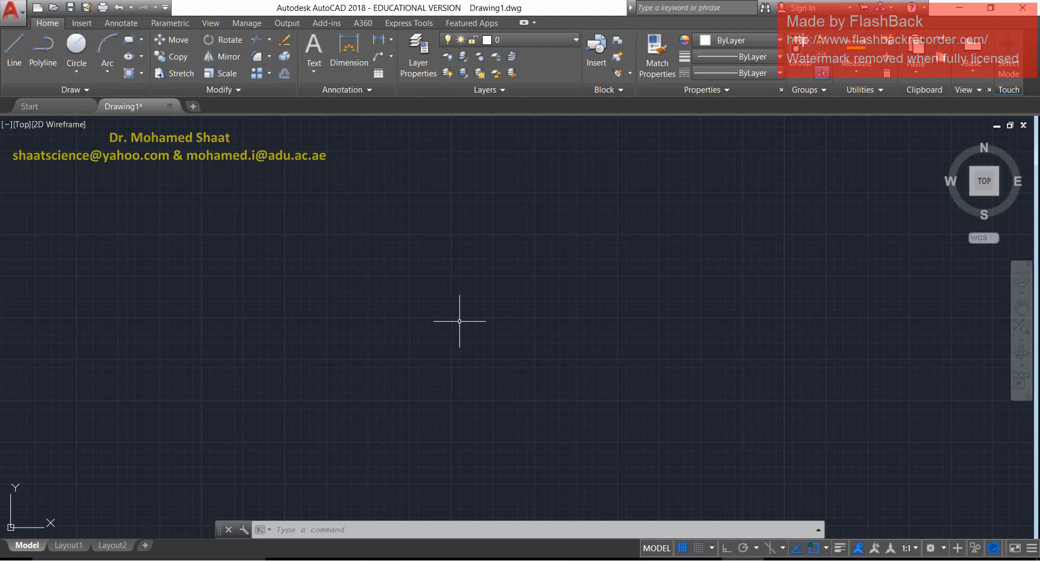
# Draw an open zigzag chain of ten connected line segments across the drawing area with the Line command, and undo the whole chain.
pyautogui.click(15, 59)
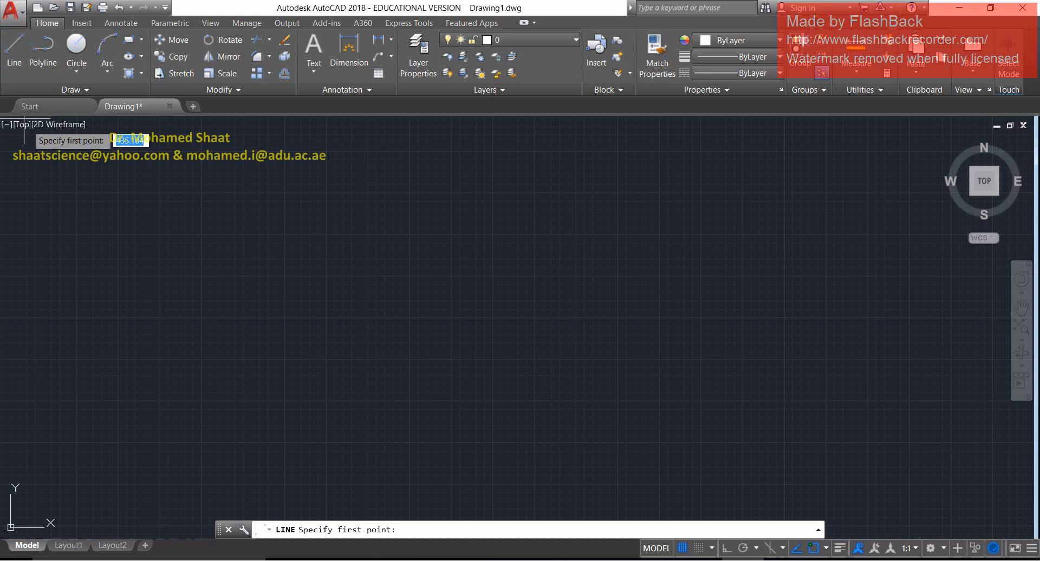
pyautogui.press('Escape')
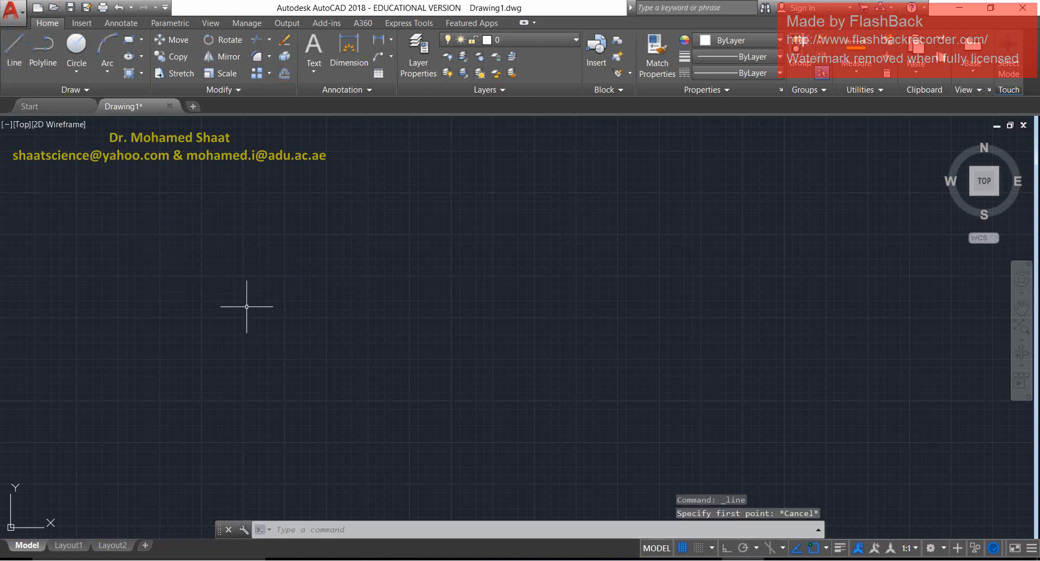
pyautogui.write('L')
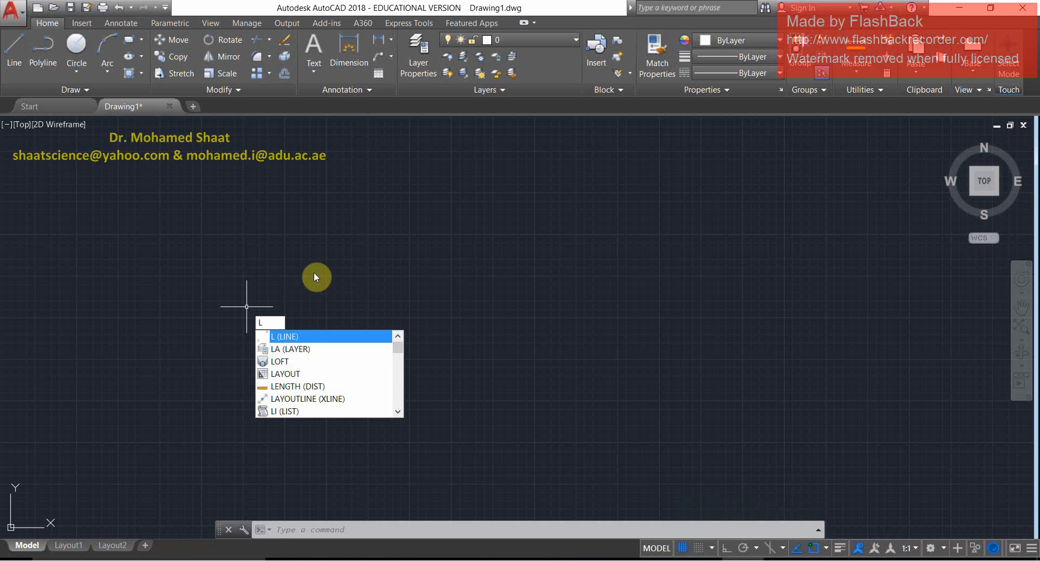
pyautogui.press('Return')
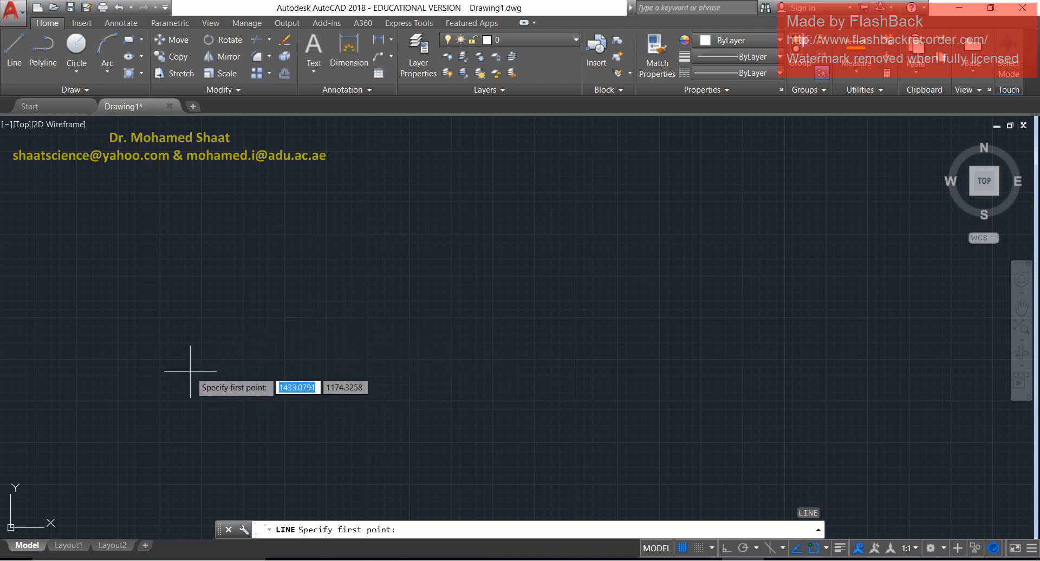
pyautogui.click(185, 375)
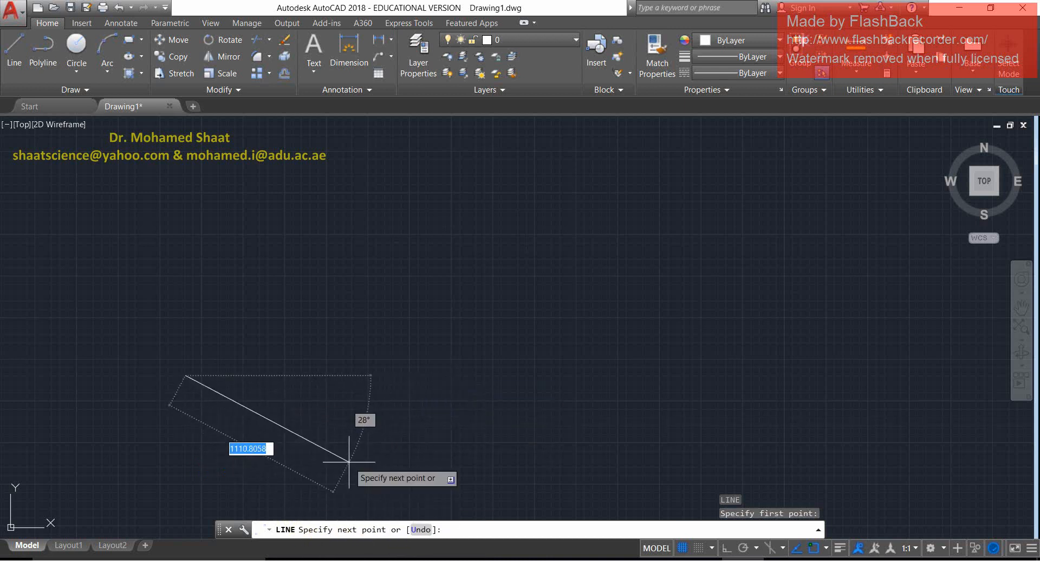
pyautogui.click(406, 202)
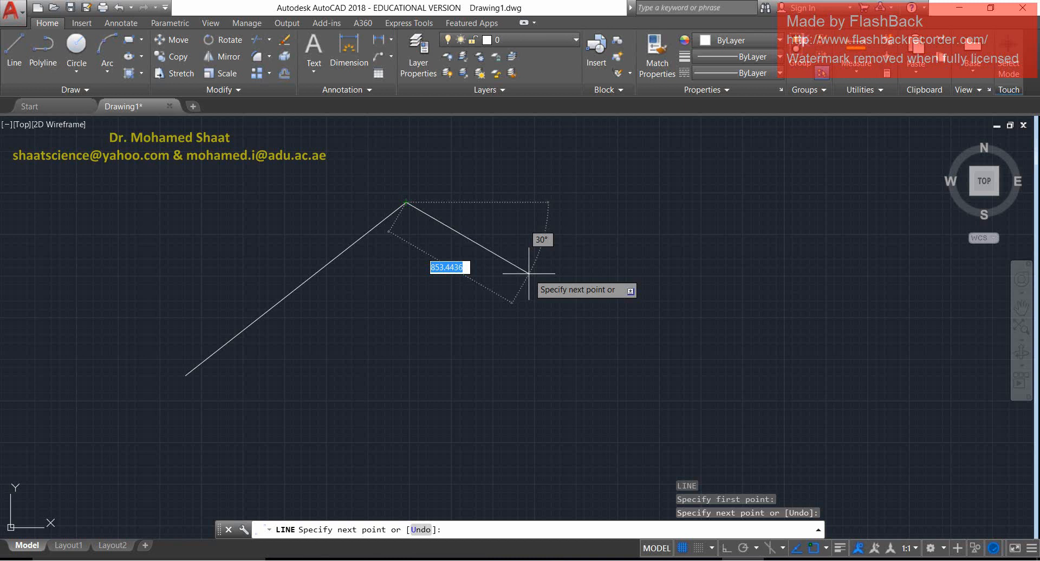
pyautogui.click(665, 255)
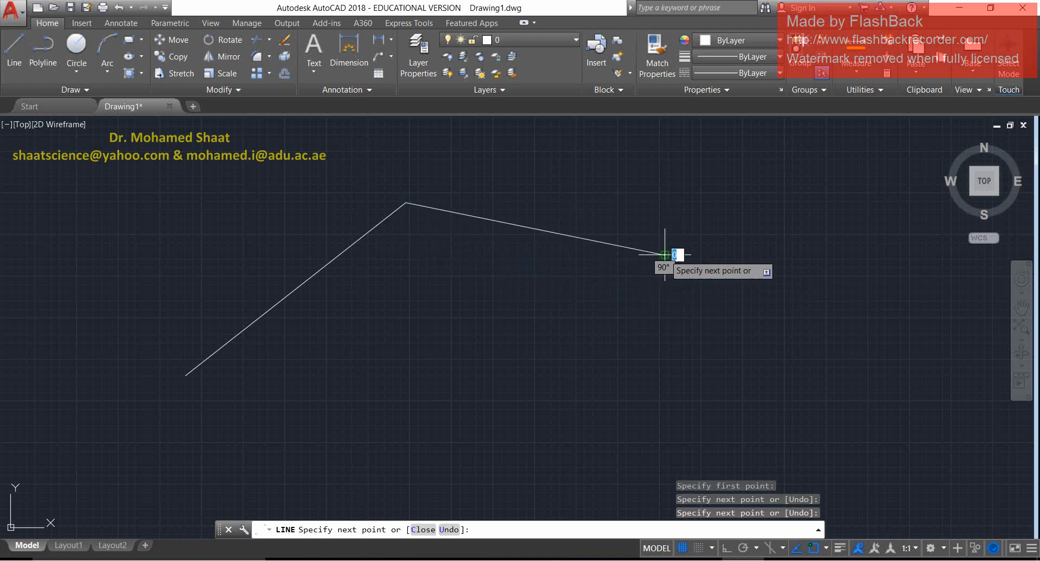
pyautogui.click(582, 368)
pyautogui.click(575, 378)
pyautogui.click(754, 379)
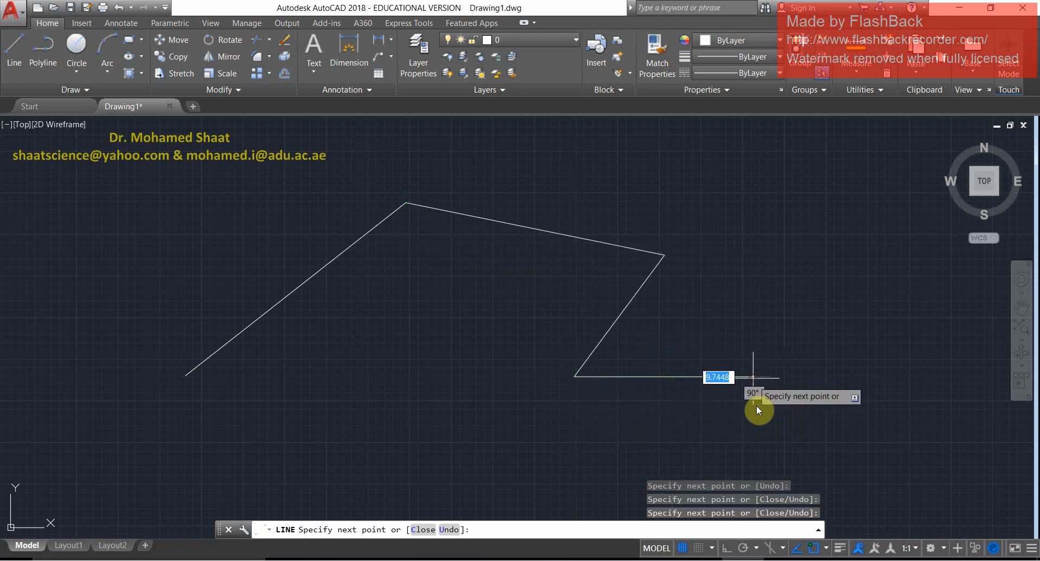
pyautogui.click(816, 229)
pyautogui.click(665, 174)
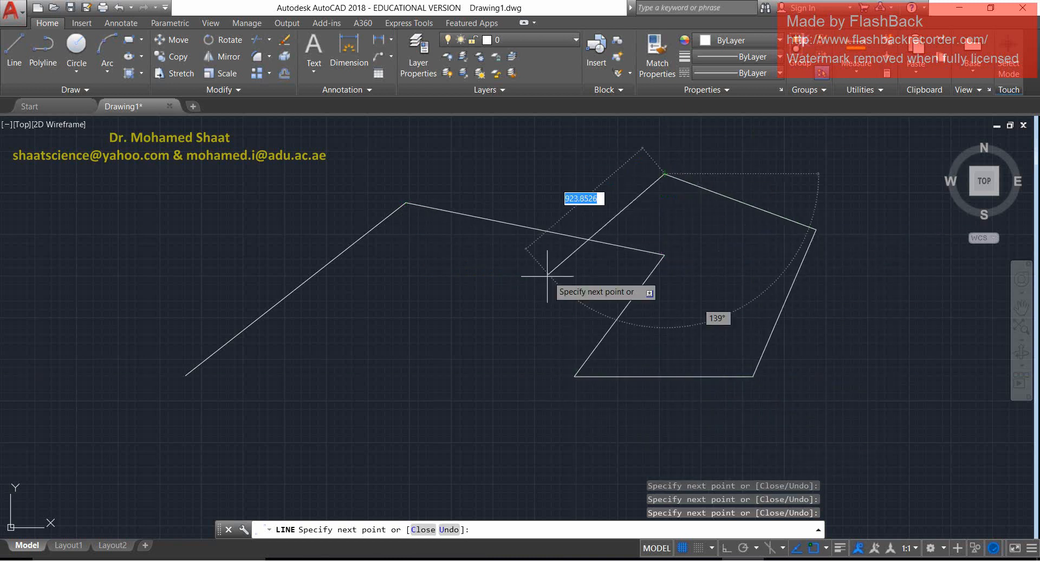
pyautogui.click(497, 291)
pyautogui.click(415, 412)
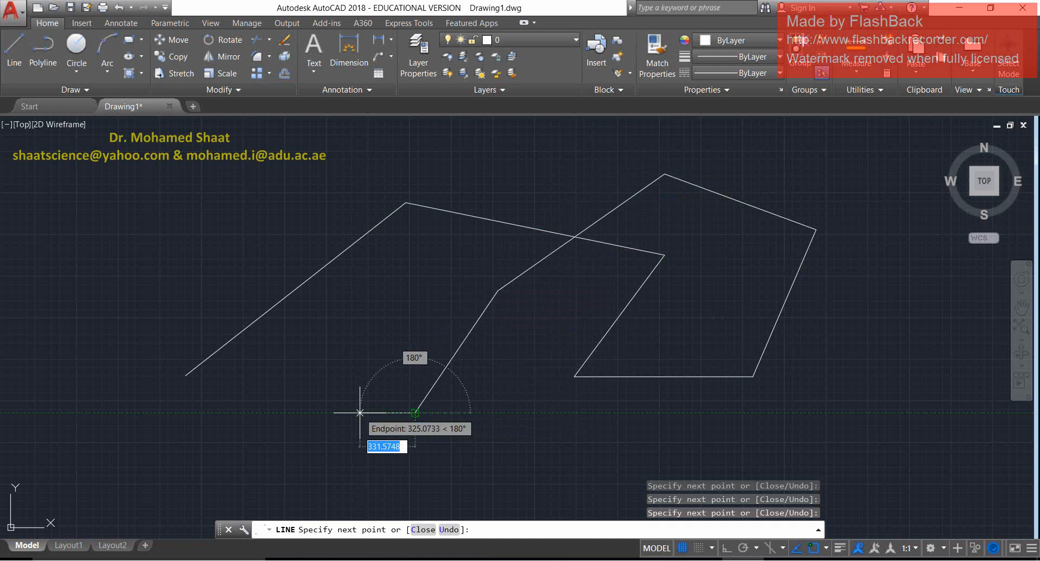
pyautogui.click(339, 372)
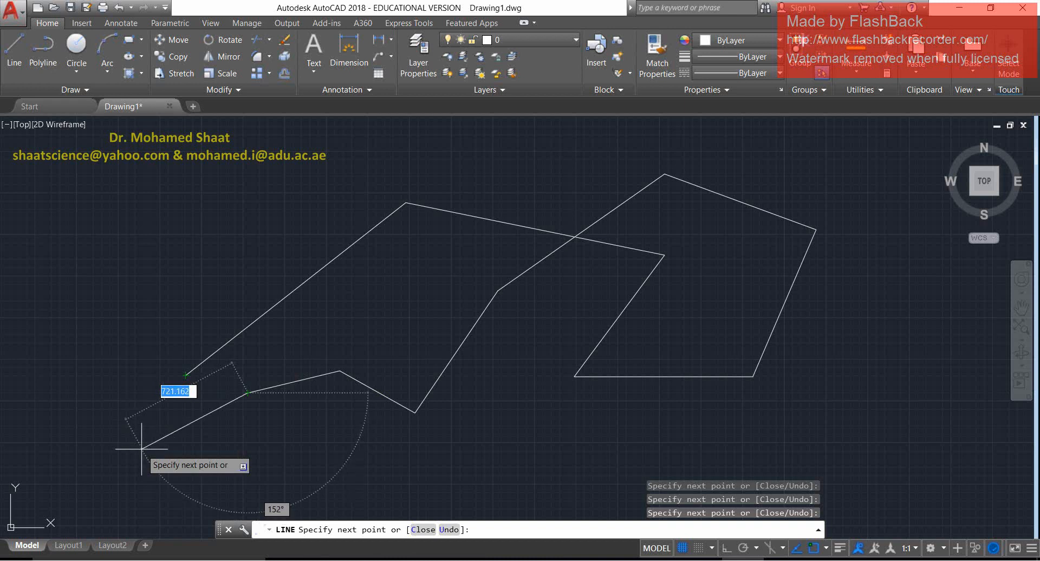
pyautogui.rightClick(136, 450)
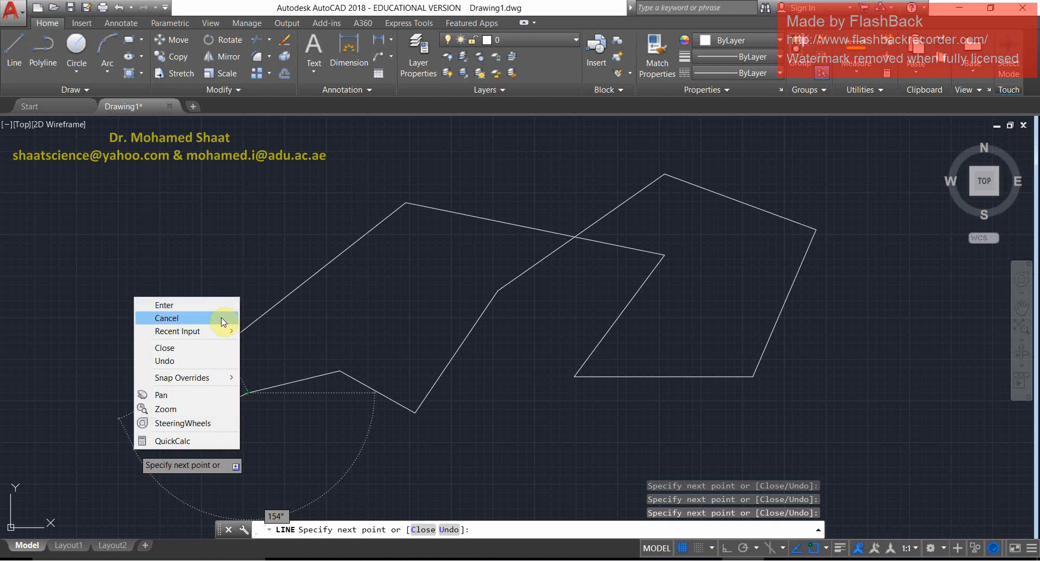
pyautogui.click(195, 189)
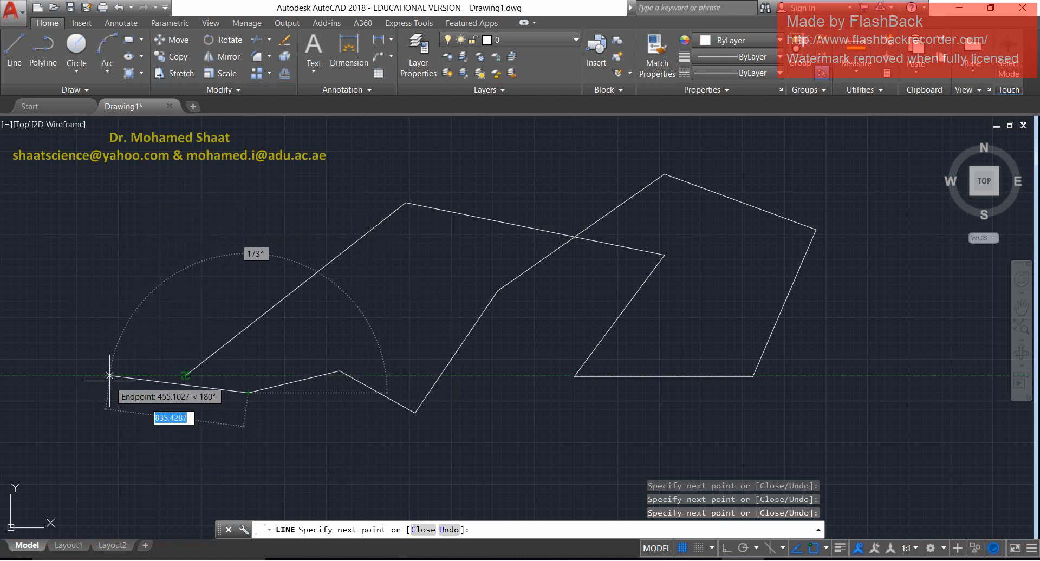
pyautogui.press('Escape')
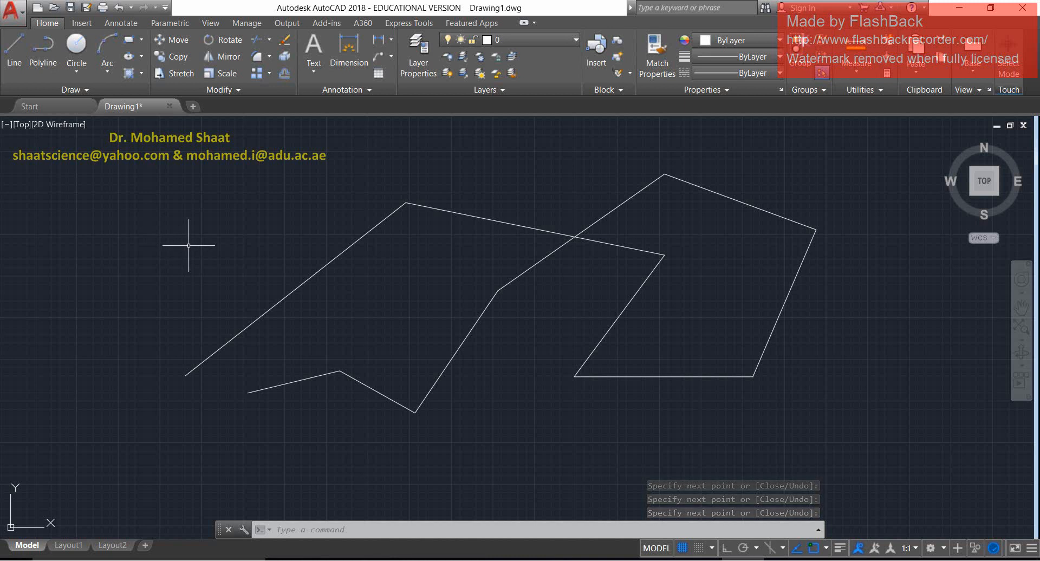
pyautogui.hotkey('ctrl', 'z')
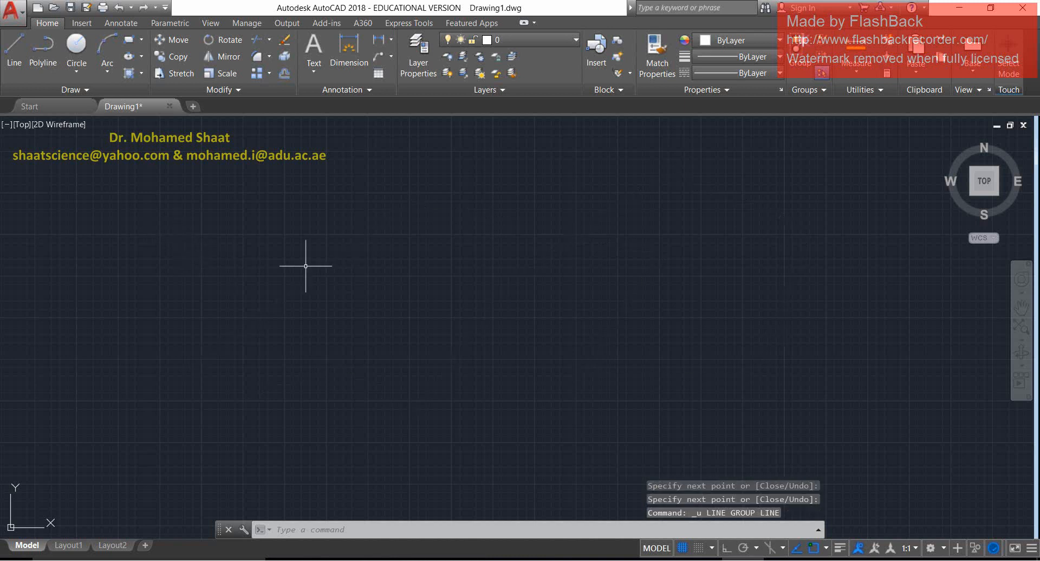
# Draw an open chain of five connected line segments around the middle of the drawing area, and undo it.
pyautogui.click(13, 49)
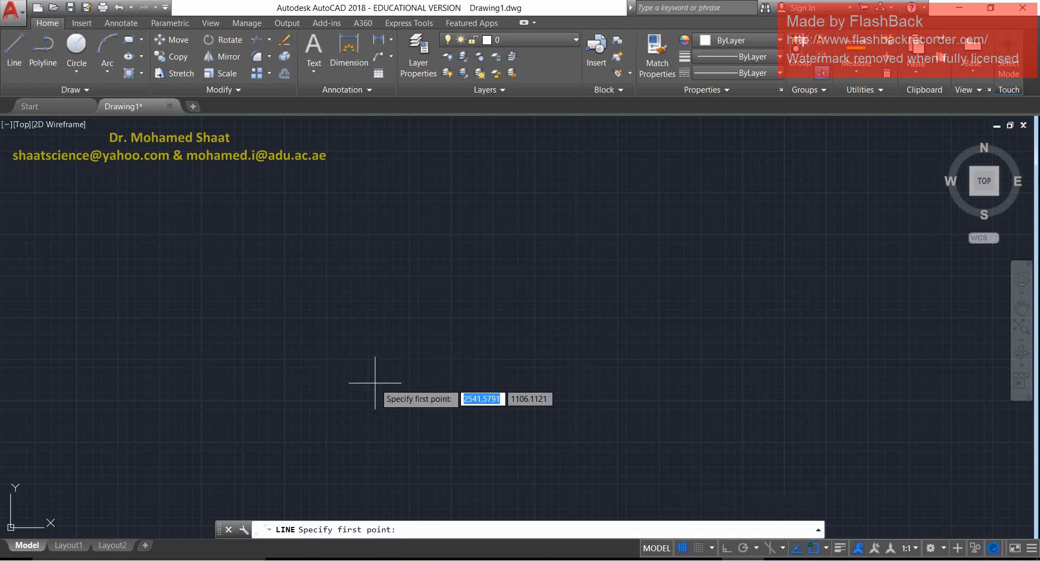
pyautogui.click(290, 380)
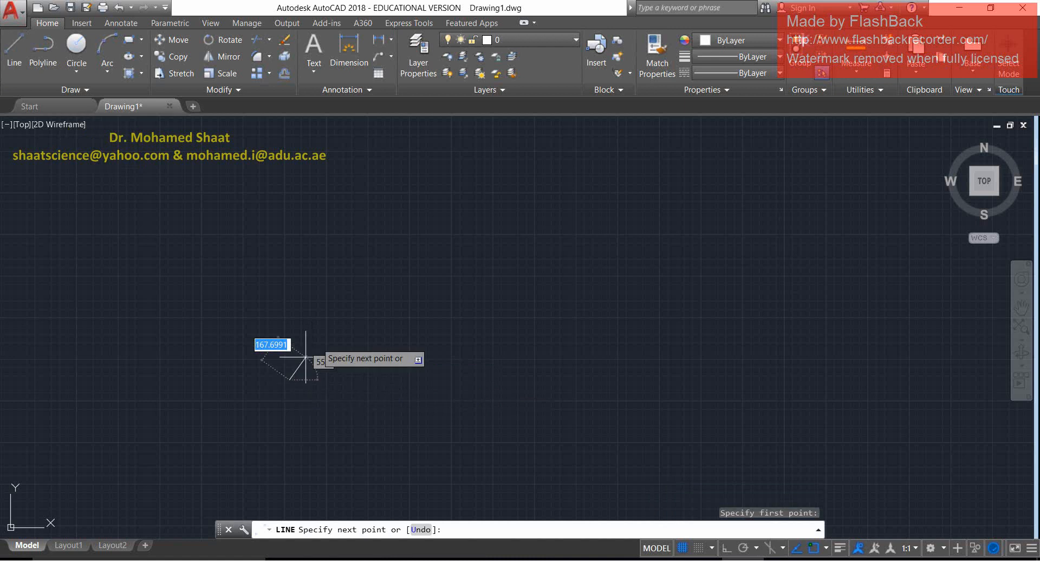
pyautogui.click(414, 230)
pyautogui.click(679, 340)
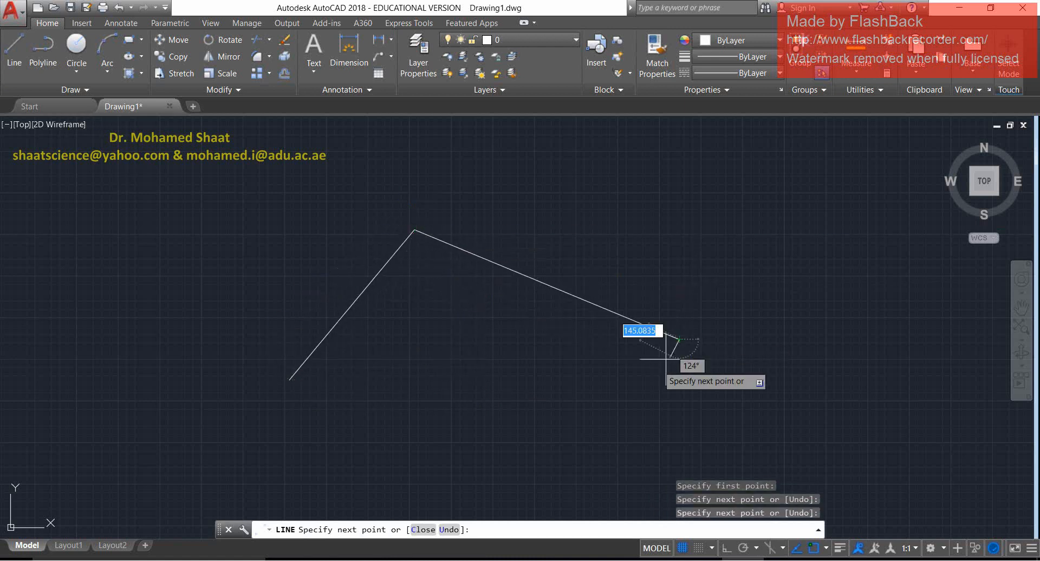
pyautogui.click(574, 422)
pyautogui.click(464, 484)
pyautogui.click(444, 402)
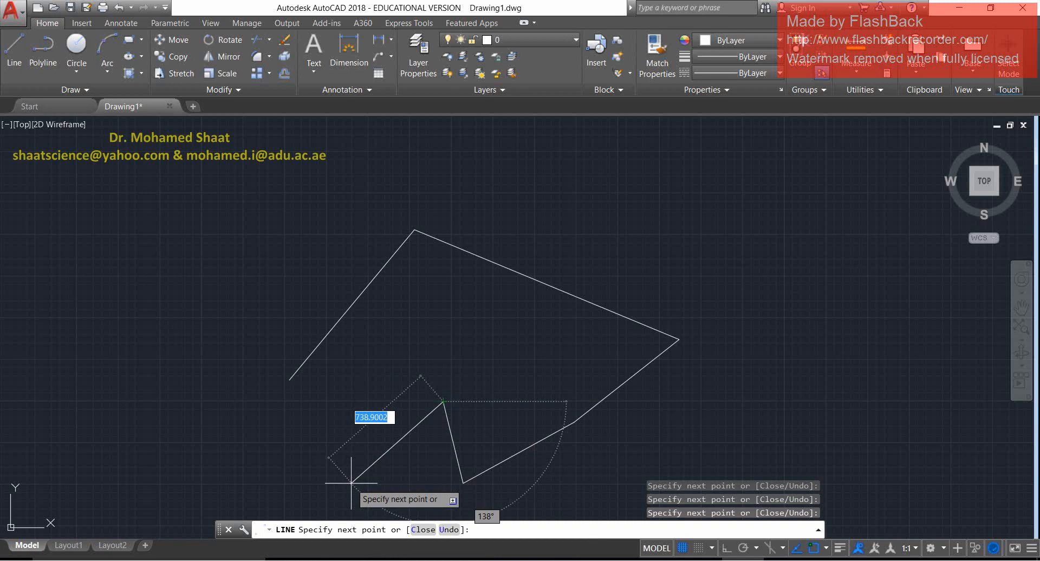
pyautogui.press('Escape')
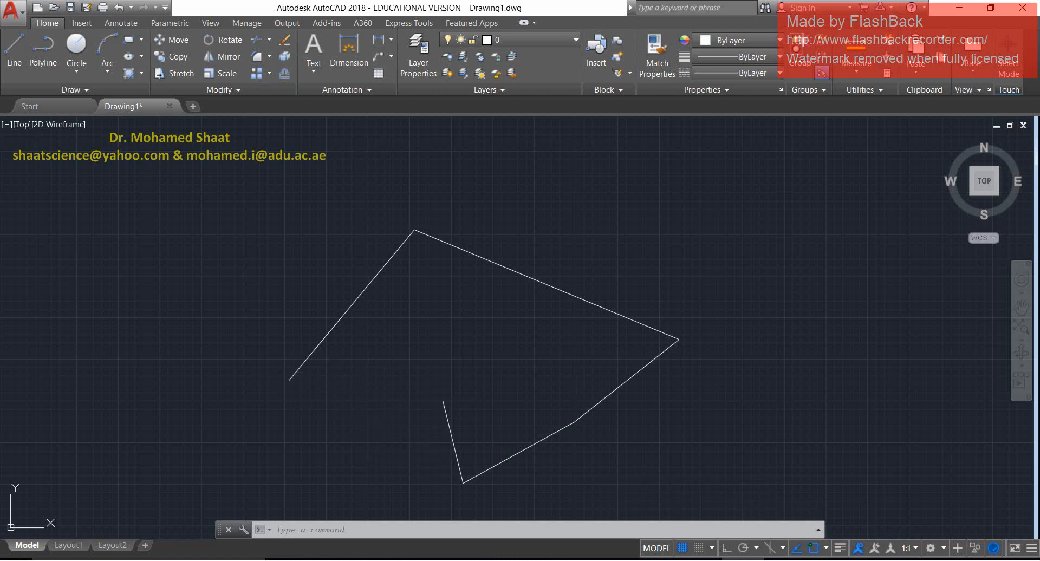
pyautogui.hotkey('ctrl', 'z')
# Draw four connected line segments that form an open outline in the empty drawing area.
pyautogui.click(14, 51)
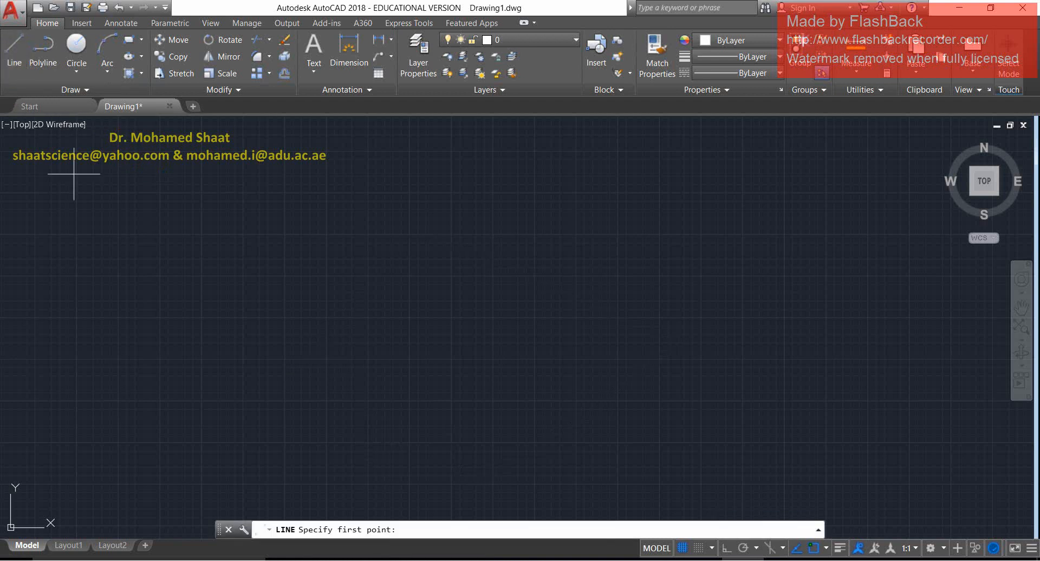
pyautogui.click(206, 347)
pyautogui.click(345, 188)
pyautogui.click(596, 293)
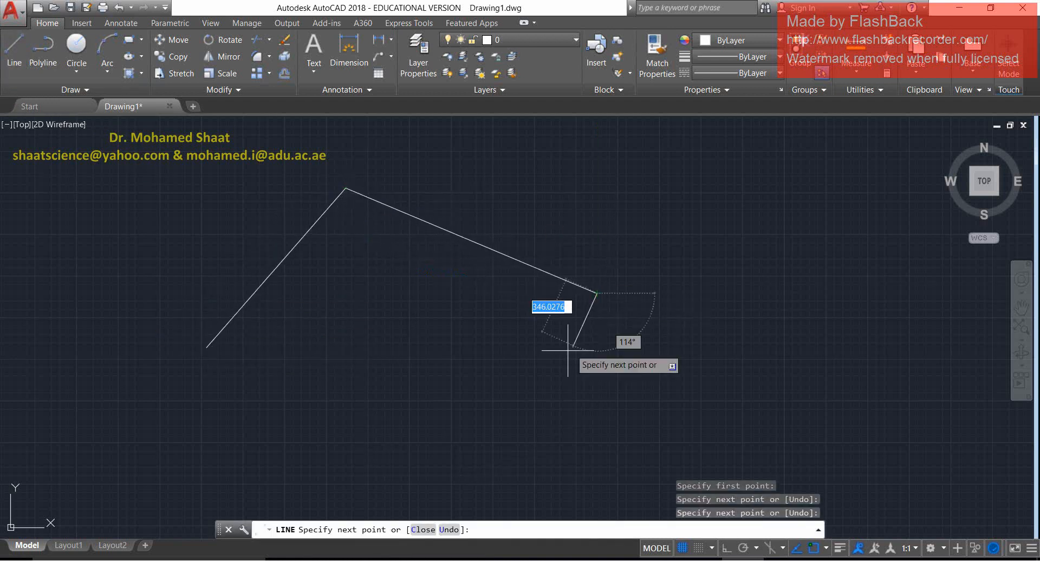
pyautogui.click(534, 415)
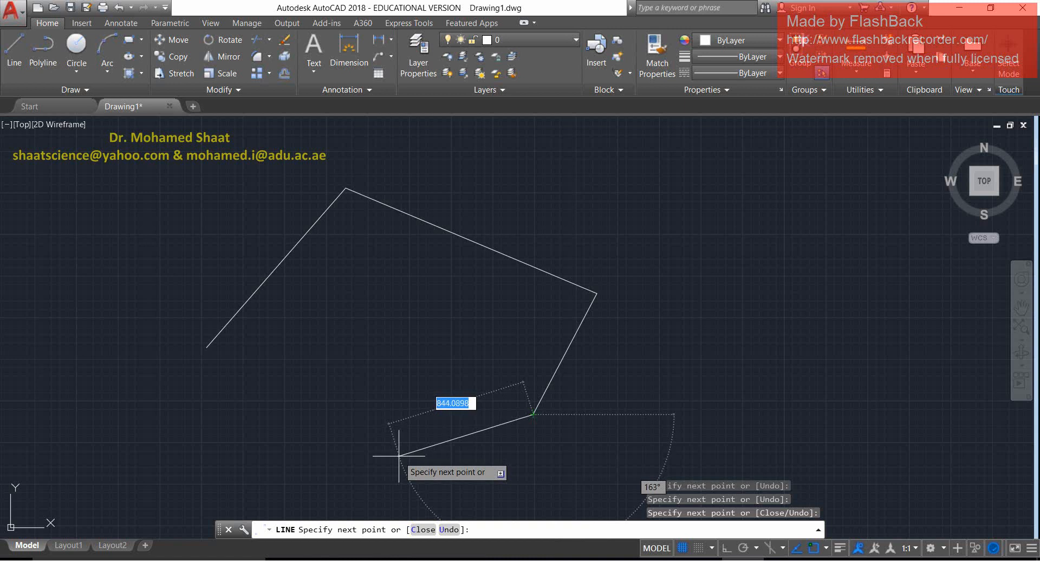
pyautogui.click(373, 437)
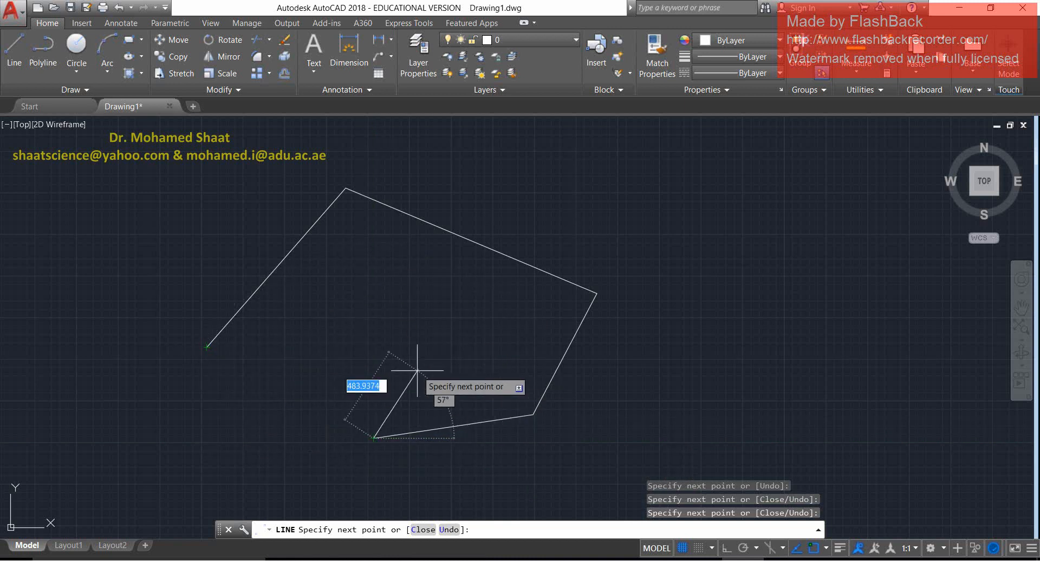
# Join the open outline back to its starting point with the Line command's Close option, and undo the whole shape.
pyautogui.write('c')
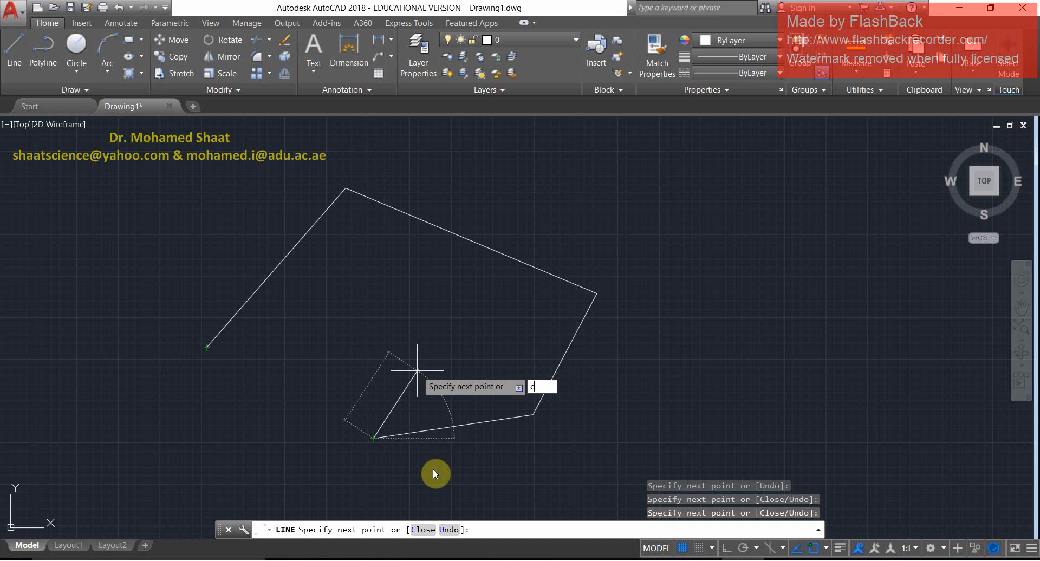
pyautogui.write('lose')
pyautogui.press('BackSpace')
pyautogui.press('BackSpace')
pyautogui.press('BackSpace')
pyautogui.press('BackSpace')
pyautogui.press('Return')
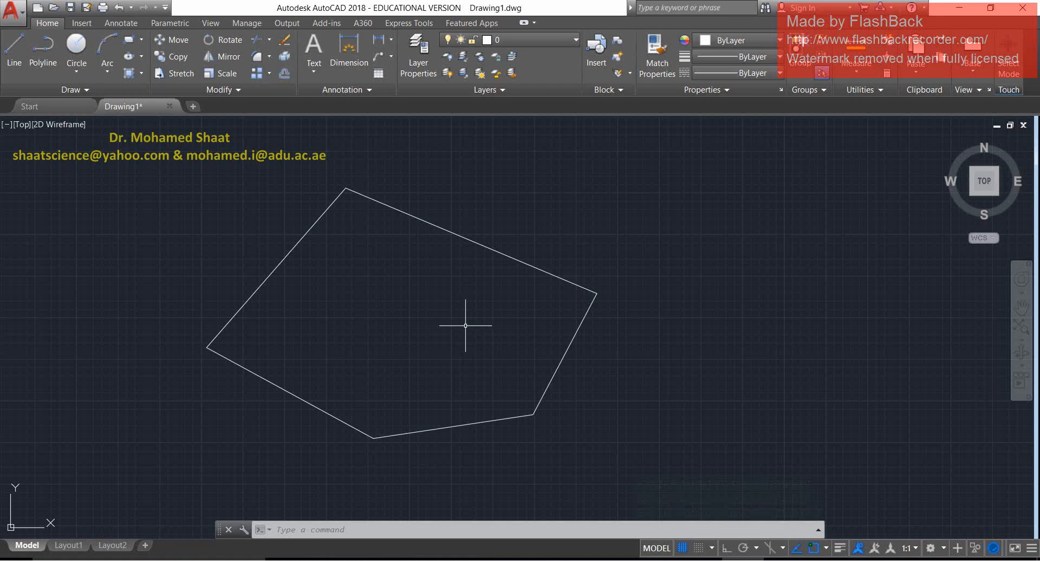
pyautogui.hotkey('ctrl', 'z')
# Draw a closed five-sided outline with the Line command, snapping the last segment to the starting endpoint.
pyautogui.click(18, 47)
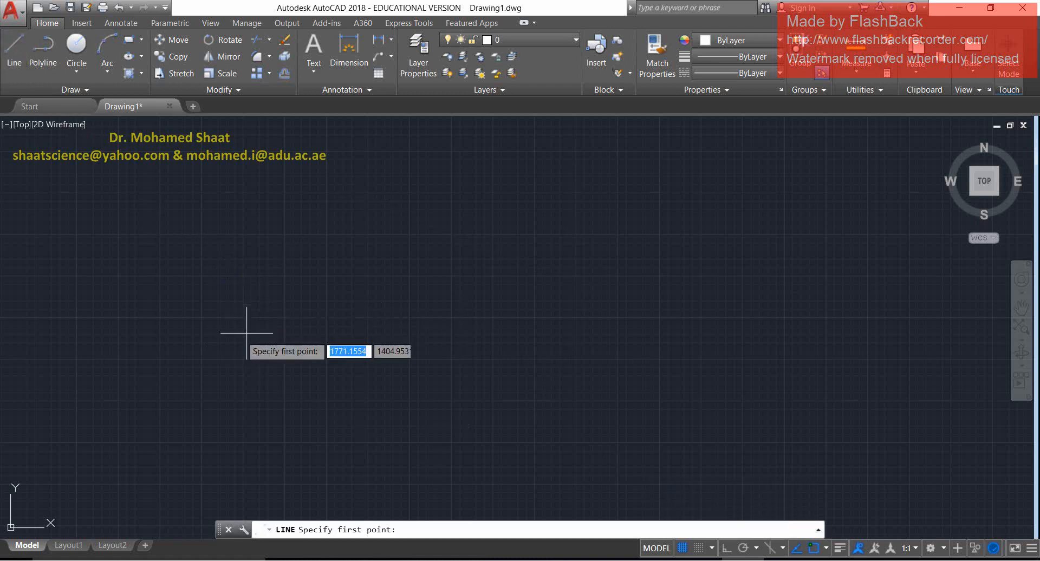
pyautogui.click(219, 356)
pyautogui.click(408, 210)
pyautogui.click(711, 357)
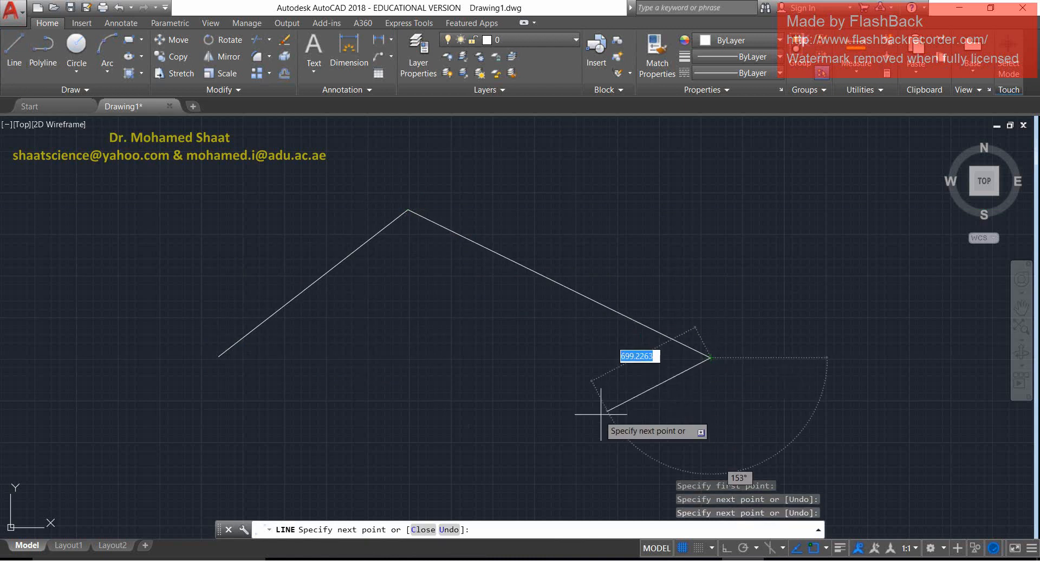
pyautogui.click(534, 448)
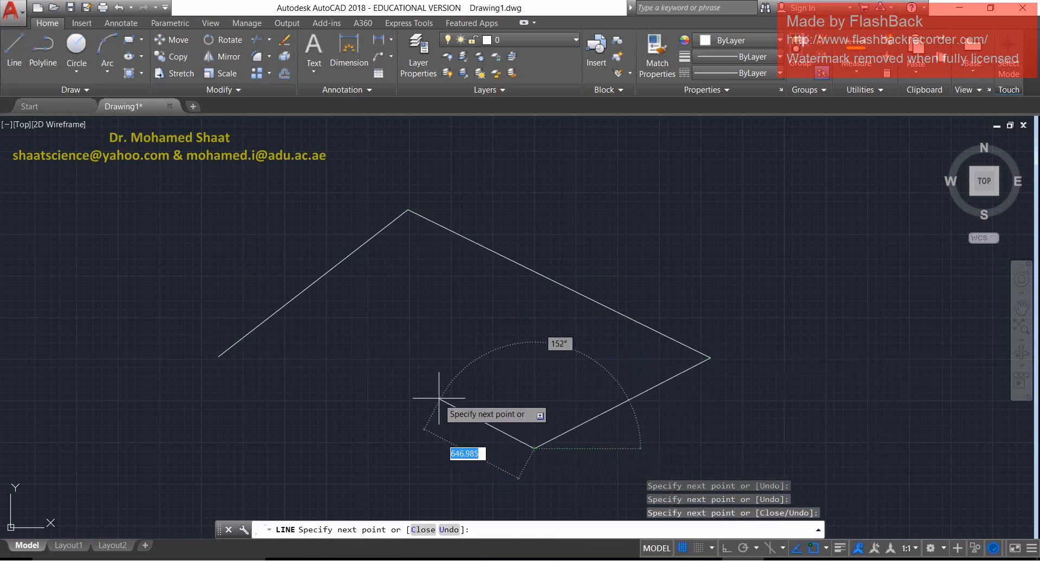
pyautogui.click(412, 378)
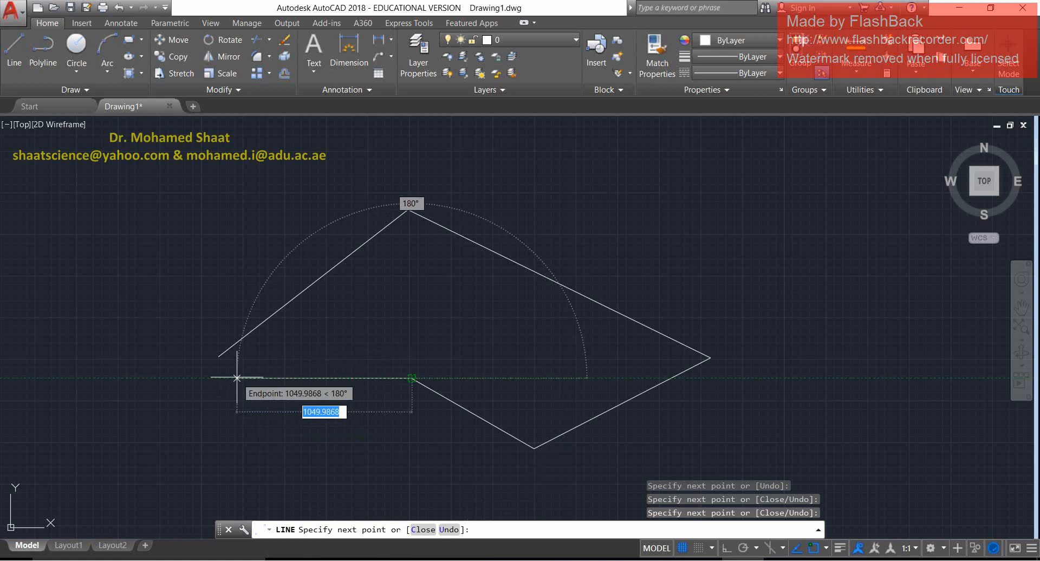
pyautogui.click(219, 356)
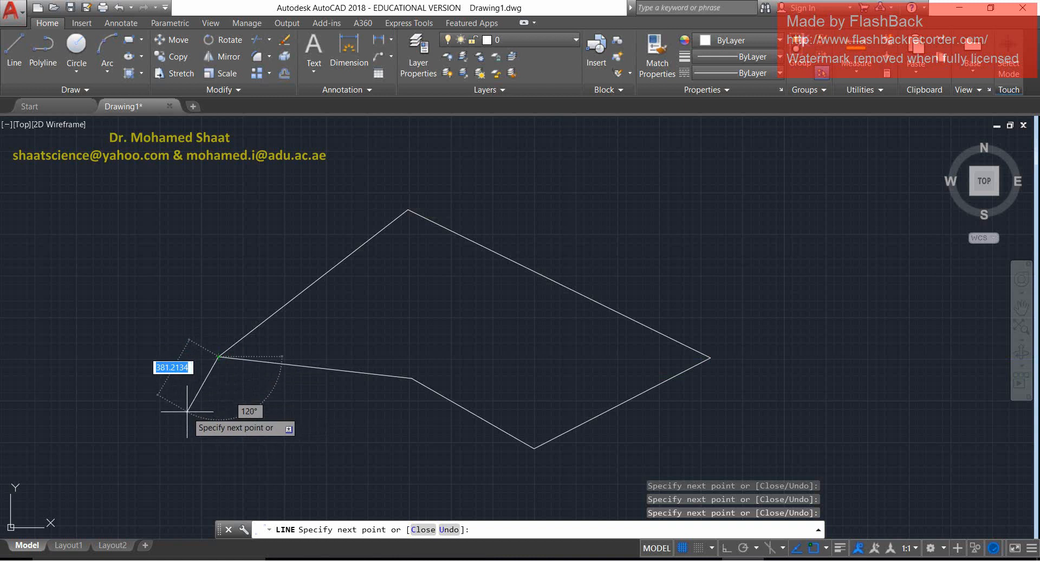
pyautogui.press('Return')
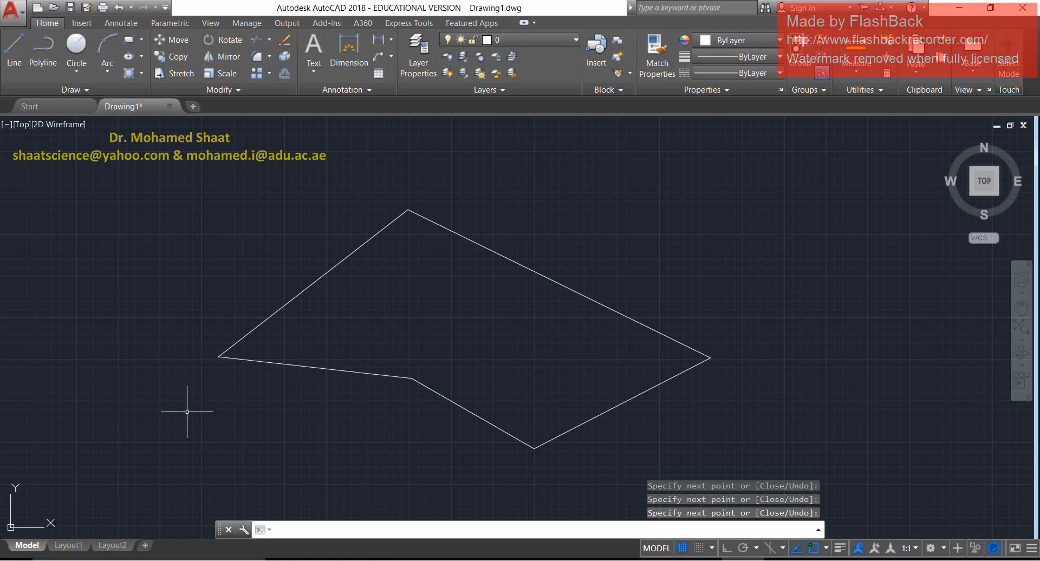
# Select all five lines of the outline with a crossing window and clear the selection.
pyautogui.click(750, 223)
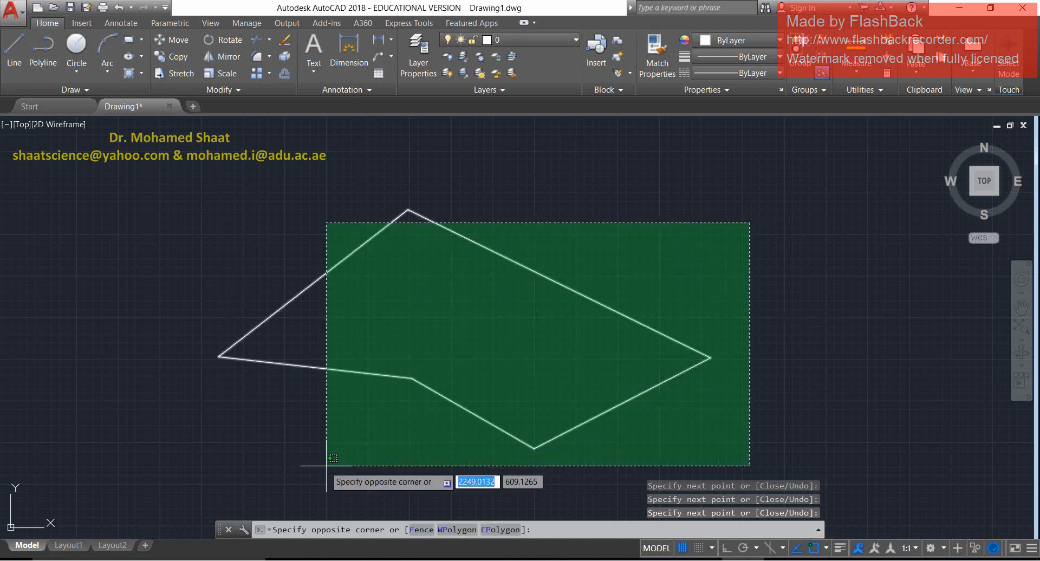
pyautogui.click(326, 465)
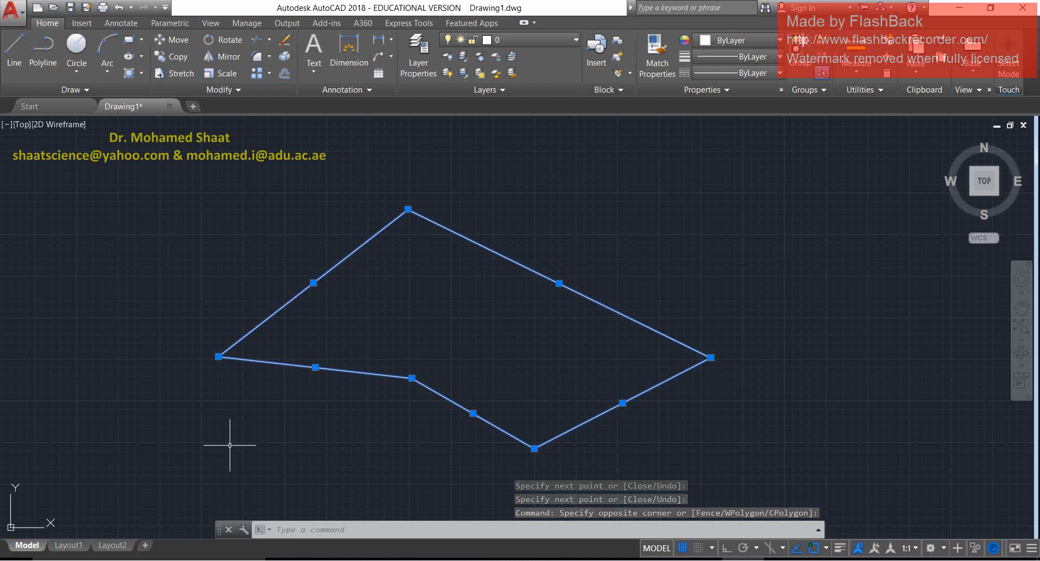
pyautogui.press('Escape')
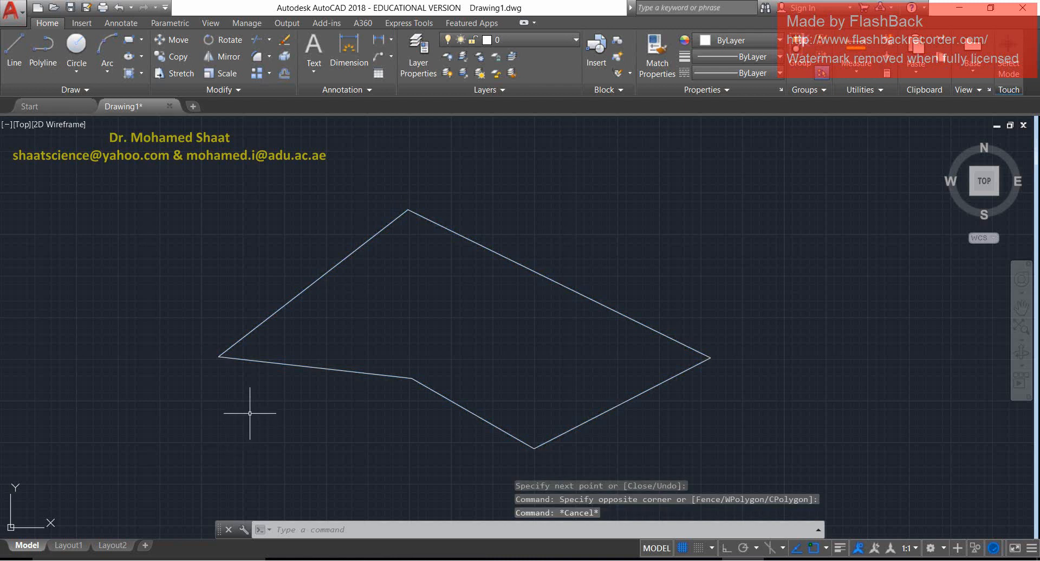
# Select the outline's five lines one at a time with small crossing windows, clockwise from the upper-left line, and clear the selection.
pyautogui.click(386, 266)
pyautogui.click(221, 309)
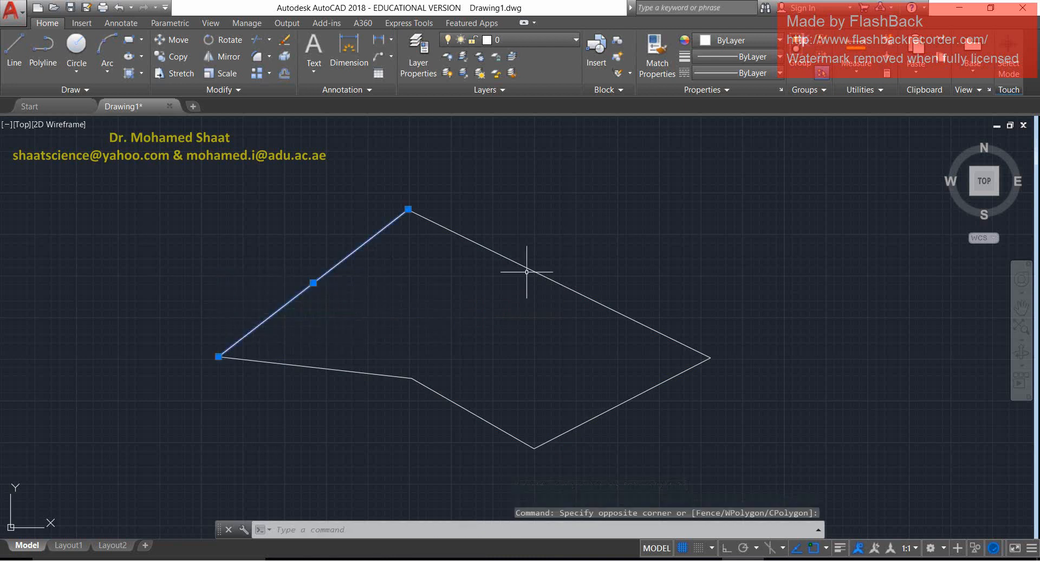
pyautogui.click(617, 237)
pyautogui.click(537, 286)
pyautogui.click(726, 417)
pyautogui.click(585, 416)
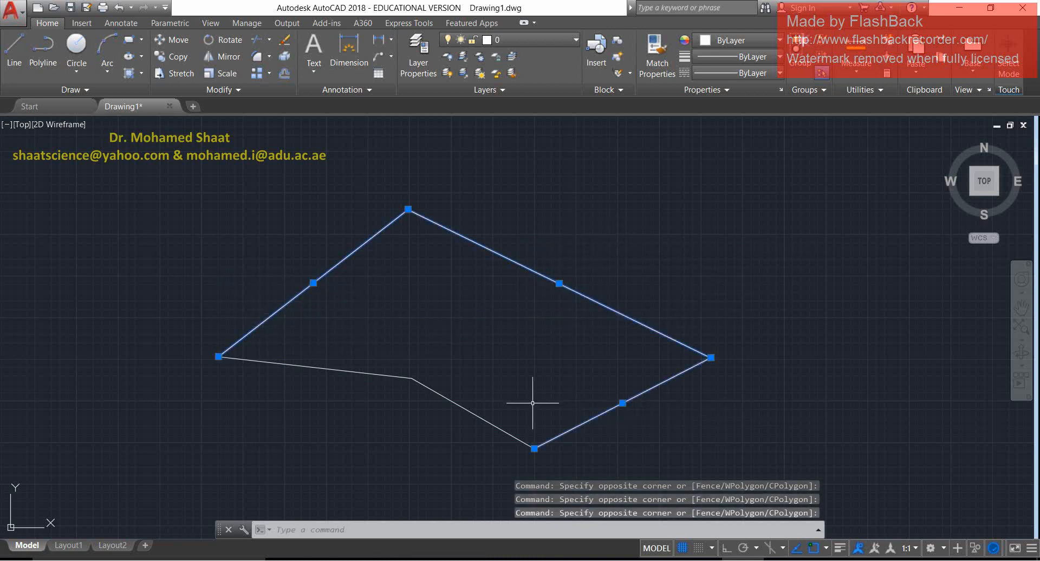
pyautogui.click(515, 379)
pyautogui.click(434, 437)
pyautogui.click(369, 352)
pyautogui.click(238, 433)
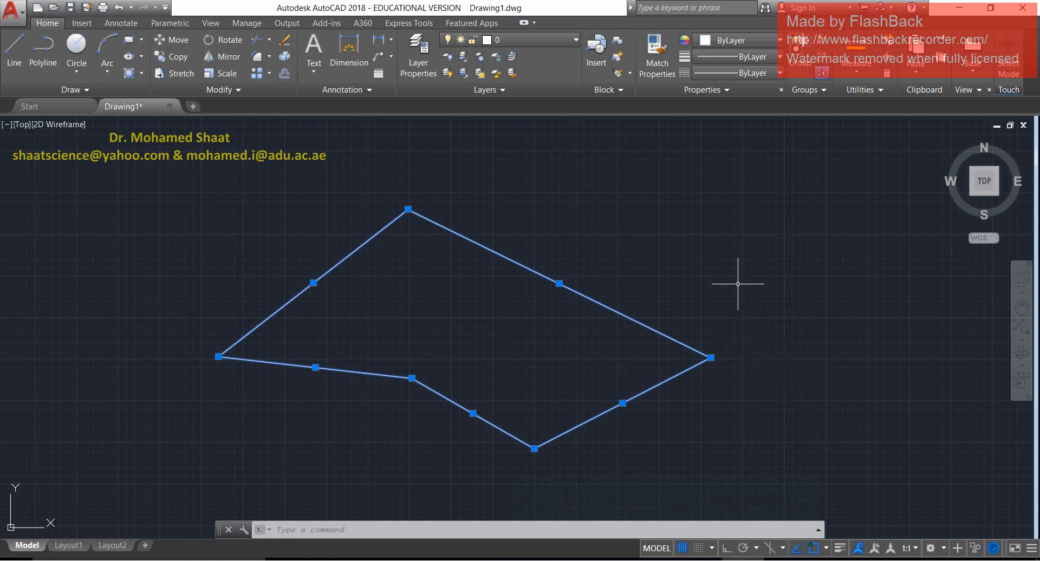
pyautogui.press('Escape')
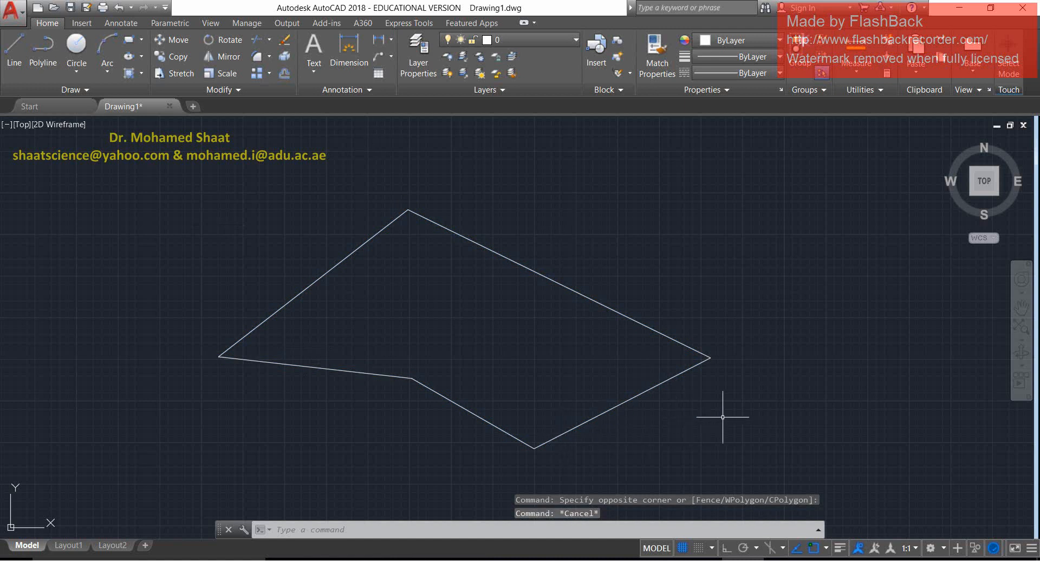
# Select the five lines individually with crossing windows, counterclockwise from the lower-right line, and clear the selection.
pyautogui.click(696, 417)
pyautogui.click(580, 372)
pyautogui.click(648, 273)
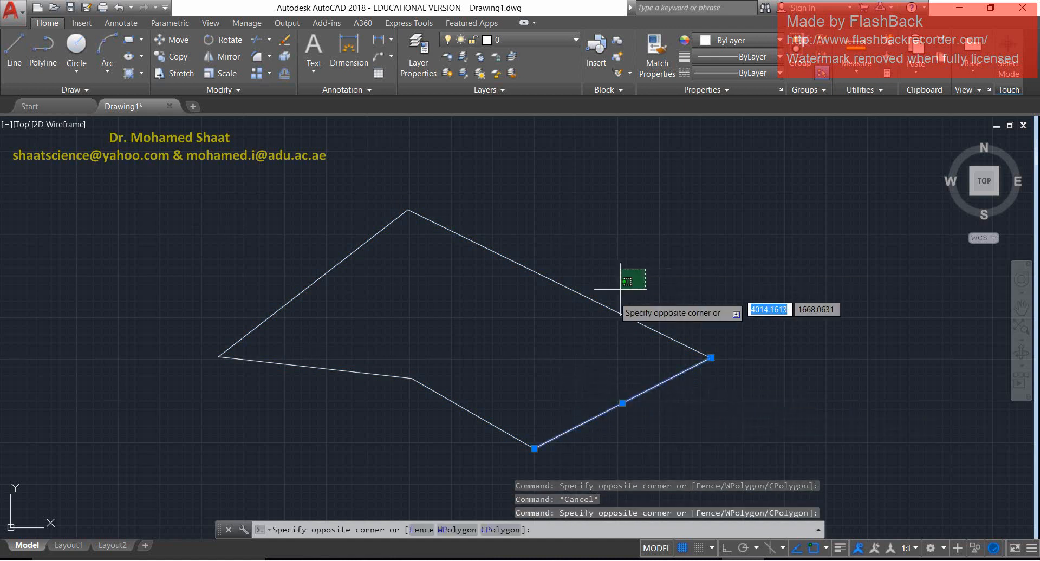
pyautogui.click(524, 347)
pyautogui.click(425, 261)
pyautogui.click(290, 265)
pyautogui.click(323, 350)
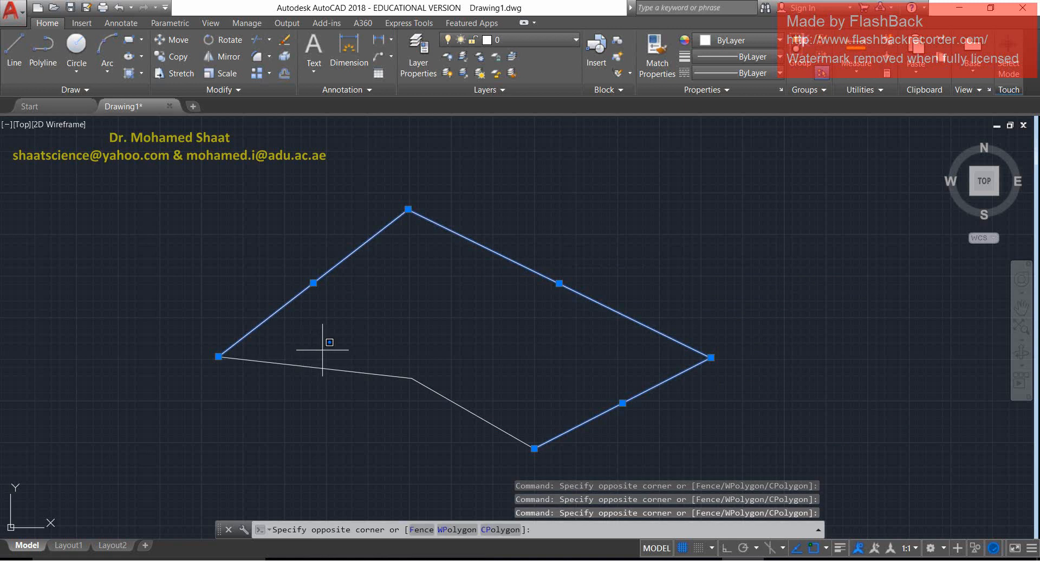
pyautogui.click(300, 412)
pyautogui.click(551, 390)
pyautogui.click(436, 446)
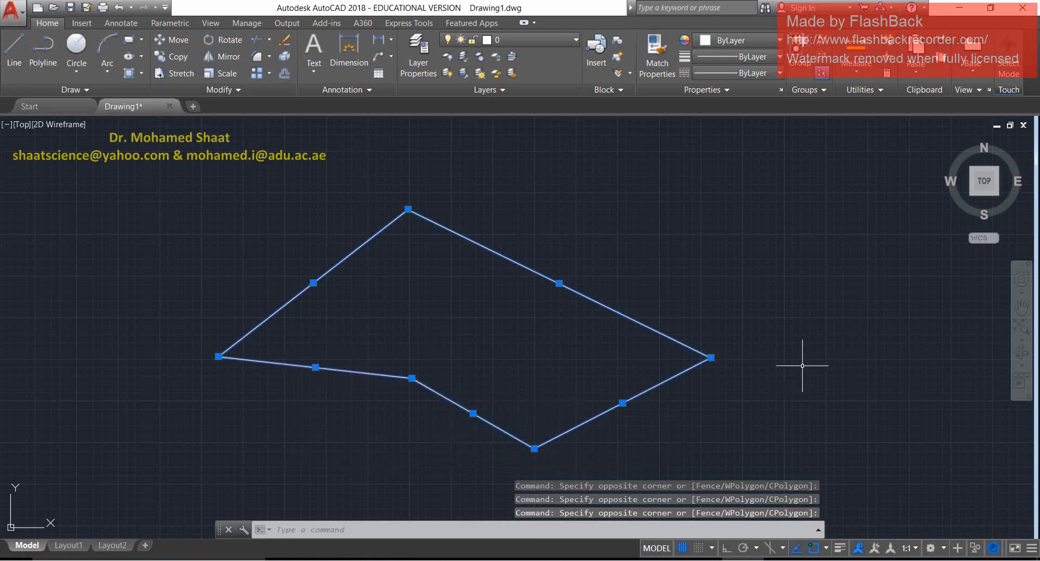
pyautogui.press('Escape')
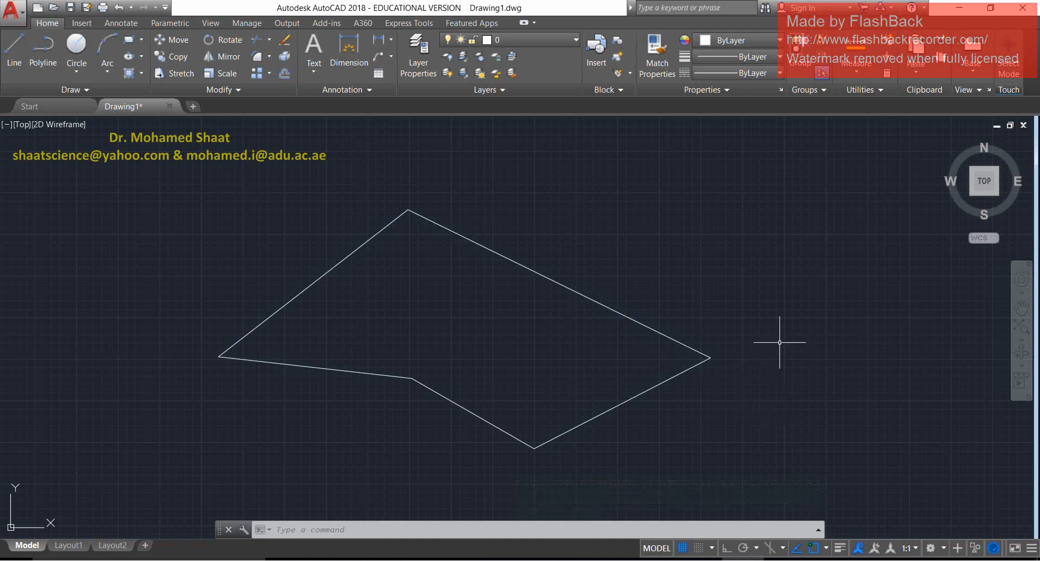
# Select the five lines individually with crossing windows, counterclockwise from the upper-right line, and clear the selection.
pyautogui.click(641, 190)
pyautogui.click(502, 291)
pyautogui.click(417, 290)
pyautogui.click(258, 281)
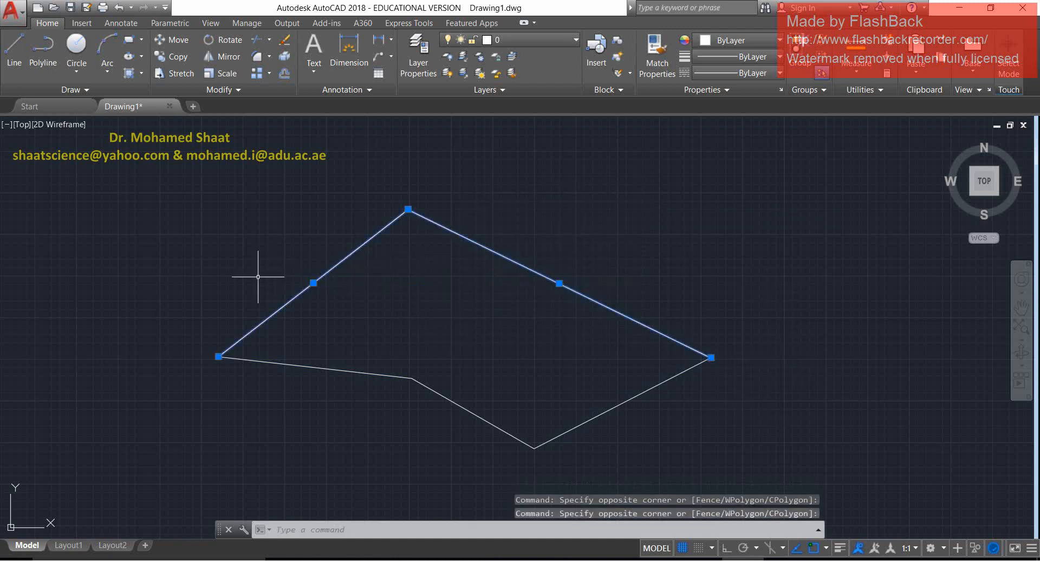
pyautogui.click(309, 417)
pyautogui.click(508, 383)
pyautogui.click(418, 441)
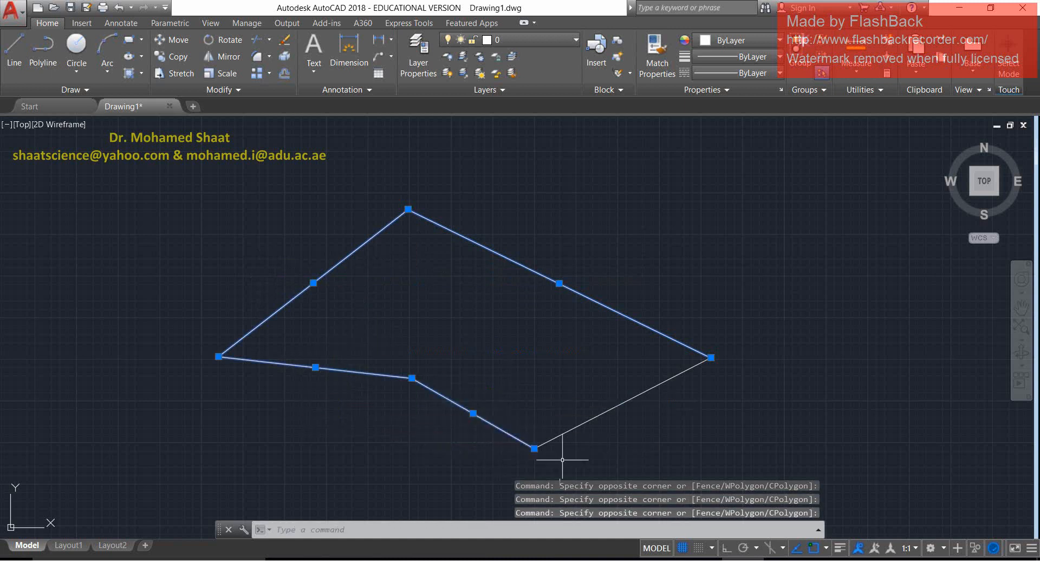
pyautogui.click(718, 397)
pyautogui.click(566, 387)
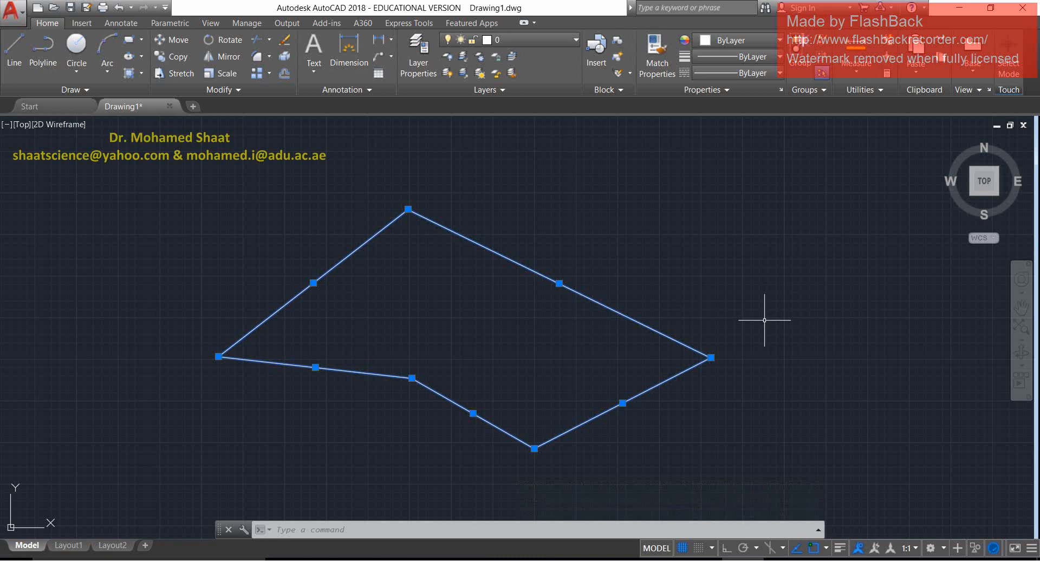
pyautogui.press('Escape')
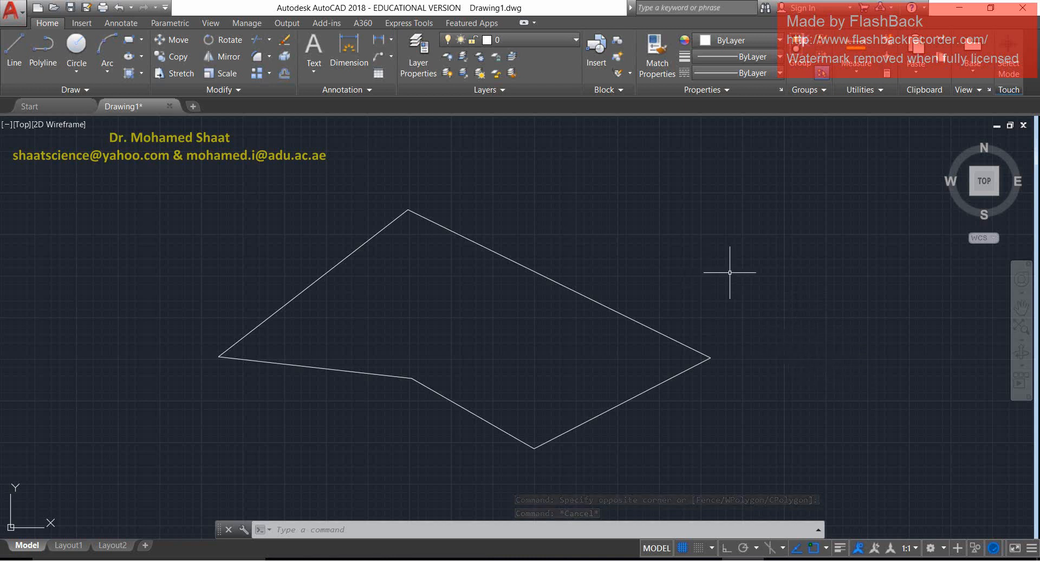
# Select three lines with crossing windows and the two lines on the outline's left side by picking them directly, and clear the selection.
pyautogui.click(801, 263)
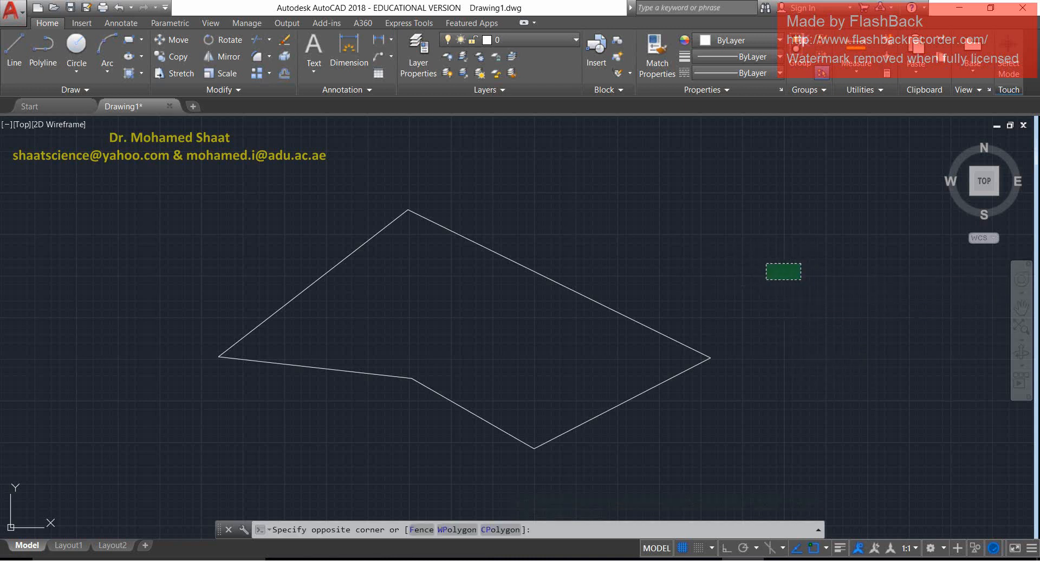
pyautogui.click(766, 280)
pyautogui.click(646, 217)
pyautogui.click(559, 346)
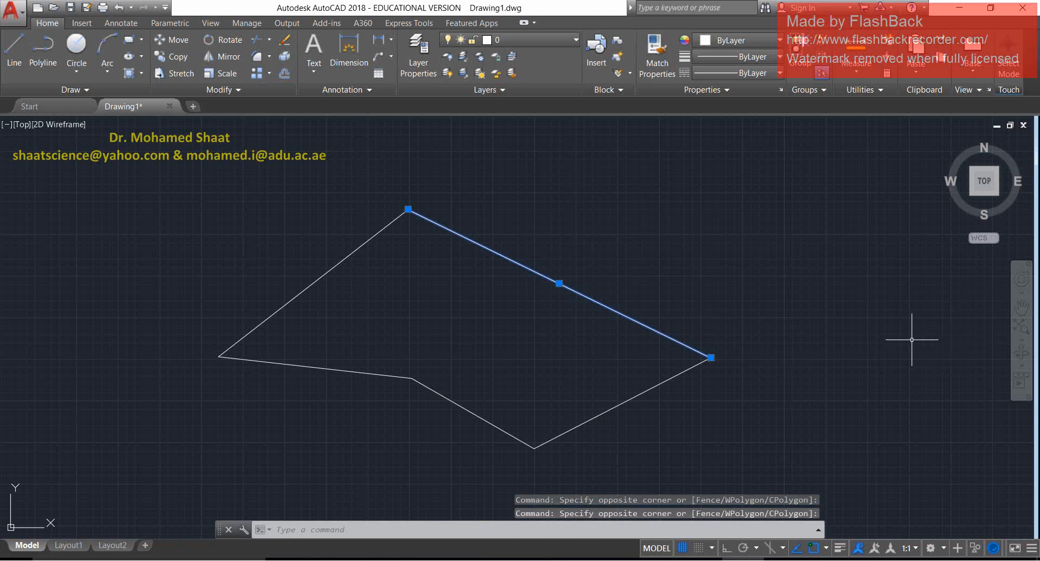
pyautogui.click(758, 408)
pyautogui.click(578, 398)
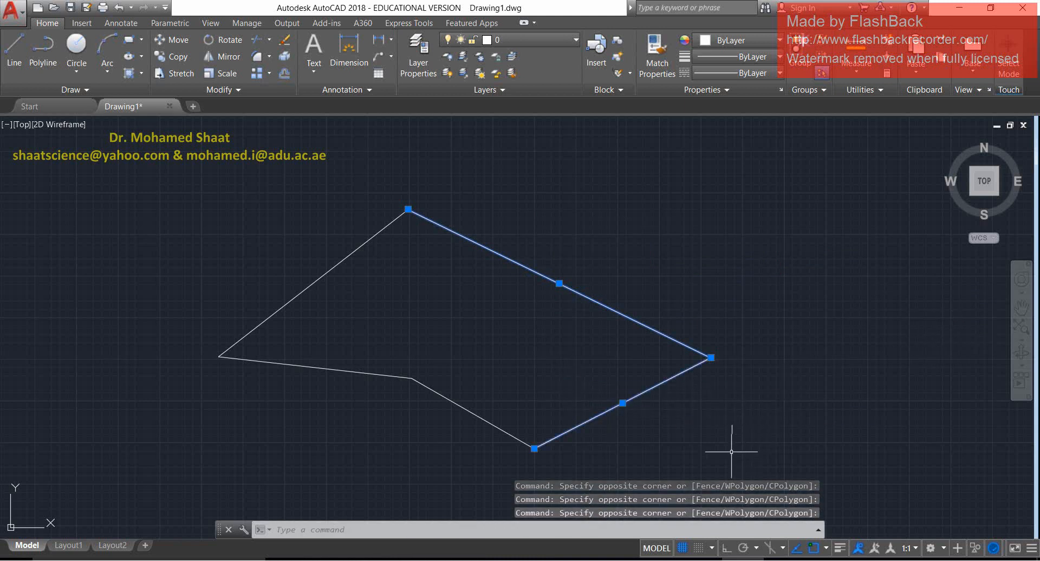
pyautogui.click(510, 372)
pyautogui.click(452, 429)
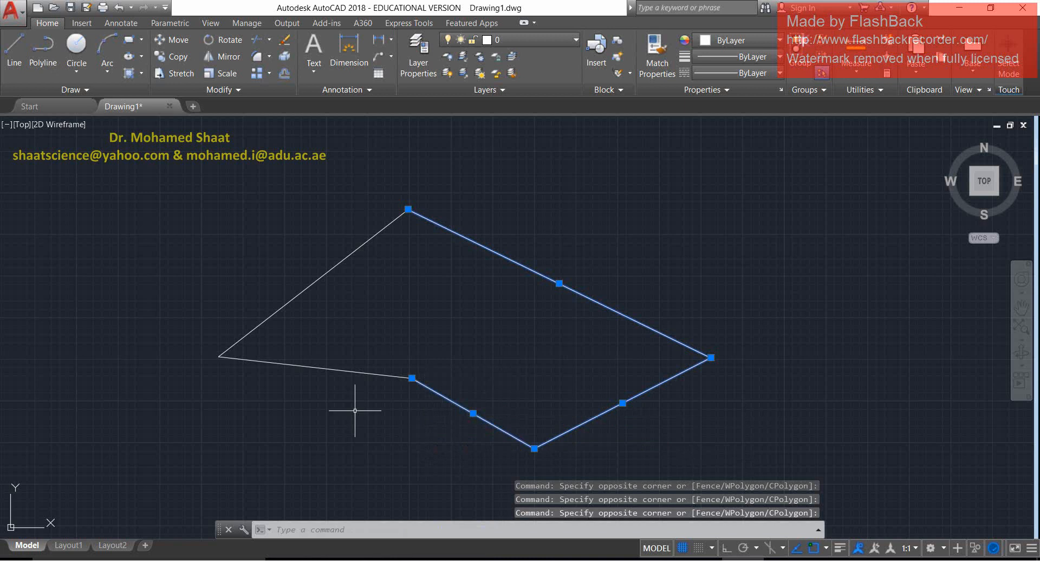
pyautogui.click(358, 372)
pyautogui.click(336, 267)
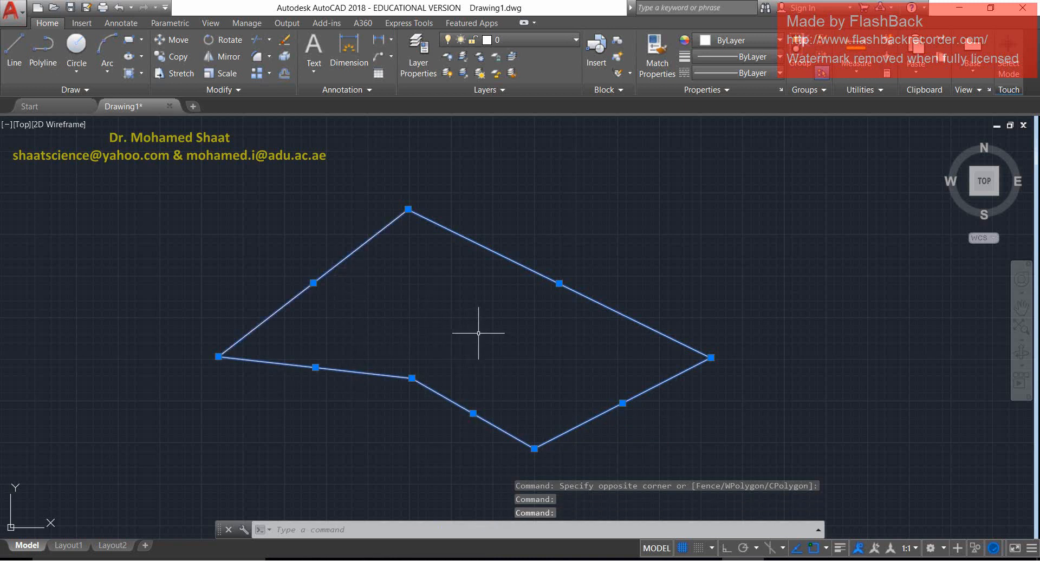
pyautogui.press('Escape')
# Select only the upper-right line and clear it, and select the whole outline with one large crossing window and clear that too.
pyautogui.click(704, 234)
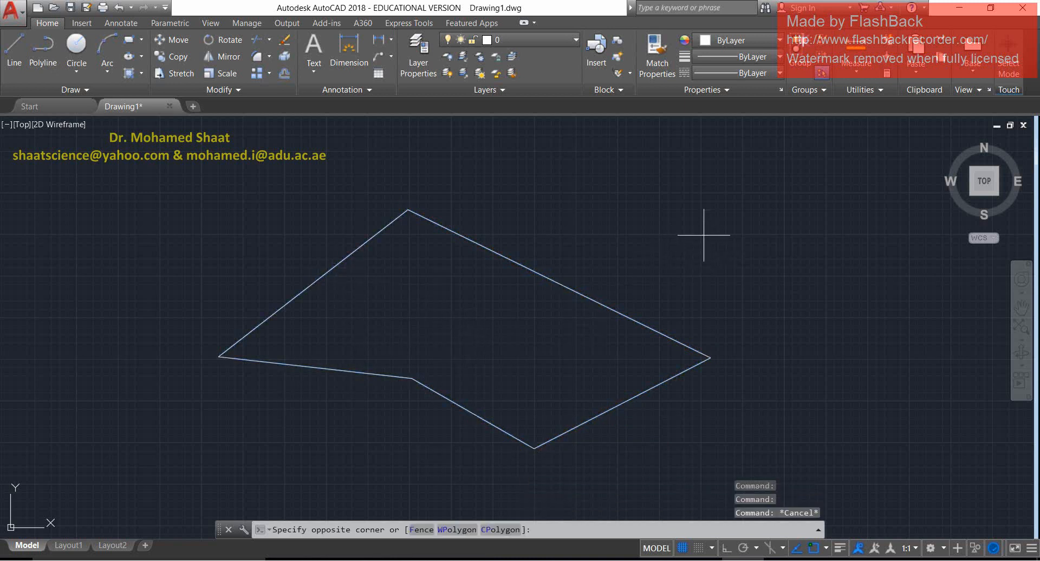
pyautogui.click(531, 331)
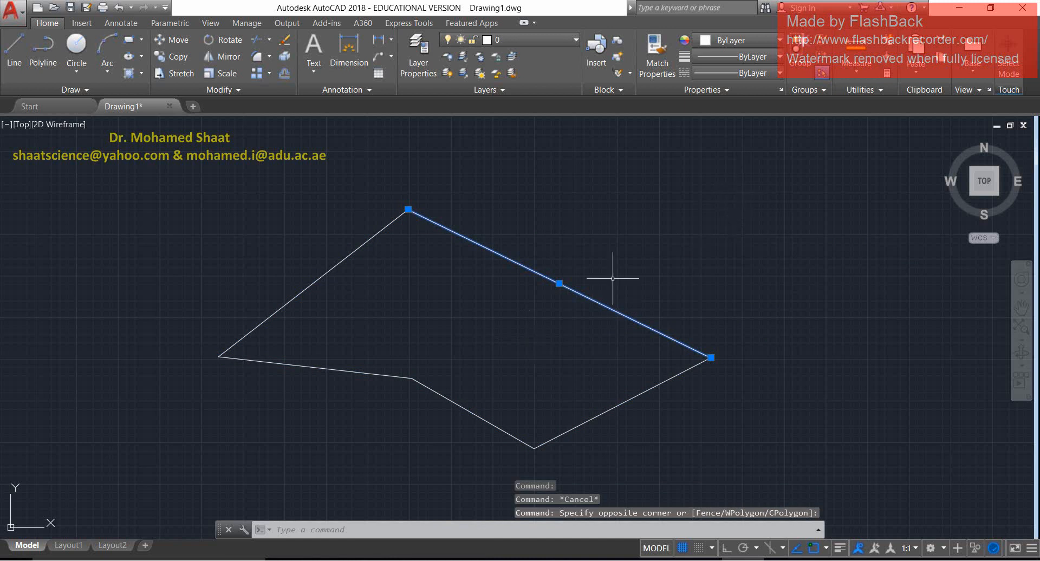
pyautogui.click(347, 63)
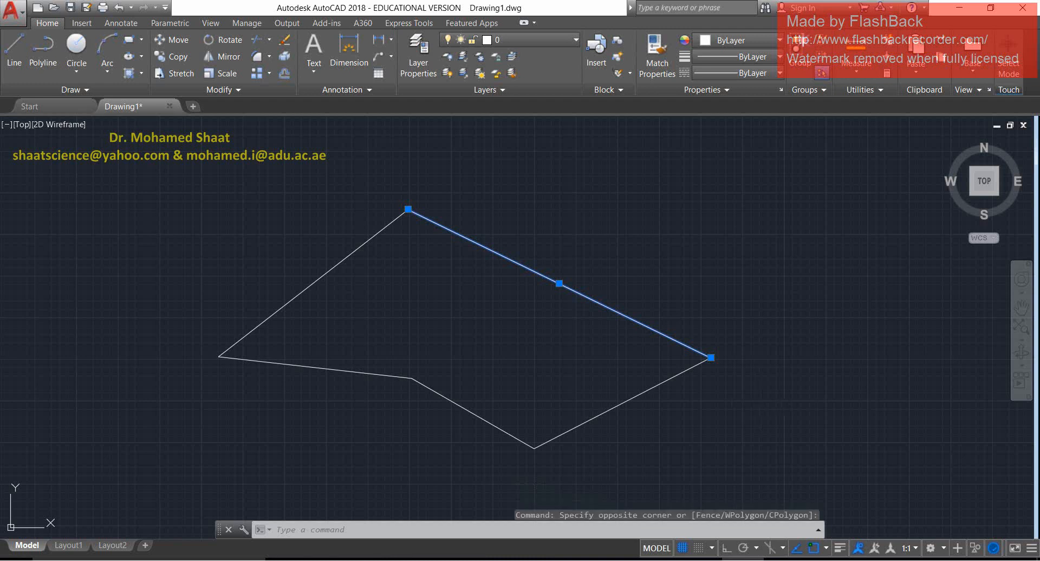
pyautogui.press('Escape')
pyautogui.click(773, 196)
pyautogui.click(161, 449)
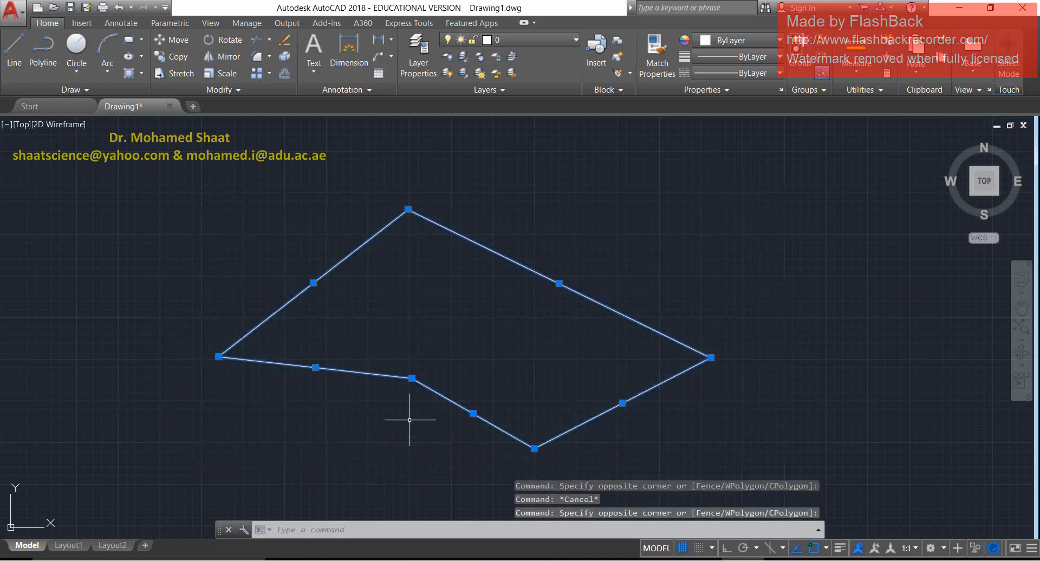
pyautogui.press('Escape')
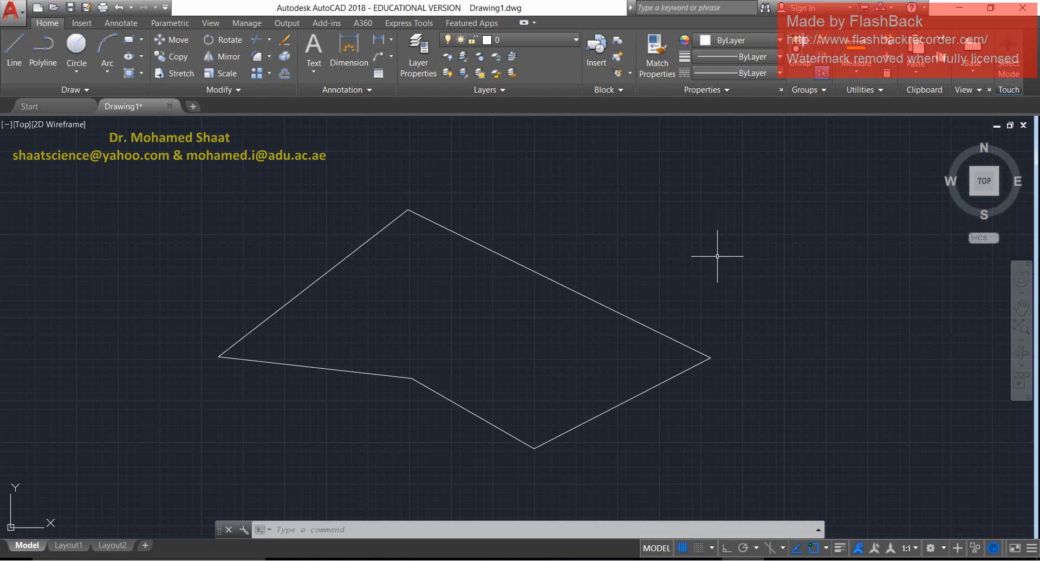
# Select the five lines individually with crossing windows, clockwise from the upper-right line, and clear the selection.
pyautogui.click(684, 246)
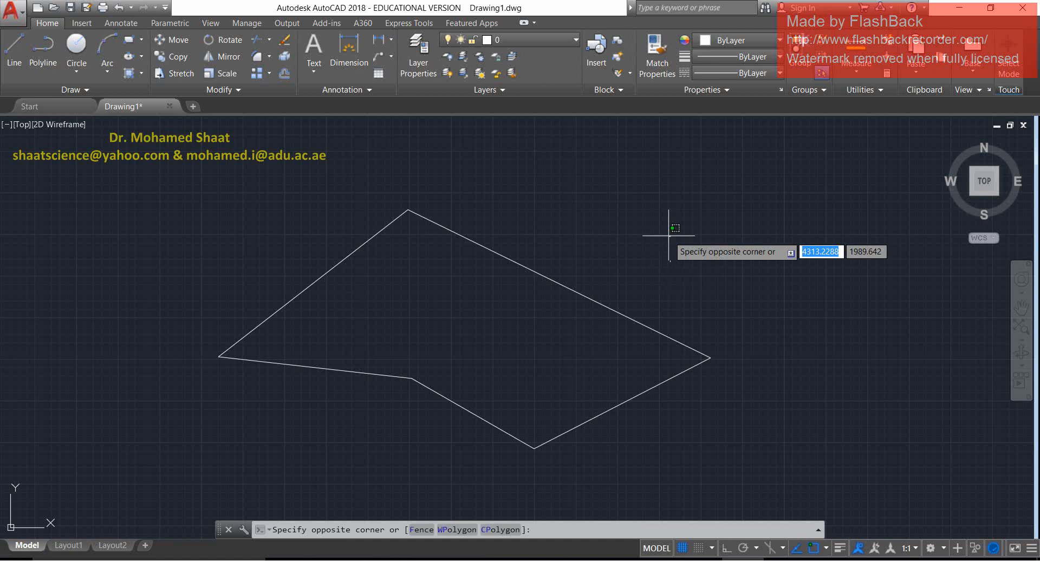
pyautogui.click(560, 312)
pyautogui.click(761, 407)
pyautogui.click(599, 430)
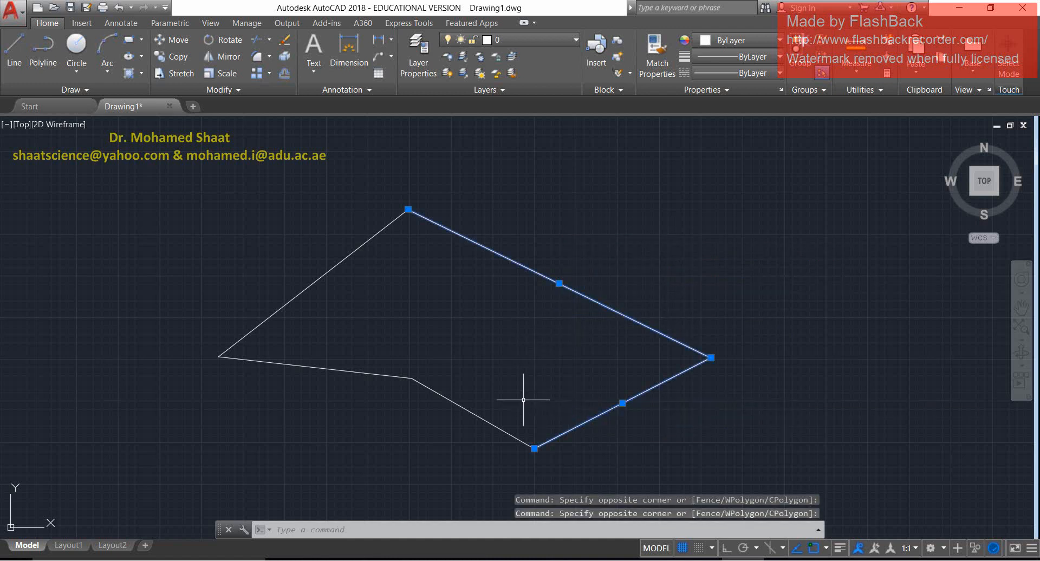
pyautogui.click(529, 406)
pyautogui.click(480, 427)
pyautogui.click(369, 328)
pyautogui.click(309, 395)
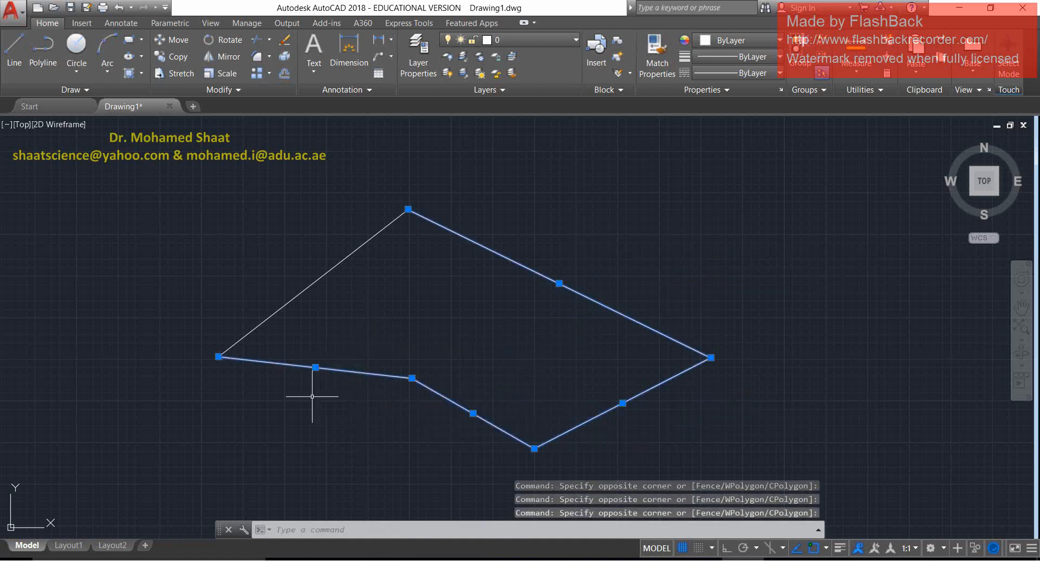
pyautogui.click(383, 292)
pyautogui.click(272, 275)
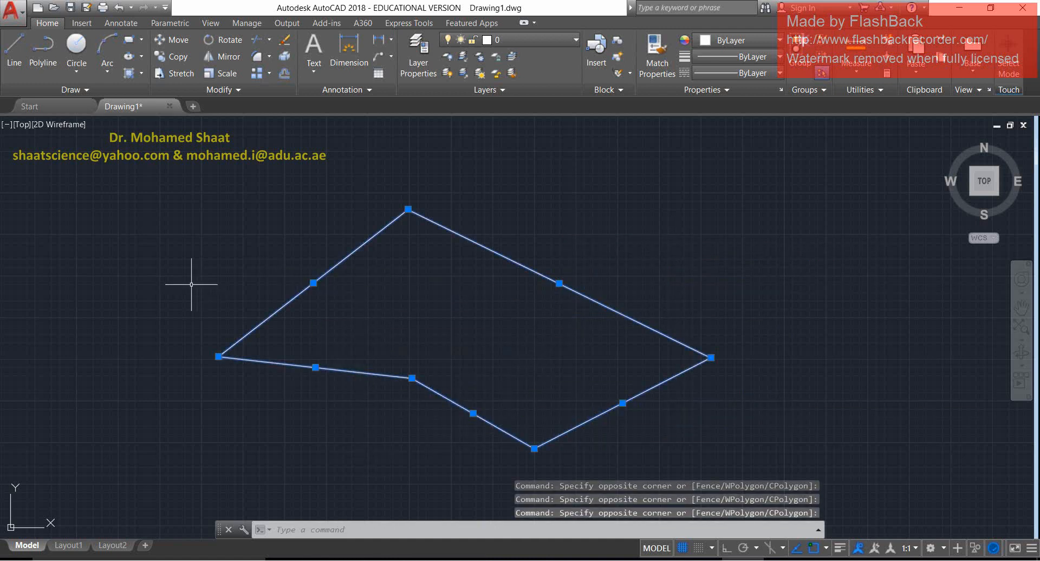
pyautogui.press('Escape')
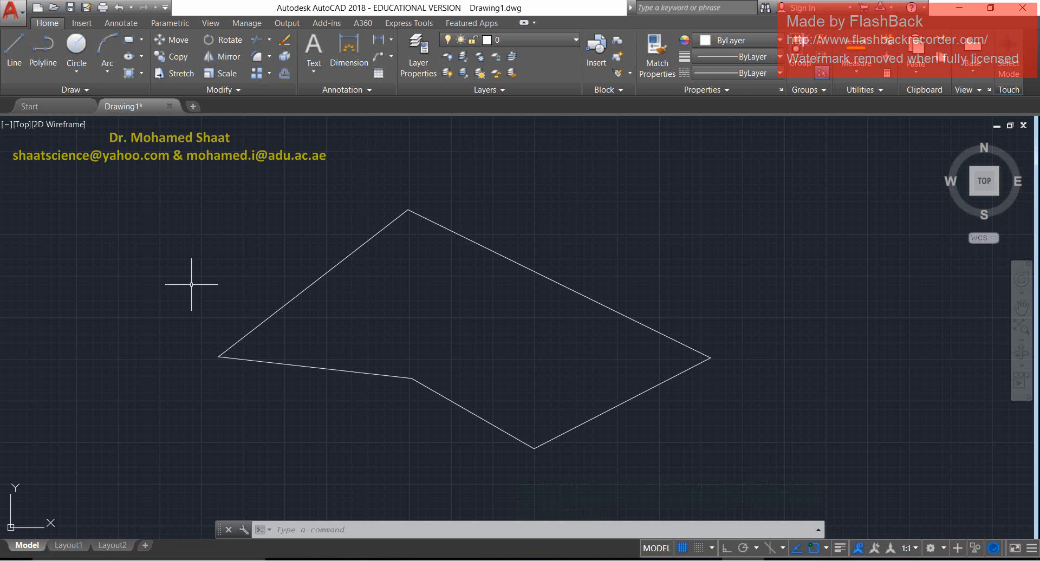
# Delete the whole five-sided outline, selecting it with one large crossing window.
pyautogui.click(734, 180)
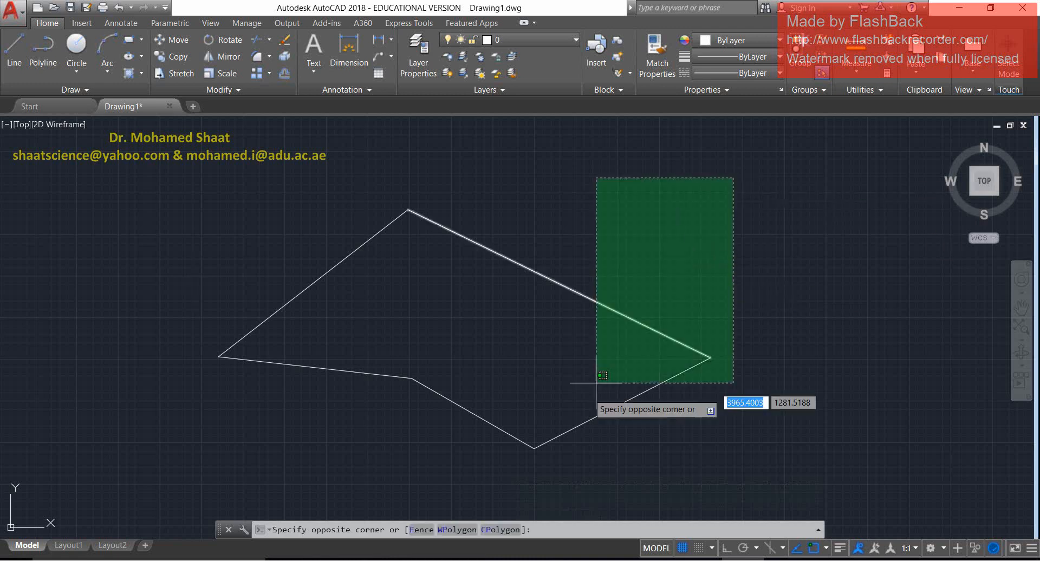
pyautogui.click(187, 457)
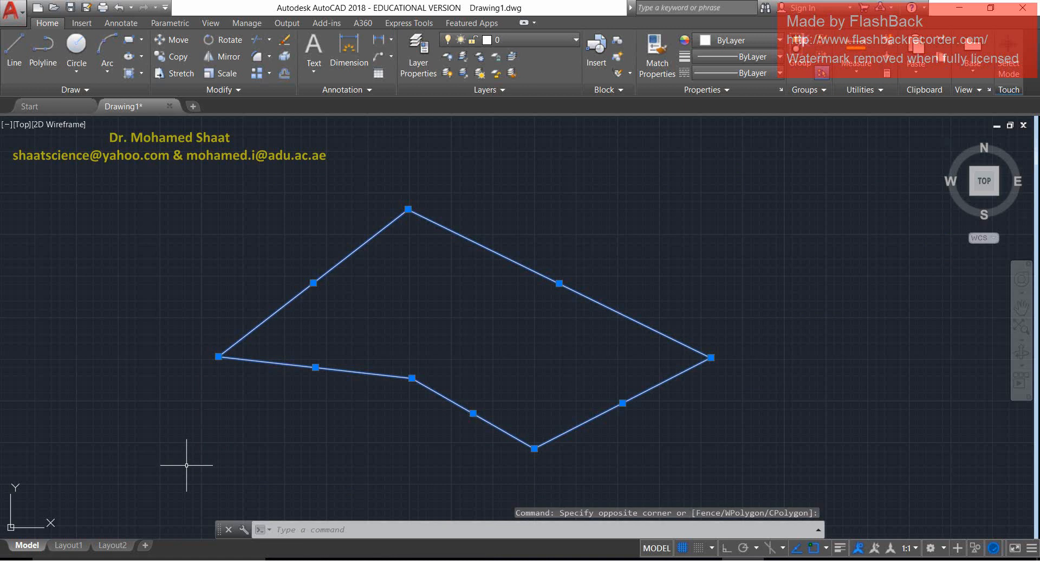
pyautogui.press('Delete')
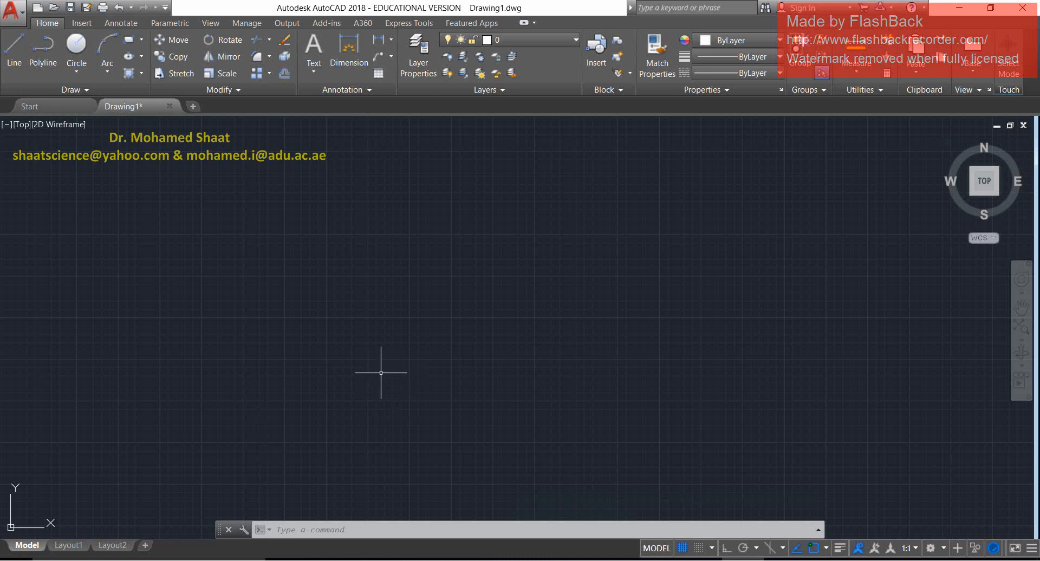
# Start the Line command and switch to the AutoCAD_2D Sketching note in Windows Journal.
pyautogui.moveTo(355, 375); pyautogui.dragTo(420, 355, button='middle')
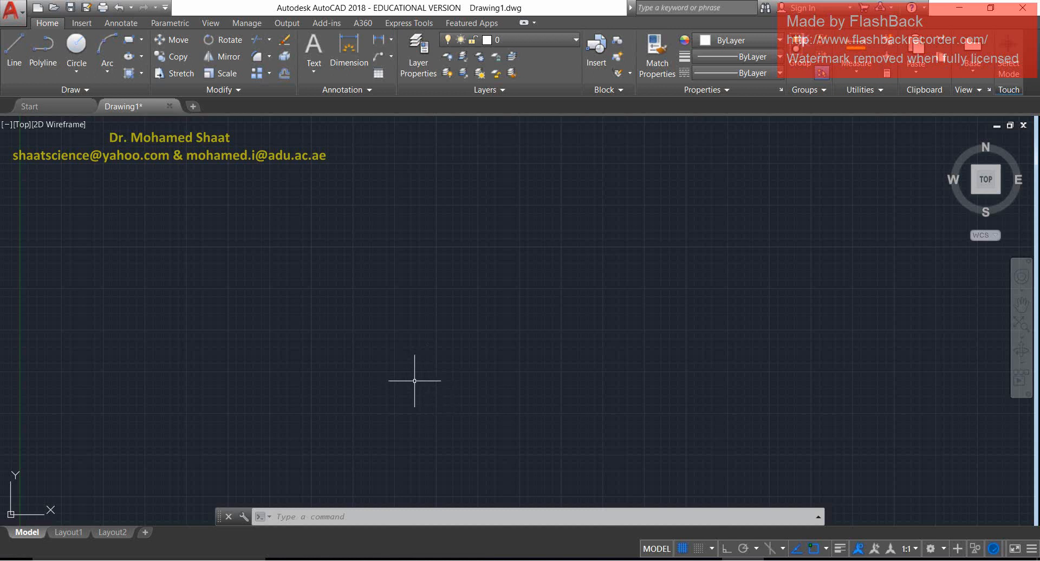
pyautogui.click(17, 53)
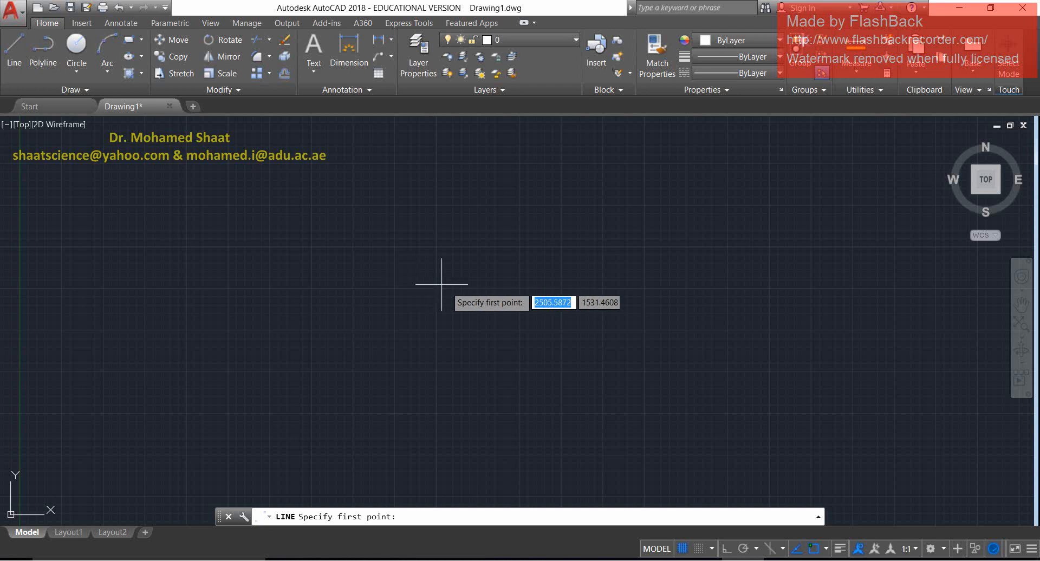
pyautogui.click(687, 560)
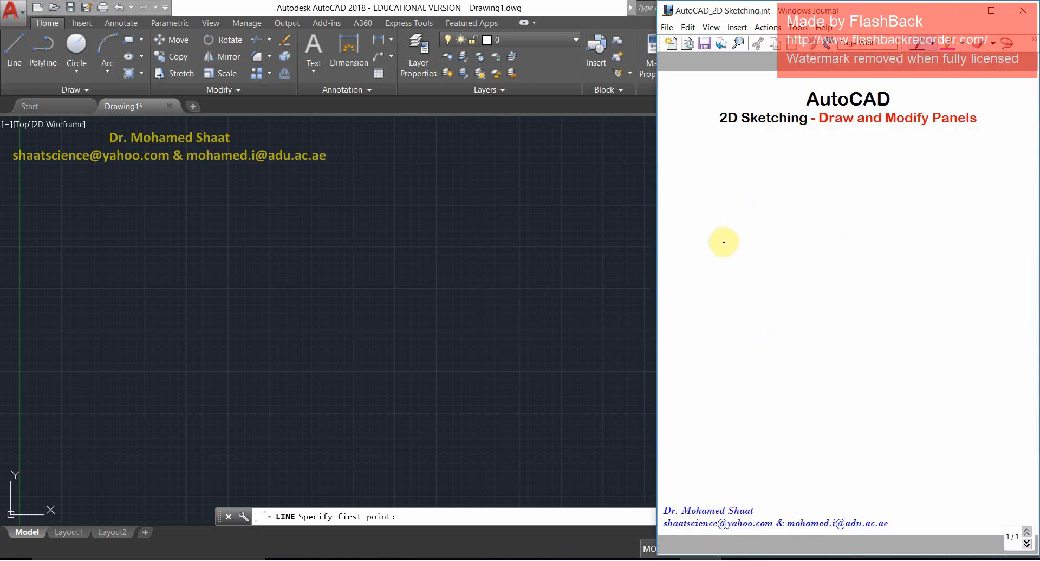
# Sketch a freehand line rising to the right on the note page, and mark its lower end with the coordinates (0,0).
pyautogui.moveTo(725, 288)
pyautogui.mouseDown()
pyautogui.moveTo(769, 278)
pyautogui.moveTo(925, 188)
pyautogui.mouseUp()
pyautogui.hotkey('ctrl', 'z')
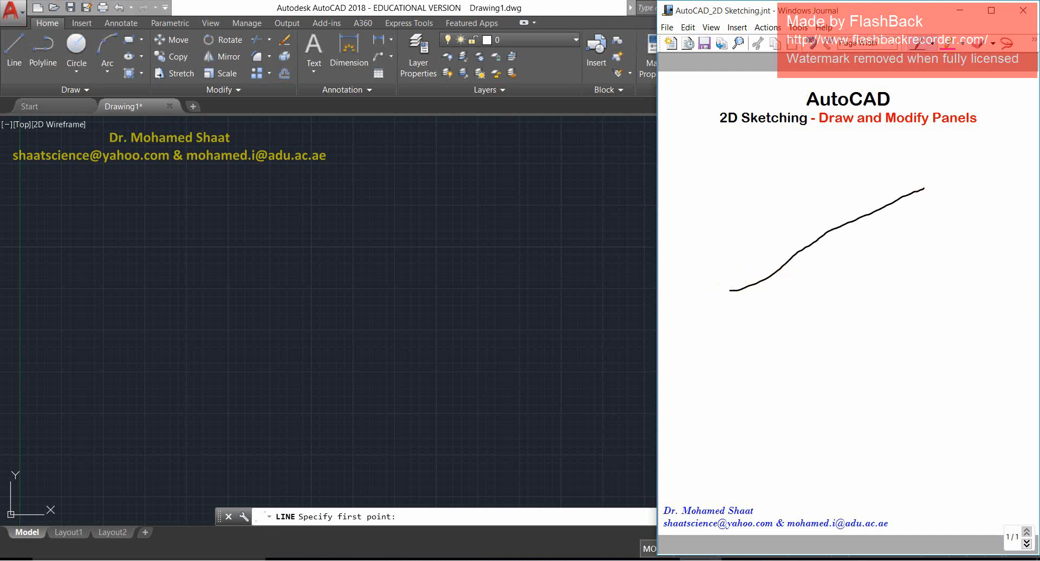
pyautogui.click(731, 291)
pyautogui.moveTo(734, 286)
pyautogui.mouseDown()
pyautogui.moveTo(729, 298)
pyautogui.moveTo(740, 289)
pyautogui.mouseUp()
pyautogui.moveTo(738, 302); pyautogui.dragTo(742, 302)
pyautogui.moveTo(752, 307)
pyautogui.mouseDown()
pyautogui.moveTo(750, 316)
pyautogui.moveTo(764, 303)
pyautogui.moveTo(776, 314)
pyautogui.mouseUp()
pyautogui.moveTo(728, 295); pyautogui.dragTo(727, 322)
# Mark the sketched line's upper end with the coordinates (50,20), and note with arrows that these are the x- and y-coordinates.
pyautogui.moveTo(912, 194)
pyautogui.mouseDown()
pyautogui.moveTo(929, 187)
pyautogui.moveTo(916, 201)
pyautogui.moveTo(919, 231)
pyautogui.moveTo(941, 215)
pyautogui.moveTo(948, 232)
pyautogui.moveTo(986, 213)
pyautogui.moveTo(993, 227)
pyautogui.mouseUp()
pyautogui.moveTo(898, 214)
pyautogui.mouseDown()
pyautogui.moveTo(928, 274)
pyautogui.moveTo(933, 259)
pyautogui.mouseUp()
pyautogui.moveTo(920, 291)
pyautogui.mouseDown()
pyautogui.moveTo(919, 308)
pyautogui.moveTo(946, 296)
pyautogui.mouseUp()
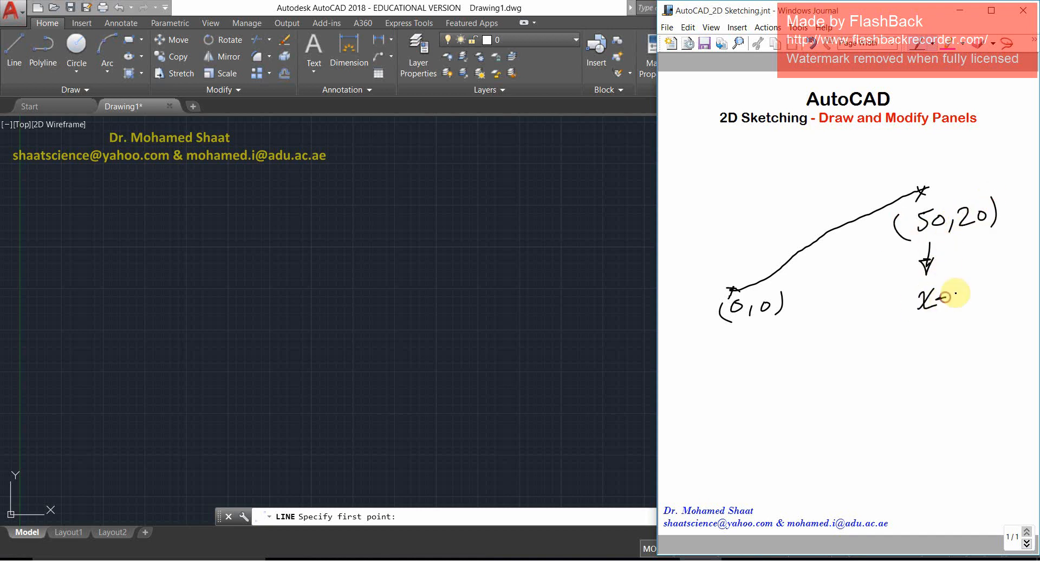
pyautogui.moveTo(967, 240)
pyautogui.mouseDown()
pyautogui.moveTo(986, 283)
pyautogui.moveTo(978, 298)
pyautogui.mouseUp()
pyautogui.moveTo(993, 289); pyautogui.dragTo(999, 288)
pyautogui.moveTo(941, 321)
pyautogui.mouseDown()
pyautogui.moveTo(932, 336)
pyautogui.moveTo(973, 324)
pyautogui.mouseUp()
pyautogui.moveTo(980, 317)
pyautogui.mouseDown()
pyautogui.moveTo(982, 328)
pyautogui.moveTo(1023, 315)
pyautogui.mouseUp()
pyautogui.click(988, 315)
# Annotate the (0,0) values as x and y with arrows, and retrace the sketched line between the two marked points.
pyautogui.moveTo(736, 330)
pyautogui.mouseDown()
pyautogui.moveTo(721, 351)
pyautogui.moveTo(735, 376)
pyautogui.moveTo(781, 339)
pyautogui.moveTo(797, 355)
pyautogui.mouseUp()
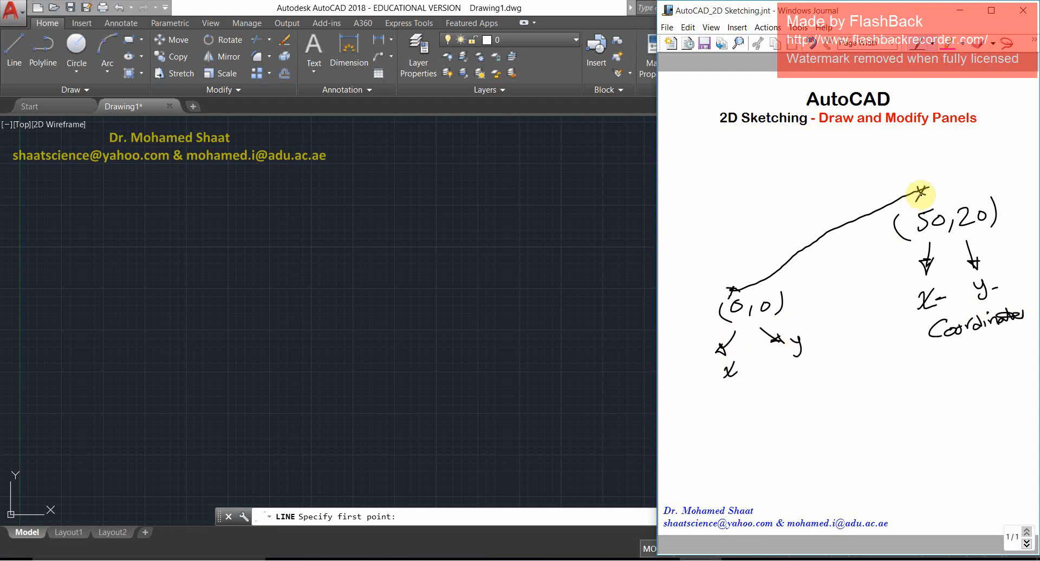
pyautogui.moveTo(925, 188)
pyautogui.mouseDown()
pyautogui.moveTo(759, 281)
pyautogui.moveTo(845, 219)
pyautogui.moveTo(915, 191)
pyautogui.moveTo(801, 259)
pyautogui.mouseUp()
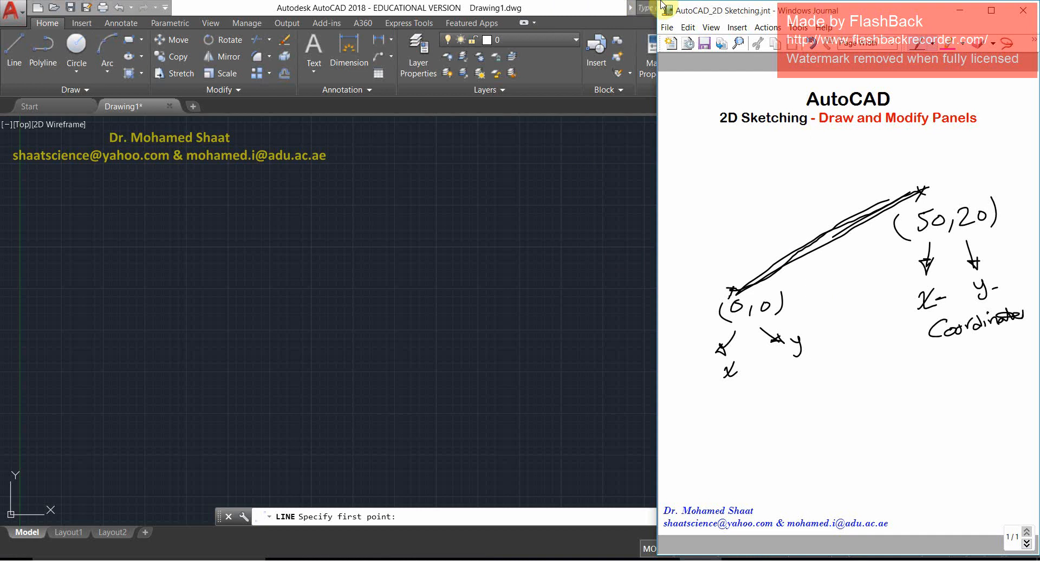
# Switch to AutoCAD and start the Line command twice to examine its first-point prompt, cancelling it each time.
pyautogui.click(437, 245)
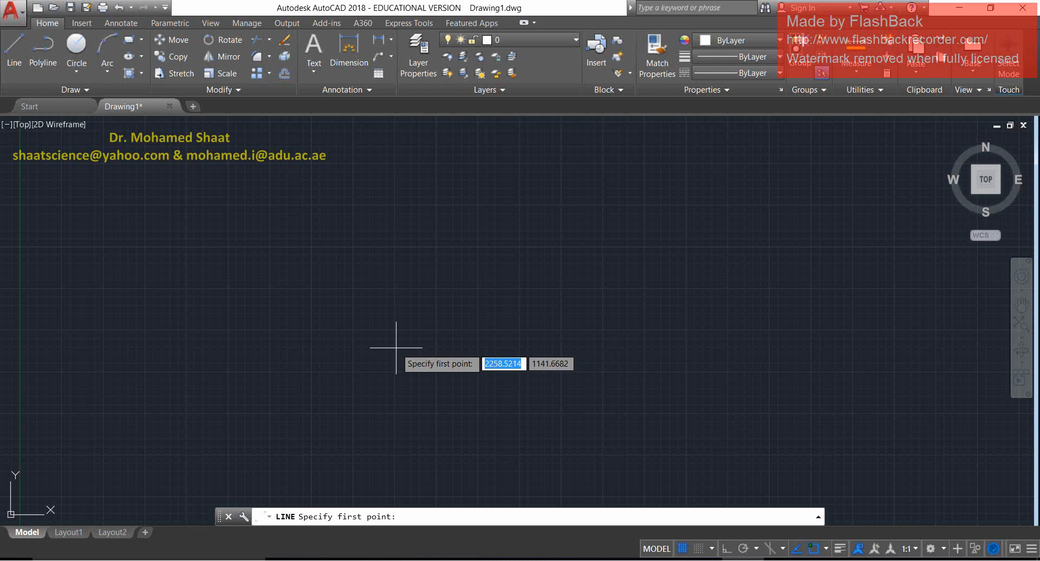
pyautogui.press('Escape')
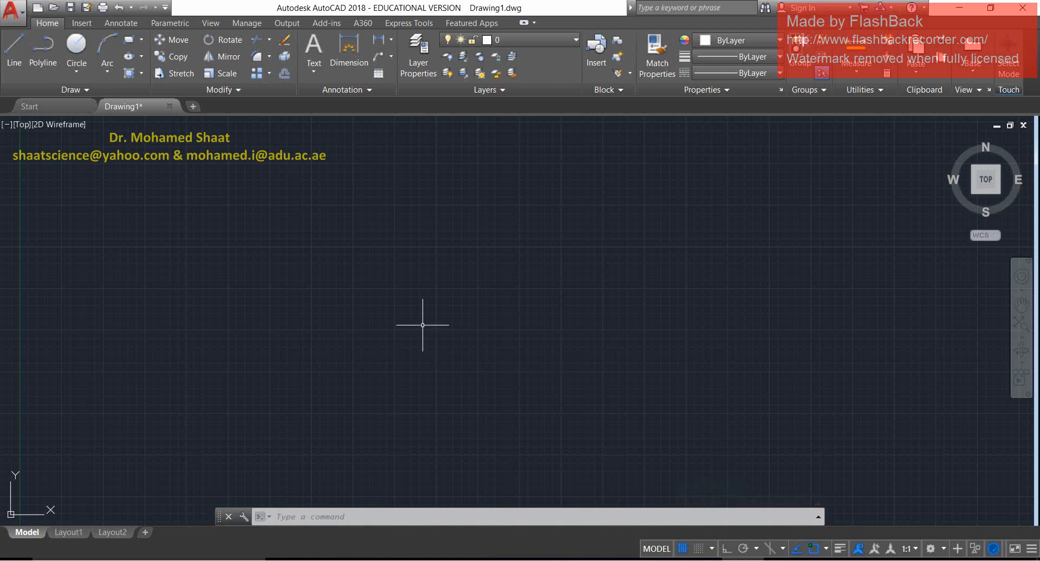
pyautogui.write('L')
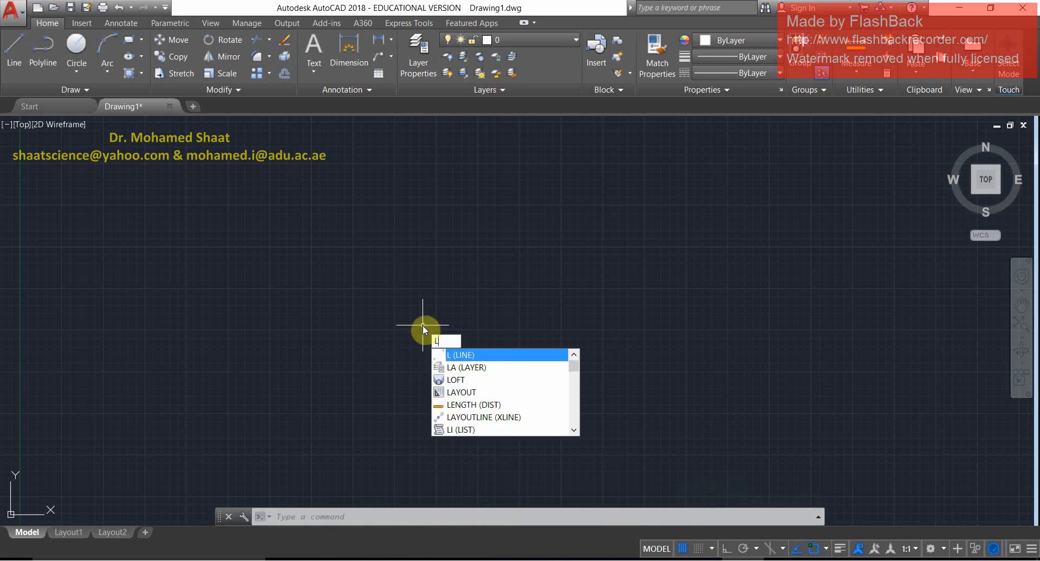
pyautogui.press('Return')
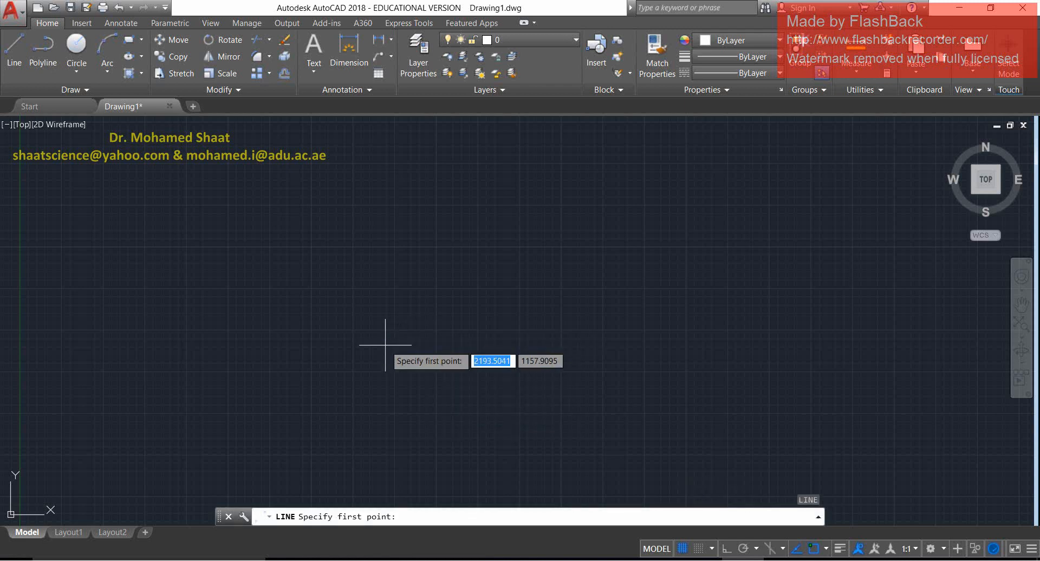
pyautogui.press('Escape')
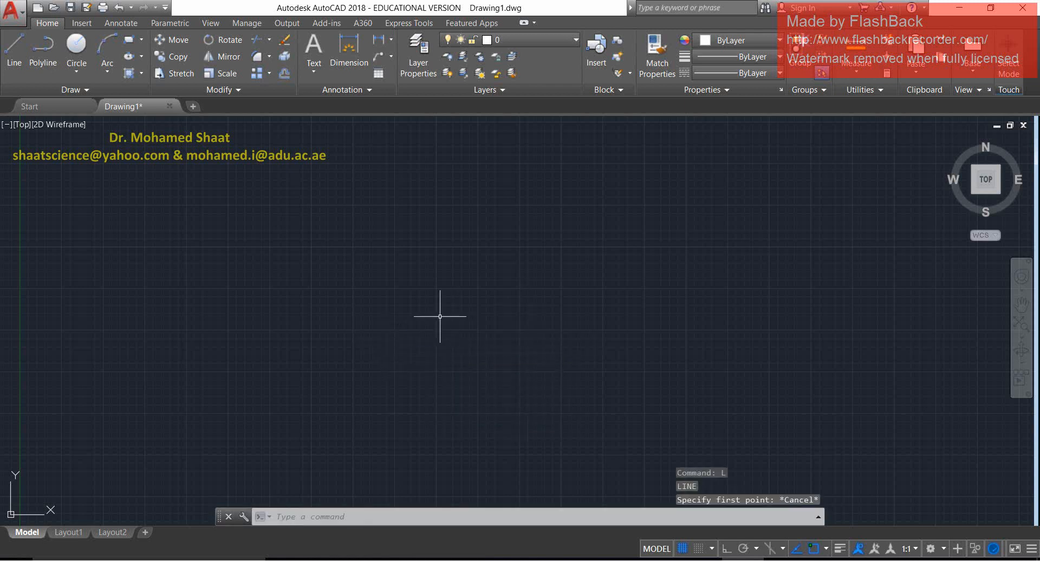
pyautogui.press('Return')
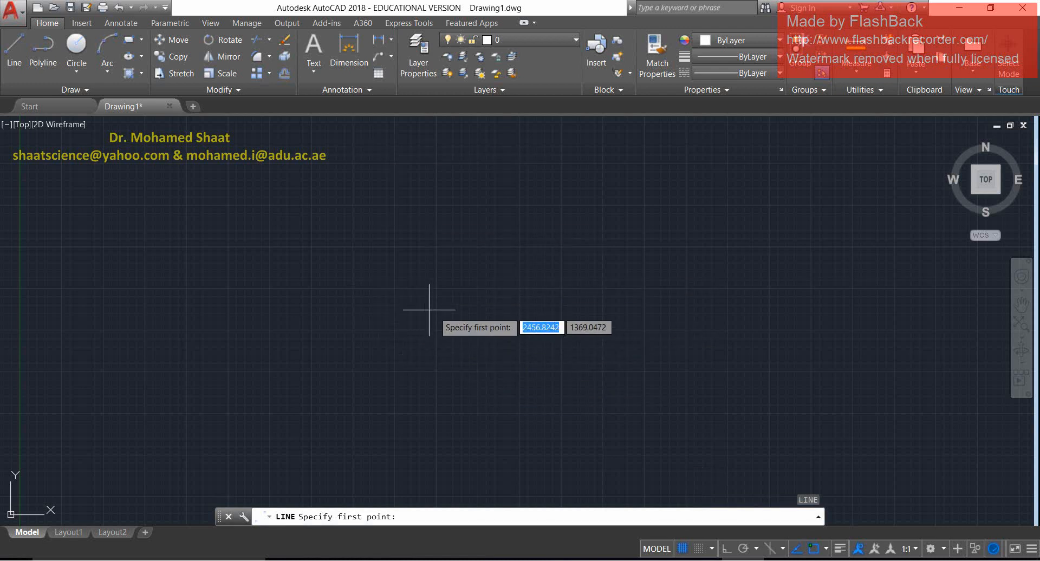
pyautogui.press('Escape')
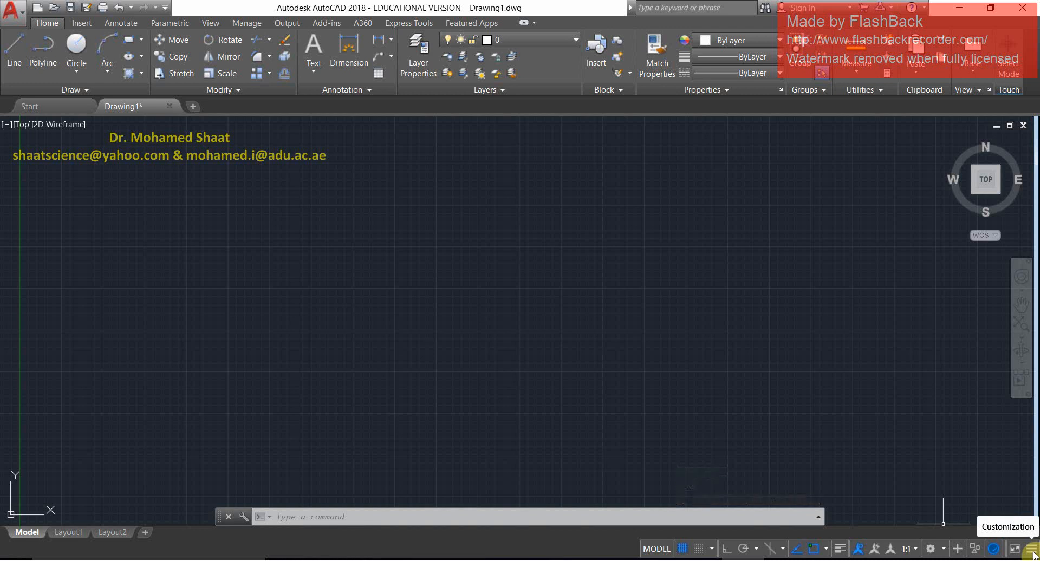
# Add the Dynamic Input toggle to the status bar.
pyautogui.click(1032, 551)
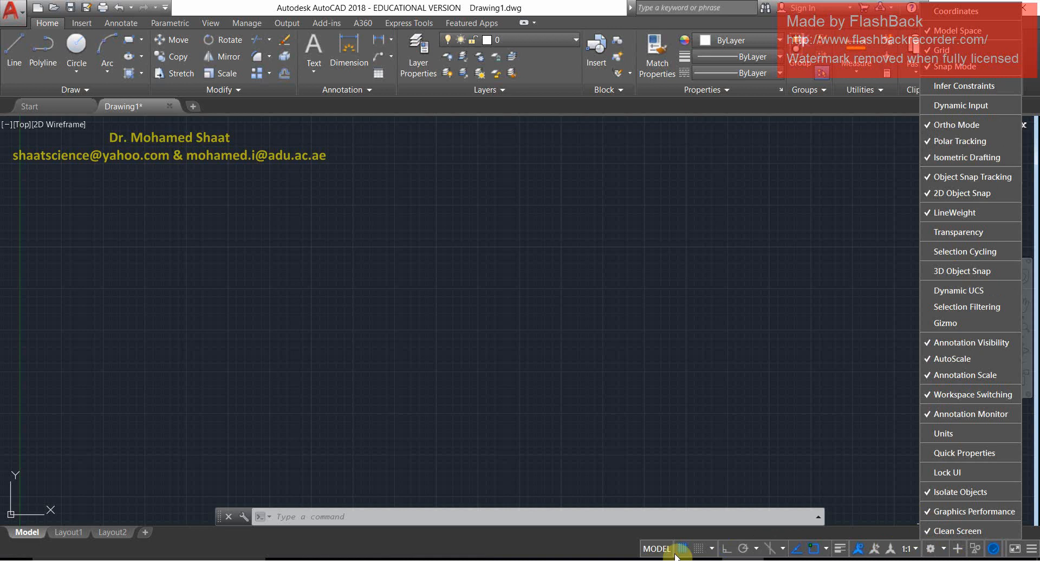
pyautogui.click(851, 467)
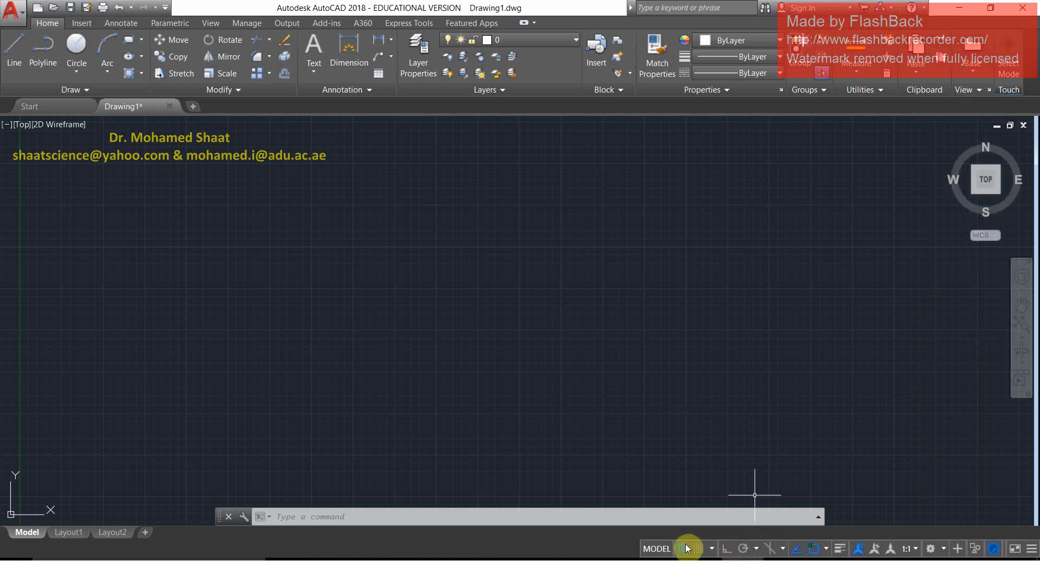
pyautogui.click(1031, 549)
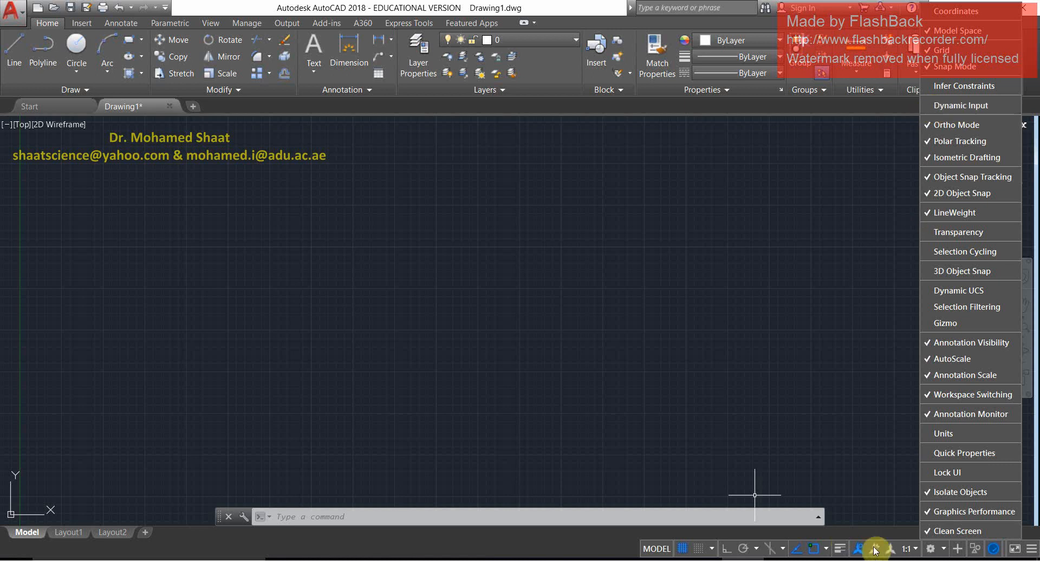
pyautogui.click(931, 106)
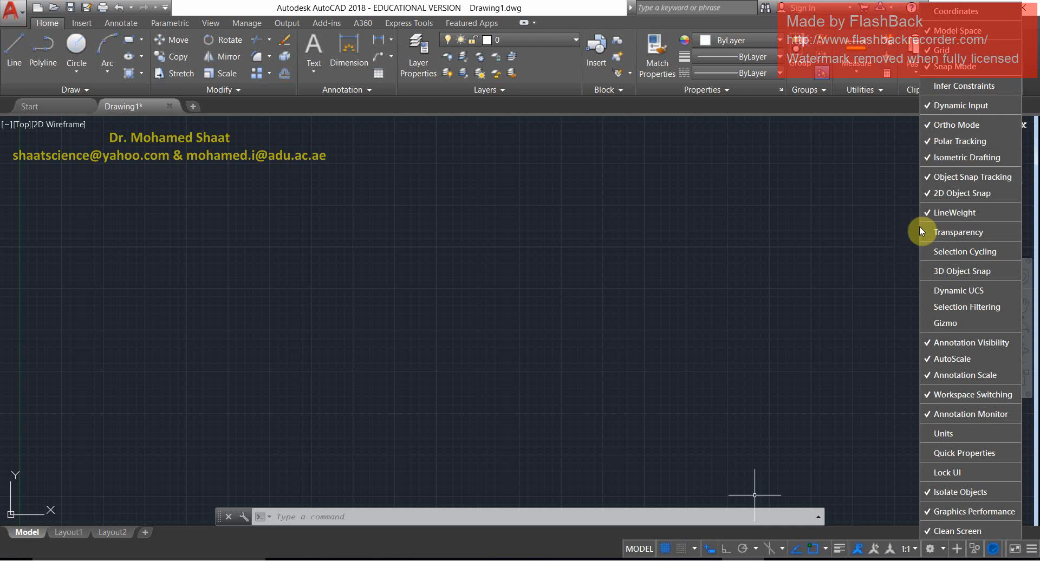
pyautogui.click(946, 107)
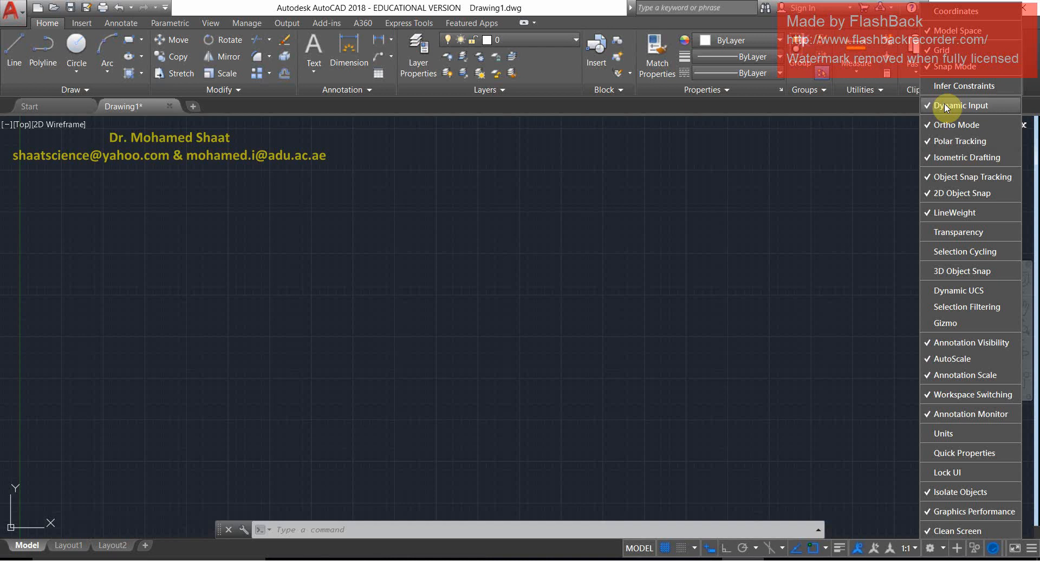
pyautogui.click(710, 554)
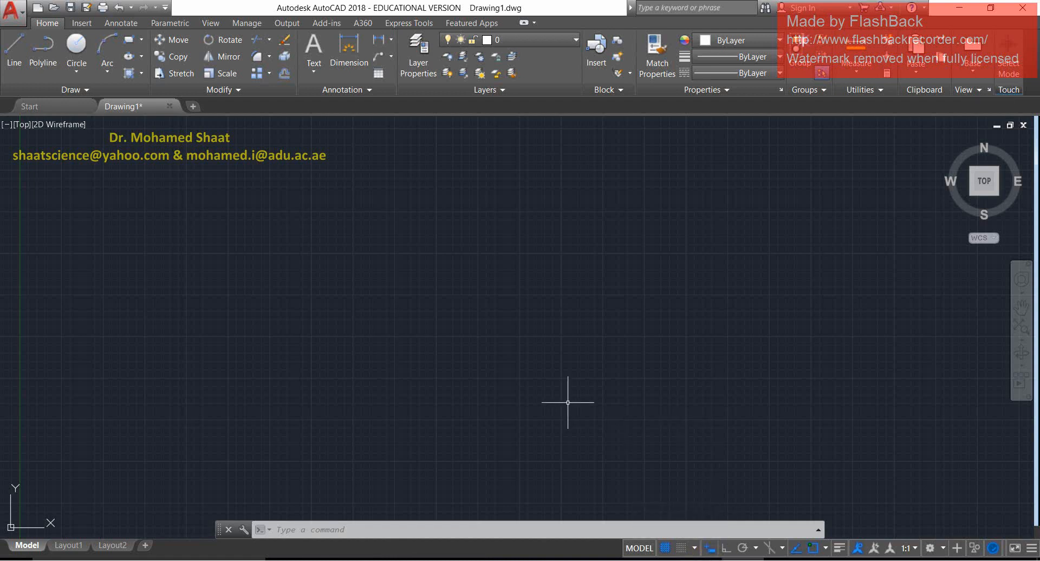
# Turn Dynamic Input off, comparing the Line command's first-point prompt before and after, and cancel the command each time.
pyautogui.write('l')
pyautogui.press('Return')
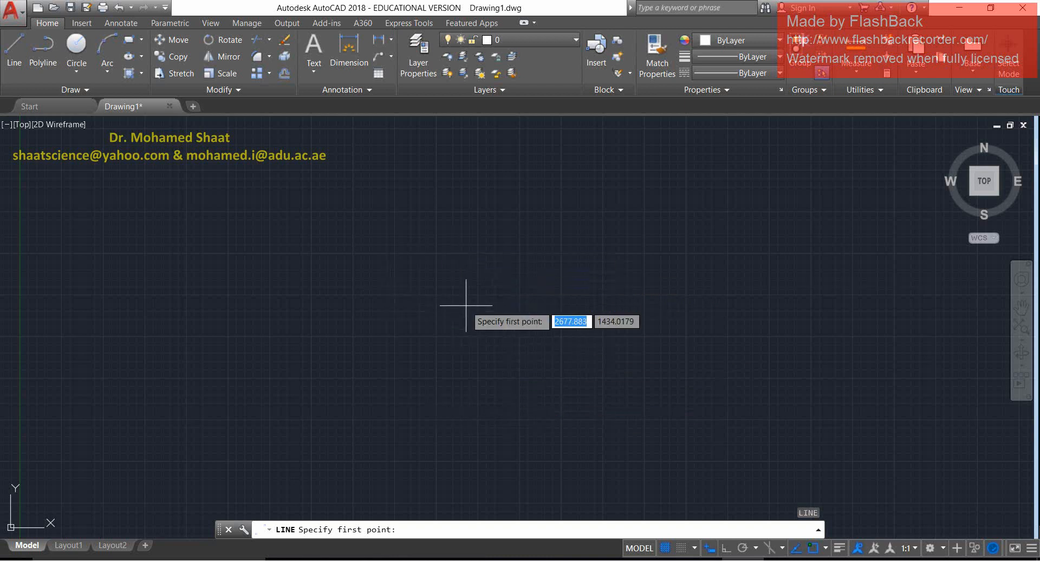
pyautogui.press('Escape')
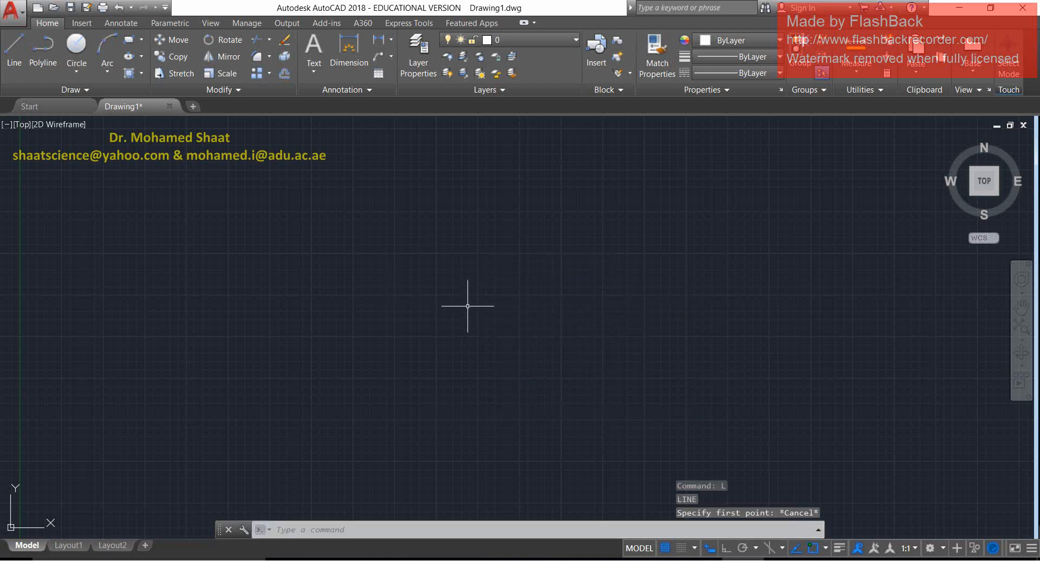
pyautogui.click(710, 549)
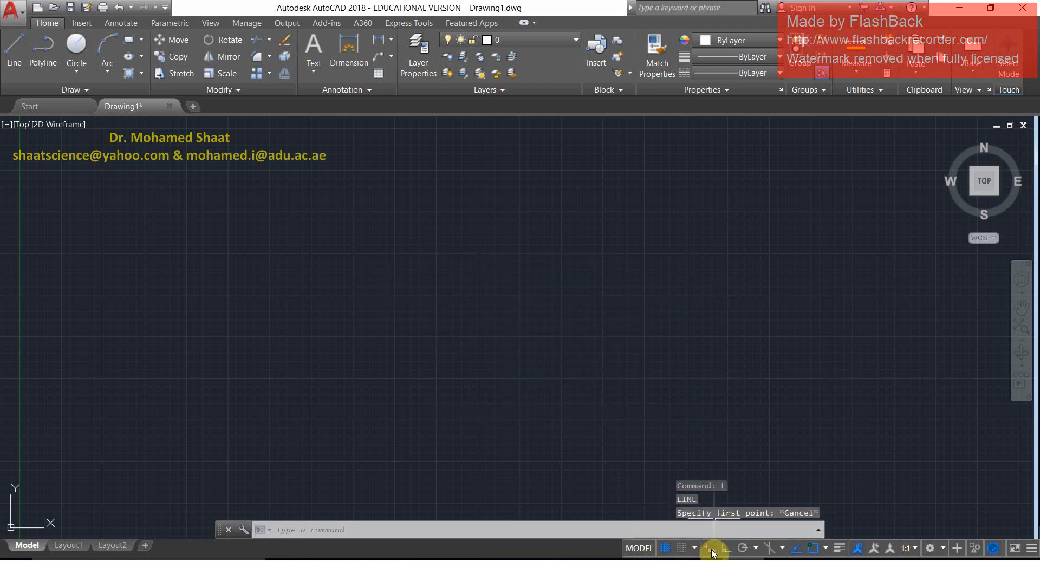
pyautogui.press('Return')
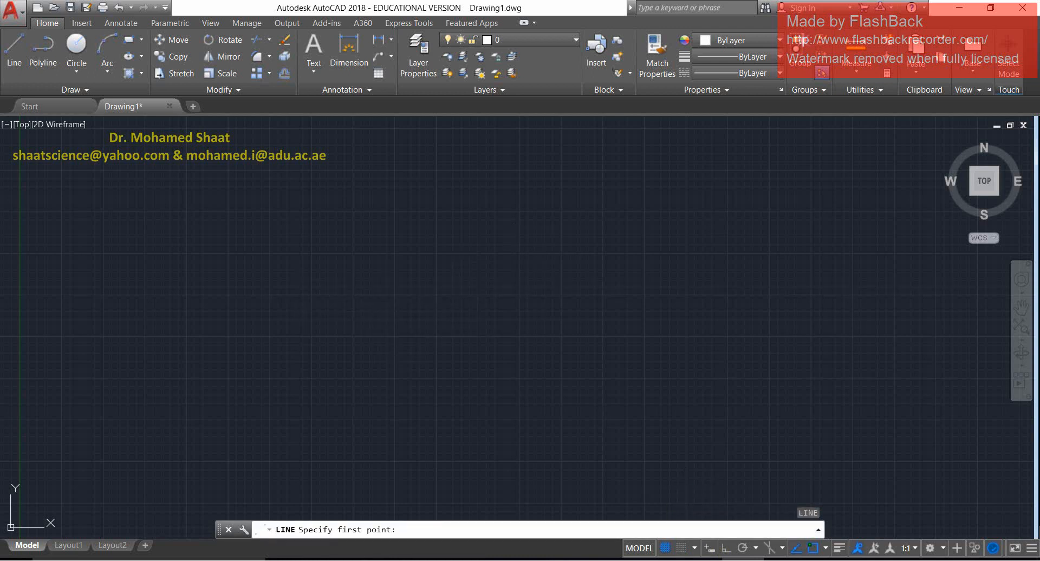
pyautogui.press('Escape')
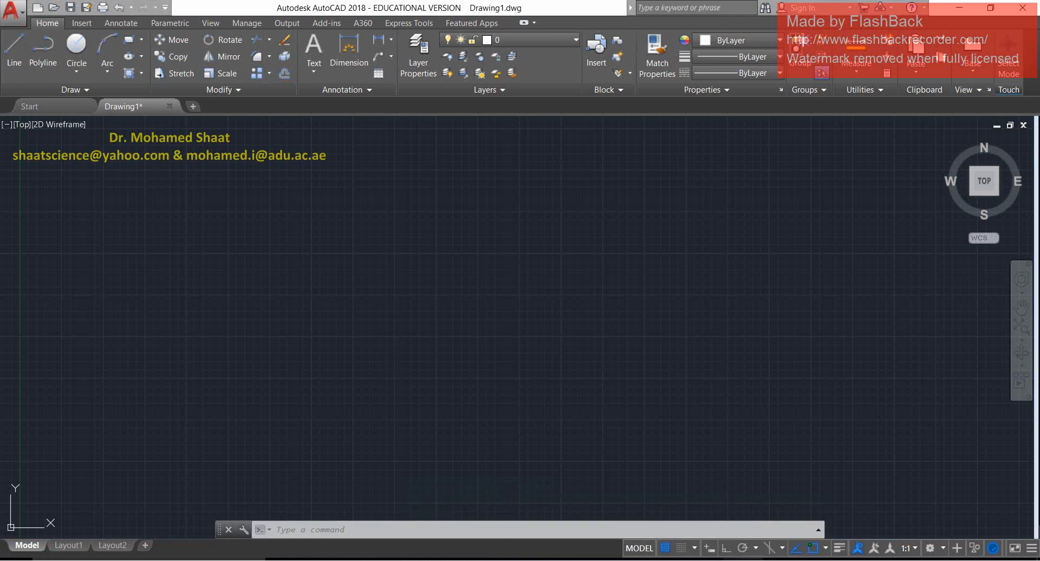
# Check the coordinates in the Windows Journal note, and draw a single line in AutoCAD from 0,0 to 50,20.
pyautogui.click(701, 560)
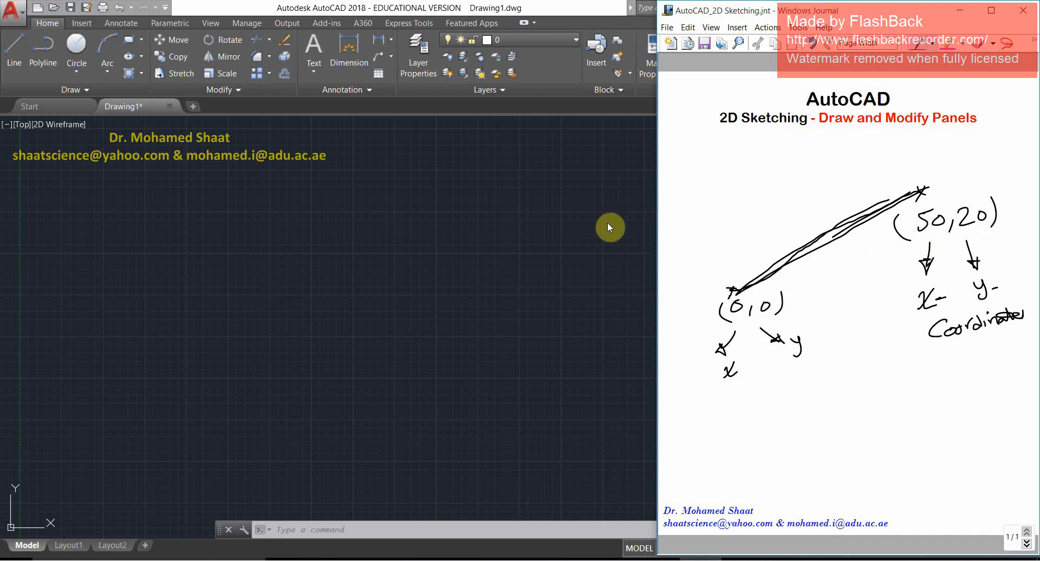
pyautogui.click(531, 194)
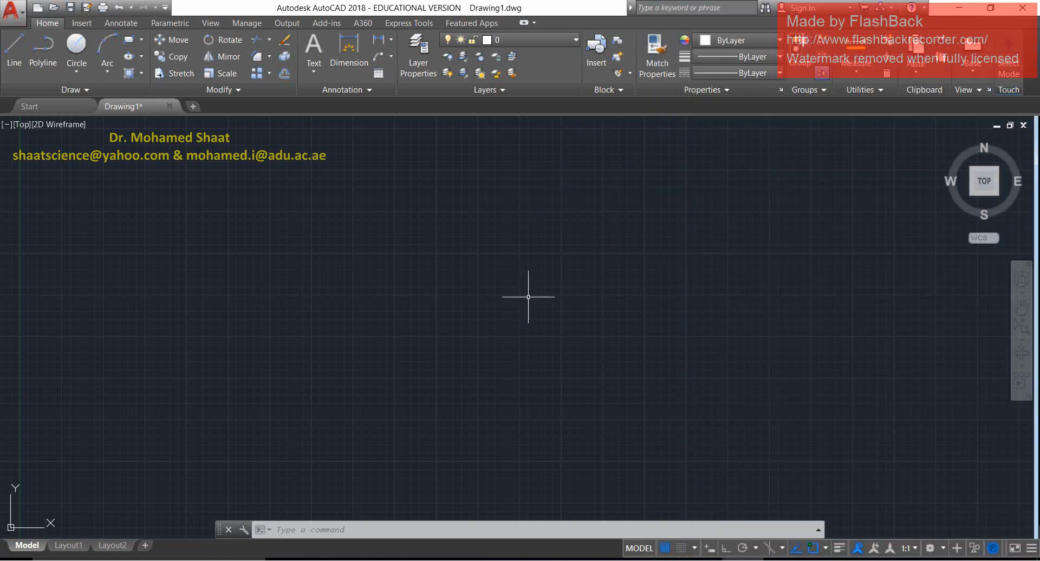
pyautogui.write('l')
pyautogui.press('Return')
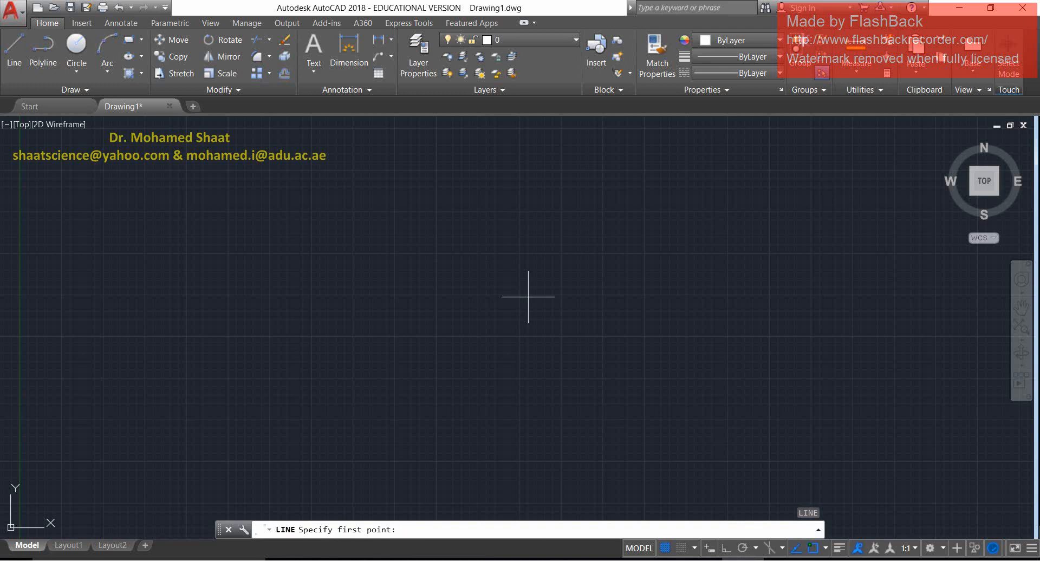
pyautogui.write('0,0')
pyautogui.press('Return')
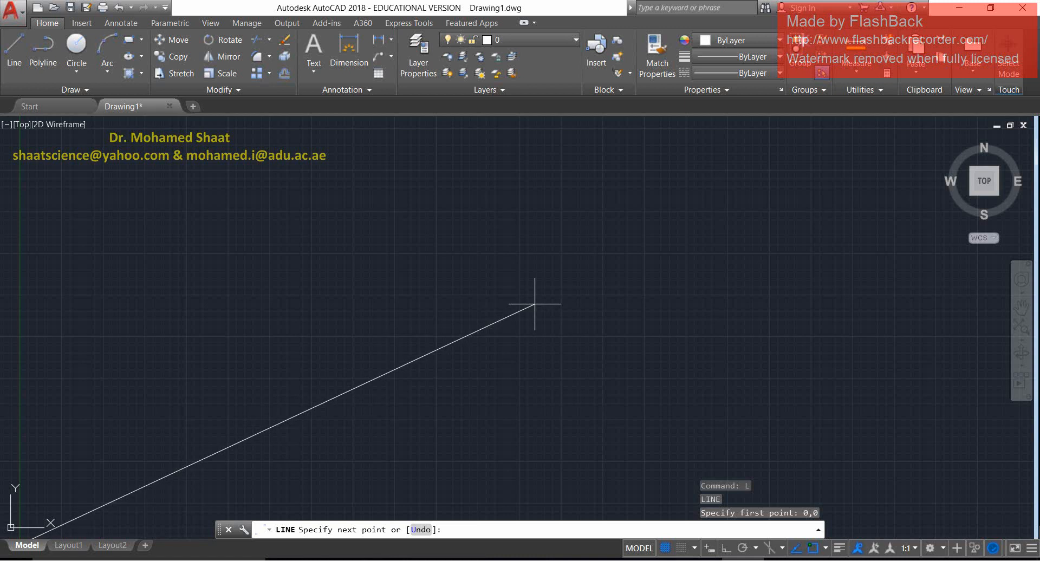
pyautogui.write('50,20')
pyautogui.press('Return')
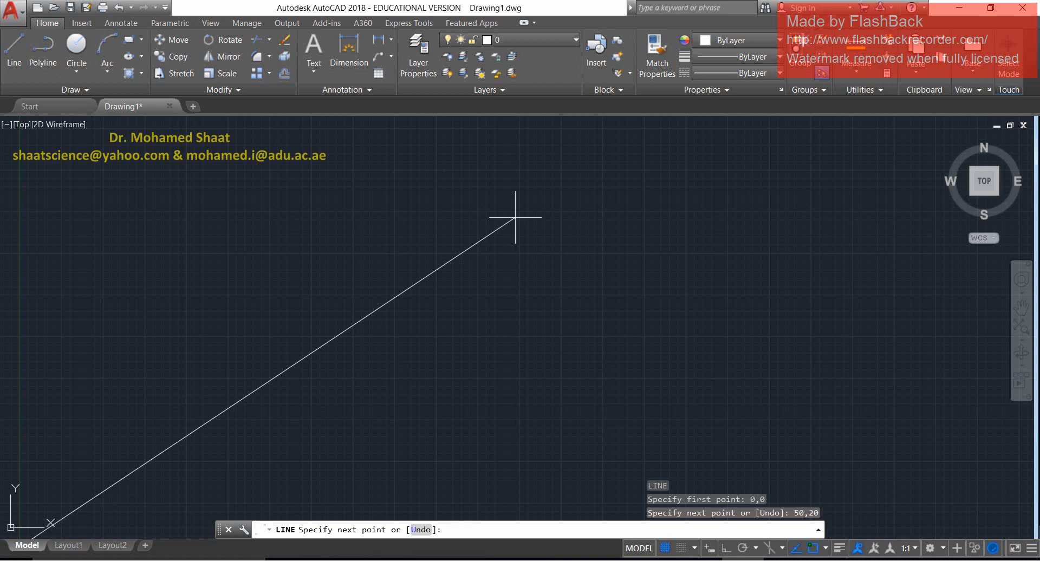
pyautogui.press('Escape')
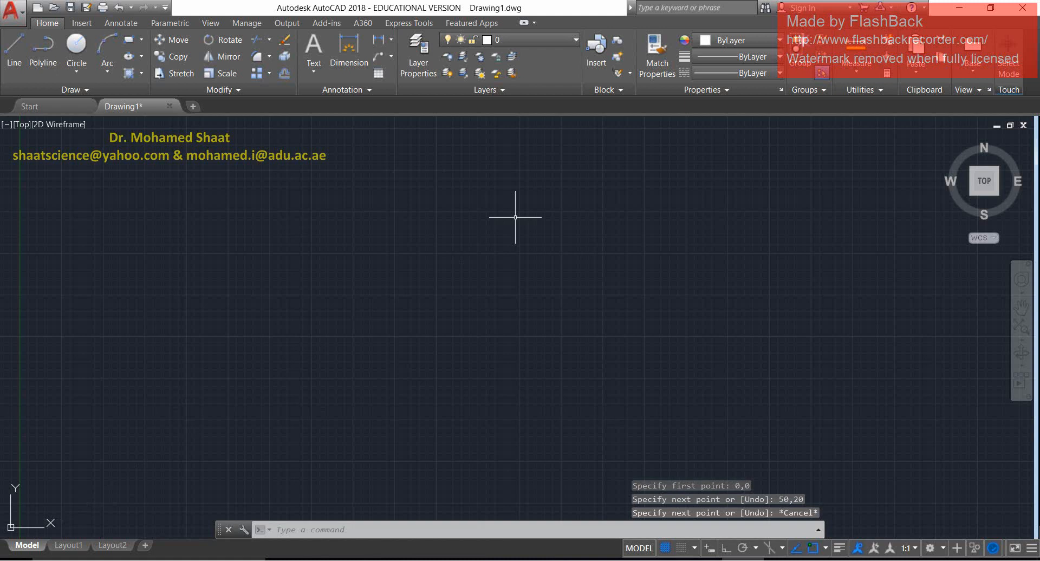
# Locate the new line by fitting the whole drawing in view with the Zoom command's All option.
pyautogui.scroll(-3, 477, 239)
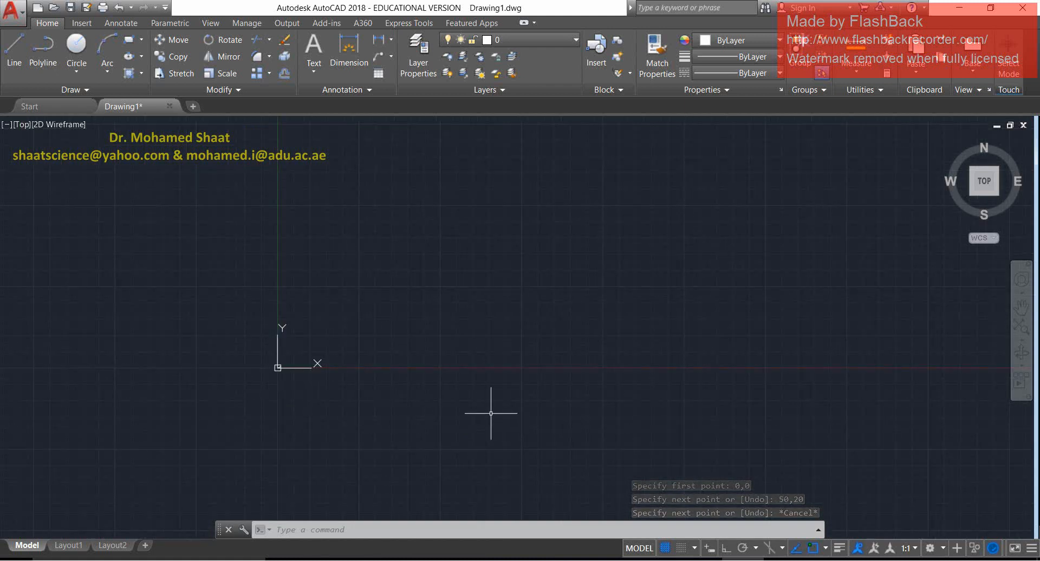
pyautogui.scroll(4, 506, 340)
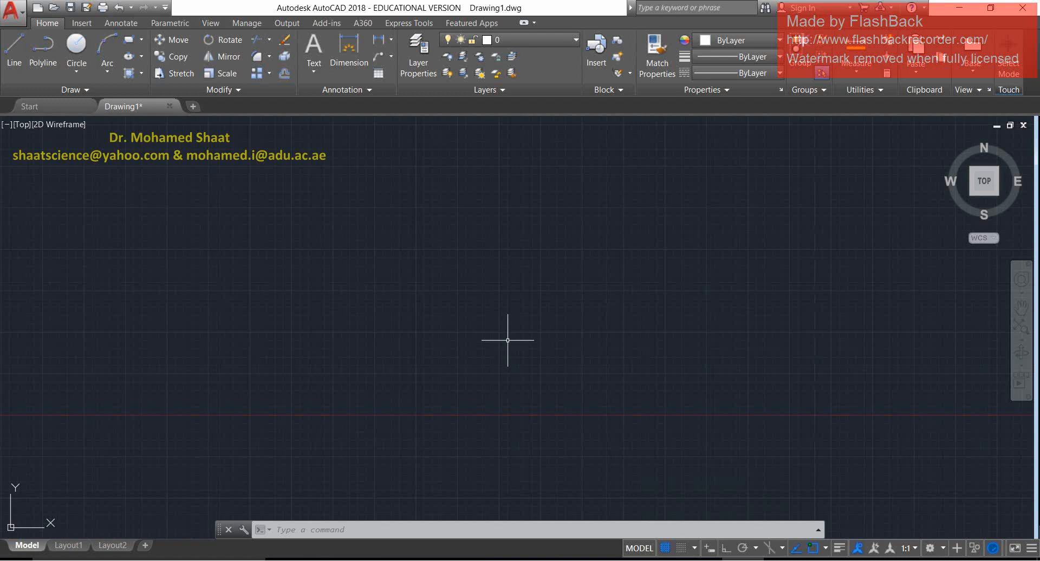
pyautogui.scroll(-2, 508, 340)
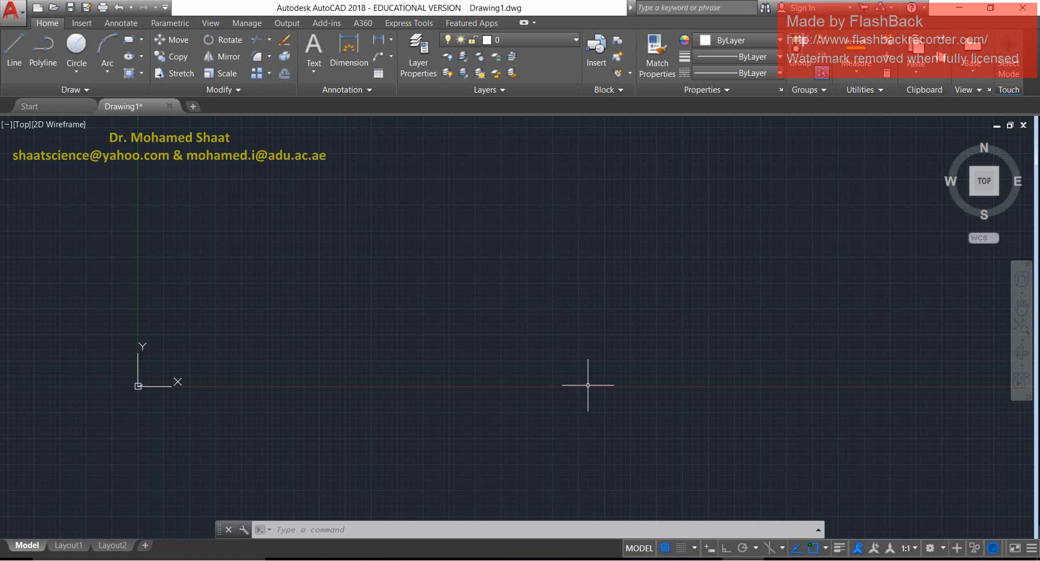
pyautogui.click(395, 528)
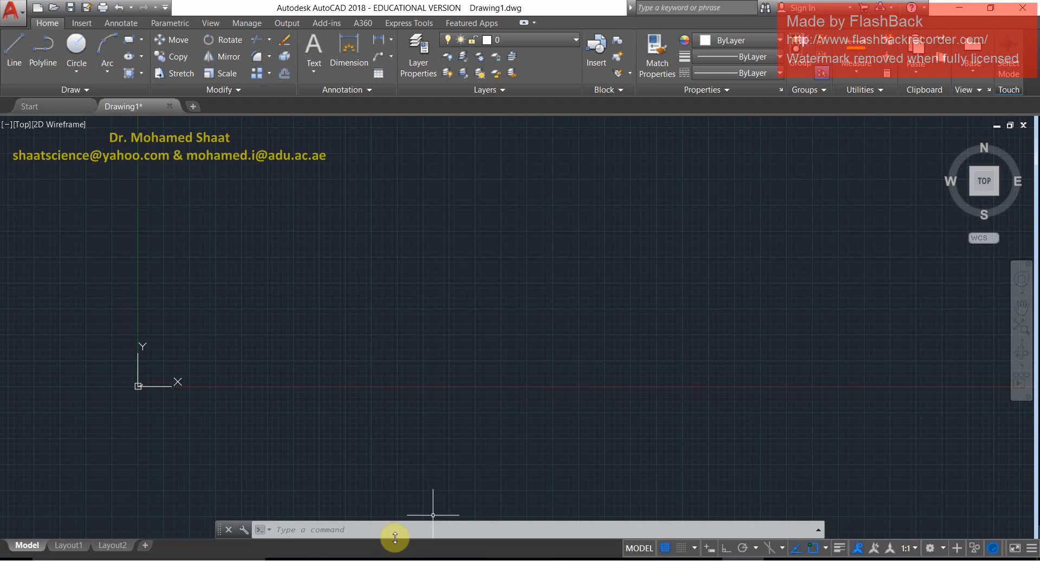
pyautogui.write('zoom')
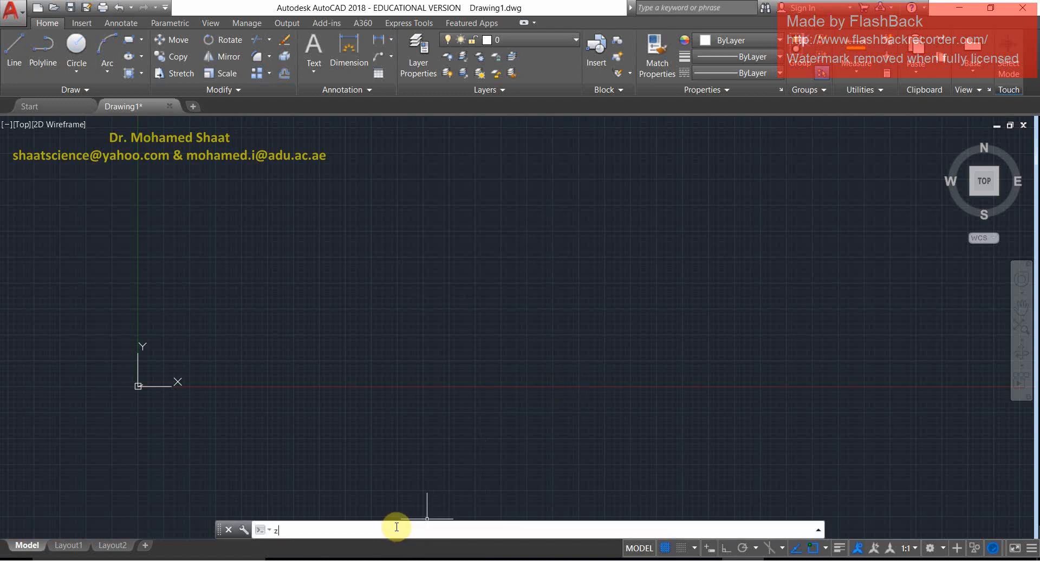
pyautogui.press('Return')
pyautogui.write('a')
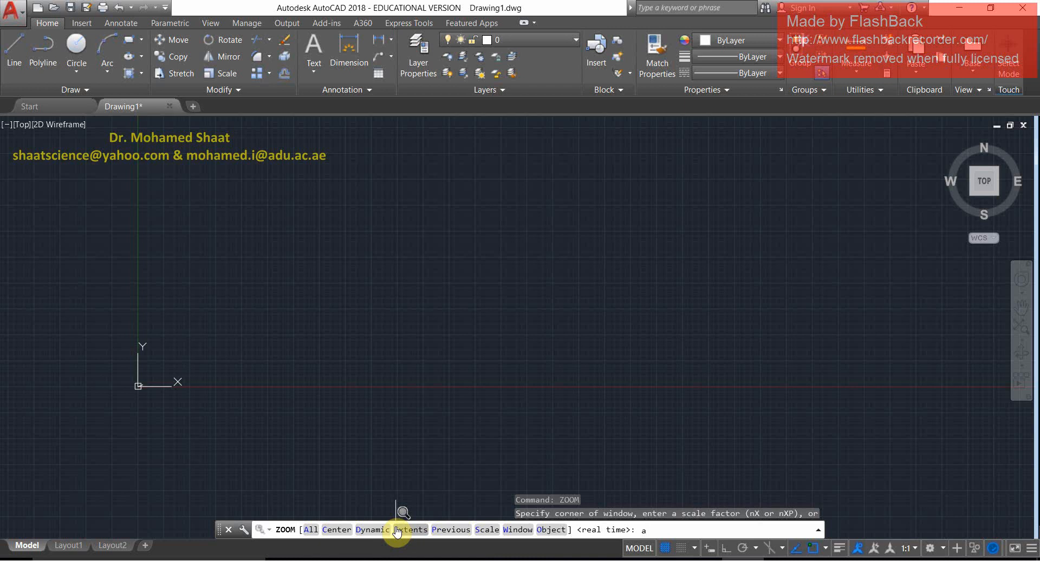
pyautogui.write('ll')
pyautogui.press('Return')
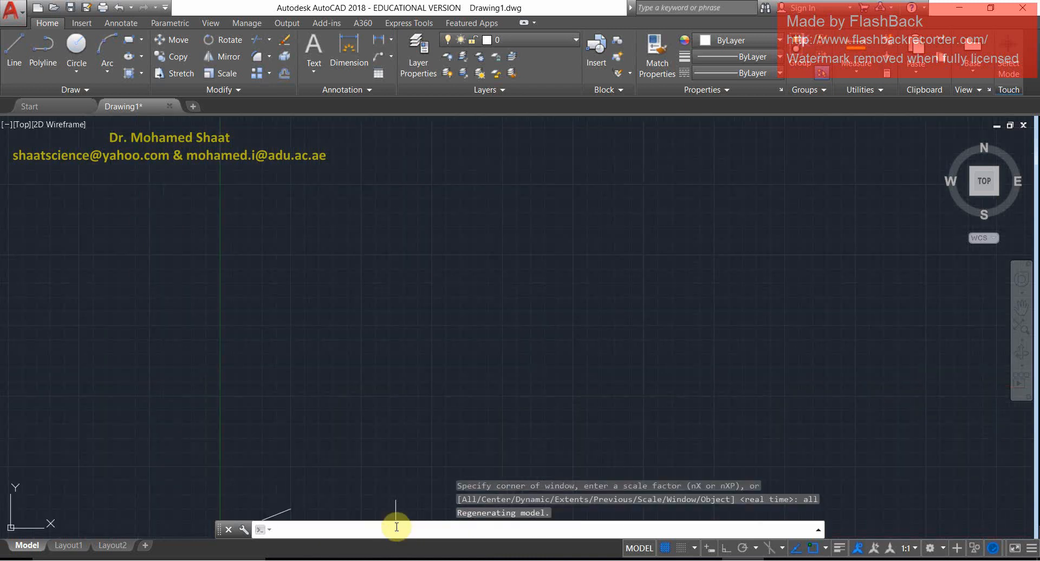
pyautogui.moveTo(407, 429); pyautogui.dragTo(488, 343, button='middle')
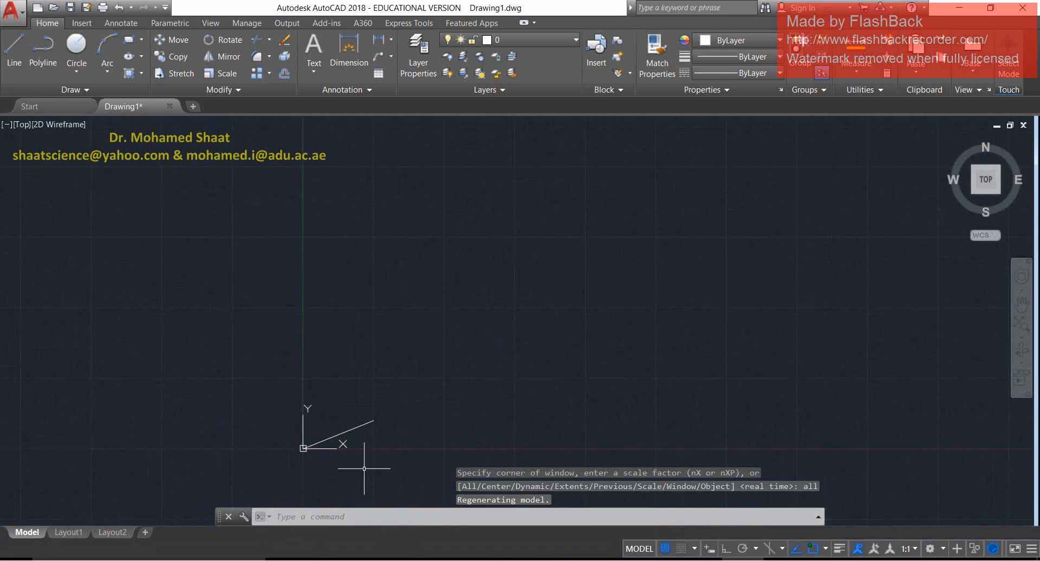
# Examine the line closely from its start at the origin to its far endpoint.
pyautogui.scroll(4, 364, 469)
pyautogui.moveTo(358, 434)
pyautogui.mouseDown(button='middle')
pyautogui.moveTo(471, 397)
pyautogui.moveTo(515, 430)
pyautogui.moveTo(539, 430)
pyautogui.moveTo(559, 397)
pyautogui.mouseUp(button='middle')
pyautogui.scroll(4, 458, 408)
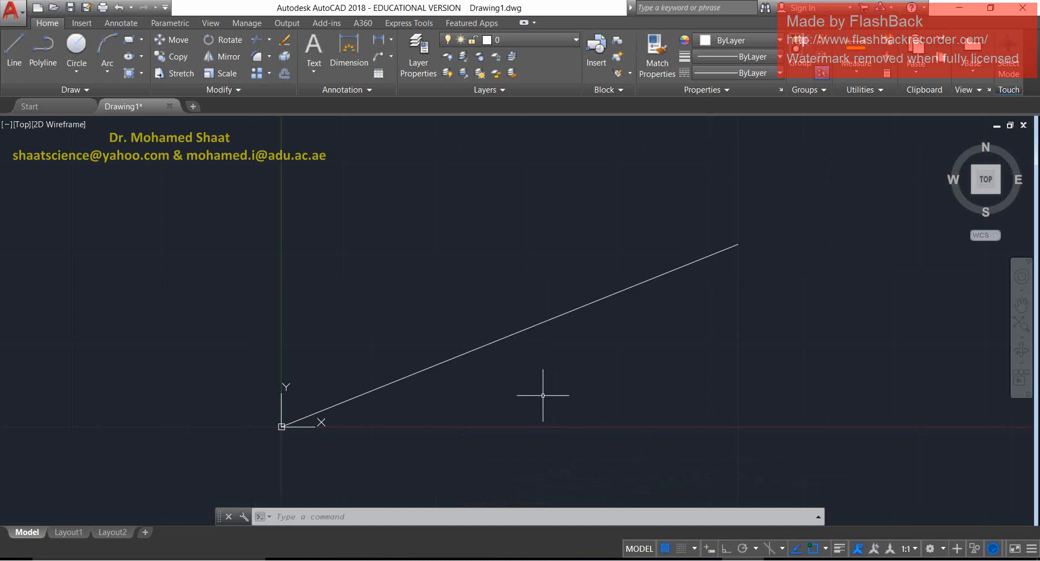
pyautogui.scroll(2, 276, 436)
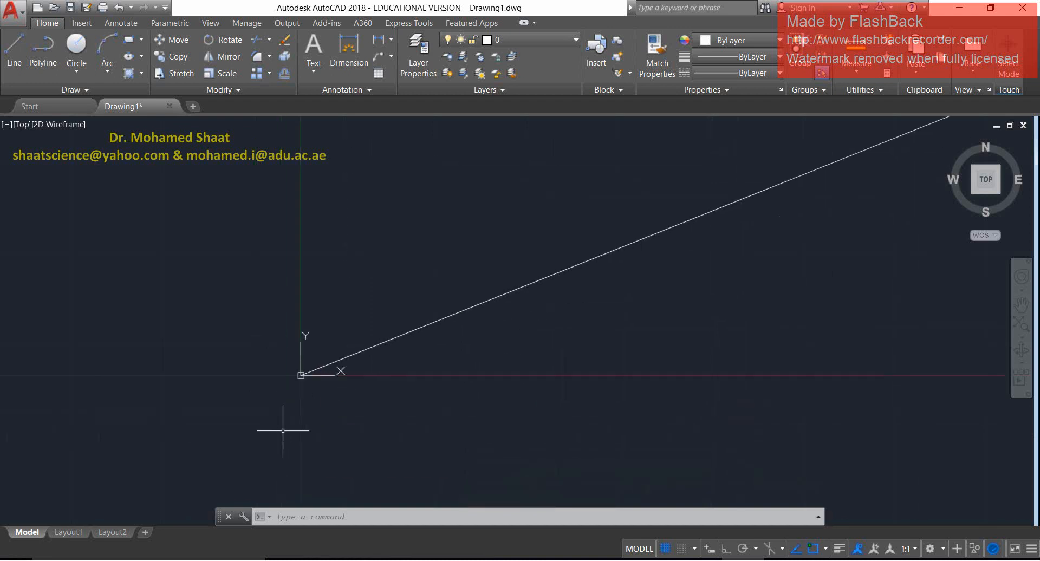
pyautogui.moveTo(283, 431); pyautogui.dragTo(246, 481, button='middle')
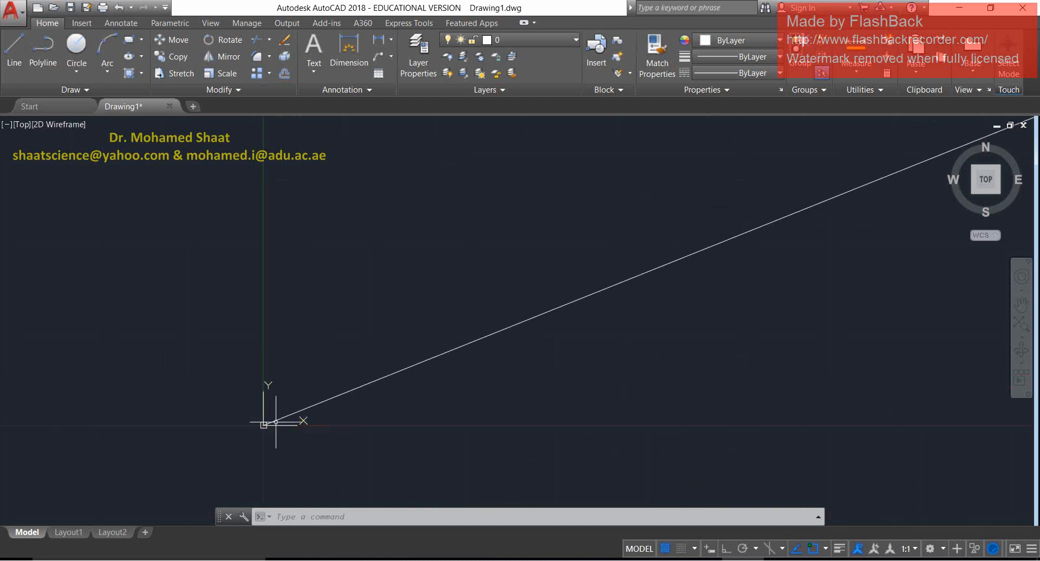
pyautogui.moveTo(342, 428); pyautogui.dragTo(460, 435, button='middle')
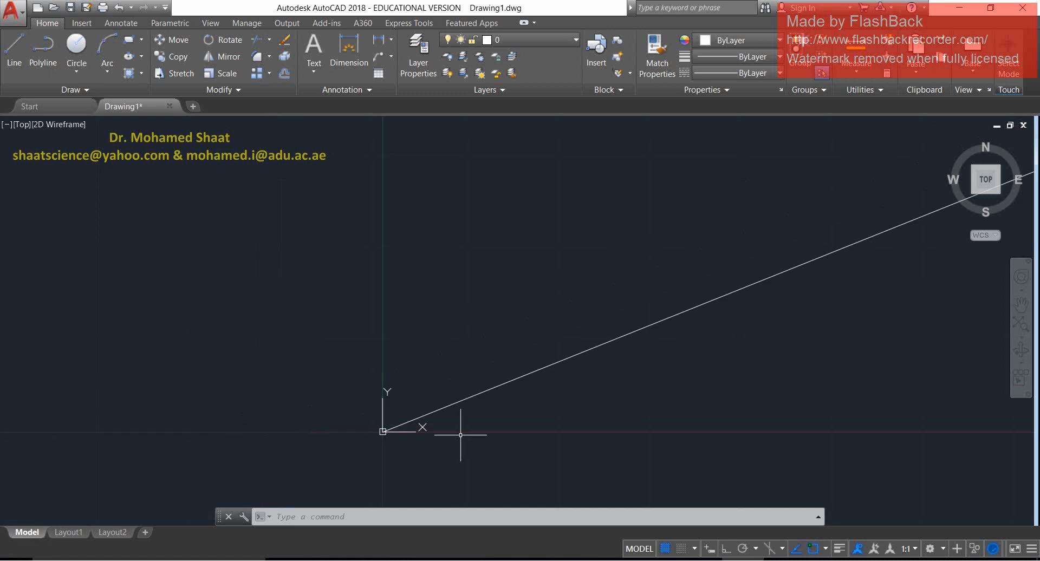
pyautogui.moveTo(625, 409); pyautogui.dragTo(534, 427, button='middle')
pyautogui.moveTo(399, 438); pyautogui.dragTo(453, 423, button='middle')
pyautogui.moveTo(655, 395); pyautogui.dragTo(527, 416, button='middle')
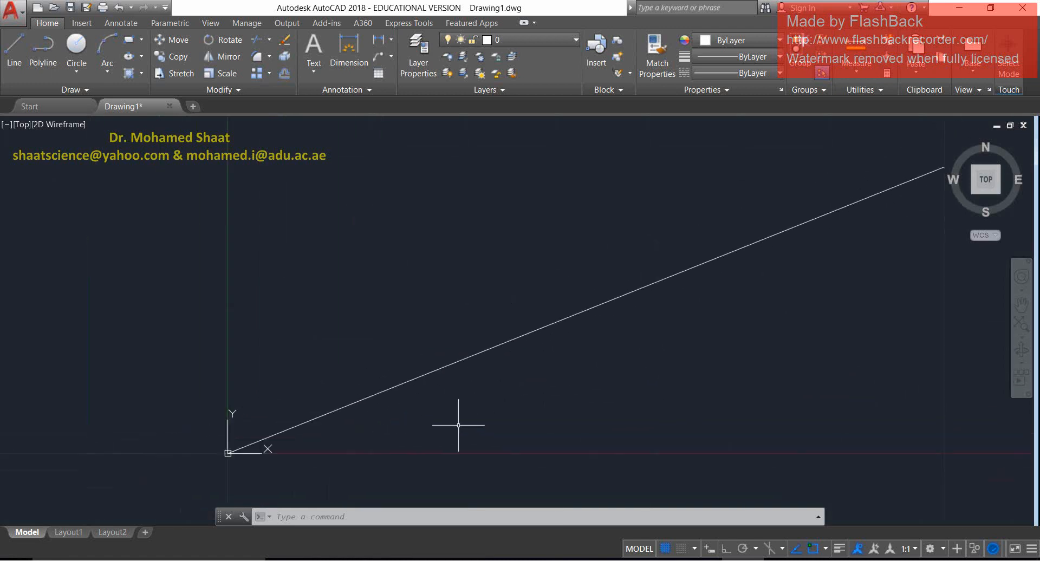
pyautogui.moveTo(717, 377); pyautogui.dragTo(527, 411, button='middle')
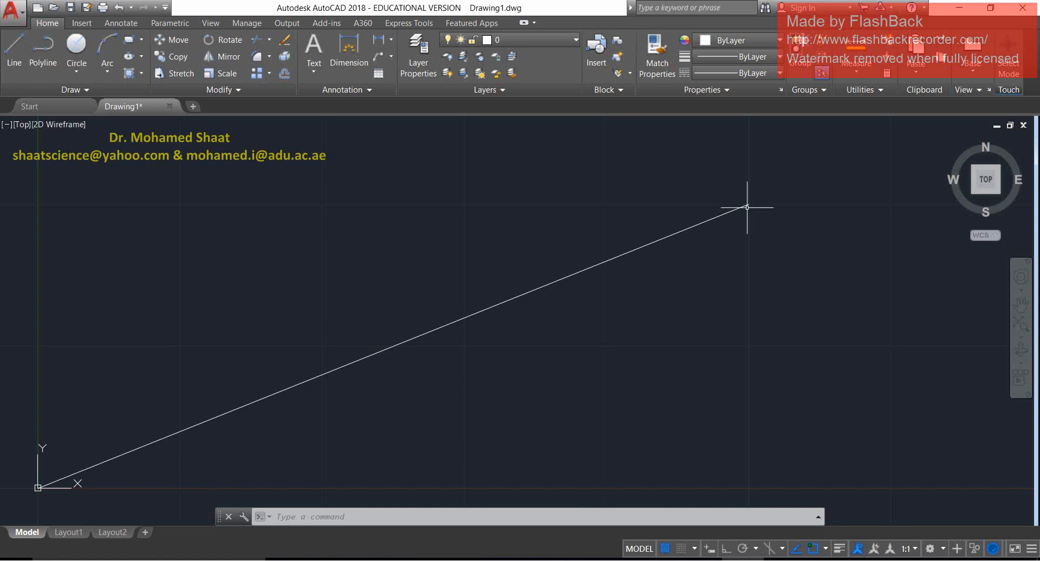
pyautogui.scroll(-4, 686, 313)
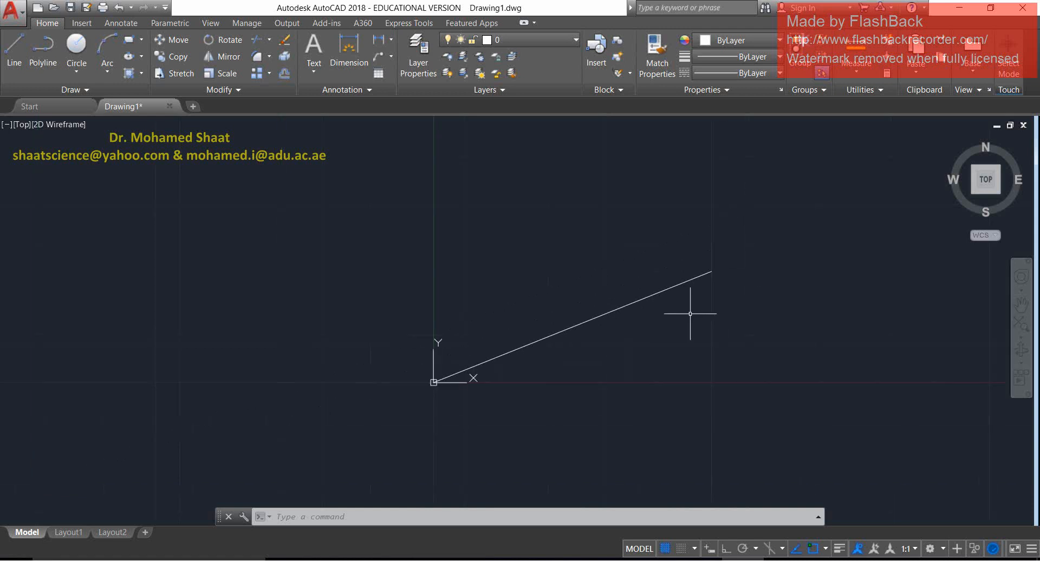
pyautogui.moveTo(590, 271)
pyautogui.mouseDown(button='middle')
pyautogui.moveTo(573, 327)
pyautogui.moveTo(627, 283)
pyautogui.mouseUp(button='middle')
pyautogui.moveTo(563, 310); pyautogui.dragTo(476, 352, button='middle')
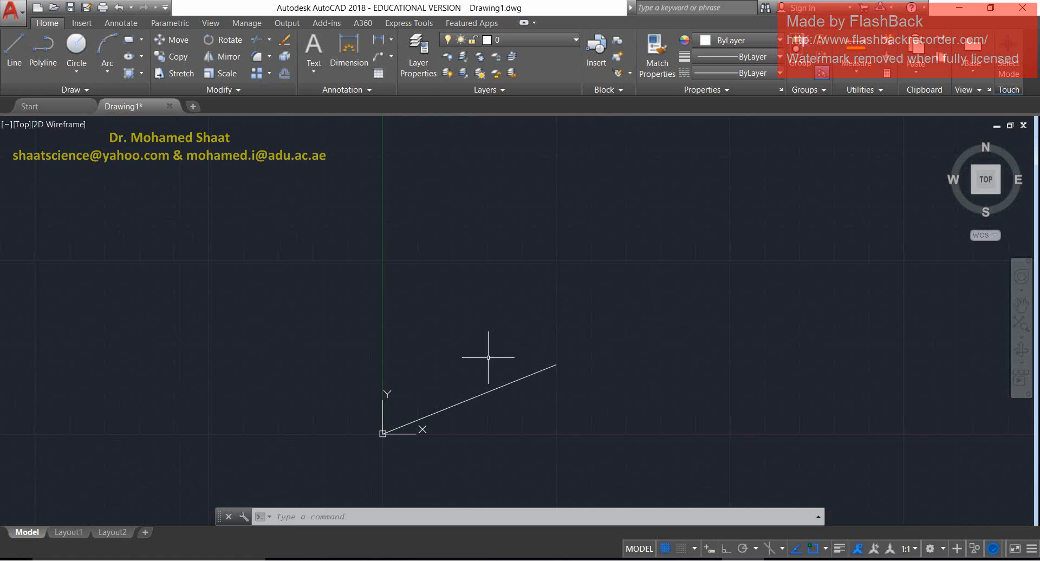
# Delete the line running from 0,0 to 50,20, picking it with a crossing selection.
pyautogui.click(538, 394)
pyautogui.click(429, 385)
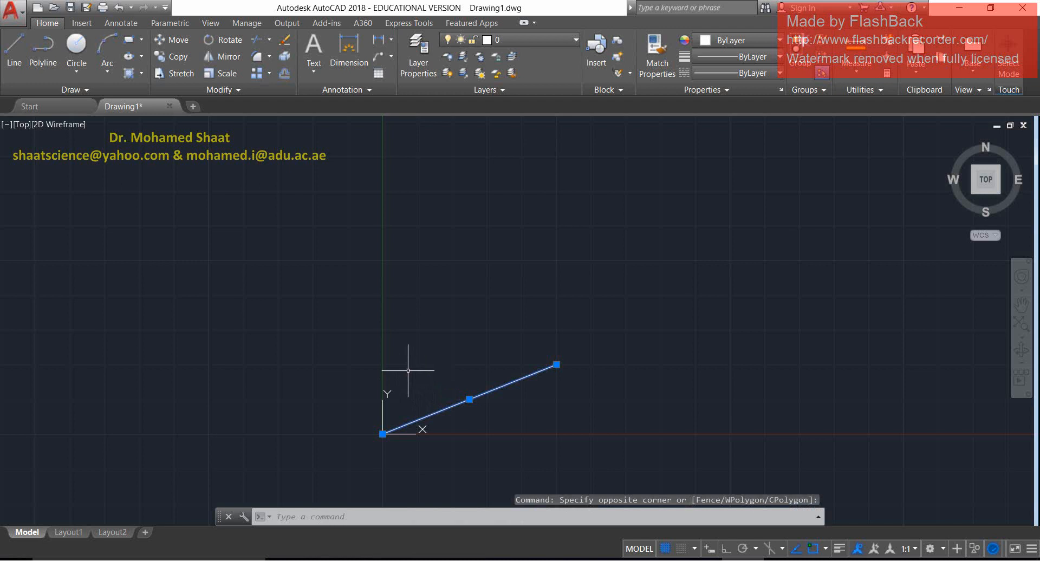
pyautogui.press('Delete')
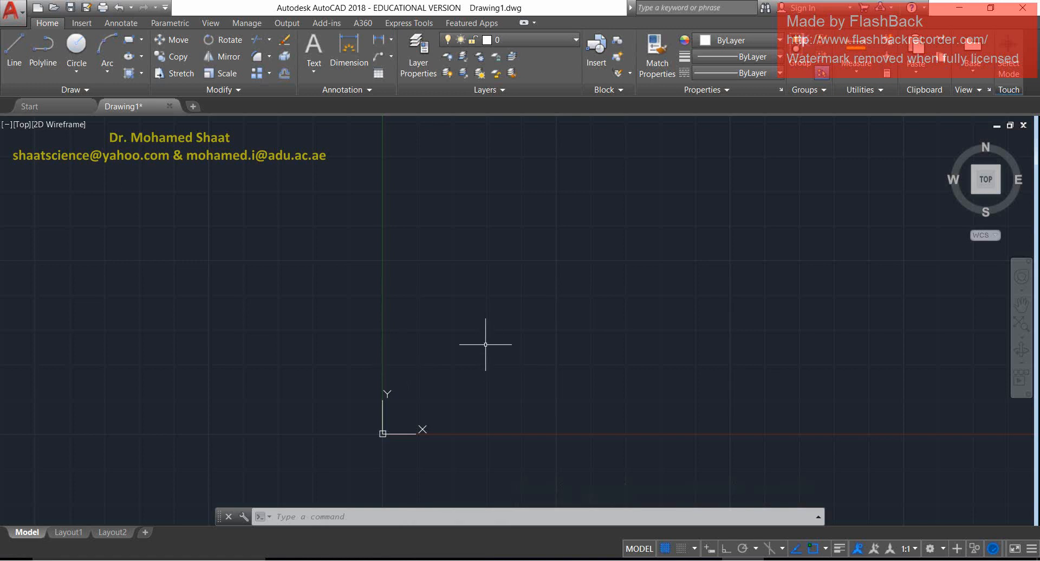
# Check the Ortho Mode entry in the status bar customization list, and toggle Ortho on and back off.
pyautogui.moveTo(445, 334)
pyautogui.mouseDown(button='middle')
pyautogui.moveTo(328, 330)
pyautogui.moveTo(332, 321)
pyautogui.moveTo(251, 352)
pyautogui.mouseUp(button='middle')
pyautogui.scroll(-2, 339, 325)
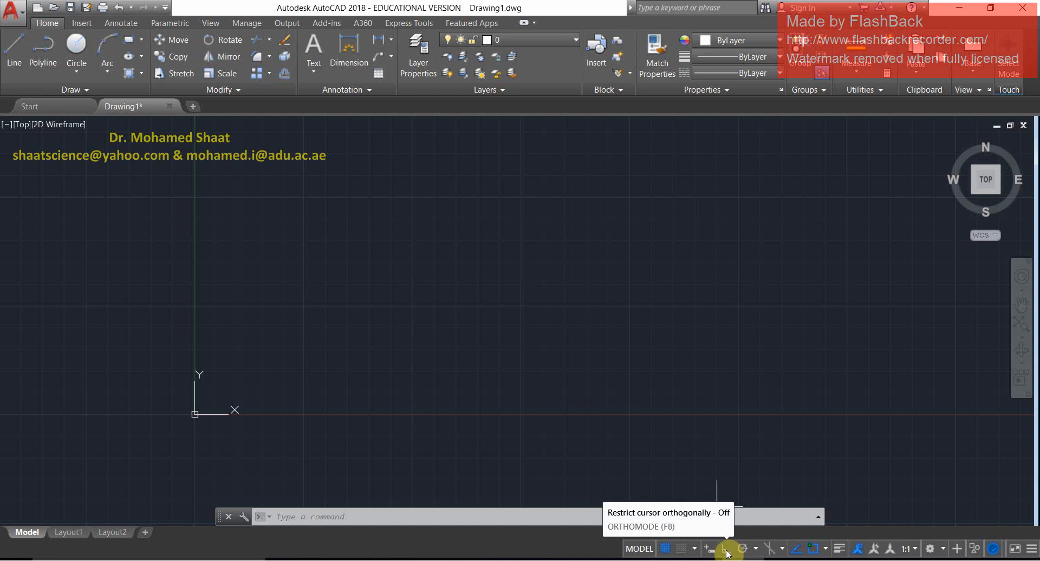
pyautogui.click(1032, 549)
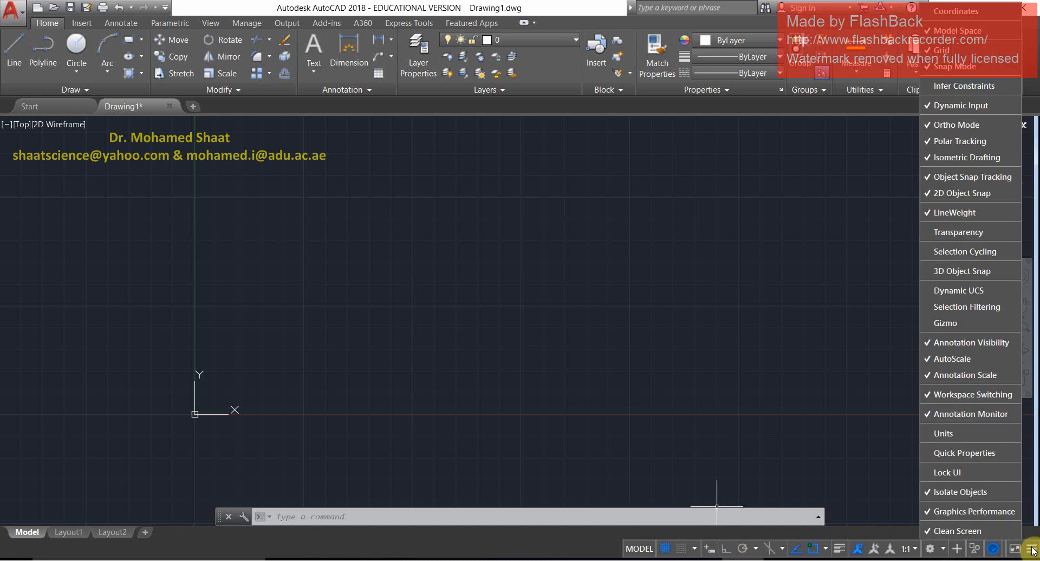
pyautogui.click(729, 551)
pyautogui.click(725, 551)
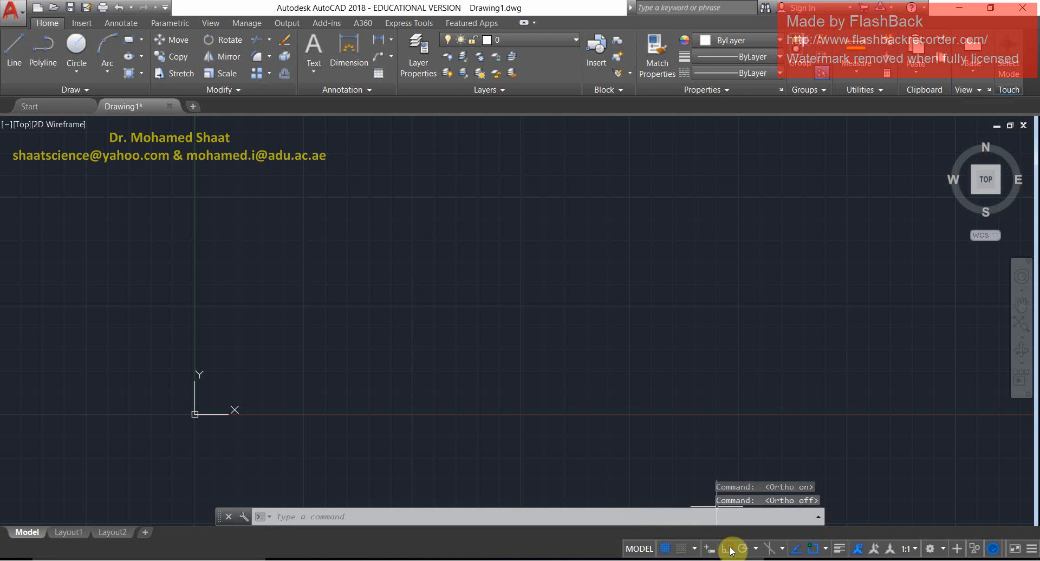
# Draw a freehand chain of nine connected line segments in arbitrary directions with Ortho off, and end the Line command.
pyautogui.write('l')
pyautogui.press('Return')
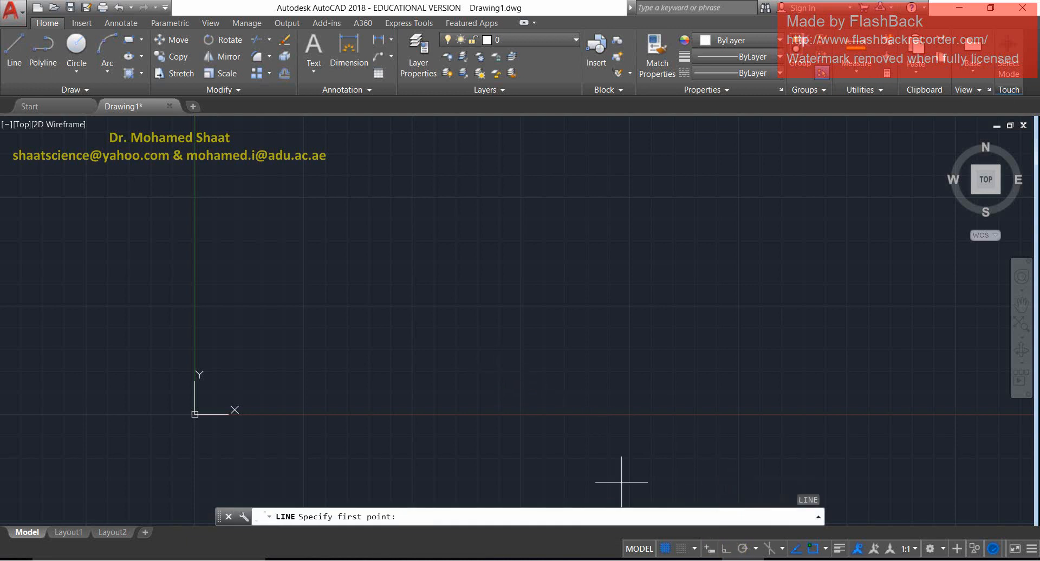
pyautogui.click(282, 382)
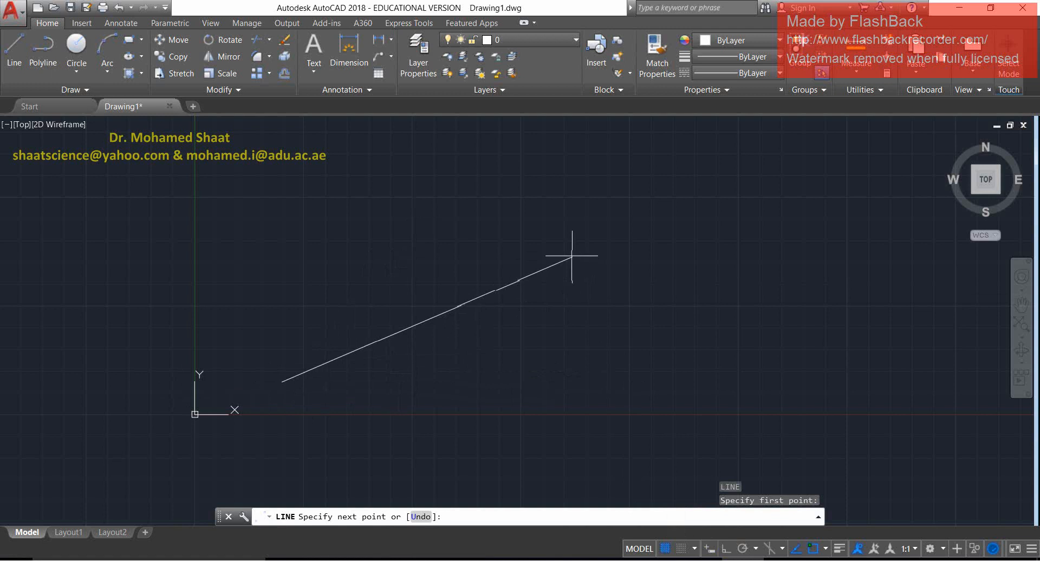
pyautogui.click(562, 230)
pyautogui.click(785, 259)
pyautogui.click(550, 400)
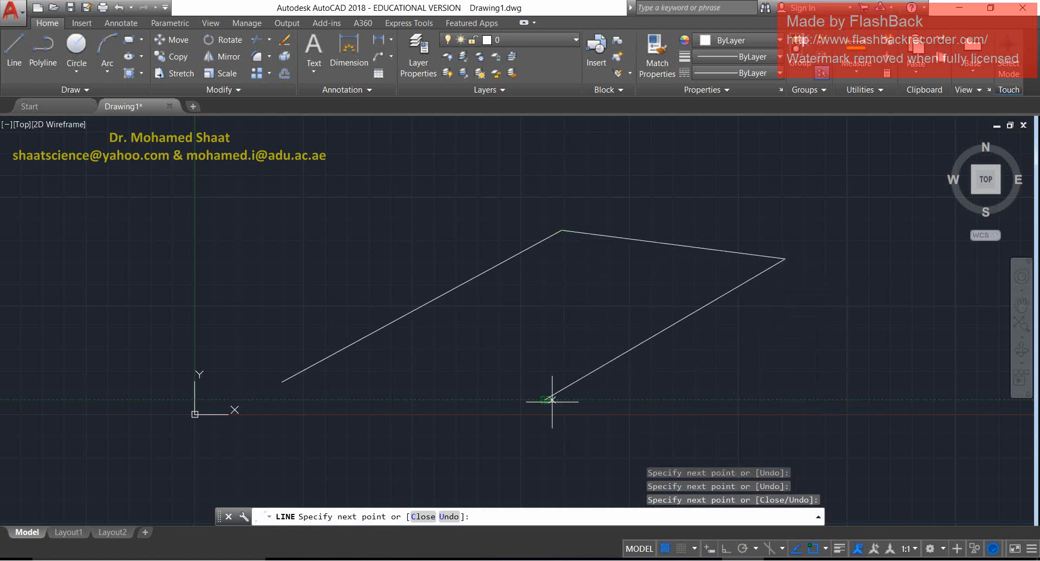
pyautogui.click(827, 380)
pyautogui.click(815, 235)
pyautogui.click(710, 213)
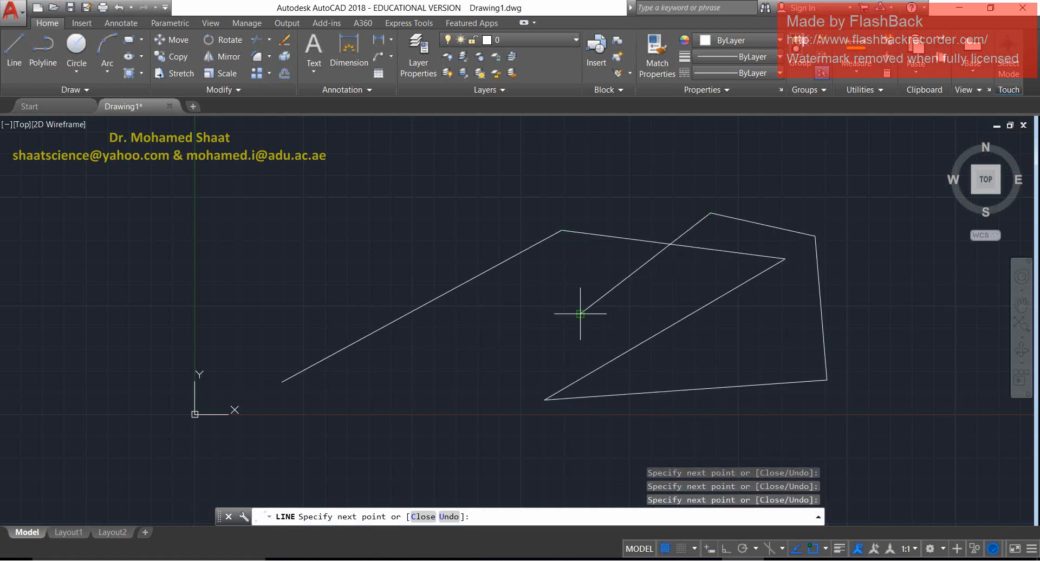
pyautogui.click(580, 314)
pyautogui.click(437, 176)
pyautogui.click(422, 383)
pyautogui.press('Escape')
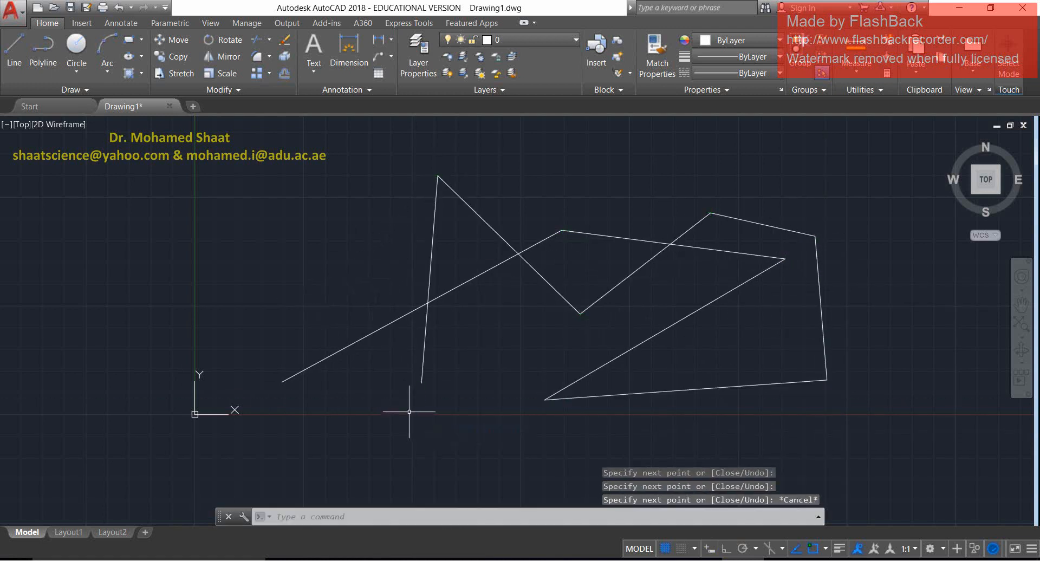
# Delete all the freehand line segments using one crossing selection.
pyautogui.click(851, 216)
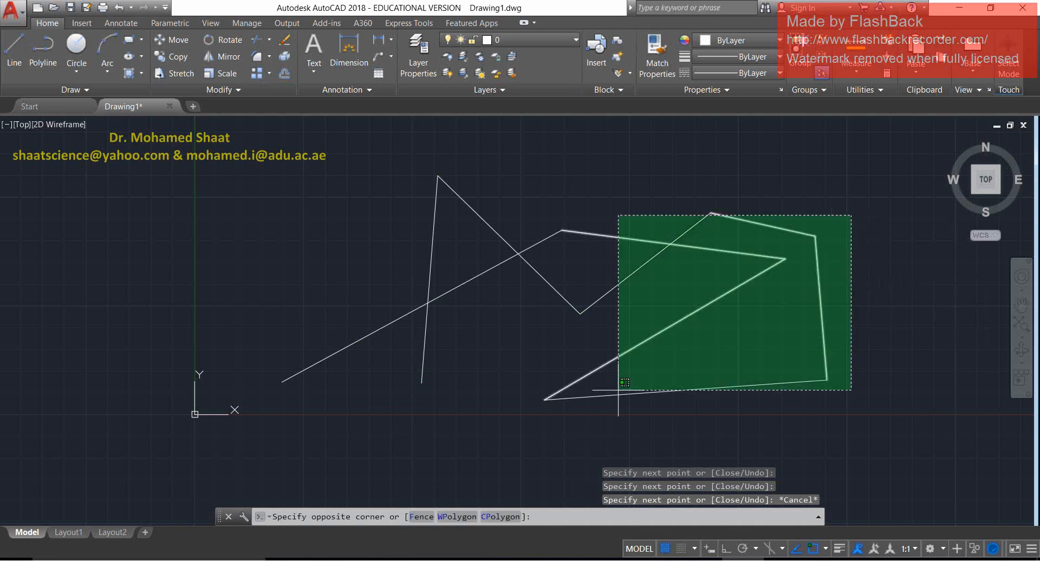
pyautogui.click(334, 429)
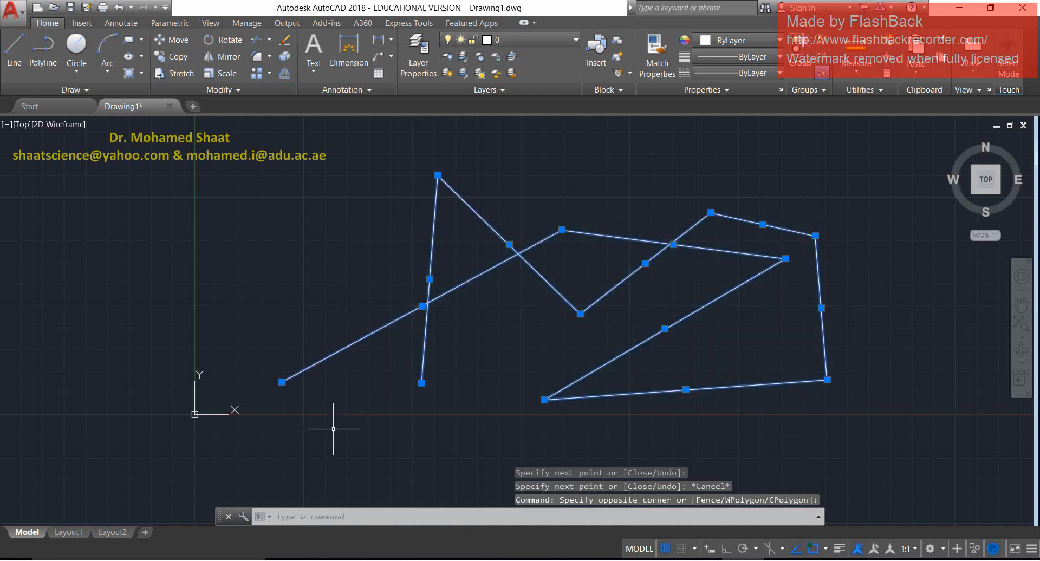
pyautogui.press('Delete')
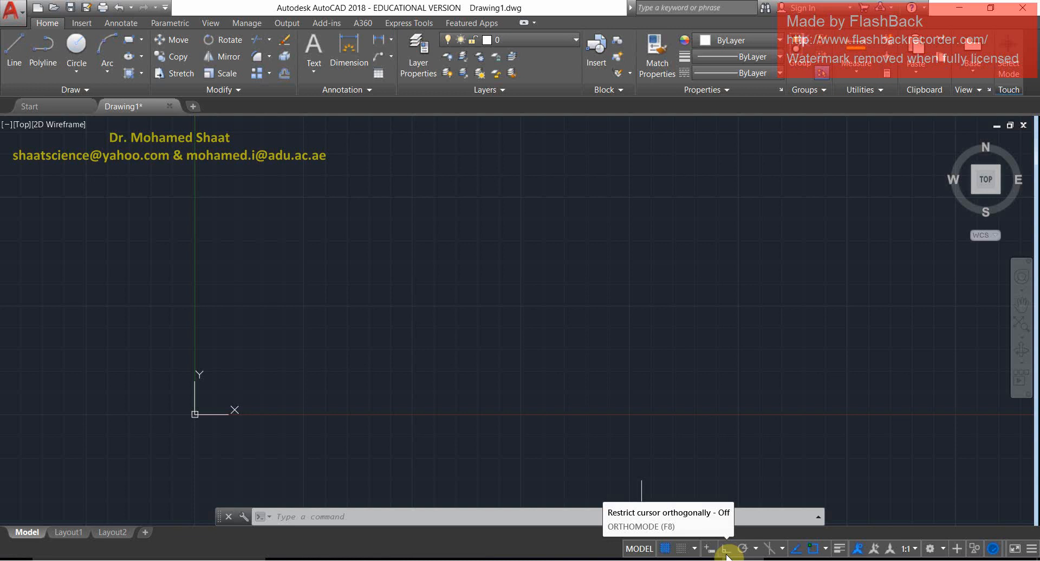
# Turn Ortho mode on, toggling it off and on again to demonstrate the switch.
pyautogui.click(726, 551)
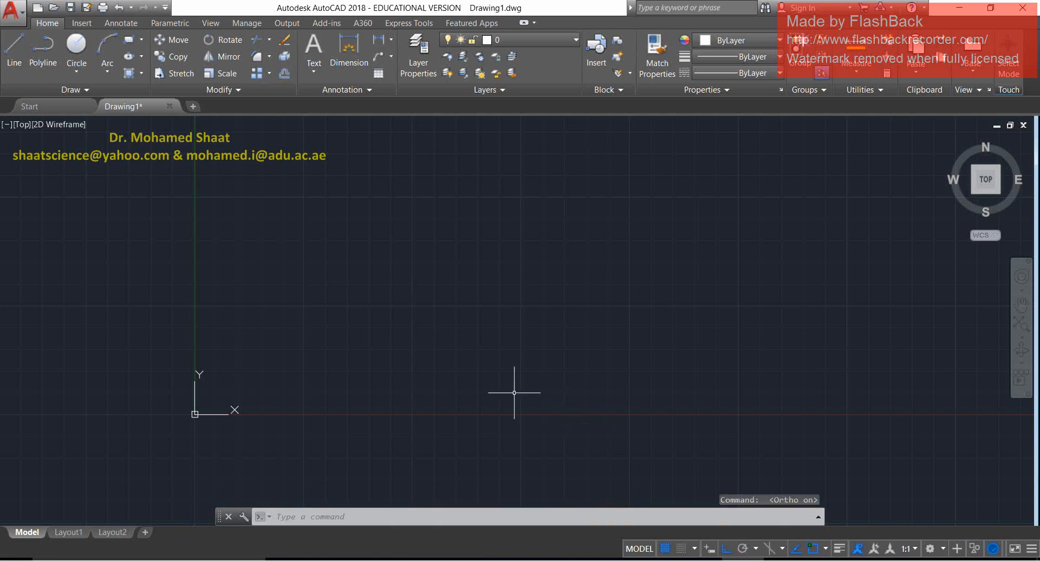
pyautogui.press('F8')
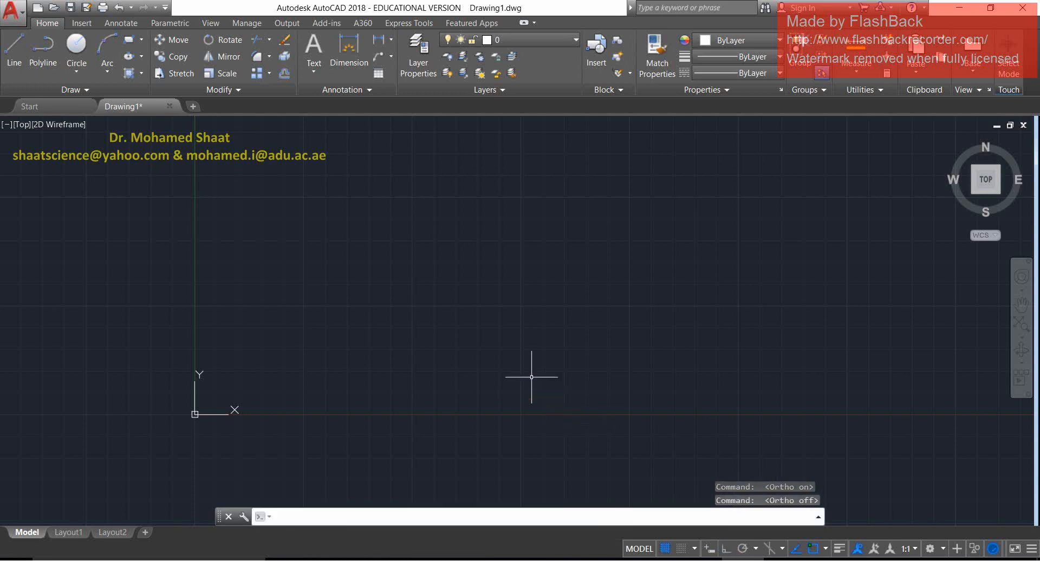
pyautogui.press('F8')
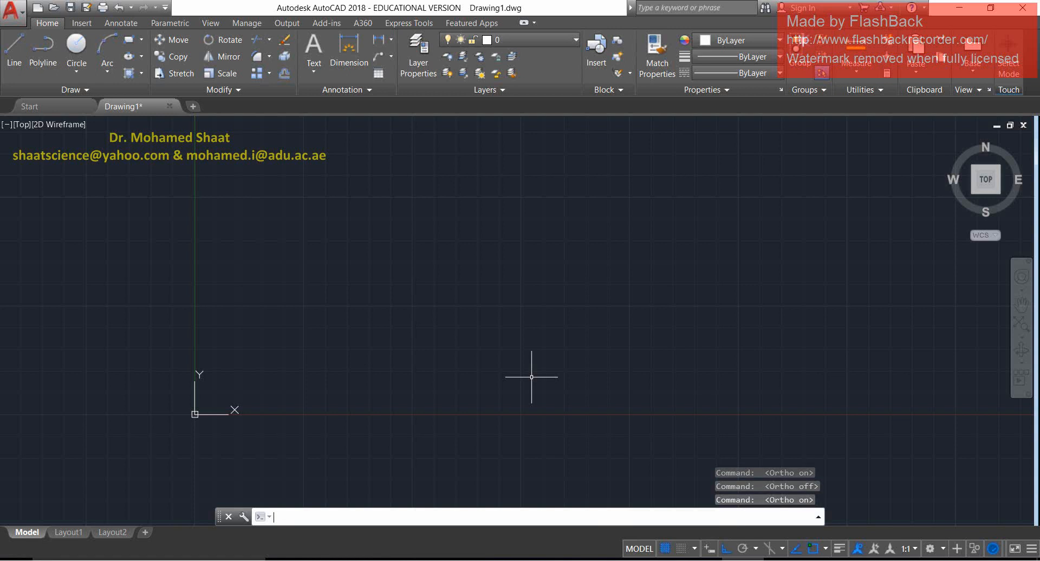
# Start a line at 0,0 and draw a 100-unit horizontal segment in the positive X direction.
pyautogui.write('l')
pyautogui.press('Return')
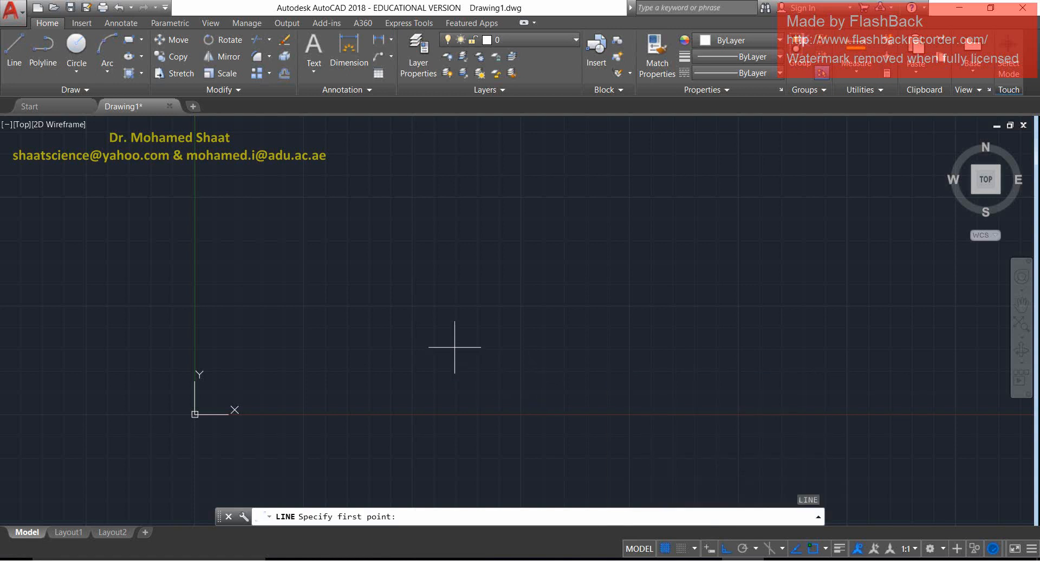
pyautogui.write('0,0')
pyautogui.press('Return')
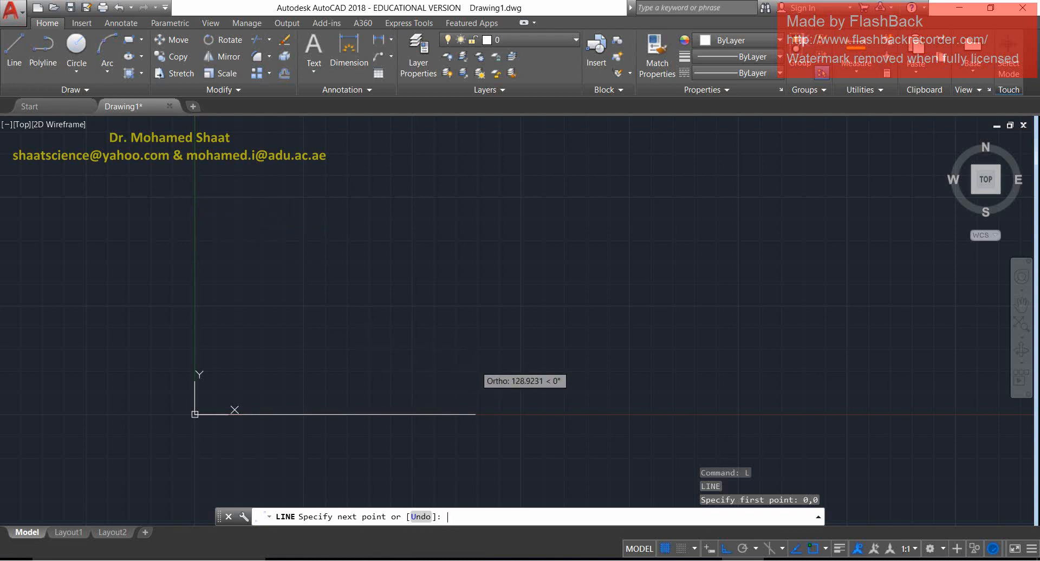
pyautogui.write('100')
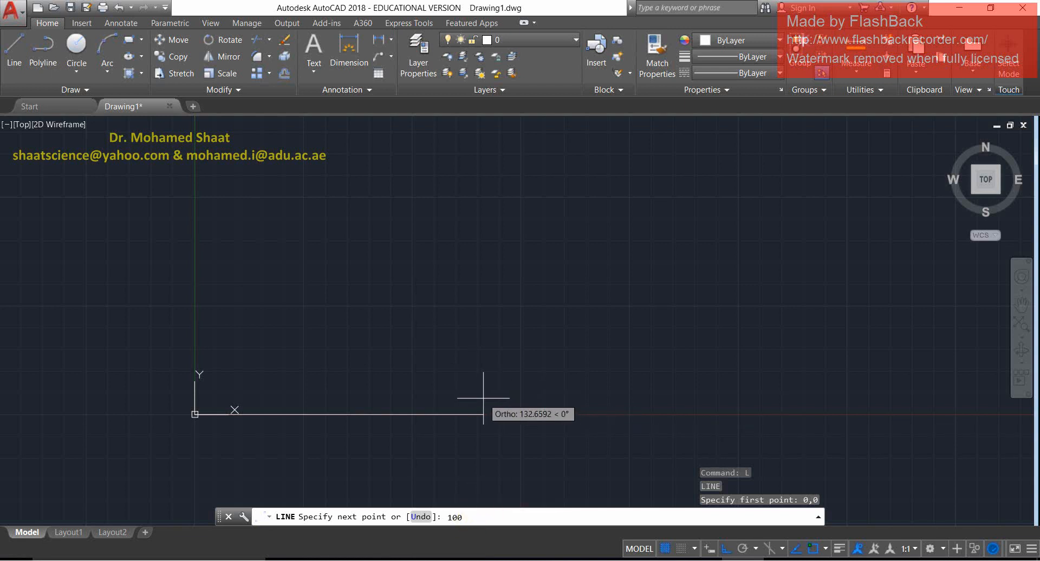
pyautogui.press('Return')
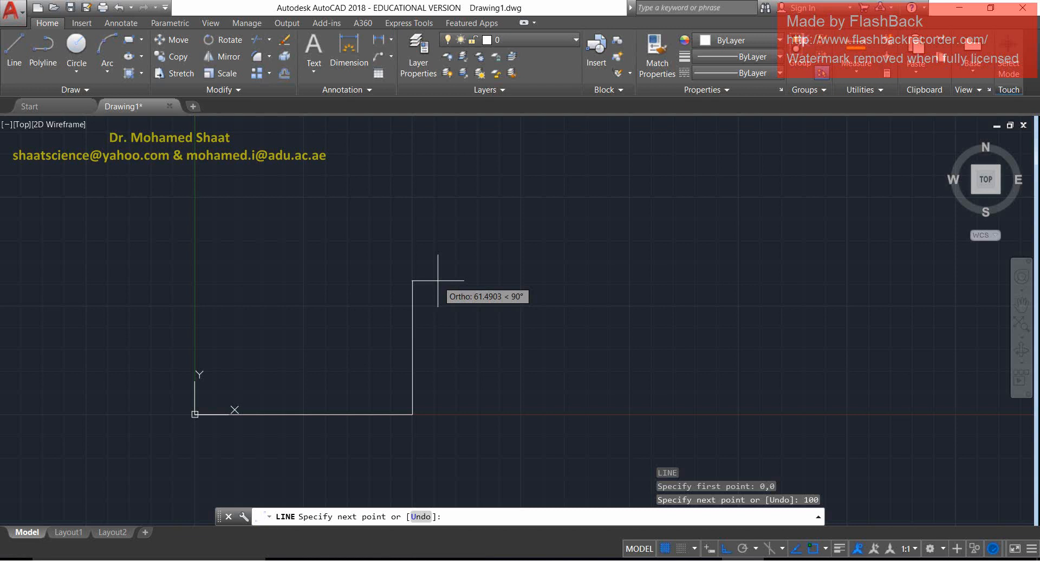
# Continue the line with a 200-unit vertical segment upward from the end of the horizontal segment.
pyautogui.write('200')
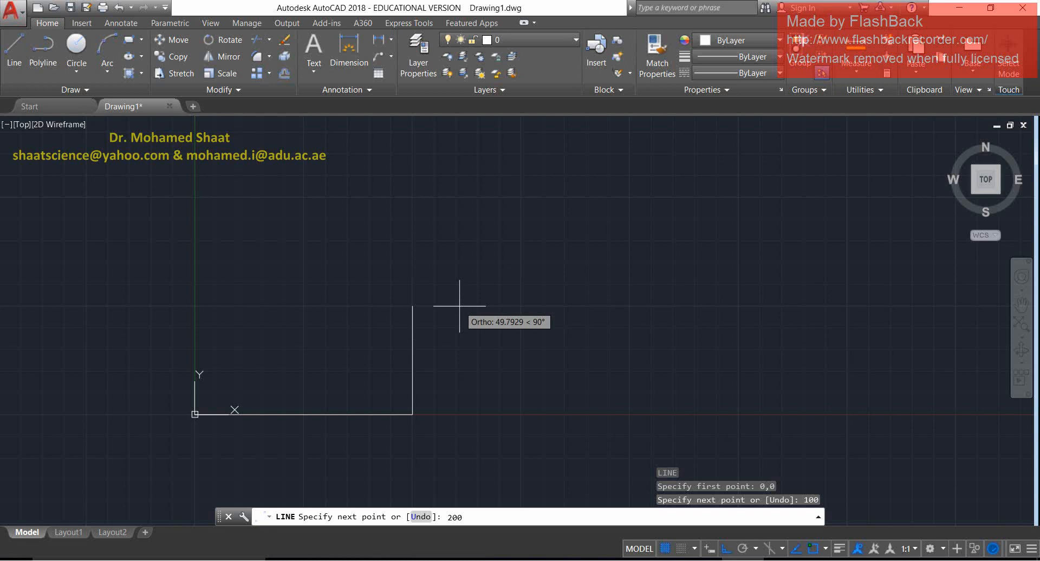
pyautogui.write('20')
pyautogui.press('BackSpace')
pyautogui.press('BackSpace')
pyautogui.press('Return')
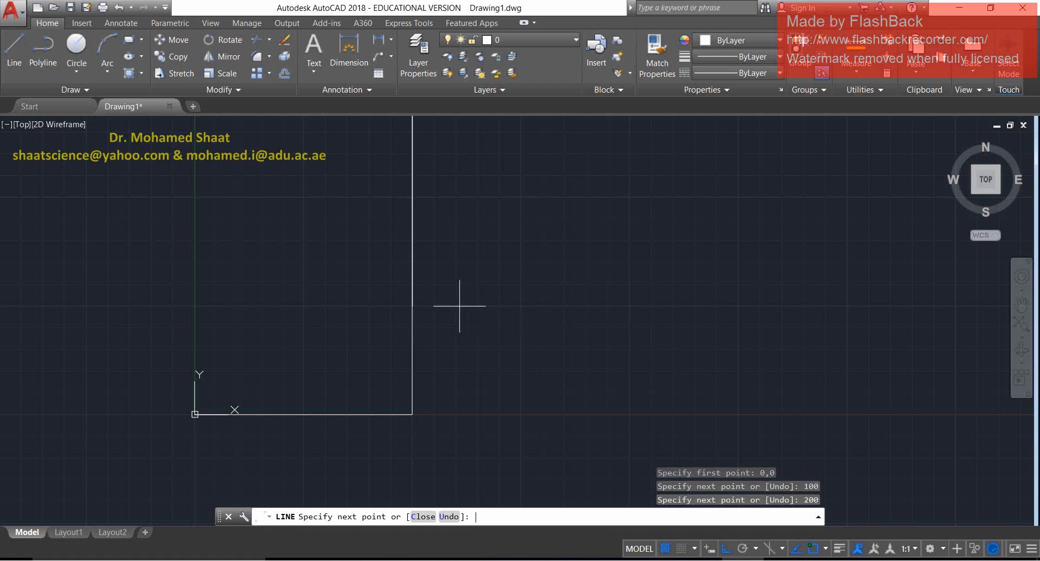
# Add a 50-unit horizontal segment toward positive X from the upper end of the 200-unit vertical segment.
pyautogui.moveTo(564, 286); pyautogui.dragTo(574, 390, button='middle')
pyautogui.scroll(-6, 574, 390)
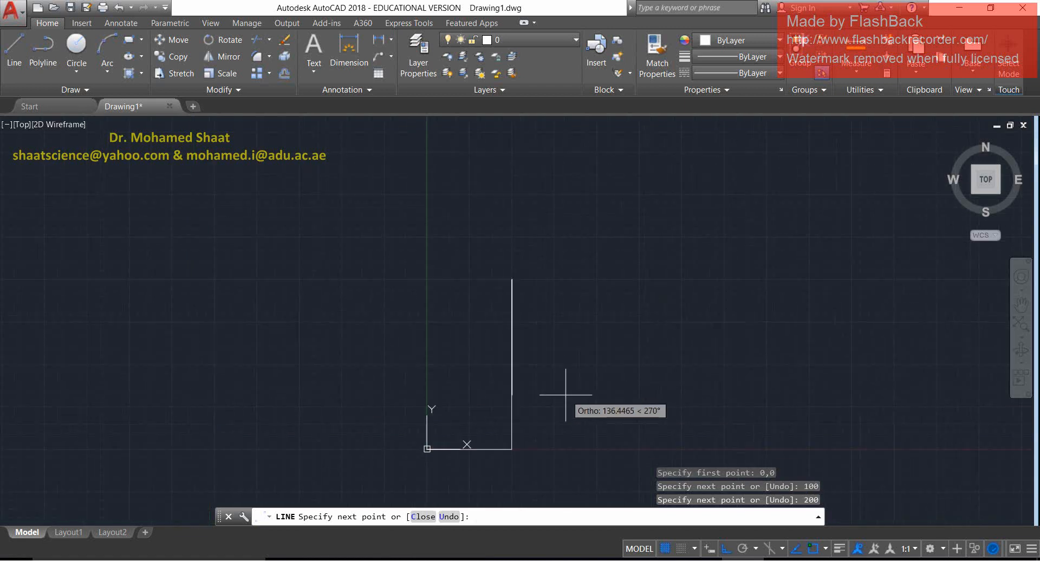
pyautogui.moveTo(585, 337); pyautogui.dragTo(513, 274, button='middle')
pyautogui.scroll(4, 509, 275)
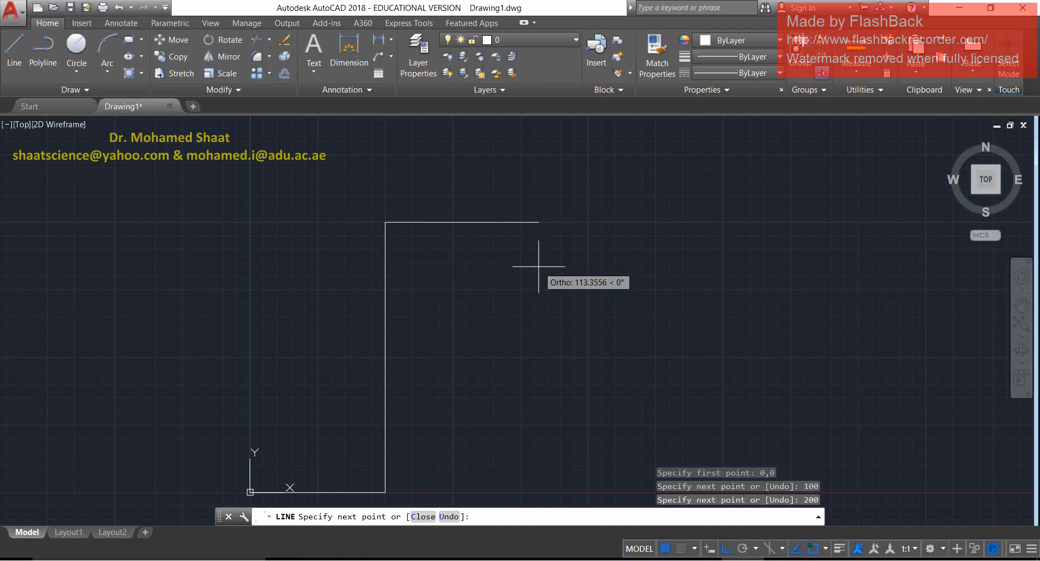
pyautogui.write('50')
pyautogui.press('Return')
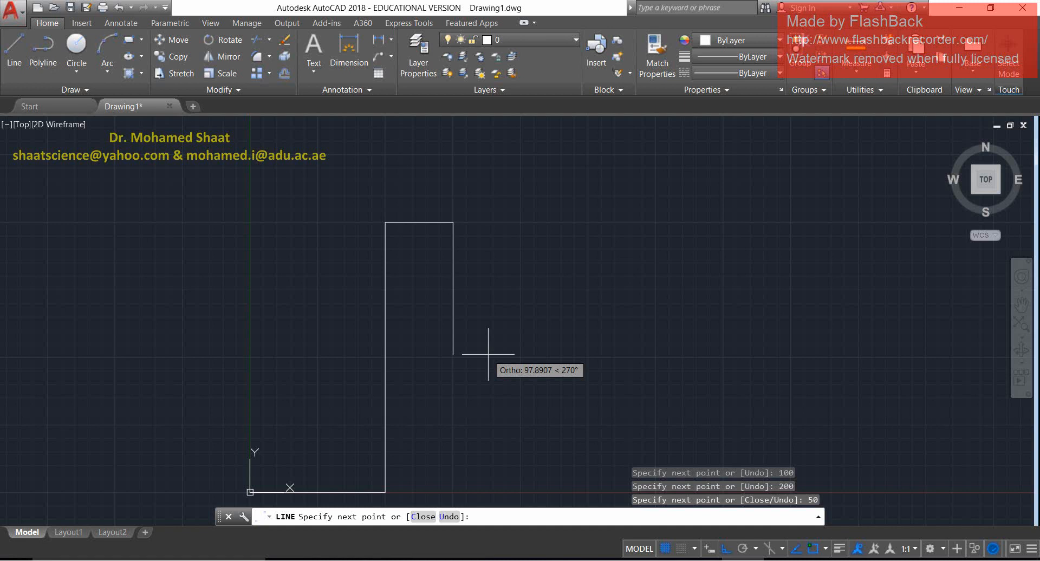
# Add a 150-unit segment straight down, followed by a 150-unit horizontal segment toward negative X.
pyautogui.write('150')
pyautogui.press('Return')
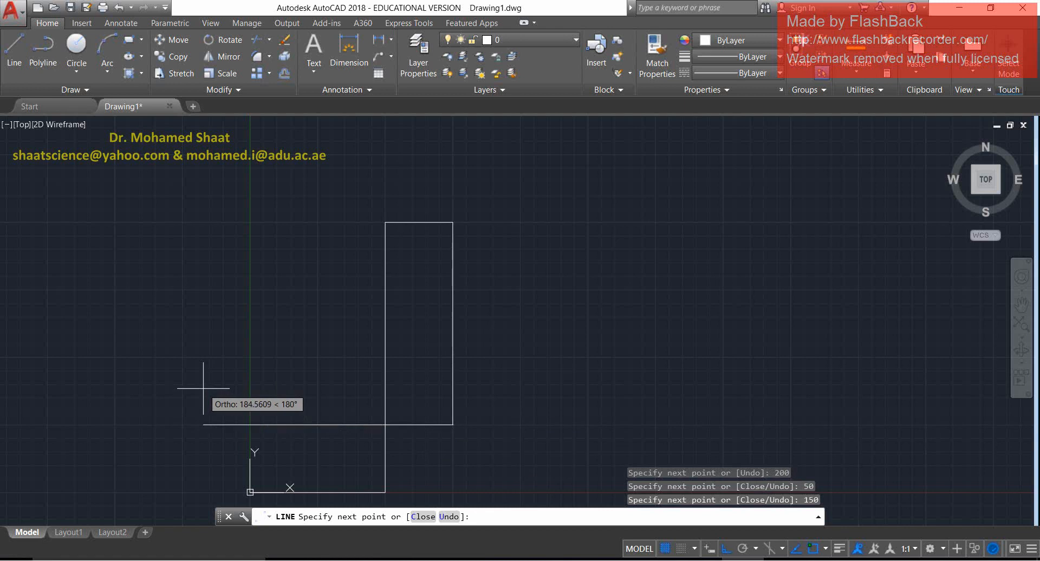
pyautogui.write('150')
pyautogui.press('Return')
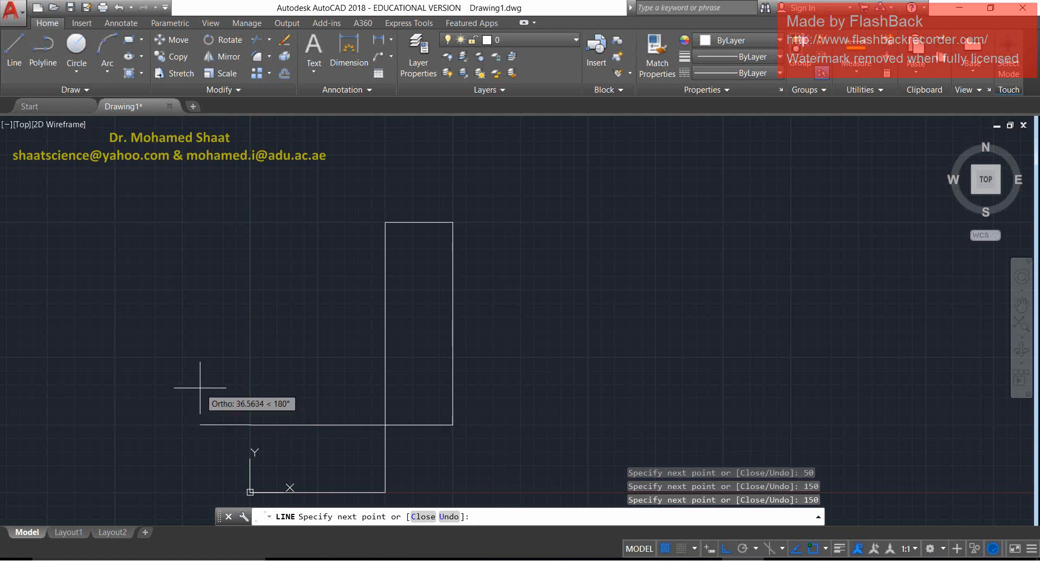
# Finish the outline with the Line command's Close option, joining the last segment back to the start point at 0,0.
pyautogui.moveTo(223, 424); pyautogui.dragTo(244, 283, button='middle')
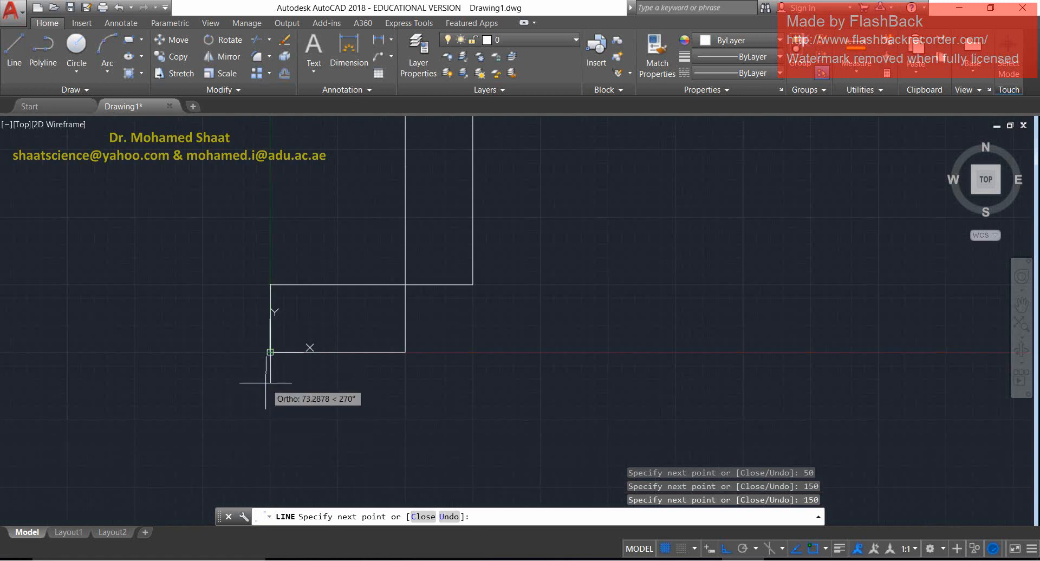
pyautogui.scroll(5, 268, 382)
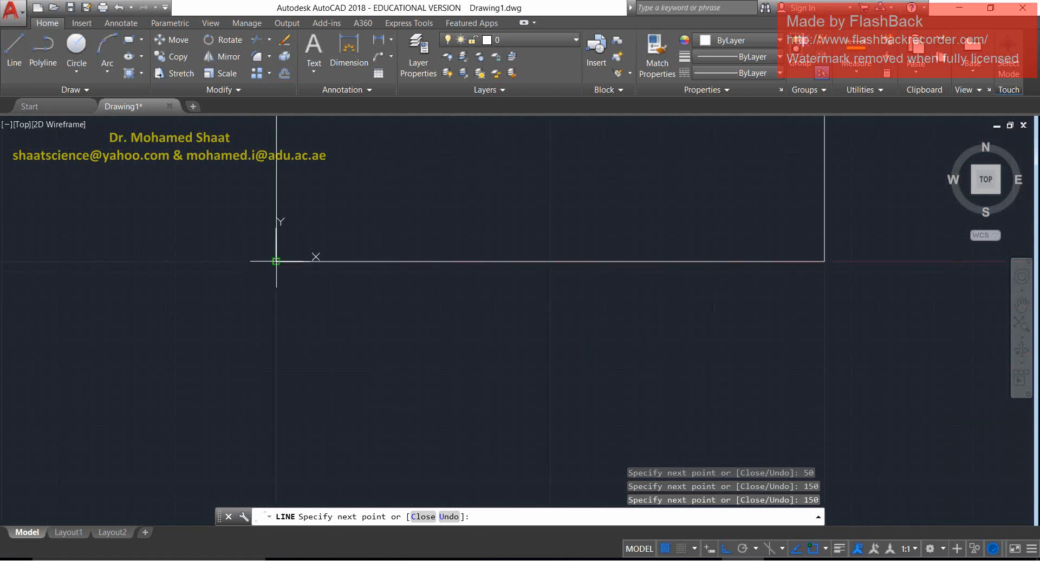
pyautogui.scroll(-4, 197, 271)
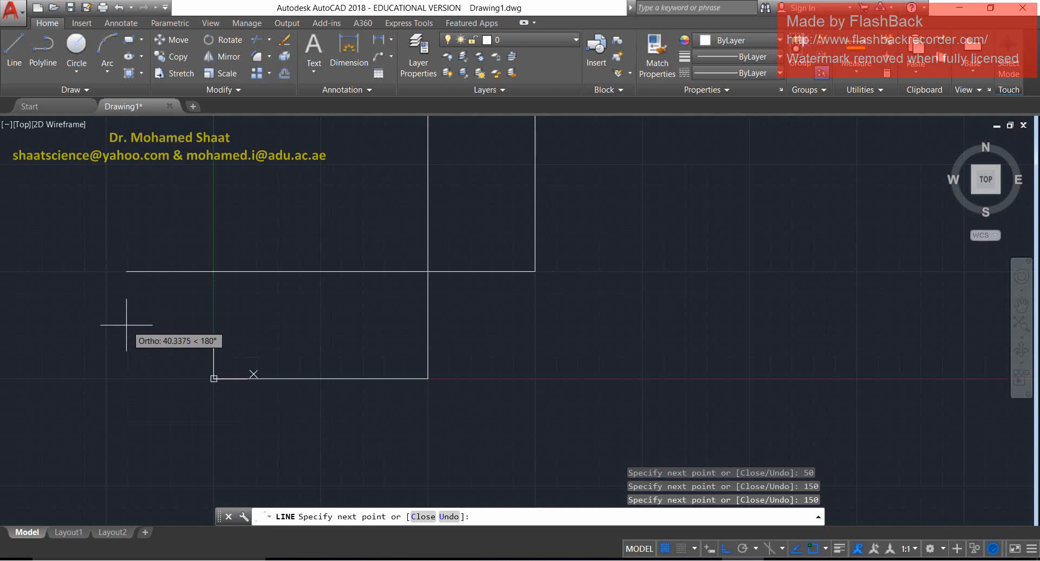
pyautogui.write('c')
pyautogui.press('Return')
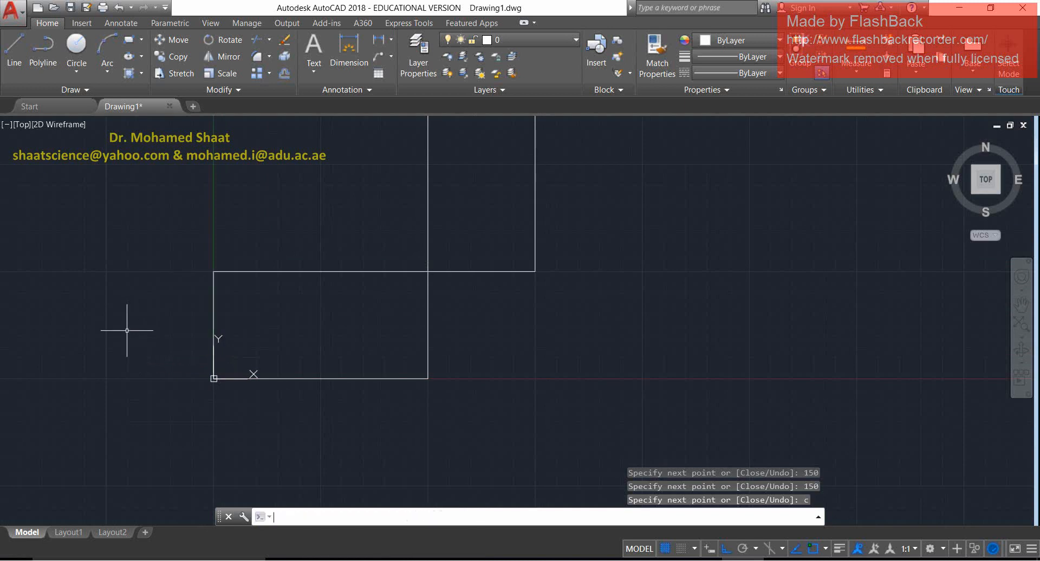
# Select all segments of the closed outline with a crossing window to inspect them as separate lines, and clear the selection.
pyautogui.moveTo(211, 414); pyautogui.dragTo(344, 439, button='middle')
pyautogui.moveTo(410, 336); pyautogui.dragTo(324, 396, button='middle')
pyautogui.scroll(-4, 384, 404)
pyautogui.click(515, 256)
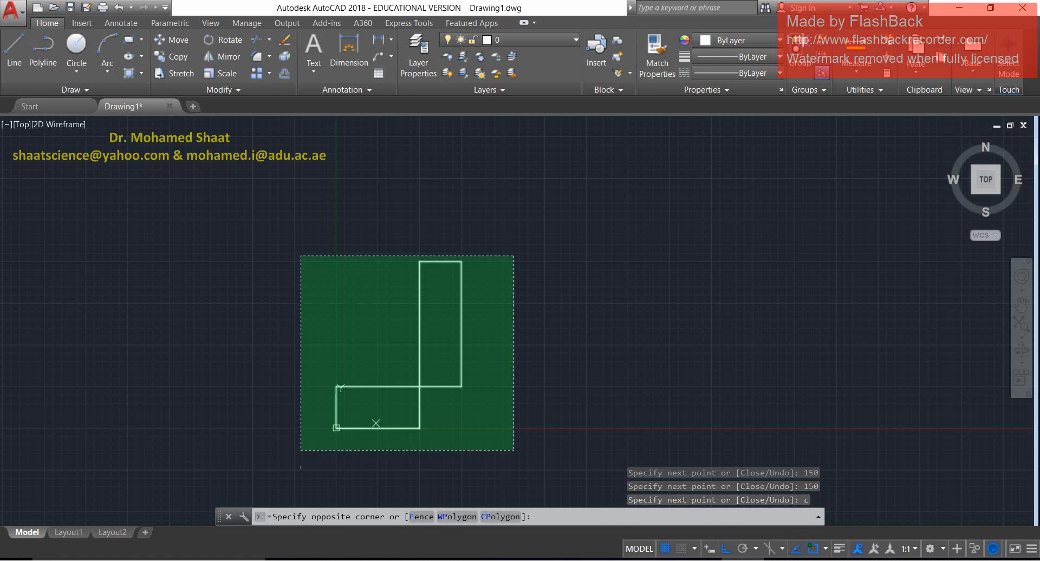
pyautogui.click(275, 467)
pyautogui.scroll(5, 444, 423)
pyautogui.scroll(-4, 445, 423)
pyautogui.moveTo(372, 383); pyautogui.dragTo(432, 421, button='middle')
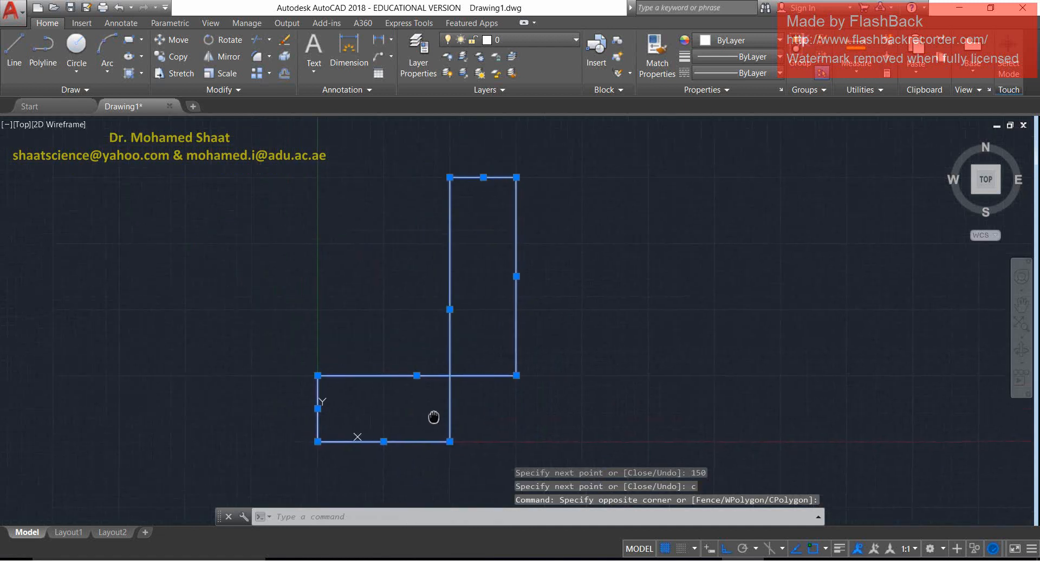
pyautogui.press('Escape')
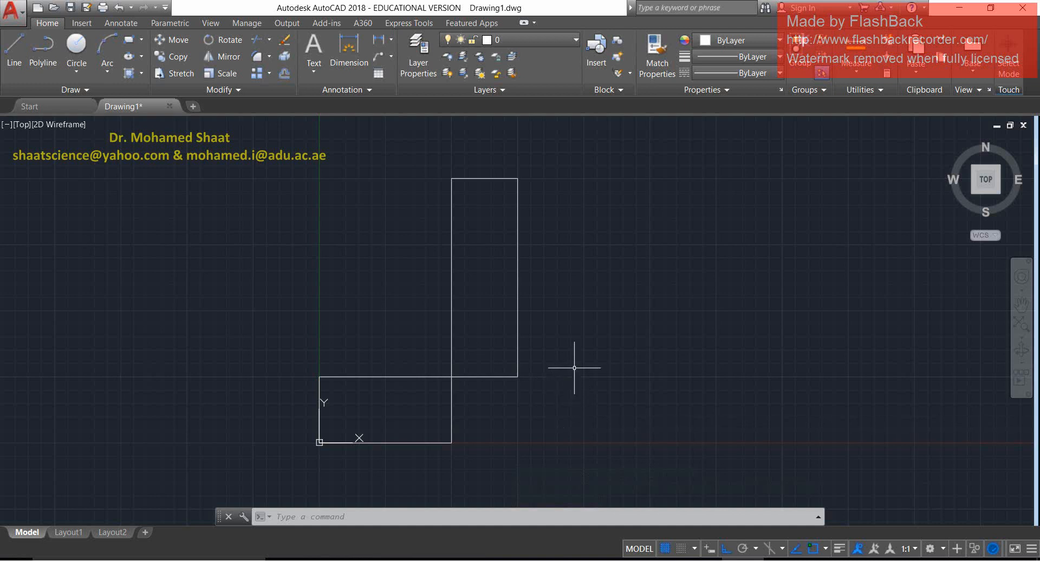
# Select the whole closed outline with a crossing window and delete it.
pyautogui.click(585, 163)
pyautogui.click(278, 497)
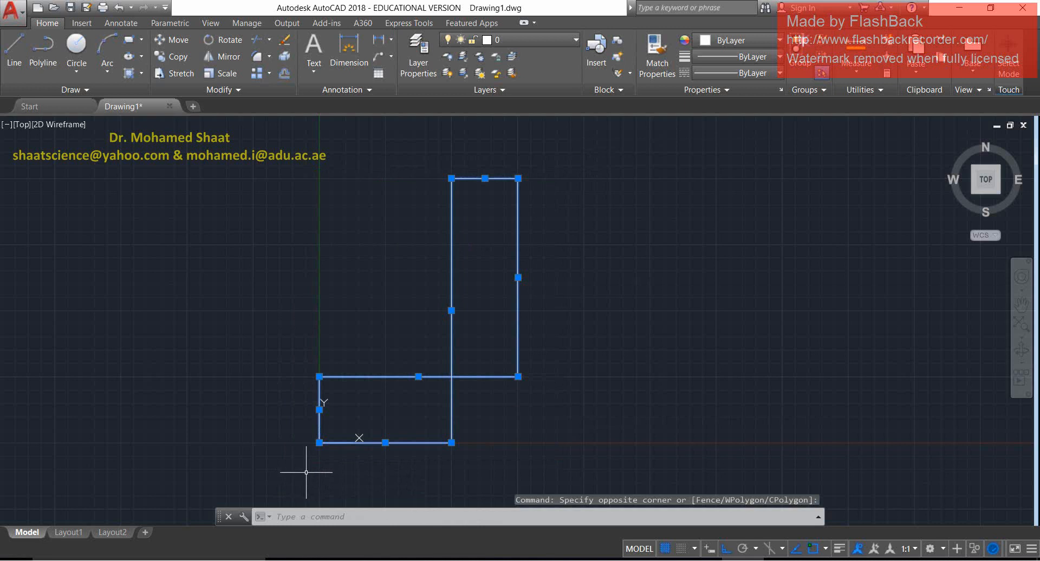
pyautogui.press('Delete')
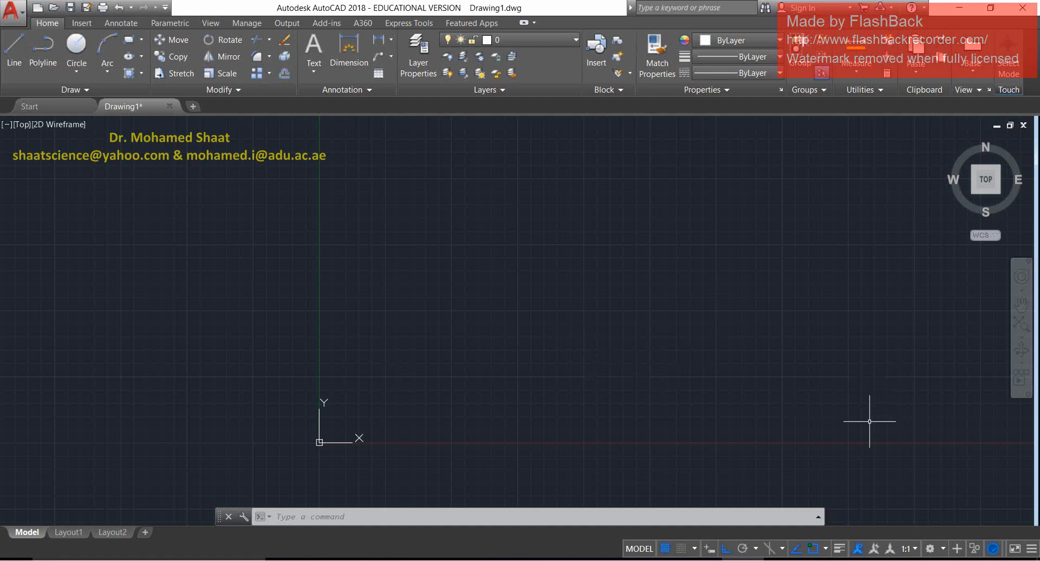
# Turn on Dynamic Input and start a line with its first point at X 0, Y 0.
pyautogui.click(709, 552)
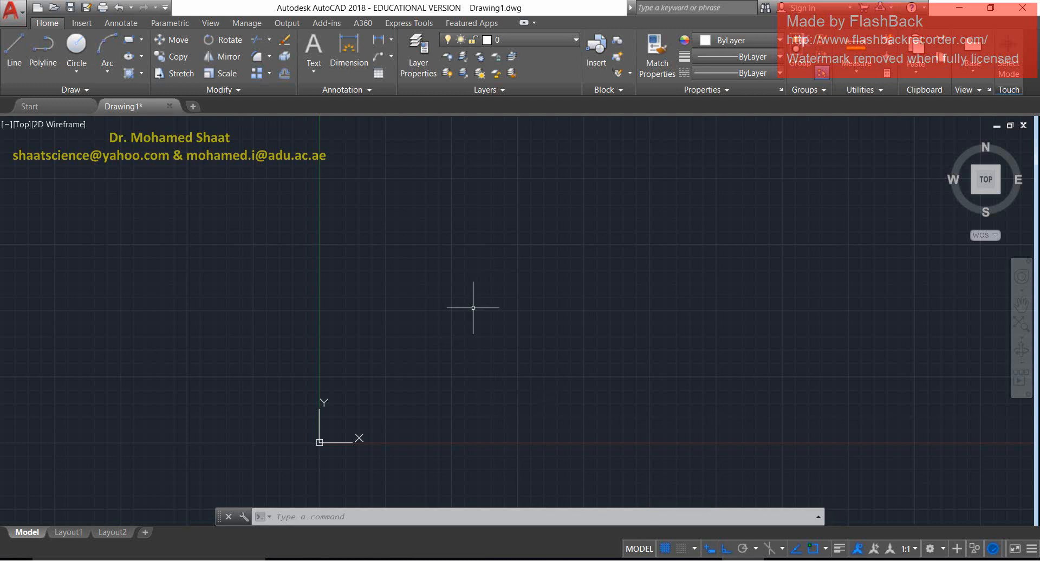
pyautogui.click(501, 339)
pyautogui.write('L')
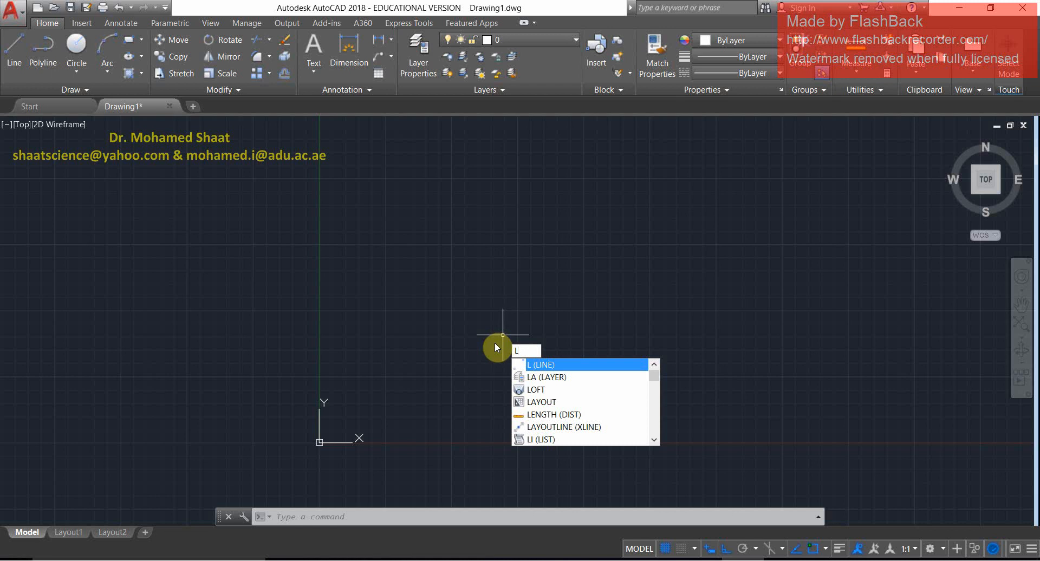
pyautogui.press('Return')
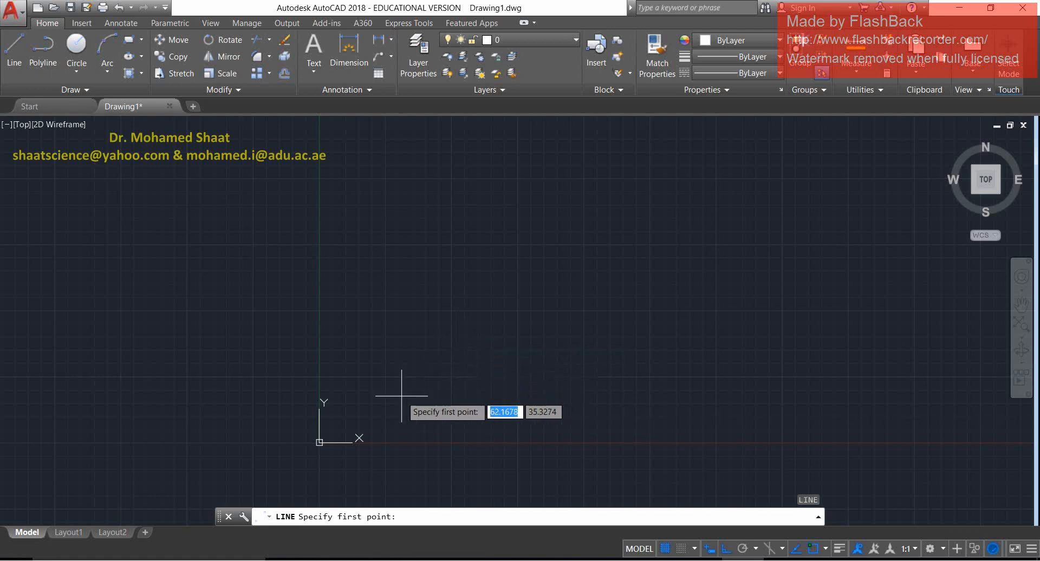
pyautogui.write('0')
pyautogui.press('Tab')
pyautogui.write('0')
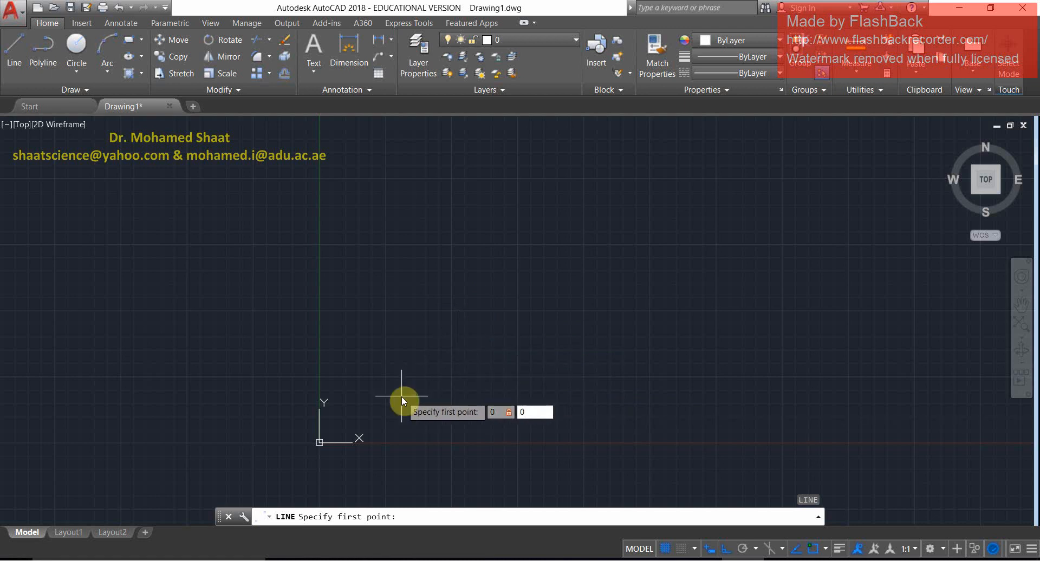
pyautogui.press('Return')
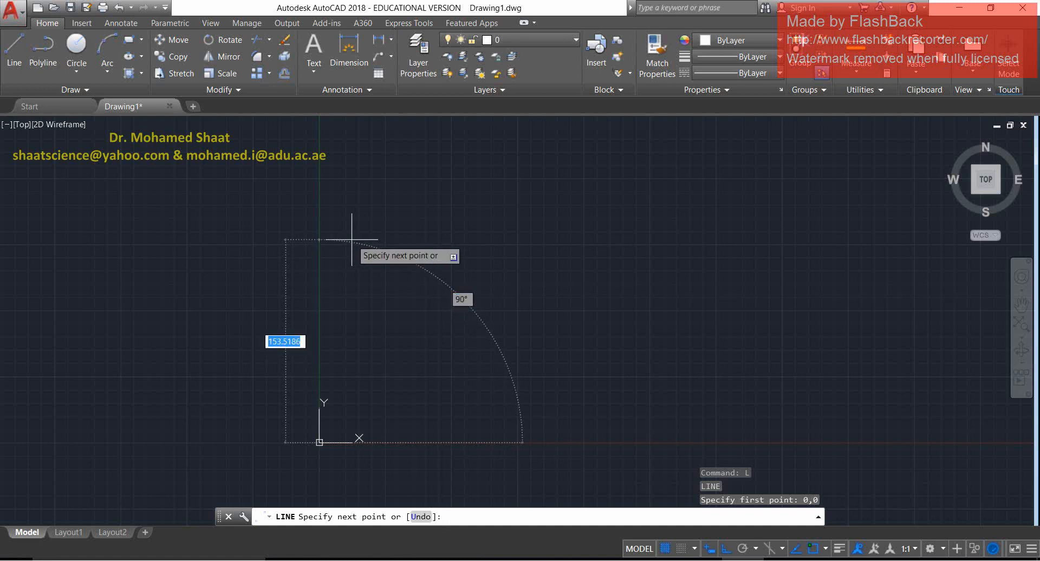
# Alternate between the dynamic length and angle values of the pending line segment to examine both inputs.
pyautogui.press('Tab')
pyautogui.press('Tab')
pyautogui.press('Tab')
pyautogui.press('Tab')
pyautogui.press('Tab')
pyautogui.press('Tab')
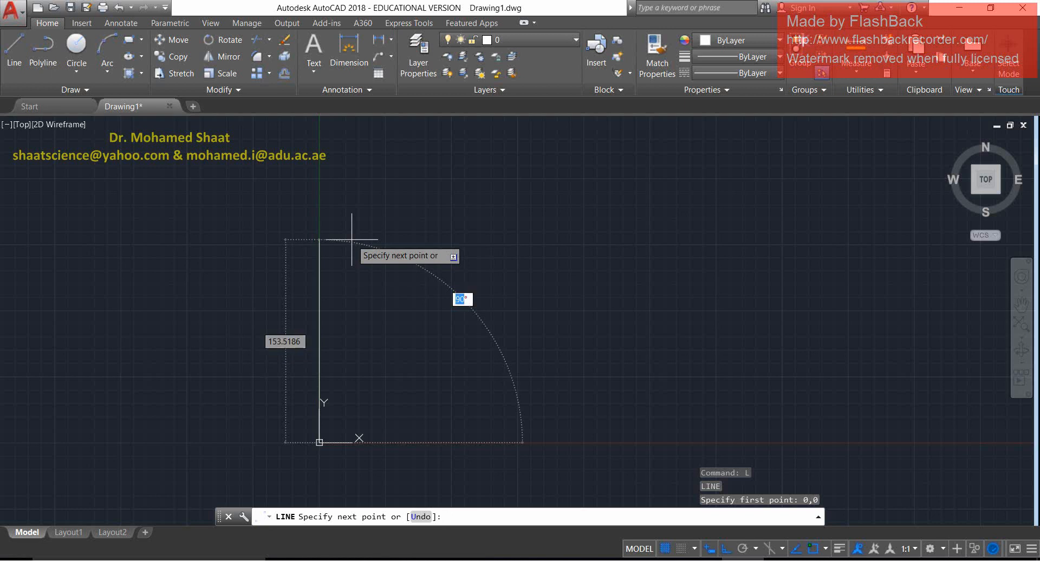
pyautogui.press('Tab')
pyautogui.press('Tab')
pyautogui.press('Tab')
pyautogui.press('Tab')
pyautogui.press('Tab')
pyautogui.press('Tab')
pyautogui.press('Tab')
pyautogui.press('Tab')
pyautogui.press('Tab')
pyautogui.press('Tab')
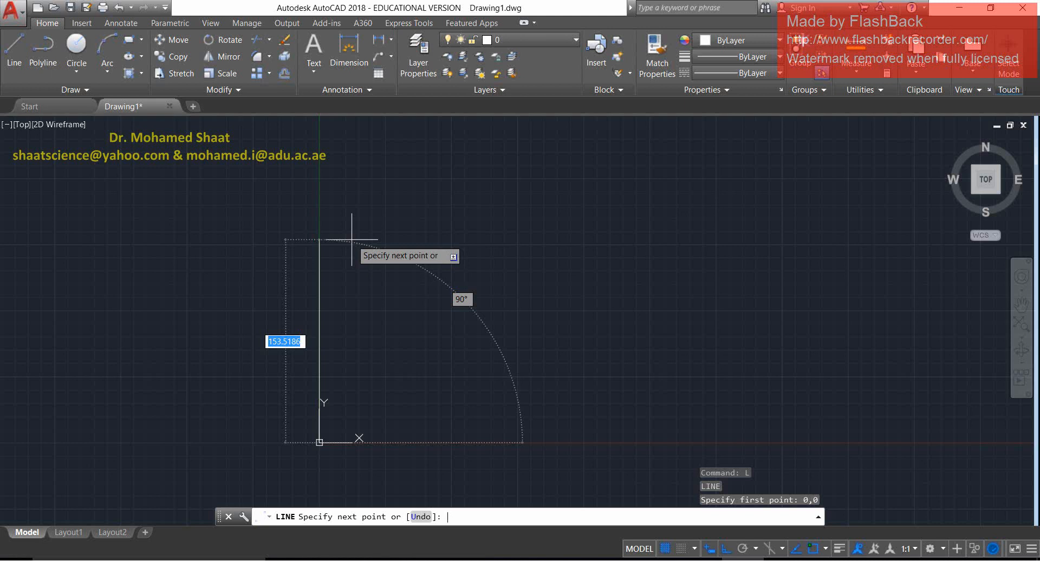
# Draw the segment from the origin with a length of 200 at an angle of 45°, and end the Line command.
pyautogui.write('200')
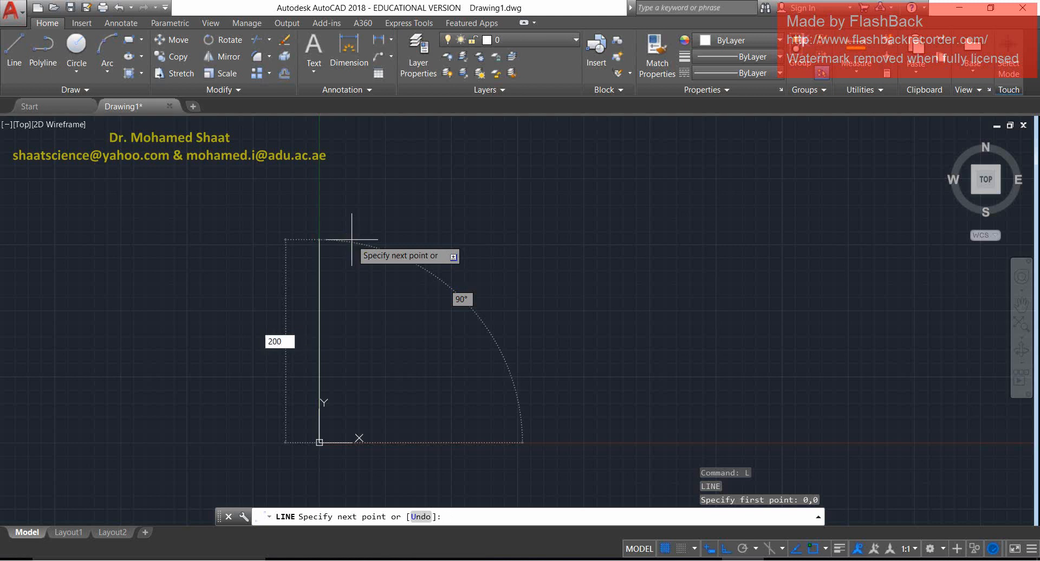
pyautogui.press('Tab')
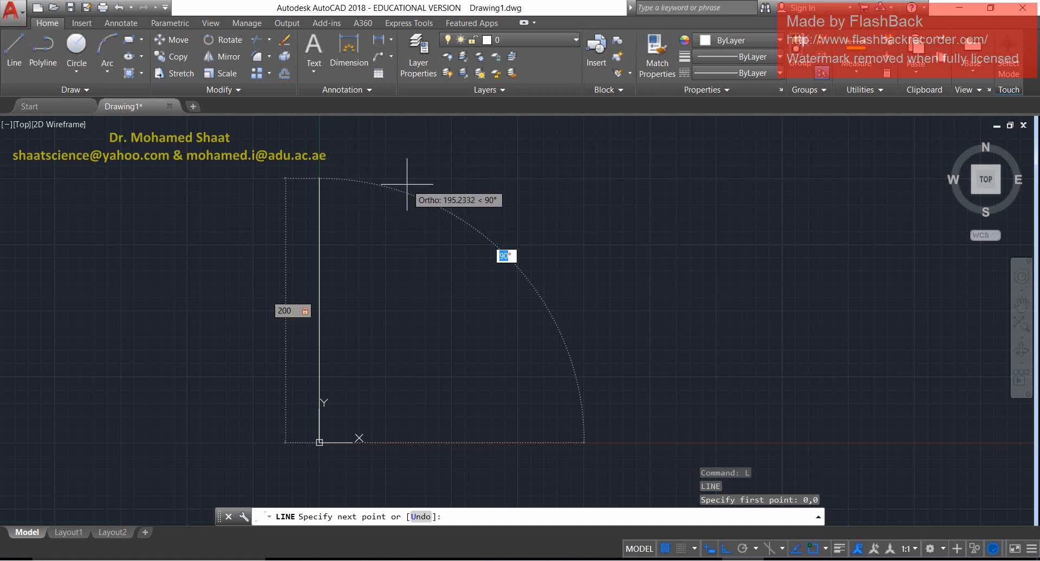
pyautogui.write('45')
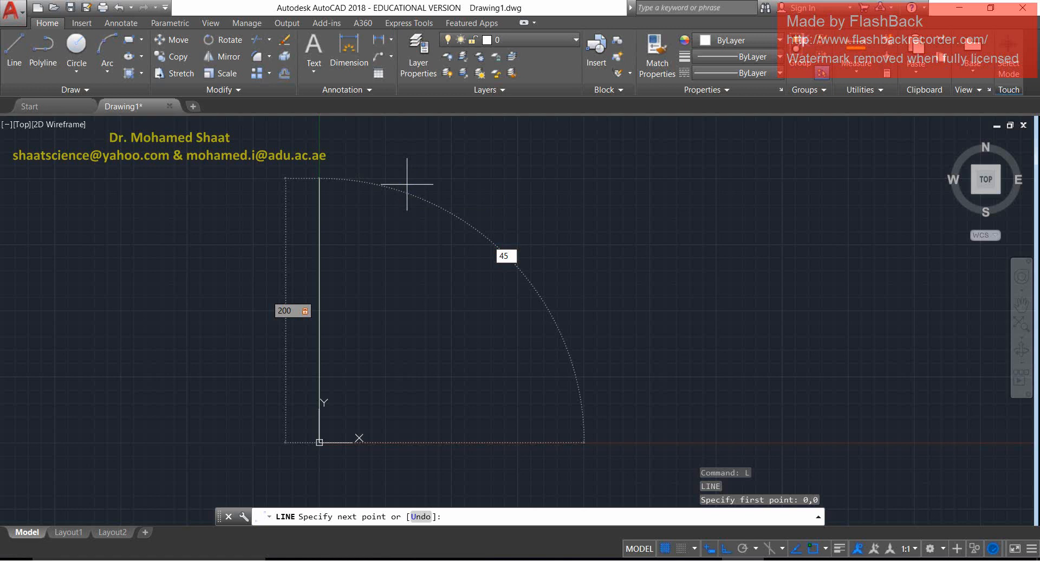
pyautogui.press('Return')
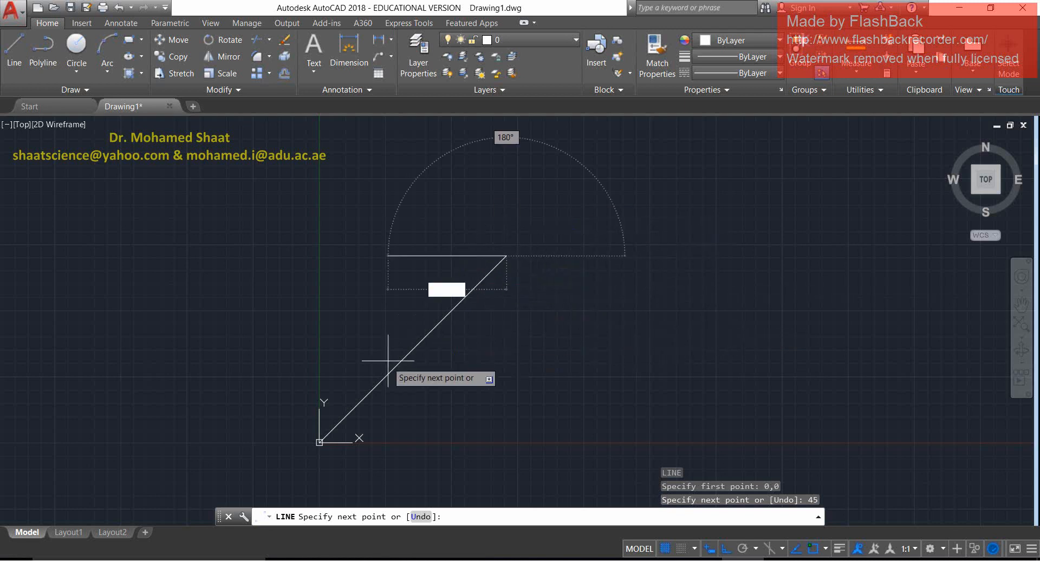
pyautogui.press('Escape')
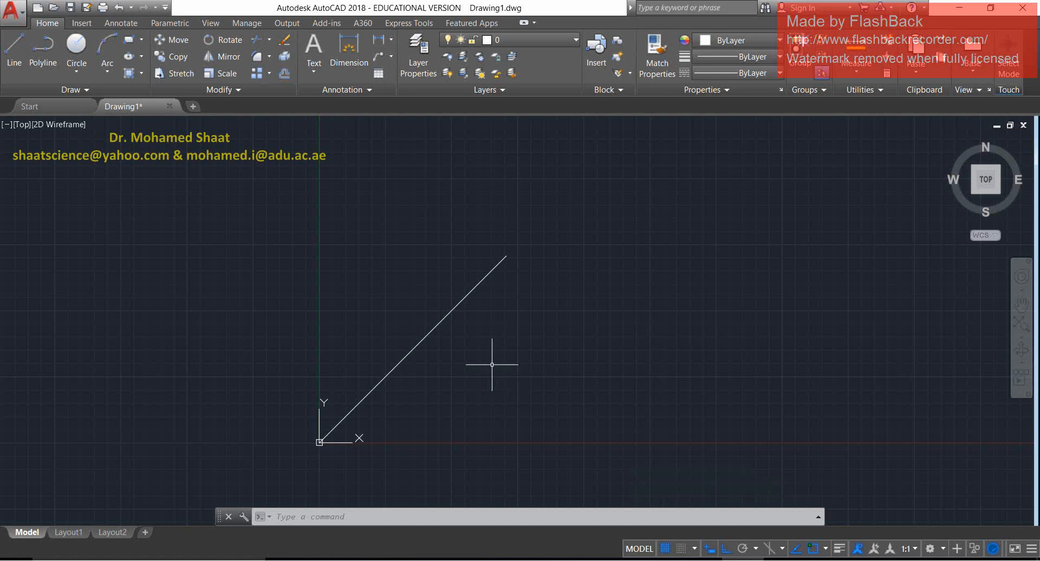
# Select the inclined 45° line with a crossing window and delete it.
pyautogui.click(487, 298)
pyautogui.click(354, 342)
pyautogui.press('Delete')
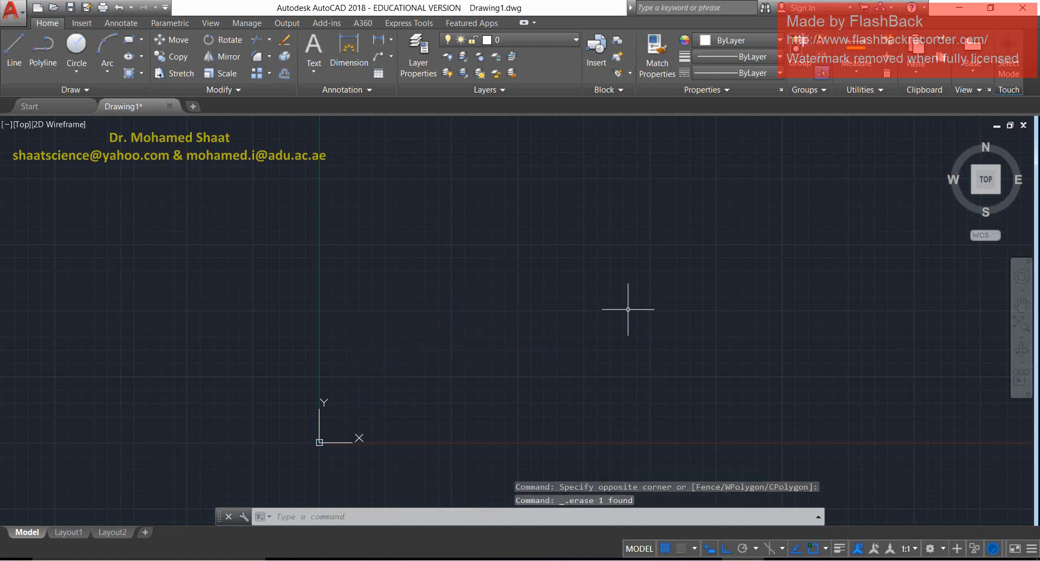
# Restore AutoCAD to a smaller window, switch to the Windows Journal note and add a blank second page.
pyautogui.click(990, 8)
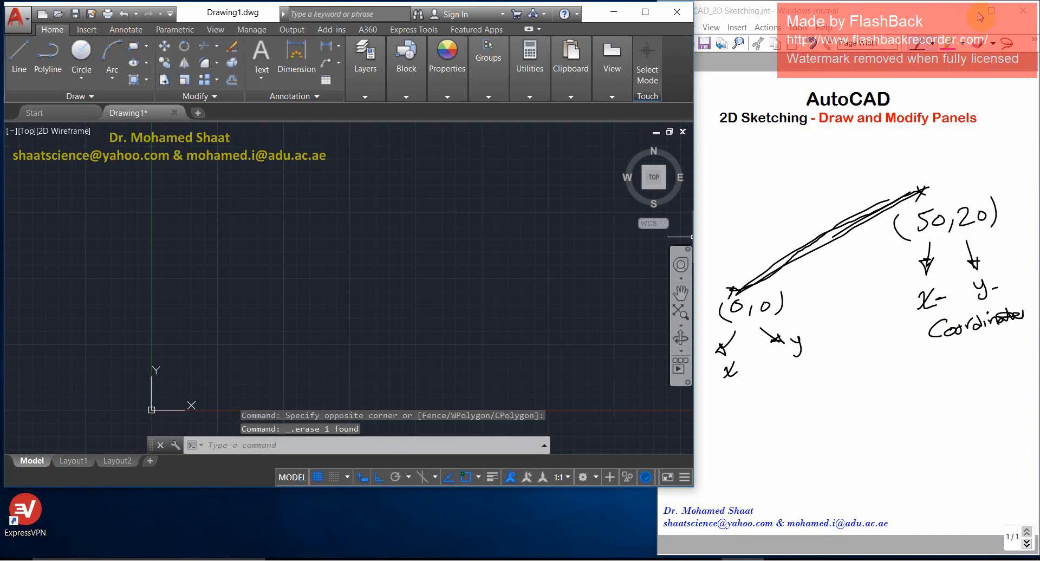
pyautogui.click(908, 3)
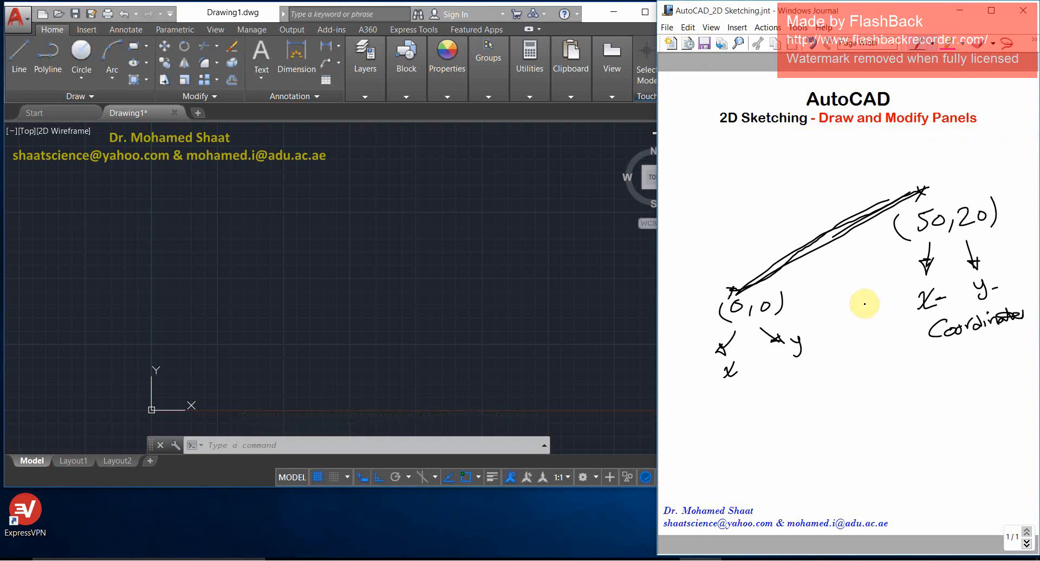
pyautogui.click(1027, 544)
pyautogui.scroll(3, 910, 388)
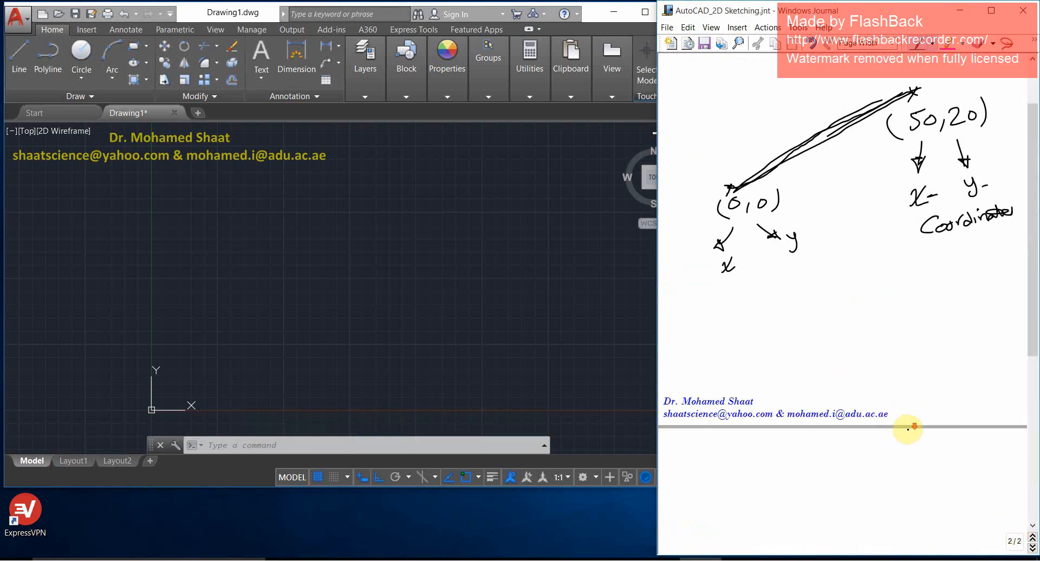
pyautogui.scroll(-2, 907, 410)
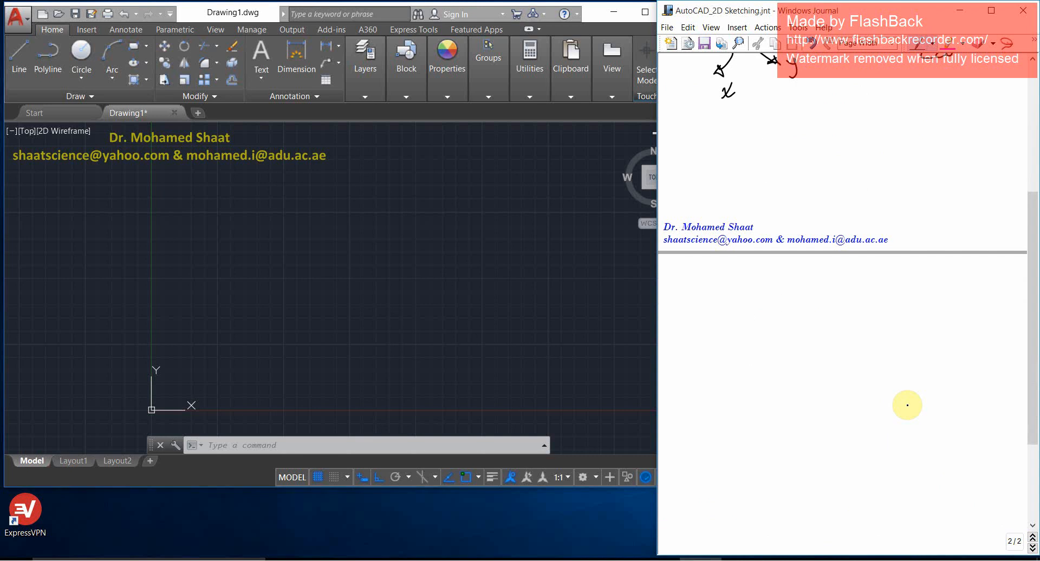
pyautogui.scroll(-2, 894, 352)
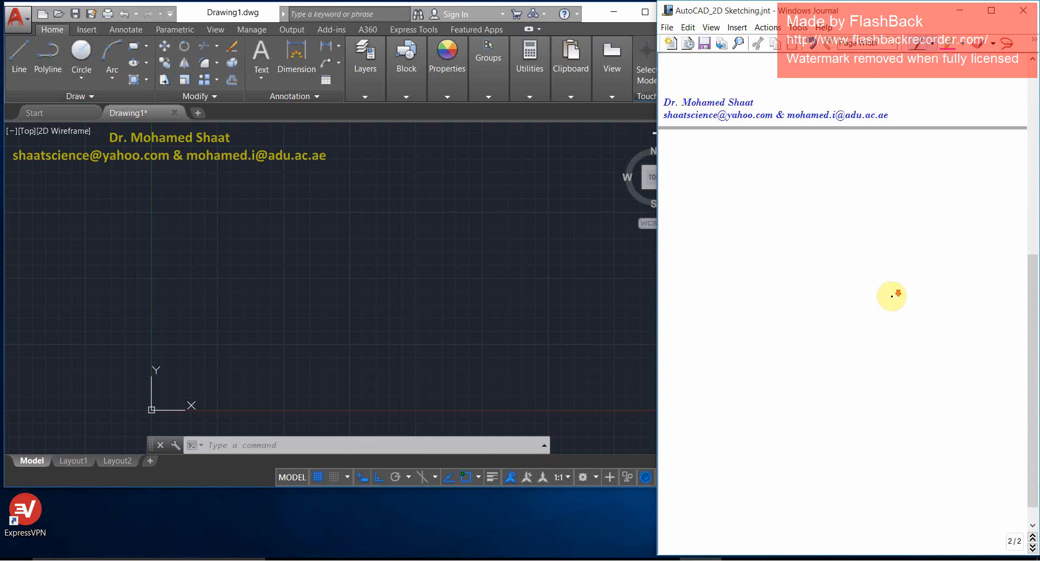
pyautogui.scroll(-1, 891, 296)
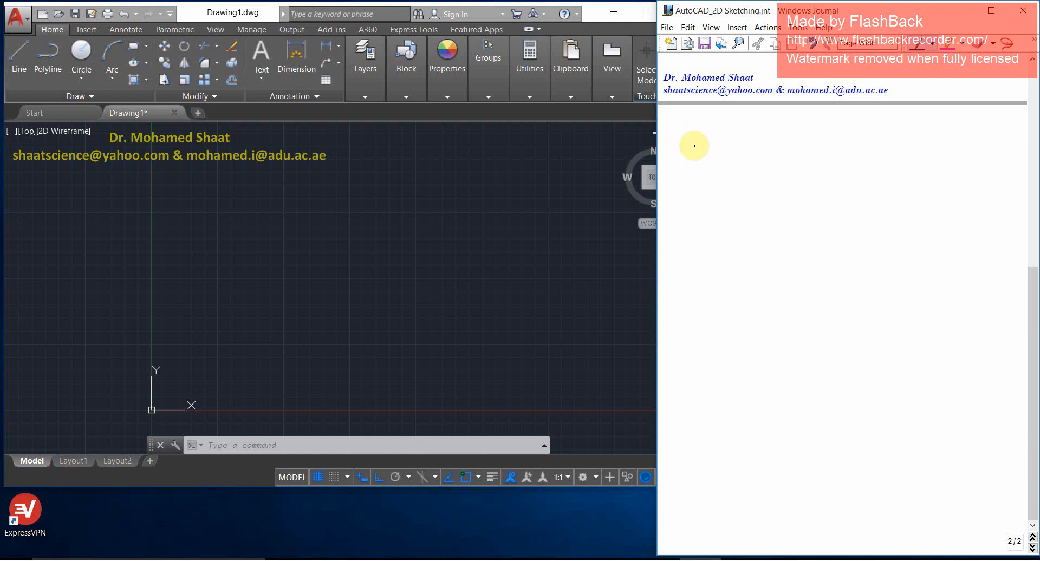
# Sketch a closed five-sided outline with a sloping upper-right side on the second page, undoing the stray stroke beyond its upper edge.
pyautogui.moveTo(818, 129); pyautogui.dragTo(580, 128)
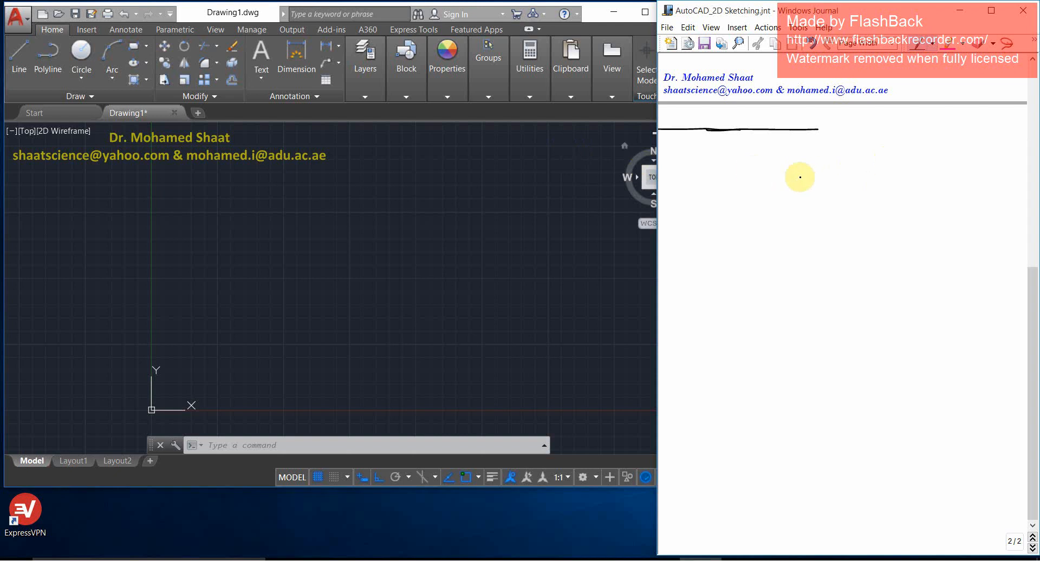
pyautogui.hotkey('ctrl', 'z')
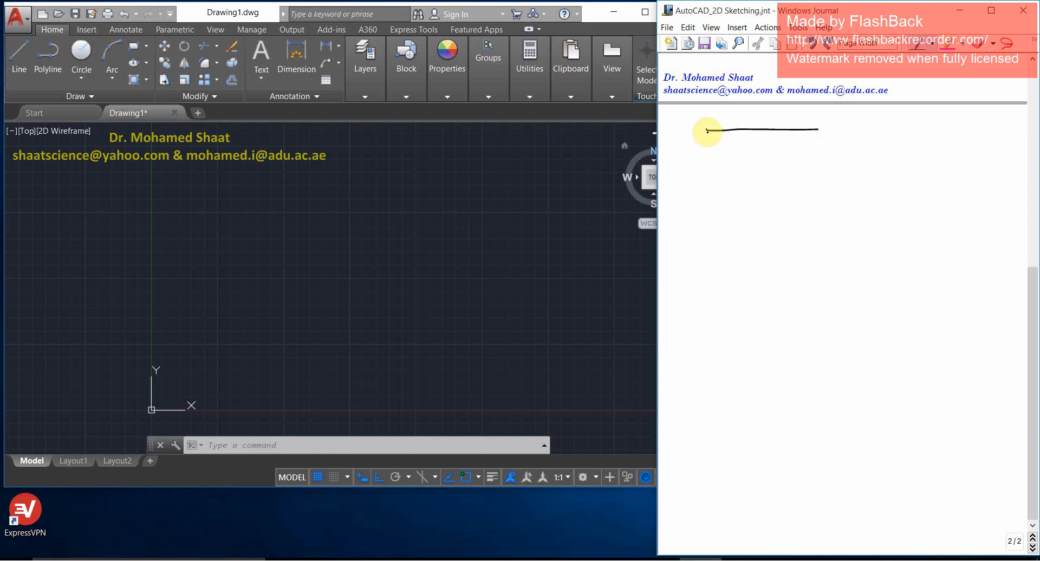
pyautogui.moveTo(711, 133); pyautogui.dragTo(717, 134)
pyautogui.click(707, 134)
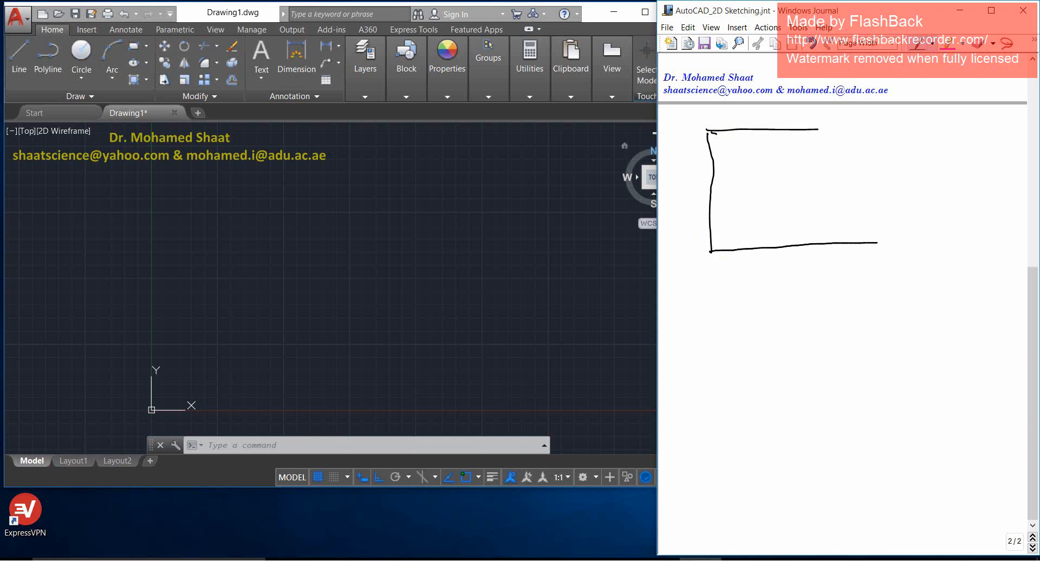
pyautogui.moveTo(877, 243)
pyautogui.mouseDown()
pyautogui.moveTo(917, 243)
pyautogui.moveTo(912, 183)
pyautogui.moveTo(898, 179)
pyautogui.mouseUp()
pyautogui.moveTo(824, 136); pyautogui.dragTo(817, 129)
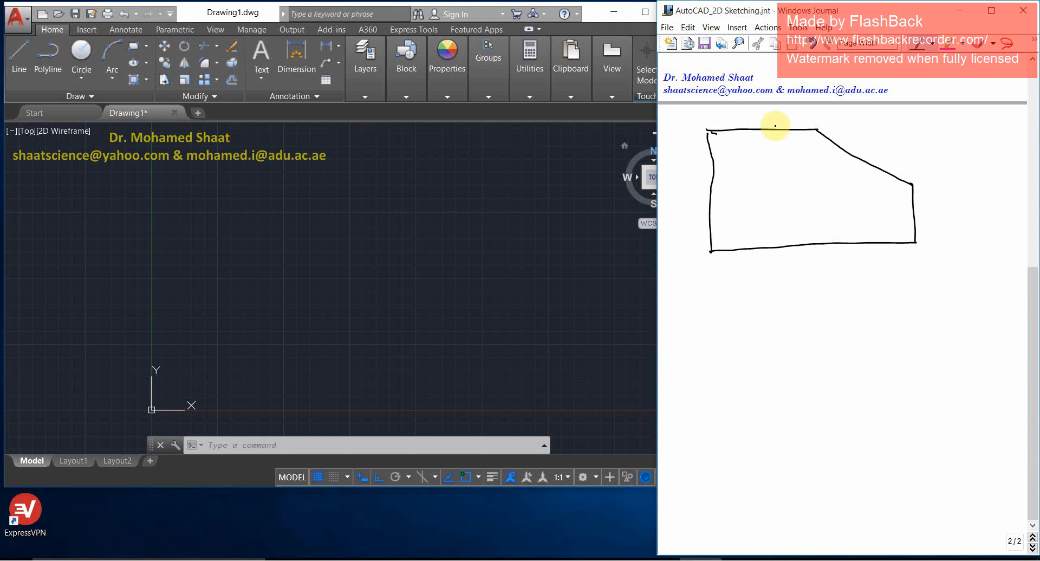
# Switch the pen to red and label the outline's sides with circled numbers 1 to 5, counterclockwise from the top edge.
pyautogui.click(925, 54)
pyautogui.click(888, 96)
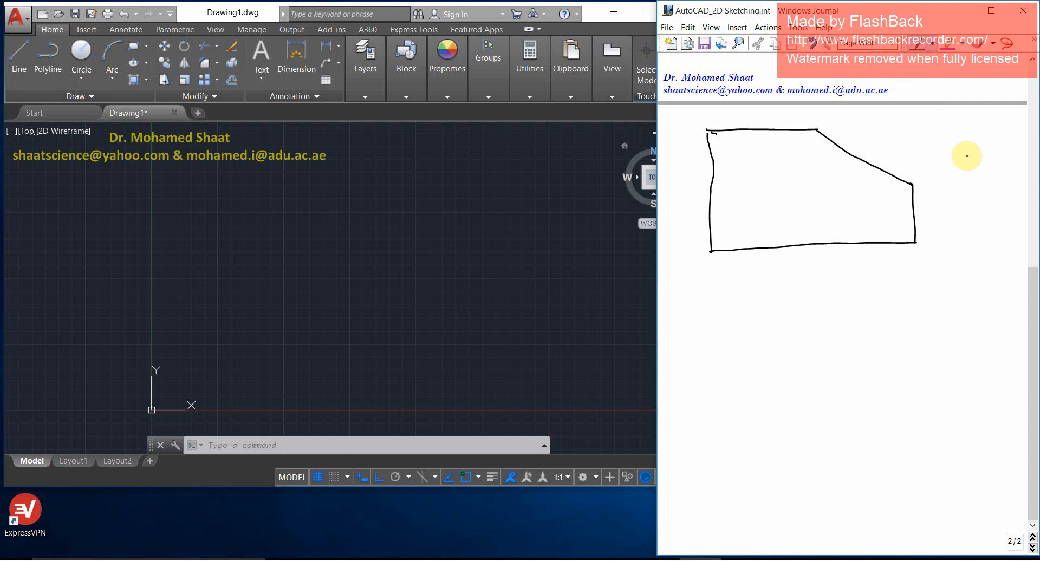
pyautogui.moveTo(757, 135)
pyautogui.mouseDown()
pyautogui.moveTo(750, 145)
pyautogui.moveTo(760, 131)
pyautogui.mouseUp()
pyautogui.moveTo(714, 198)
pyautogui.mouseDown()
pyautogui.moveTo(727, 212)
pyautogui.moveTo(727, 195)
pyautogui.mouseUp()
pyautogui.moveTo(785, 250)
pyautogui.mouseDown()
pyautogui.moveTo(789, 266)
pyautogui.moveTo(795, 247)
pyautogui.mouseUp()
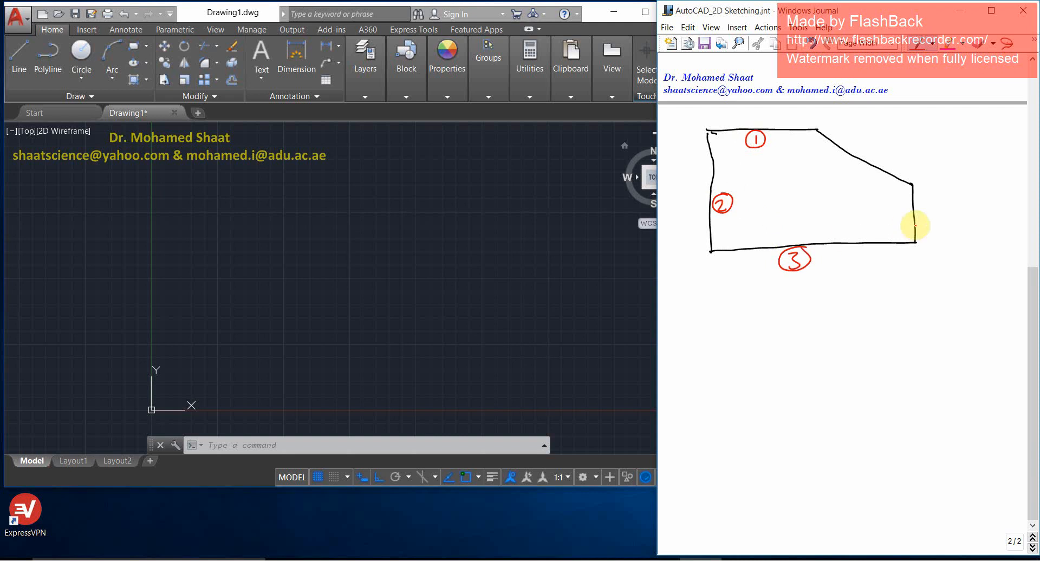
pyautogui.moveTo(924, 213)
pyautogui.mouseDown()
pyautogui.moveTo(930, 230)
pyautogui.moveTo(926, 208)
pyautogui.mouseUp()
pyautogui.moveTo(875, 138)
pyautogui.mouseDown()
pyautogui.moveTo(868, 152)
pyautogui.moveTo(883, 133)
pyautogui.mouseUp()
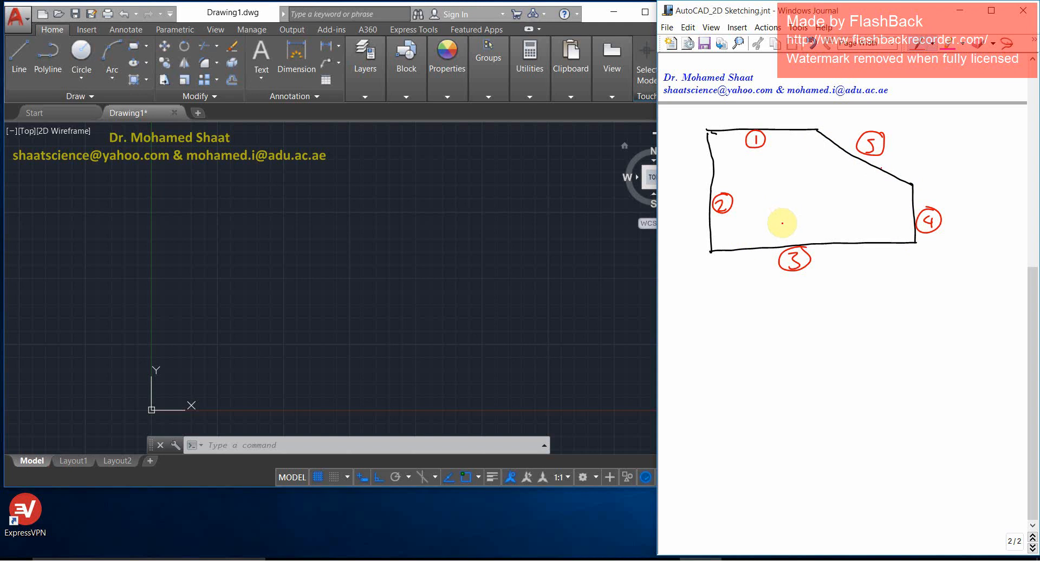
# Undo all the circled side numbers in the note, leaving only the black five-sided outline.
pyautogui.hotkey('ctrl', 'z')
pyautogui.hotkey('ctrl', 'z')
pyautogui.hotkey('ctrl', 'z')
pyautogui.hotkey('ctrl', 'z')
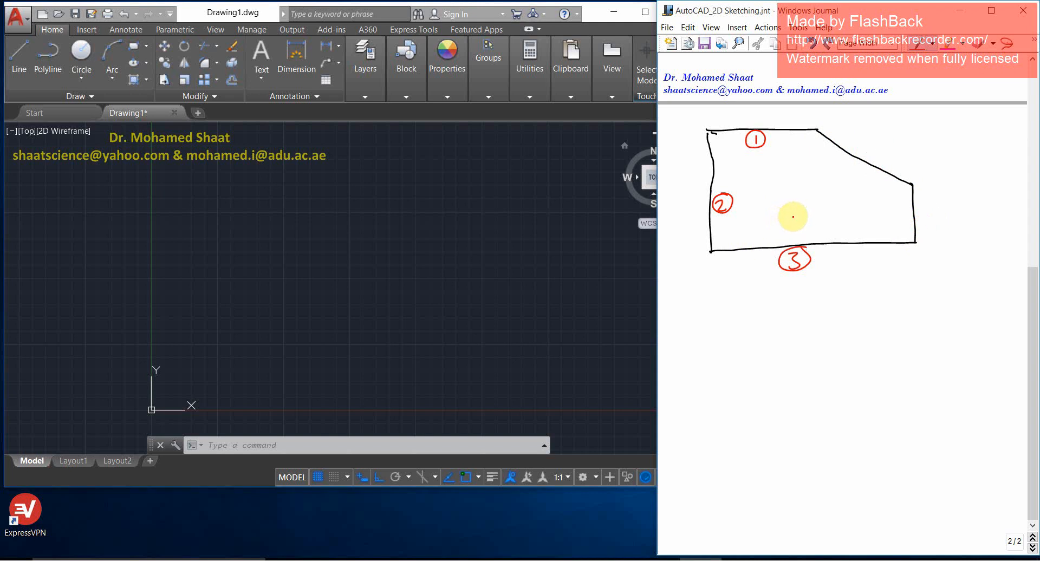
pyautogui.hotkey('ctrl', 'z')
pyautogui.hotkey('ctrl', 'z')
pyautogui.hotkey('ctrl', 'z')
pyautogui.hotkey('ctrl', 'z')
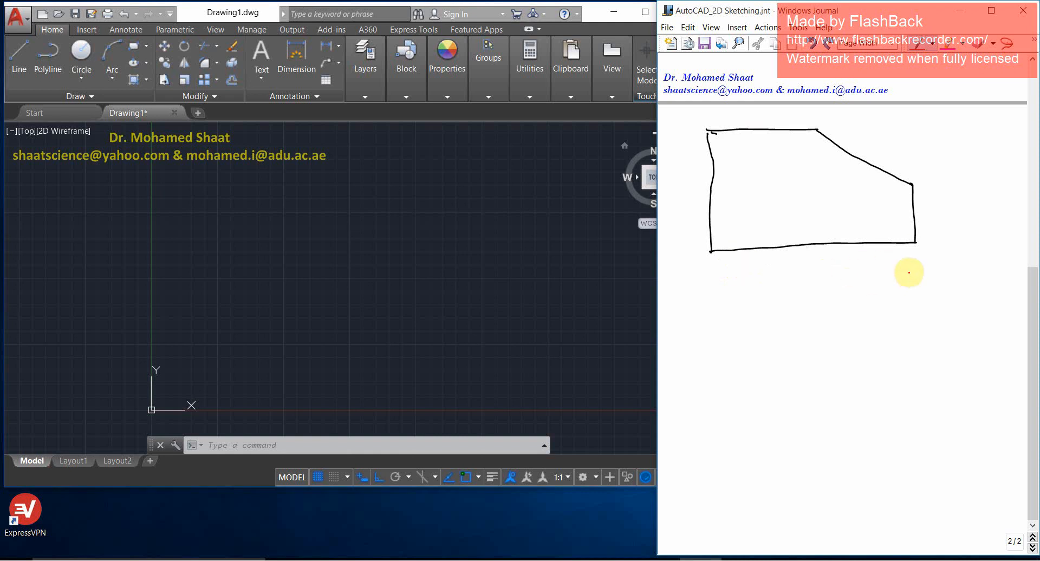
# Draw a red horizontal dimension labelled 100 below the outline's bottom edge, undoing the overlong dimension stroke and the unit letters.
pyautogui.moveTo(917, 255)
pyautogui.mouseDown()
pyautogui.moveTo(920, 284)
pyautogui.moveTo(897, 272)
pyautogui.moveTo(659, 284)
pyautogui.mouseUp()
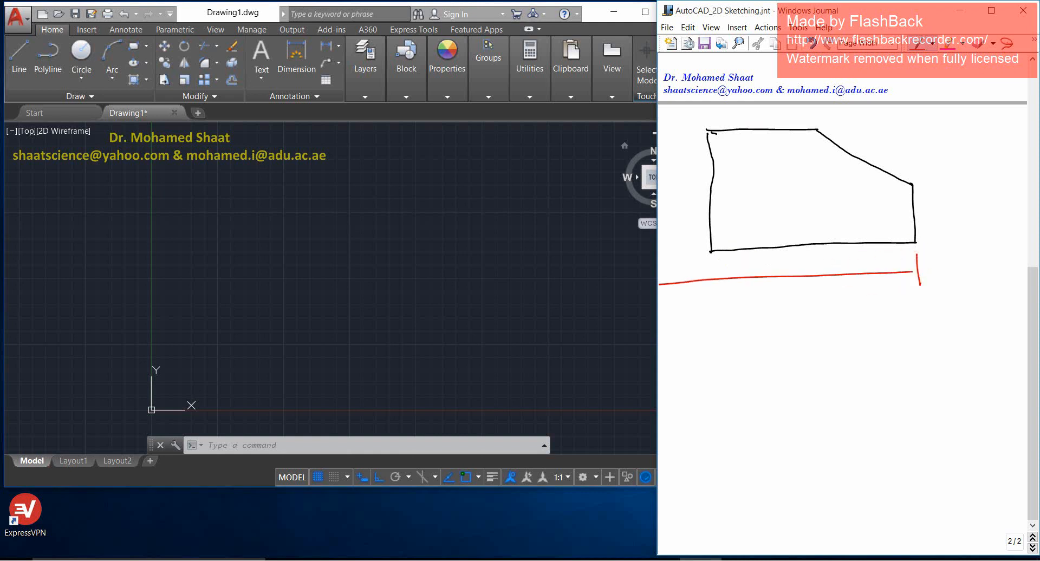
pyautogui.hotkey('ctrl', 'z')
pyautogui.moveTo(711, 262)
pyautogui.mouseDown()
pyautogui.moveTo(717, 287)
pyautogui.moveTo(800, 275)
pyautogui.mouseUp()
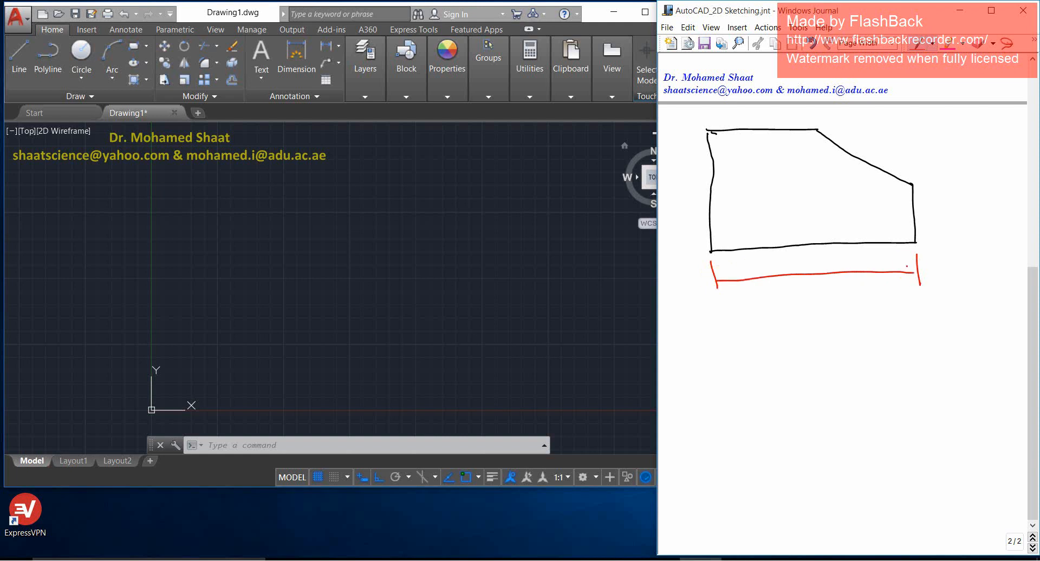
pyautogui.moveTo(902, 267); pyautogui.dragTo(905, 277)
pyautogui.moveTo(724, 271); pyautogui.dragTo(730, 288)
pyautogui.moveTo(805, 291)
pyautogui.mouseDown()
pyautogui.moveTo(806, 305)
pyautogui.moveTo(849, 303)
pyautogui.mouseUp()
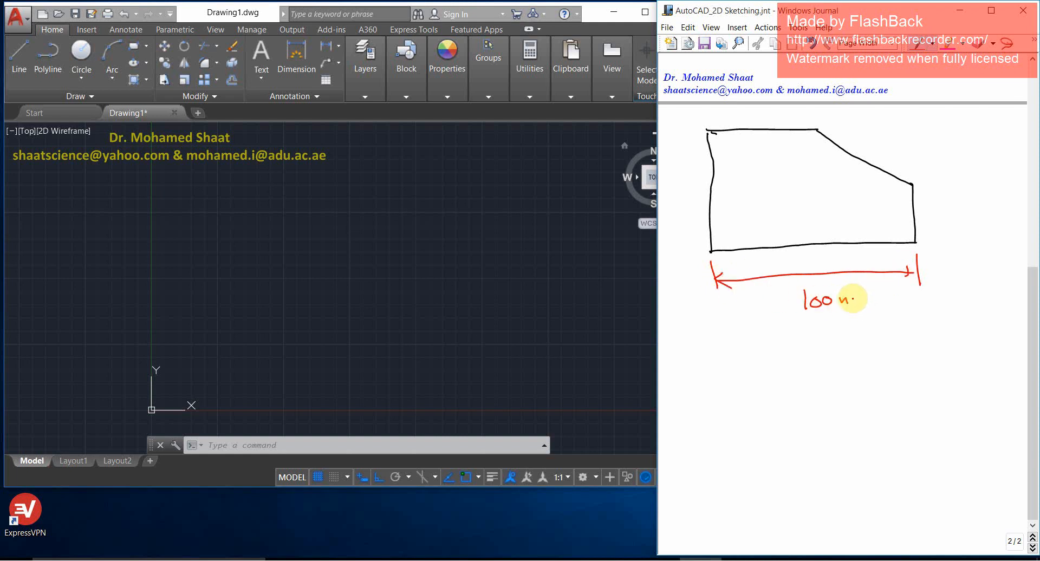
pyautogui.hotkey('ctrl', 'z')
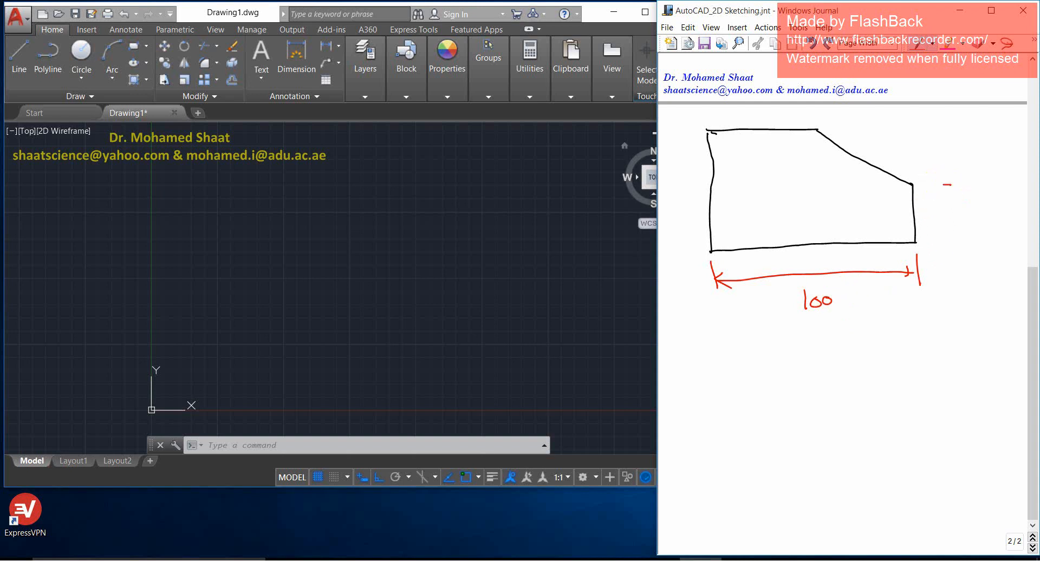
# Draw a red vertical dimension labelled 40 beside the outline's short right edge.
pyautogui.moveTo(926, 184); pyautogui.dragTo(952, 184)
pyautogui.moveTo(939, 186)
pyautogui.mouseDown()
pyautogui.moveTo(941, 237)
pyautogui.moveTo(956, 237)
pyautogui.moveTo(949, 191)
pyautogui.moveTo(959, 224)
pyautogui.mouseUp()
pyautogui.moveTo(973, 210); pyautogui.dragTo(972, 211)
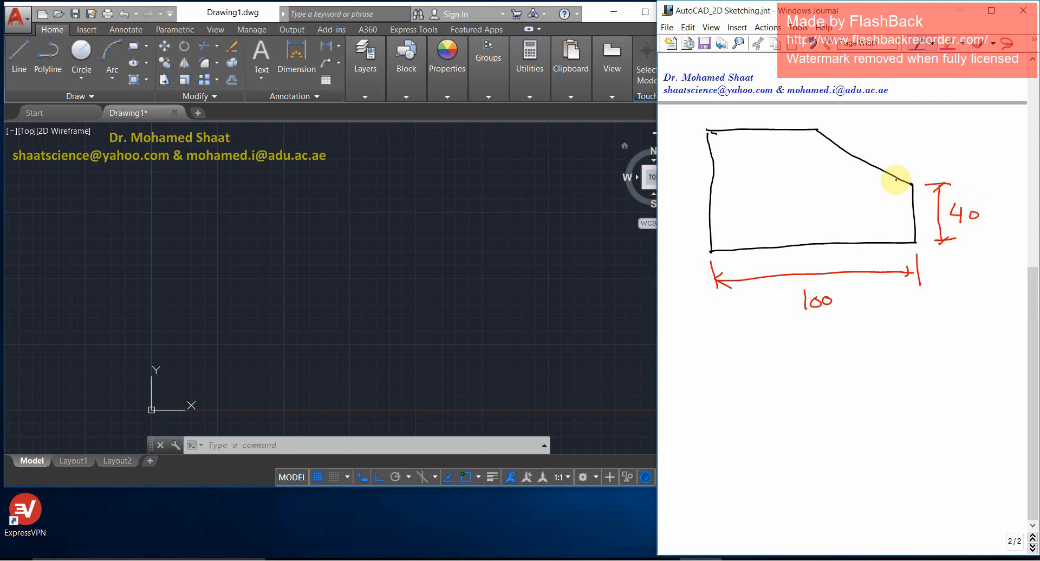
# Dimension the sloping side in red with a vertical offset of 30 and a horizontal offset of 50.
pyautogui.moveTo(897, 128)
pyautogui.mouseDown()
pyautogui.moveTo(941, 125)
pyautogui.moveTo(932, 142)
pyautogui.moveTo(942, 170)
pyautogui.moveTo(940, 140)
pyautogui.moveTo(952, 159)
pyautogui.moveTo(975, 147)
pyautogui.mouseUp()
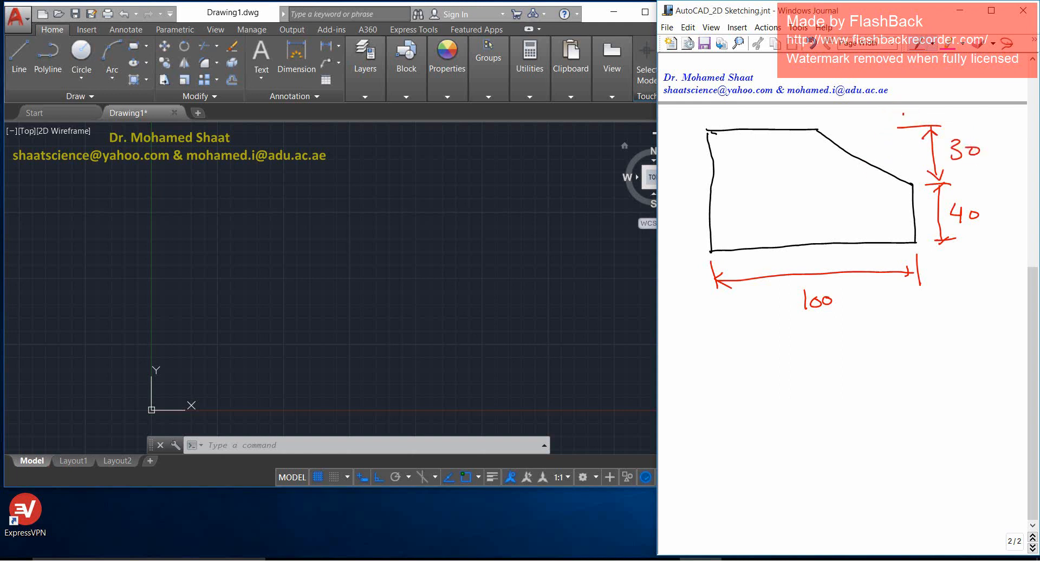
pyautogui.moveTo(903, 128); pyautogui.dragTo(911, 152)
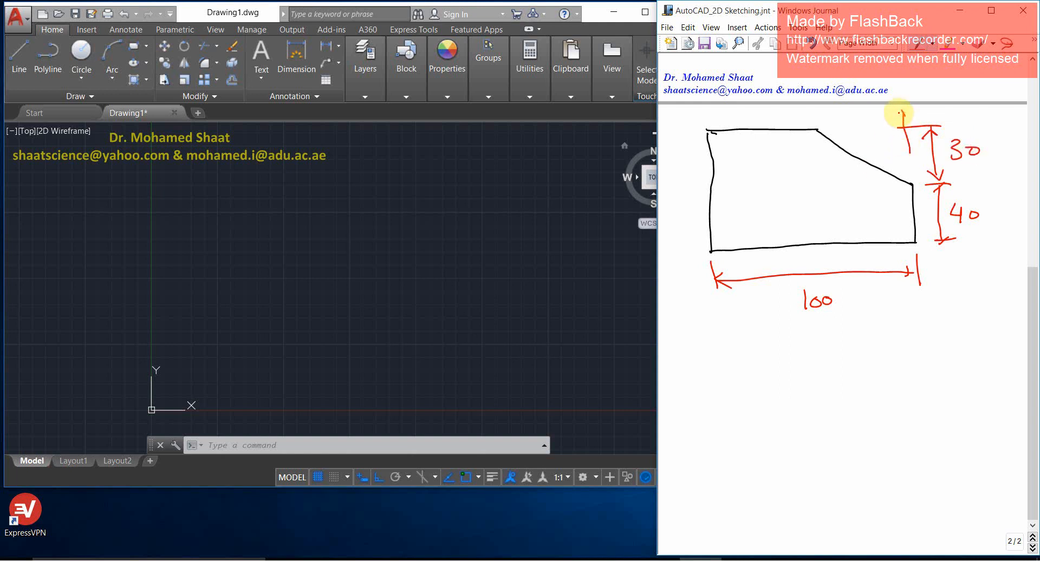
pyautogui.moveTo(902, 112)
pyautogui.mouseDown()
pyautogui.moveTo(817, 119)
pyautogui.moveTo(899, 113)
pyautogui.moveTo(859, 134)
pyautogui.moveTo(867, 123)
pyautogui.mouseUp()
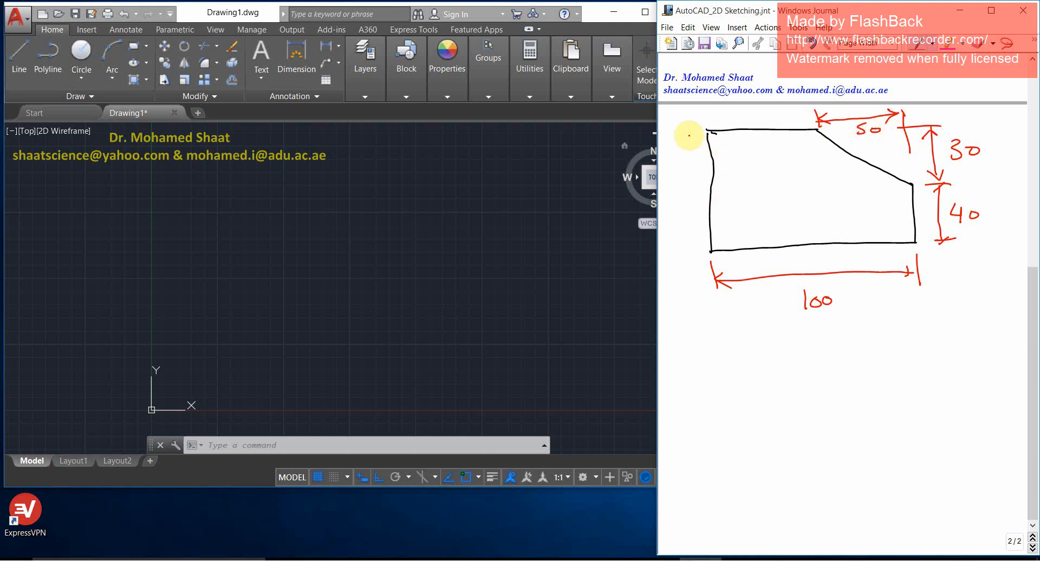
pyautogui.moveTo(676, 135); pyautogui.dragTo(700, 132)
pyautogui.moveTo(687, 135); pyautogui.dragTo(691, 175)
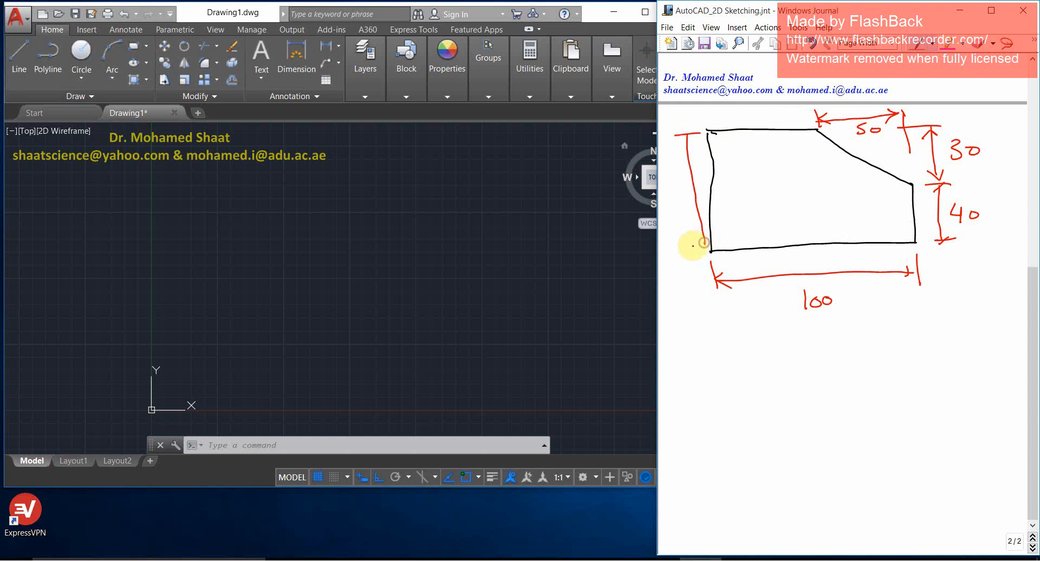
pyautogui.hotkey('ctrl', 'z')
pyautogui.hotkey('ctrl', 'z')
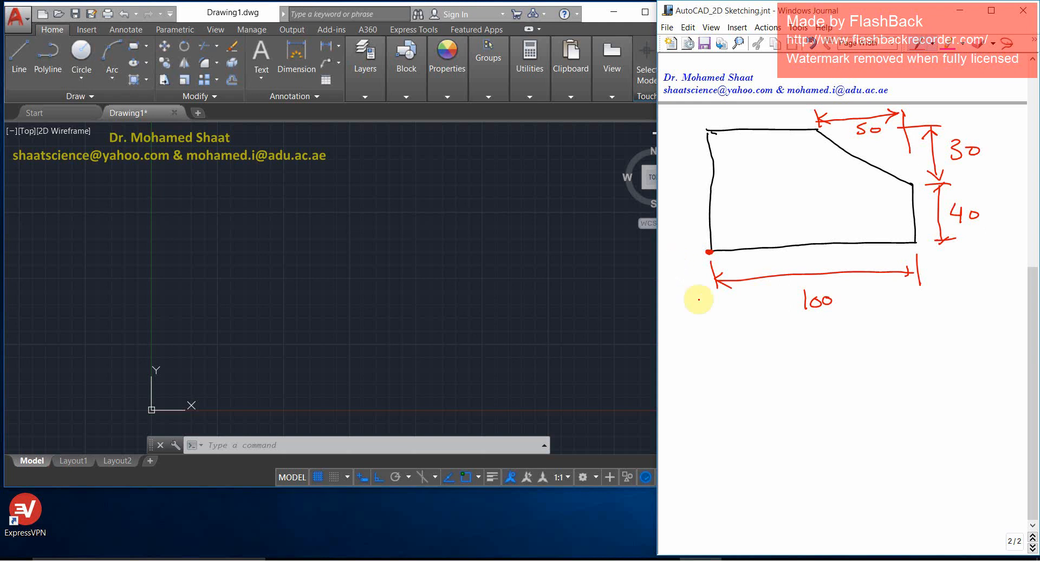
pyautogui.moveTo(799, 559)
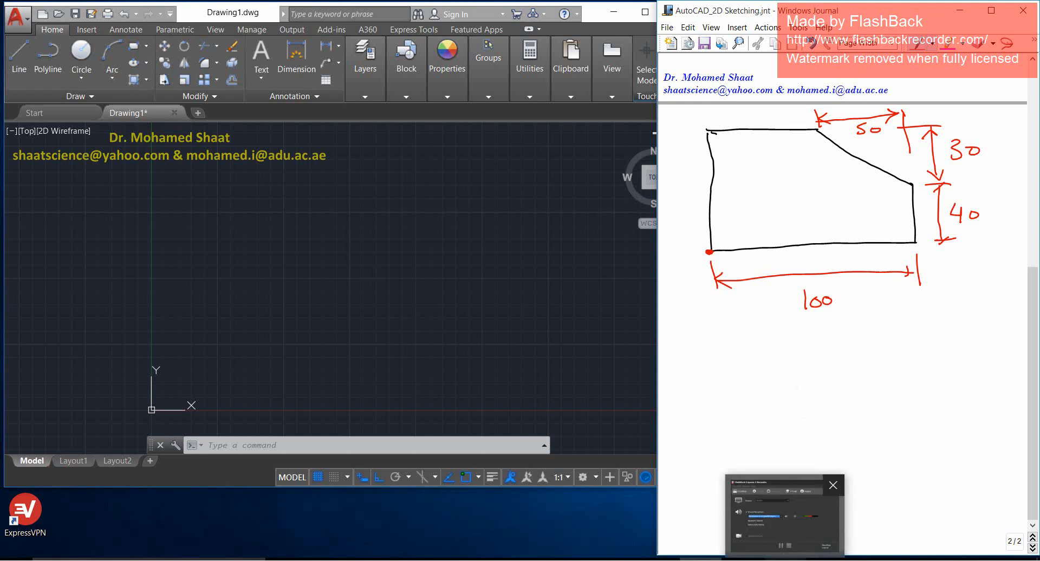
pyautogui.click(795, 560)
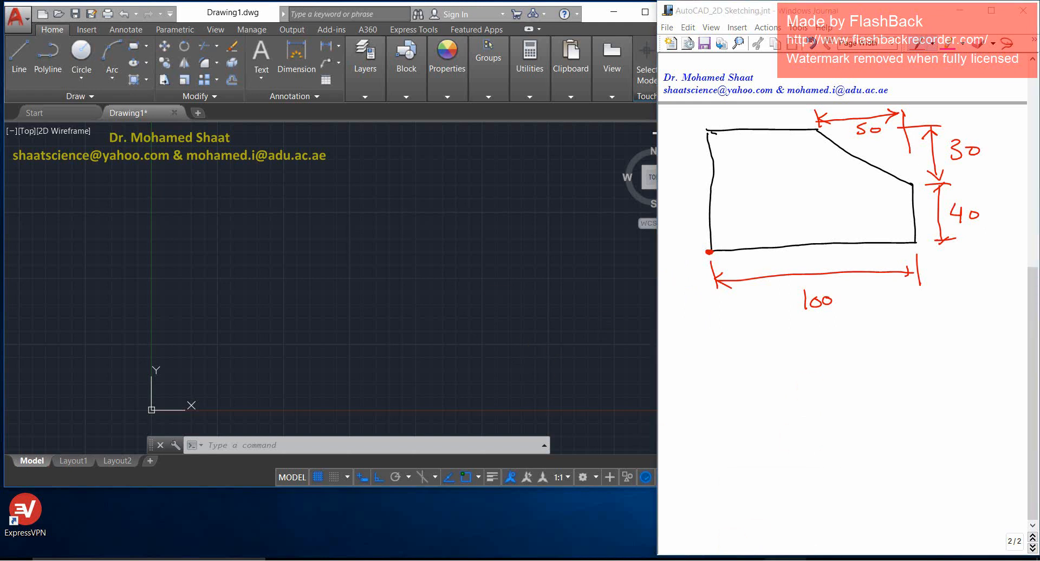
pyautogui.click(820, 559)
pyautogui.rightClick(846, 546)
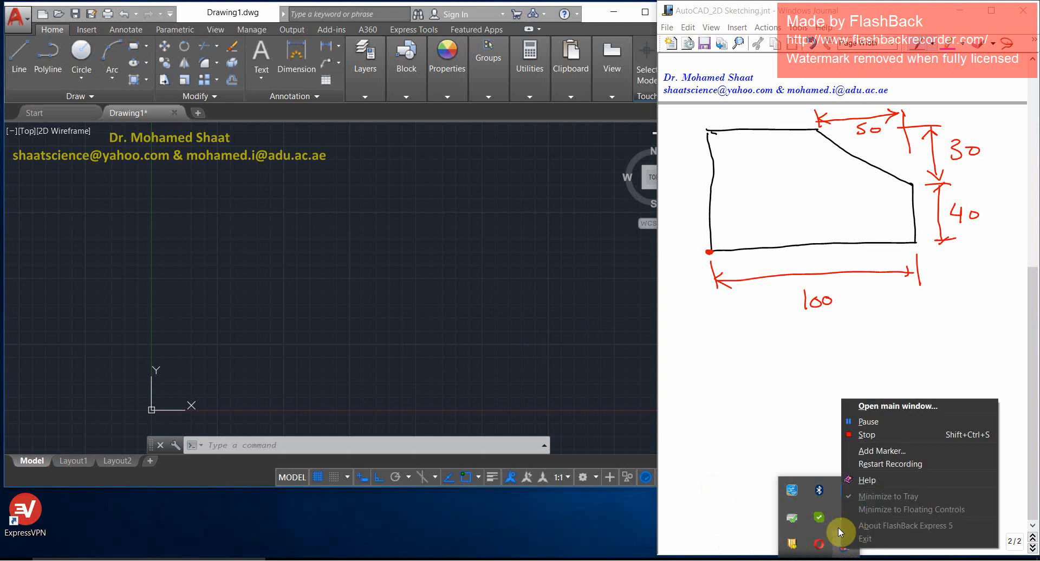
pyautogui.click(867, 423)
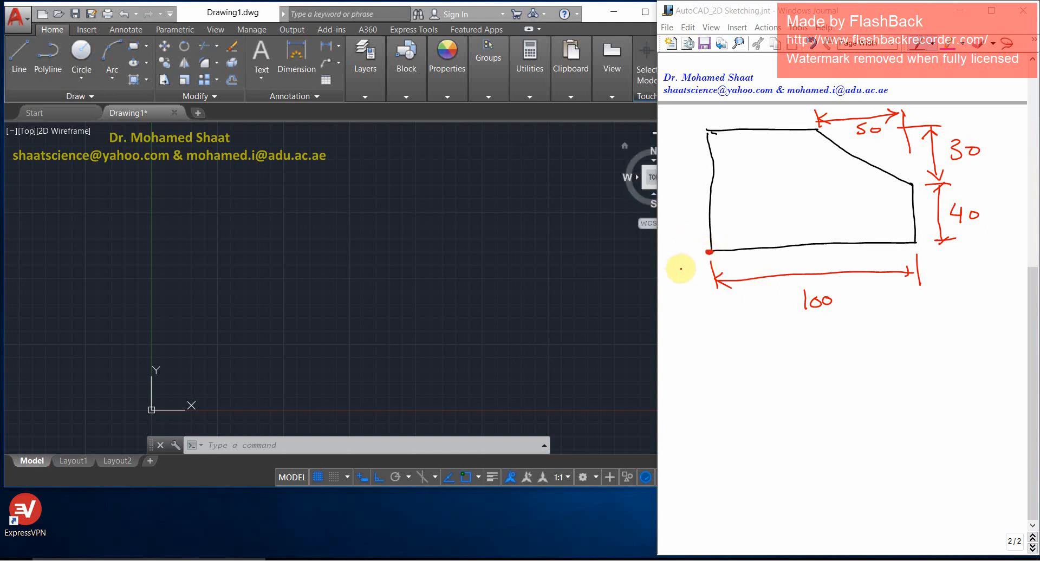
# Write the origin coordinates (0,0) in red beside the outline's lower-left corner.
pyautogui.moveTo(680, 264)
pyautogui.mouseDown()
pyautogui.moveTo(705, 268)
pyautogui.moveTo(672, 251)
pyautogui.mouseUp()
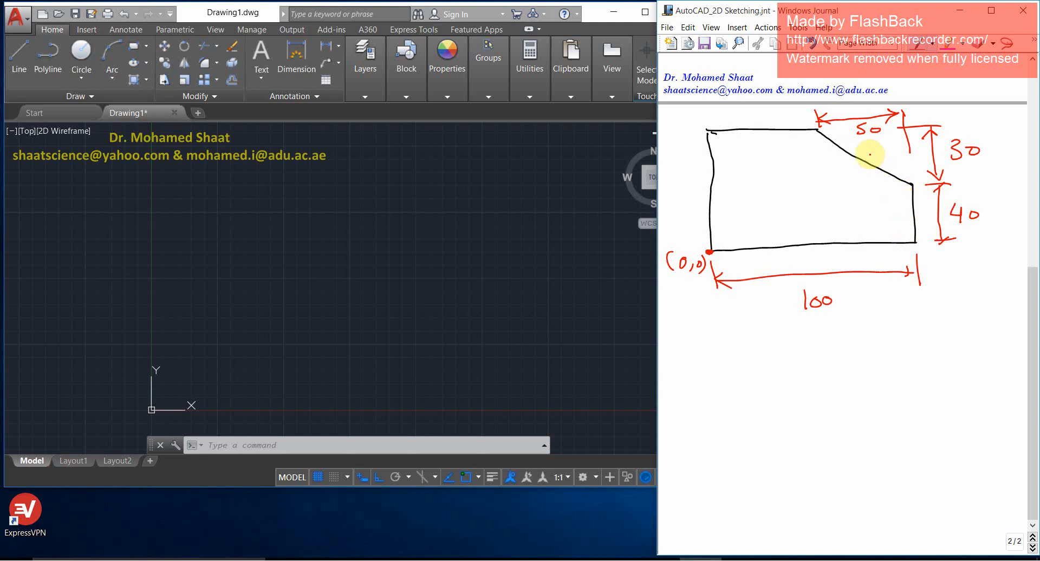
# Mark the sloping side, its two endpoints and the 50 offset in red, then undo these marks.
pyautogui.moveTo(870, 154)
pyautogui.mouseDown()
pyautogui.moveTo(845, 173)
pyautogui.moveTo(863, 161)
pyautogui.mouseUp()
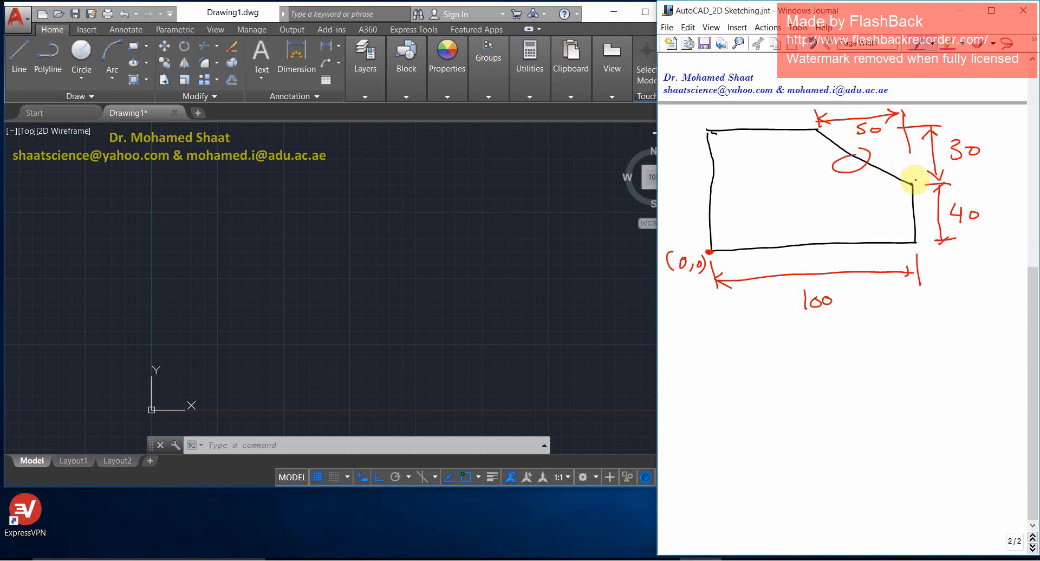
pyautogui.moveTo(905, 179)
pyautogui.mouseDown()
pyautogui.moveTo(915, 191)
pyautogui.moveTo(906, 191)
pyautogui.mouseUp()
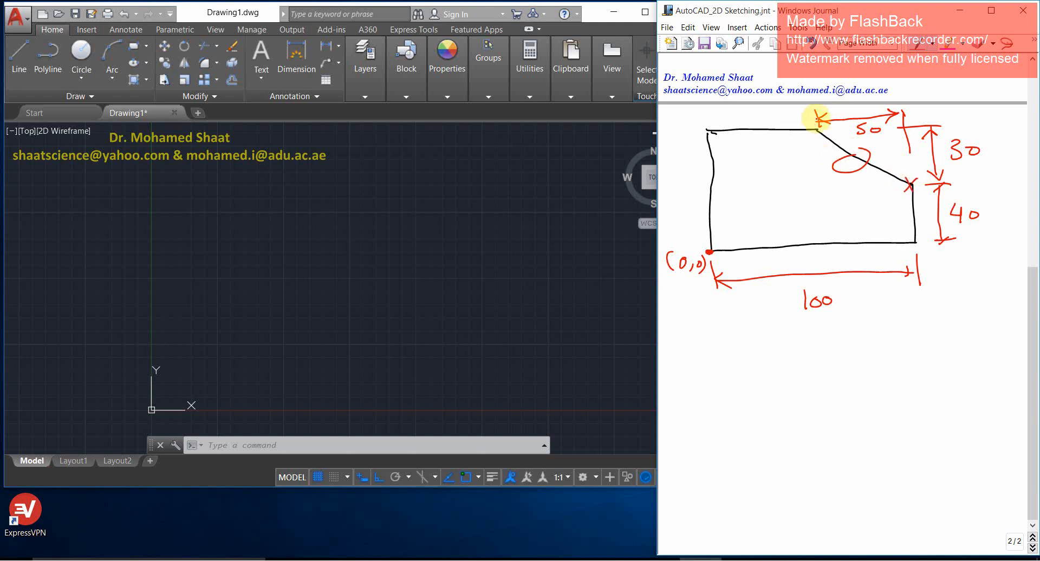
pyautogui.moveTo(811, 124)
pyautogui.mouseDown()
pyautogui.moveTo(821, 137)
pyautogui.moveTo(812, 136)
pyautogui.mouseUp()
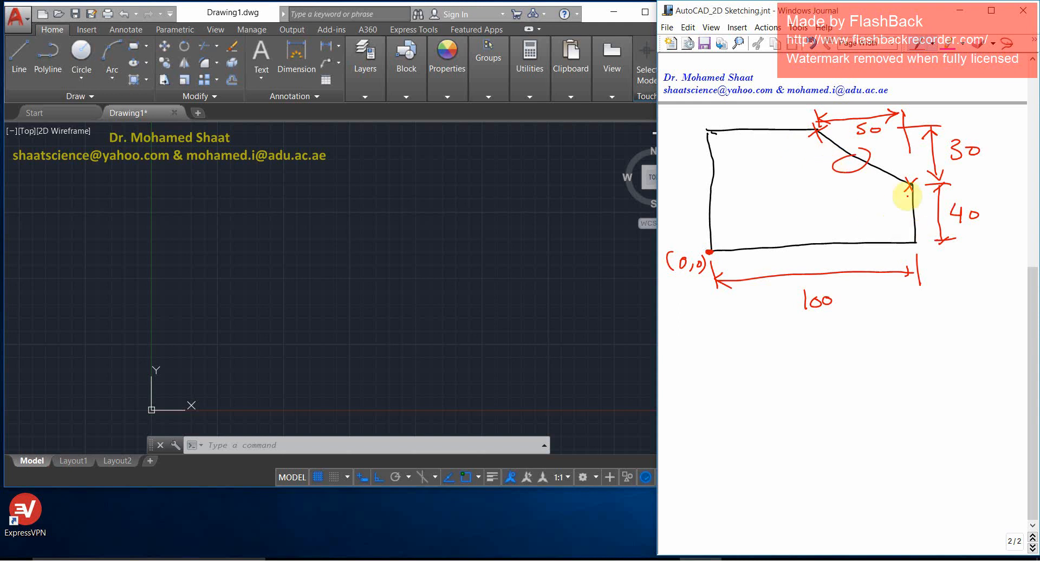
pyautogui.click(911, 187)
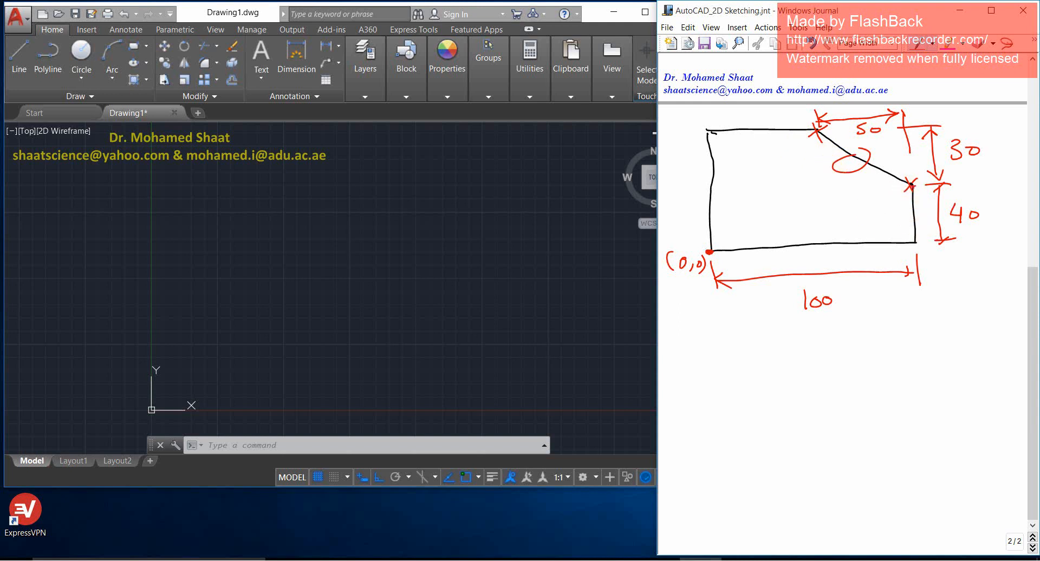
pyautogui.click(817, 132)
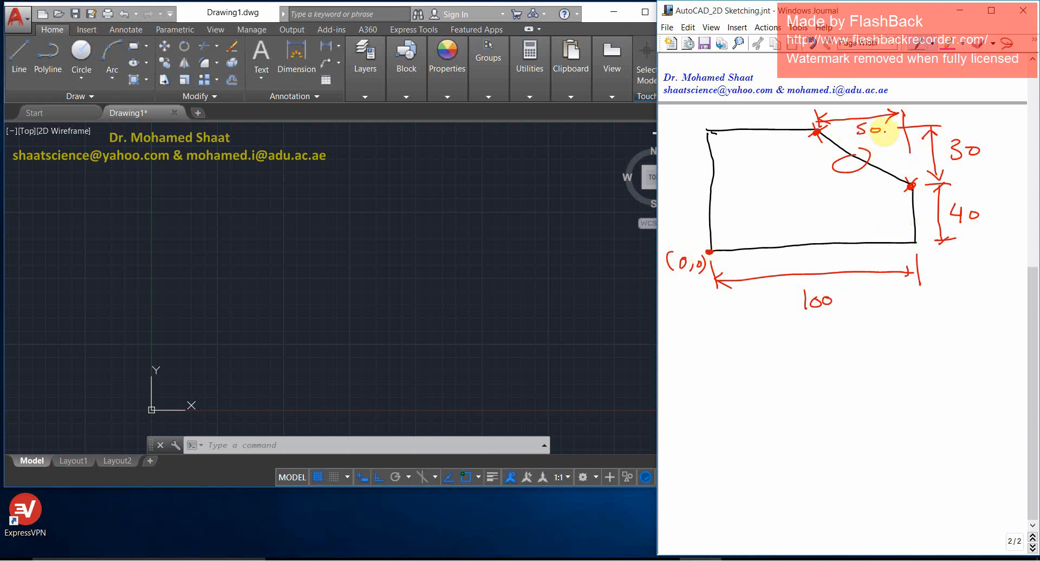
pyautogui.moveTo(881, 130); pyautogui.dragTo(904, 129)
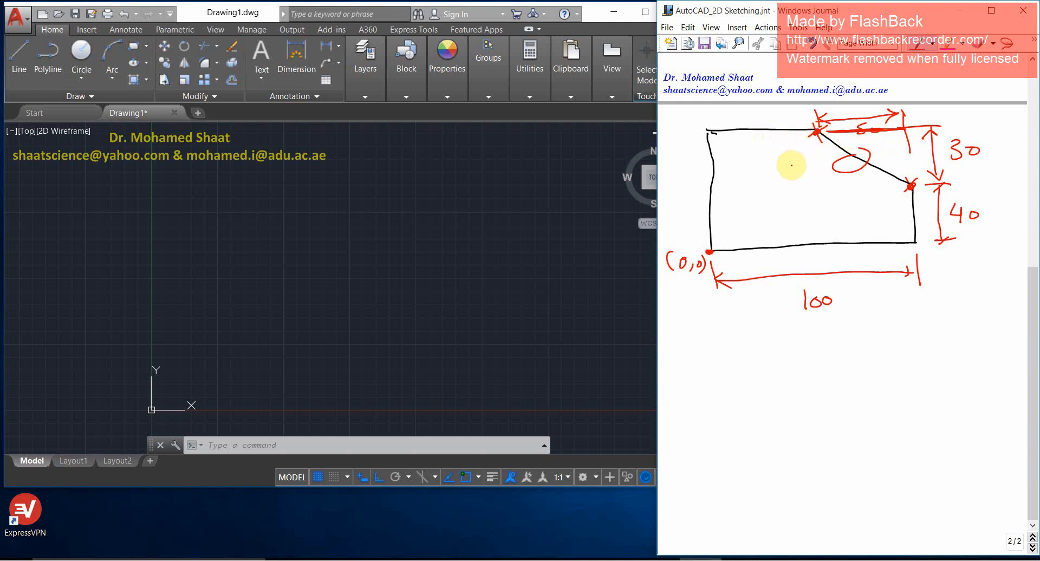
pyautogui.hotkey('ctrl', 'z')
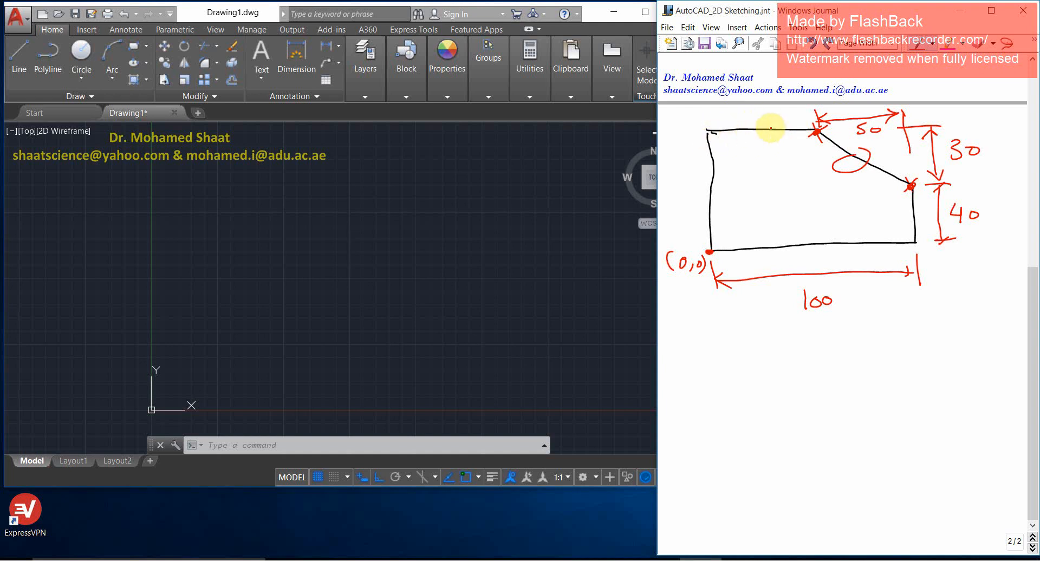
pyautogui.click(817, 131)
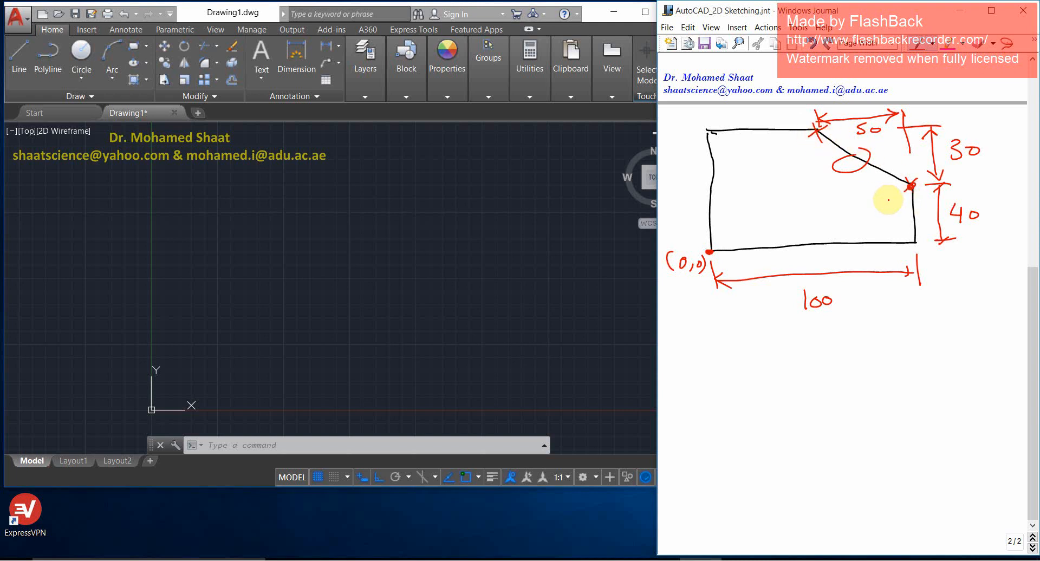
pyautogui.hotkey('ctrl', 'z')
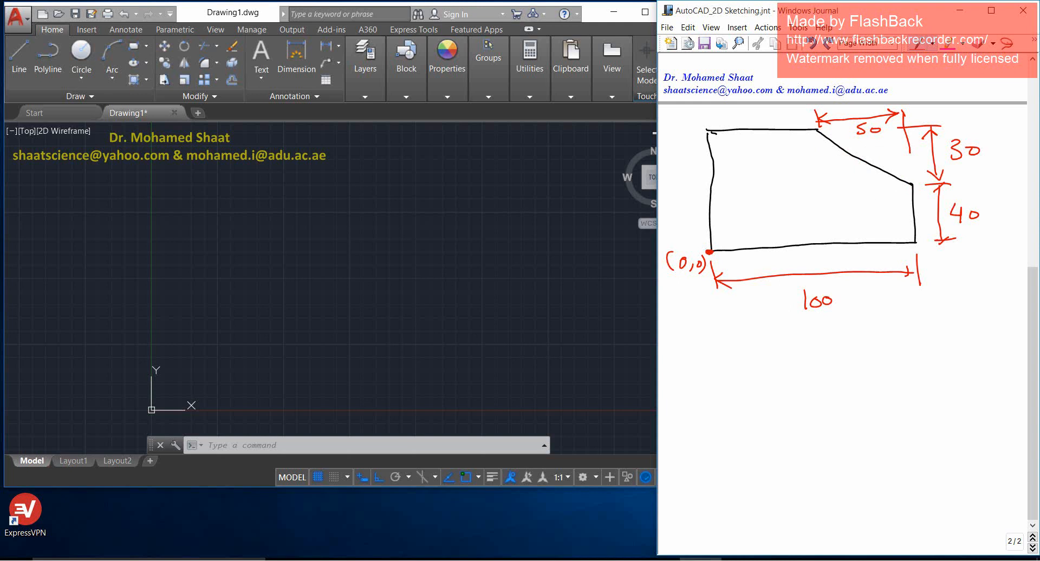
# Switch to AutoCAD and resize its window to fill the space beside the note, cancelling the stray selection window.
pyautogui.click(429, 274)
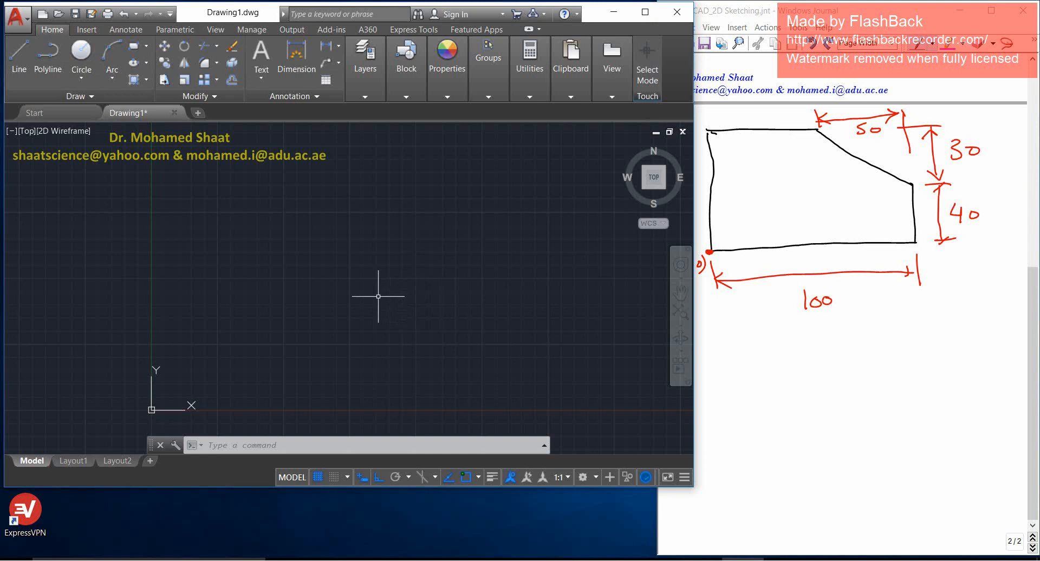
pyautogui.moveTo(387, 489); pyautogui.dragTo(384, 552)
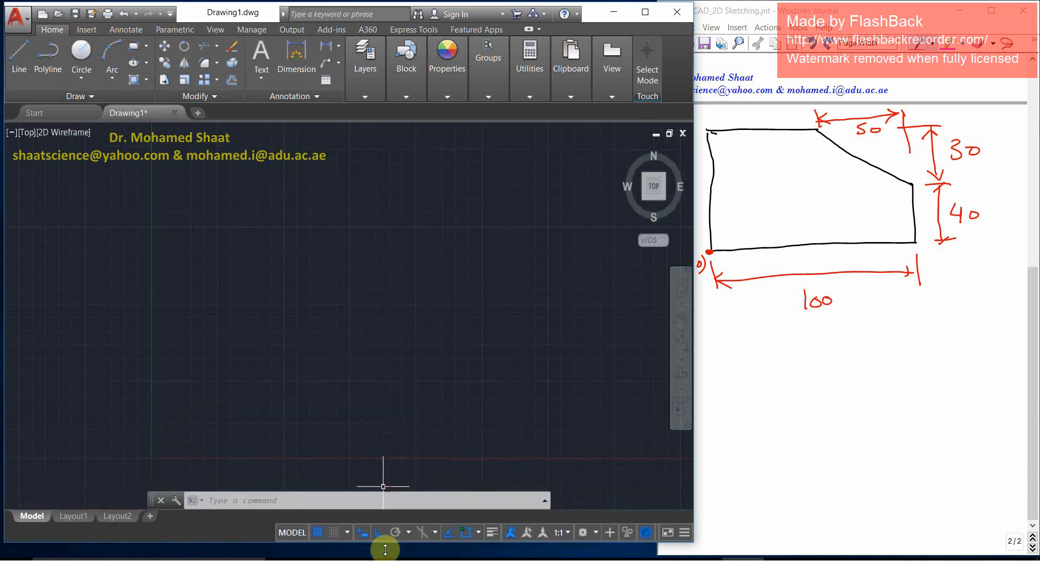
pyautogui.moveTo(694, 437)
pyautogui.mouseDown()
pyautogui.moveTo(644, 432)
pyautogui.moveTo(657, 435)
pyautogui.mouseUp()
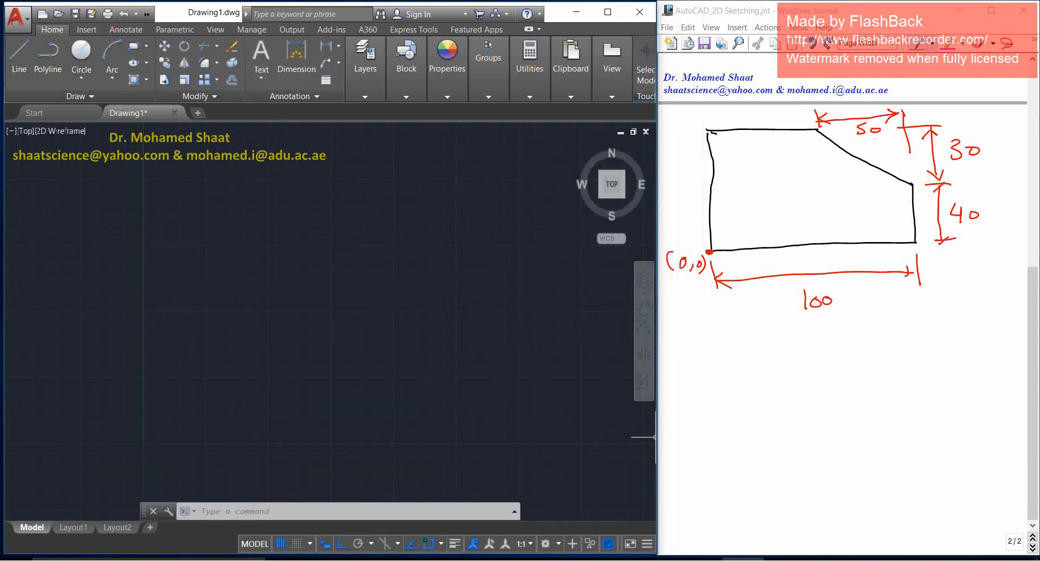
pyautogui.click(267, 357)
pyautogui.click(268, 356)
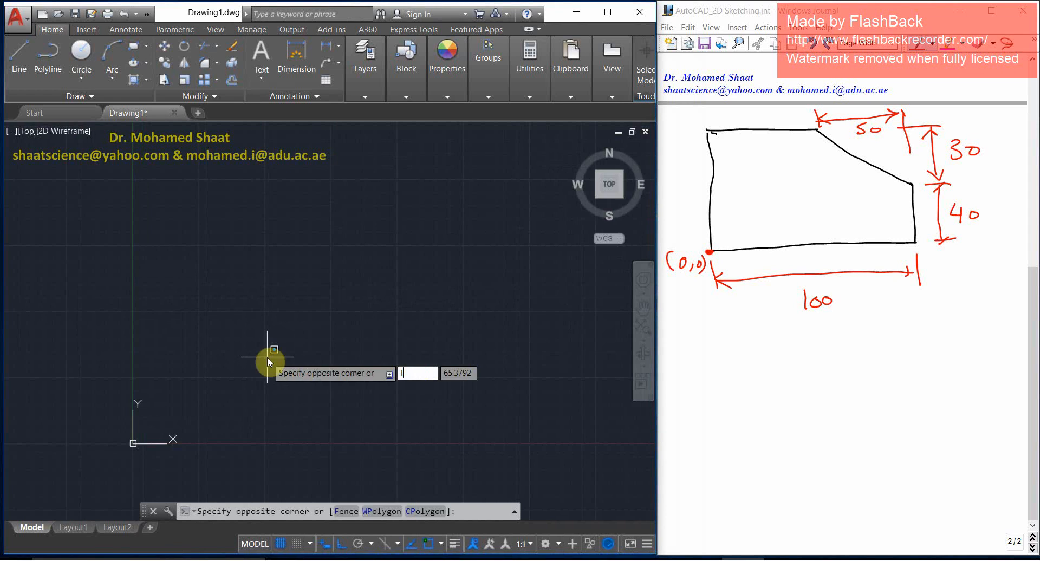
pyautogui.press('Escape')
# Start a line at the origin 0,0 and draw its first segment 100 units horizontally along positive X with Ortho on.
pyautogui.write('l')
pyautogui.press('Return')
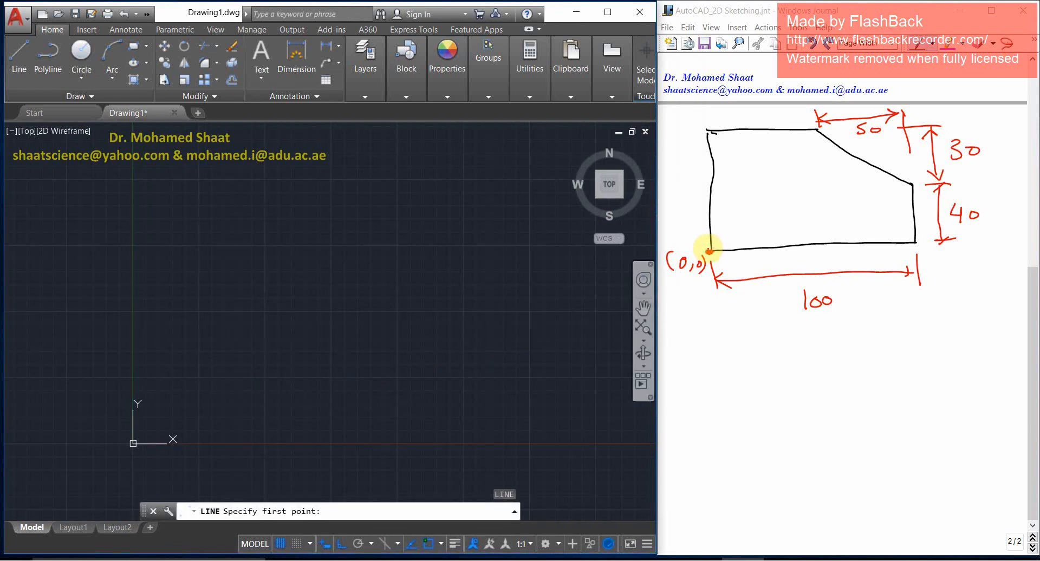
pyautogui.write('0')
pyautogui.press('Tab')
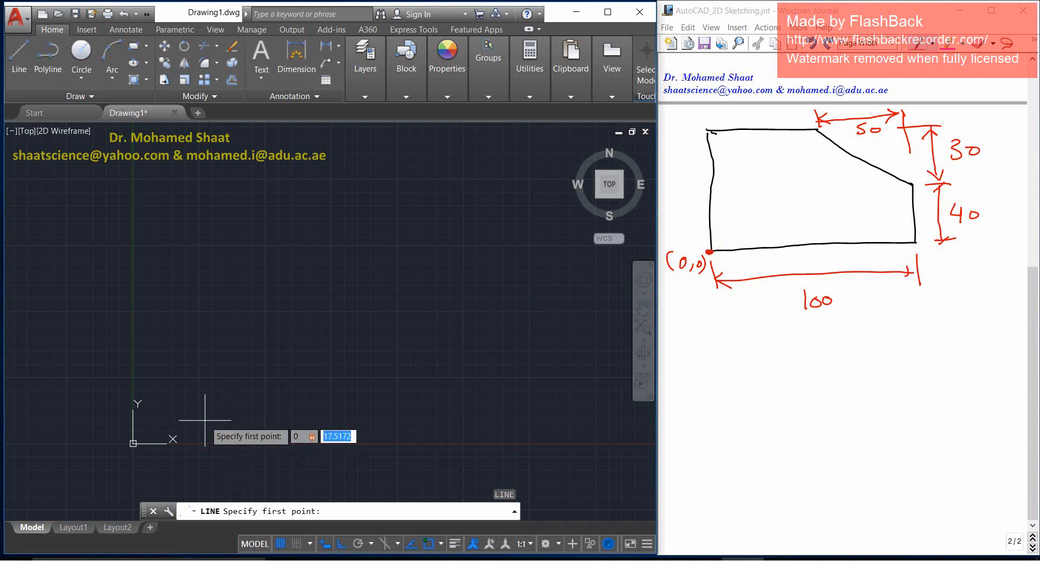
pyautogui.write('0')
pyautogui.press('Return')
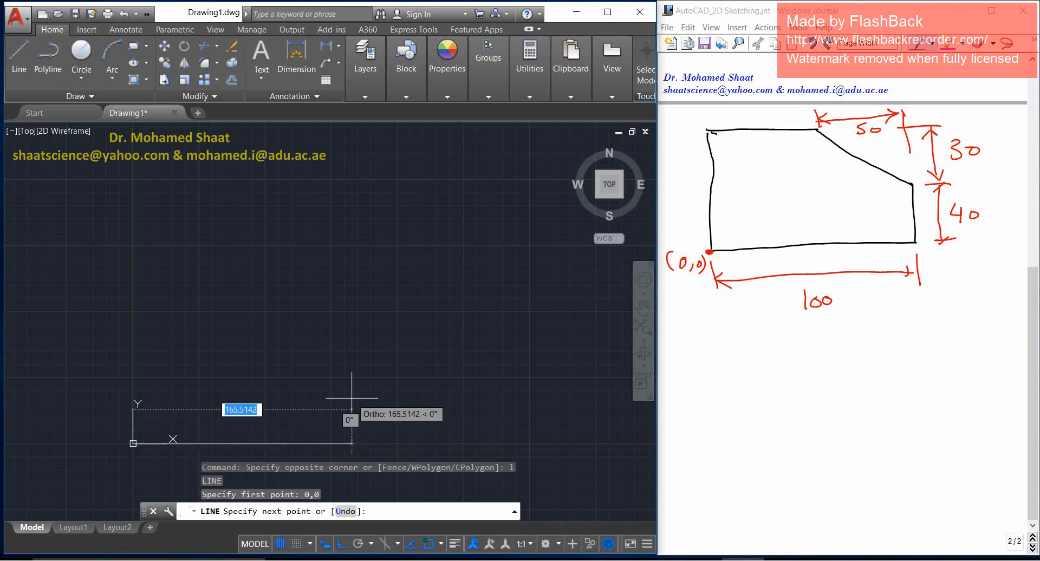
pyautogui.press('F8')
pyautogui.press('F8')
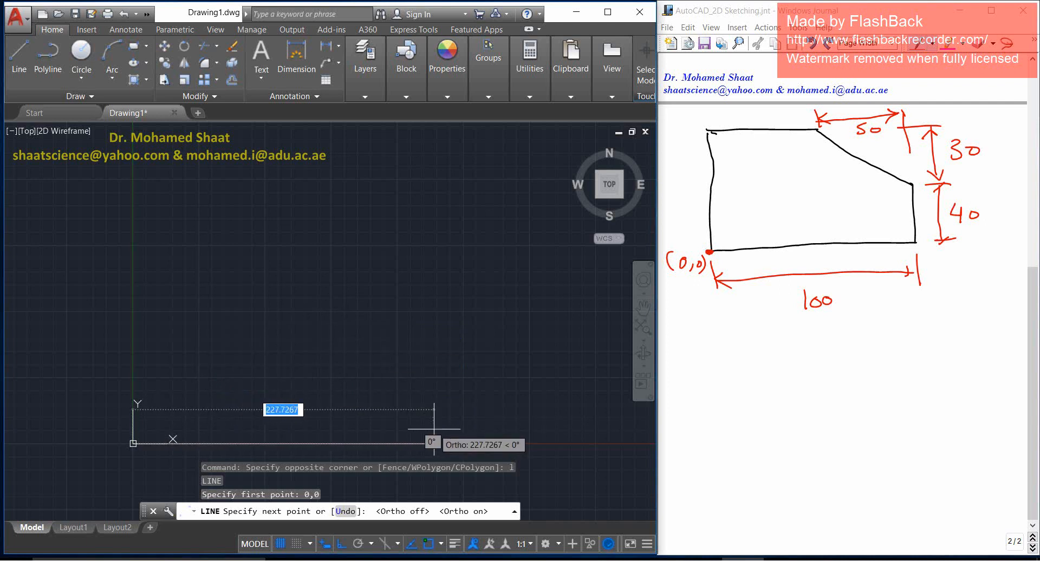
pyautogui.write('100')
pyautogui.press('Return')
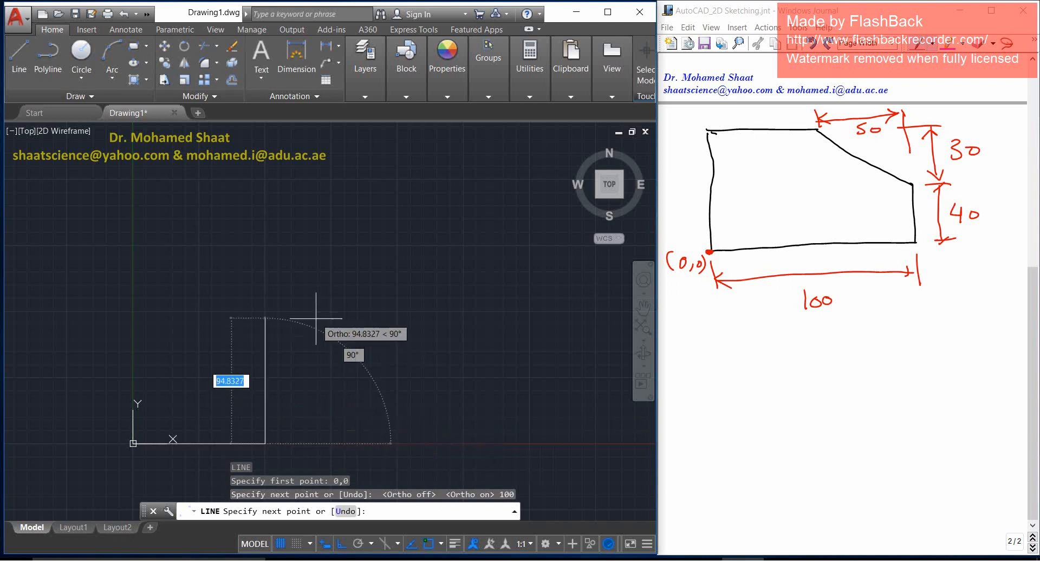
# Add a 40-unit vertical segment upward from the end of the 100-unit base and end the line.
pyautogui.write('40')
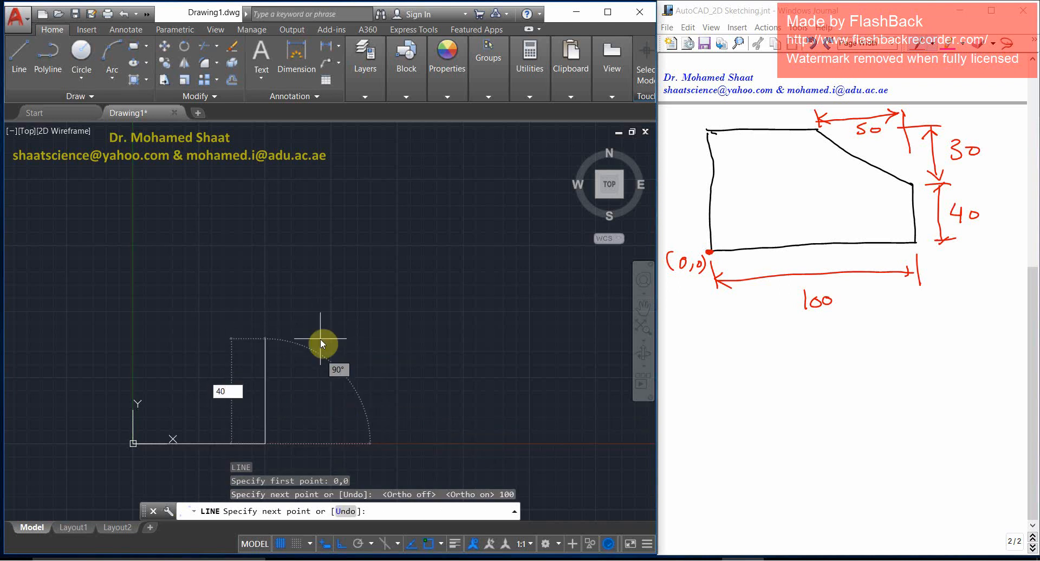
pyautogui.press('Return')
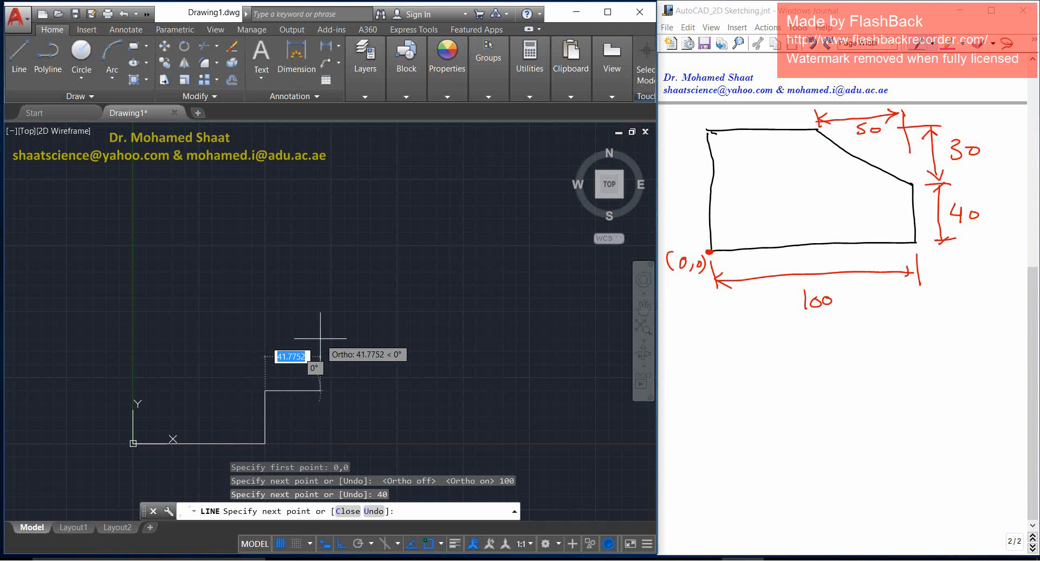
pyautogui.press('Escape')
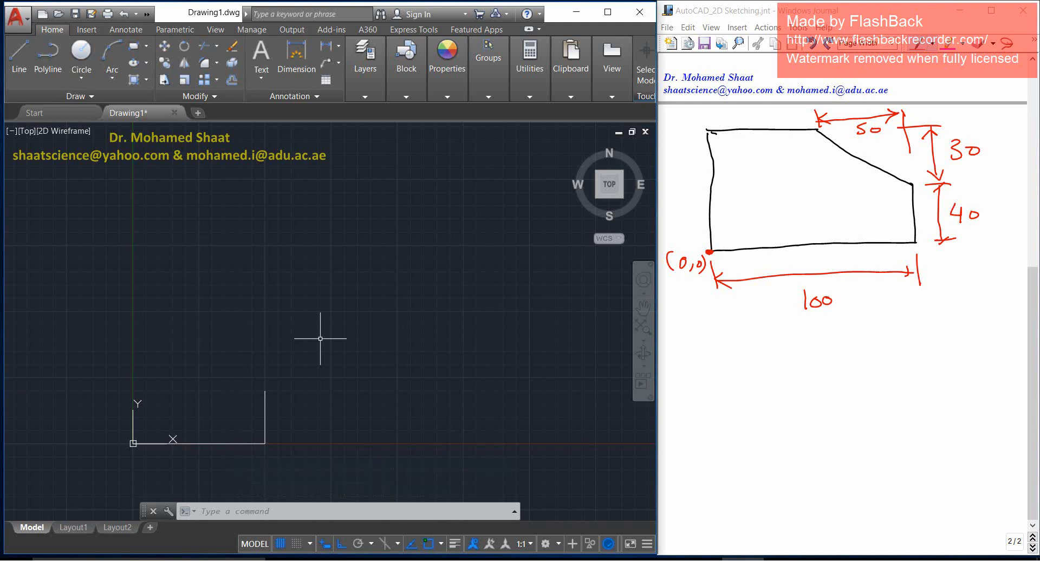
# Draw a new line from the origin, 70 units straight up and 50 units along positive X, and end it.
pyautogui.write('l')
pyautogui.press('Escape')
pyautogui.write('l')
pyautogui.press('Return')
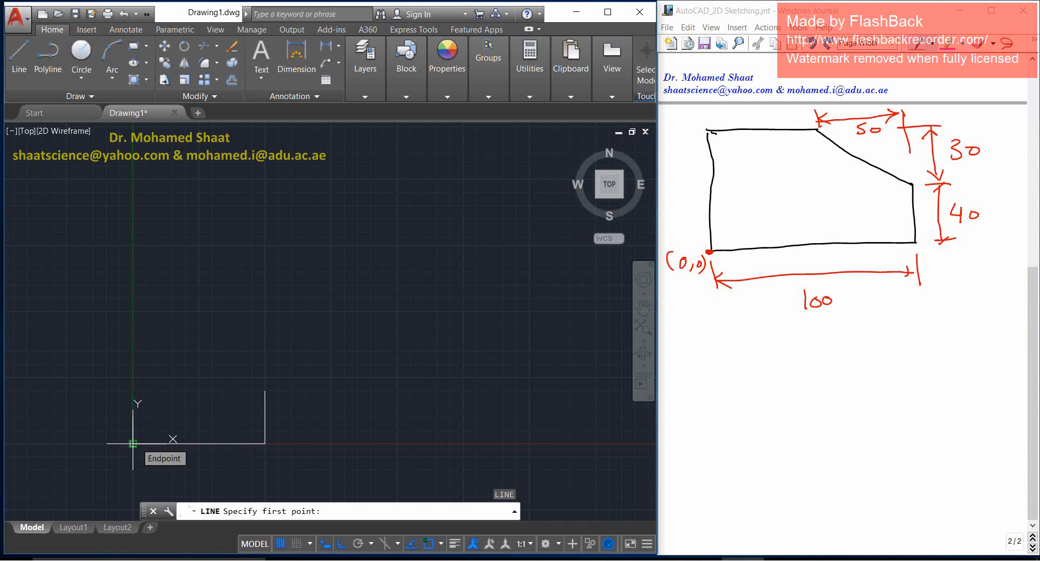
pyautogui.click(132, 444)
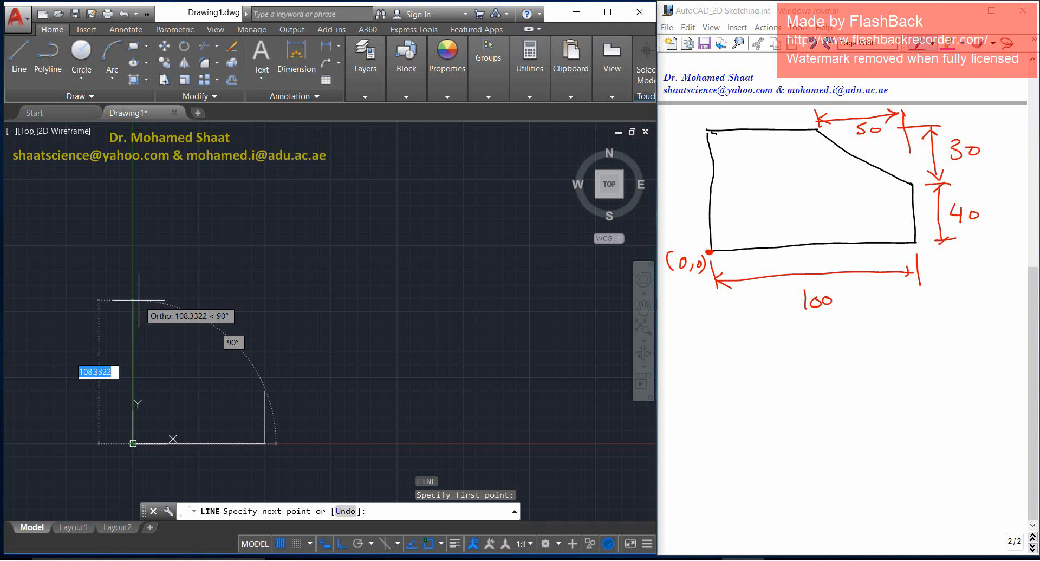
pyautogui.write('70')
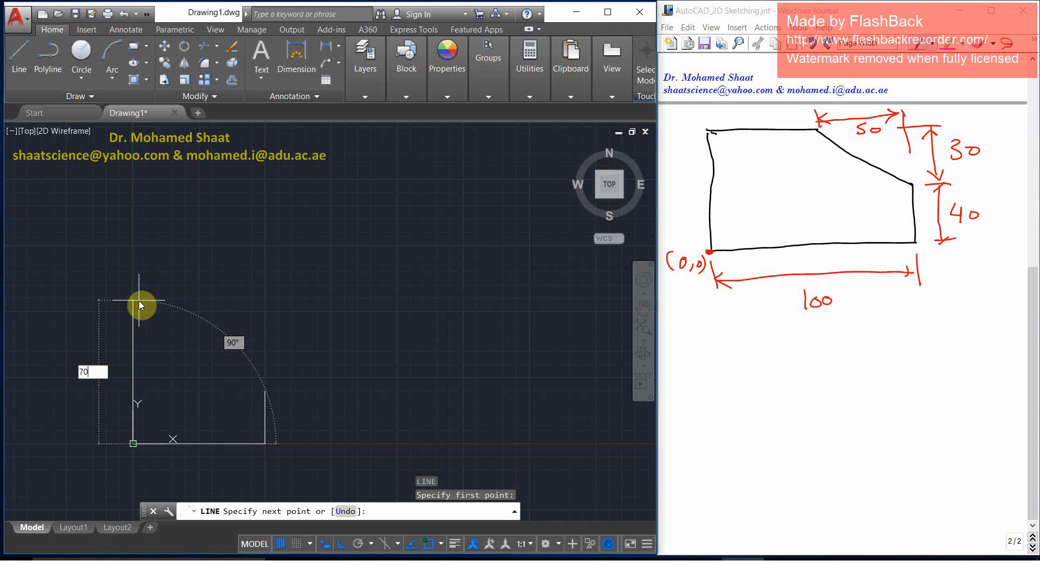
pyautogui.press('Return')
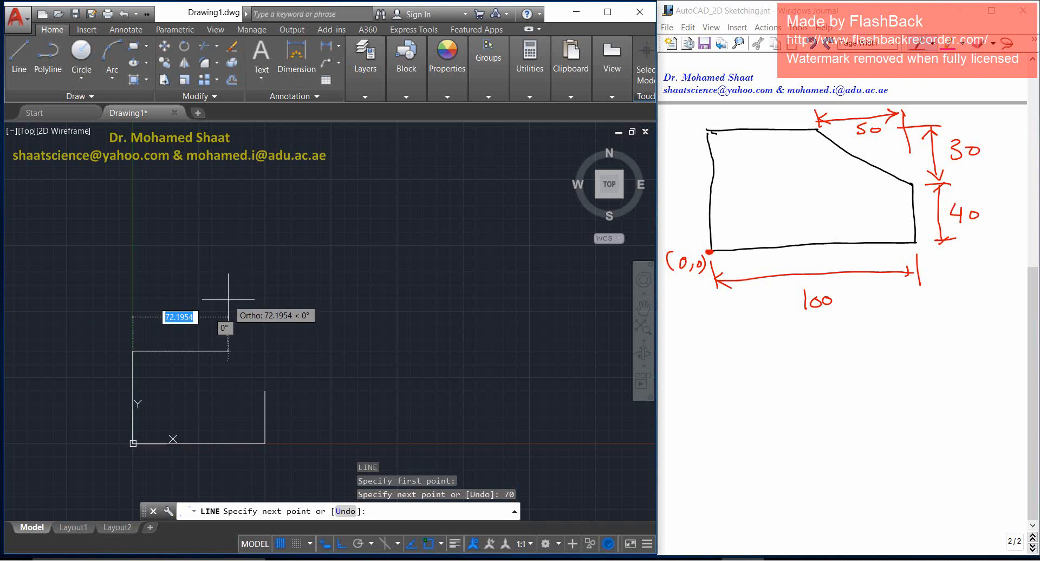
pyautogui.write('5')
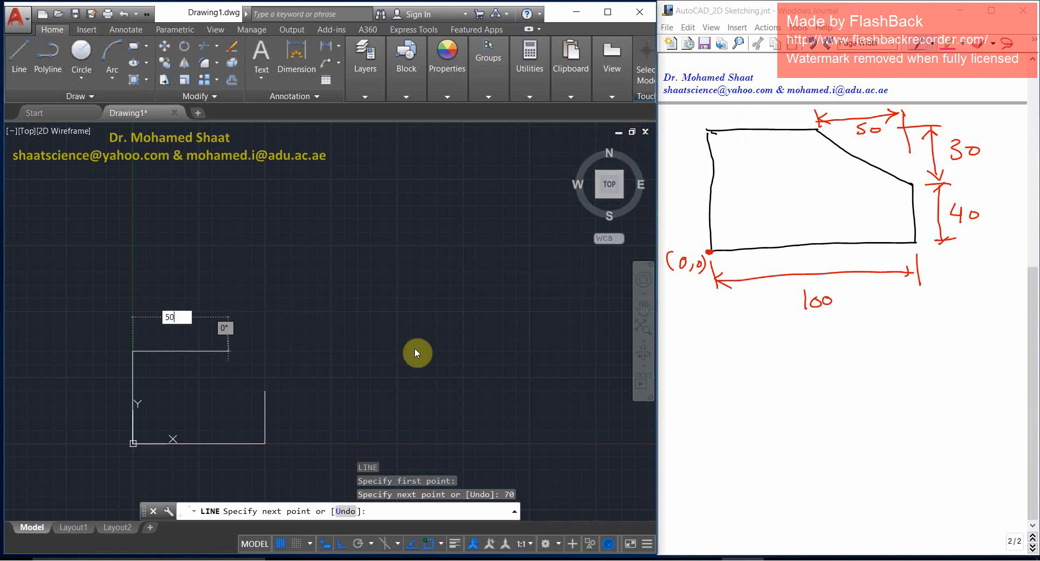
pyautogui.write('0')
pyautogui.press('Return')
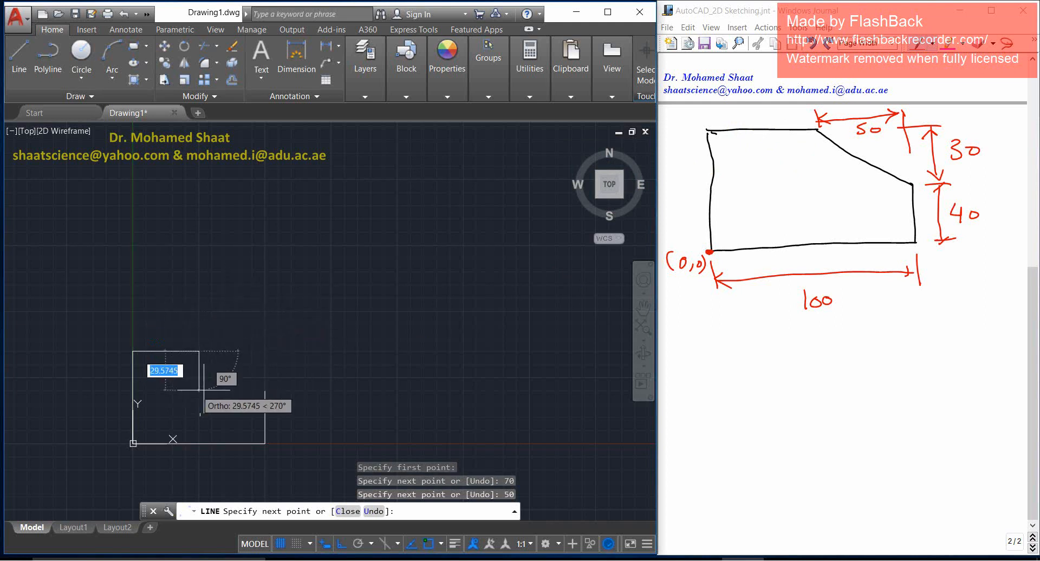
pyautogui.press('Escape')
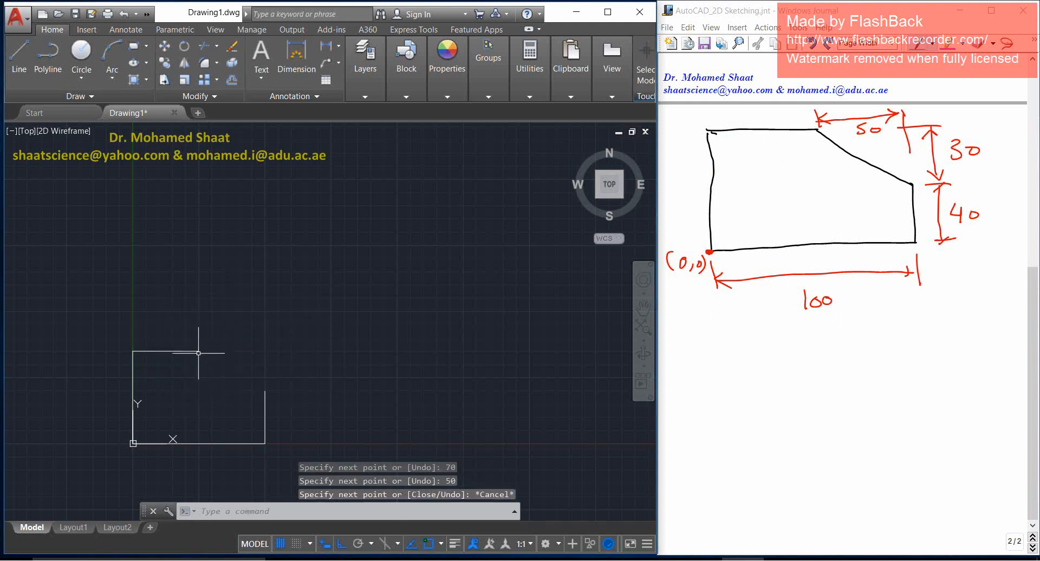
# Close the outline with Ortho off by drawing the sloping line between the open ends of the 50-unit and 40-unit sides.
pyautogui.scroll(4, 203, 348)
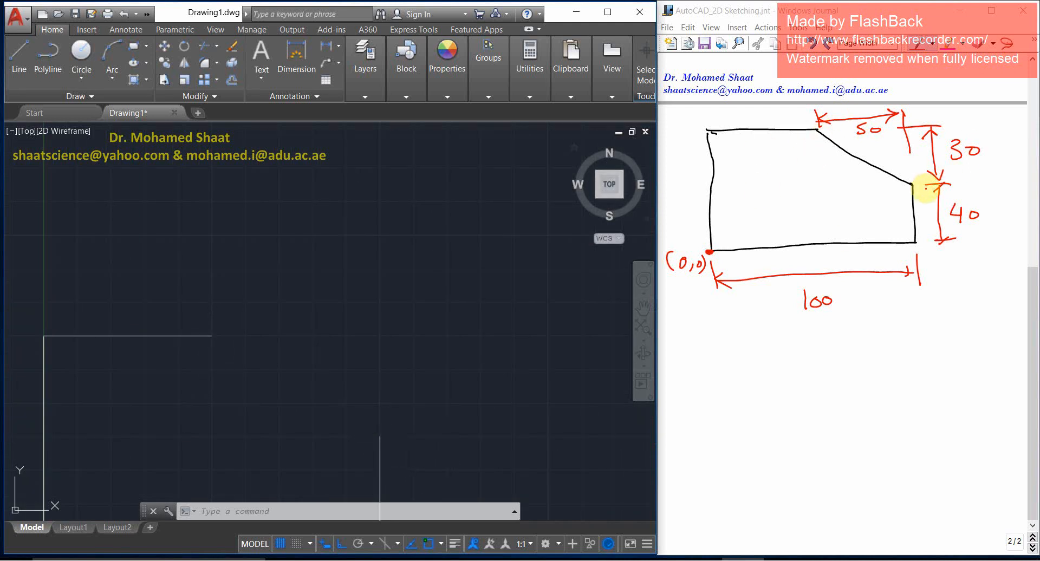
pyautogui.write('l')
pyautogui.press('Return')
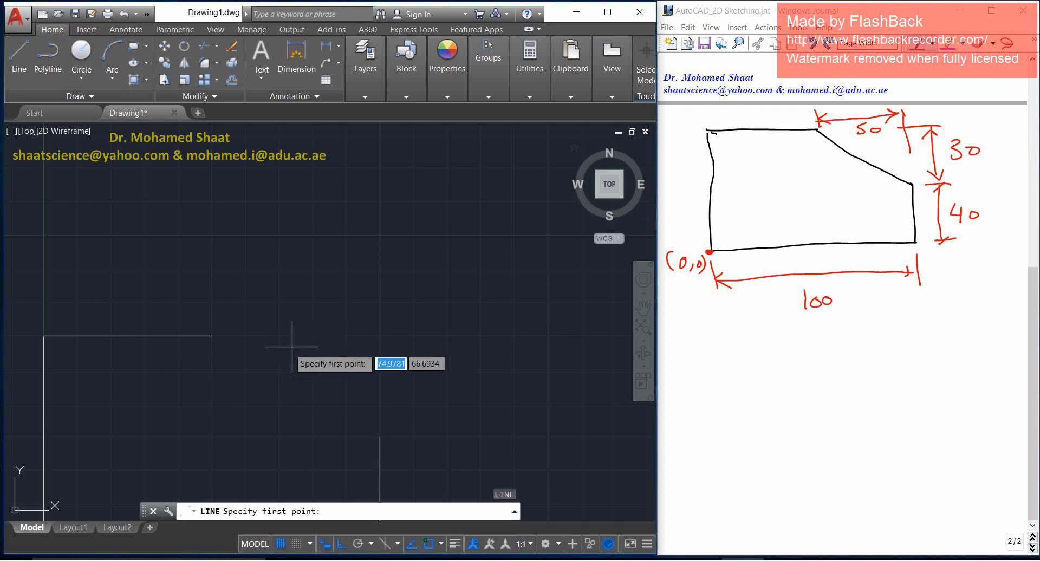
pyautogui.click(212, 336)
pyautogui.press('F8')
pyautogui.click(380, 437)
pyautogui.press('Escape')
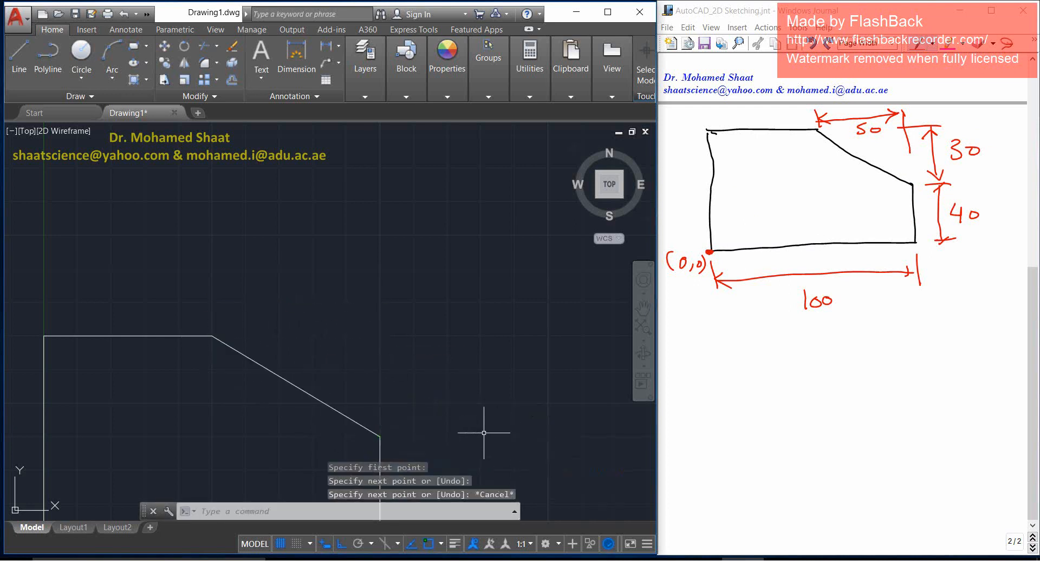
# Highlight the sloping side by selecting it, then clear the selection.
pyautogui.click(348, 352)
pyautogui.click(274, 426)
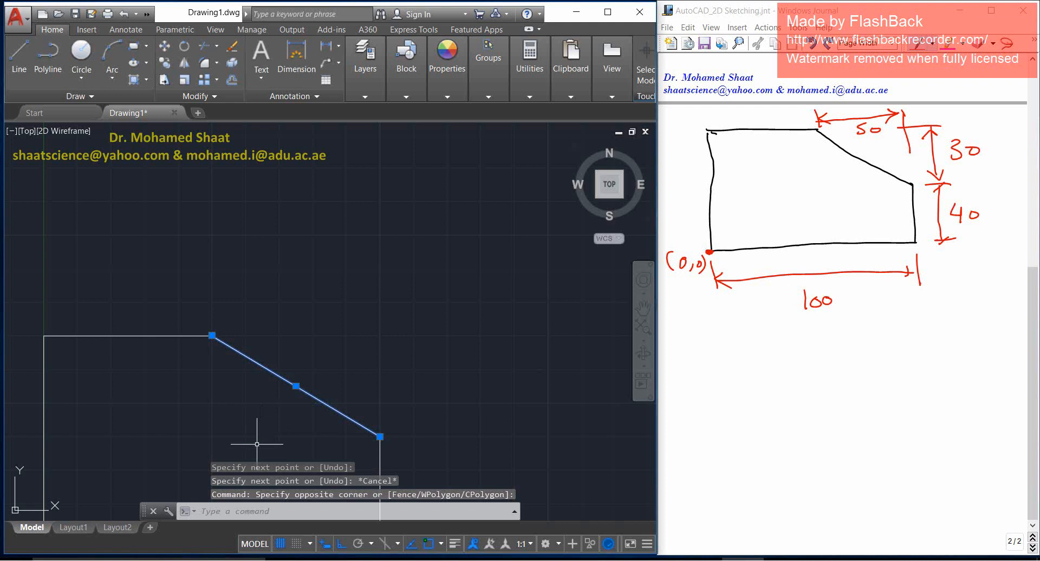
pyautogui.press('Escape')
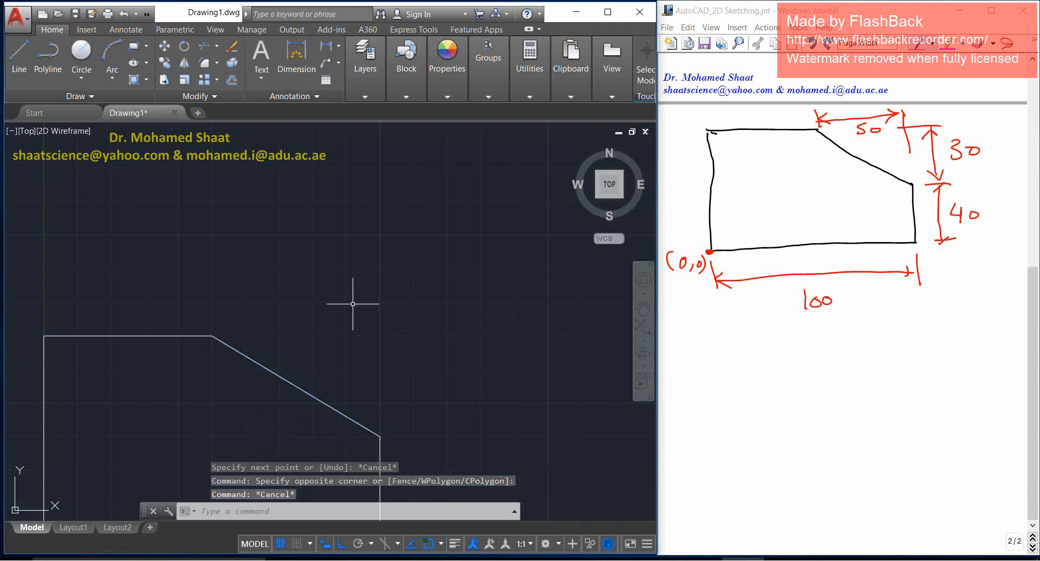
# Select all five lines of the finished outline and delete them.
pyautogui.scroll(-4, 330, 327)
pyautogui.scroll(4, 330, 326)
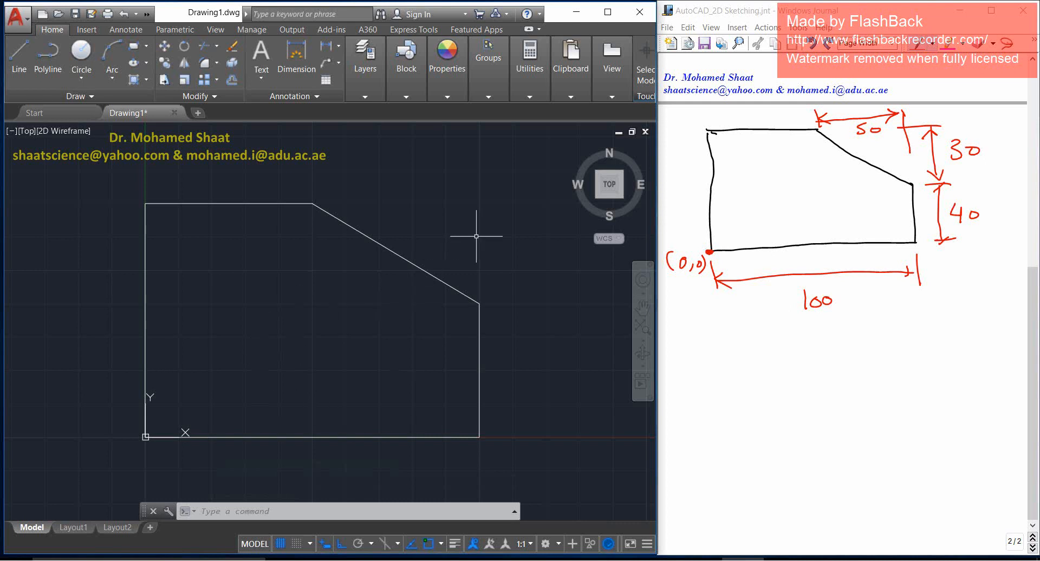
pyautogui.click(487, 171)
pyautogui.click(122, 447)
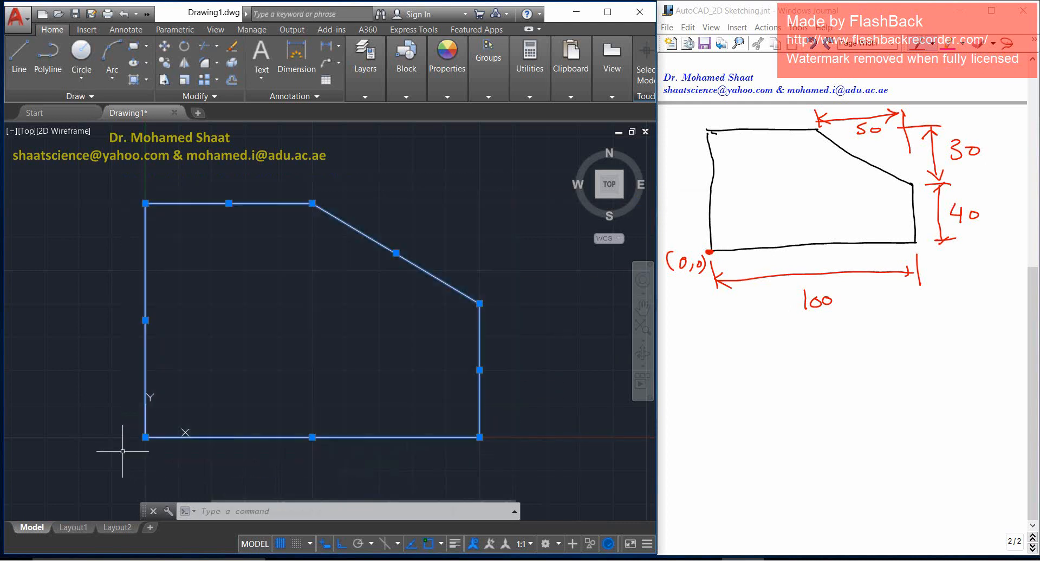
pyautogui.press('Delete')
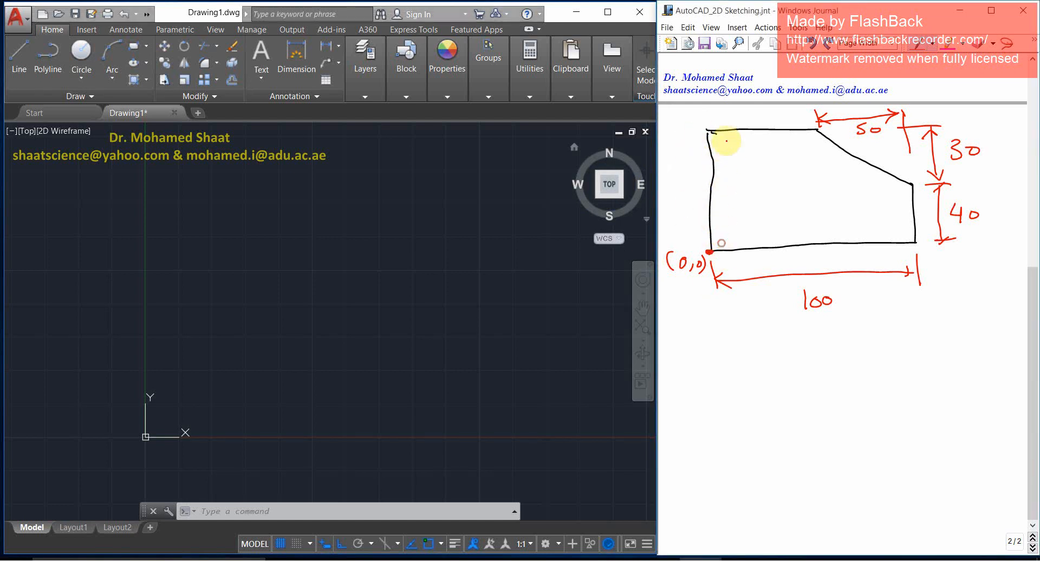
# Switch to Windows Journal and circle the sketch's left vertical side and its top side in red, undoing each circle.
pyautogui.moveTo(723, 126)
pyautogui.mouseDown()
pyautogui.moveTo(693, 123)
pyautogui.moveTo(738, 283)
pyautogui.moveTo(724, 128)
pyautogui.mouseUp()
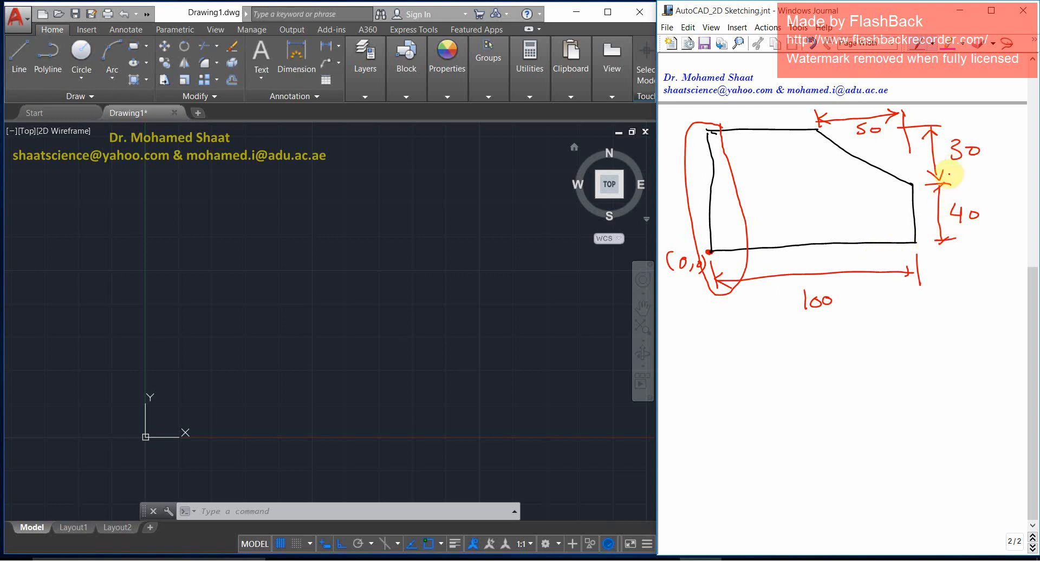
pyautogui.hotkey('ctrl', 'z')
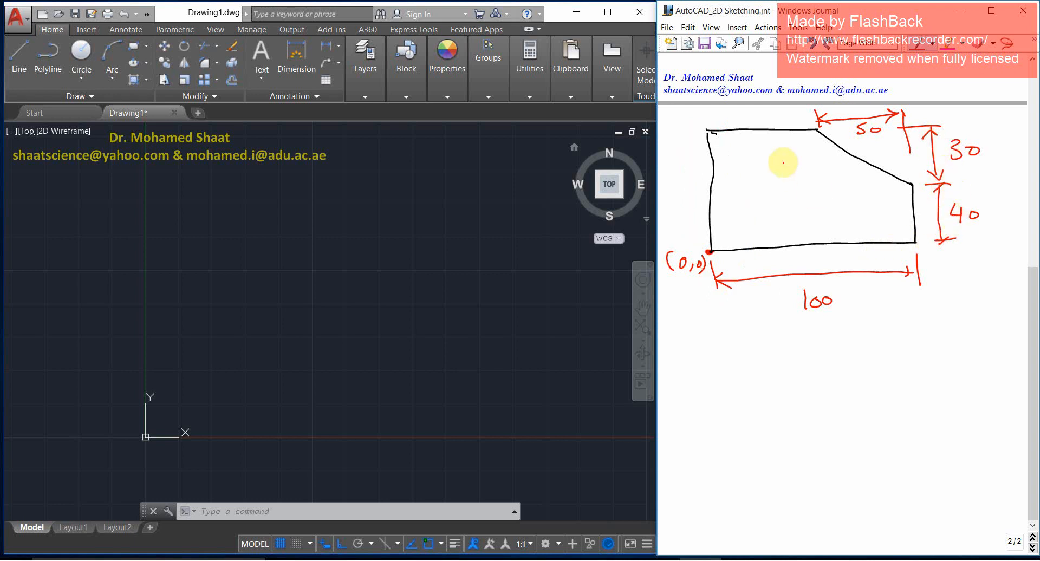
pyautogui.moveTo(821, 144)
pyautogui.mouseDown()
pyautogui.moveTo(696, 137)
pyautogui.moveTo(811, 119)
pyautogui.moveTo(821, 143)
pyautogui.mouseUp()
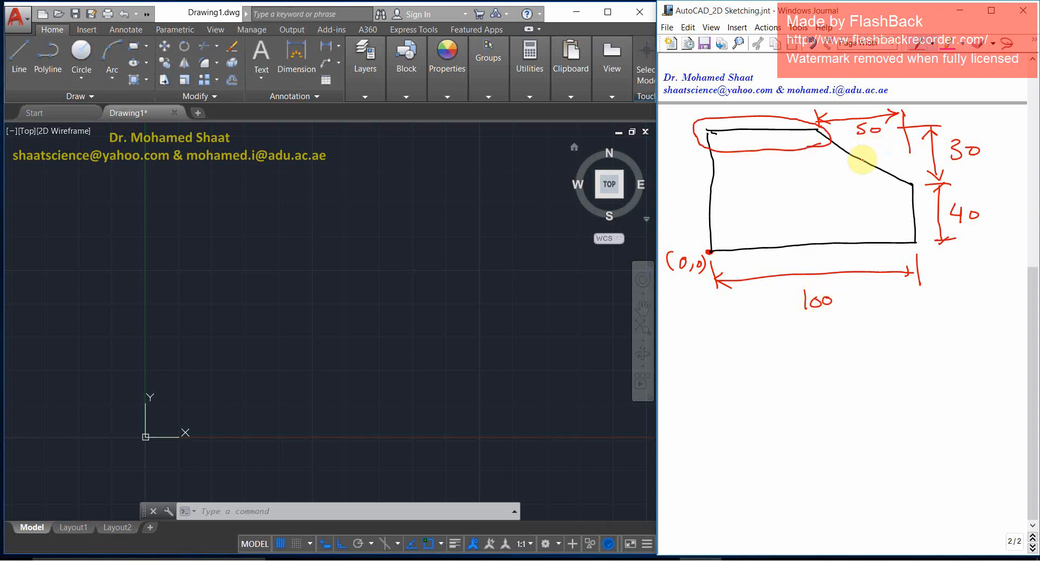
pyautogui.hotkey('ctrl', 'z')
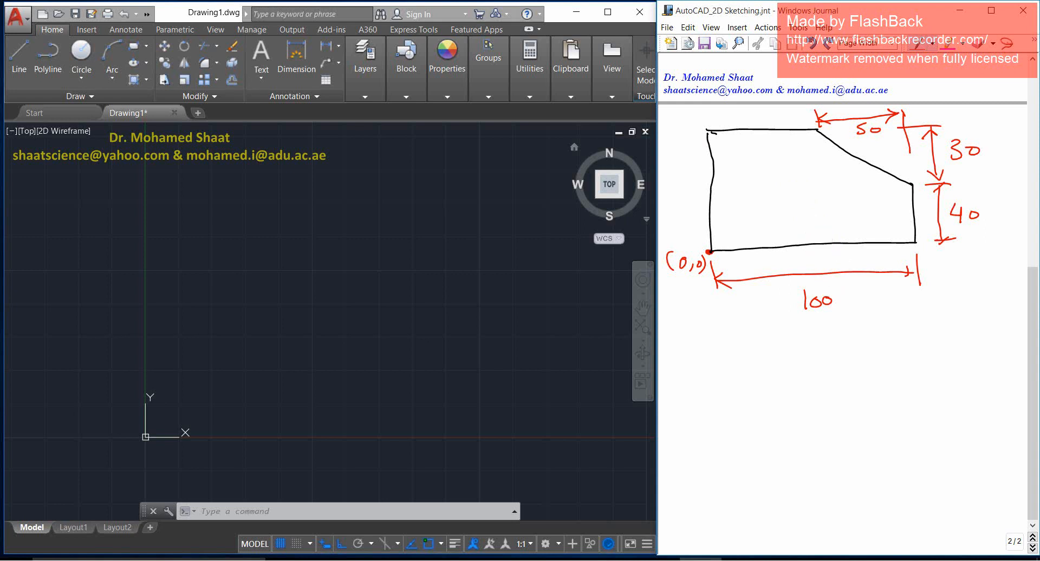
# Mark the sloping side's endpoints and the 30 dimension in red, then undo these marks except the lower endpoint dot.
pyautogui.click(911, 184)
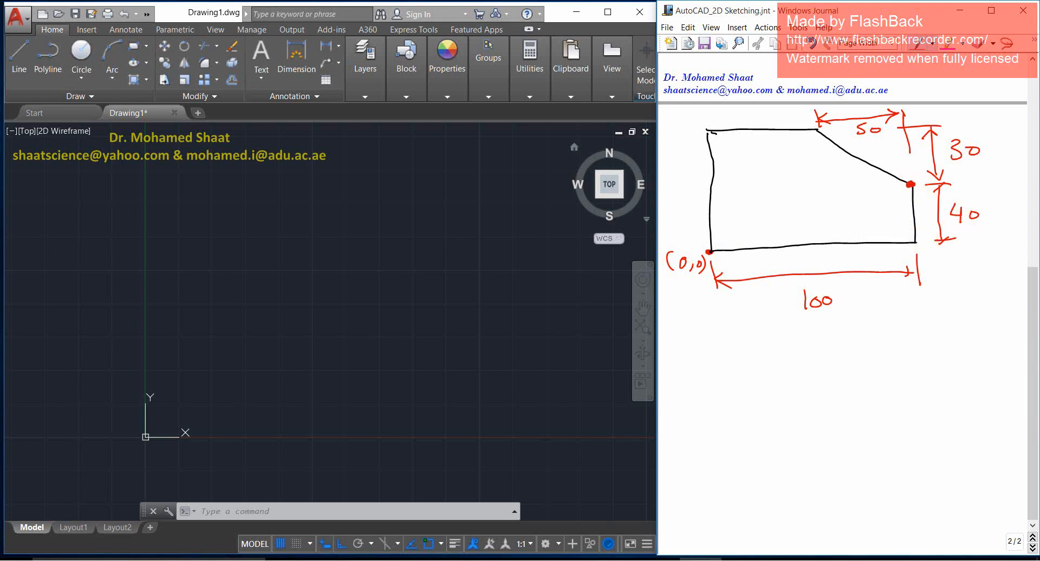
pyautogui.click(814, 129)
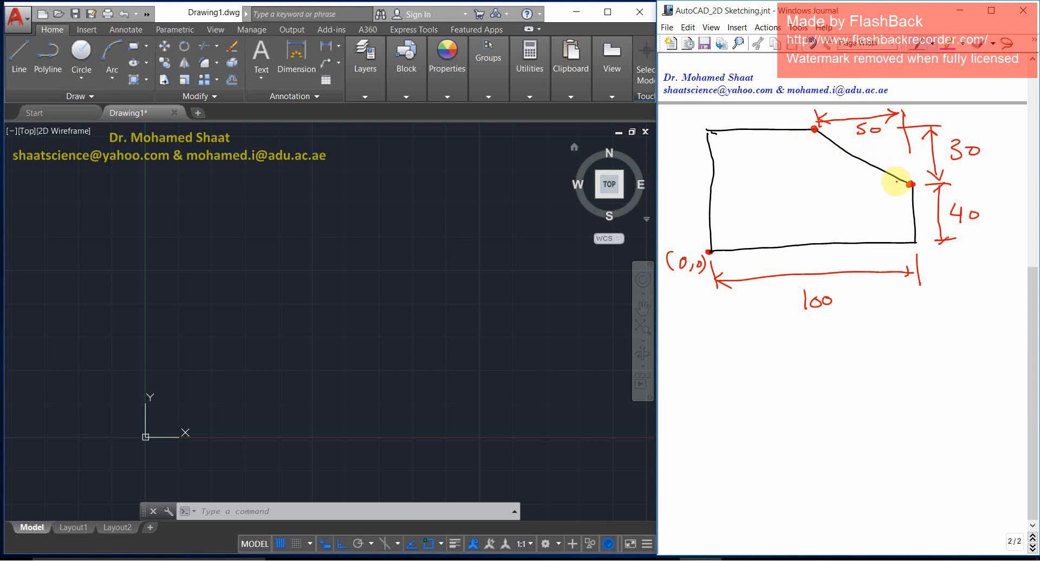
pyautogui.moveTo(960, 178)
pyautogui.mouseDown()
pyautogui.moveTo(979, 155)
pyautogui.moveTo(935, 122)
pyautogui.moveTo(936, 179)
pyautogui.mouseUp()
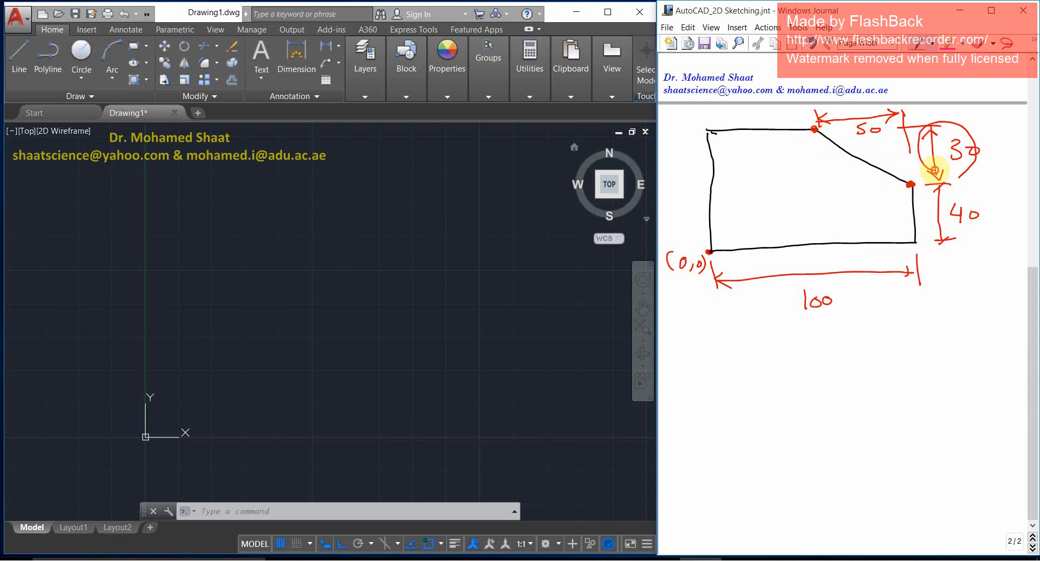
pyautogui.hotkey('ctrl', 'z')
pyautogui.hotkey('ctrl', 'z')
pyautogui.hotkey('ctrl', 'z')
pyautogui.hotkey('ctrl', 'z')
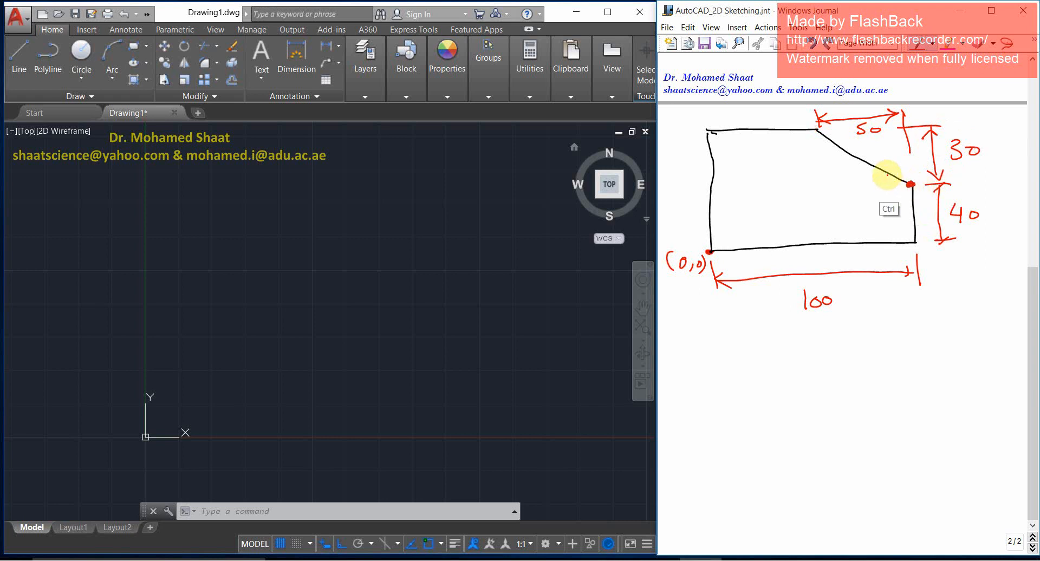
# Change the pen to green and cross out the 30 and 50 dimensions on the sketch.
pyautogui.click(933, 43)
pyautogui.click(913, 74)
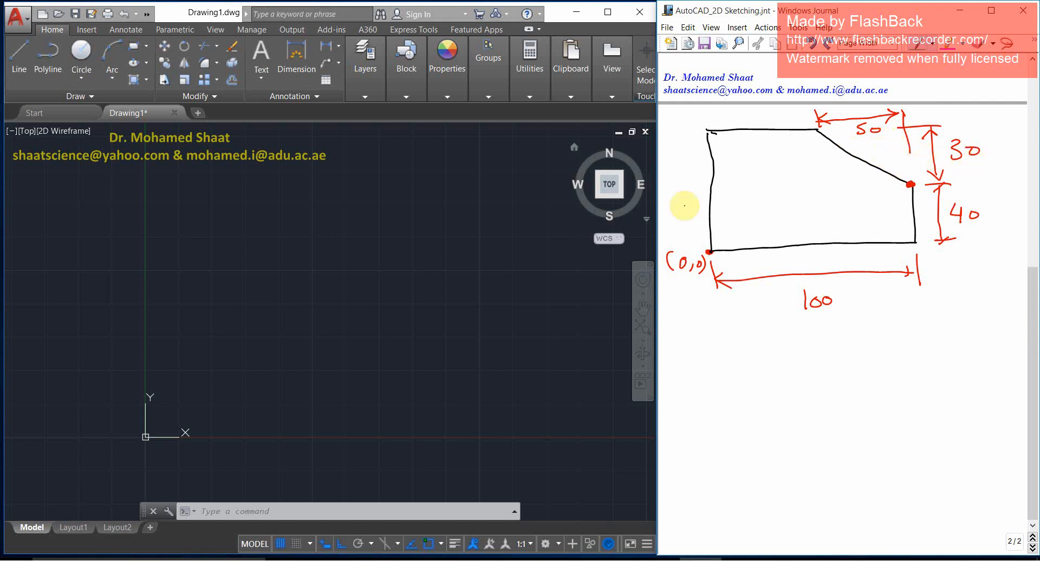
pyautogui.moveTo(961, 141); pyautogui.dragTo(913, 161)
pyautogui.moveTo(916, 141); pyautogui.dragTo(947, 159)
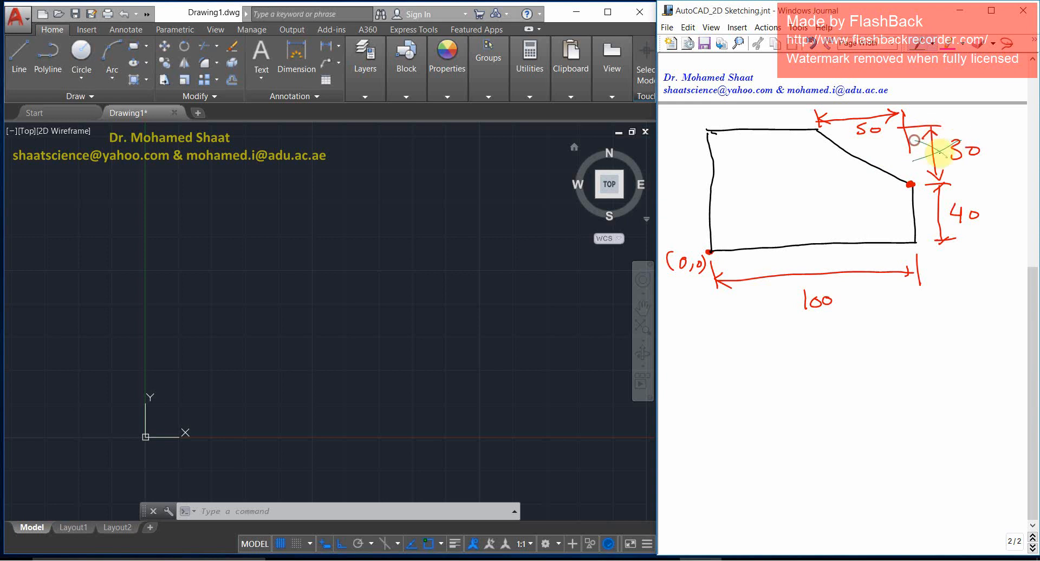
pyautogui.moveTo(893, 104); pyautogui.dragTo(856, 128)
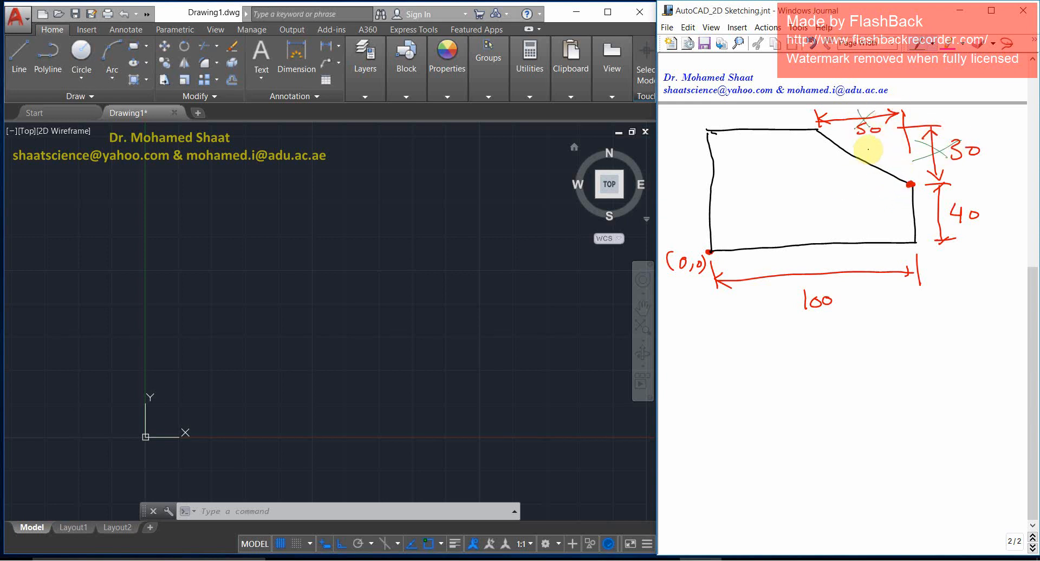
# Write the sloping side's length formula √(30²+50²) in green beside that side.
pyautogui.moveTo(862, 147)
pyautogui.mouseDown()
pyautogui.moveTo(887, 141)
pyautogui.moveTo(869, 156)
pyautogui.mouseUp()
pyautogui.moveTo(878, 152); pyautogui.dragTo(895, 151)
pyautogui.moveTo(892, 148); pyautogui.dragTo(895, 156)
pyautogui.moveTo(903, 147); pyautogui.dragTo(904, 146)
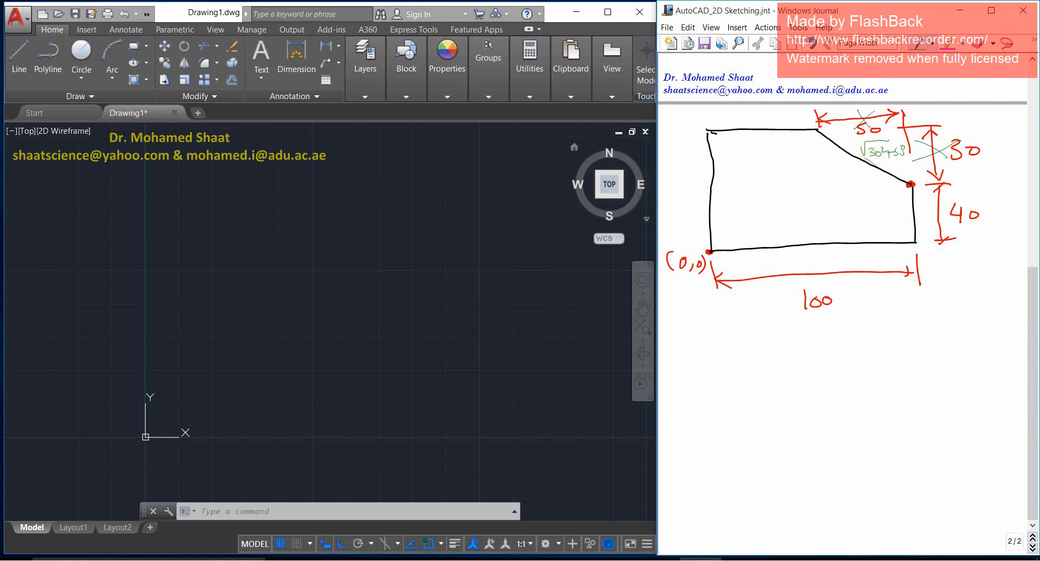
# Sketch the sloping side's right triangle and its angle θ in green, and write tan⁻¹(30/50) = θ beside it.
pyautogui.moveTo(818, 130)
pyautogui.mouseDown()
pyautogui.moveTo(893, 128)
pyautogui.moveTo(903, 174)
pyautogui.moveTo(859, 189)
pyautogui.moveTo(893, 181)
pyautogui.moveTo(860, 180)
pyautogui.mouseUp()
pyautogui.moveTo(854, 183); pyautogui.dragTo(805, 182)
pyautogui.moveTo(812, 179)
pyautogui.mouseDown()
pyautogui.moveTo(828, 171)
pyautogui.moveTo(836, 186)
pyautogui.moveTo(847, 165)
pyautogui.mouseUp()
pyautogui.moveTo(836, 175)
pyautogui.mouseDown()
pyautogui.moveTo(850, 174)
pyautogui.moveTo(835, 184)
pyautogui.mouseUp()
pyautogui.moveTo(836, 176); pyautogui.dragTo(841, 178)
pyautogui.moveTo(845, 173); pyautogui.dragTo(846, 184)
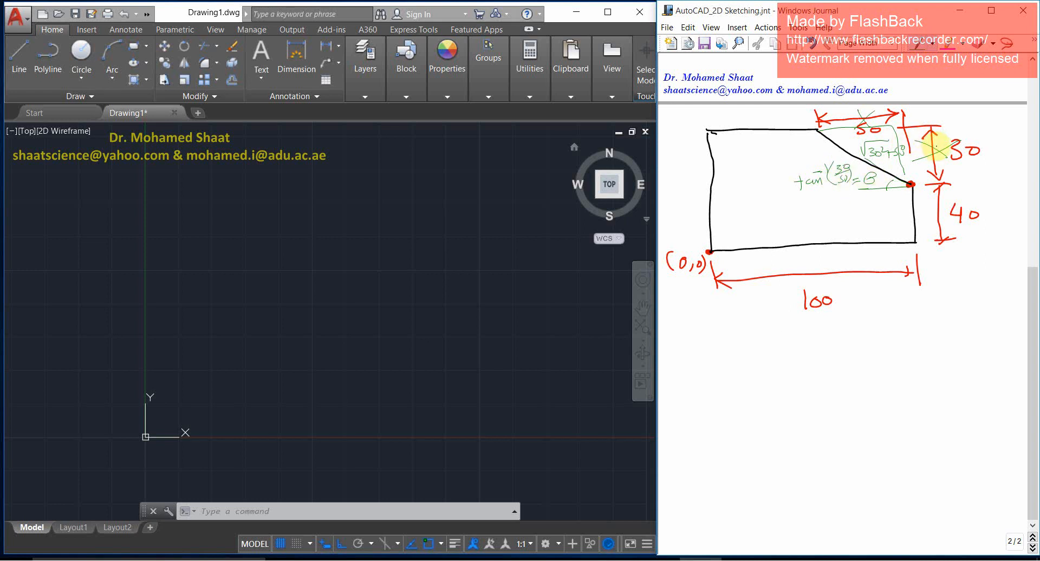
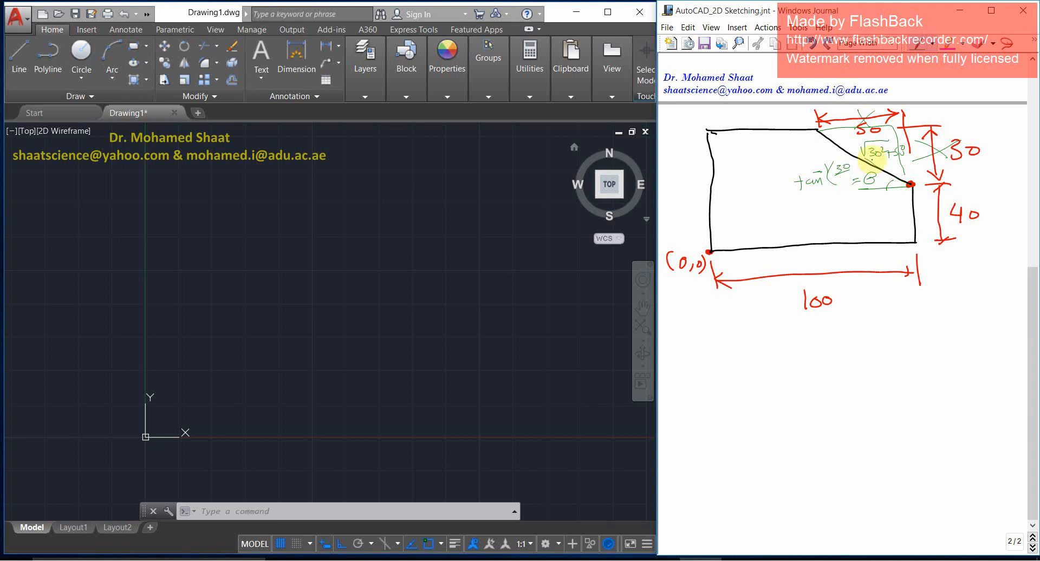
# Undo all the green marks: the angle formula, the triangle, the length formula and the crosses over the dimensions.
pyautogui.hotkey('ctrl', 'z')
pyautogui.hotkey('ctrl', 'z')
pyautogui.hotkey('ctrl', 'z')
pyautogui.hotkey('ctrl', 'z')
pyautogui.hotkey('ctrl', 'z')
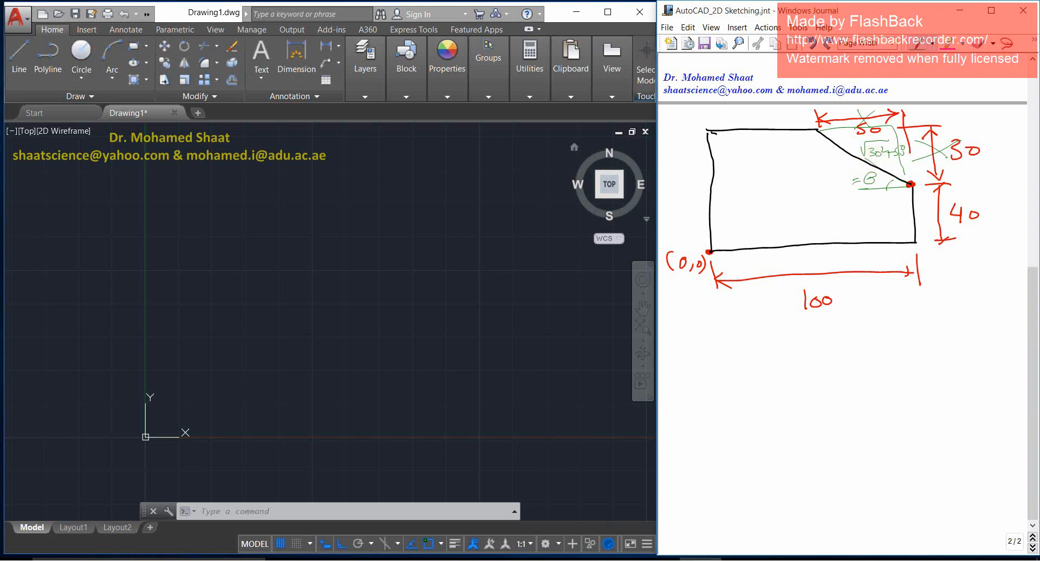
pyautogui.hotkey('ctrl', 'z')
pyautogui.hotkey('ctrl', 'z')
pyautogui.hotkey('ctrl', 'z')
pyautogui.hotkey('ctrl', 'z')
pyautogui.hotkey('ctrl', 'z')
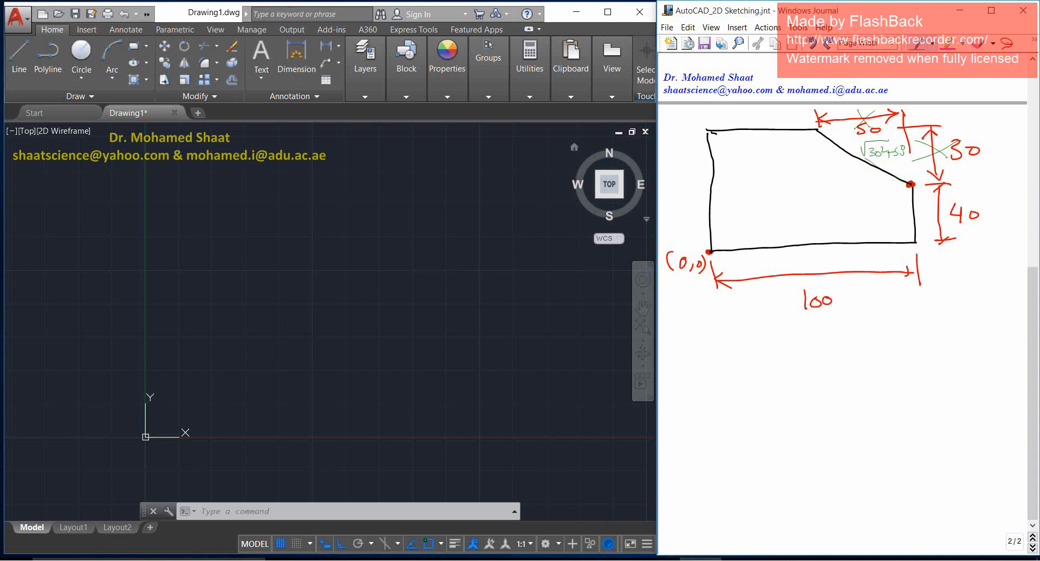
pyautogui.hotkey('ctrl', 'z')
pyautogui.hotkey('ctrl', 'z')
pyautogui.hotkey('ctrl', 'z')
pyautogui.hotkey('ctrl', 'z')
pyautogui.hotkey('ctrl', 'z')
pyautogui.hotkey('ctrl', 'z')
pyautogui.hotkey('ctrl', 'z')
pyautogui.hotkey('ctrl', 'z')
pyautogui.hotkey('ctrl', 'z')
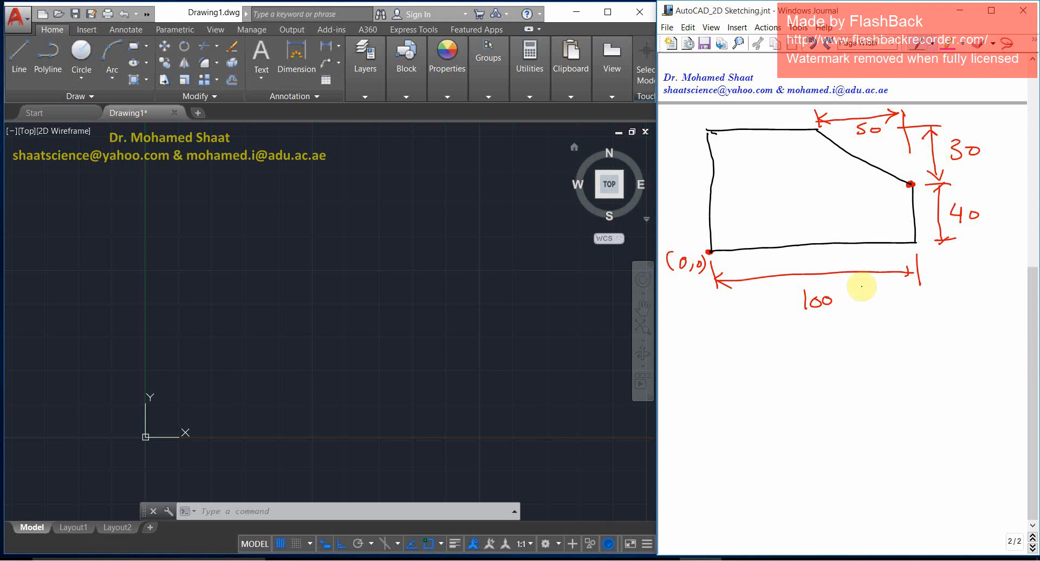
# Circle the 30 and 50 dimensions in green on the sketch, and undo both circles.
pyautogui.moveTo(939, 159)
pyautogui.mouseDown()
pyautogui.moveTo(979, 145)
pyautogui.moveTo(944, 163)
pyautogui.mouseUp()
pyautogui.moveTo(855, 116); pyautogui.dragTo(829, 129)
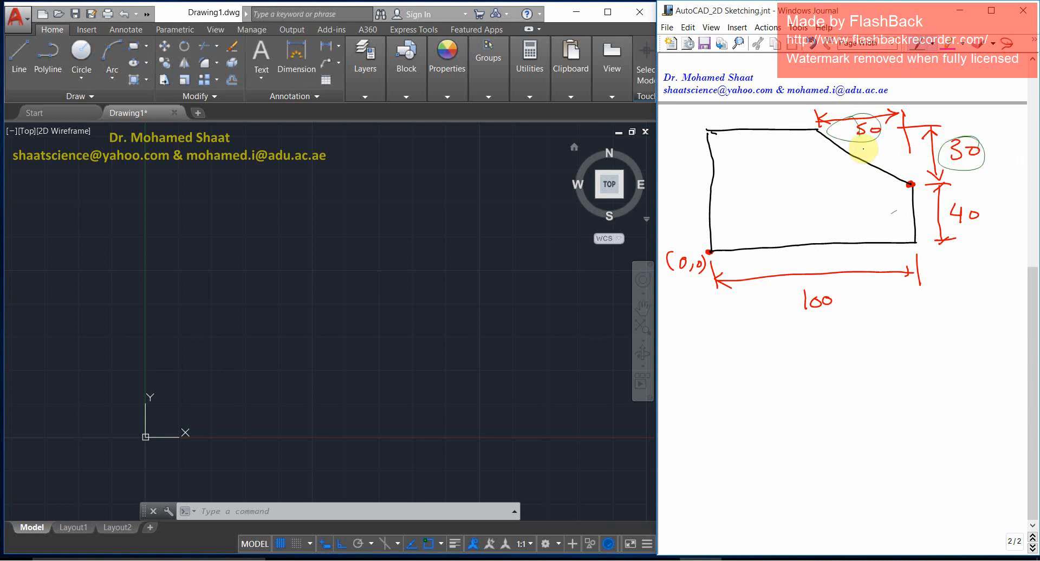
pyautogui.hotkey('ctrl', 'z')
pyautogui.hotkey('ctrl', 'z')
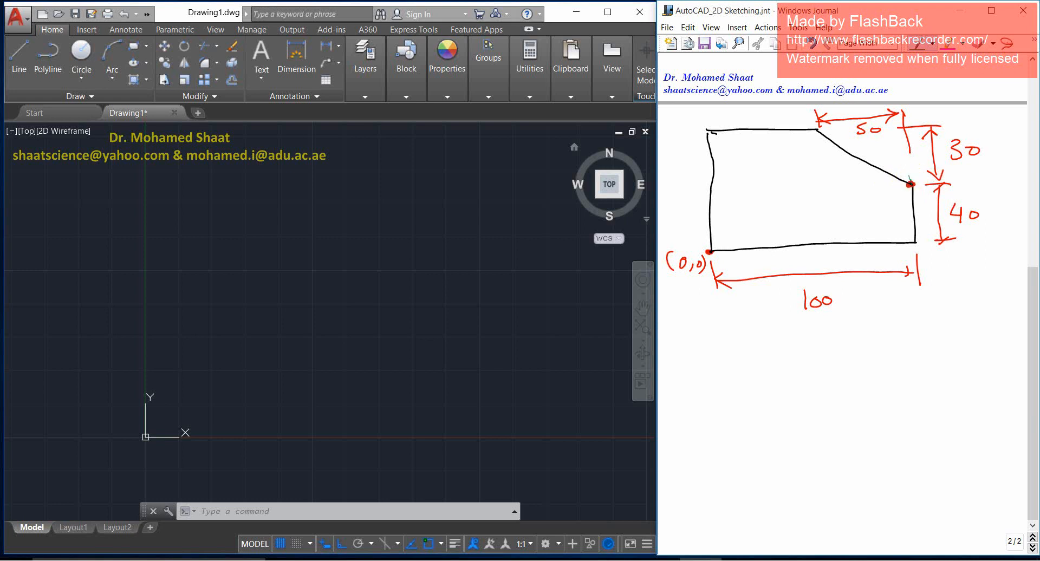
# Sketch green construction lines 30 up and 50 left, mark their end point, join it to the 40 side, and cross out the construction lines.
pyautogui.moveTo(911, 183); pyautogui.dragTo(904, 150)
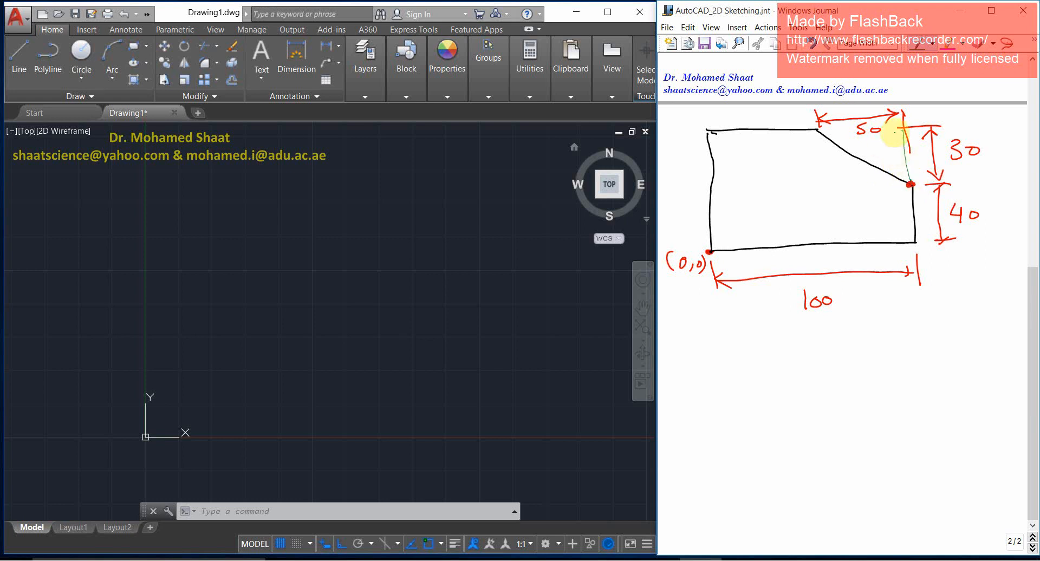
pyautogui.moveTo(901, 129); pyautogui.dragTo(819, 132)
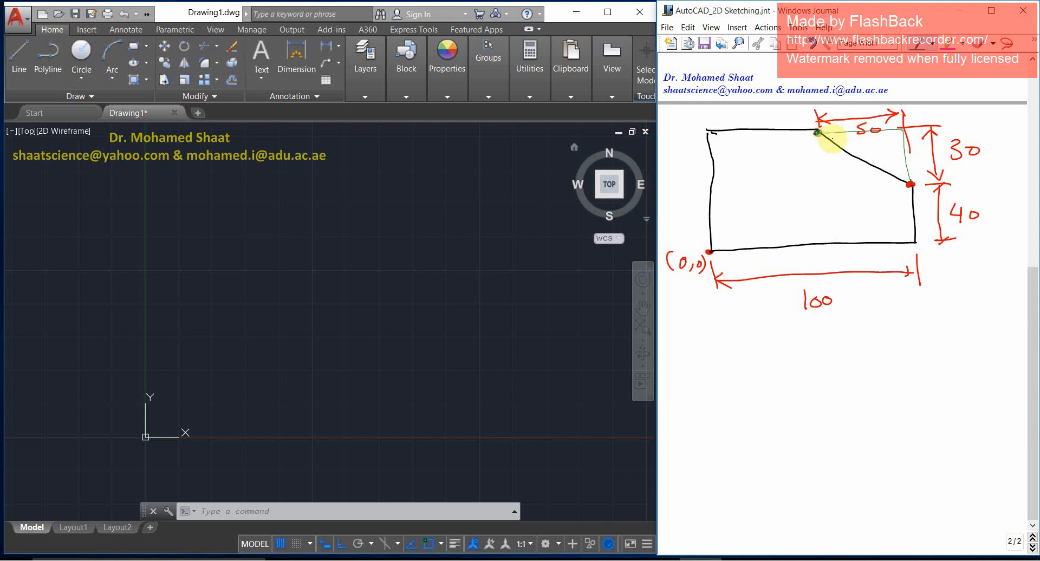
pyautogui.moveTo(818, 132); pyautogui.dragTo(910, 182)
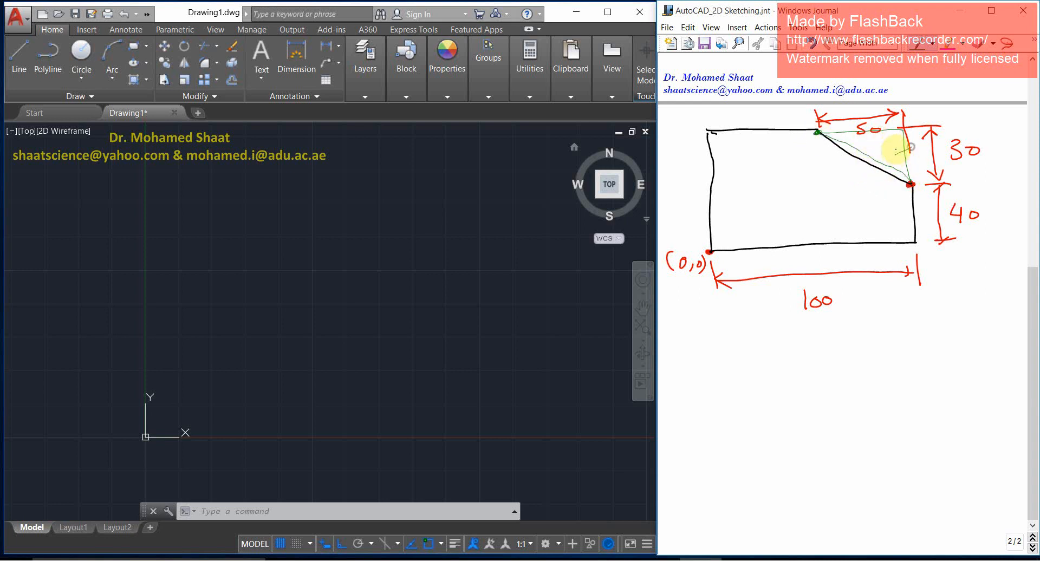
pyautogui.moveTo(895, 145); pyautogui.dragTo(909, 157)
pyautogui.moveTo(909, 145)
pyautogui.mouseDown()
pyautogui.moveTo(895, 156)
pyautogui.moveTo(868, 138)
pyautogui.mouseUp()
pyautogui.moveTo(870, 124); pyautogui.dragTo(885, 142)
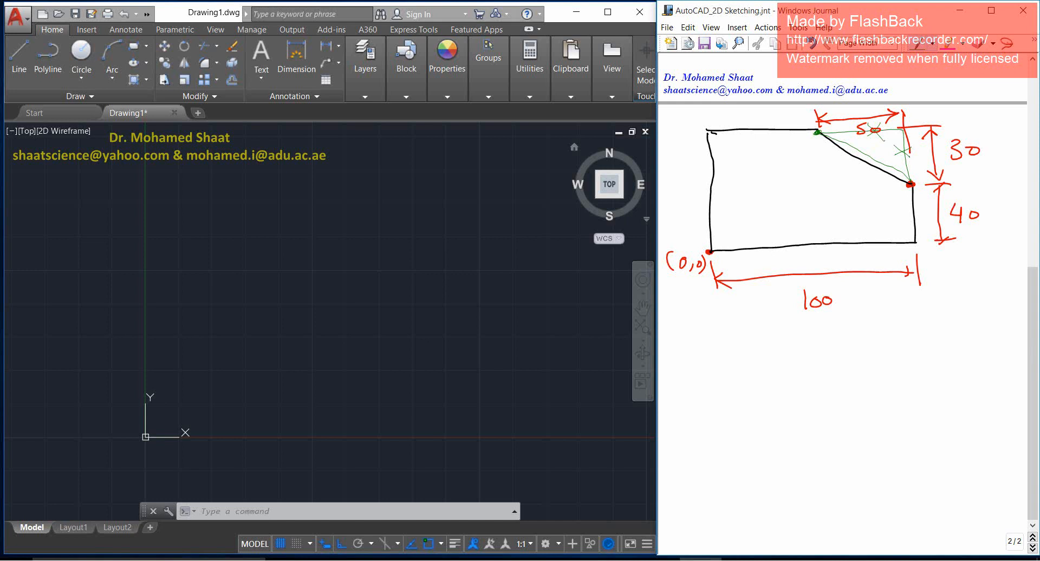
# Undo all the green construction marks on the sketch.
pyautogui.hotkey('ctrl', 'z')
pyautogui.hotkey('ctrl', 'z')
pyautogui.hotkey('ctrl', 'z')
pyautogui.hotkey('ctrl', 'z')
pyautogui.hotkey('ctrl', 'z')
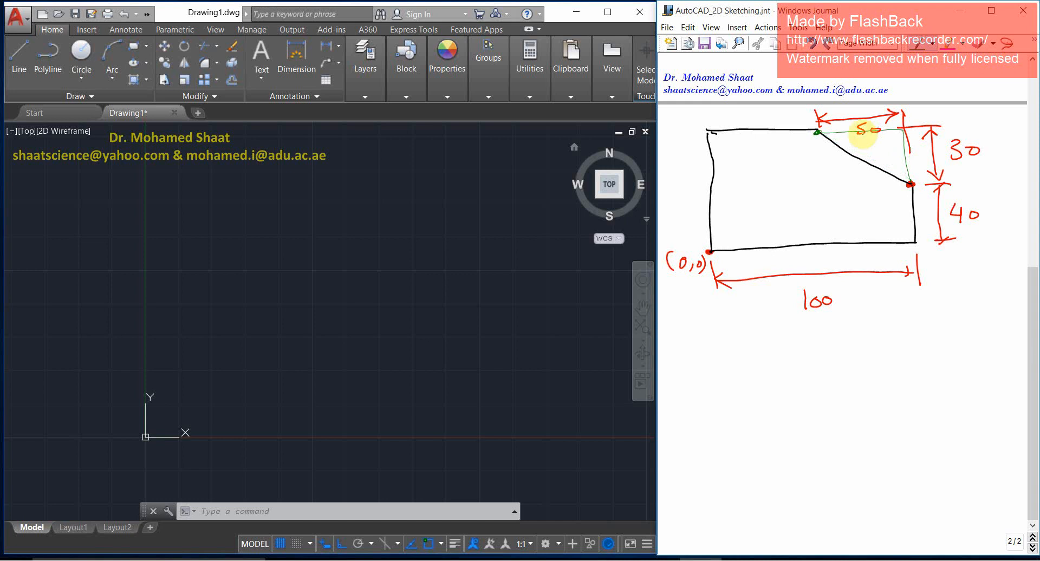
pyautogui.hotkey('ctrl', 'z')
pyautogui.hotkey('ctrl', 'z')
pyautogui.hotkey('ctrl', 'z')
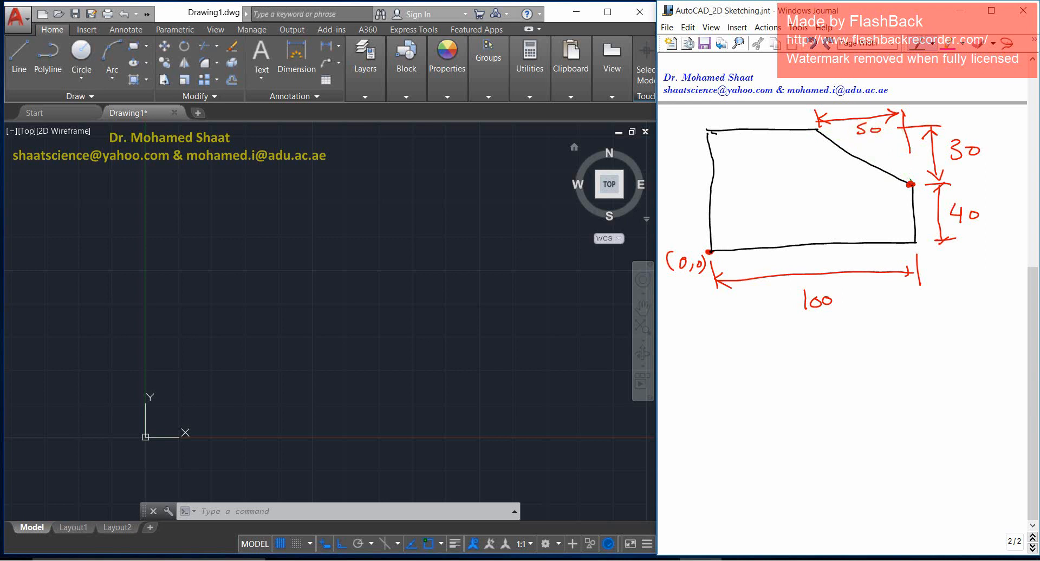
# In AutoCAD, draw a line from 0,0 running 100 horizontally to the right and 40 vertically up.
pyautogui.click(409, 325)
pyautogui.write('l')
pyautogui.press('Return')
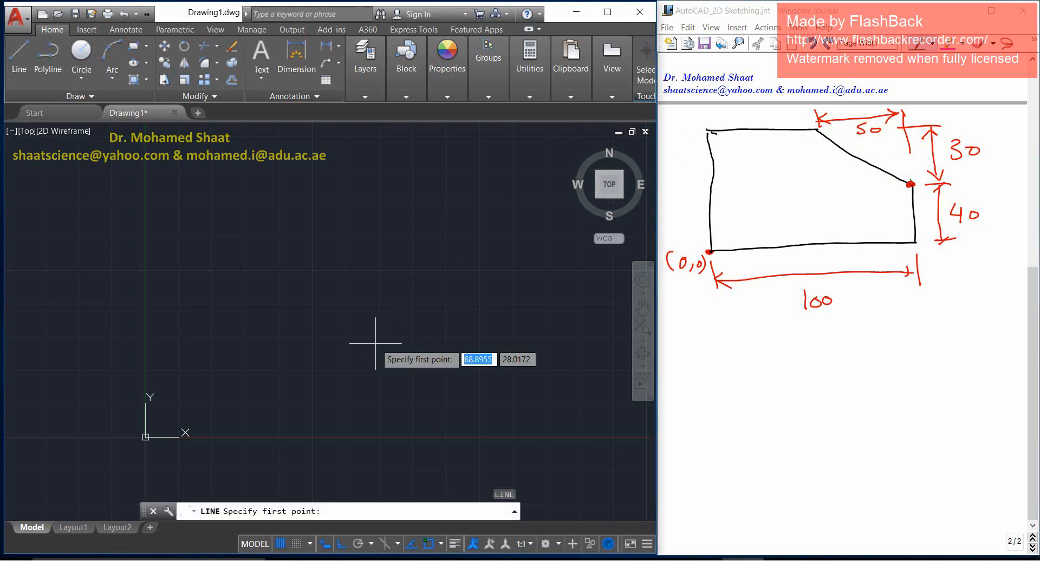
pyautogui.write('0,0')
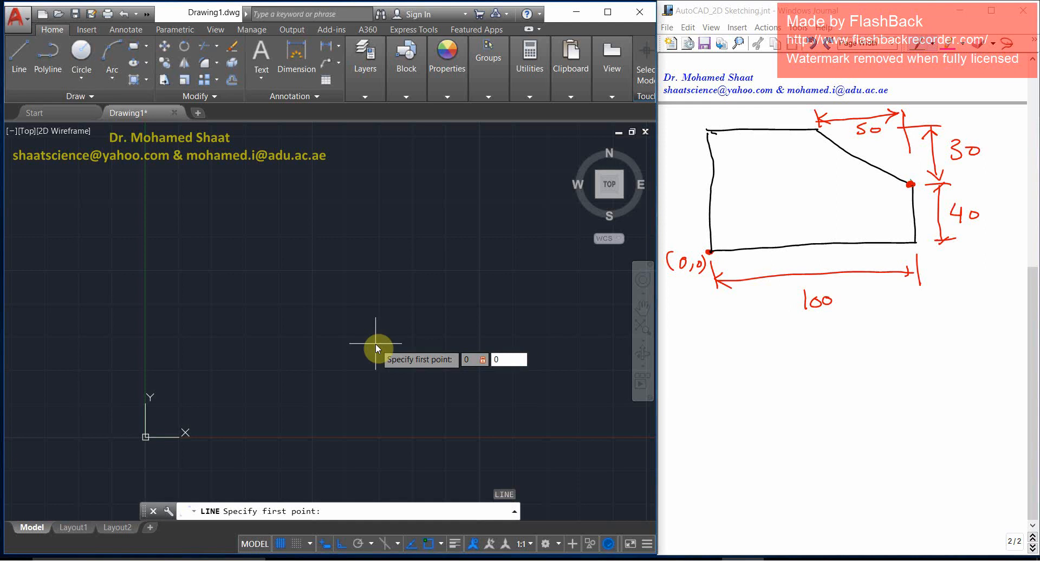
pyautogui.press('Return')
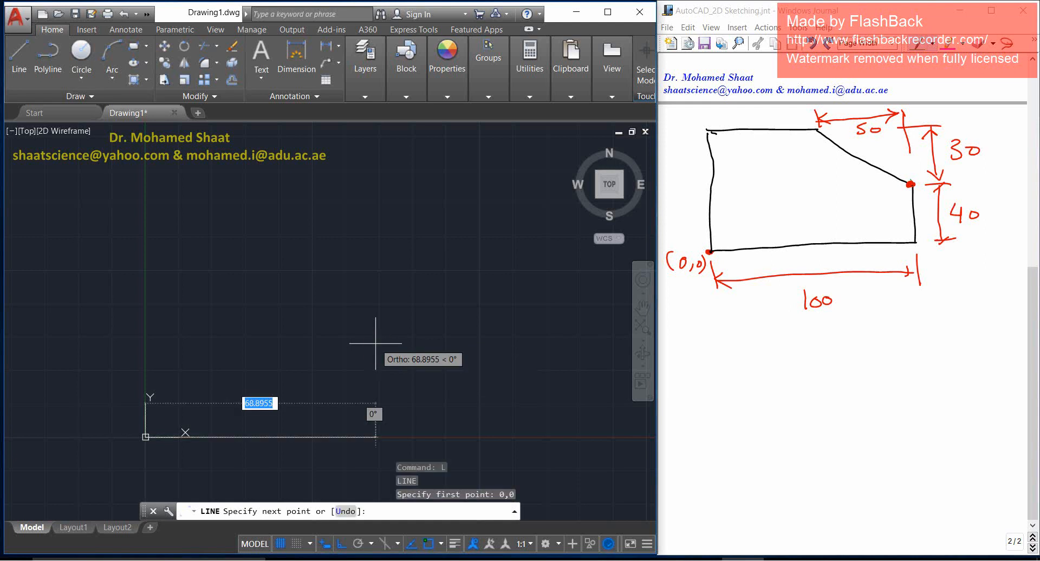
pyautogui.write('100')
pyautogui.press('Return')
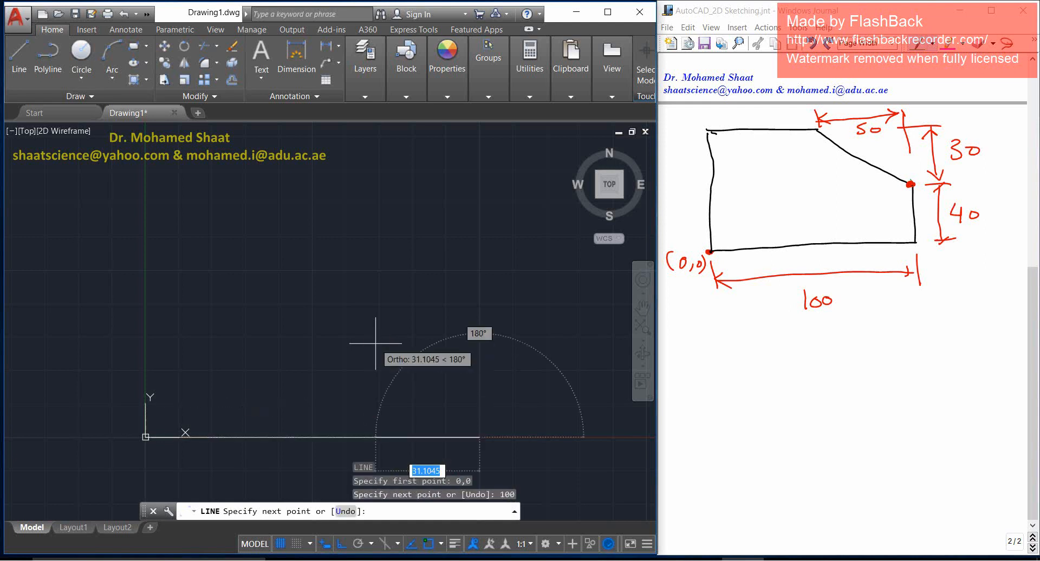
pyautogui.write('40')
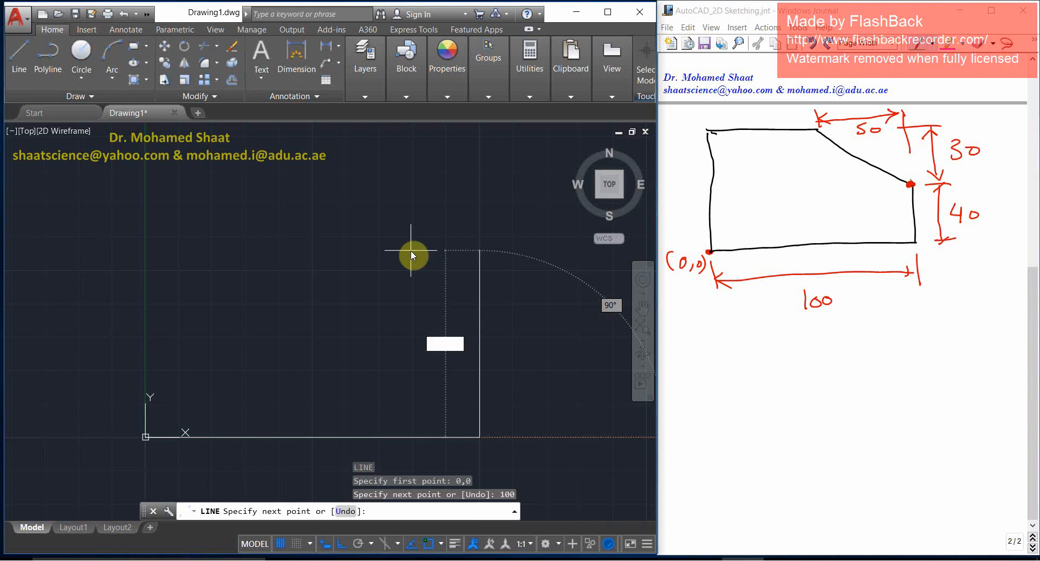
pyautogui.press('Return')
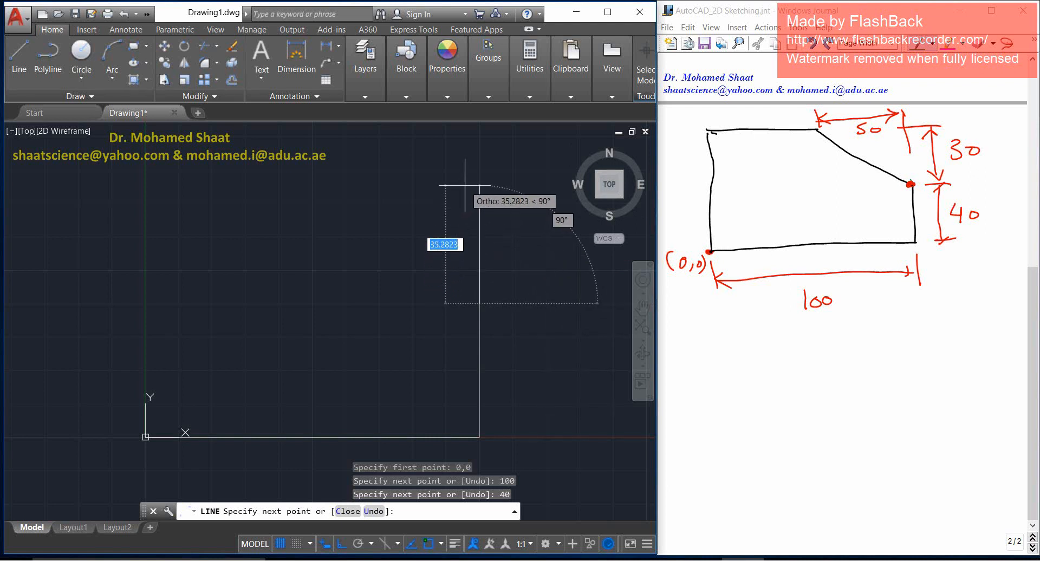
# Continue with construction lines 30 up and 50 left, draw the sloping side back to the top of the 40 side, and end the command.
pyautogui.write('30')
pyautogui.press('Return')
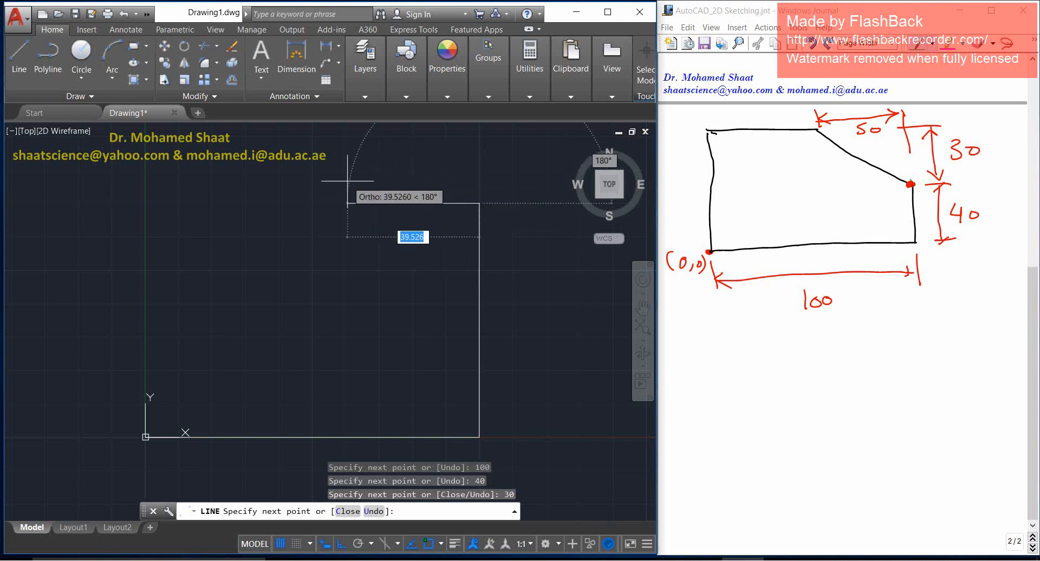
pyautogui.write('50')
pyautogui.press('Return')
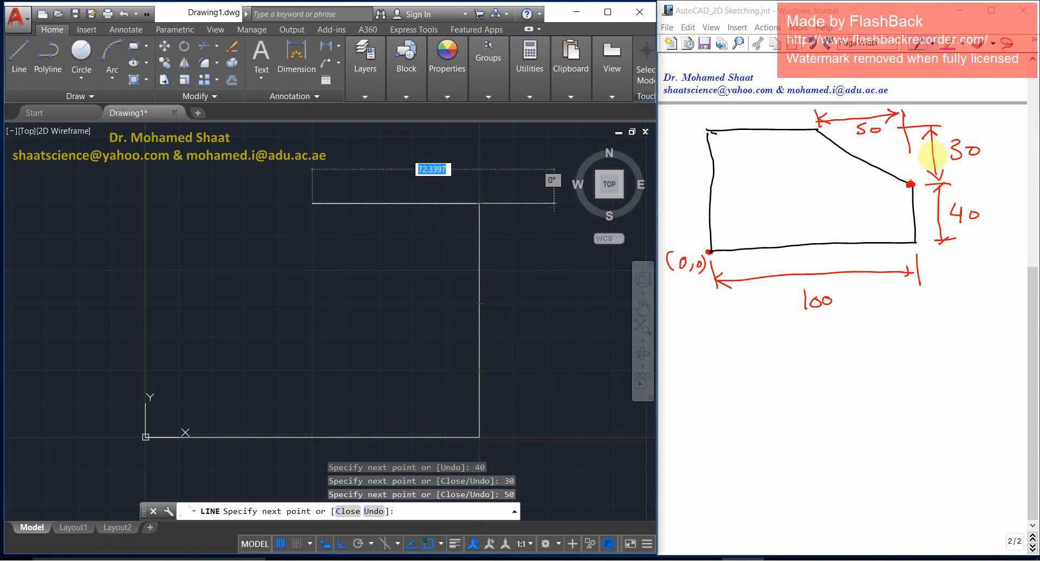
pyautogui.click(479, 303)
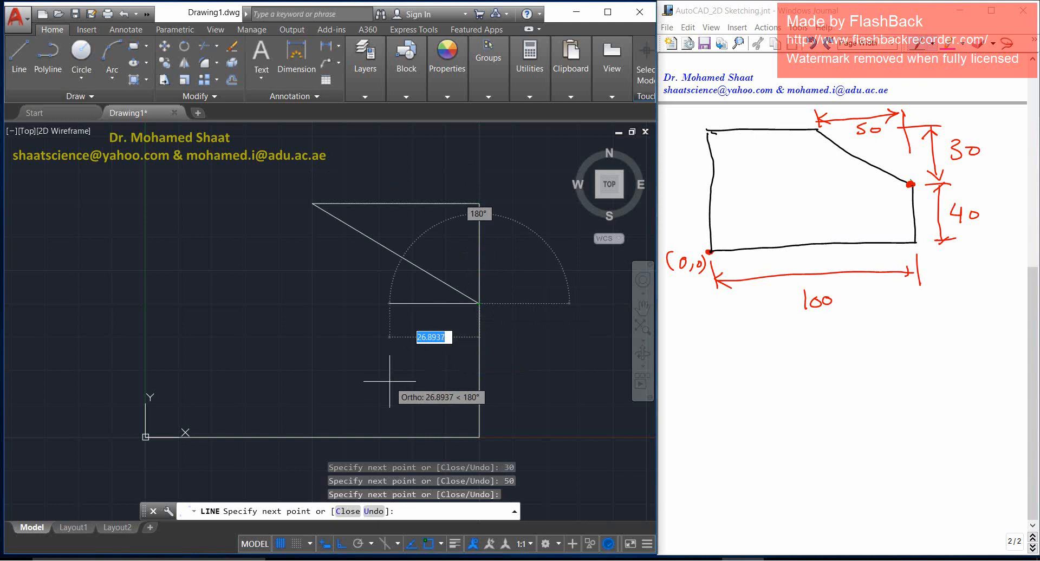
pyautogui.press('Escape')
pyautogui.click(440, 245)
pyautogui.click(390, 303)
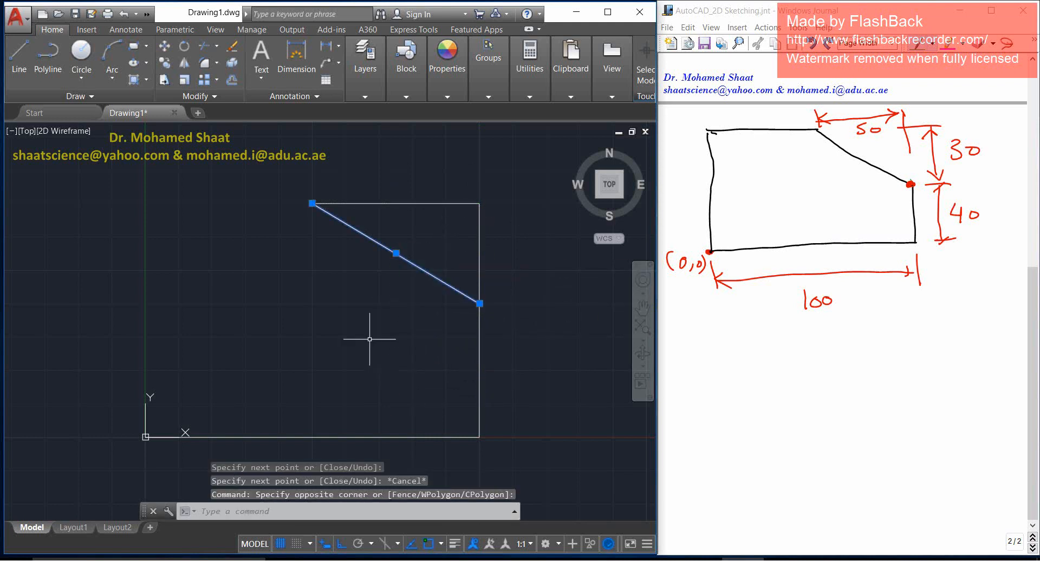
pyautogui.click(512, 340)
pyautogui.click(425, 388)
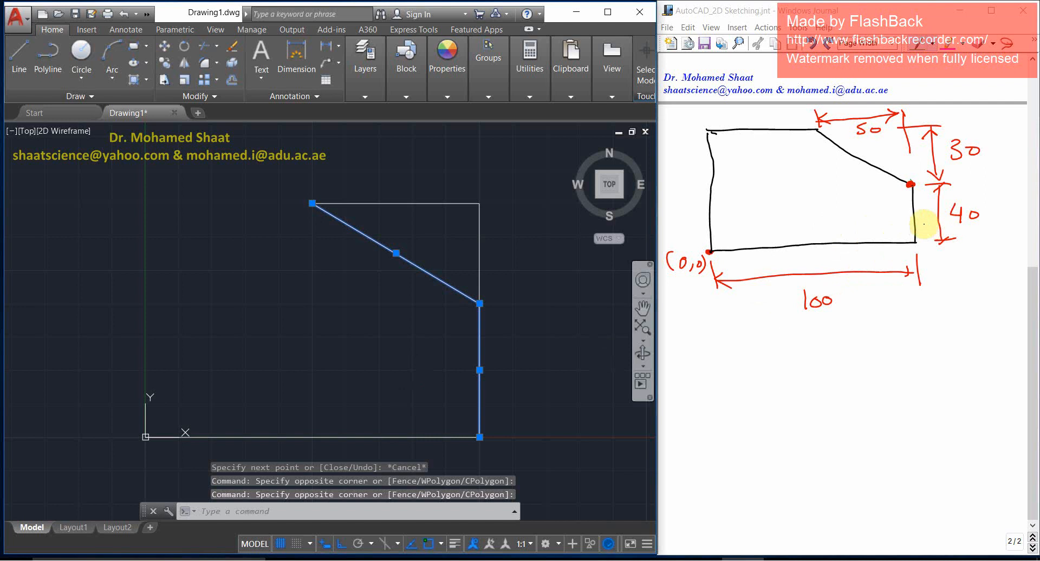
pyautogui.click(509, 185)
pyautogui.click(463, 222)
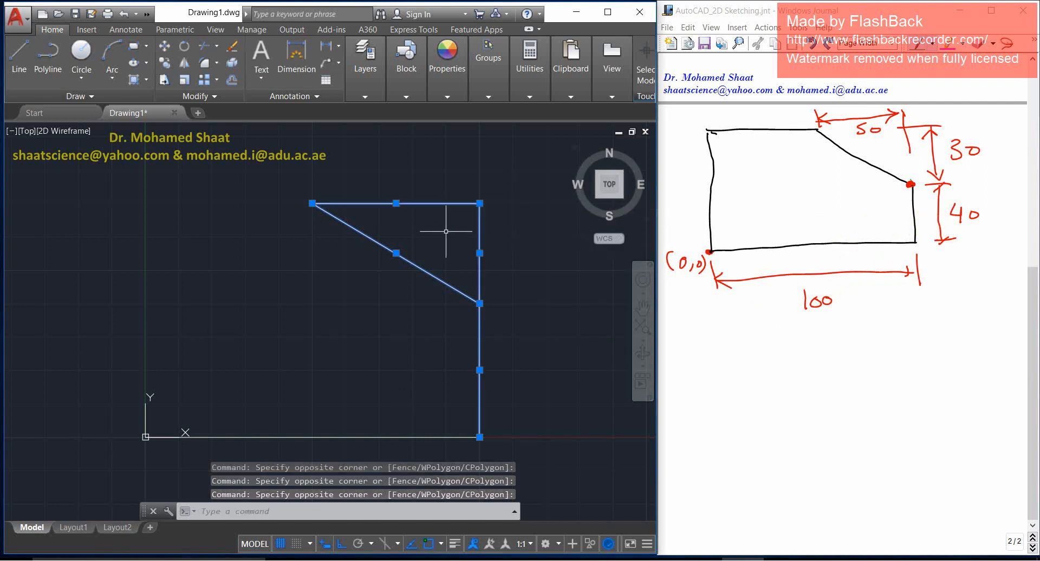
pyautogui.press('Escape')
# Delete the 30 vertical and 50 horizontal construction lines at the upper right corner of the outline.
pyautogui.click(505, 174)
pyautogui.click(450, 230)
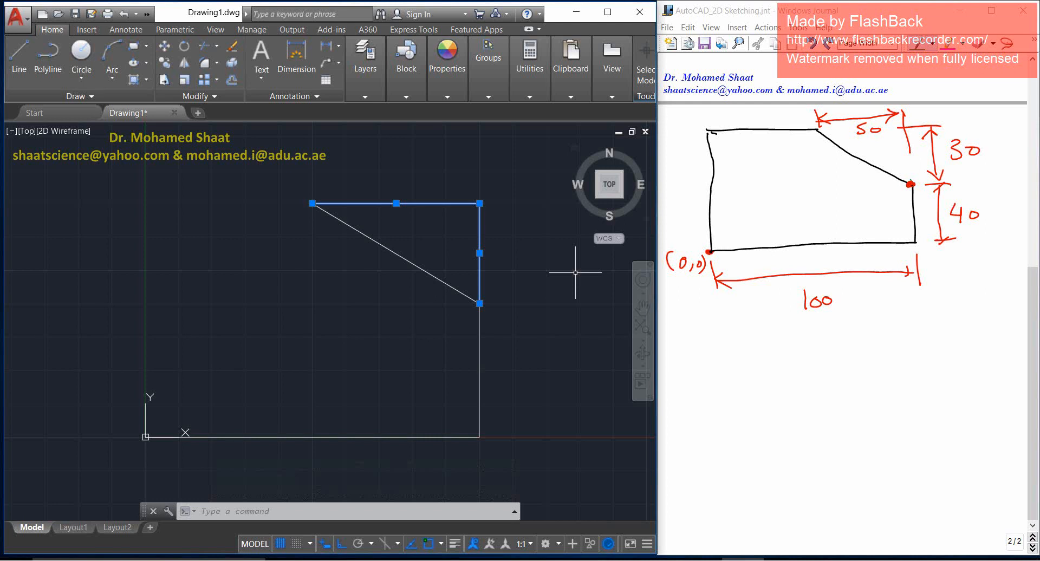
pyautogui.press('Delete')
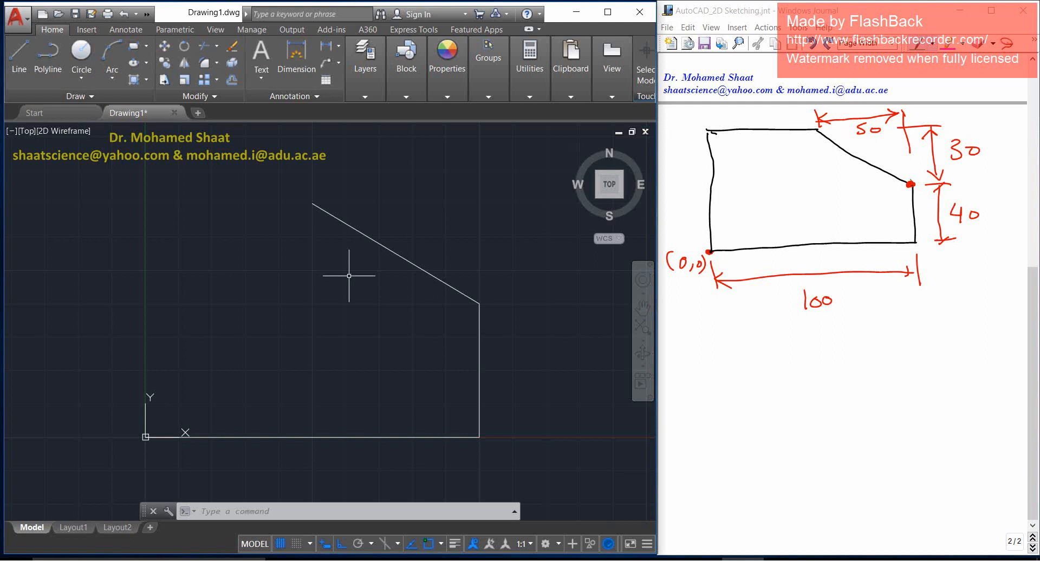
# Draw the top side from the sloping side's upper end to the point directly above the origin, and close the outline down to the origin.
pyautogui.write('l')
pyautogui.press('Return')
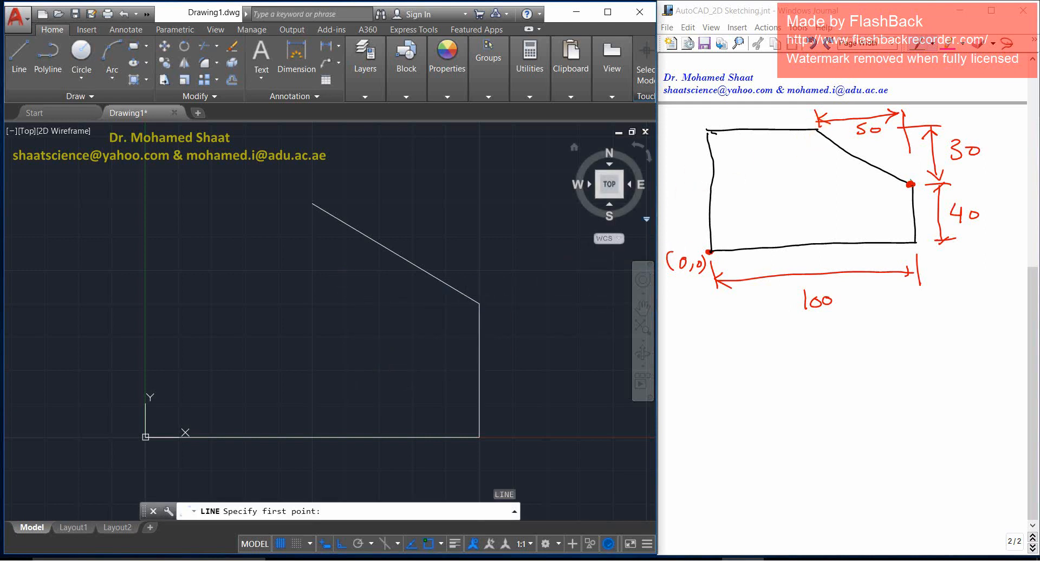
pyautogui.click(708, 132)
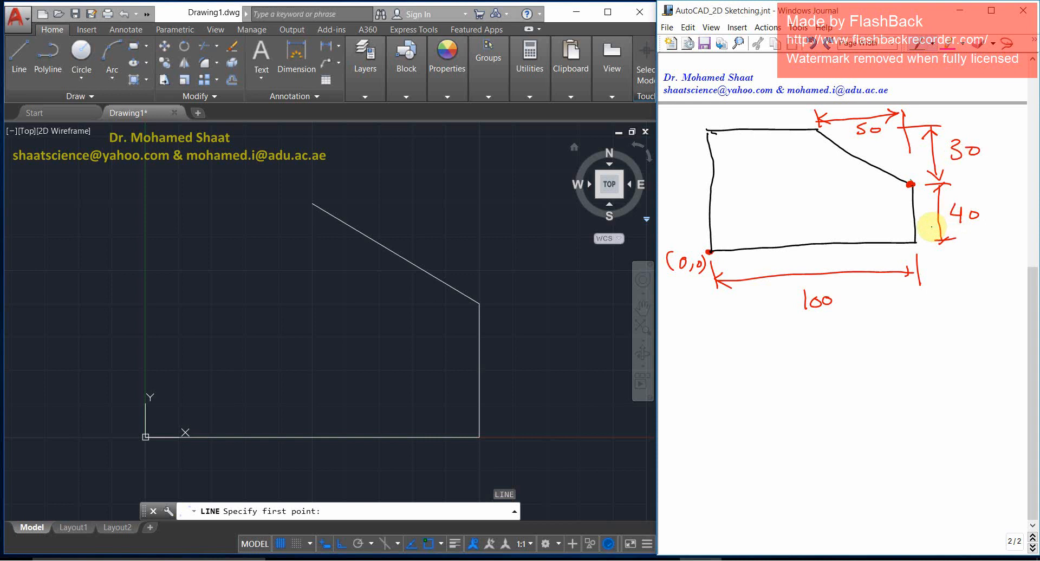
pyautogui.click(317, 209)
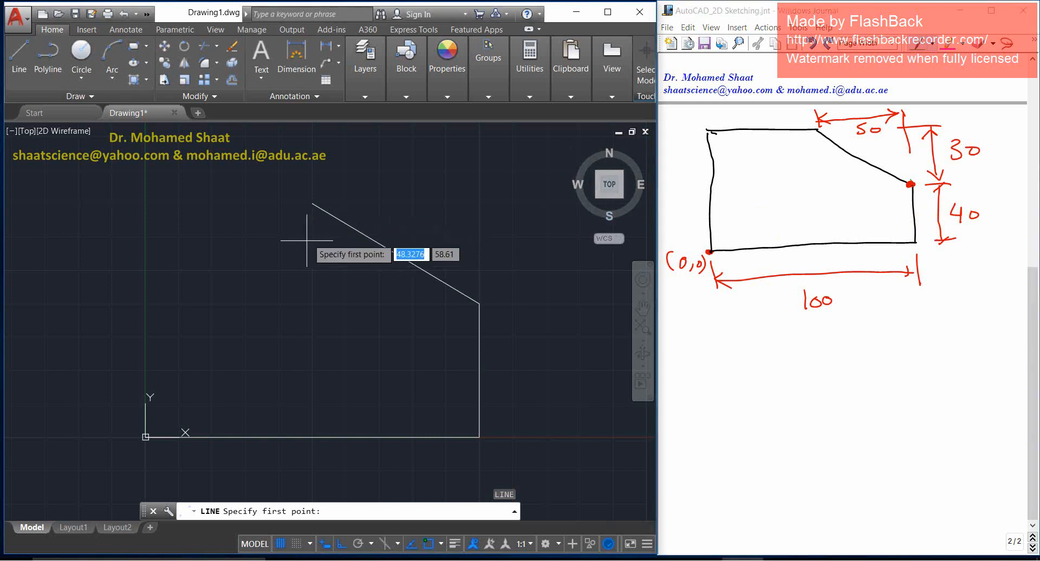
pyautogui.click(313, 204)
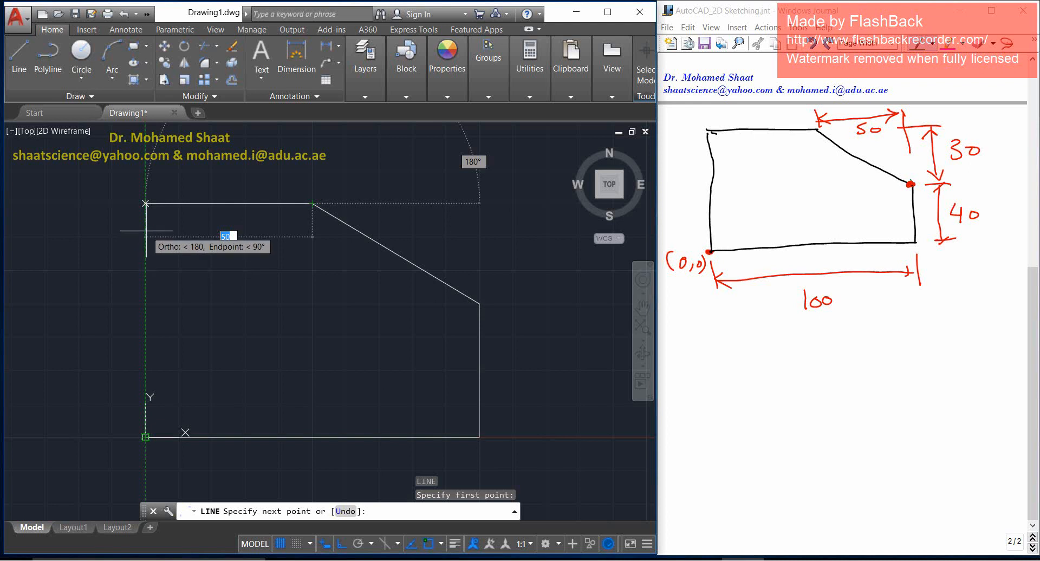
pyautogui.click(146, 204)
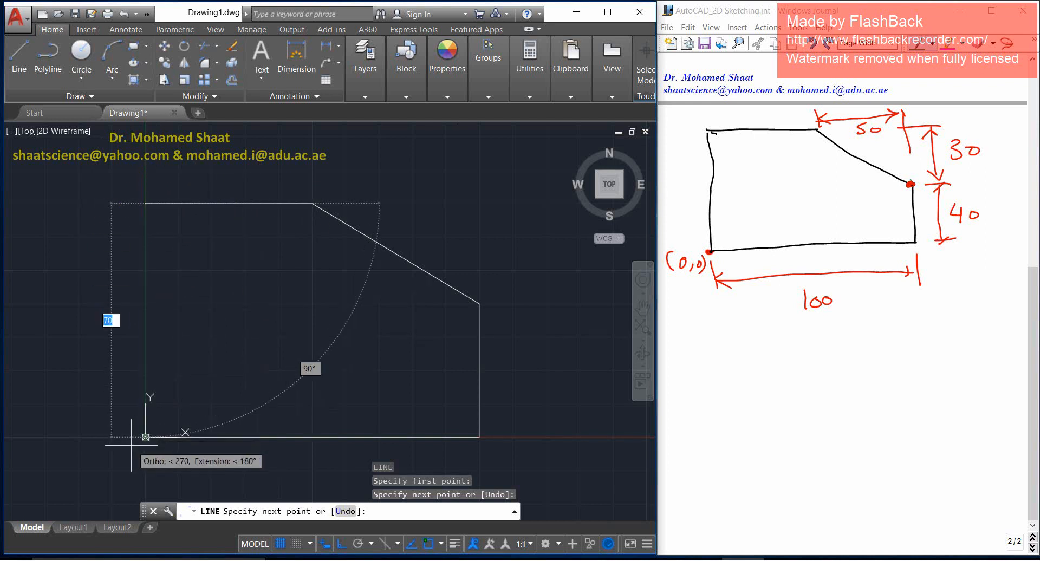
pyautogui.write('70')
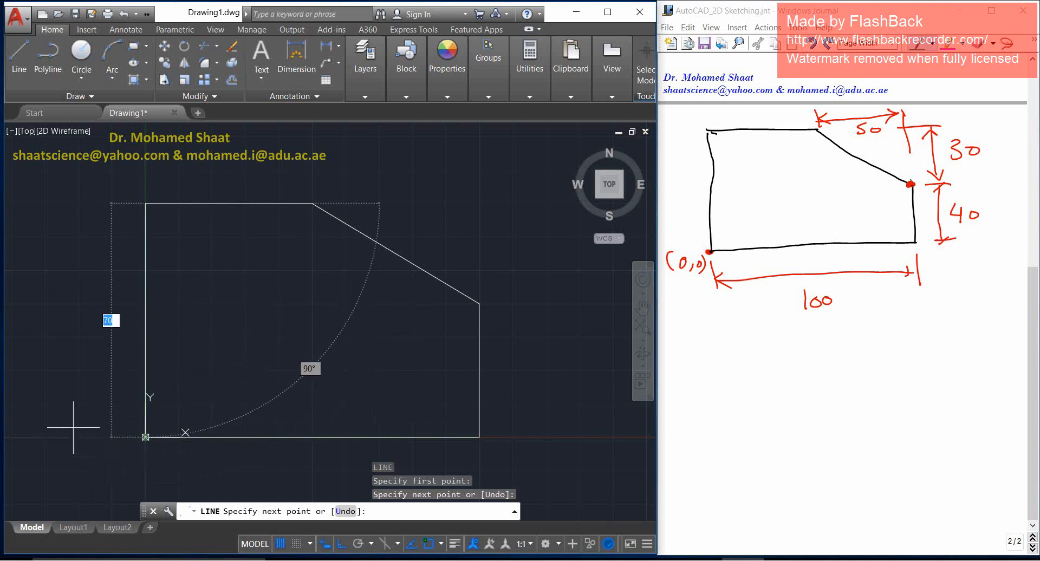
pyautogui.click(137, 435)
pyautogui.press('Escape')
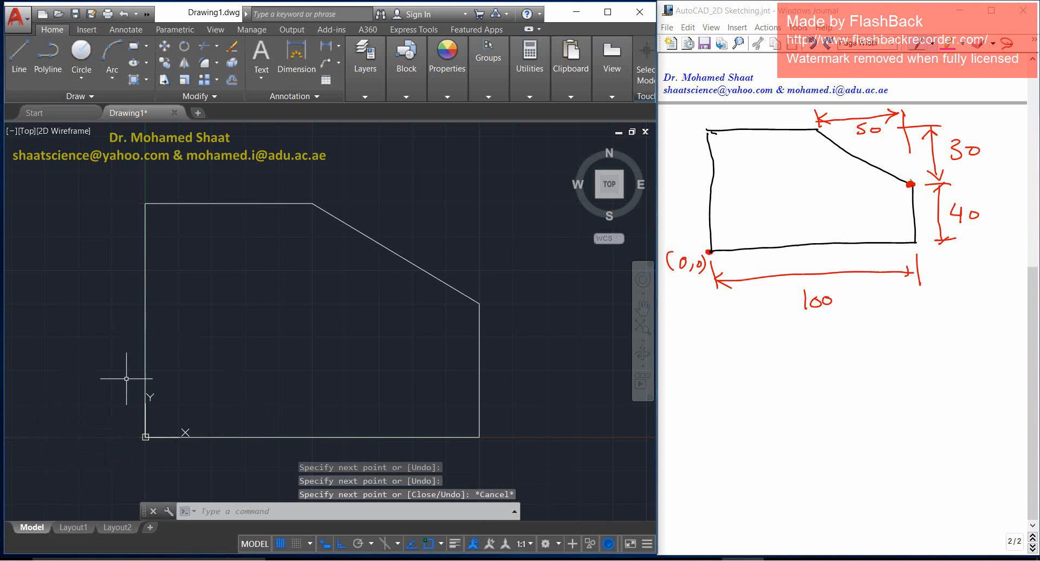
pyautogui.click(209, 262)
pyautogui.click(91, 371)
pyautogui.press('Escape')
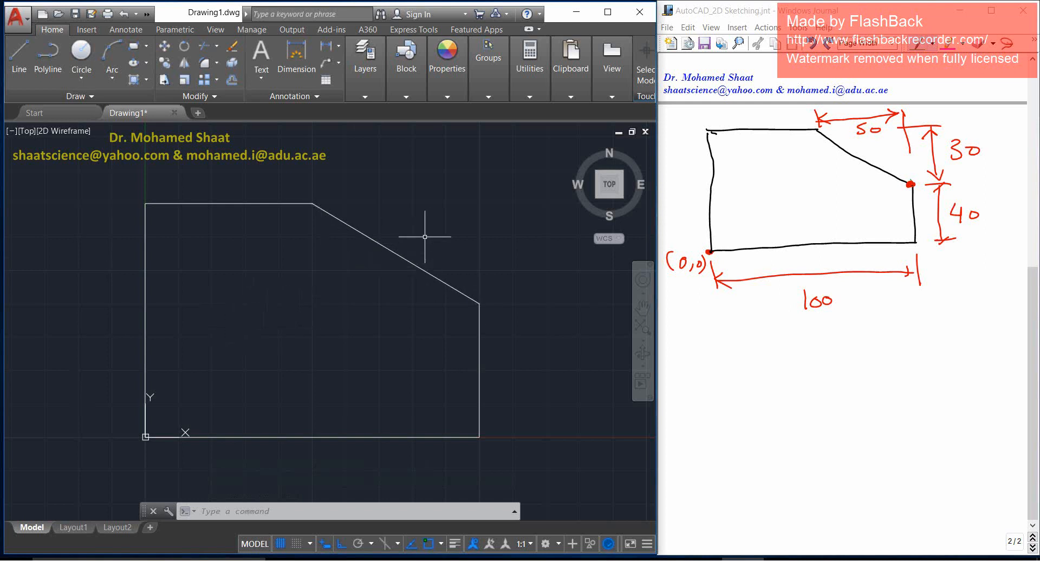
# Maximize the AutoCAD window and delete the whole five-sided outline.
pyautogui.scroll(-1, 425, 236)
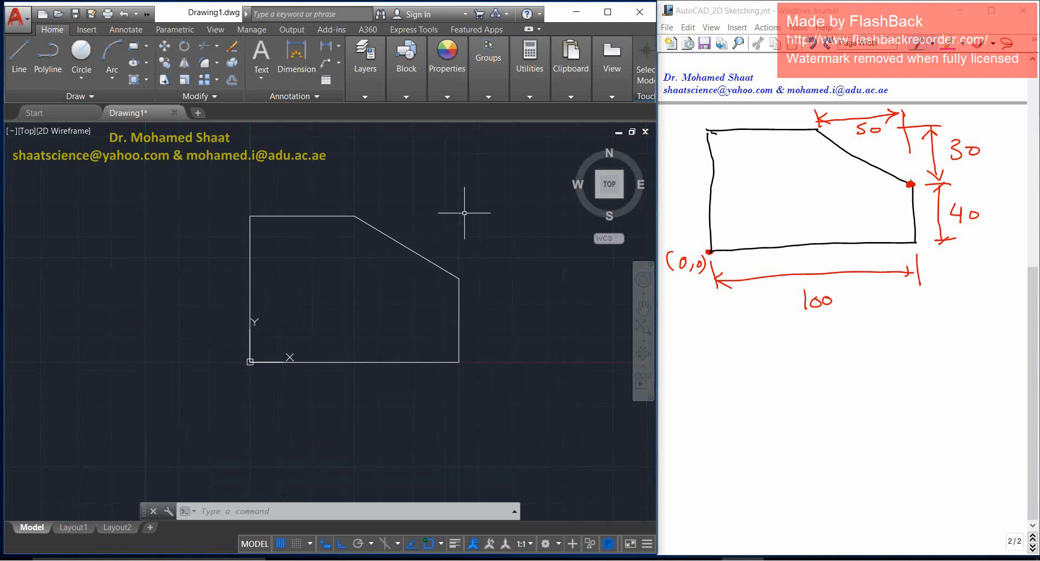
pyautogui.click(607, 12)
pyautogui.click(732, 182)
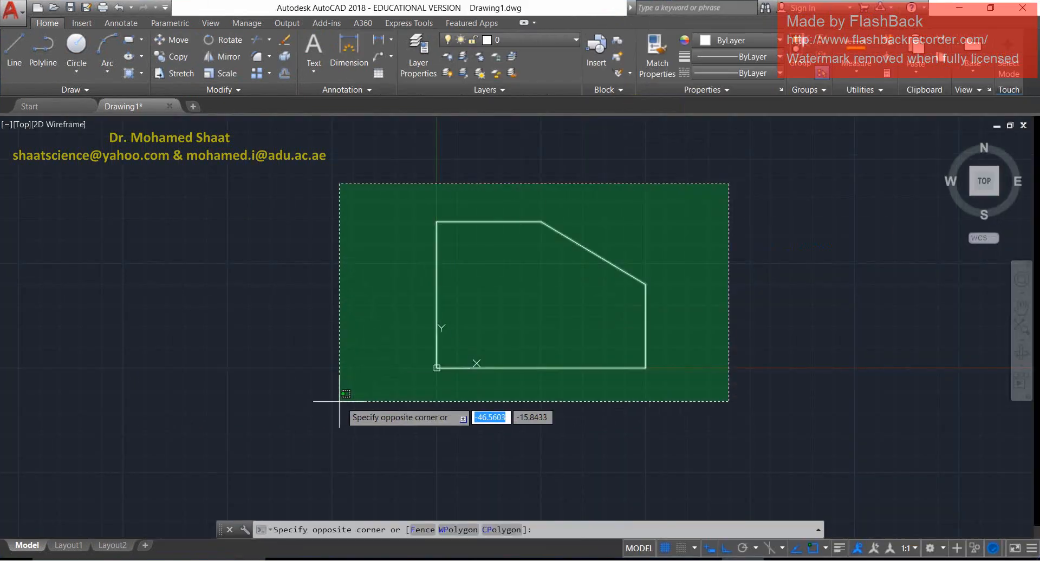
pyautogui.click(339, 428)
pyautogui.press('Delete')
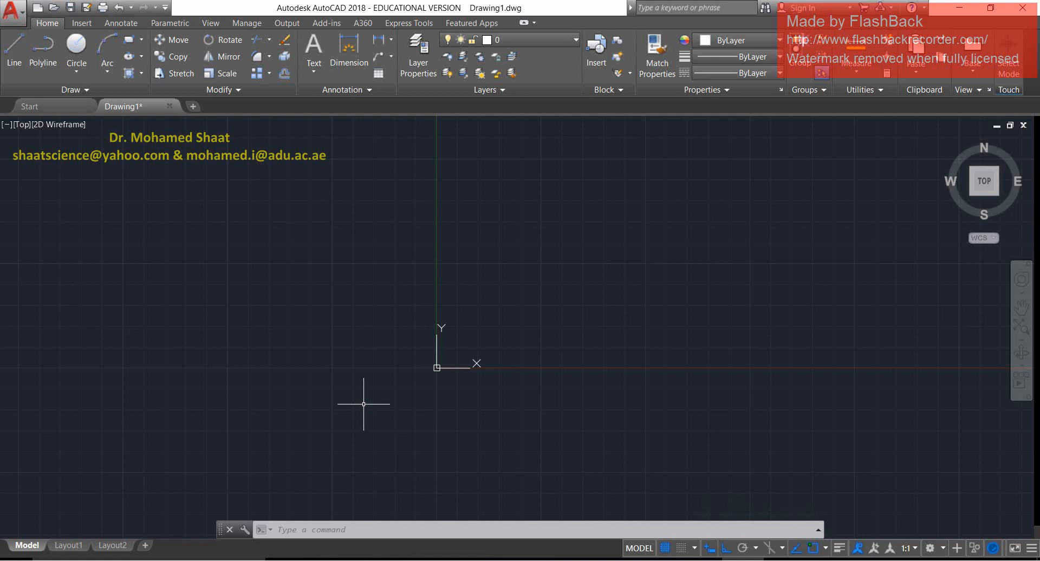
# Turn Ortho off and draw a sloping line about 100 units long, up and to the right of the origin.
pyautogui.write('L')
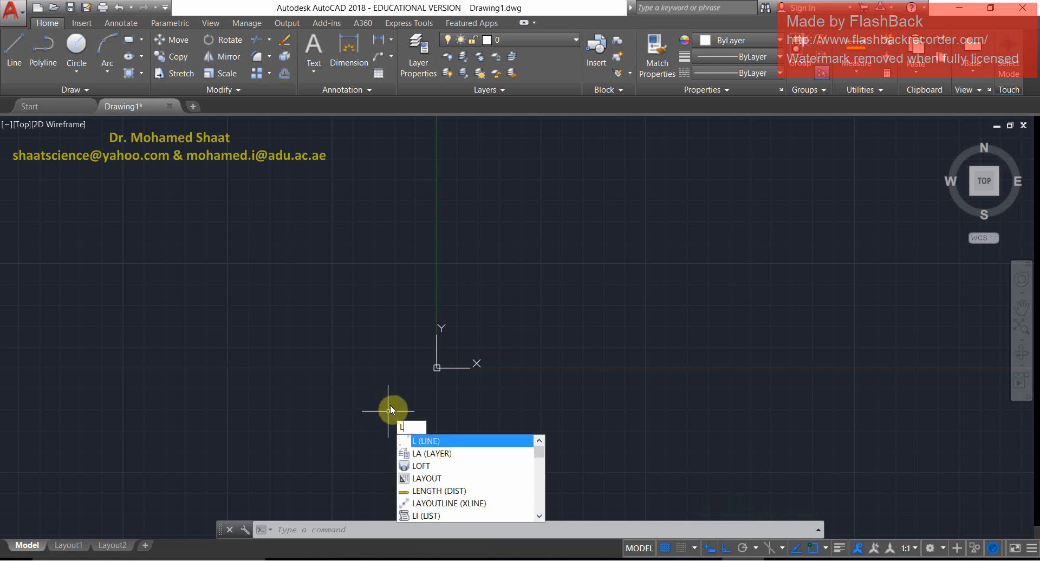
pyautogui.press('Return')
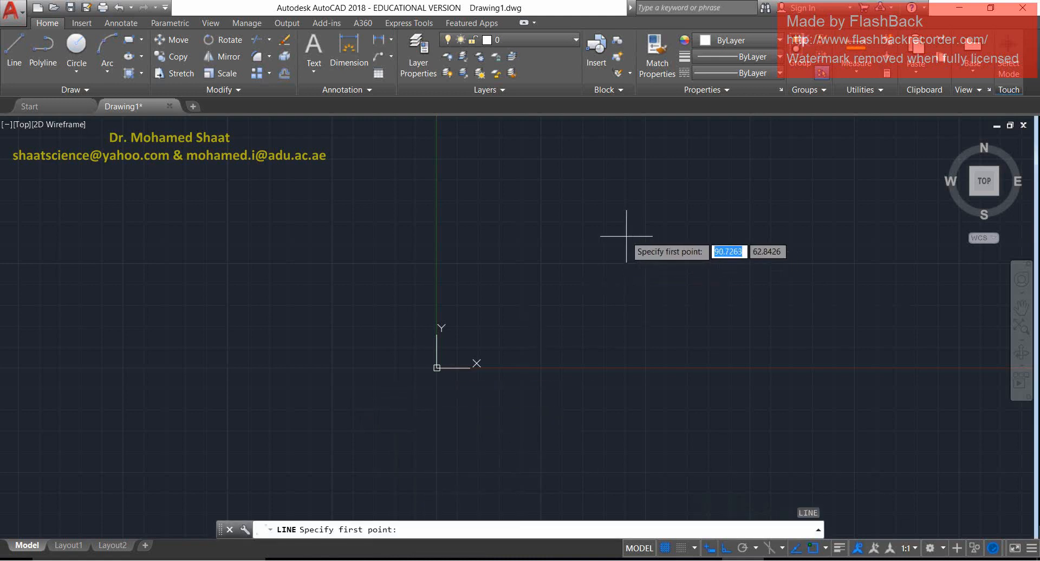
pyautogui.press('F8')
pyautogui.click(673, 213)
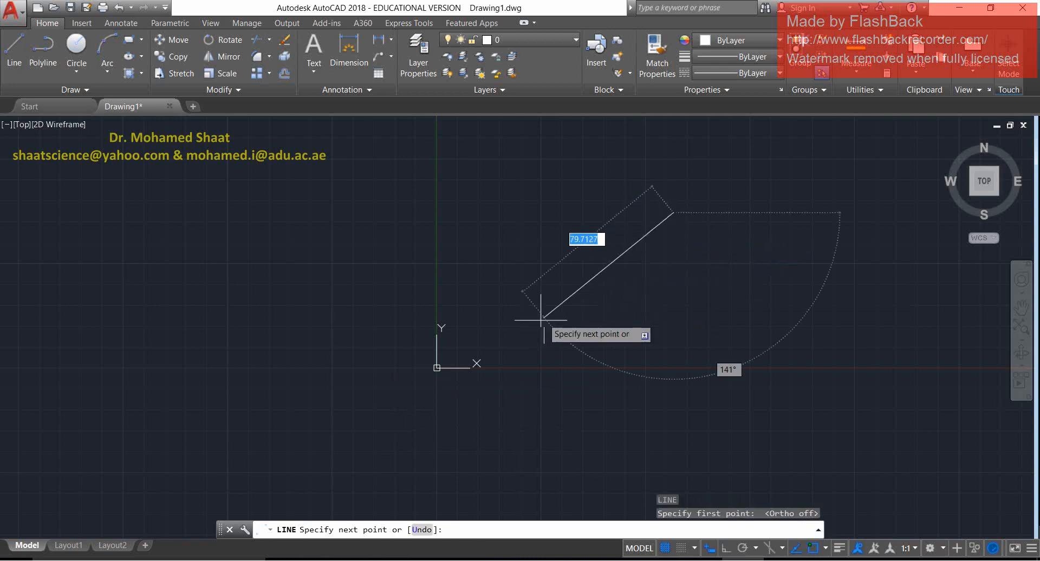
pyautogui.click(508, 341)
pyautogui.press('Escape')
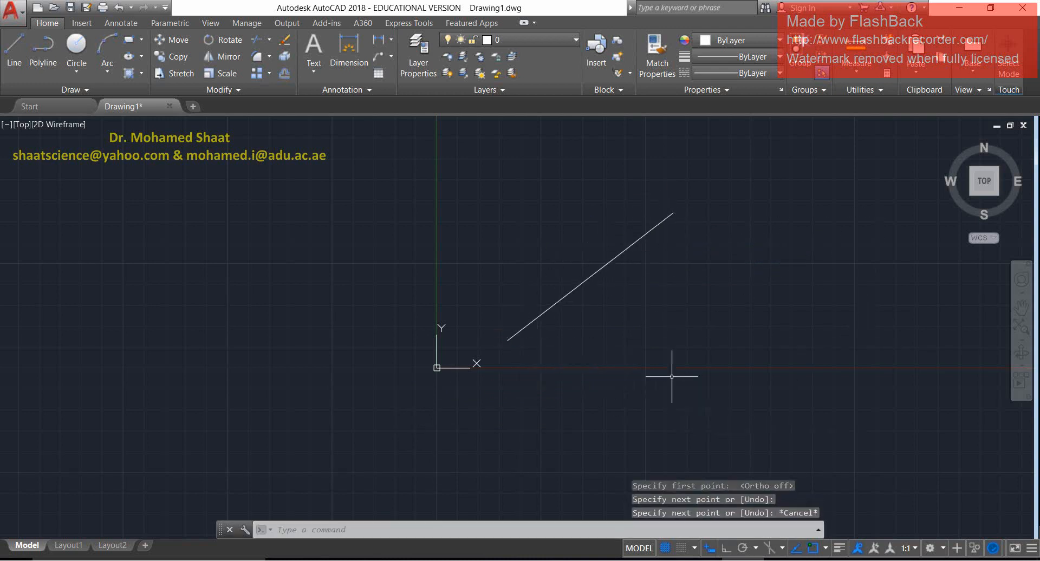
# Select the sloping line to examine its grips and cancel any stray selection window.
pyautogui.click(723, 233)
pyautogui.click(565, 304)
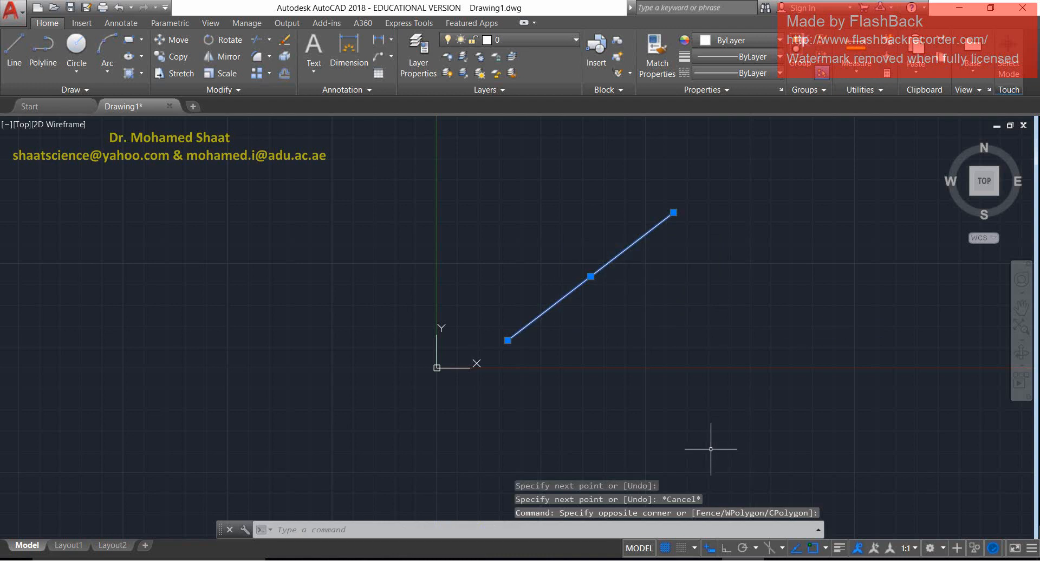
pyautogui.click(790, 199)
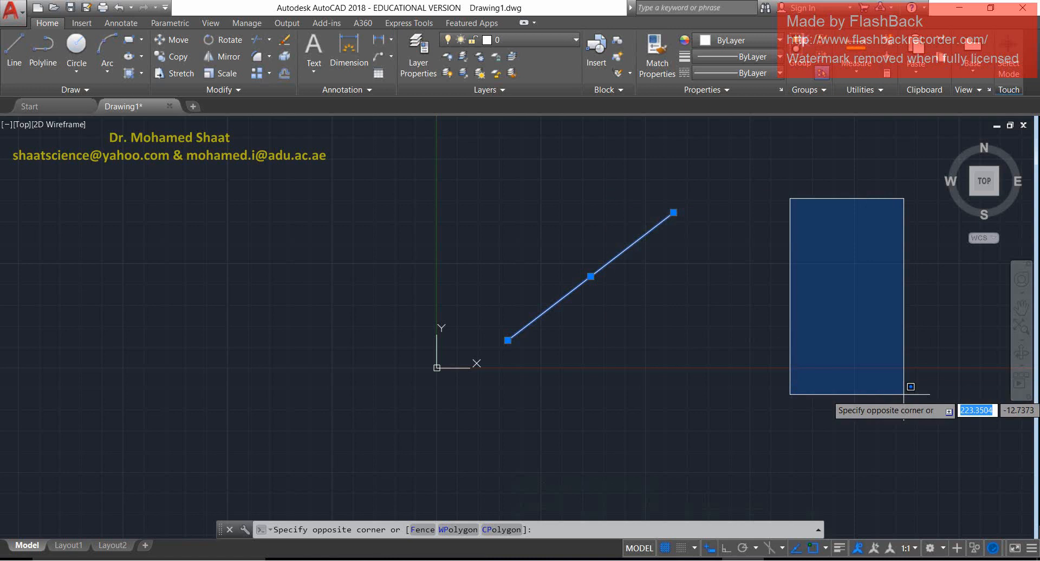
pyautogui.press('Escape')
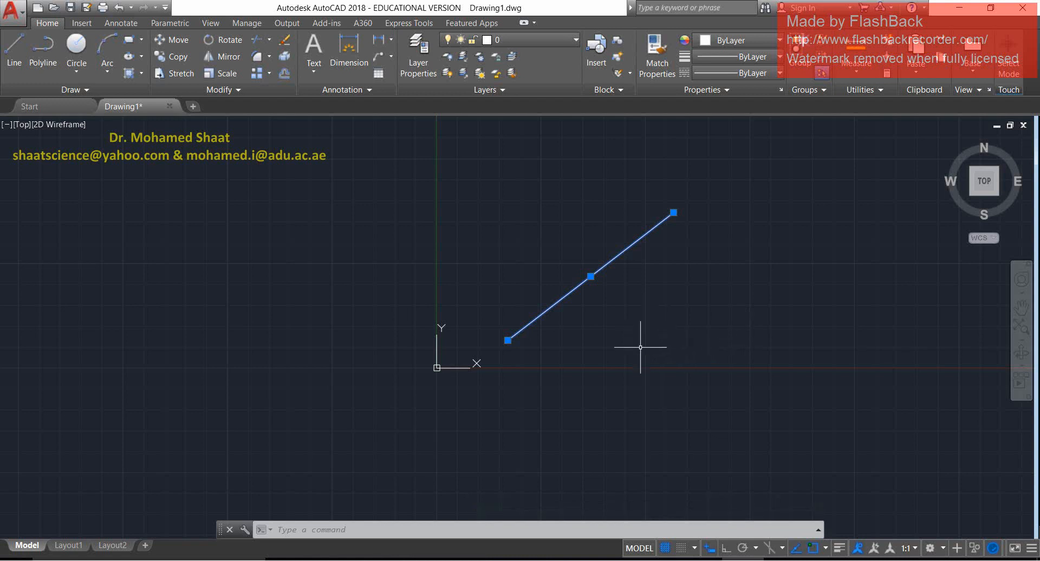
# Draw a freehand circle to the left of the vertical axis, clear of the sloping line.
pyautogui.click(77, 44)
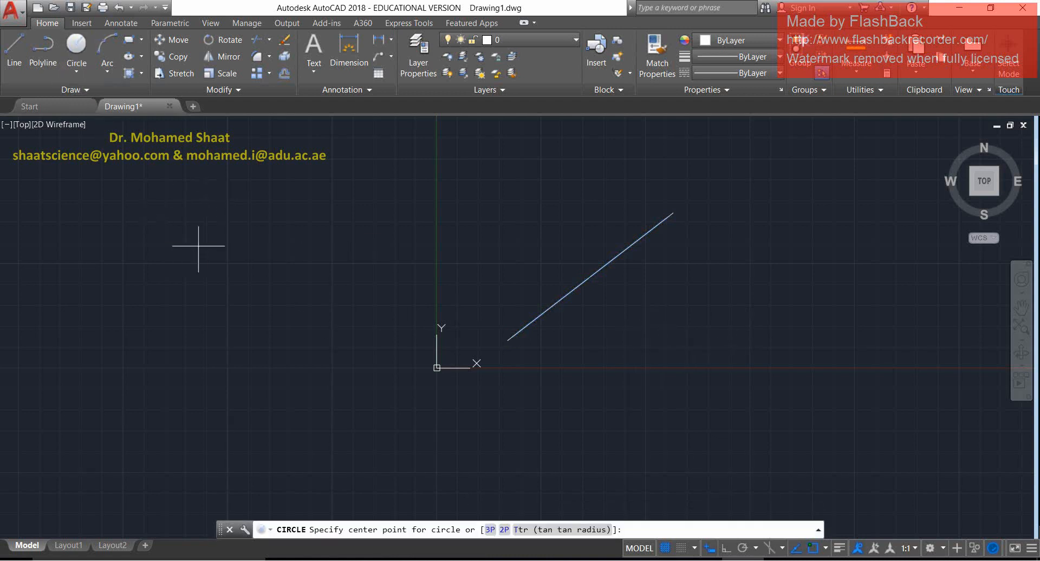
pyautogui.click(198, 246)
pyautogui.click(113, 388)
pyautogui.scroll(-2, 191, 379)
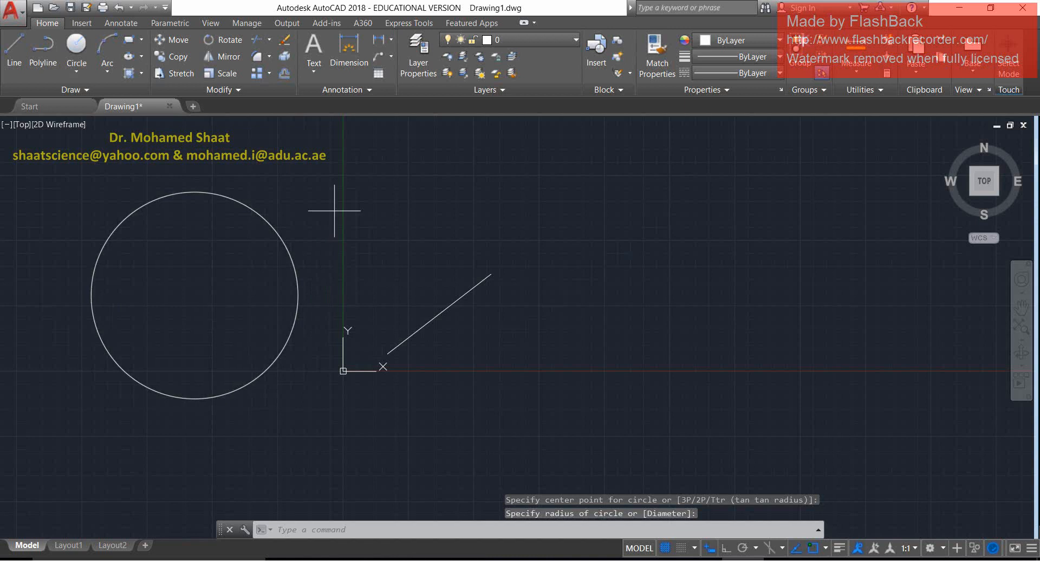
# Select both the circle and the sloping line and compare their grips.
pyautogui.moveTo(334, 211); pyautogui.dragTo(213, 344)
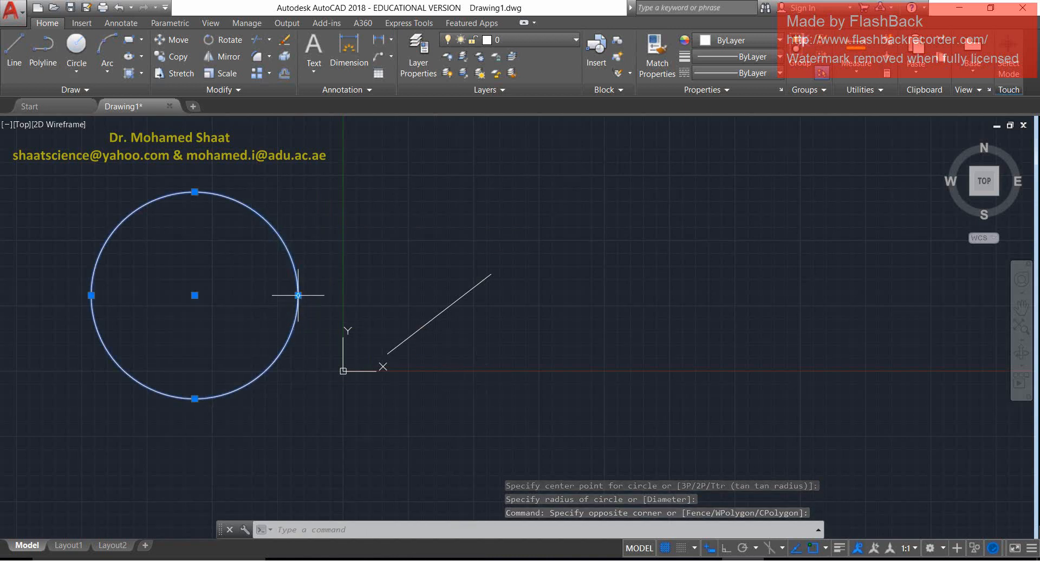
pyautogui.click(514, 351)
pyautogui.click(386, 300)
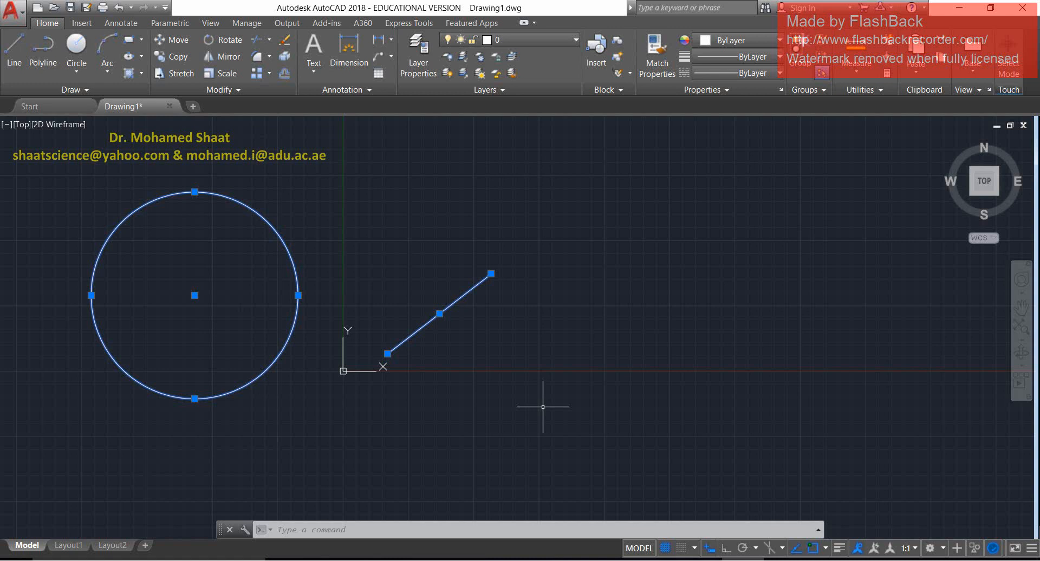
pyautogui.scroll(4, 404, 306)
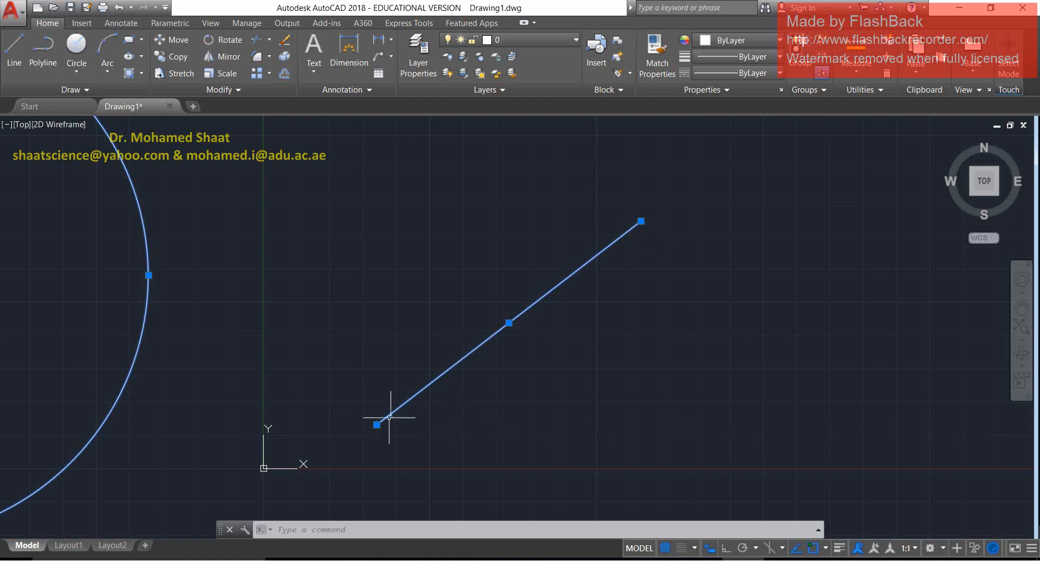
pyautogui.scroll(-4, 279, 393)
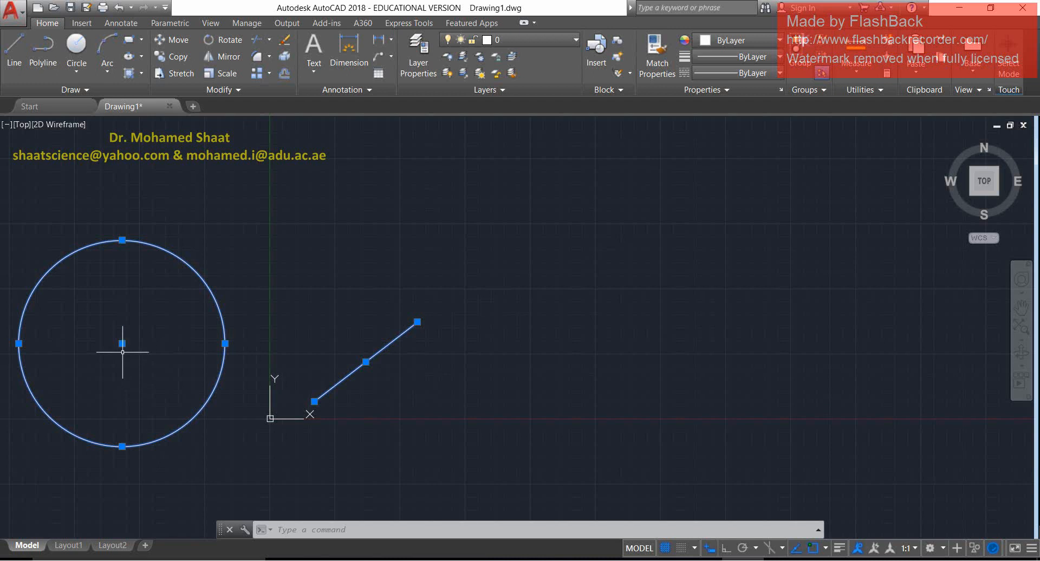
pyautogui.scroll(4, 298, 374)
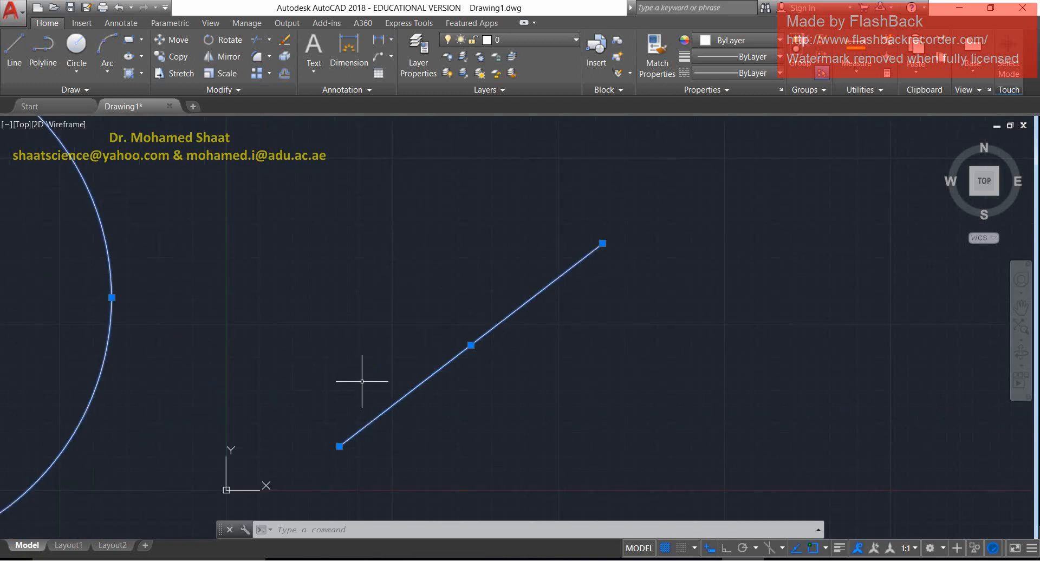
# Clear the selection and delete only the circle.
pyautogui.press('Escape')
pyautogui.click(157, 204)
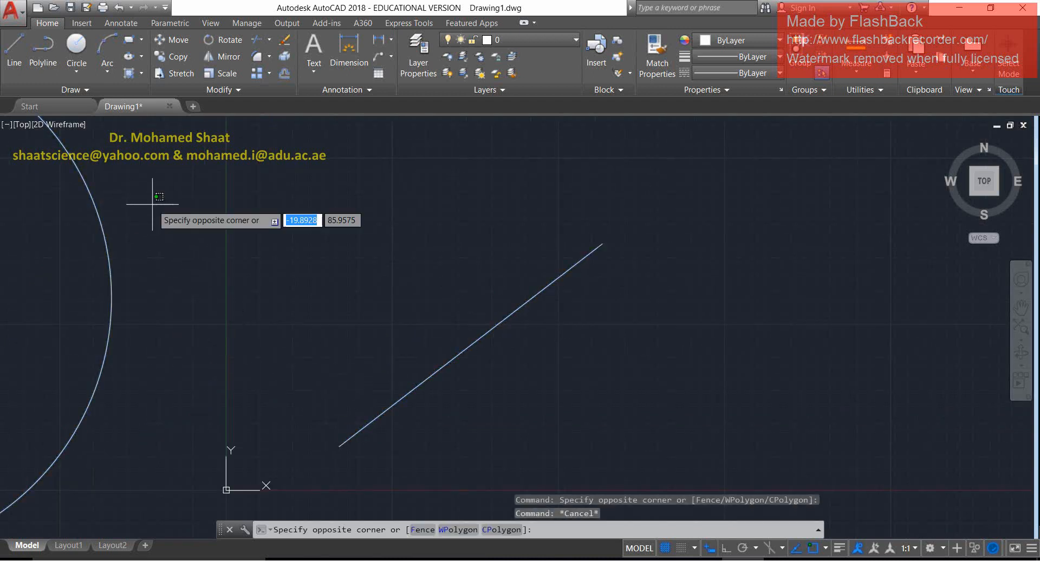
pyautogui.click(94, 304)
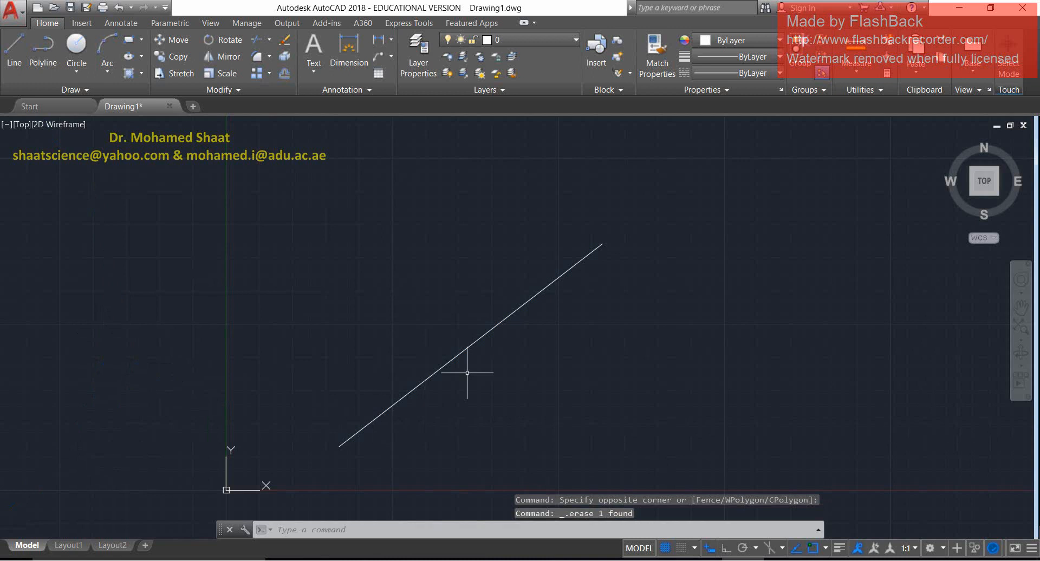
# Select the sloping line and examine the length, angle and grip options at its upper endpoint, cancelling any stretch.
pyautogui.click(479, 289)
pyautogui.click(428, 415)
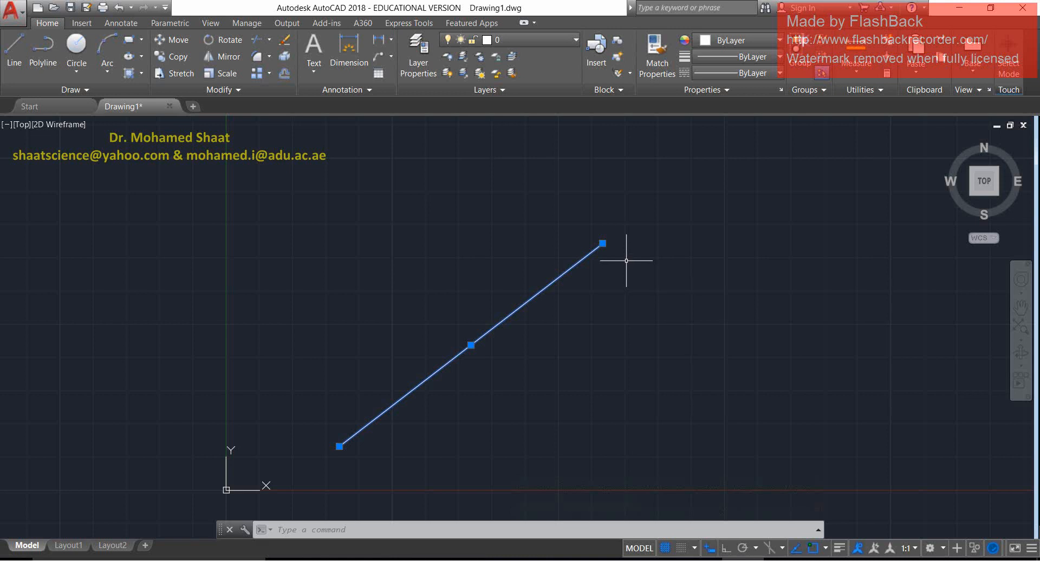
pyautogui.moveTo(602, 244)
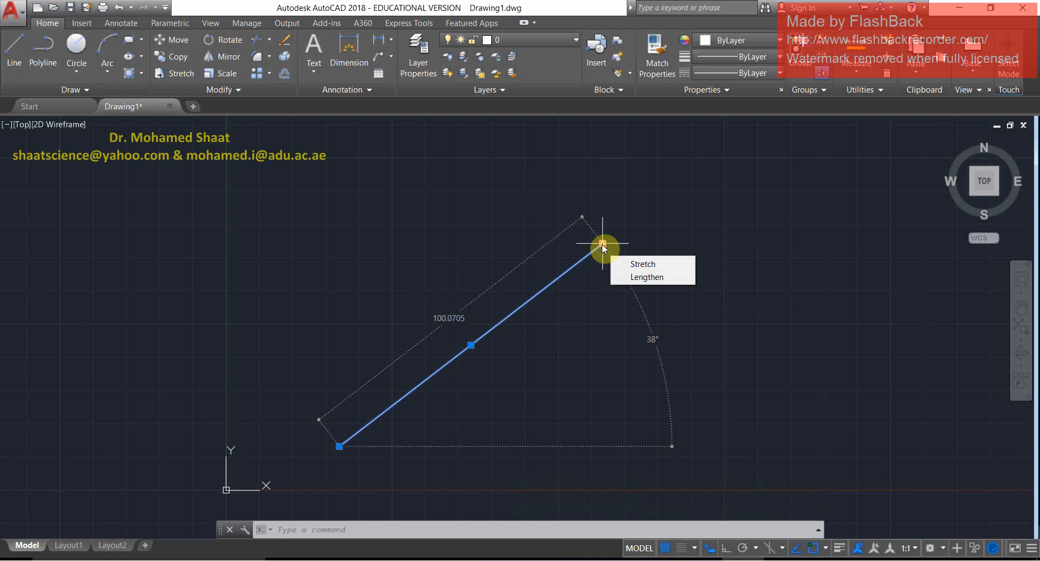
pyautogui.click(602, 245)
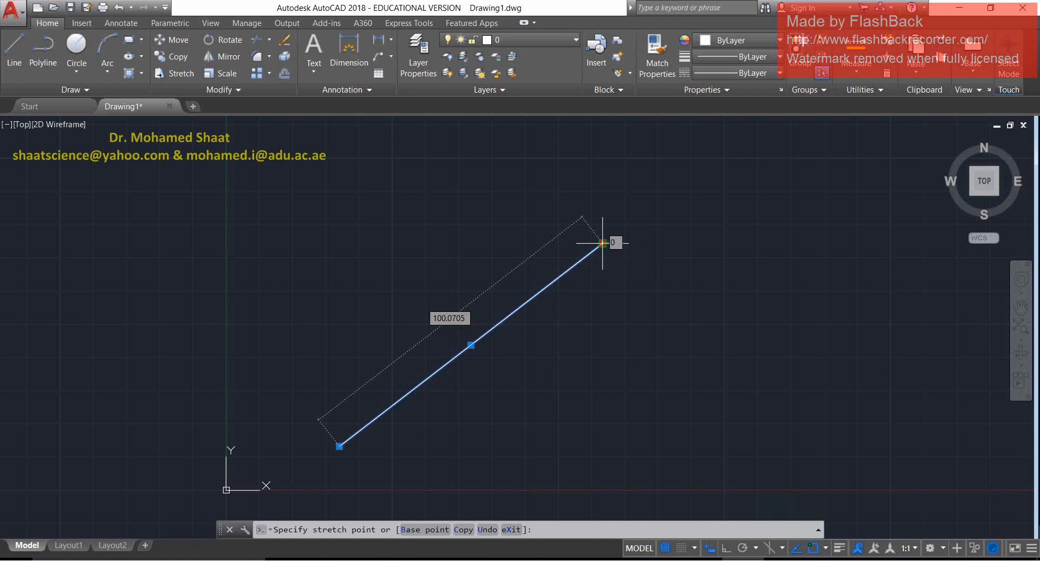
pyautogui.press('Escape')
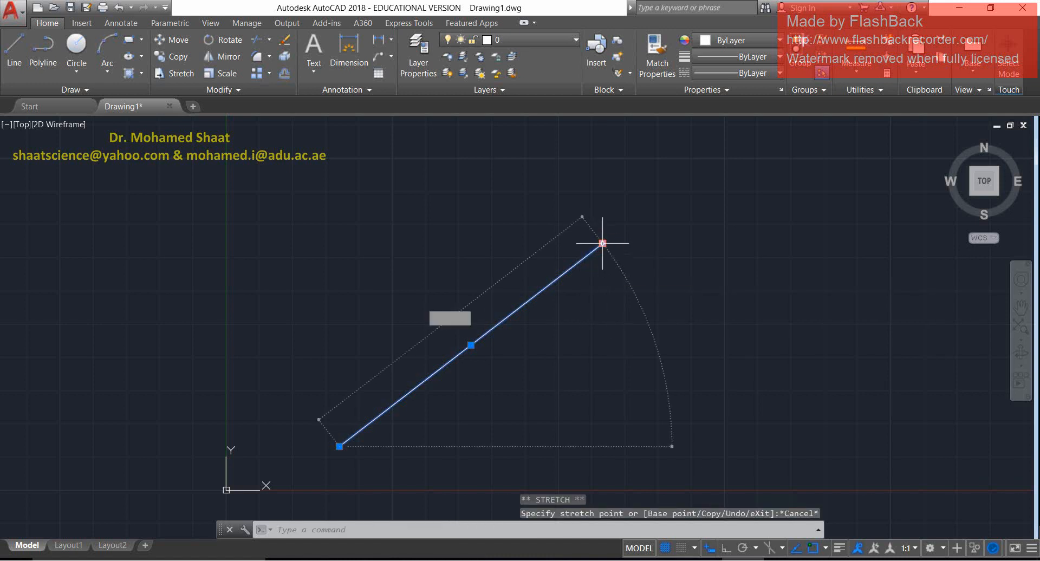
# Stretch the line's upper endpoint farther right and slightly lower, giving the line a shallower slope.
pyautogui.moveTo(604, 243)
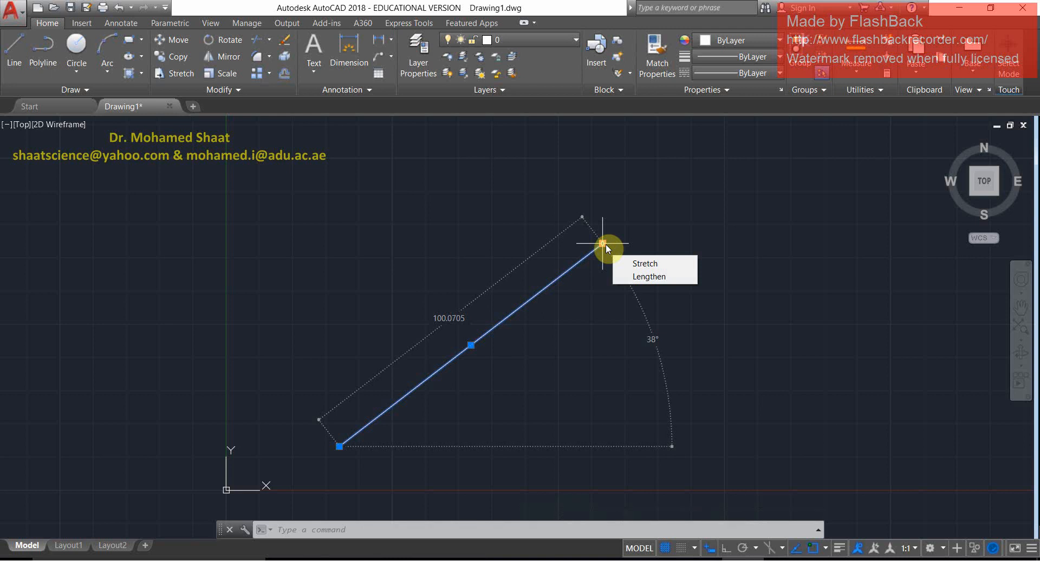
pyautogui.click(606, 243)
pyautogui.press('Escape')
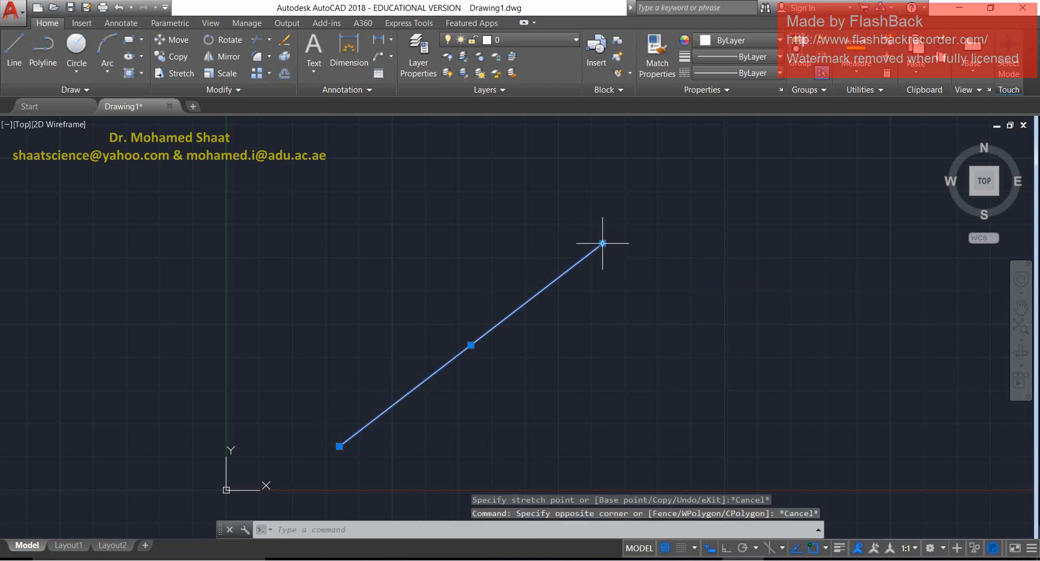
pyautogui.click(602, 244)
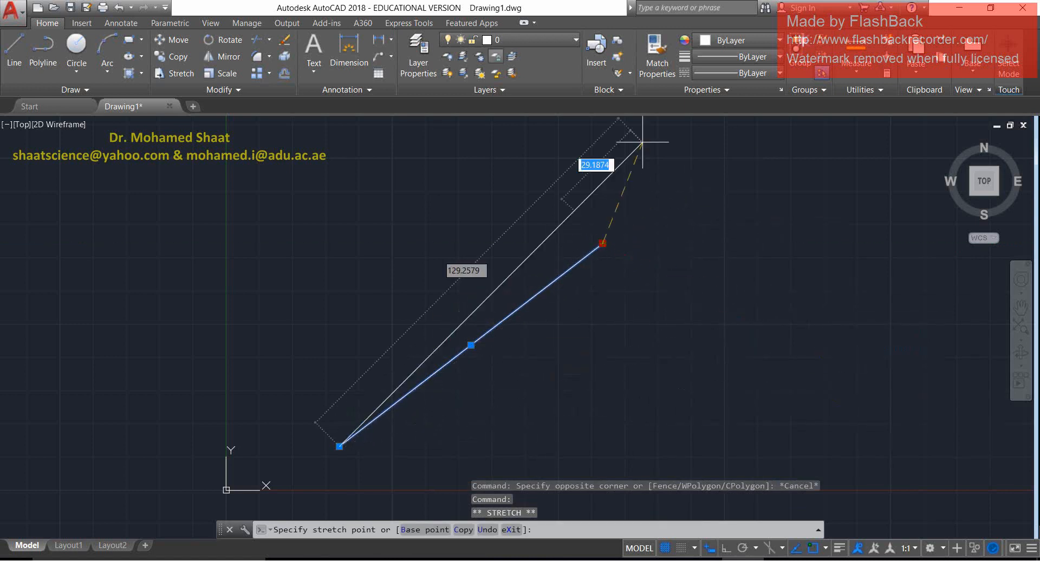
pyautogui.click(870, 294)
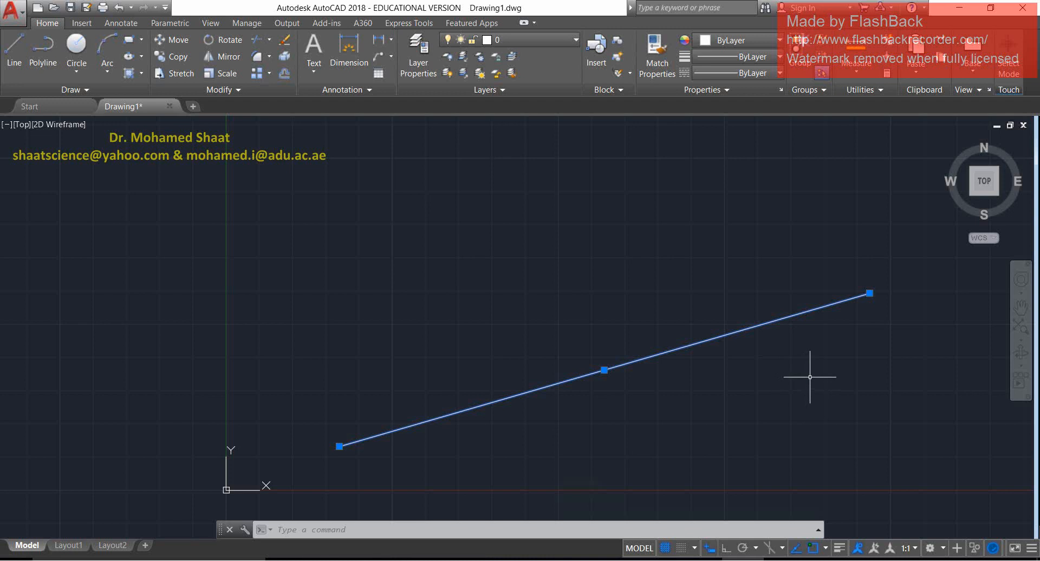
# Stretch the line's upper endpoint about 45 units outward along its own direction, to a total length of about 211 units.
pyautogui.click(871, 292)
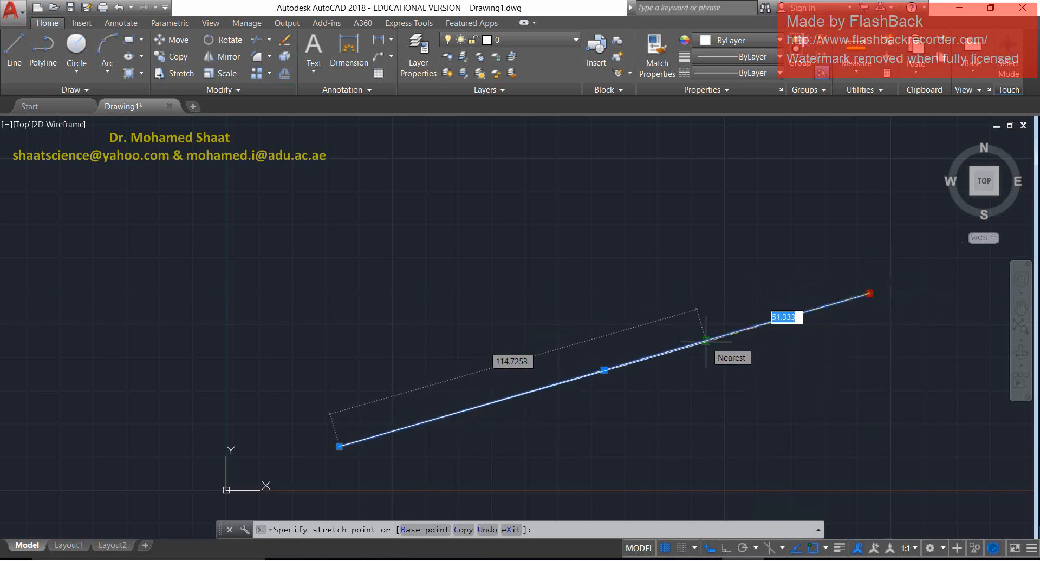
pyautogui.scroll(2, 706, 342)
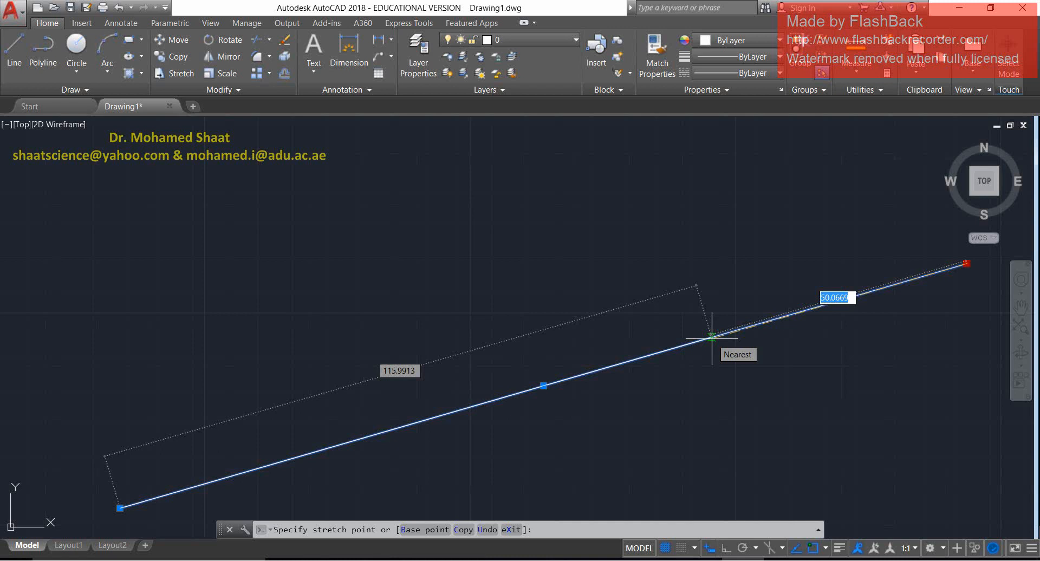
pyautogui.scroll(-6, 734, 364)
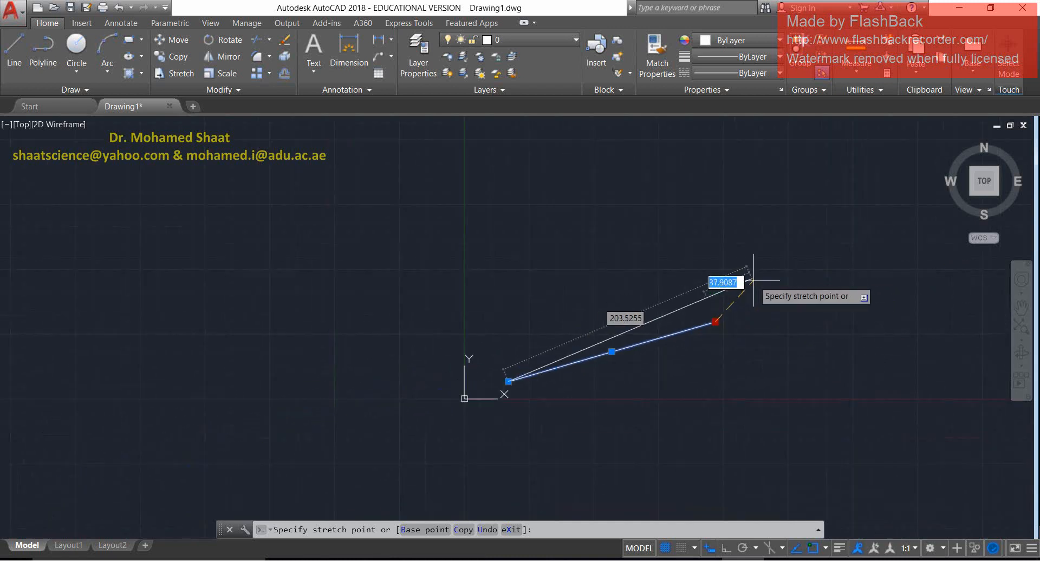
pyautogui.scroll(6, 759, 286)
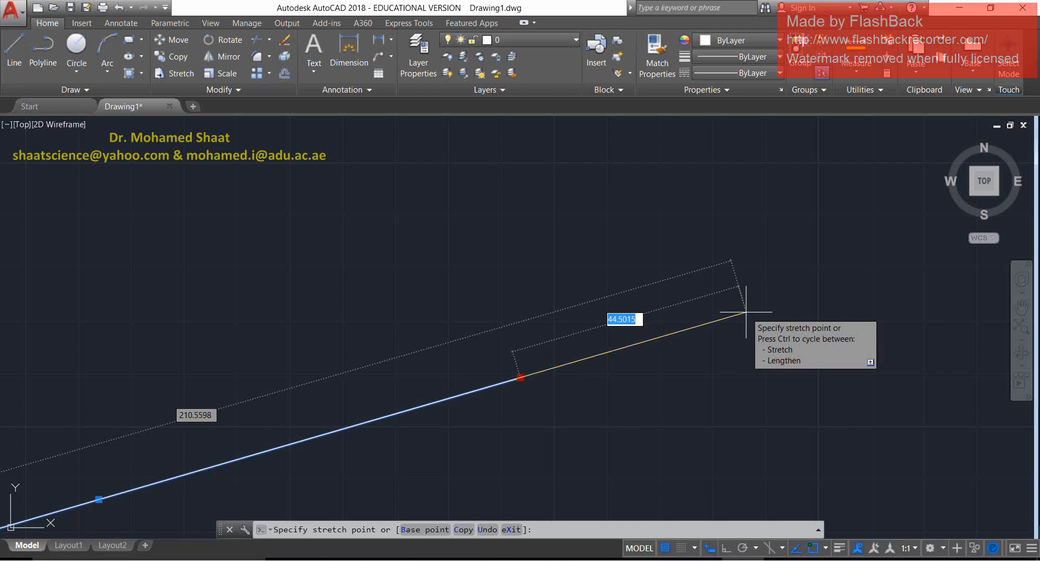
pyautogui.click(746, 313)
pyautogui.scroll(-4, 683, 368)
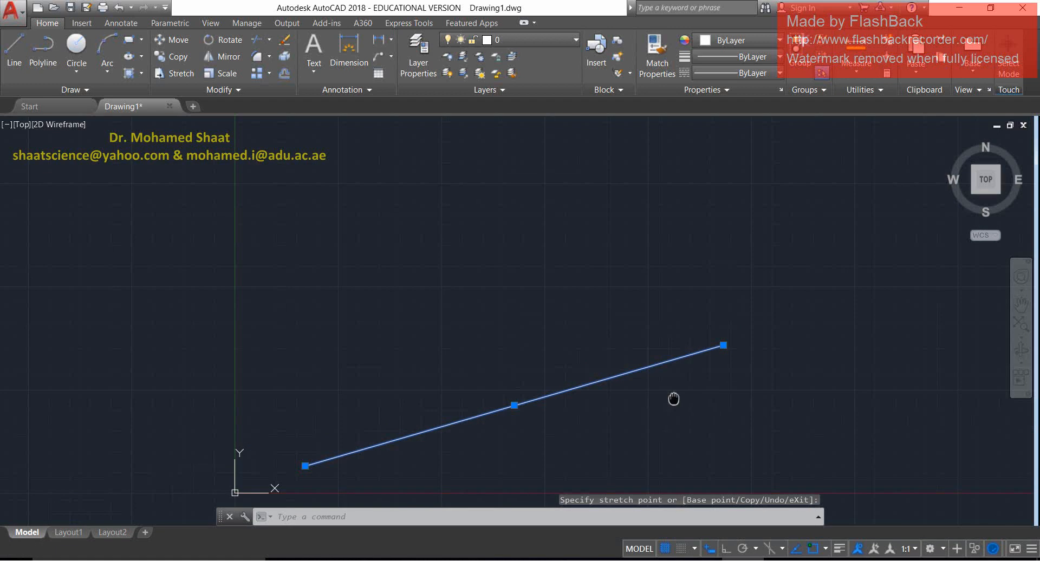
# Stretch the selected line's upper endpoint twice by its grip, shortening the line and making it steeper while keeping the lower endpoint fixed.
pyautogui.moveTo(674, 399); pyautogui.dragTo(700, 369, button='middle')
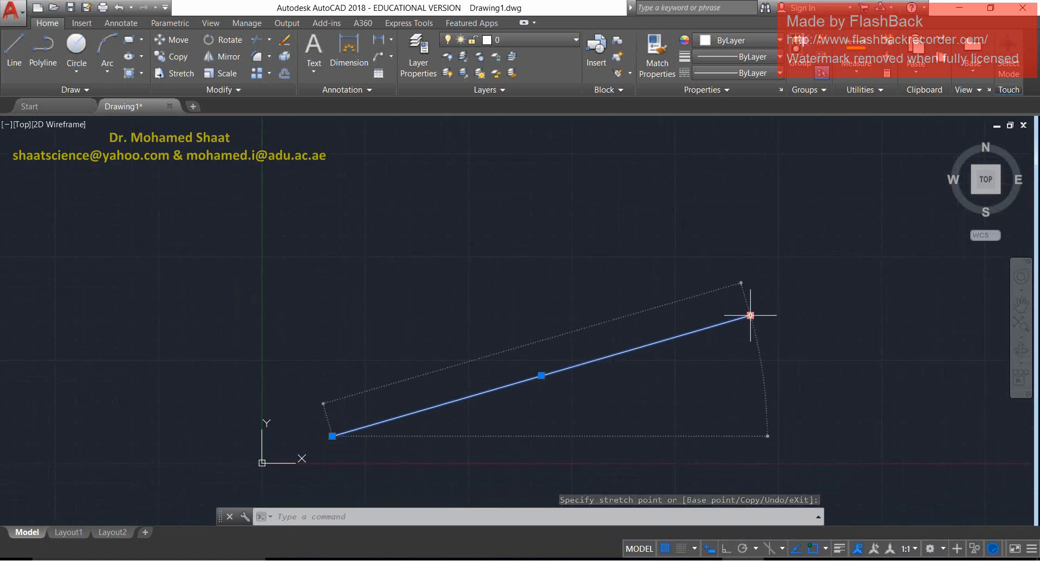
pyautogui.click(486, 309)
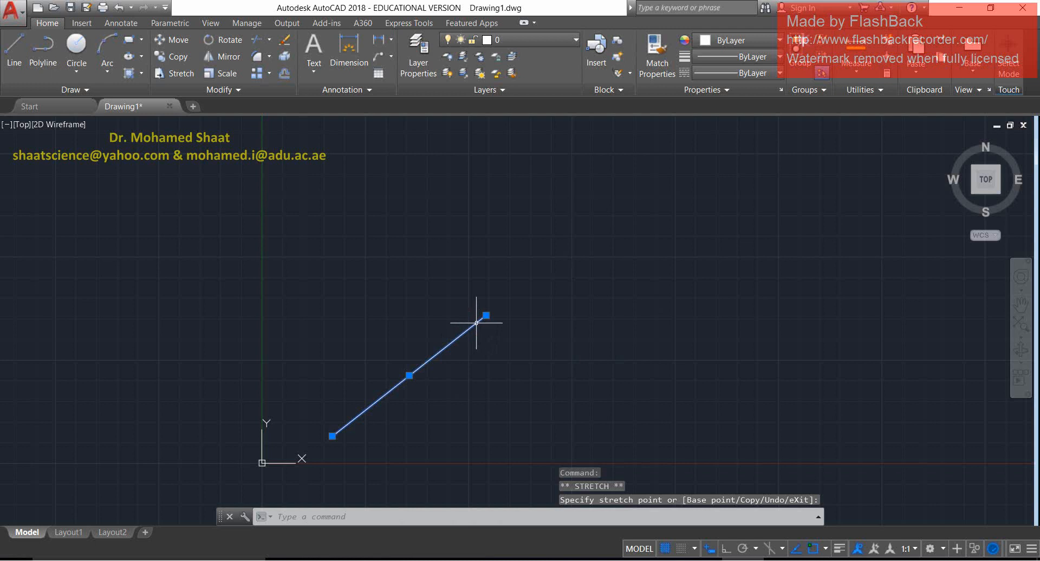
pyautogui.click(486, 315)
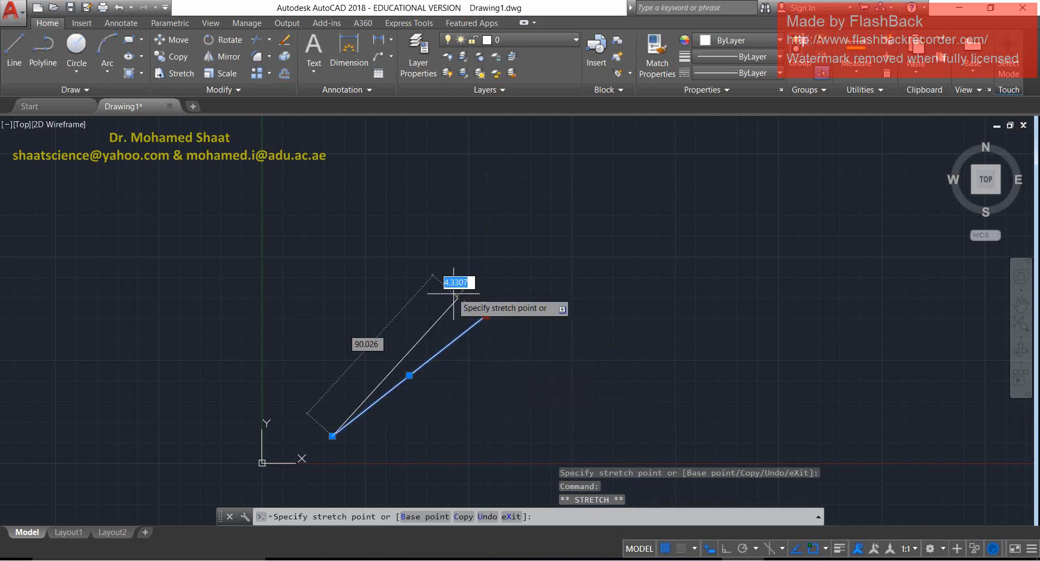
pyautogui.click(448, 261)
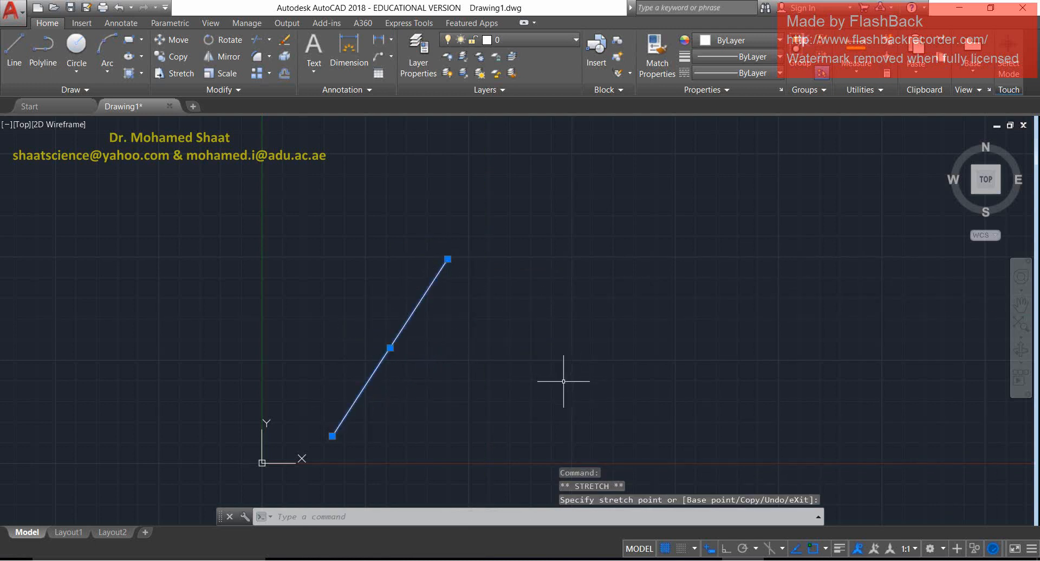
# Move the line horizontally about 110 units in the positive X direction by its midpoint grip.
pyautogui.click(333, 436)
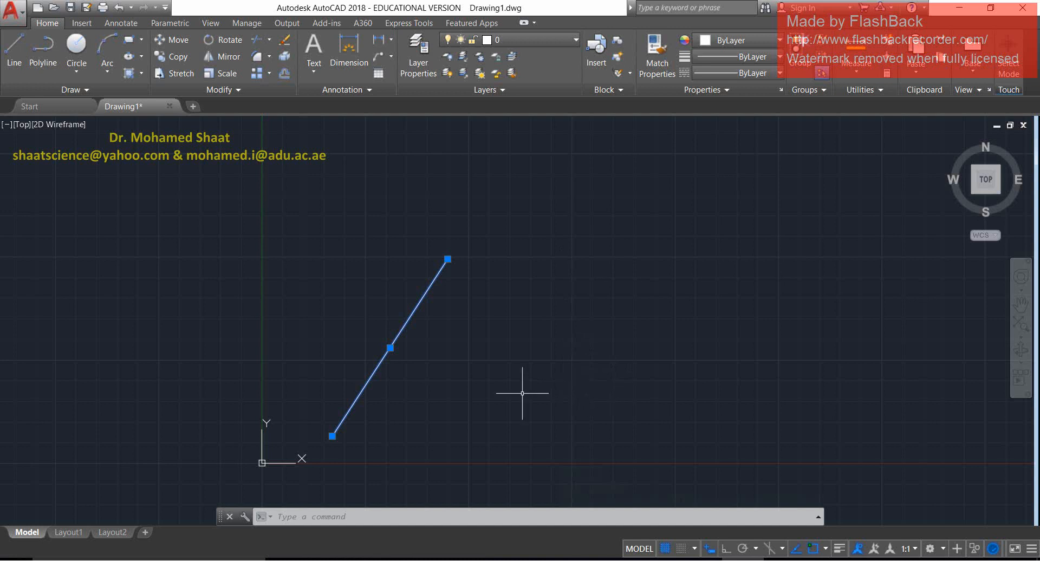
pyautogui.click(390, 348)
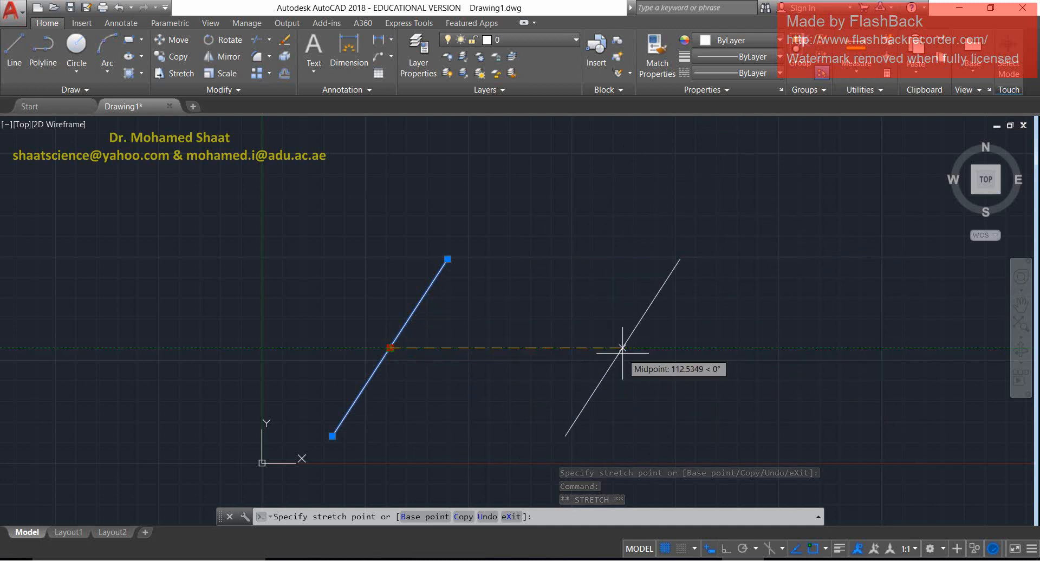
pyautogui.click(623, 347)
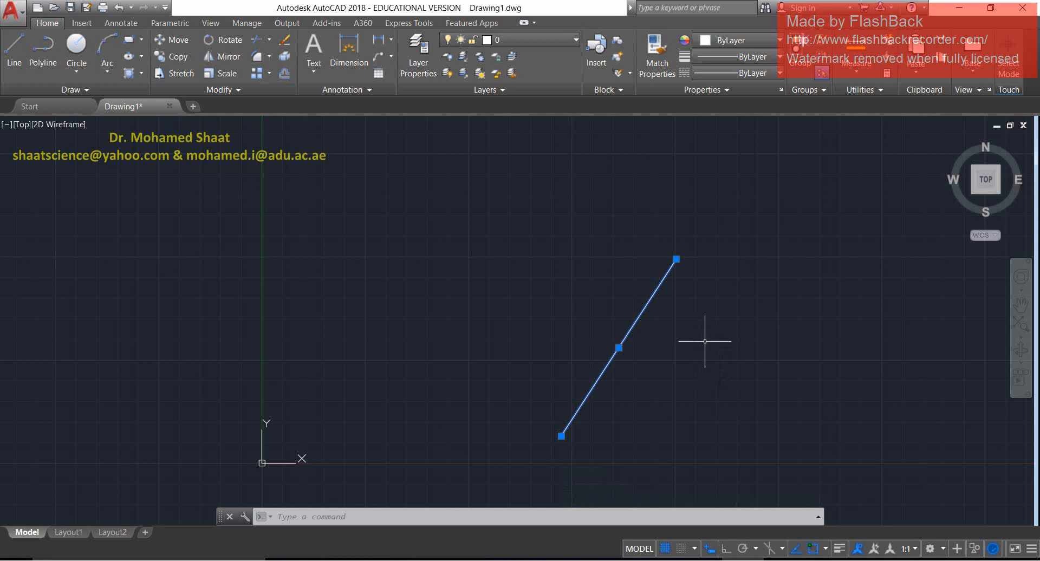
# Select the sloped line with a crossing window and delete it.
pyautogui.click(743, 239)
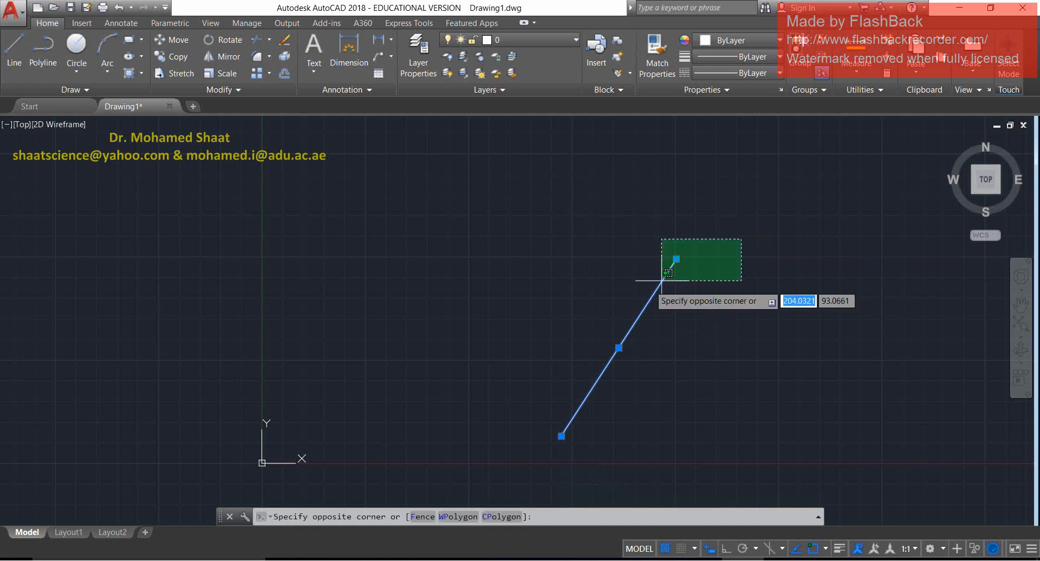
pyautogui.click(600, 311)
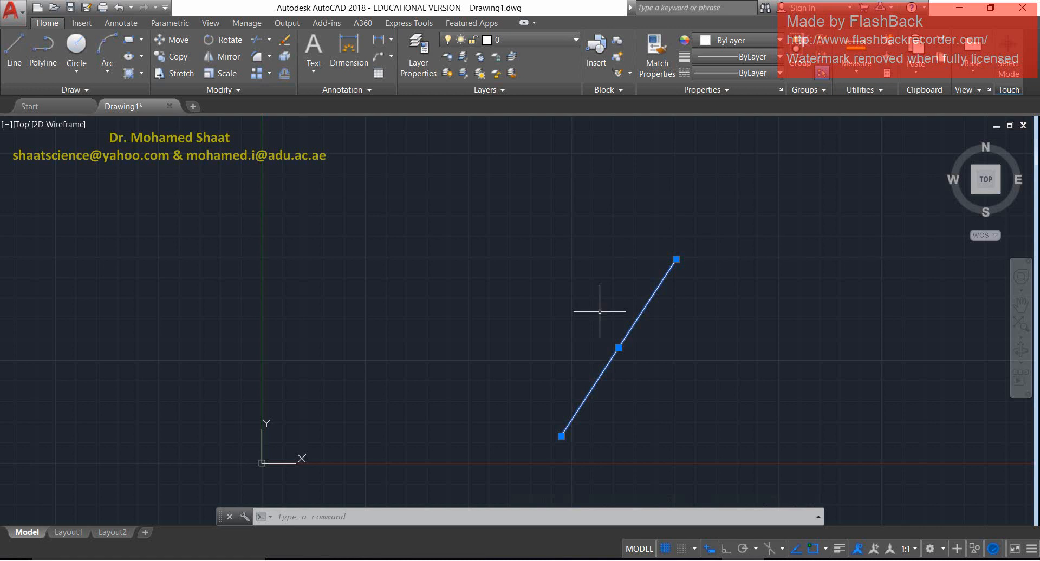
pyautogui.press('Delete')
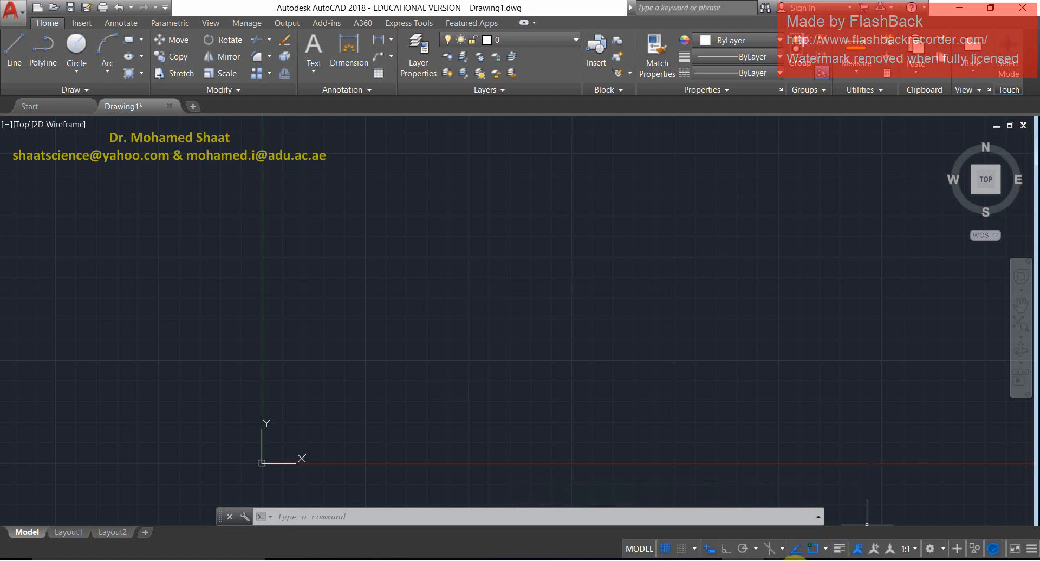
pyautogui.click(820, 560)
pyautogui.rightClick(846, 542)
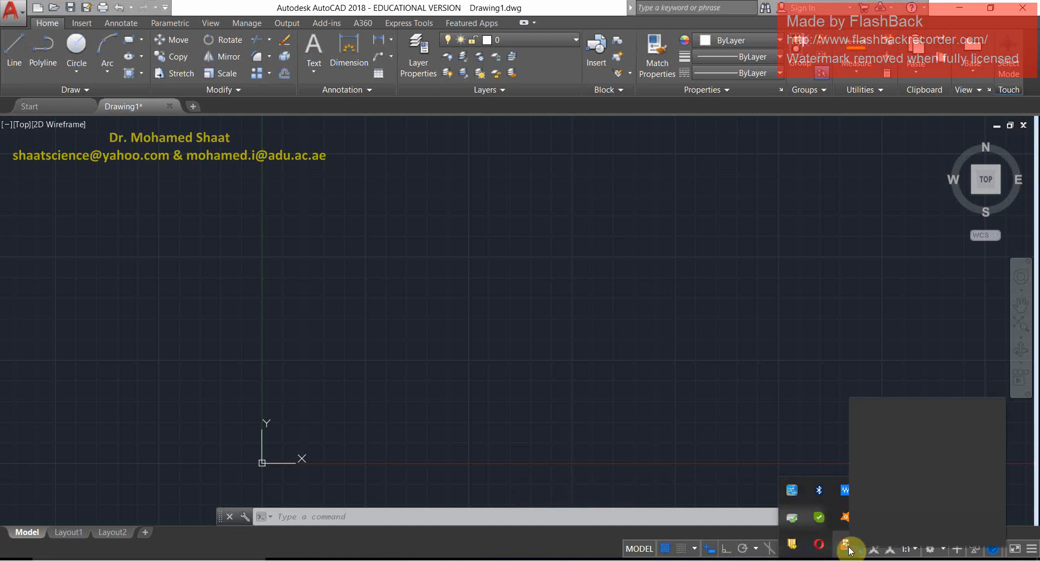
pyautogui.click(889, 421)
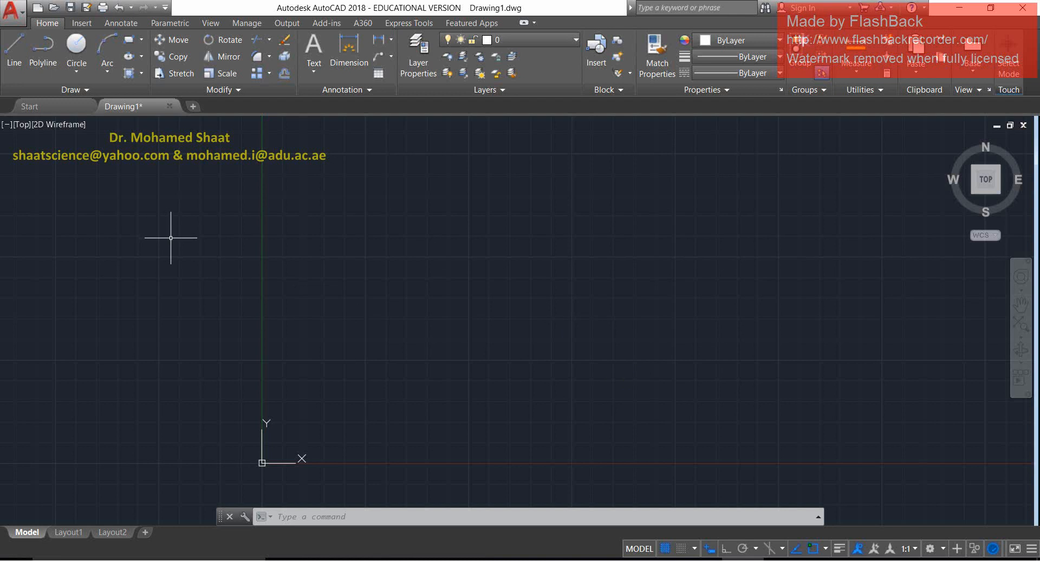
# Draw an irregular five-sided outline around the Y axis with the Line command and finish it with the Close option.
pyautogui.click(17, 47)
pyautogui.click(348, 213)
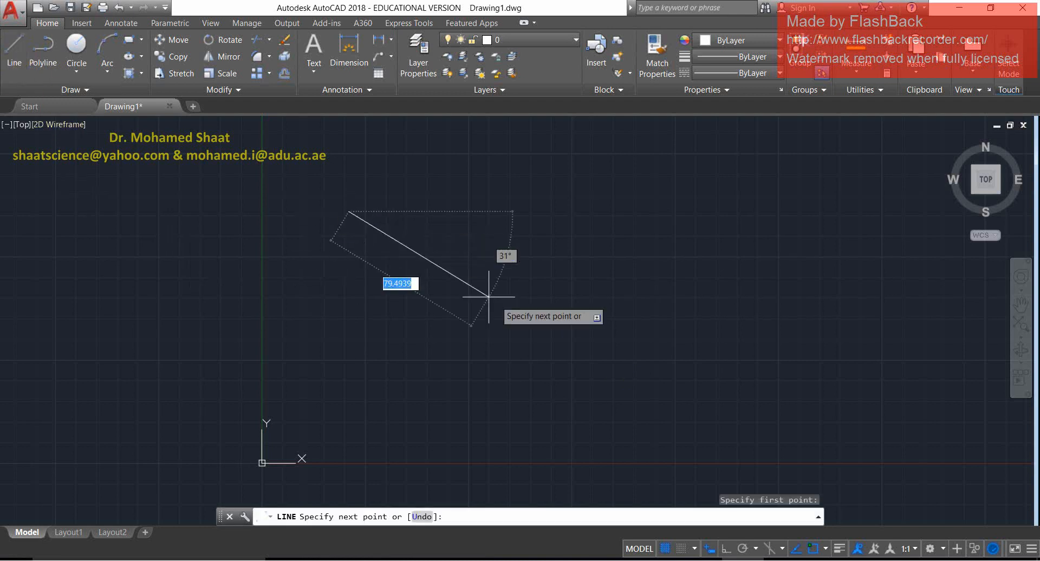
pyautogui.click(645, 359)
pyautogui.click(393, 455)
pyautogui.click(321, 353)
pyautogui.click(210, 378)
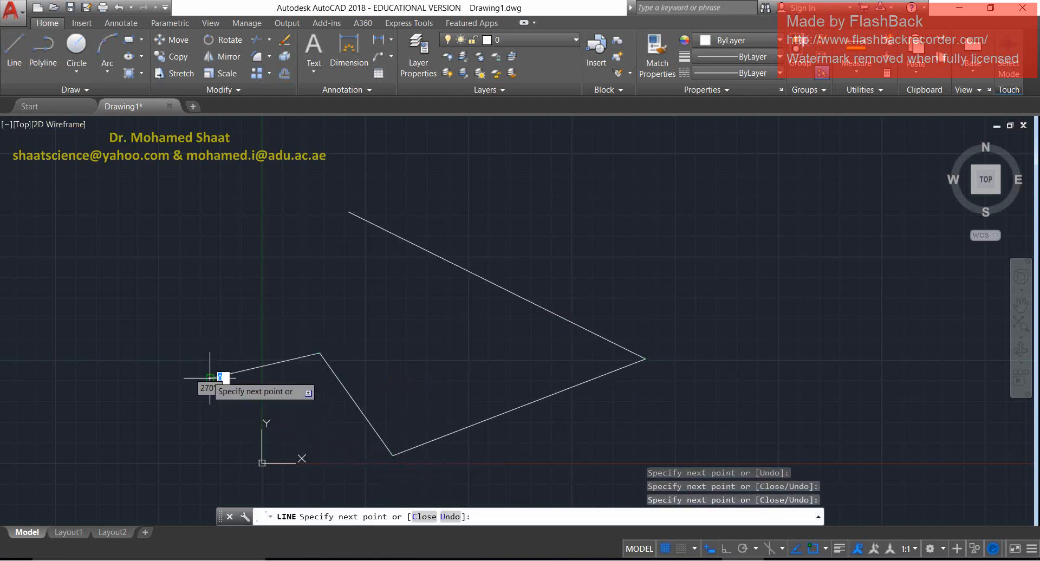
pyautogui.write('c')
pyautogui.press('Return')
# Select the five segments of the closed outline one at a time with crossing windows and delete them.
pyautogui.click(512, 271)
pyautogui.click(414, 316)
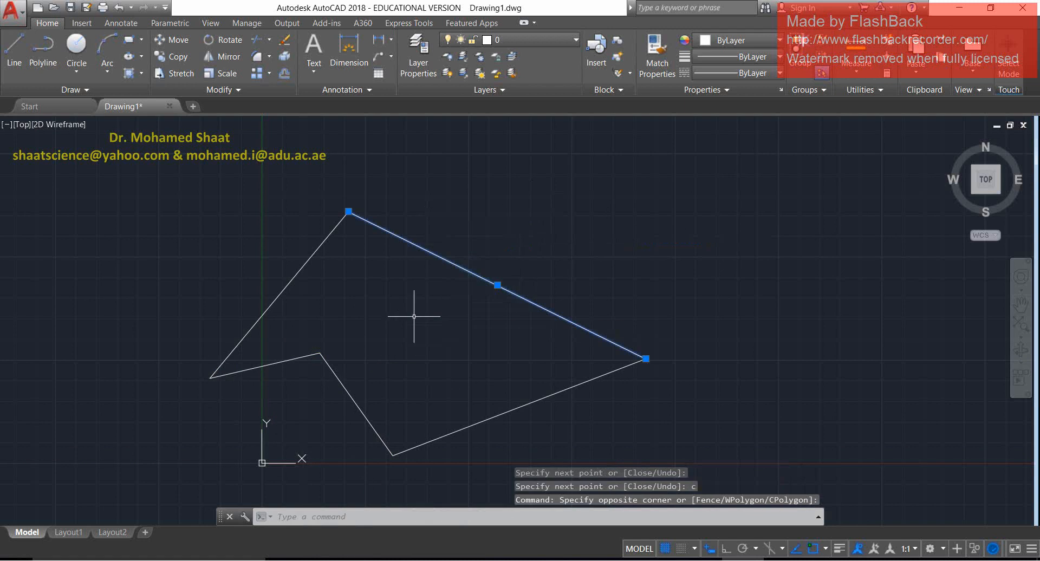
pyautogui.click(615, 445)
pyautogui.click(418, 390)
pyautogui.click(404, 365)
pyautogui.click(327, 400)
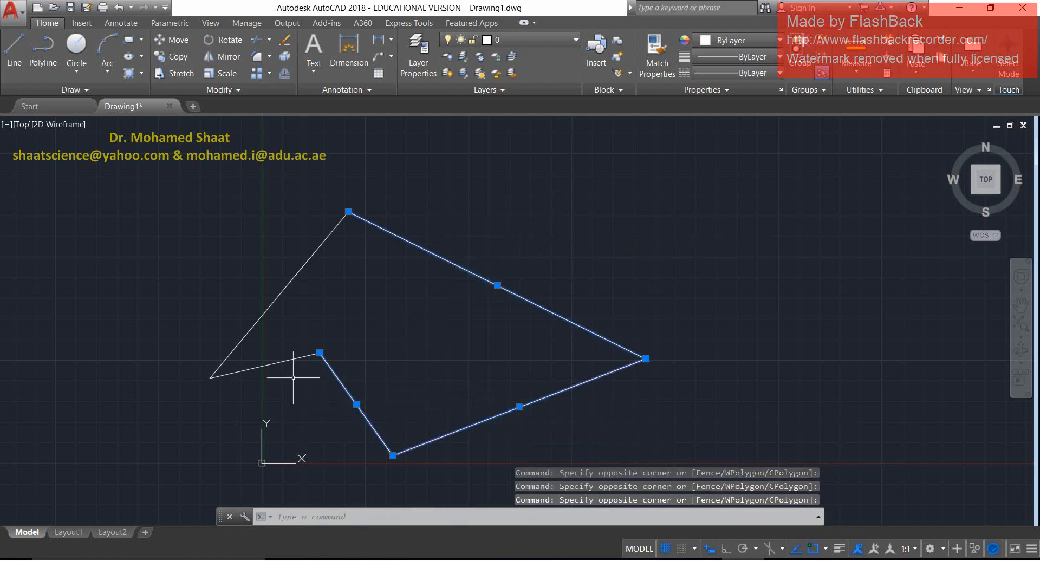
pyautogui.click(296, 336)
pyautogui.click(274, 387)
pyautogui.click(334, 276)
pyautogui.click(247, 280)
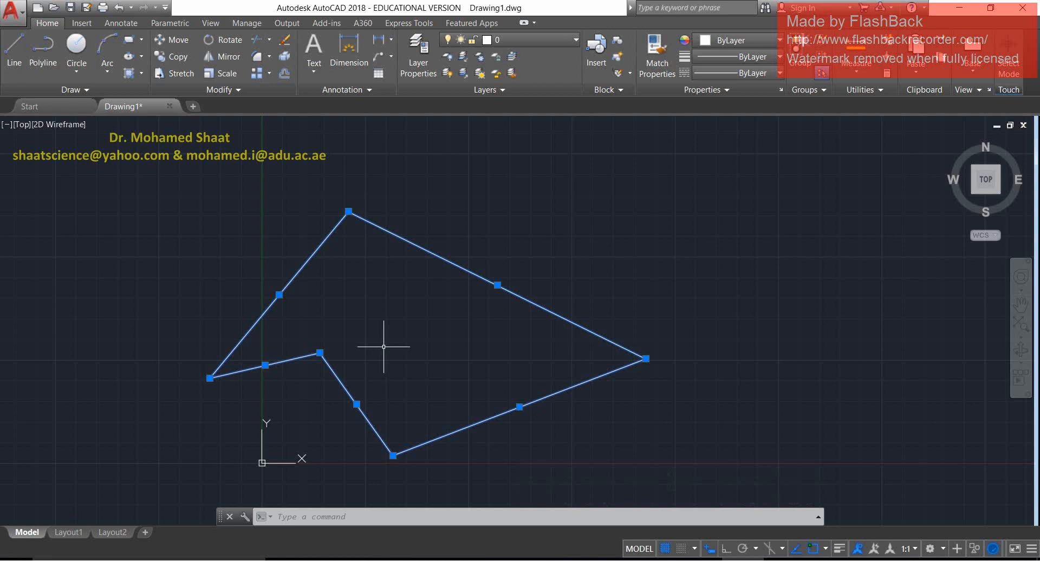
pyautogui.press('Delete')
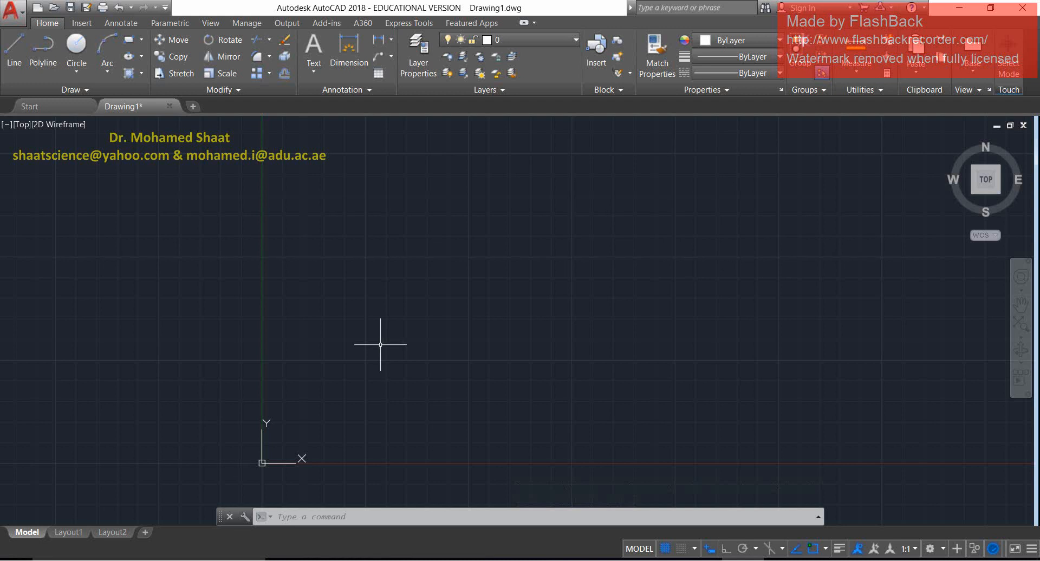
# Draw an open zigzag polyline of four straight segments, starting near the origin and ending with a segment that turns back at the top.
pyautogui.click(44, 53)
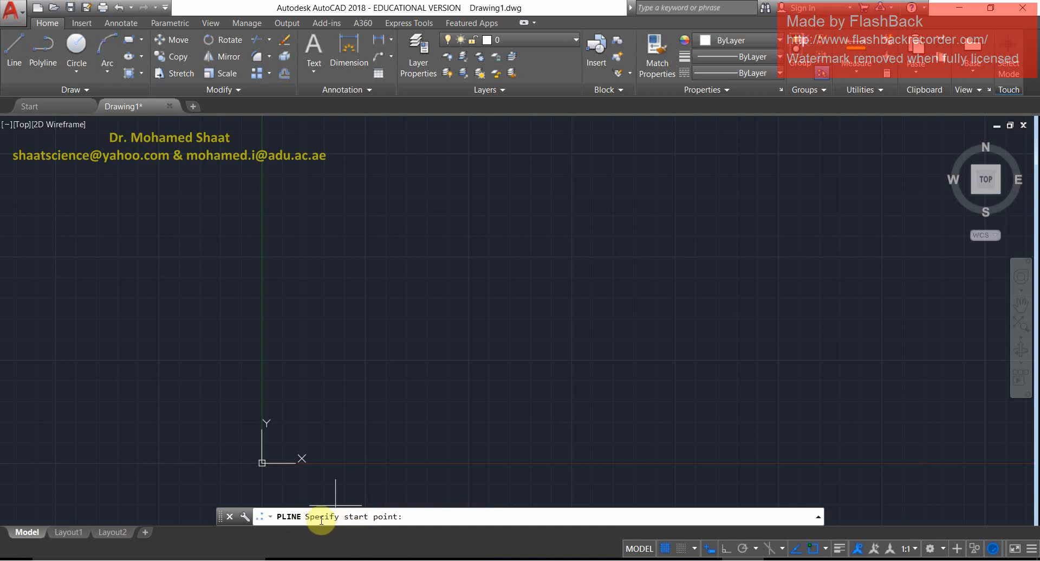
pyautogui.click(370, 376)
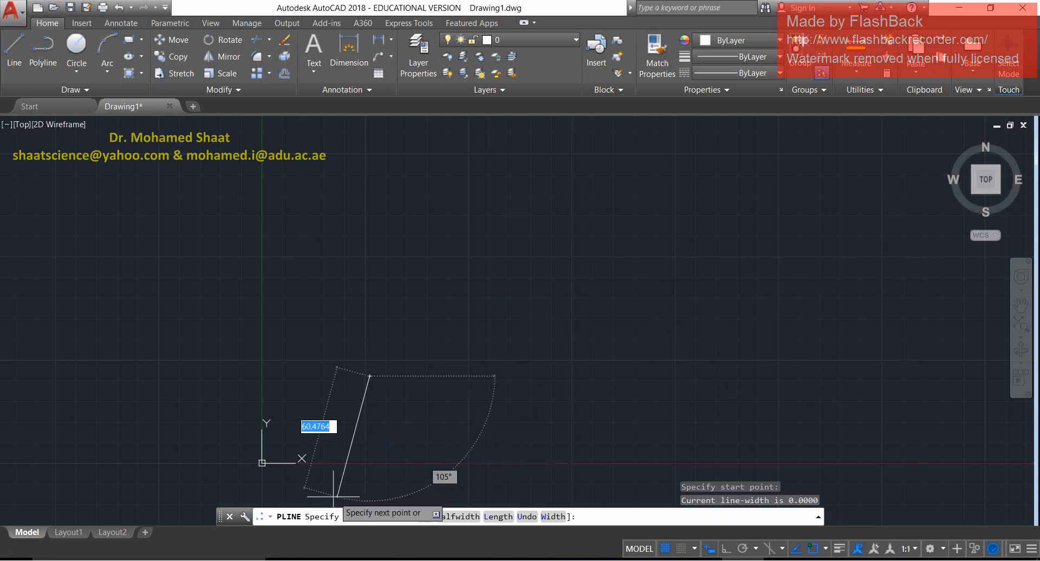
pyautogui.click(545, 261)
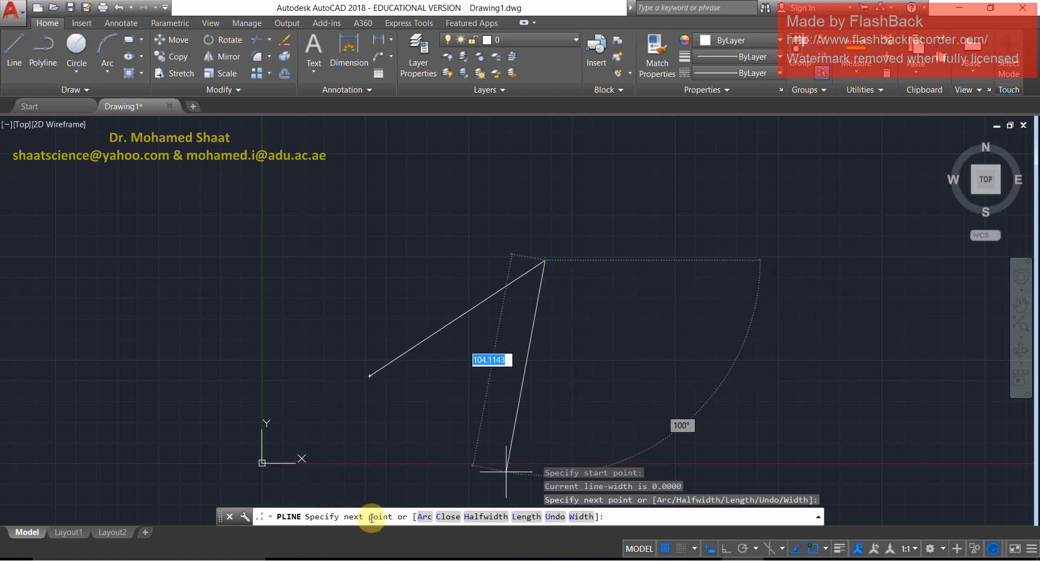
pyautogui.click(682, 356)
pyautogui.click(787, 208)
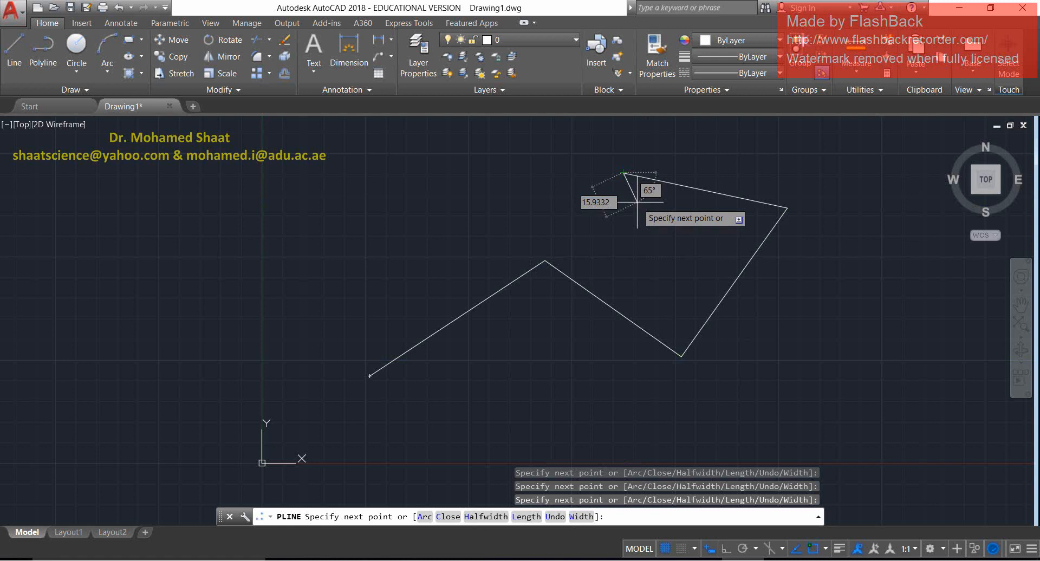
pyautogui.press('Escape')
# Select the polyline through one of its segments to examine how it is grouped, and clear the selection.
pyautogui.click(634, 274)
pyautogui.click(591, 333)
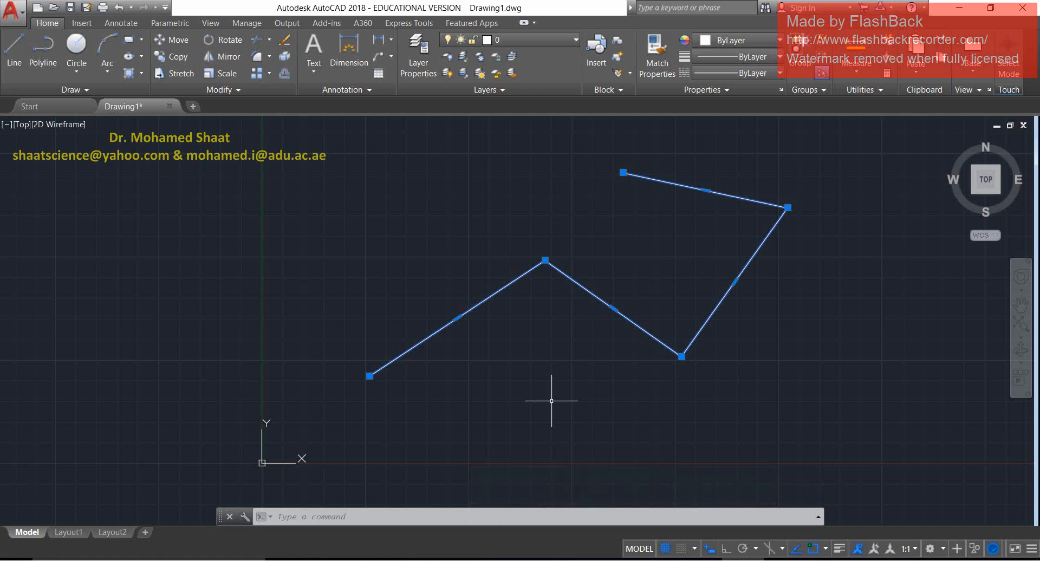
pyautogui.click(564, 395)
pyautogui.press('Escape')
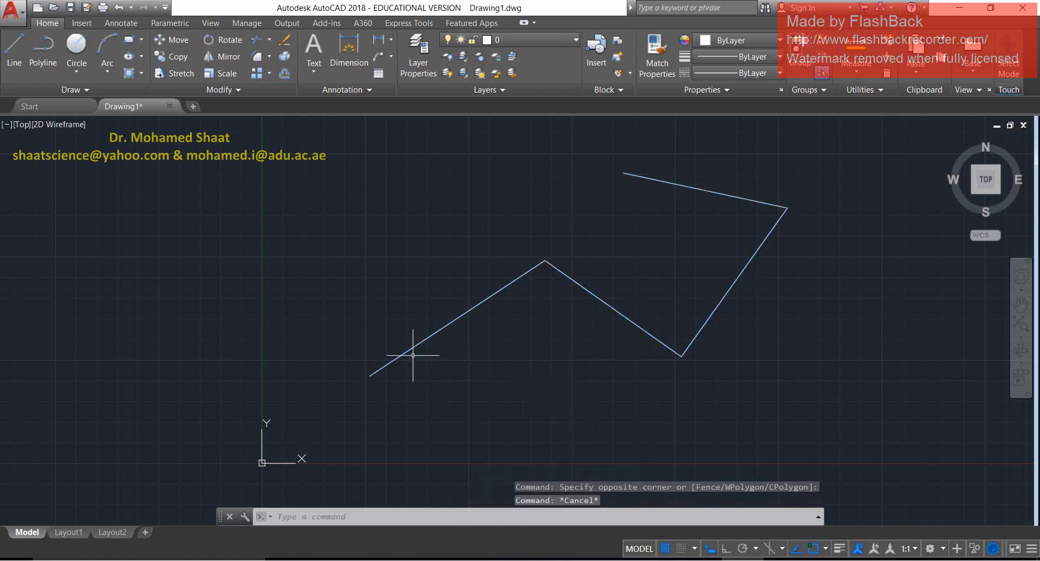
# Draw four connected segments with the Line command, roughly following the shape of the zigzag polyline.
pyautogui.click(11, 44)
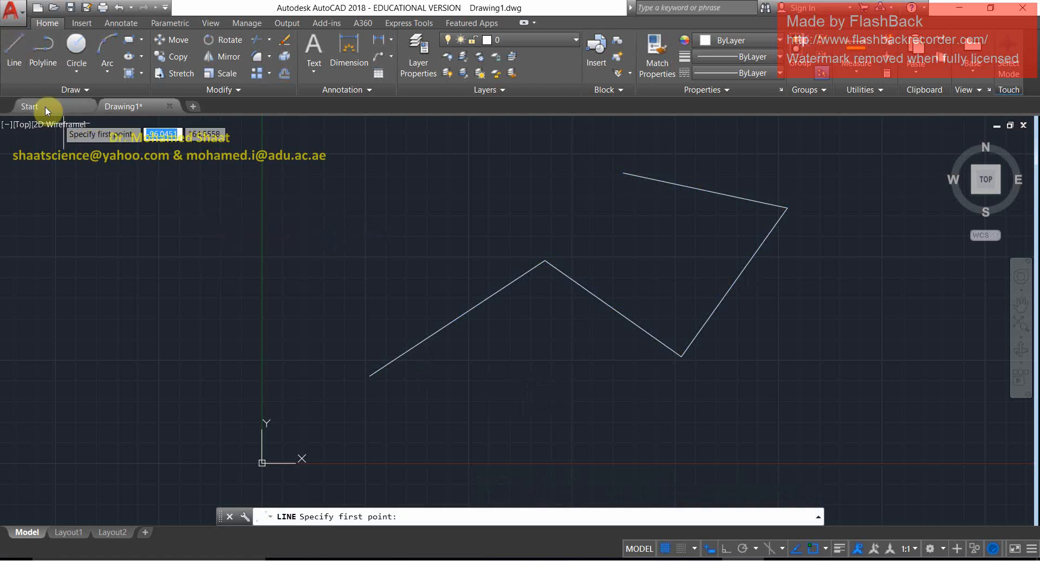
pyautogui.click(21, 48)
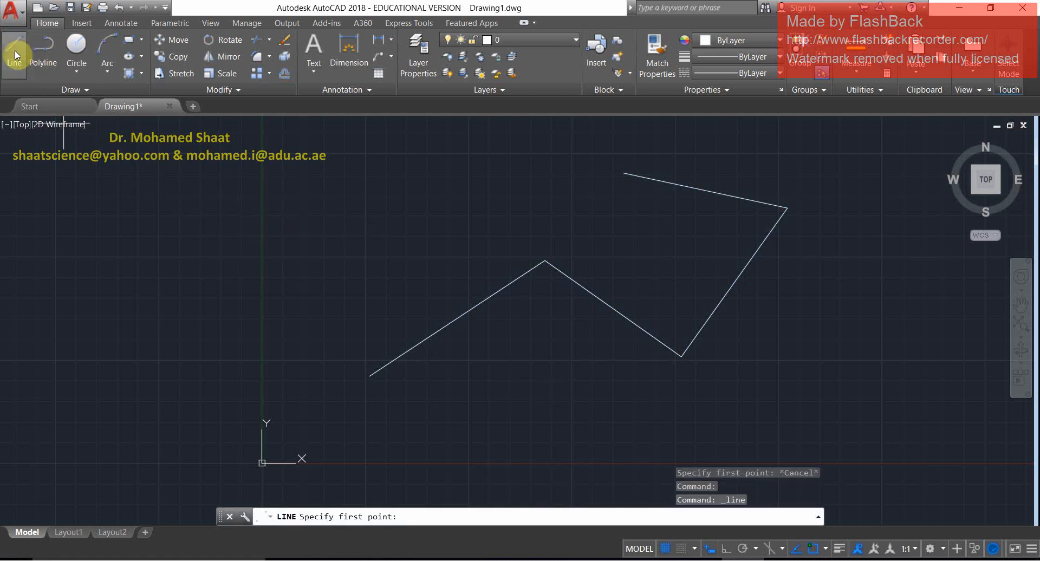
pyautogui.click(343, 350)
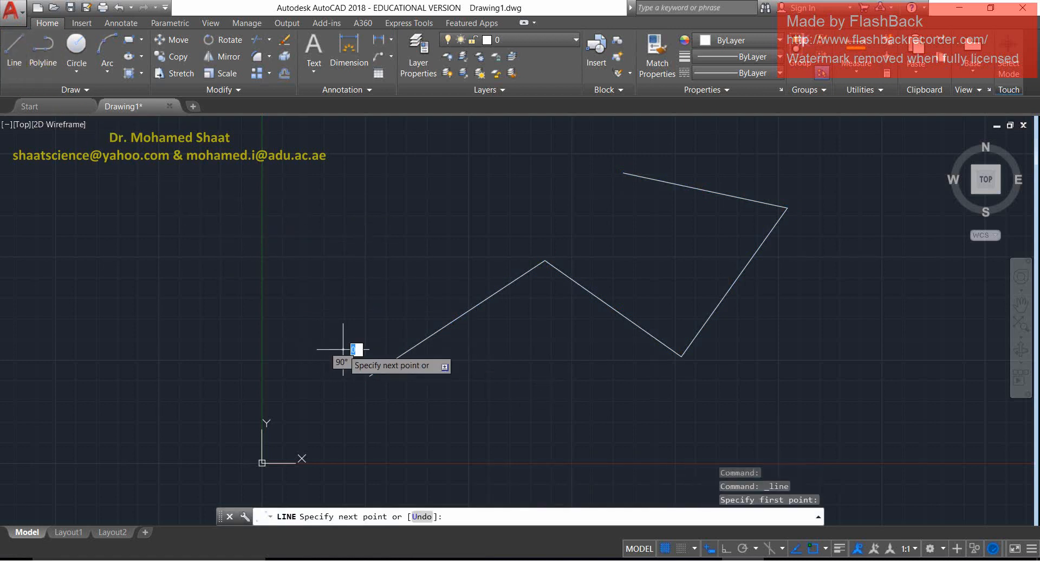
pyautogui.click(519, 233)
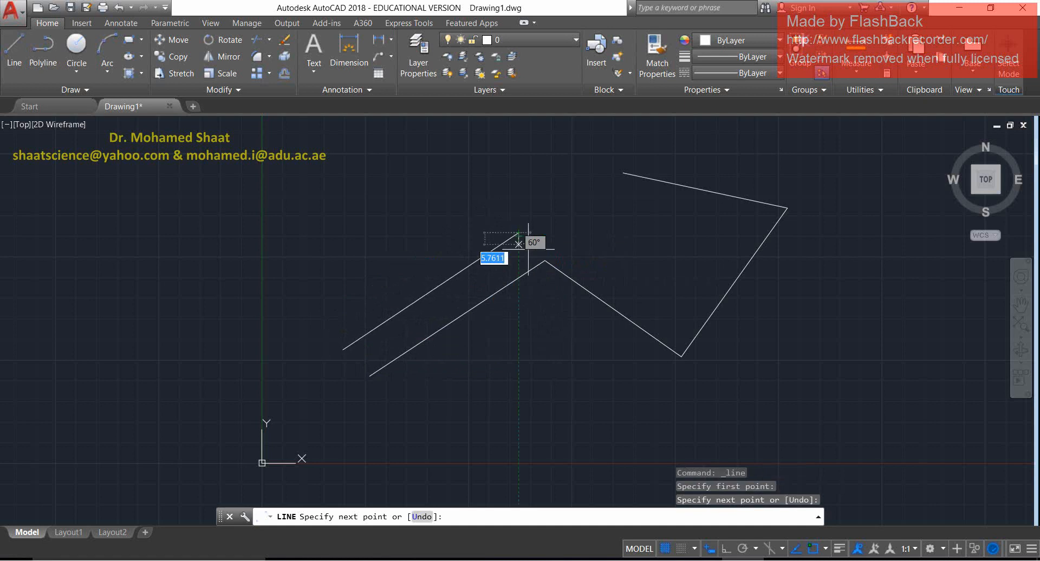
pyautogui.click(647, 361)
pyautogui.click(698, 248)
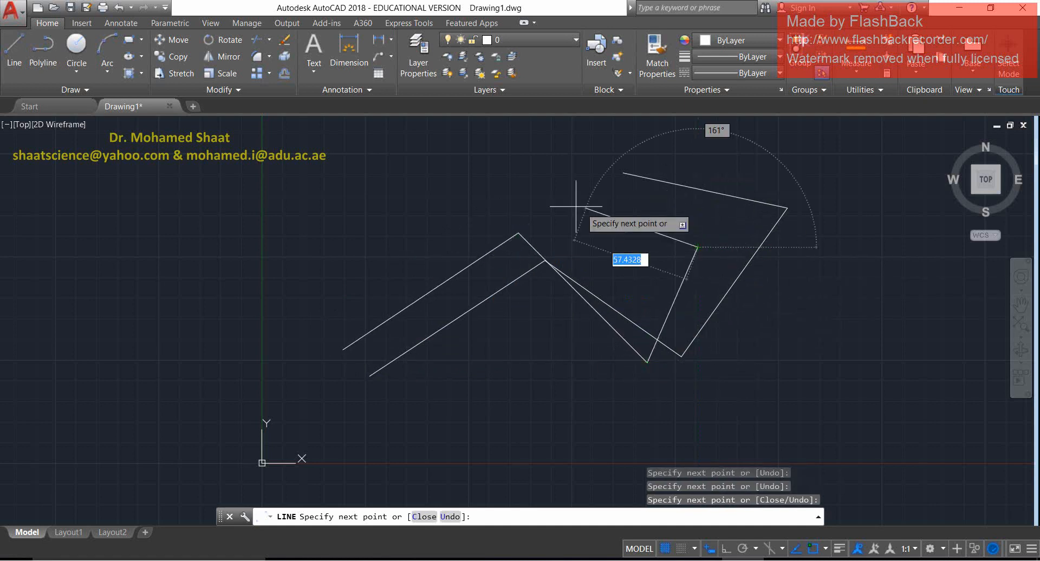
pyautogui.click(550, 187)
pyautogui.press('Escape')
pyautogui.click(550, 213)
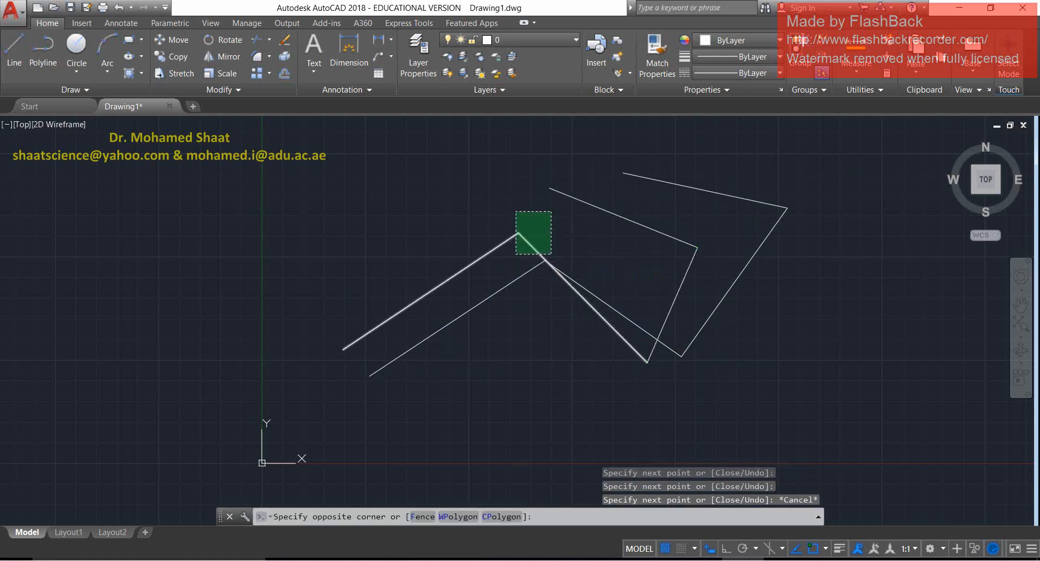
pyautogui.click(506, 259)
pyautogui.press('Escape')
# Select the four separate line segments beside the polyline one after another with crossing windows and delete them.
pyautogui.click(538, 239)
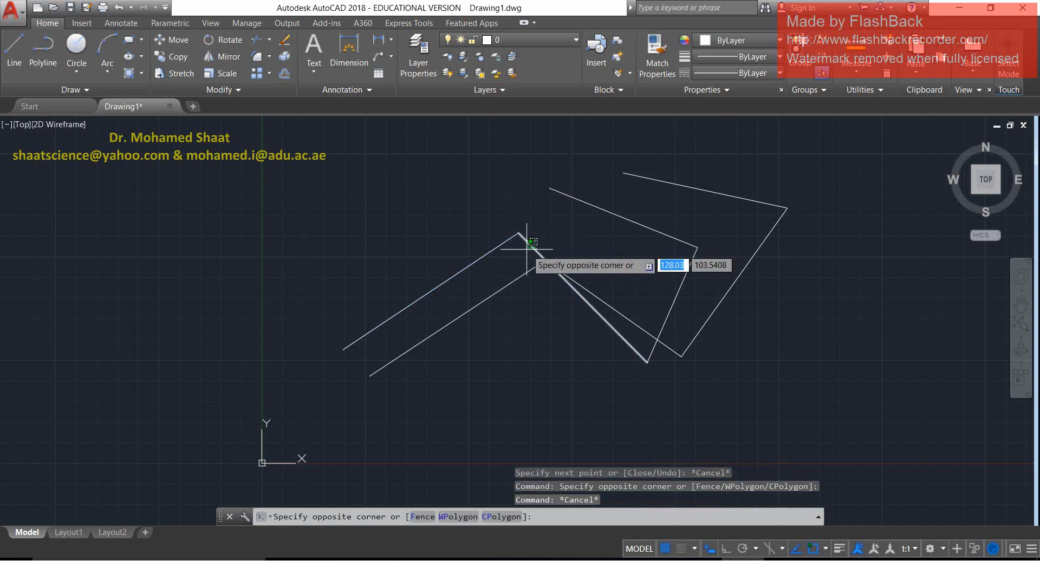
pyautogui.click(515, 257)
pyautogui.click(492, 259)
pyautogui.click(460, 270)
pyautogui.click(618, 213)
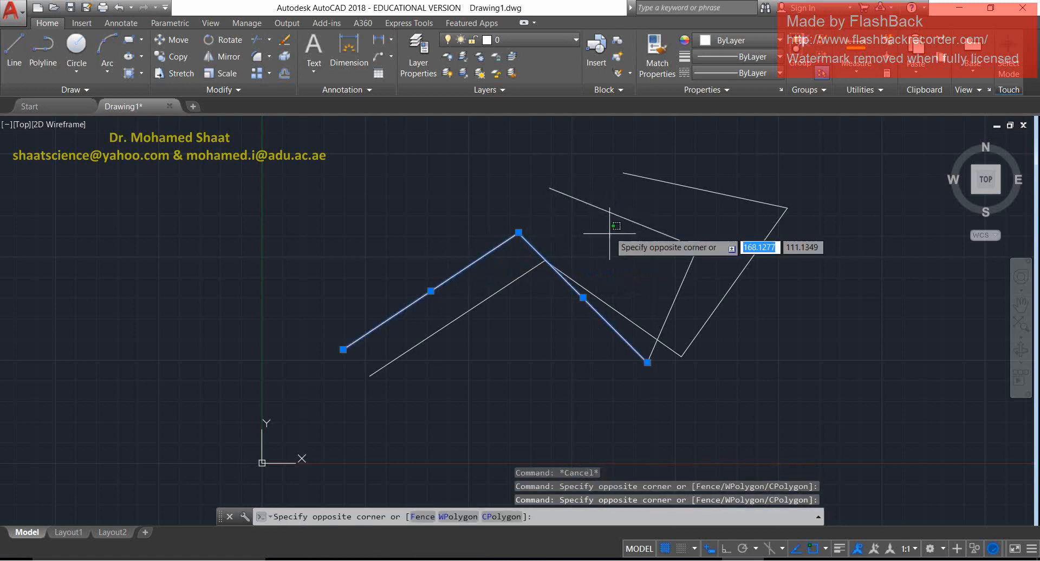
pyautogui.click(613, 197)
pyautogui.click(687, 225)
pyautogui.click(681, 250)
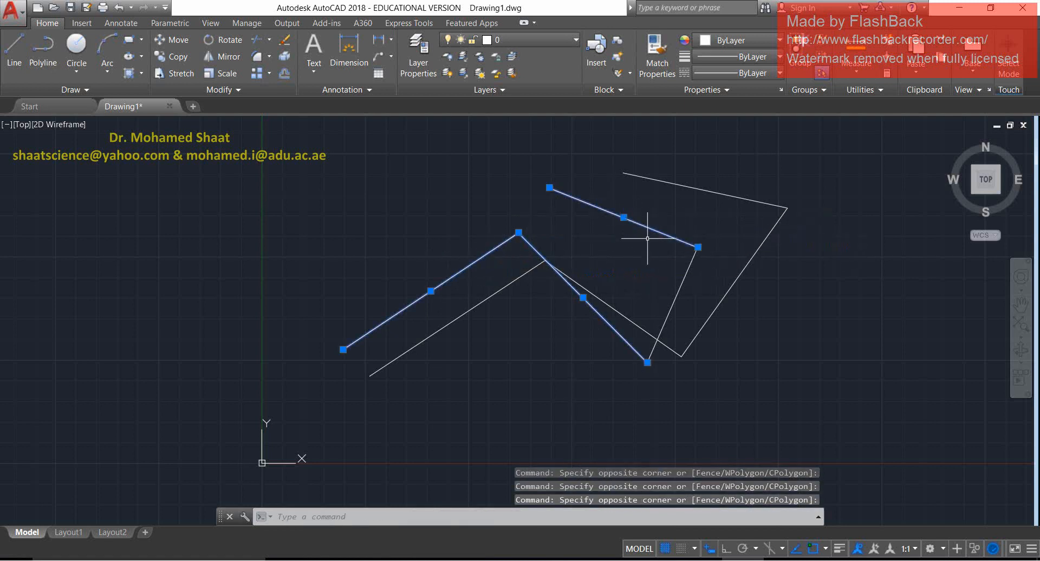
pyautogui.click(692, 275)
pyautogui.click(667, 293)
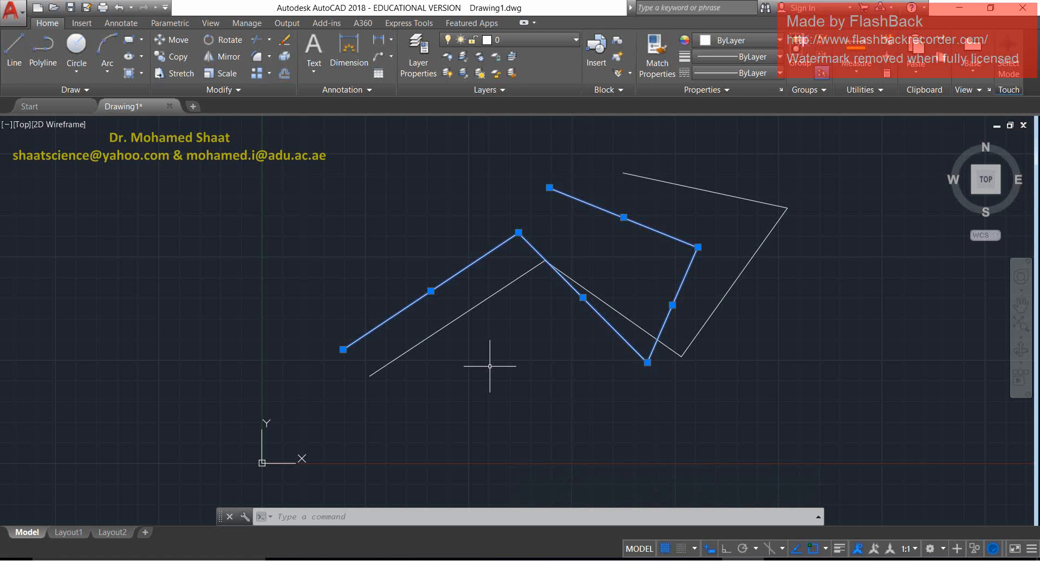
pyautogui.press('Delete')
# Select the remaining open zigzag polyline with a crossing window and delete it.
pyautogui.moveTo(651, 339); pyautogui.dragTo(609, 359)
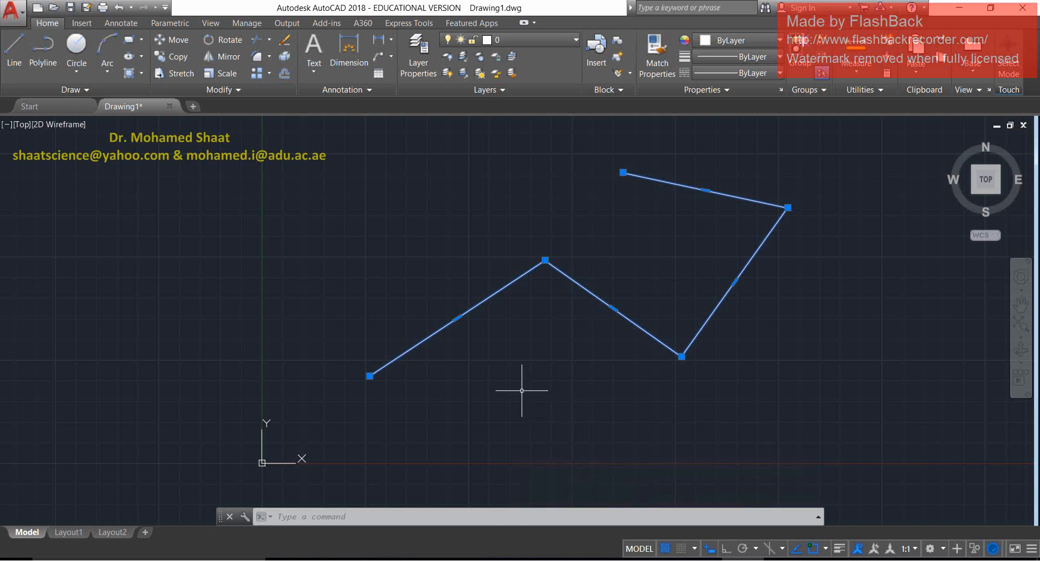
pyautogui.press('Delete')
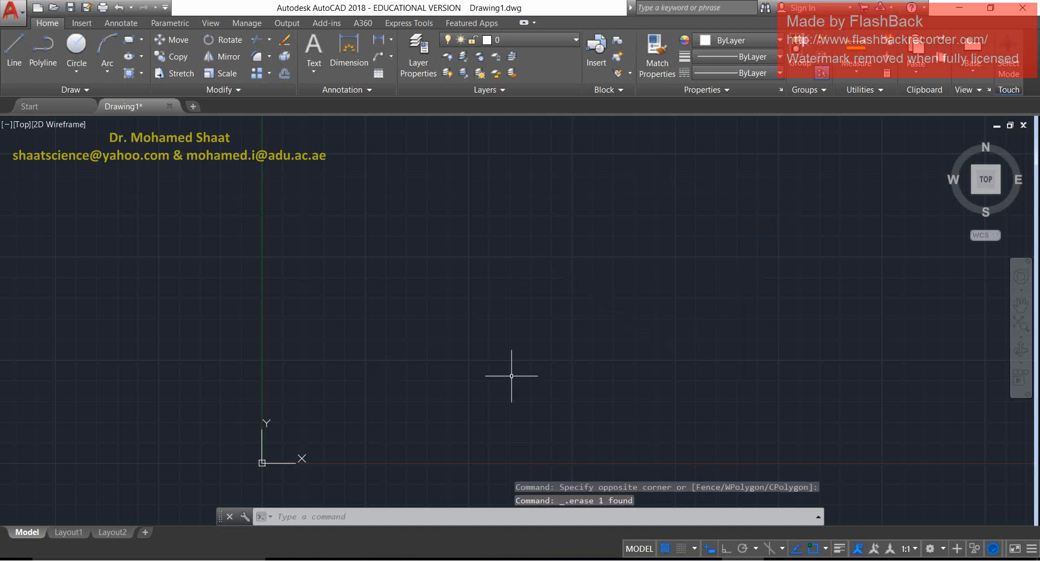
# Start a new polyline near the origin with two straight segments, one rising to a peak and one descending from it.
pyautogui.click(31, 67)
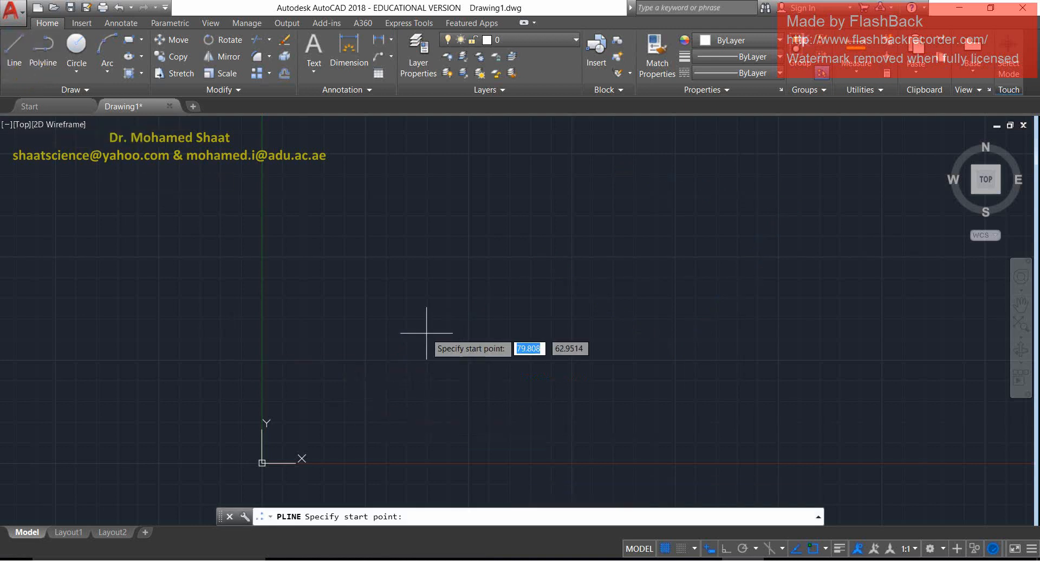
pyautogui.click(360, 397)
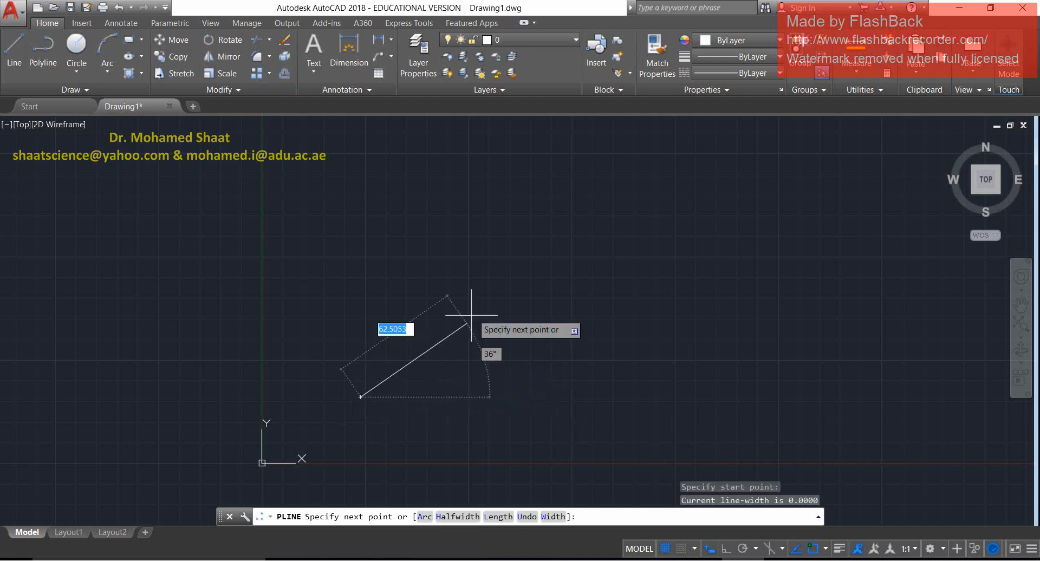
pyautogui.click(524, 278)
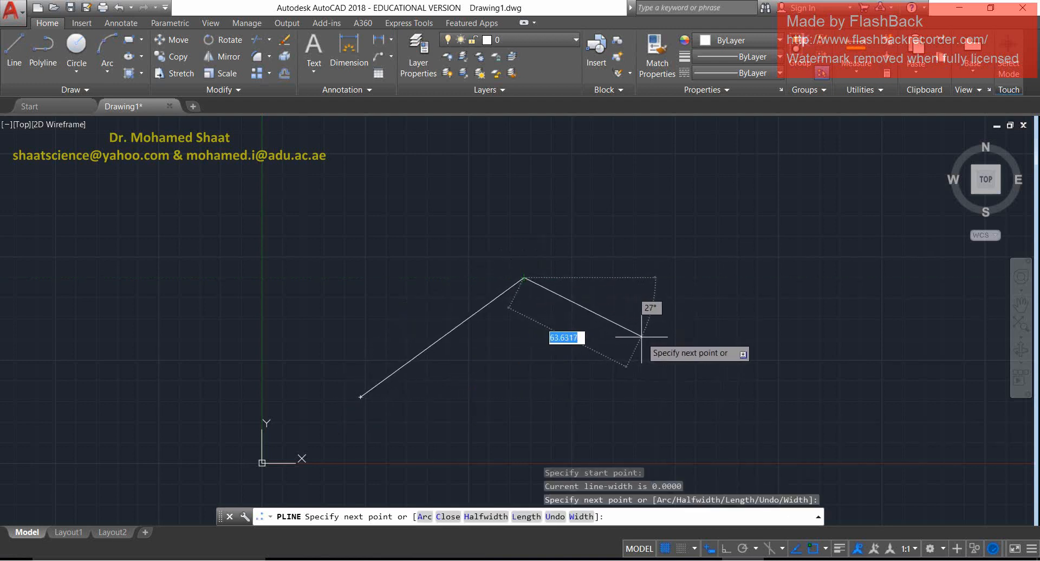
pyautogui.click(641, 369)
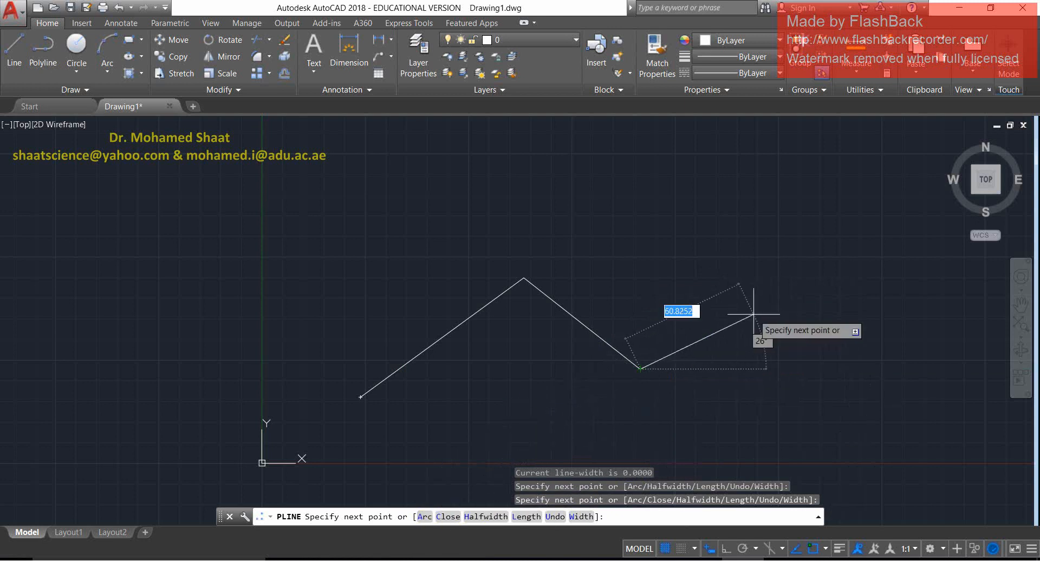
# Switch the running polyline to its Arc option and add four connected arcs that curve up, around and back down.
pyautogui.write('a')
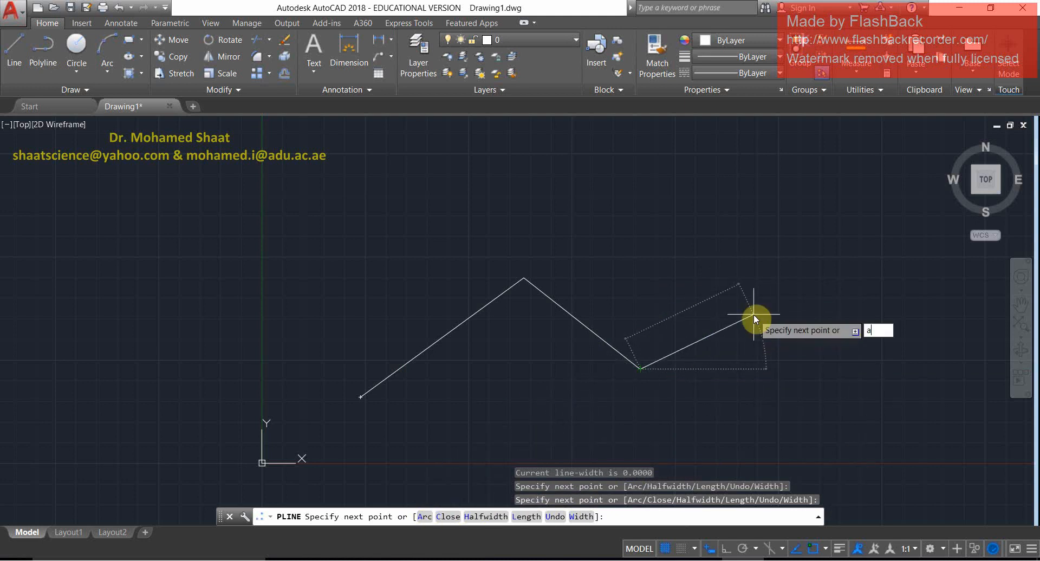
pyautogui.press('Return')
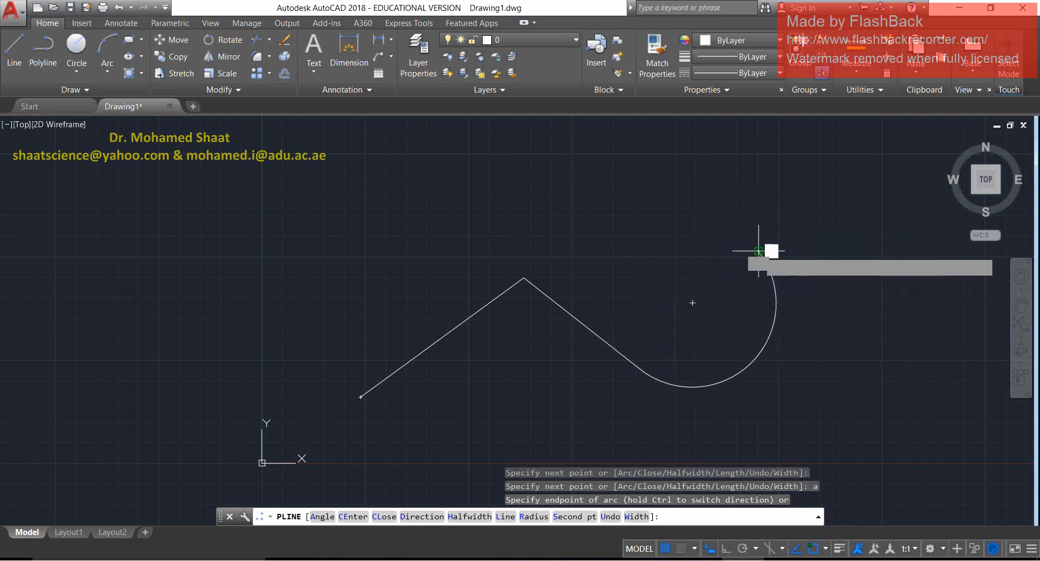
pyautogui.click(763, 248)
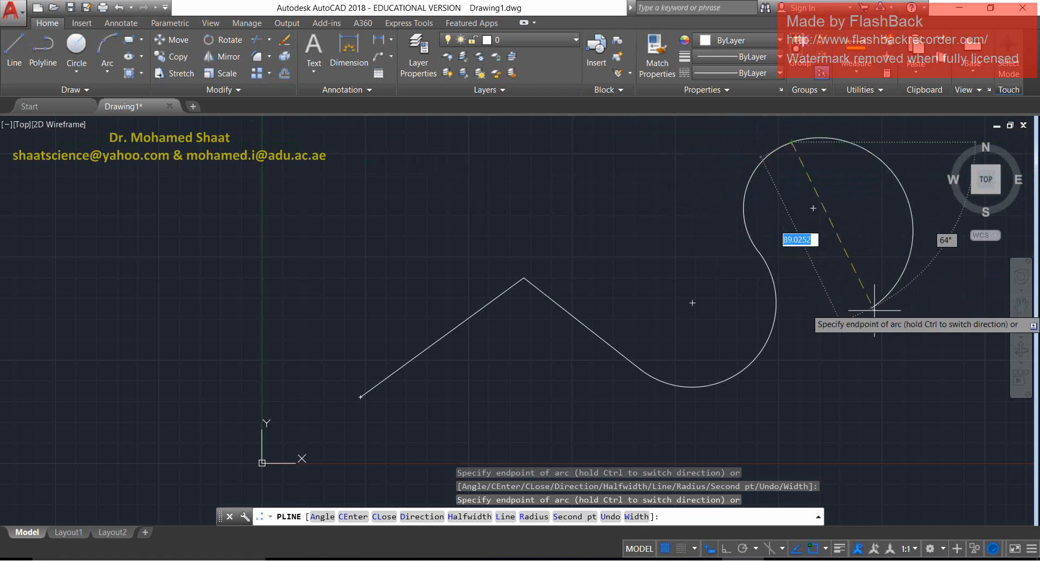
pyautogui.click(861, 335)
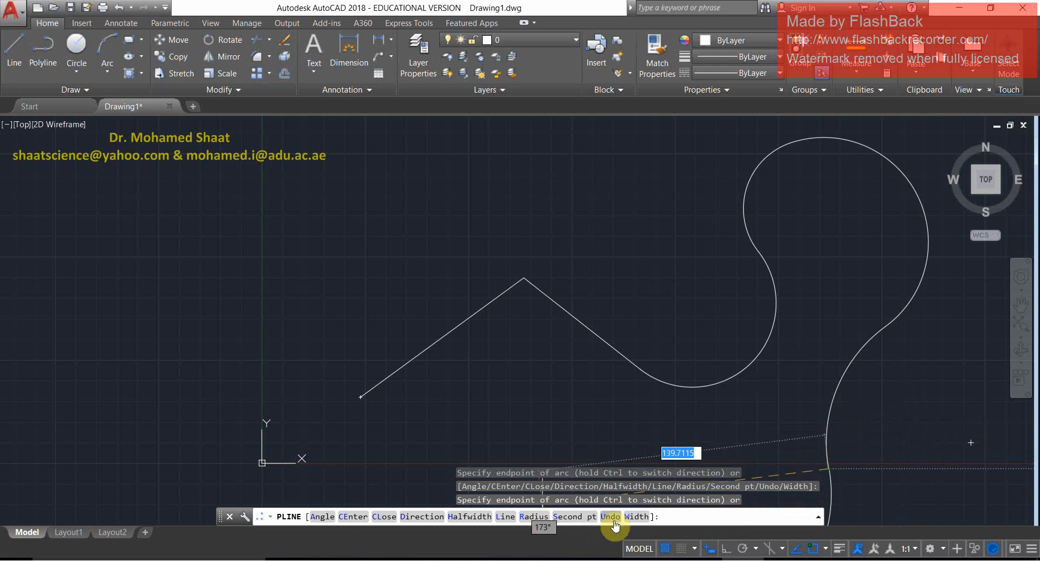
# Return the polyline to its Line option, add four straight segments back past the first peak, and close the shape.
pyautogui.click(505, 518)
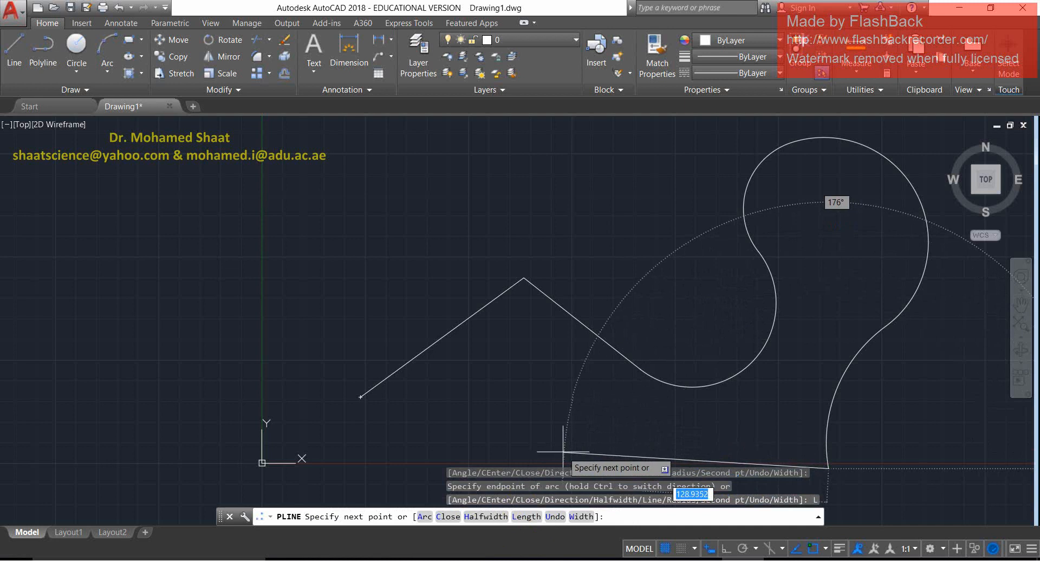
pyautogui.click(571, 400)
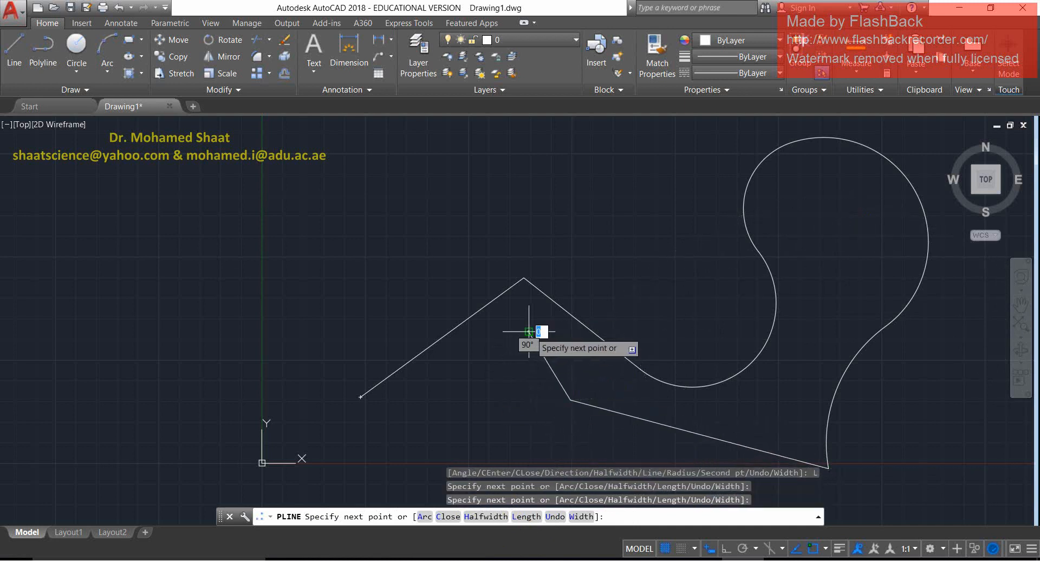
pyautogui.click(623, 243)
pyautogui.click(444, 158)
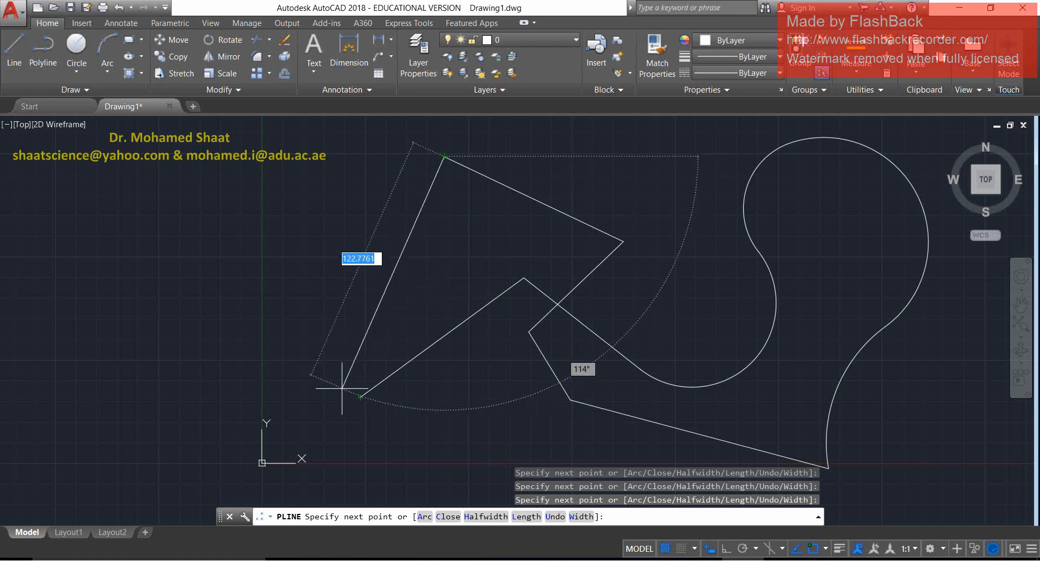
pyautogui.write('c')
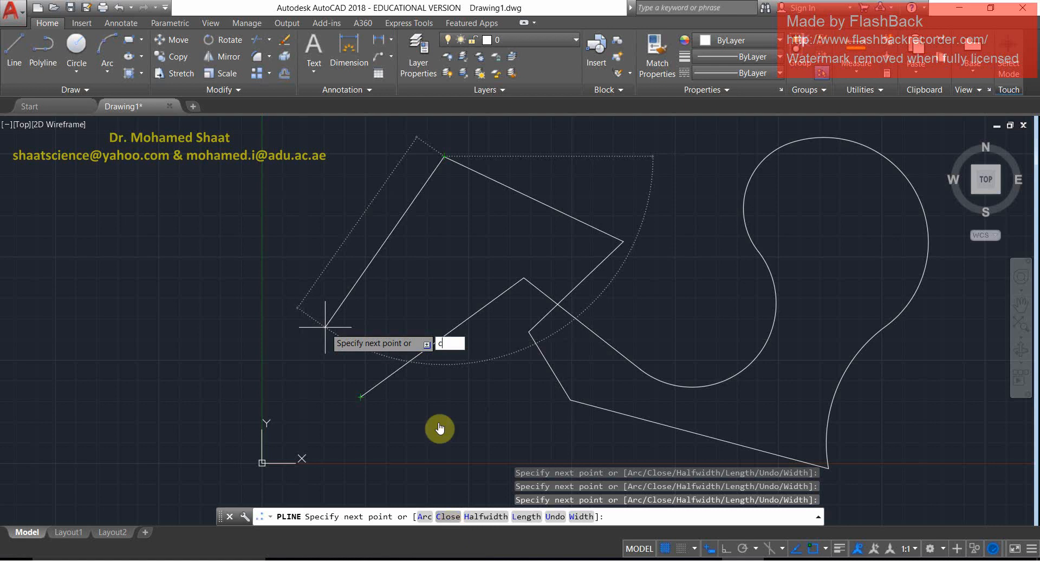
pyautogui.press('Return')
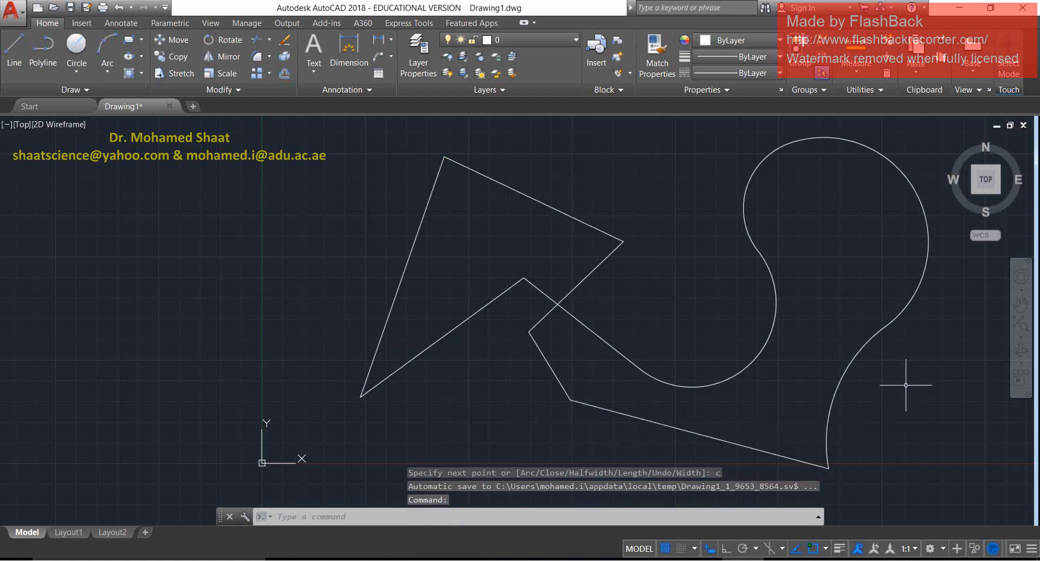
# Select the closed line-and-arc polyline with a crossing window through its lower arc and delete it.
pyautogui.click(929, 342)
pyautogui.click(811, 394)
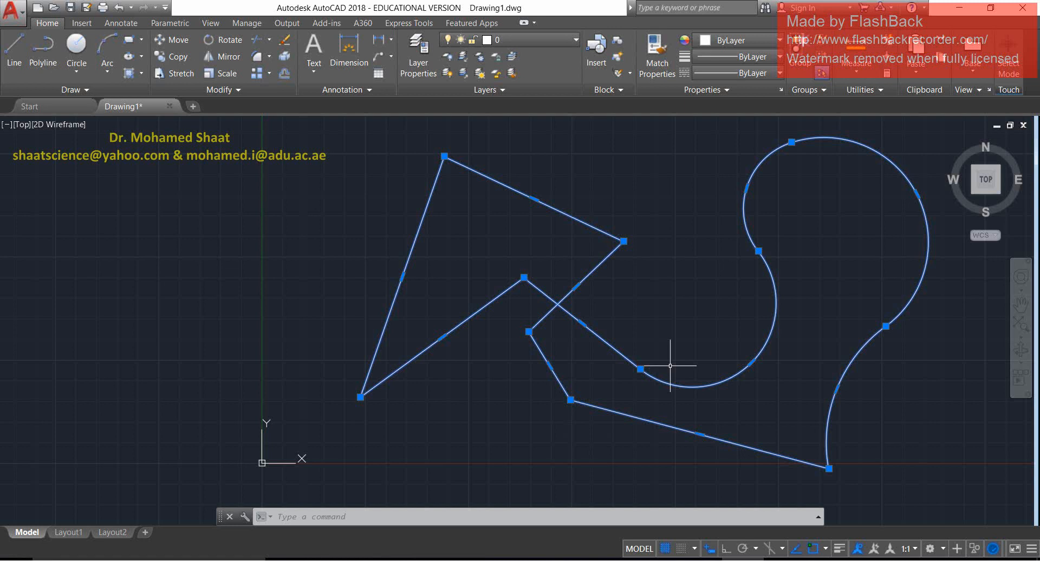
pyautogui.press('Delete')
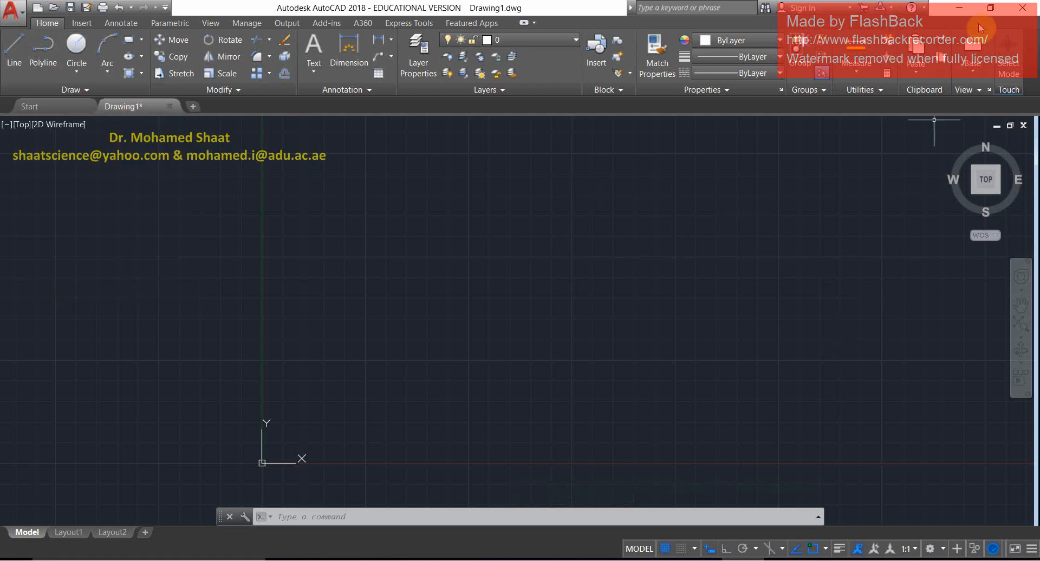
# Switch to the Windows Journal notes beside the drawing, undo the stray stroke under the shape, and choose a black pen.
pyautogui.click(989, 8)
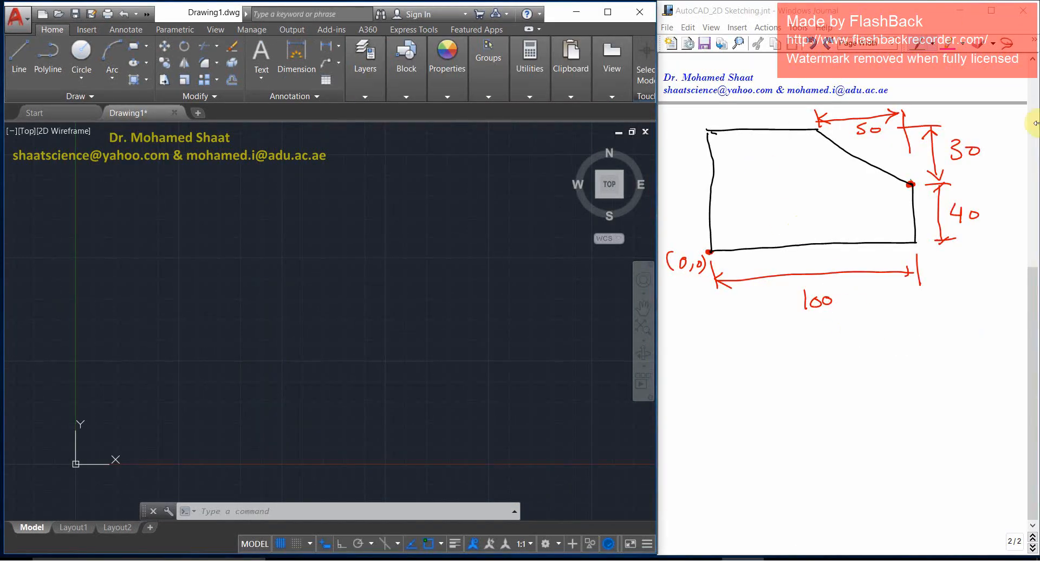
pyautogui.click(918, 6)
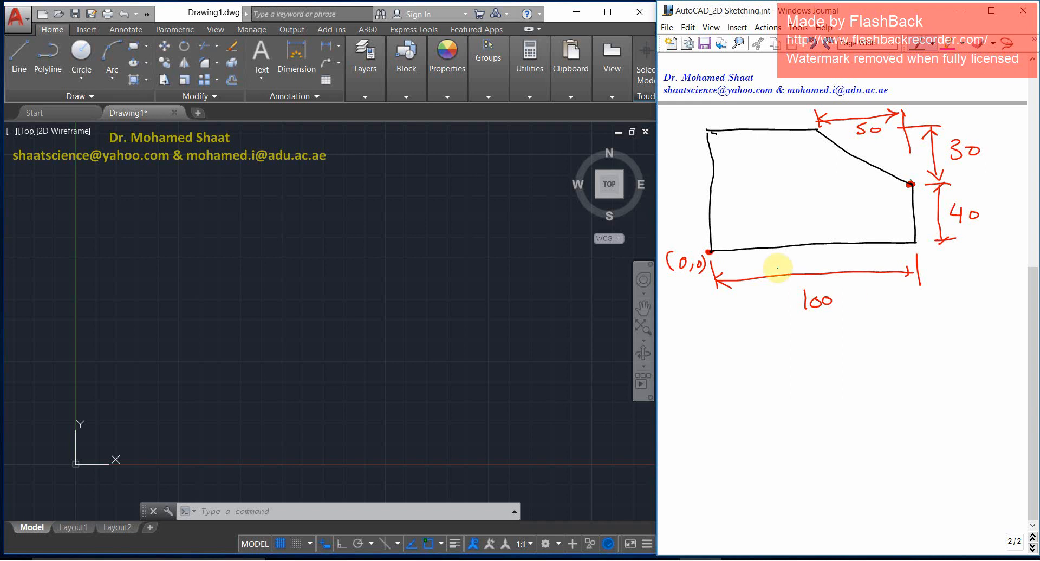
pyautogui.moveTo(812, 285); pyautogui.dragTo(819, 272)
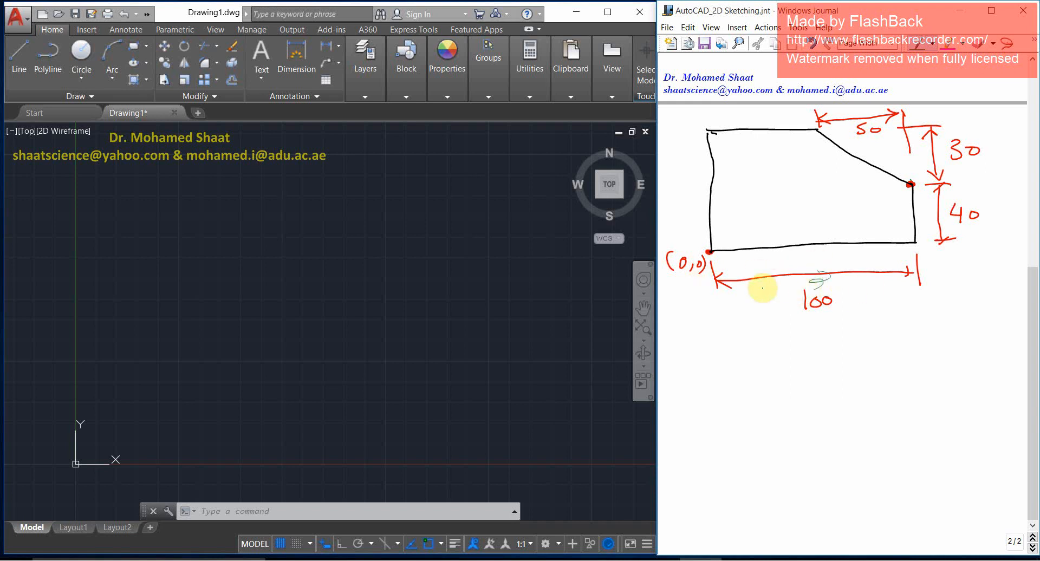
pyautogui.hotkey('ctrl', 'z')
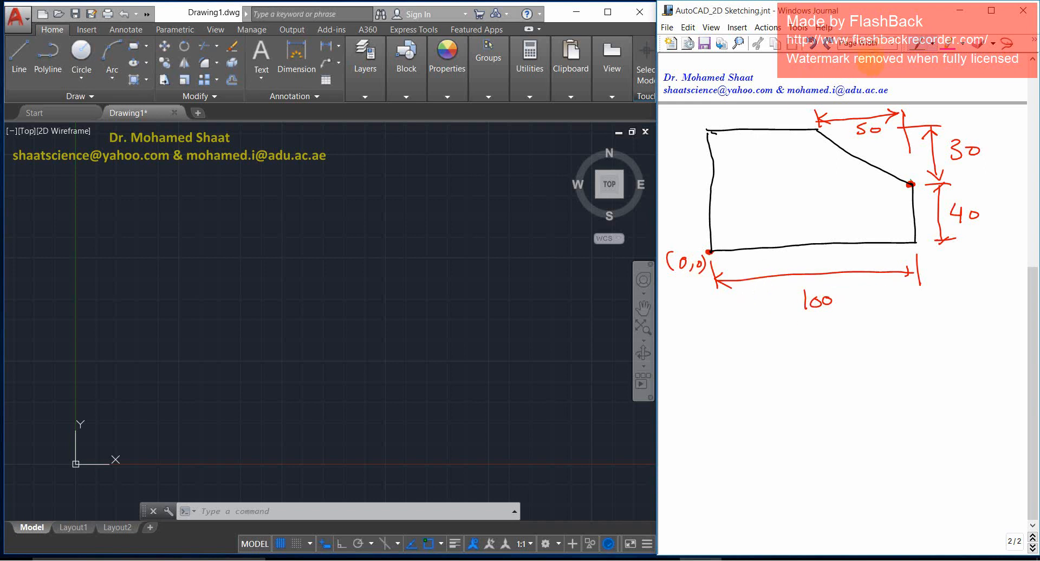
pyautogui.click(931, 45)
pyautogui.click(906, 97)
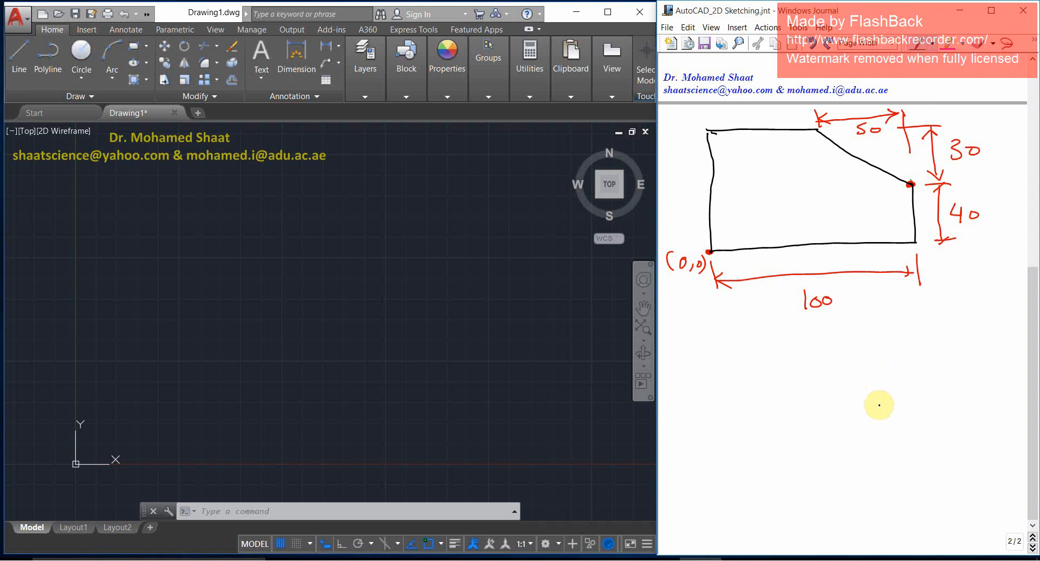
# Sketch a freehand arch below the dimensioned shape and trace it with short straight segments and a smooth curve.
pyautogui.moveTo(901, 402)
pyautogui.mouseDown()
pyautogui.moveTo(845, 362)
pyautogui.moveTo(767, 395)
pyautogui.moveTo(754, 427)
pyautogui.mouseUp()
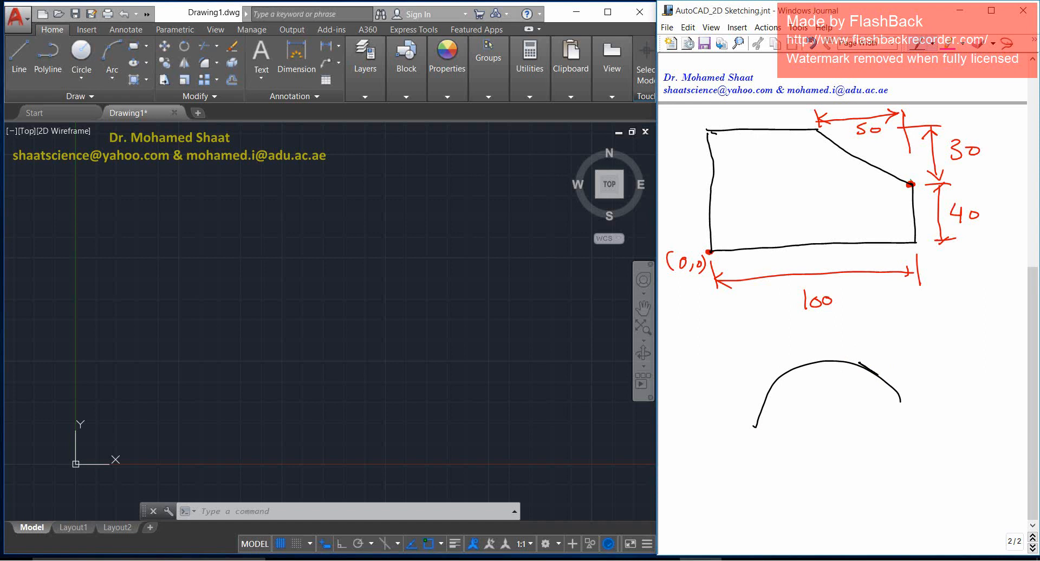
pyautogui.moveTo(877, 375)
pyautogui.mouseDown()
pyautogui.moveTo(898, 385)
pyautogui.moveTo(906, 420)
pyautogui.mouseUp()
pyautogui.moveTo(852, 363)
pyautogui.mouseDown()
pyautogui.moveTo(860, 363)
pyautogui.moveTo(799, 360)
pyautogui.moveTo(781, 376)
pyautogui.moveTo(760, 398)
pyautogui.moveTo(755, 449)
pyautogui.mouseUp()
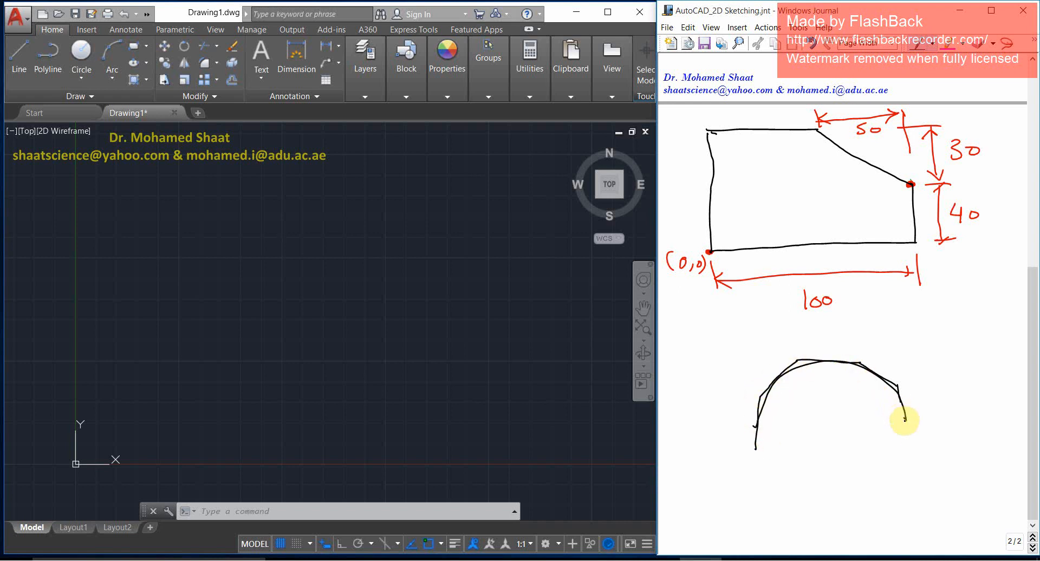
pyautogui.moveTo(905, 419)
pyautogui.mouseDown()
pyautogui.moveTo(893, 391)
pyautogui.moveTo(820, 363)
pyautogui.moveTo(793, 370)
pyautogui.moveTo(763, 407)
pyautogui.moveTo(770, 448)
pyautogui.mouseUp()
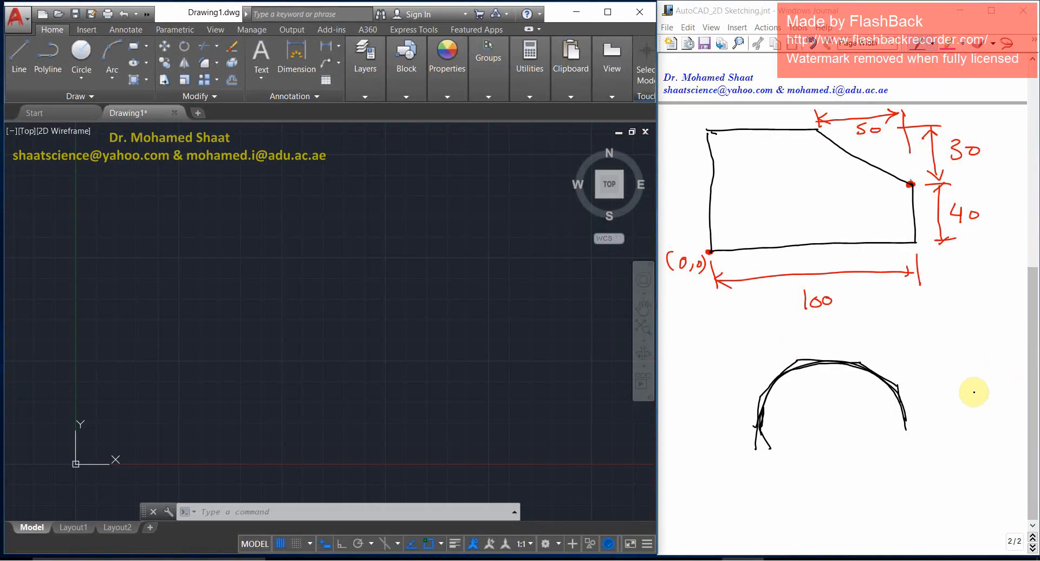
# Go to a new page of the notes and sketch a large circle around a small centre cross.
pyautogui.scroll(-1, 973, 390)
pyautogui.scroll(-10, 818, 320)
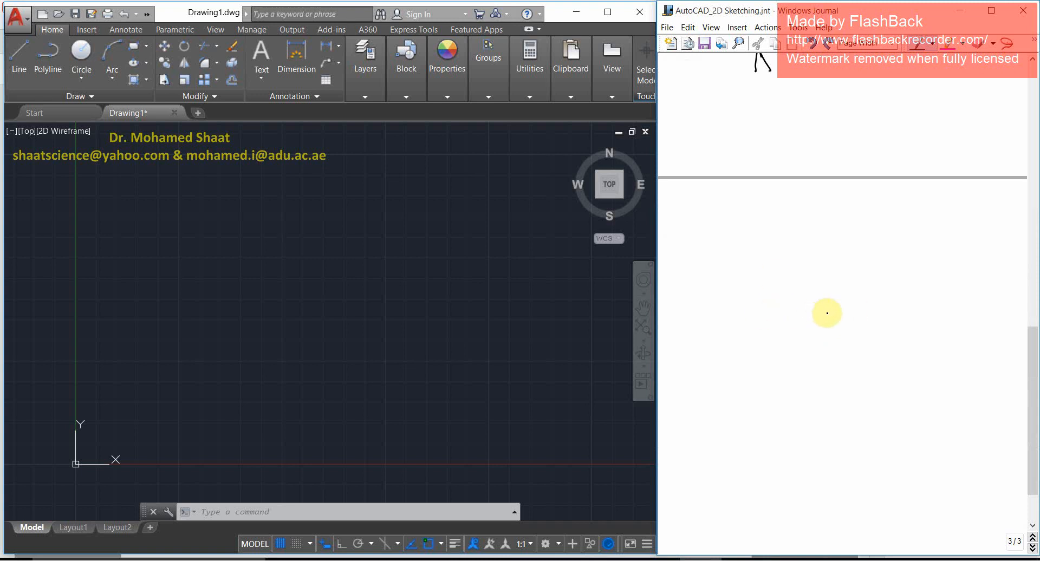
pyautogui.moveTo(816, 315); pyautogui.dragTo(824, 319)
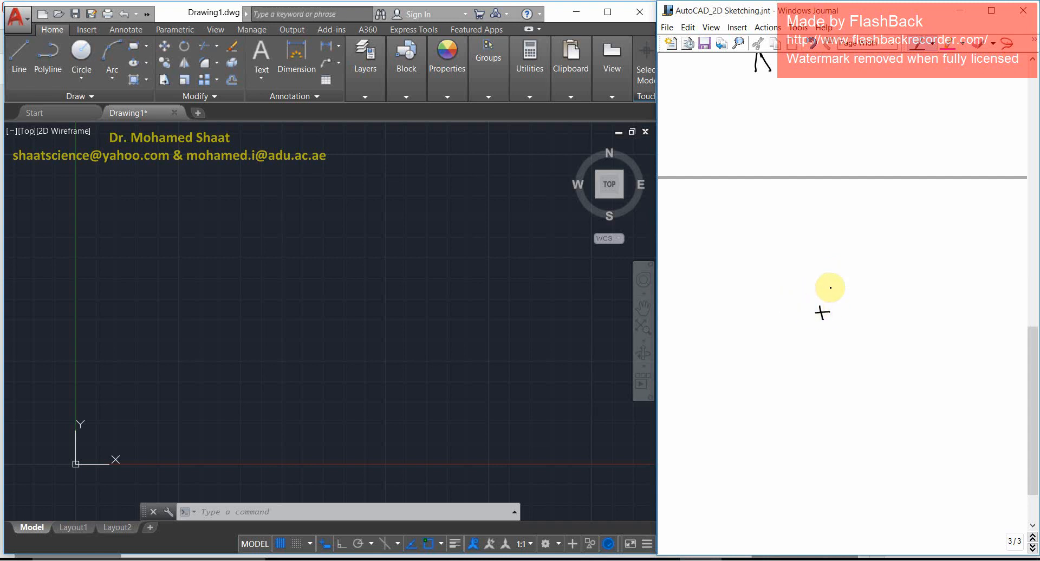
pyautogui.moveTo(853, 220)
pyautogui.mouseDown()
pyautogui.moveTo(861, 223)
pyautogui.moveTo(795, 215)
pyautogui.moveTo(730, 265)
pyautogui.moveTo(743, 366)
pyautogui.moveTo(856, 403)
pyautogui.moveTo(928, 352)
pyautogui.moveTo(931, 287)
pyautogui.moveTo(905, 251)
pyautogui.moveTo(861, 222)
pyautogui.mouseUp()
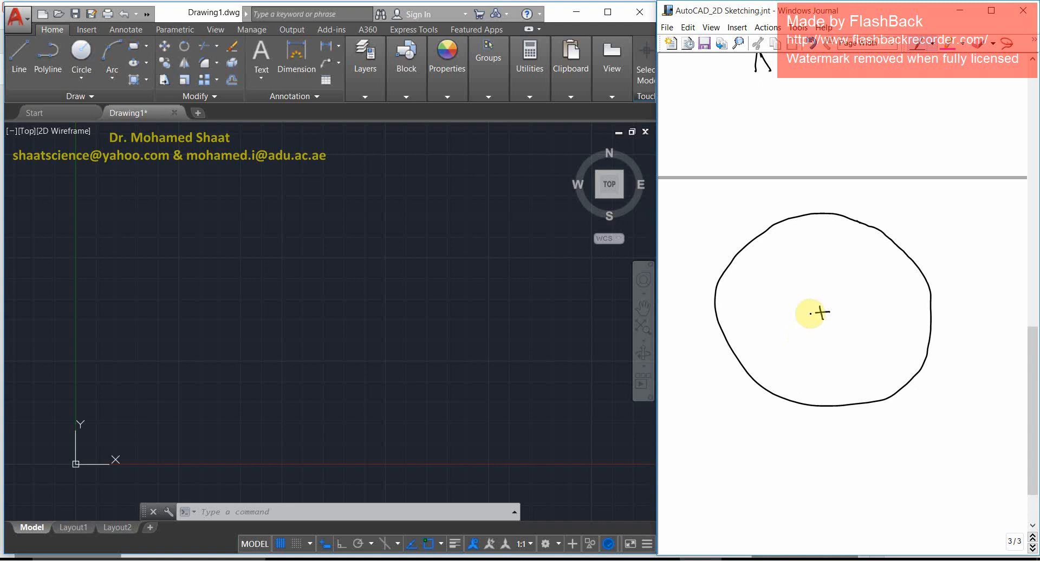
# Draw a radius arrow from the centre cross to the circle's edge and label it R.
pyautogui.moveTo(822, 312); pyautogui.dragTo(735, 352)
pyautogui.moveTo(742, 343)
pyautogui.mouseDown()
pyautogui.moveTo(735, 352)
pyautogui.moveTo(742, 343)
pyautogui.mouseUp()
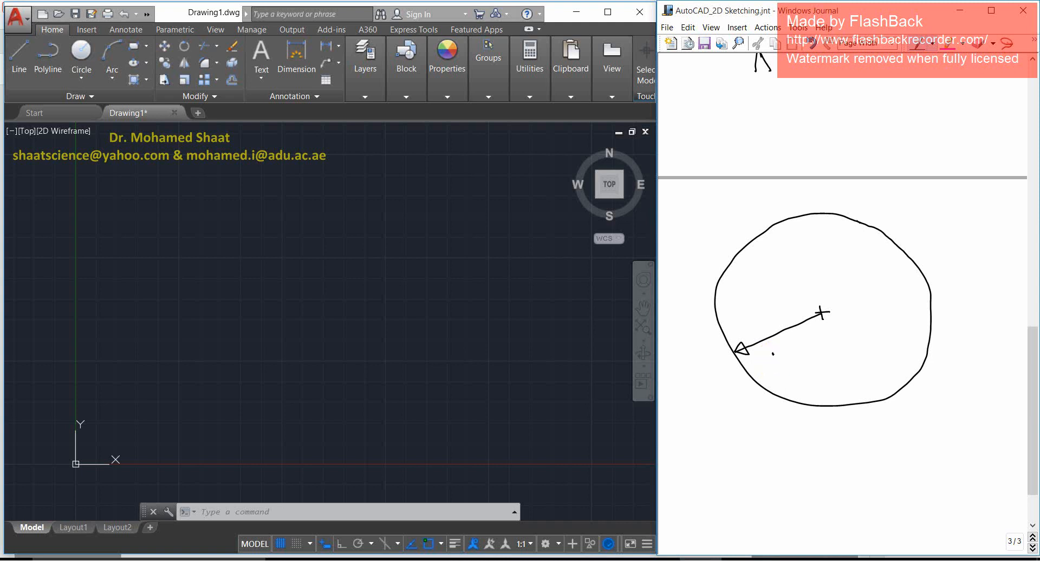
pyautogui.moveTo(780, 347); pyautogui.dragTo(776, 371)
pyautogui.moveTo(778, 350); pyautogui.dragTo(795, 361)
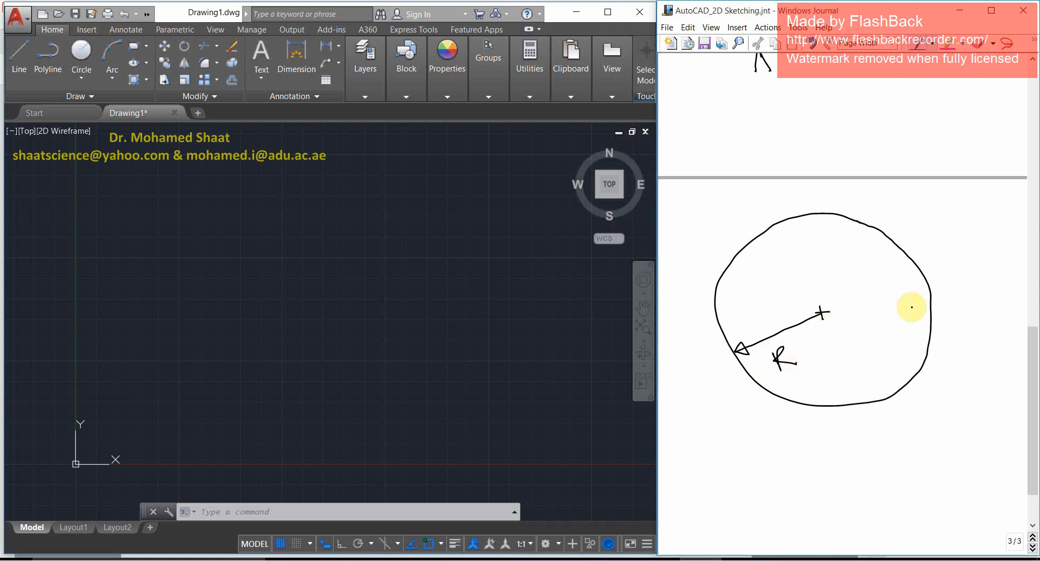
# Draw a diameter dimension below the circle with extension lines and arrowheads, and label it D.
pyautogui.moveTo(927, 324); pyautogui.dragTo(939, 409)
pyautogui.moveTo(933, 375)
pyautogui.mouseDown()
pyautogui.moveTo(947, 432)
pyautogui.moveTo(742, 421)
pyautogui.mouseUp()
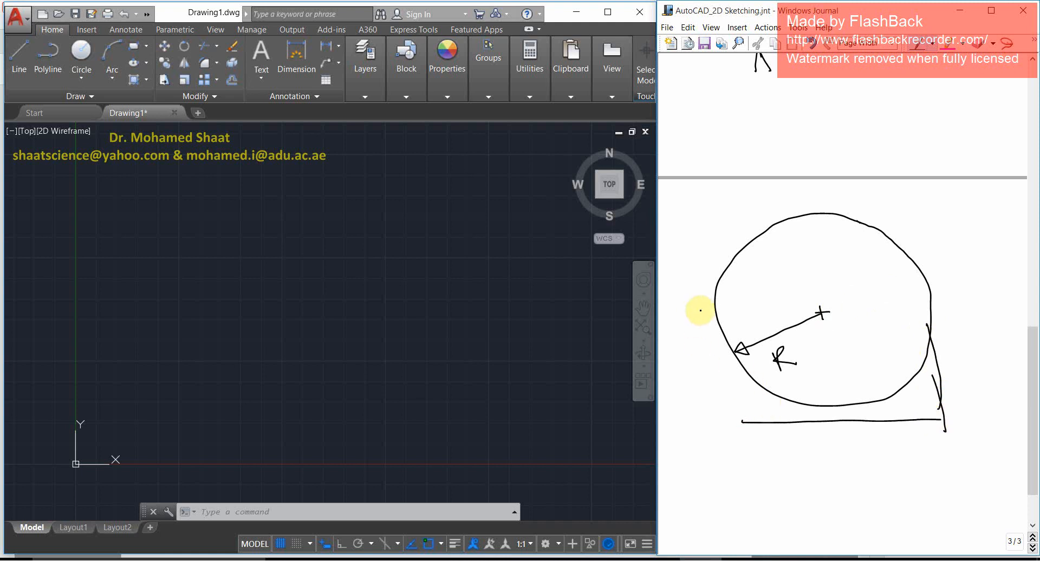
pyautogui.moveTo(713, 303)
pyautogui.mouseDown()
pyautogui.moveTo(739, 434)
pyautogui.moveTo(747, 442)
pyautogui.moveTo(758, 429)
pyautogui.mouseUp()
pyautogui.moveTo(931, 414); pyautogui.dragTo(931, 427)
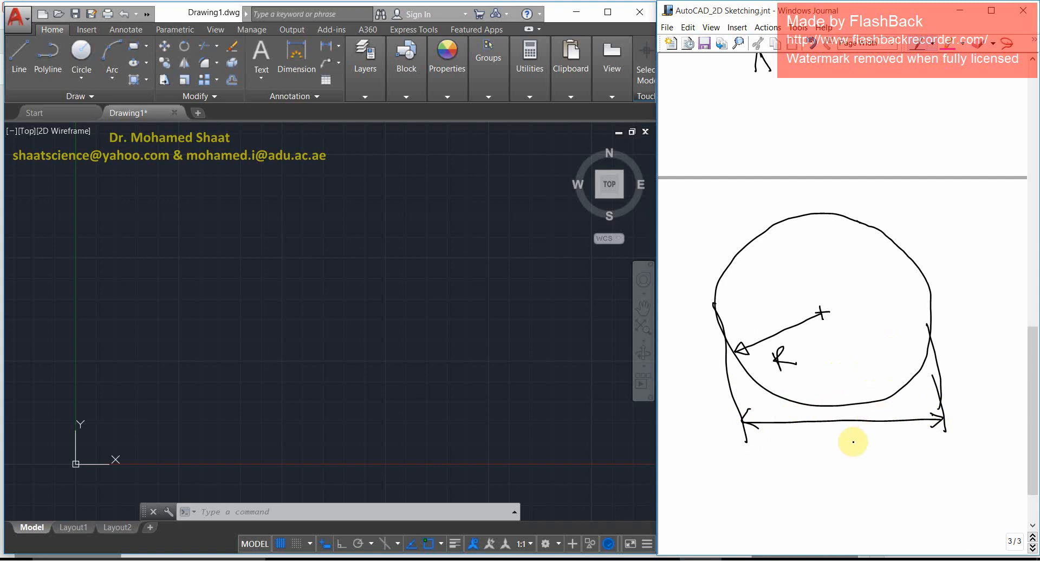
pyautogui.moveTo(835, 441); pyautogui.dragTo(835, 460)
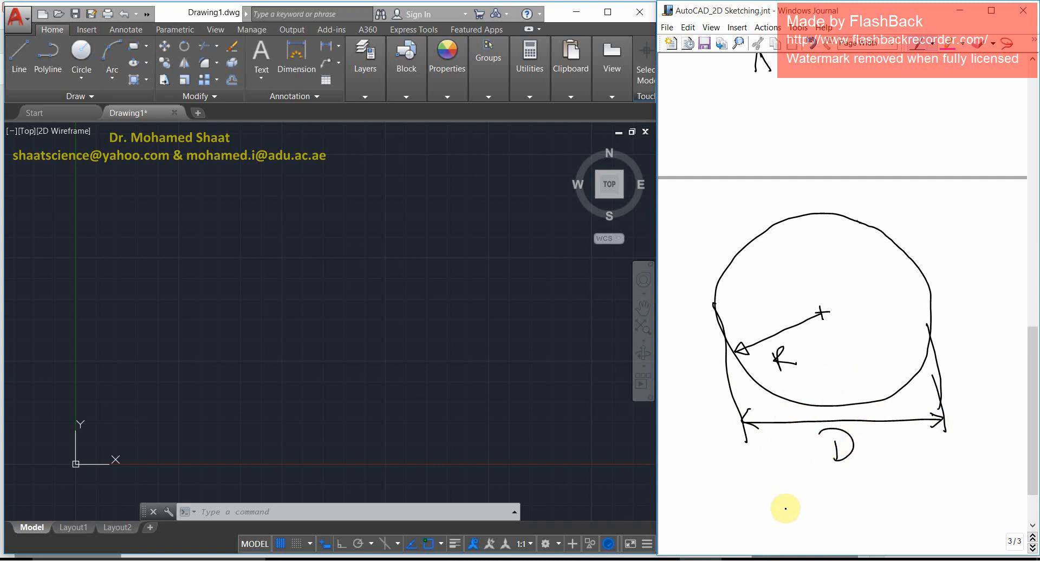
# Write the relation D = 2R below the diameter dimension and outline it.
pyautogui.moveTo(775, 495); pyautogui.dragTo(775, 513)
pyautogui.moveTo(816, 490)
pyautogui.mouseDown()
pyautogui.moveTo(805, 504)
pyautogui.moveTo(849, 499)
pyautogui.mouseUp()
pyautogui.moveTo(849, 477)
pyautogui.mouseDown()
pyautogui.moveTo(866, 494)
pyautogui.moveTo(813, 478)
pyautogui.moveTo(790, 514)
pyautogui.moveTo(878, 485)
pyautogui.moveTo(865, 467)
pyautogui.mouseUp()
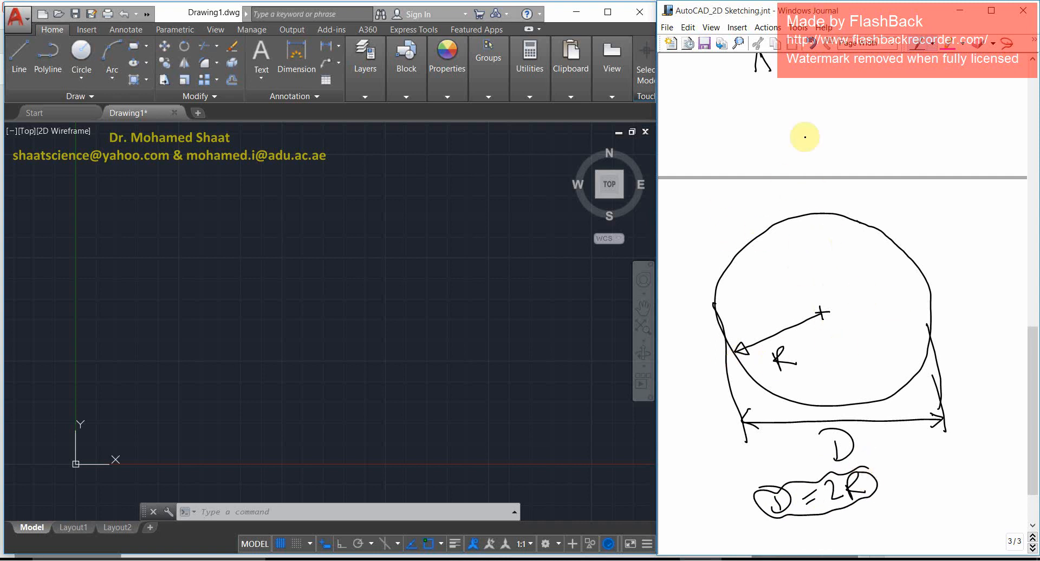
# Trace the circle's left arc with the red Medium Point pen and mark both arc ends with short ticks.
pyautogui.click(895, 44)
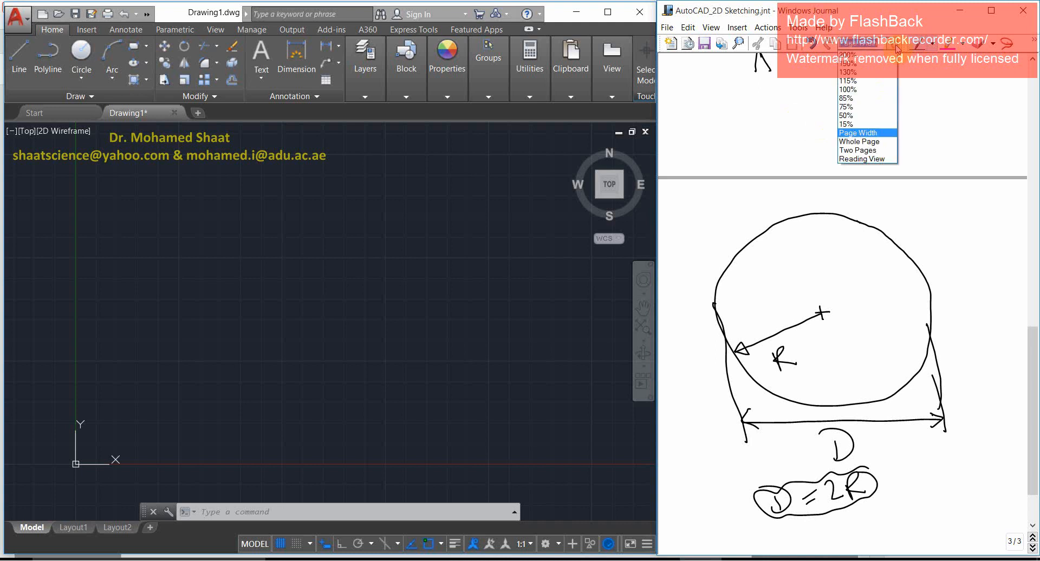
pyautogui.click(895, 44)
pyautogui.click(933, 45)
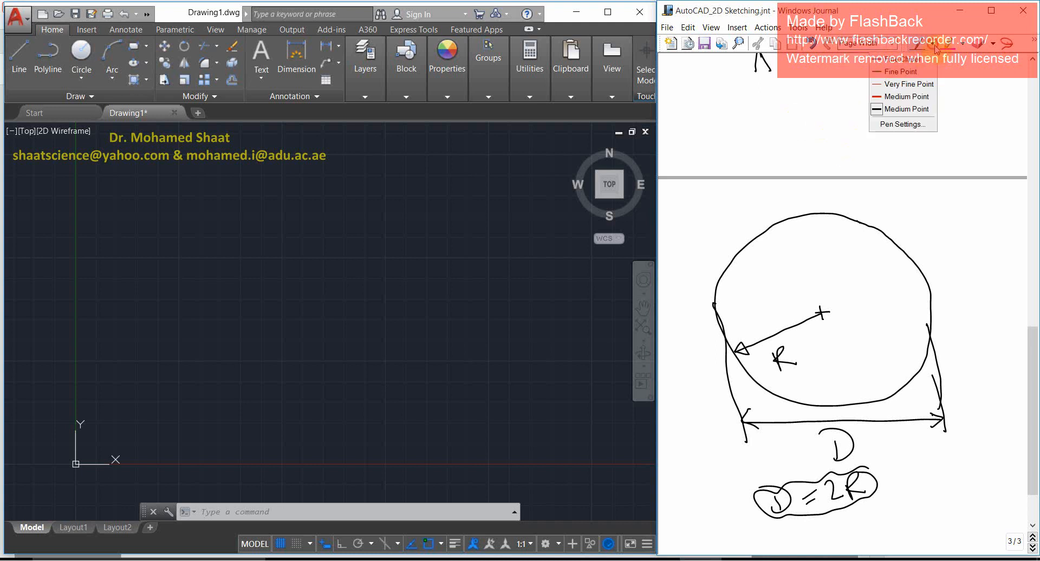
pyautogui.click(913, 104)
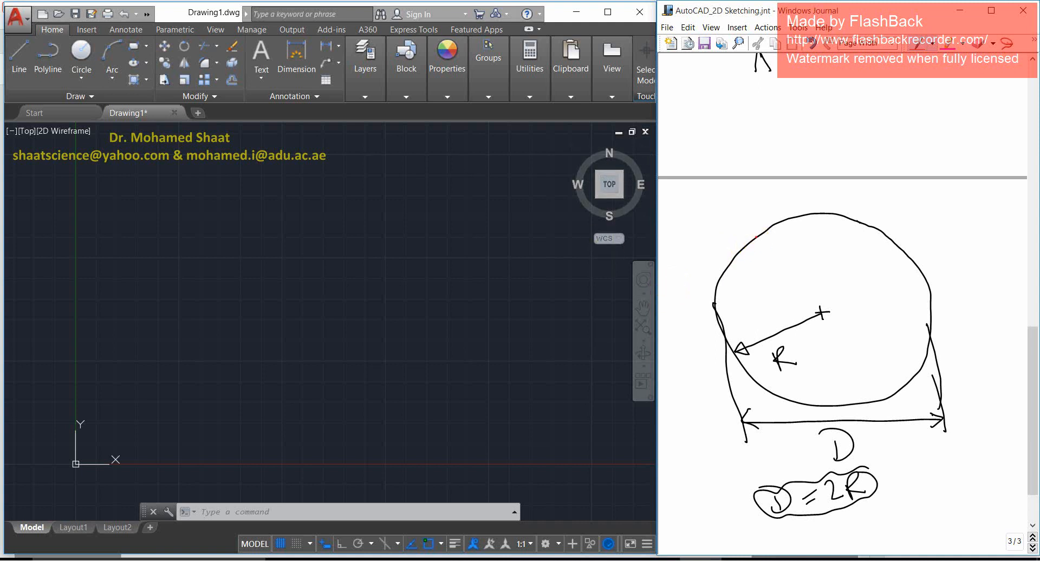
pyautogui.moveTo(756, 236); pyautogui.dragTo(720, 280)
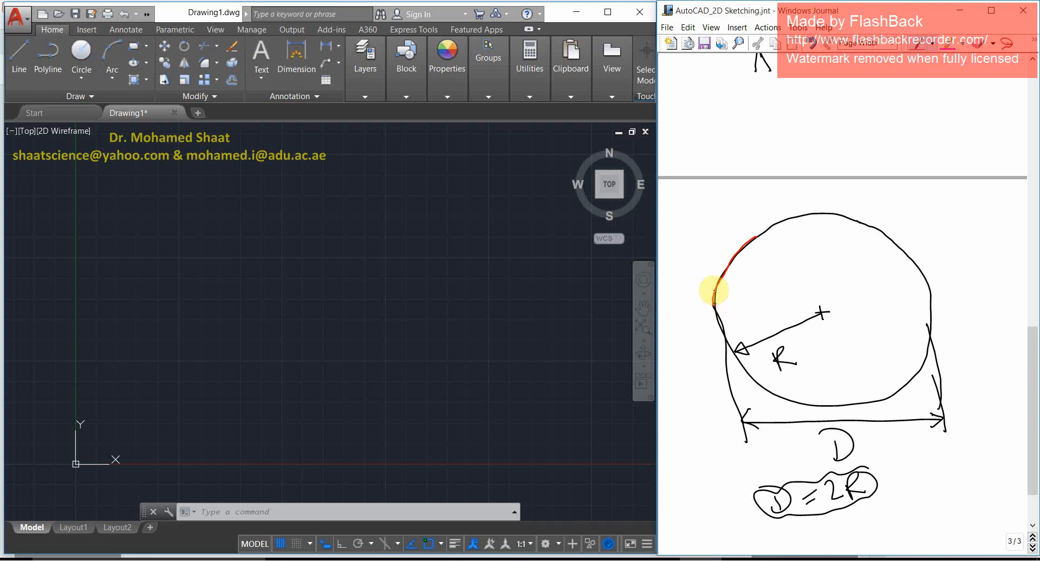
pyautogui.click(717, 288)
pyautogui.moveTo(714, 305)
pyautogui.mouseDown()
pyautogui.moveTo(735, 357)
pyautogui.moveTo(793, 404)
pyautogui.moveTo(882, 399)
pyautogui.mouseUp()
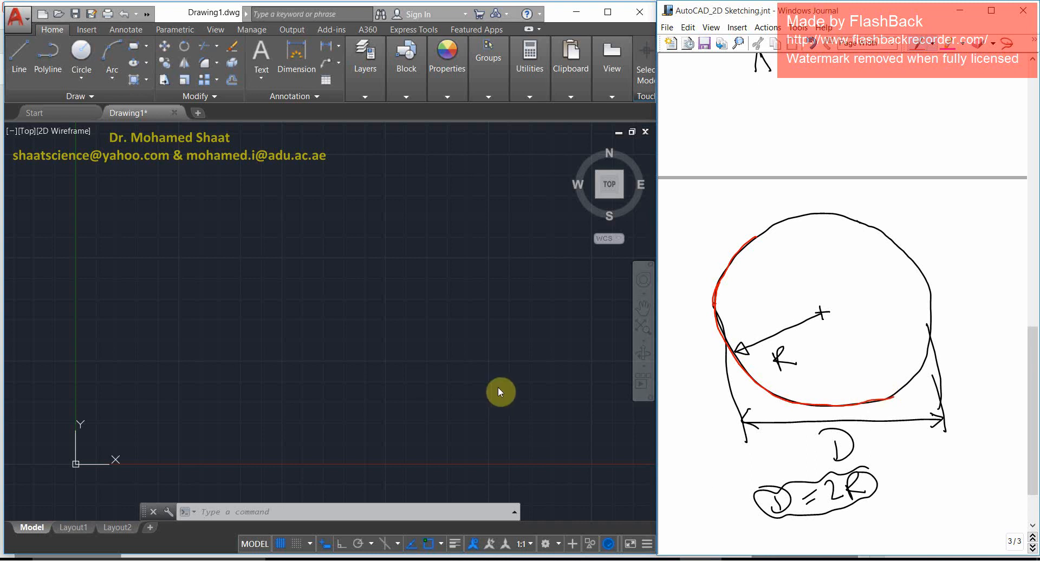
pyautogui.moveTo(891, 391); pyautogui.dragTo(897, 397)
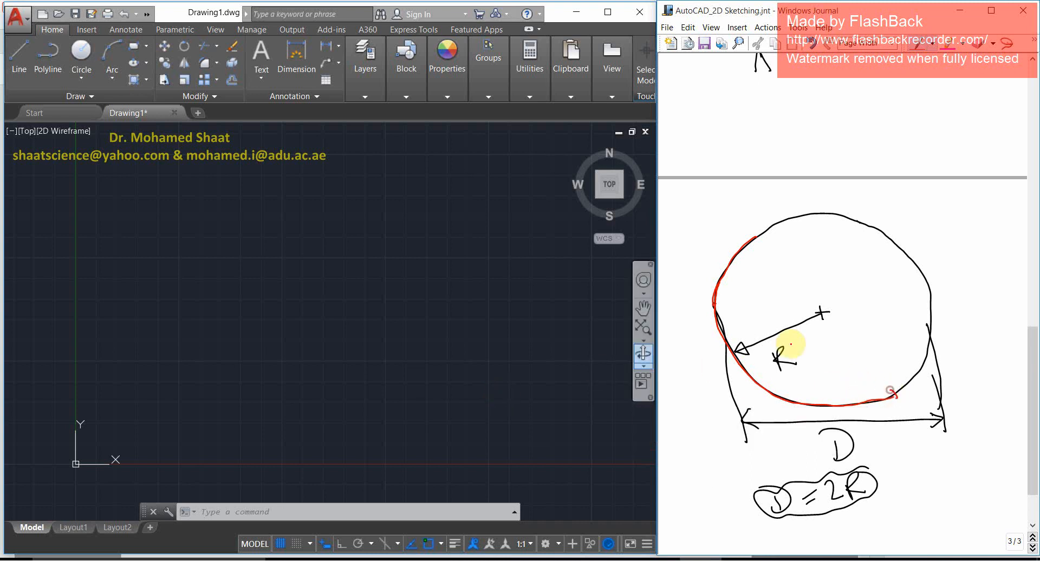
pyautogui.moveTo(752, 232); pyautogui.dragTo(757, 249)
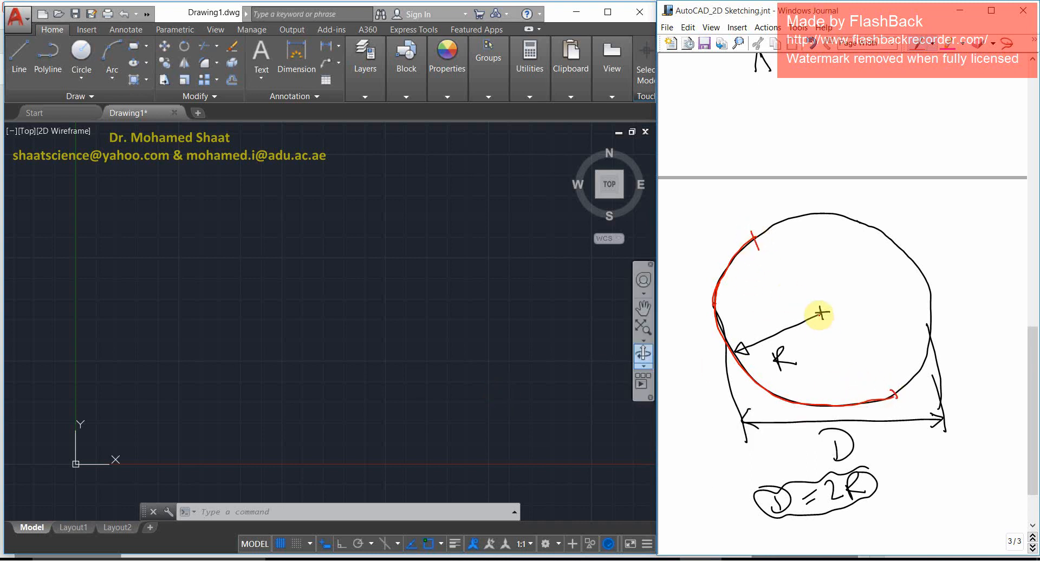
# Retrace the radius arrow and its R label in red, and circle the D label.
pyautogui.moveTo(822, 313)
pyautogui.mouseDown()
pyautogui.moveTo(738, 348)
pyautogui.moveTo(799, 364)
pyautogui.mouseUp()
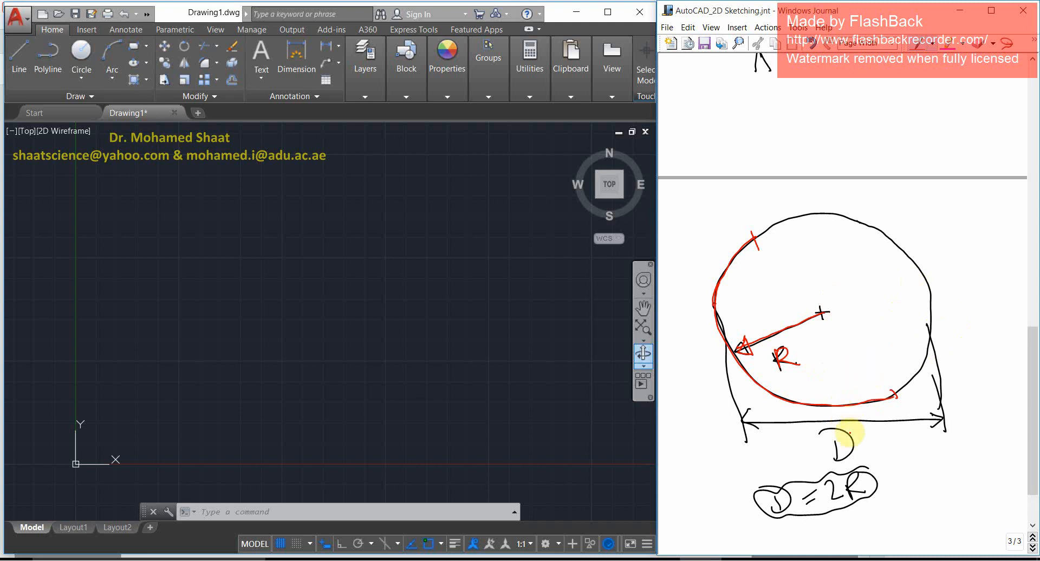
pyautogui.moveTo(855, 414)
pyautogui.mouseDown()
pyautogui.moveTo(824, 453)
pyautogui.moveTo(867, 445)
pyautogui.moveTo(848, 415)
pyautogui.mouseUp()
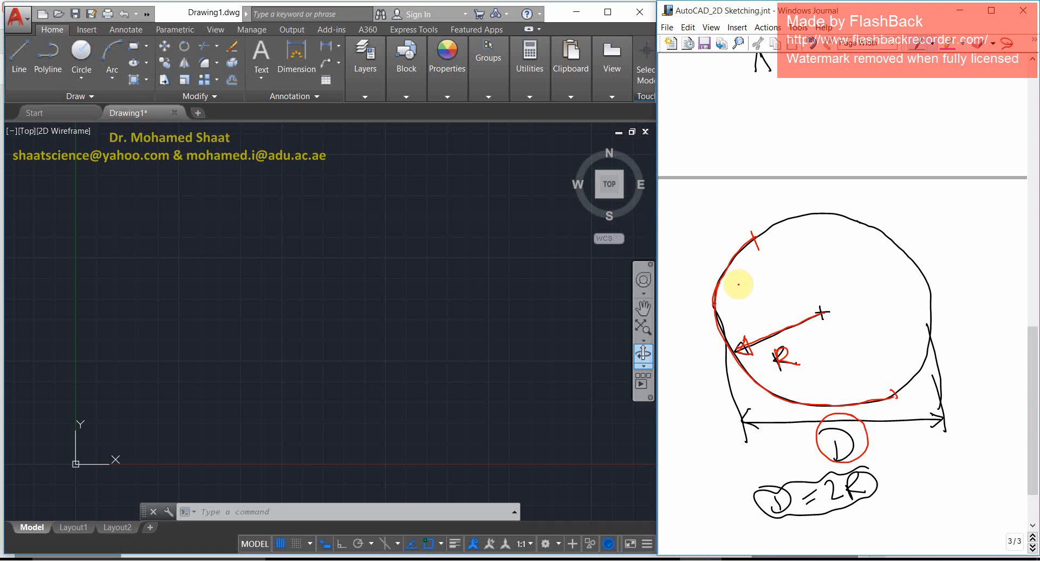
# Switch to AutoCAD with its window maximized and display the available circle creation methods.
pyautogui.click(607, 11)
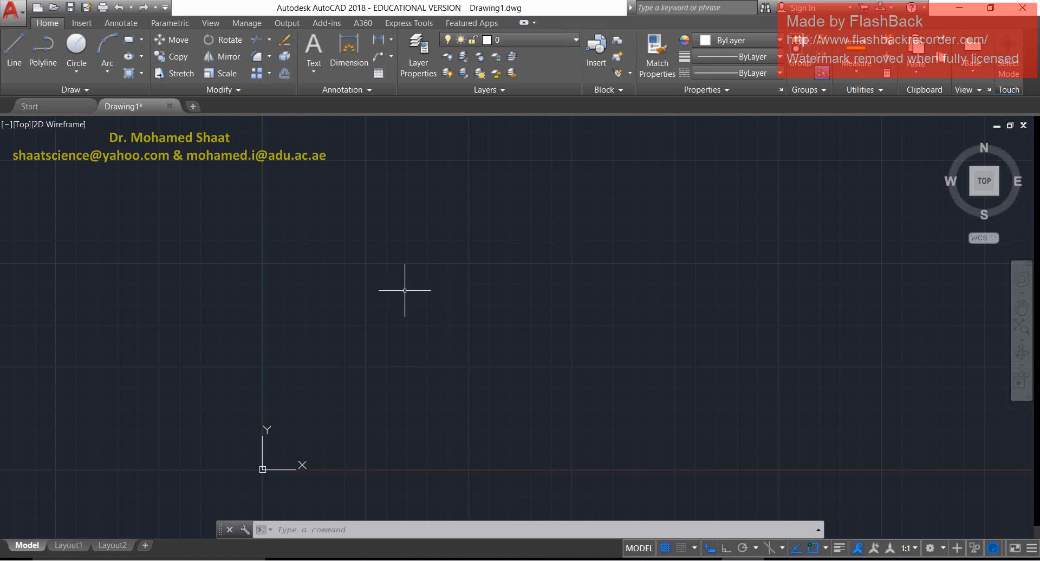
pyautogui.click(79, 76)
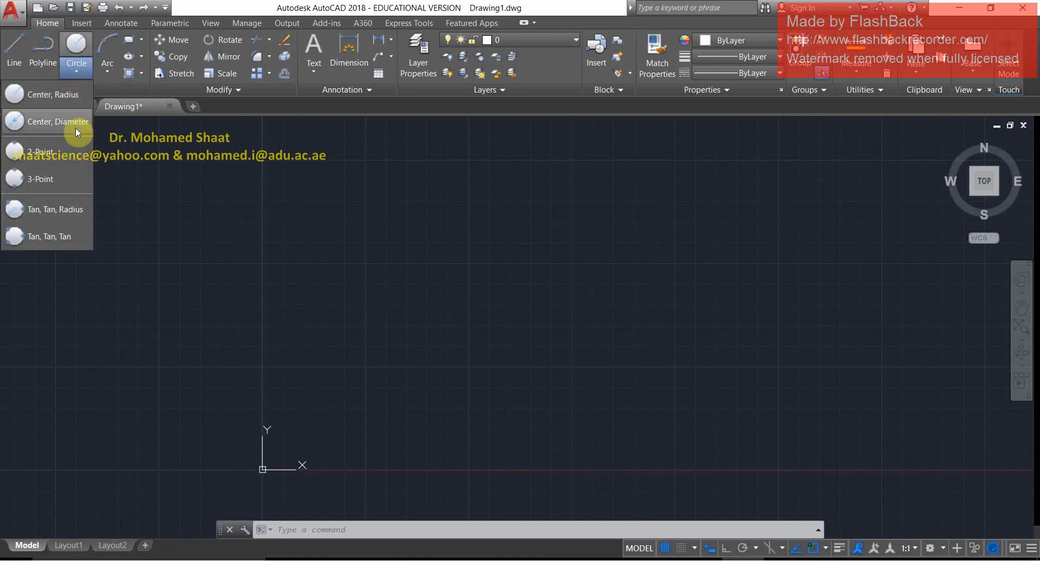
pyautogui.click(76, 70)
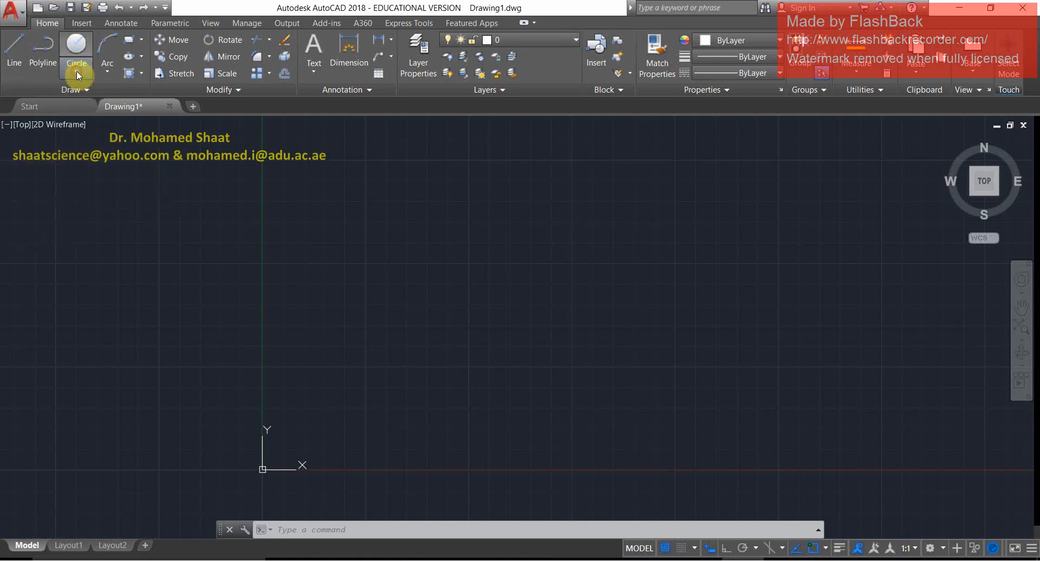
pyautogui.click(76, 70)
pyautogui.click(76, 72)
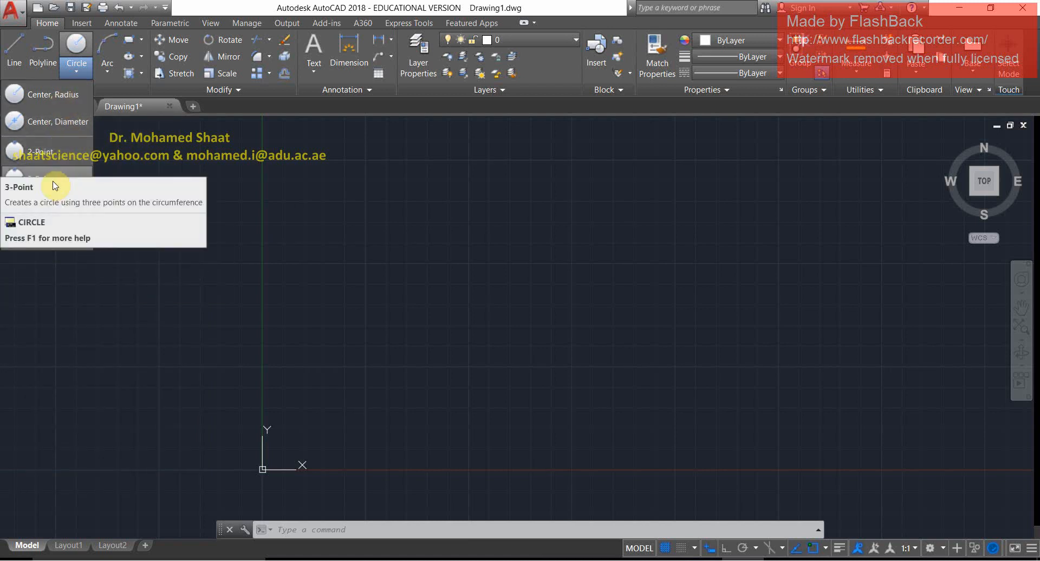
# Draw a Center, Radius circle centred at 0,0 with a freely picked radius of about 115.
pyautogui.click(59, 101)
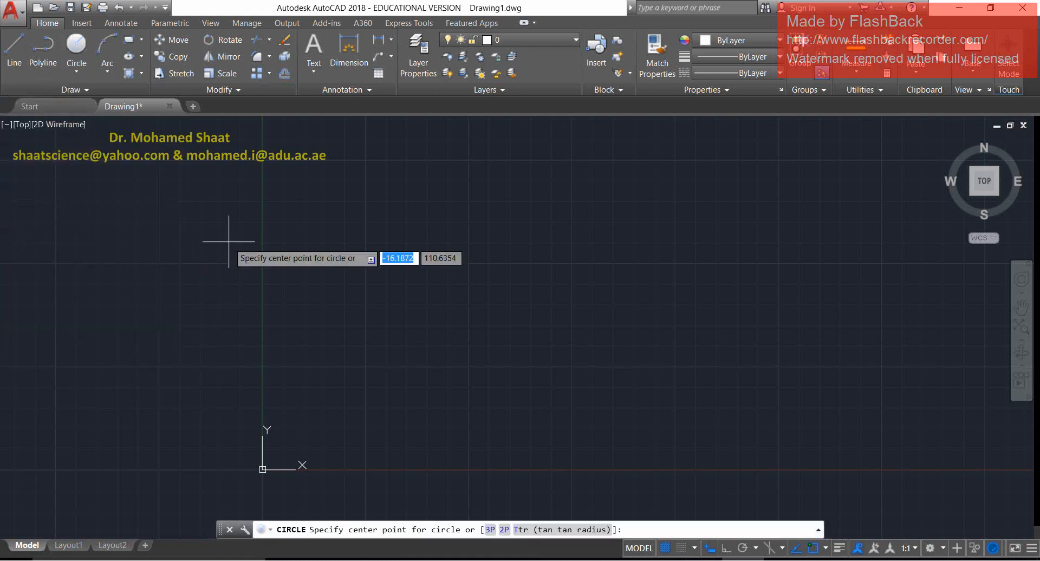
pyautogui.click(81, 45)
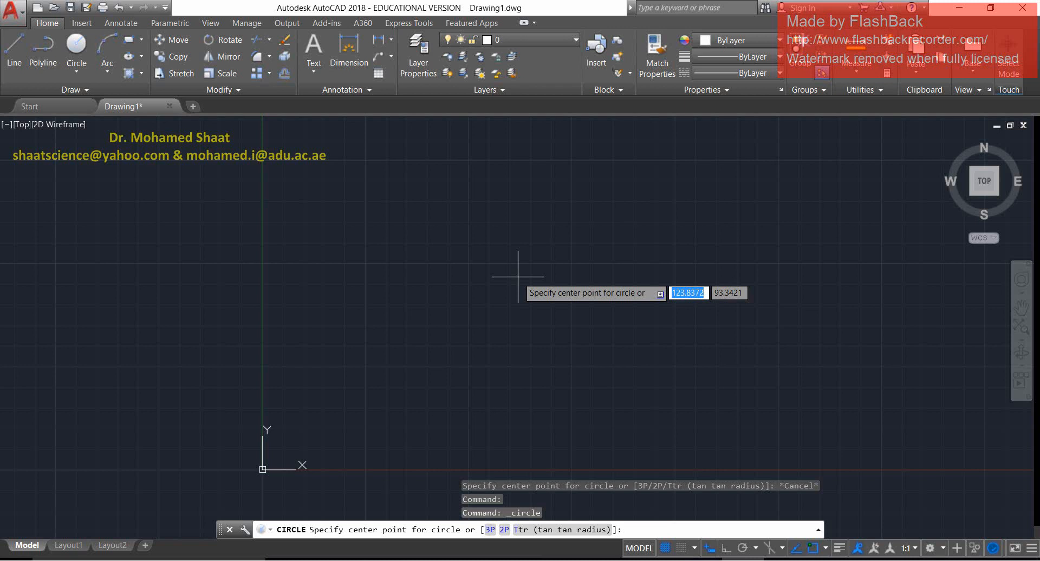
pyautogui.write('0,0')
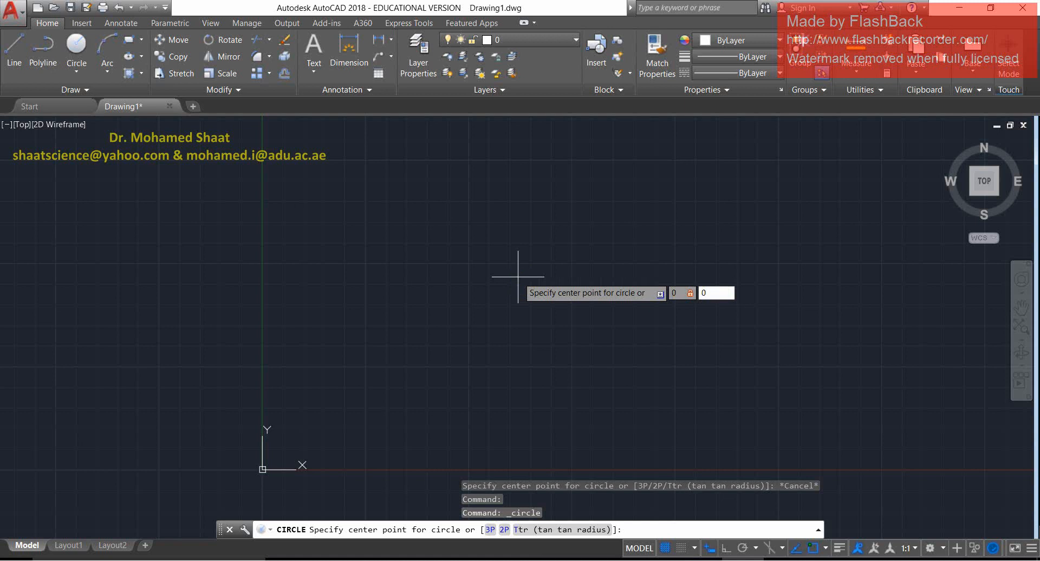
pyautogui.press('Return')
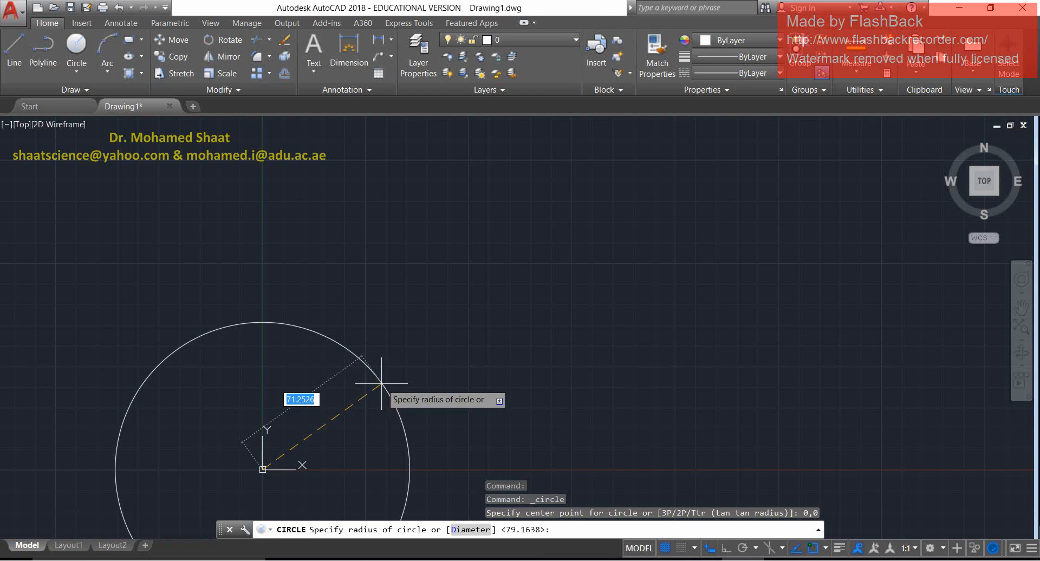
pyautogui.click(446, 318)
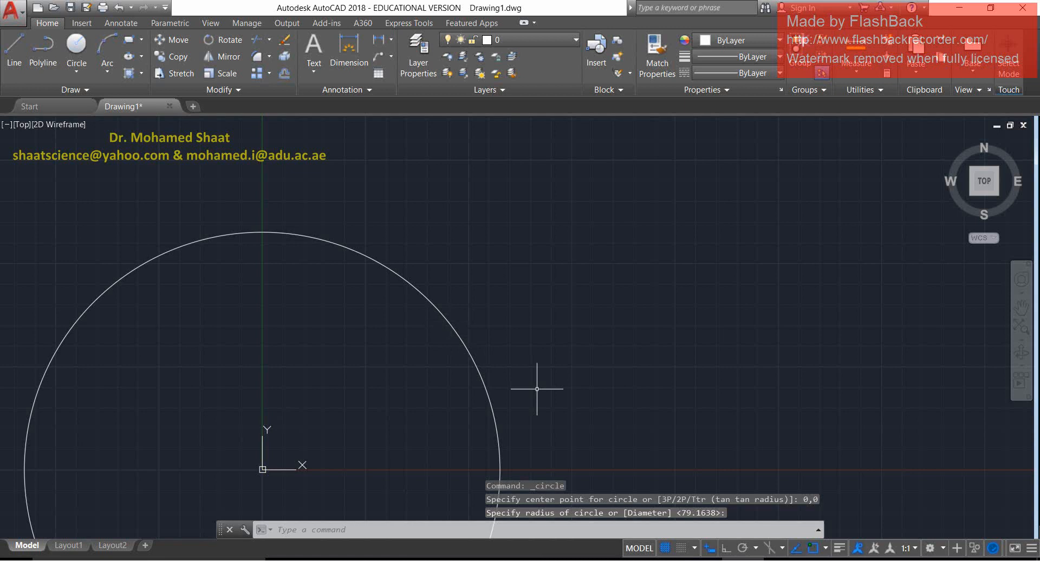
# Select the circle at the origin to inspect it as one object, and erase it.
pyautogui.click(548, 272)
pyautogui.click(476, 424)
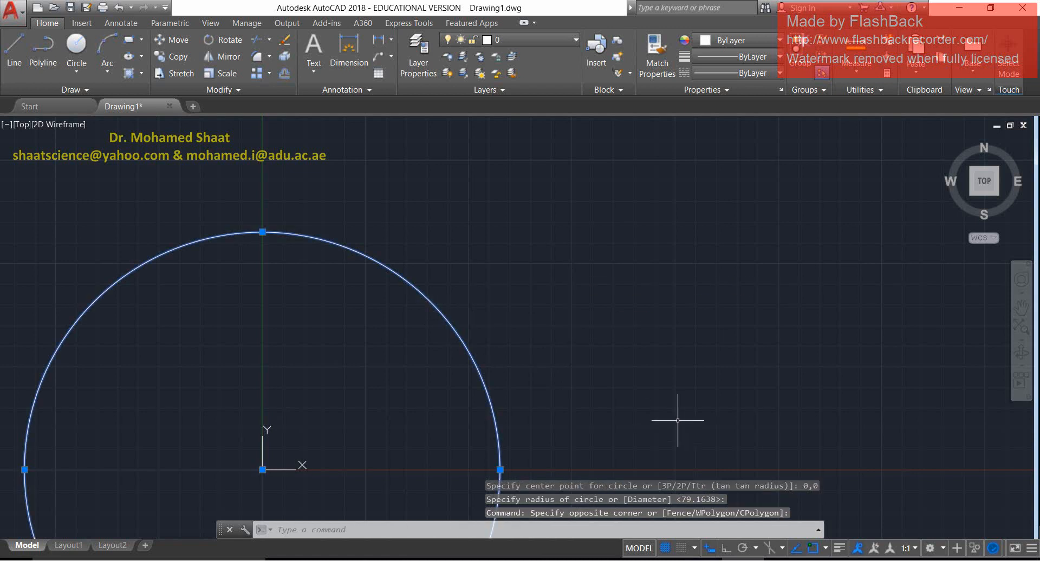
pyautogui.press('Escape')
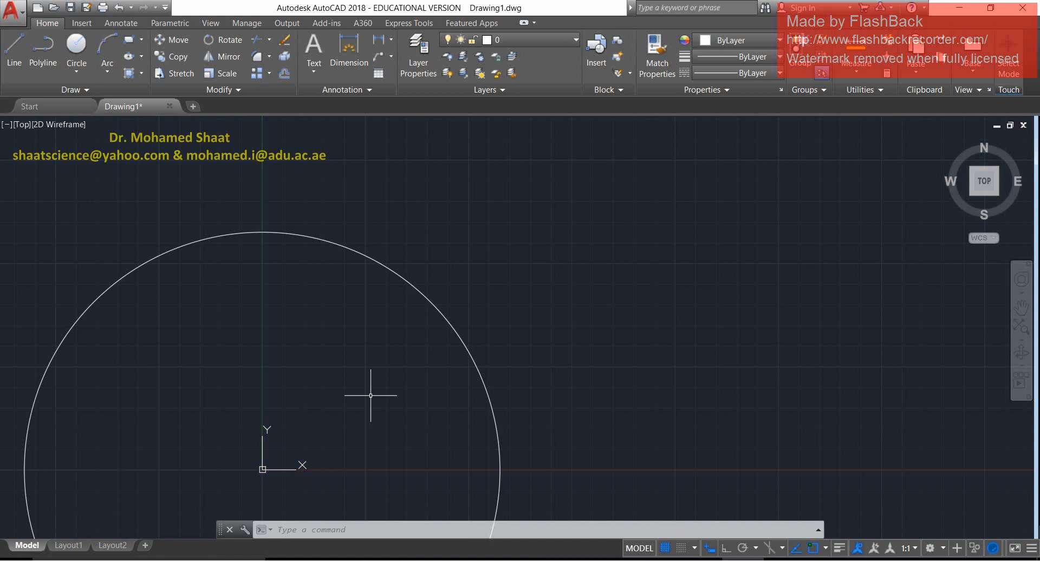
pyautogui.click(432, 247)
pyautogui.click(332, 318)
pyautogui.press('Delete')
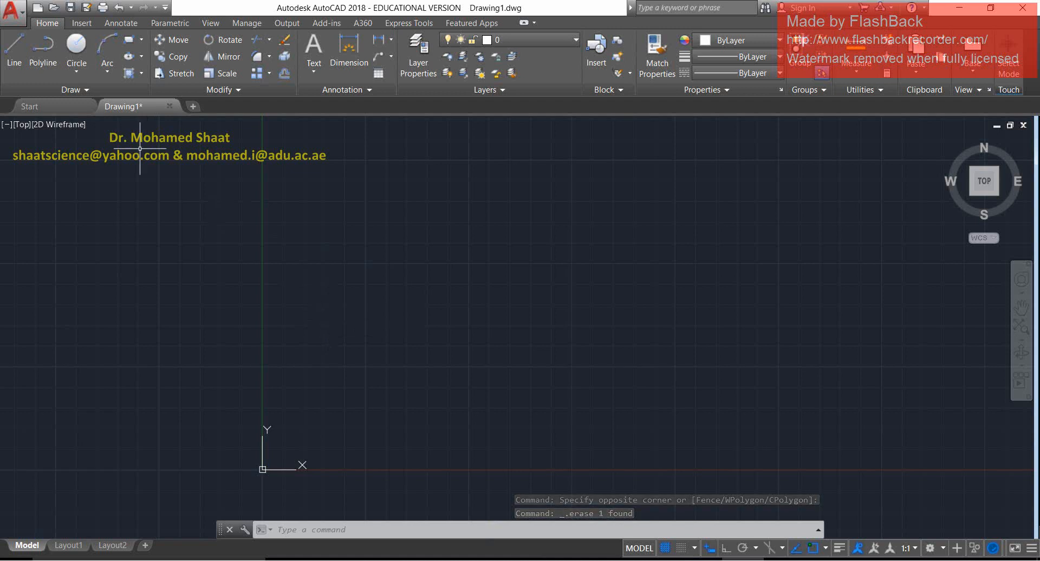
pyautogui.click(76, 51)
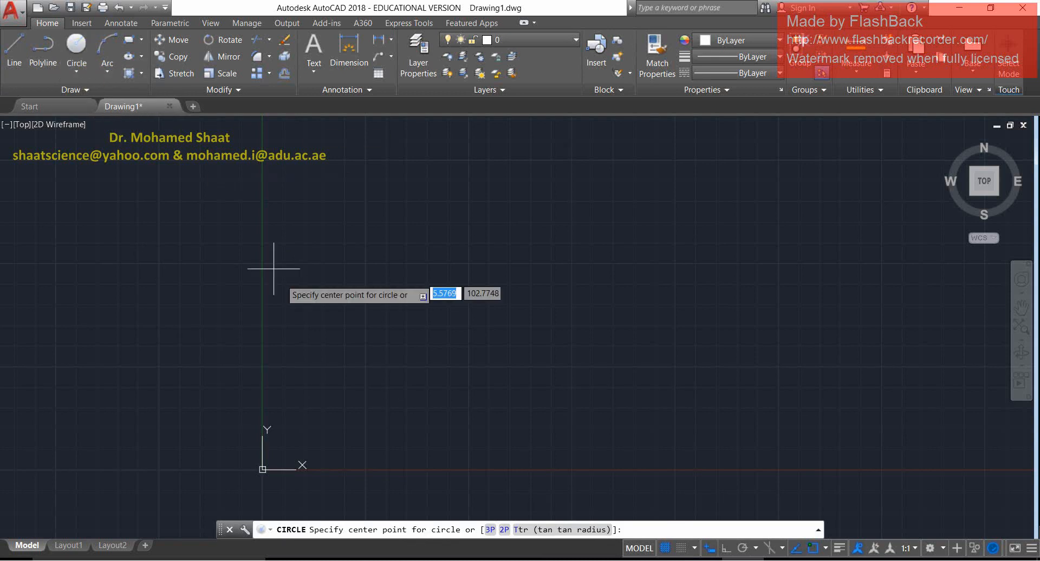
pyautogui.press('Escape')
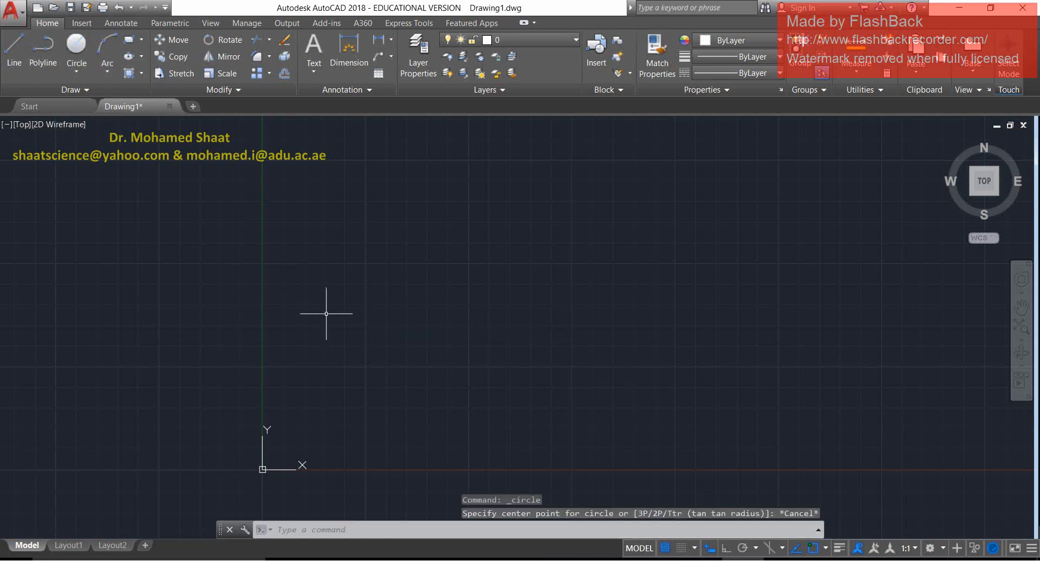
pyautogui.write('c')
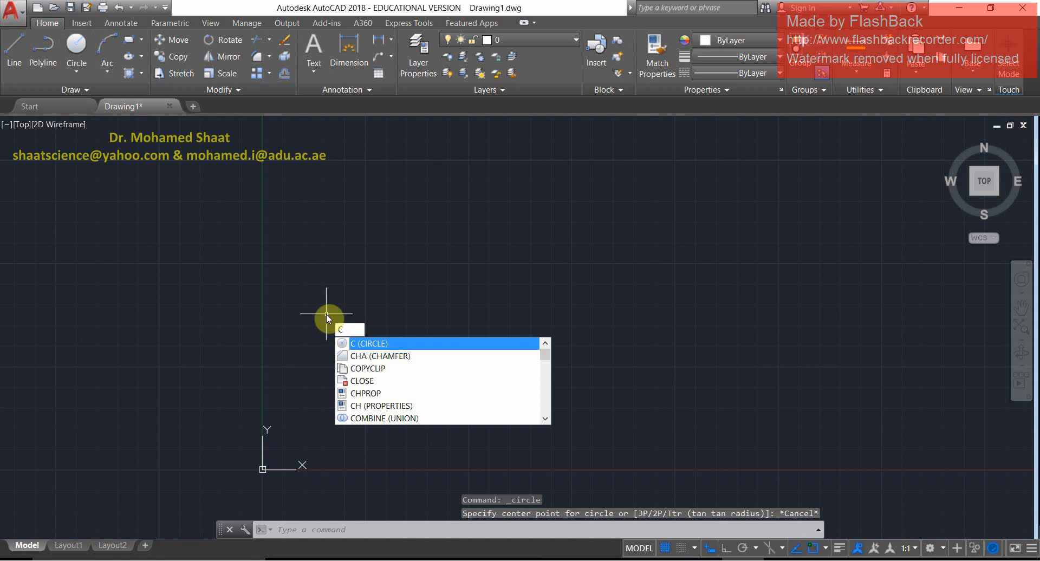
pyautogui.press('Return')
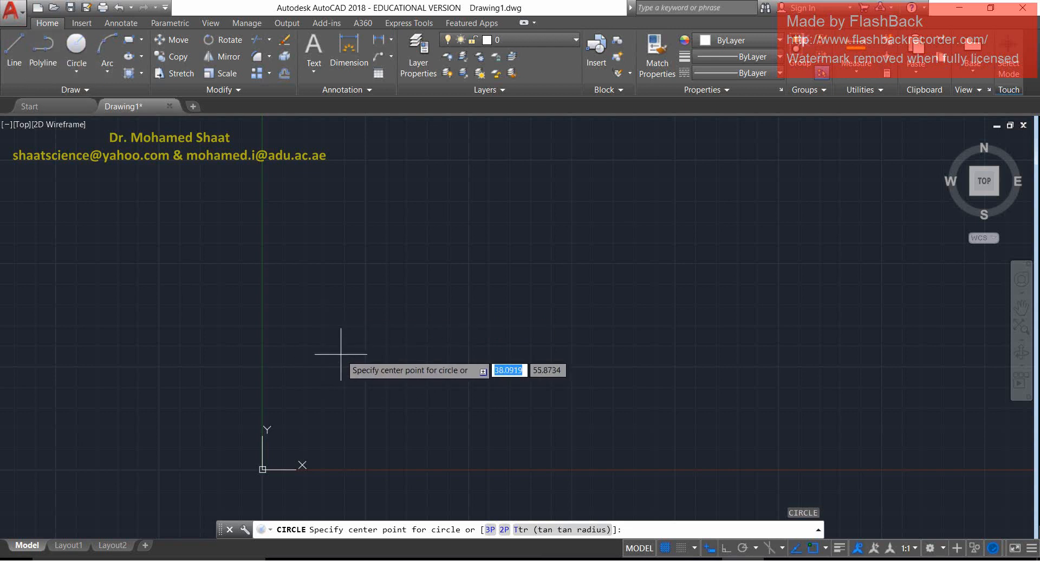
pyautogui.click(69, 69)
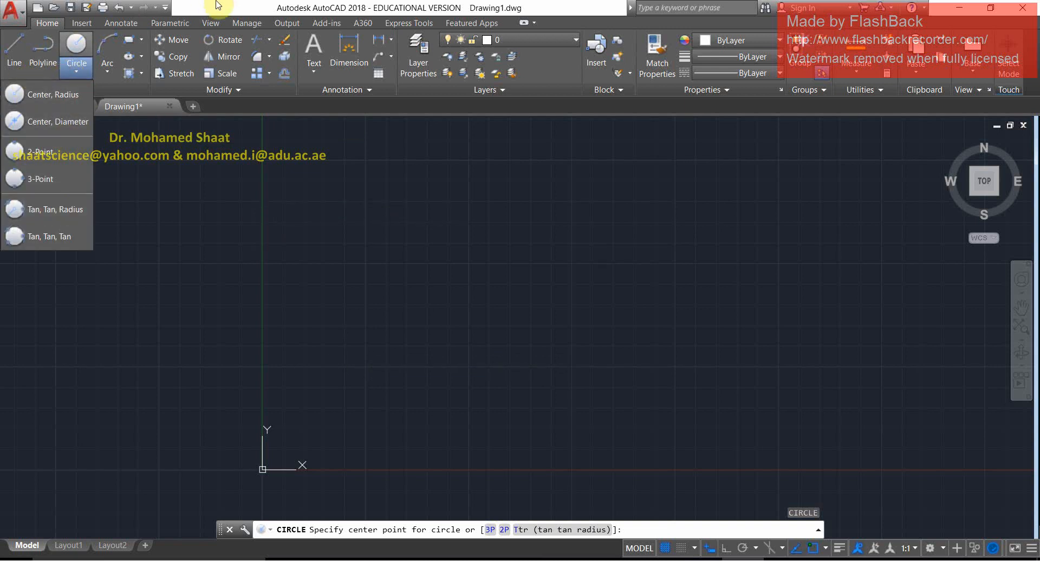
pyautogui.click(158, 4)
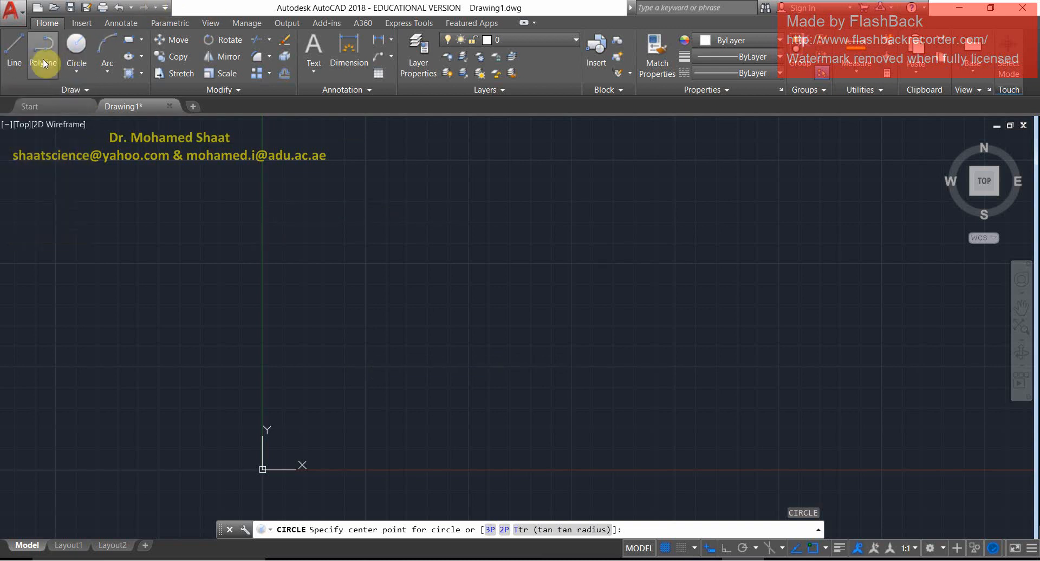
# Draw a circle with the Center, Radius method, centred at 0,0 with a radius of 50.
pyautogui.click(73, 71)
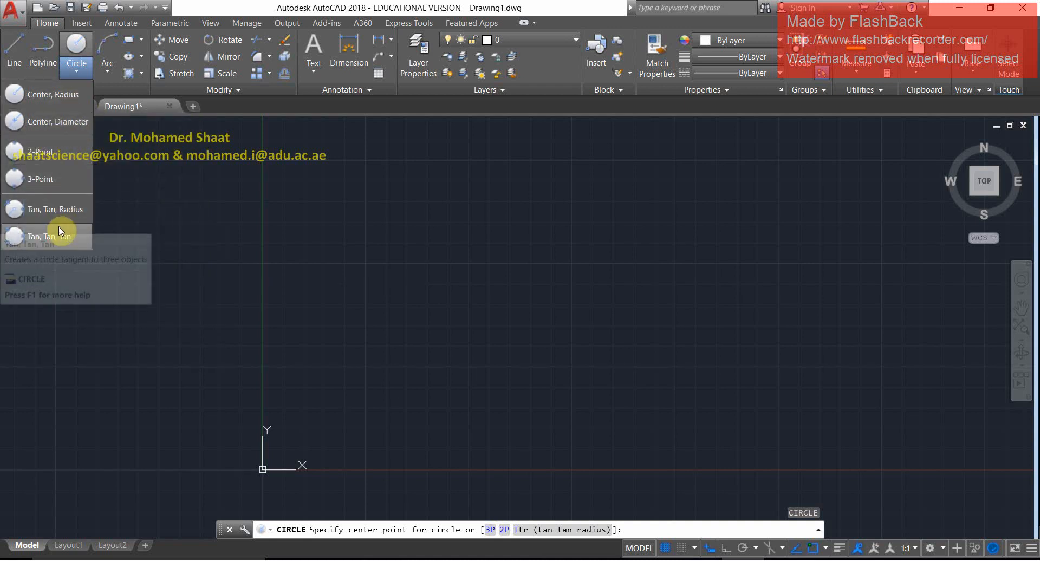
pyautogui.click(57, 99)
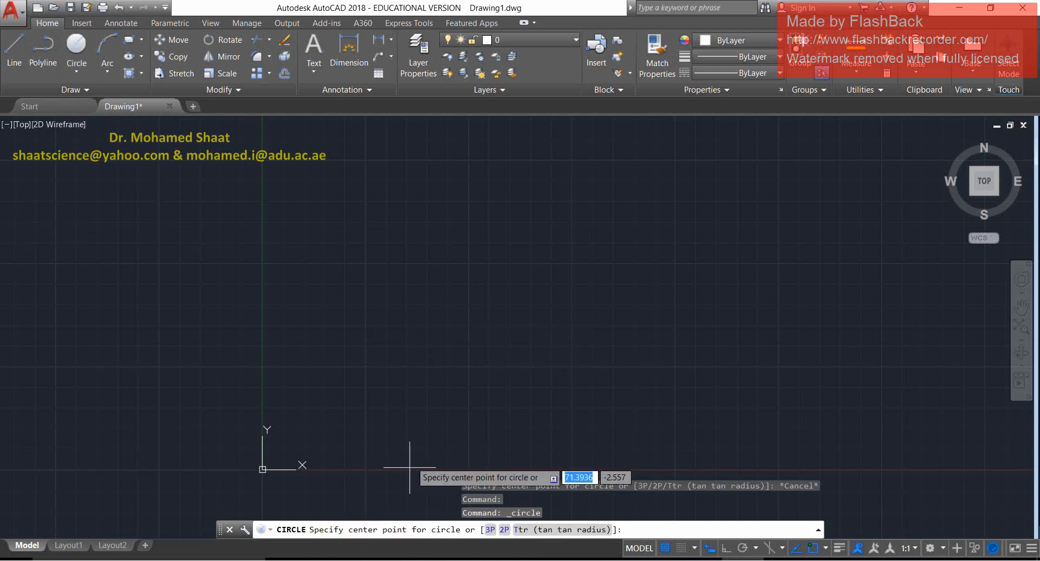
pyautogui.write('0,0')
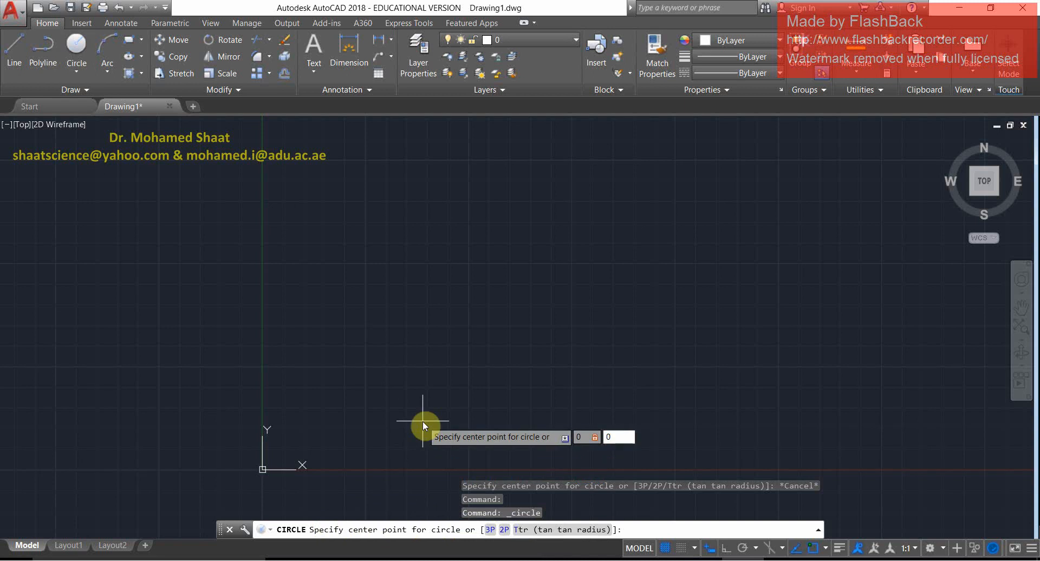
pyautogui.press('Return')
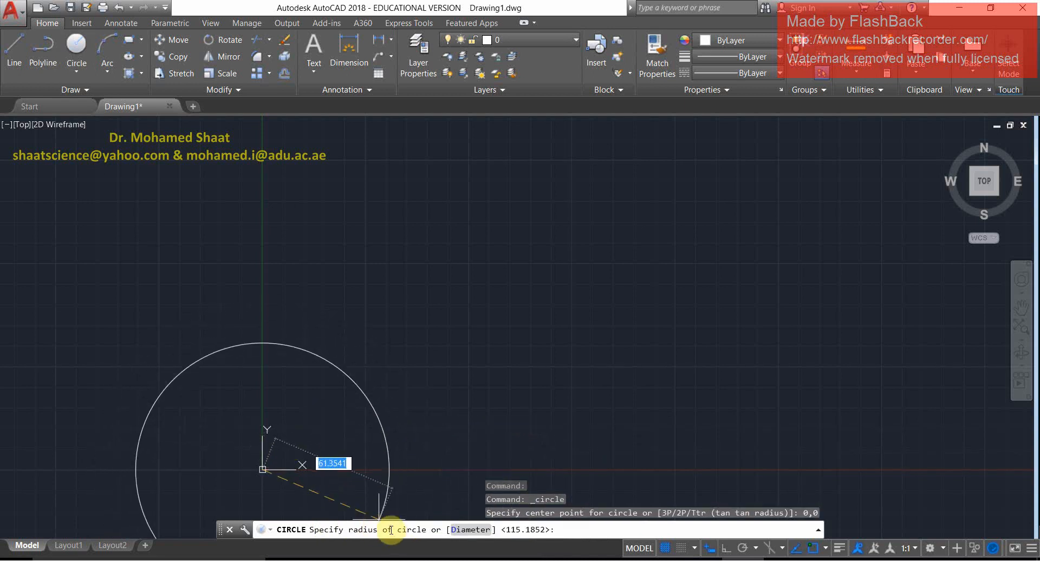
pyautogui.write('50')
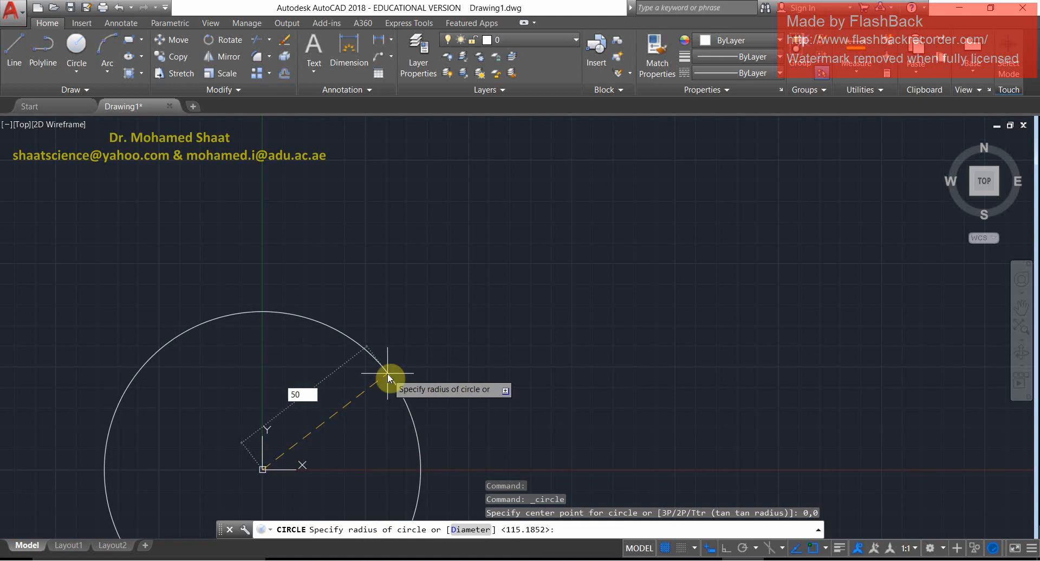
pyautogui.press('Return')
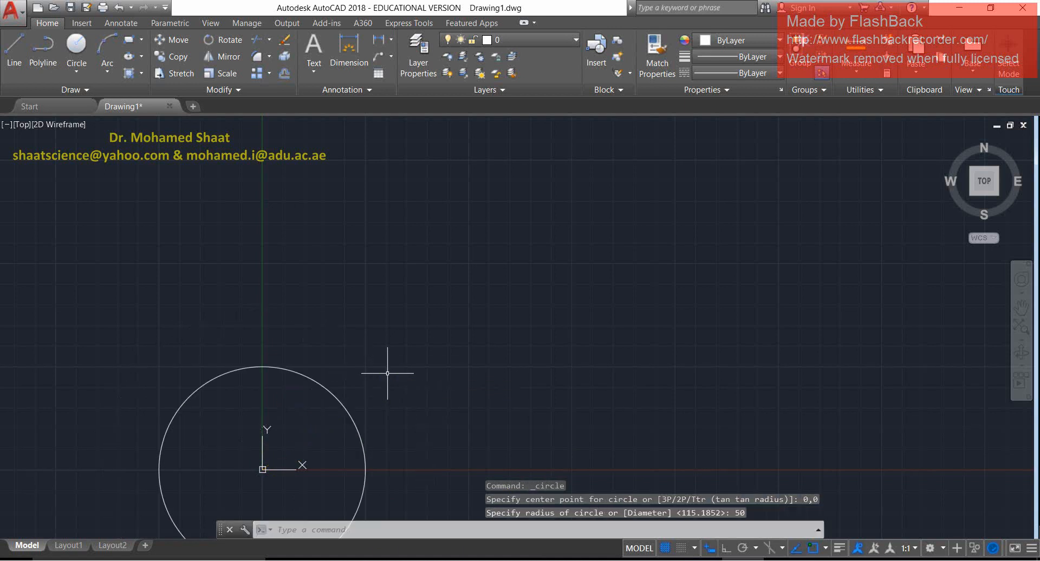
# Select the radius-50 circle centred at the origin to inspect it, and erase it.
pyautogui.moveTo(269, 410); pyautogui.dragTo(403, 280, button='middle')
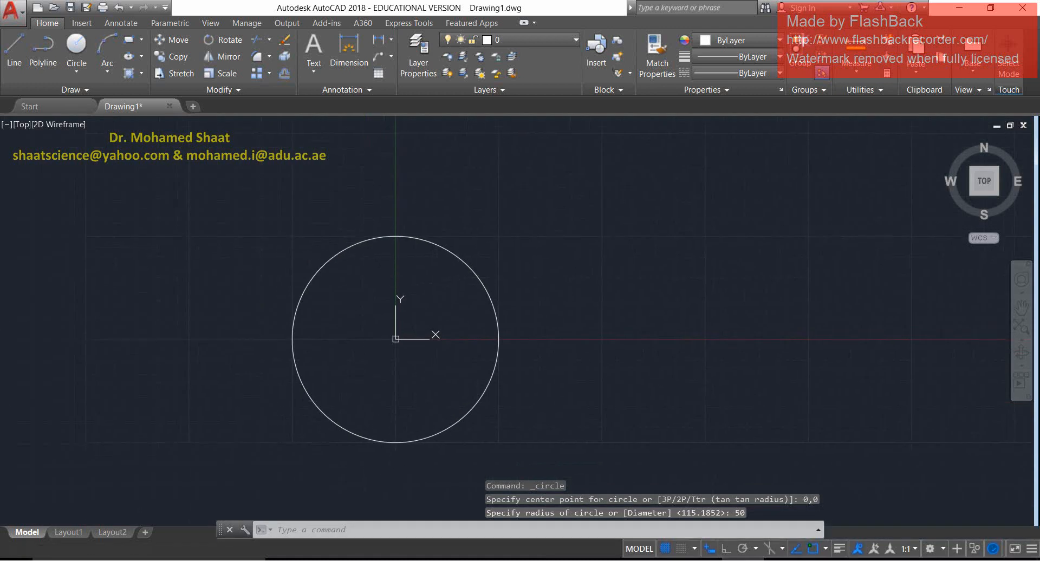
pyautogui.scroll(4, 384, 350)
pyautogui.scroll(-4, 414, 352)
pyautogui.moveTo(414, 353); pyautogui.dragTo(439, 320, button='middle')
pyautogui.scroll(2, 434, 385)
pyautogui.click(663, 168)
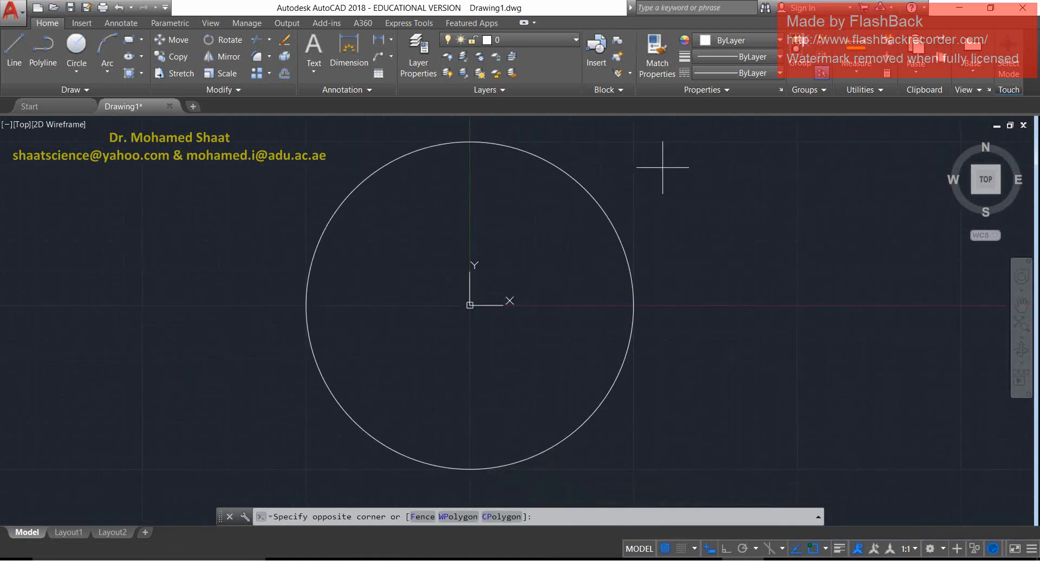
pyautogui.click(567, 232)
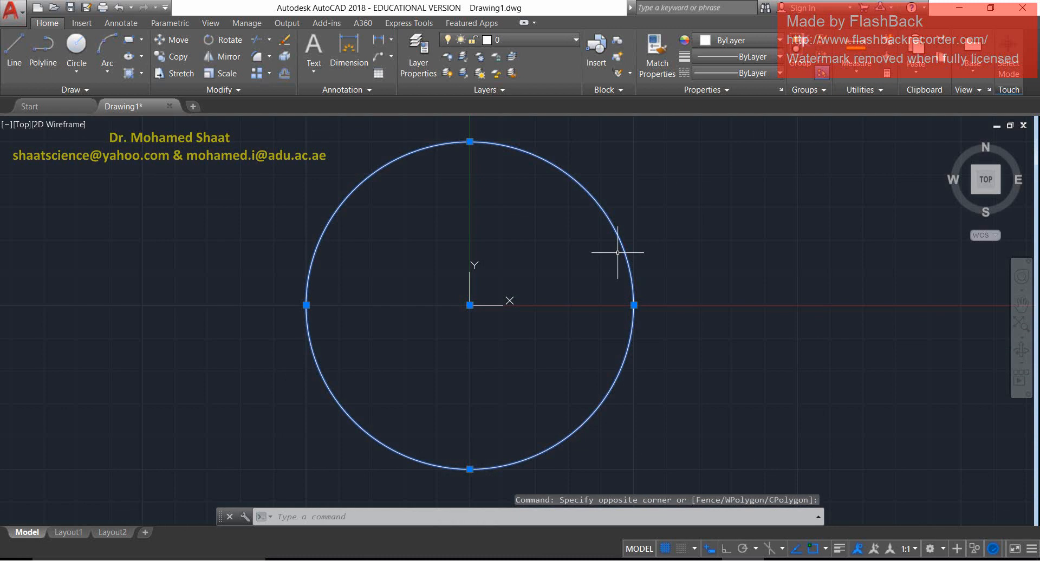
pyautogui.press('Escape')
pyautogui.click(659, 209)
pyautogui.click(615, 241)
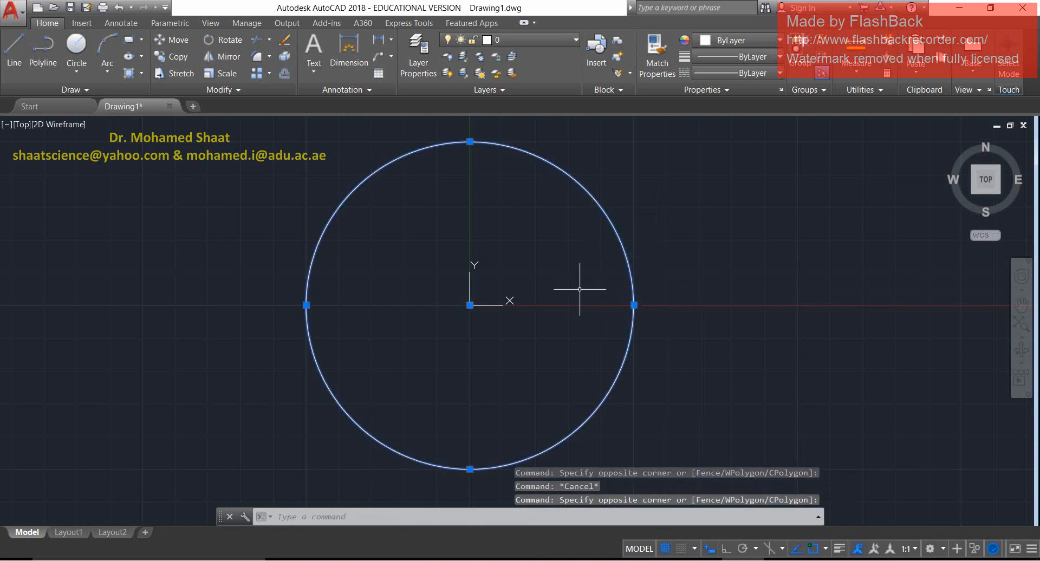
pyautogui.press('Delete')
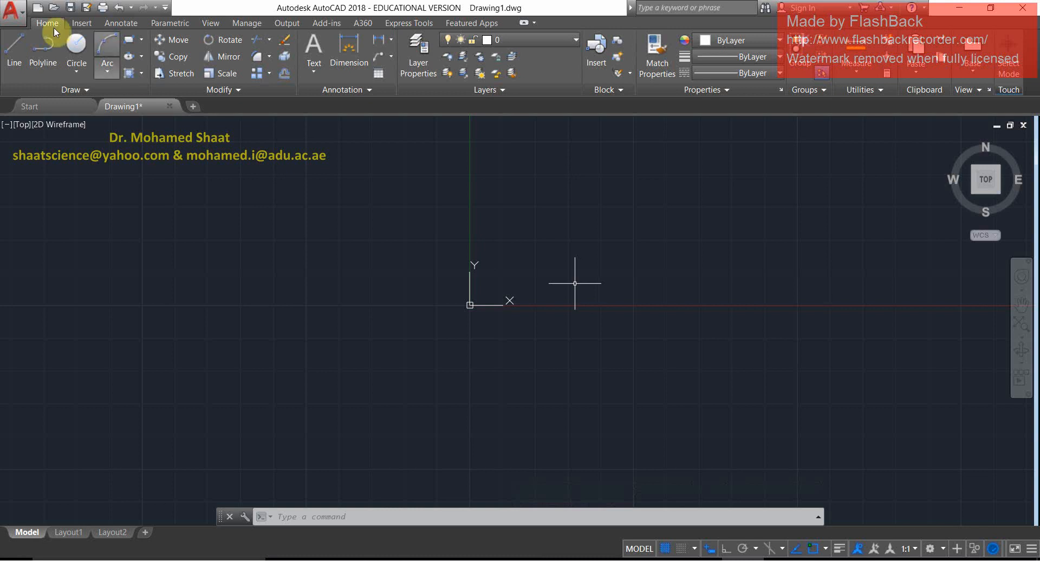
pyautogui.click(75, 45)
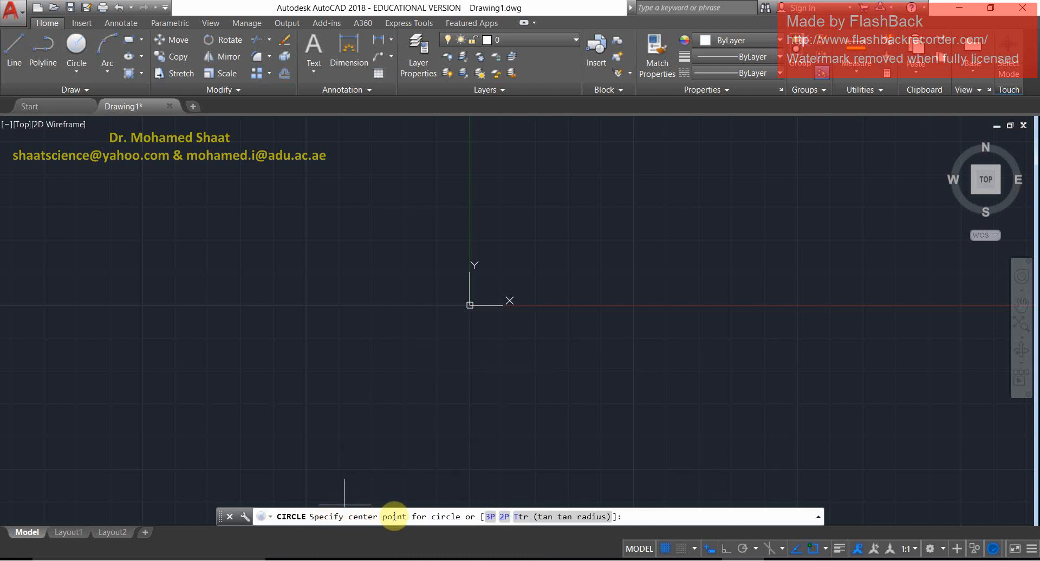
pyautogui.write('0,0')
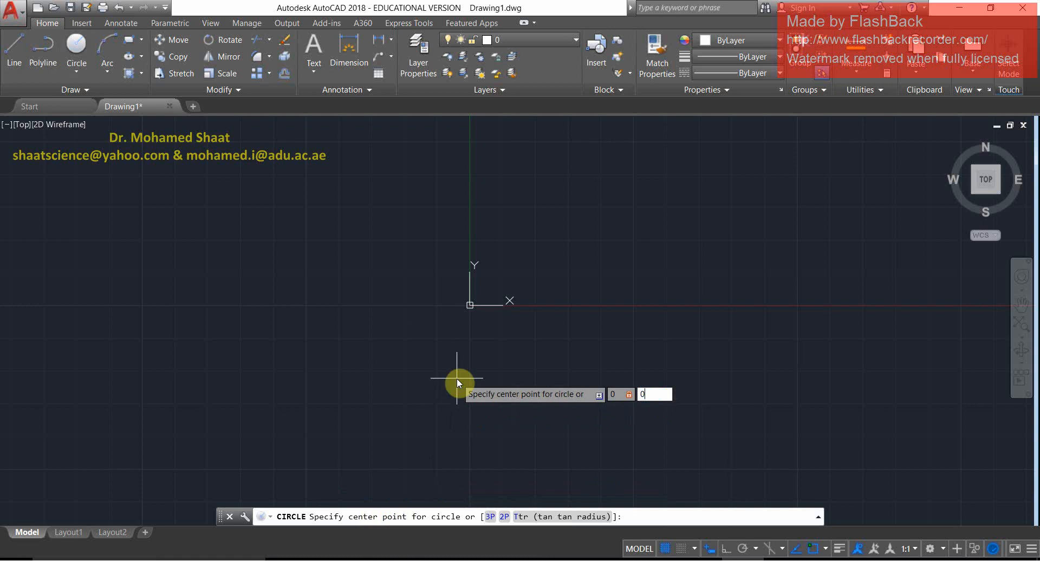
pyautogui.press('Return')
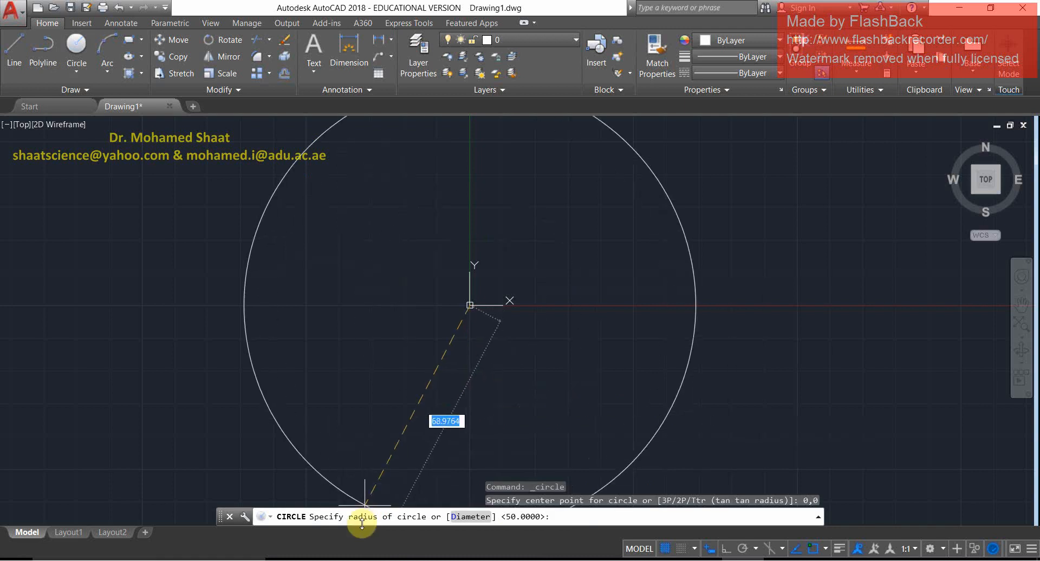
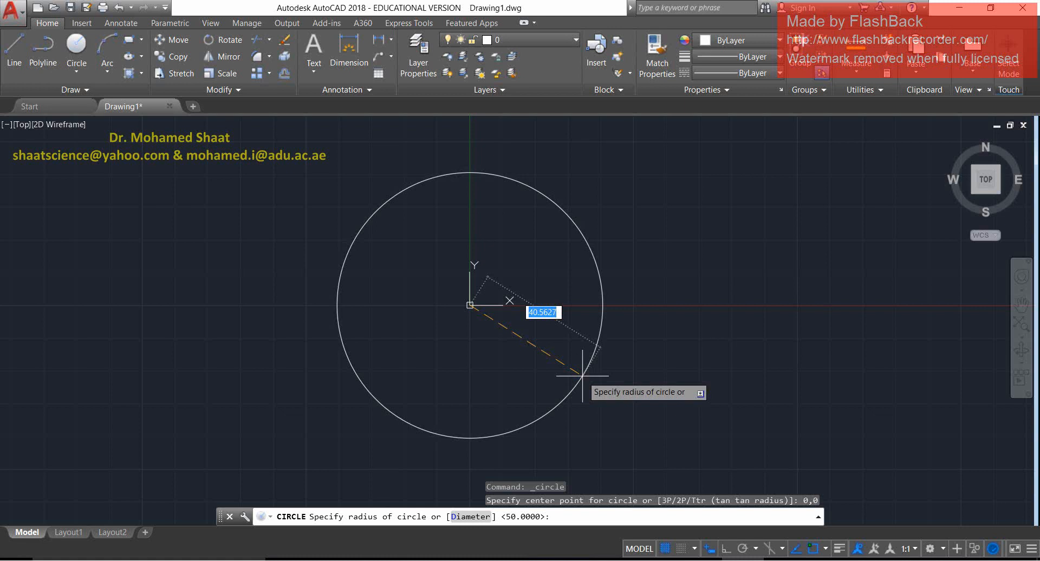
pyautogui.press('Escape')
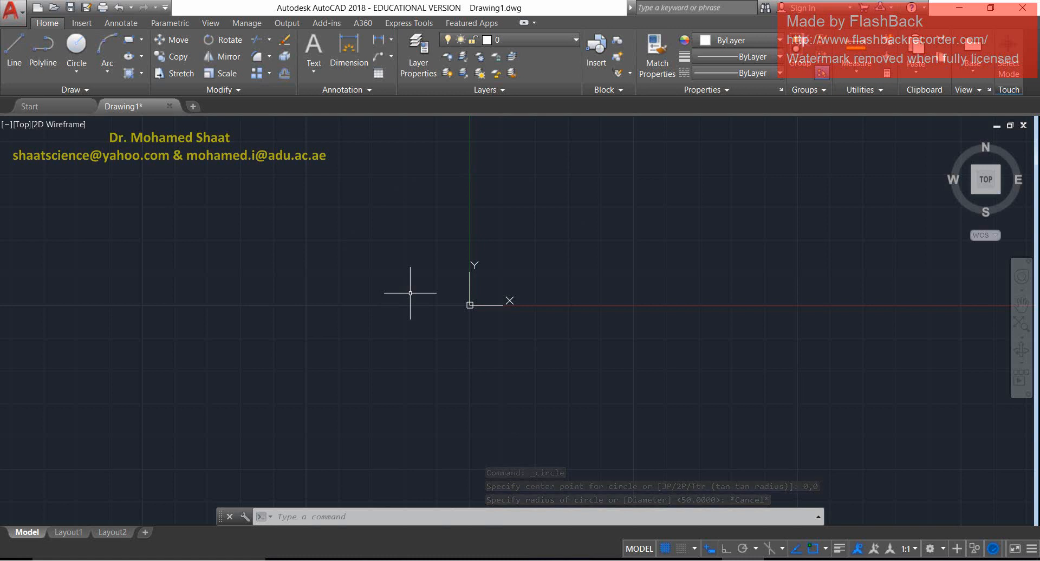
# Draw a circle with the Center, Radius method, centred at 0,0 with a radius of 20.
pyautogui.click(76, 43)
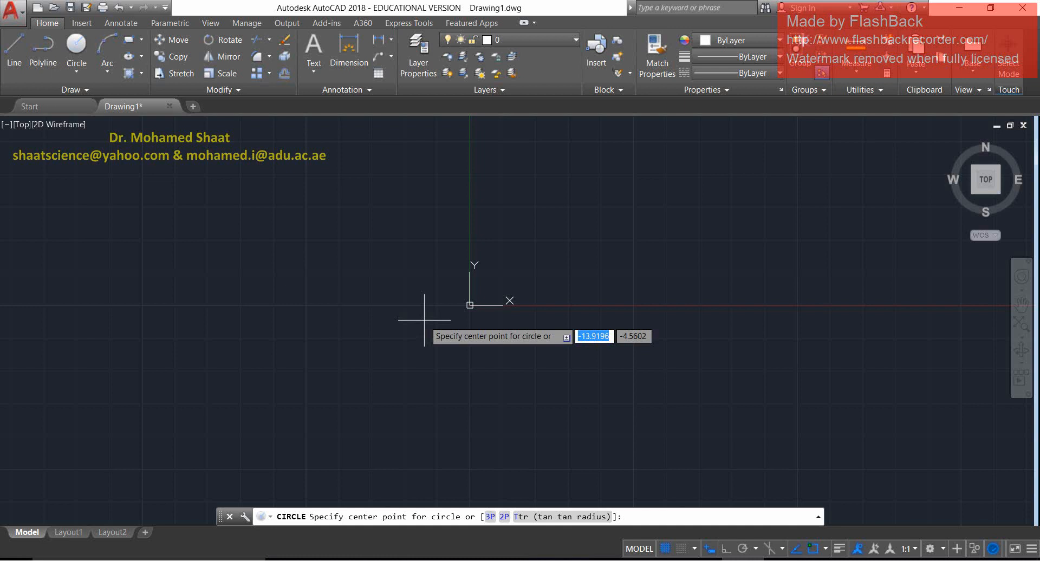
pyautogui.write('0,0')
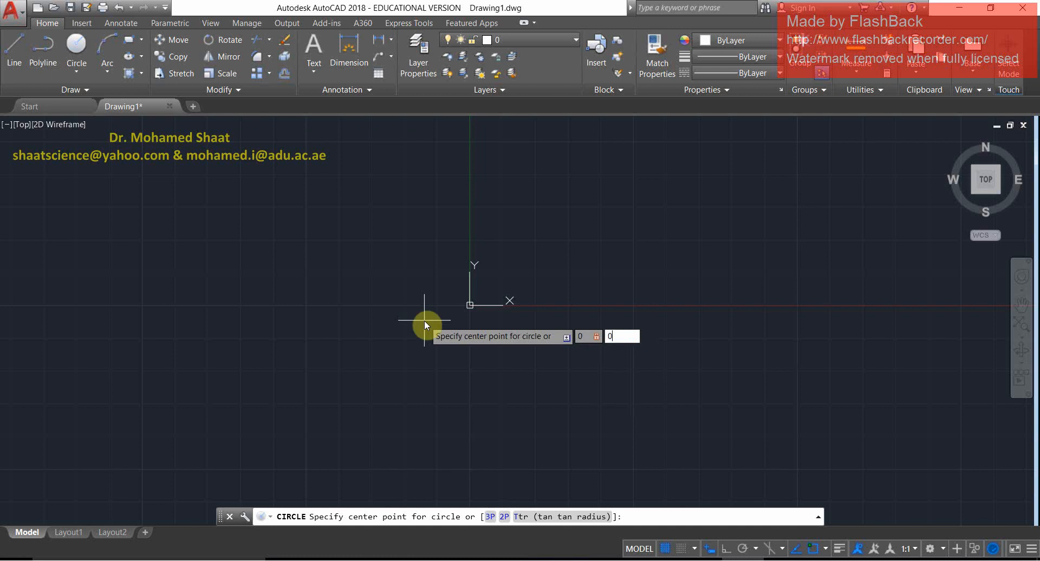
pyautogui.press('Return')
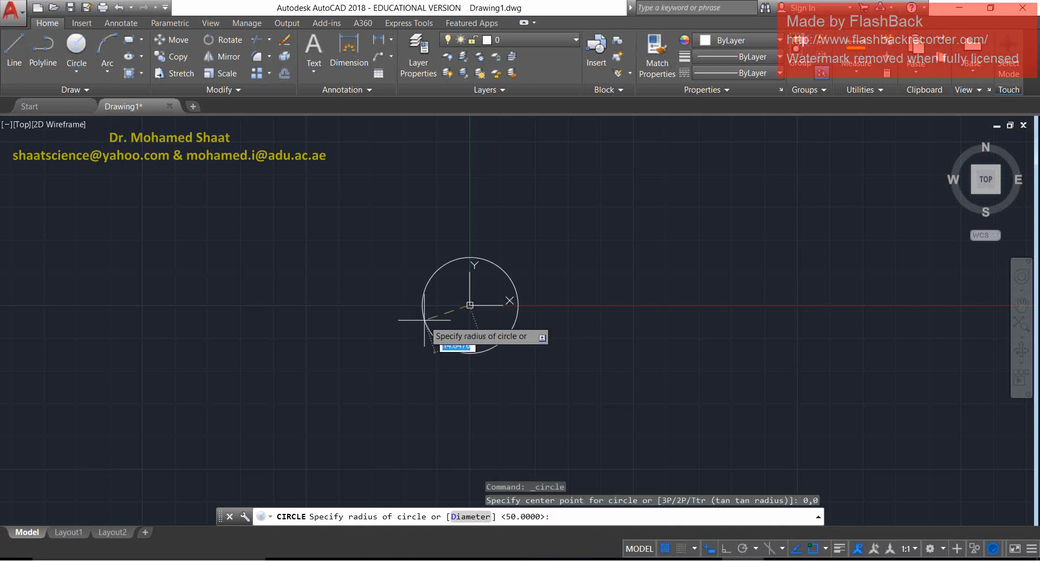
pyautogui.write('20')
pyautogui.press('Return')
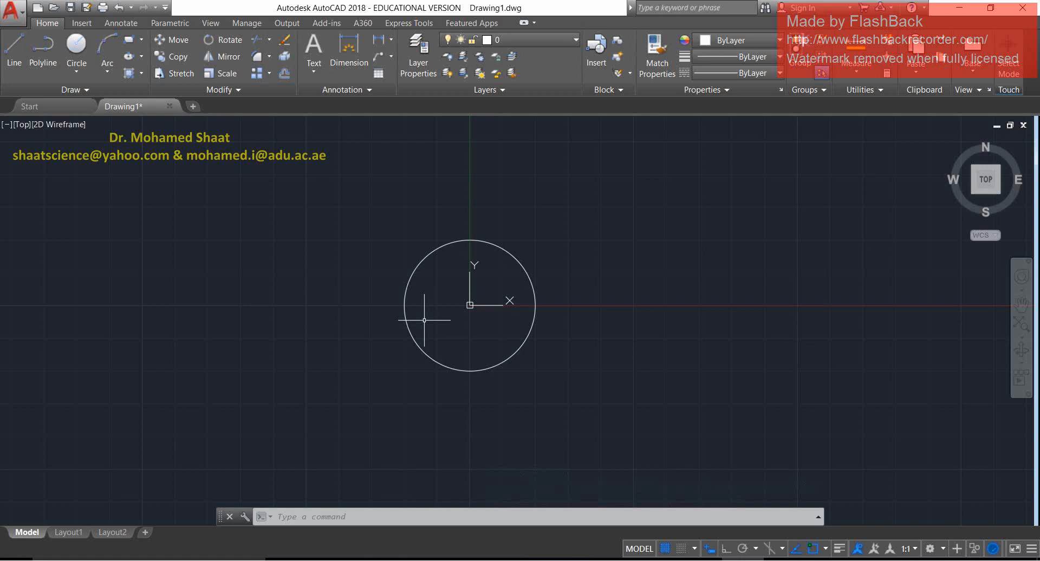
# Draw a second Center, Radius circle with a radius of 20 at a freely picked centre to the right of the origin circle.
pyautogui.click(84, 48)
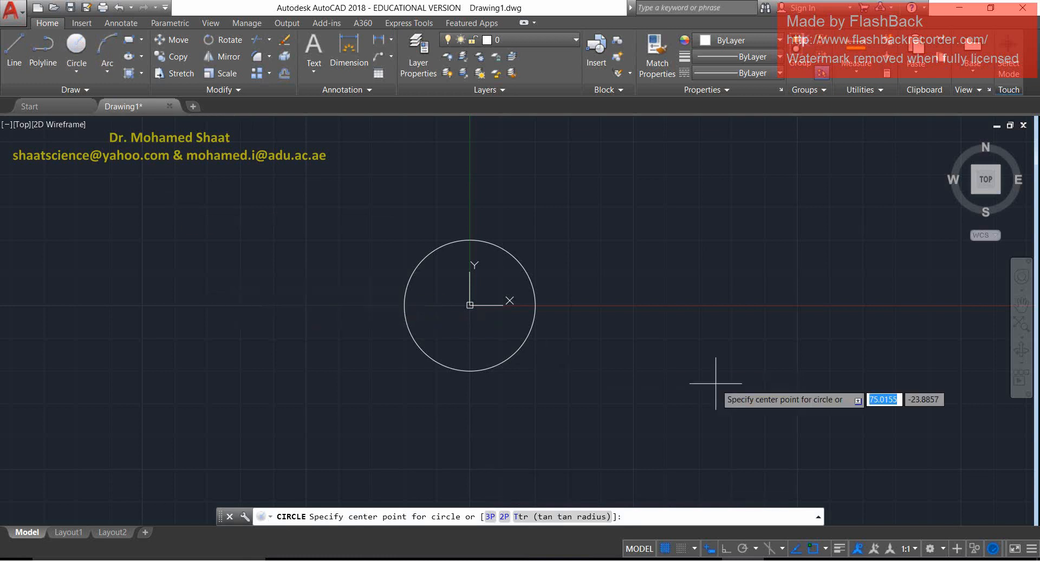
pyautogui.click(631, 295)
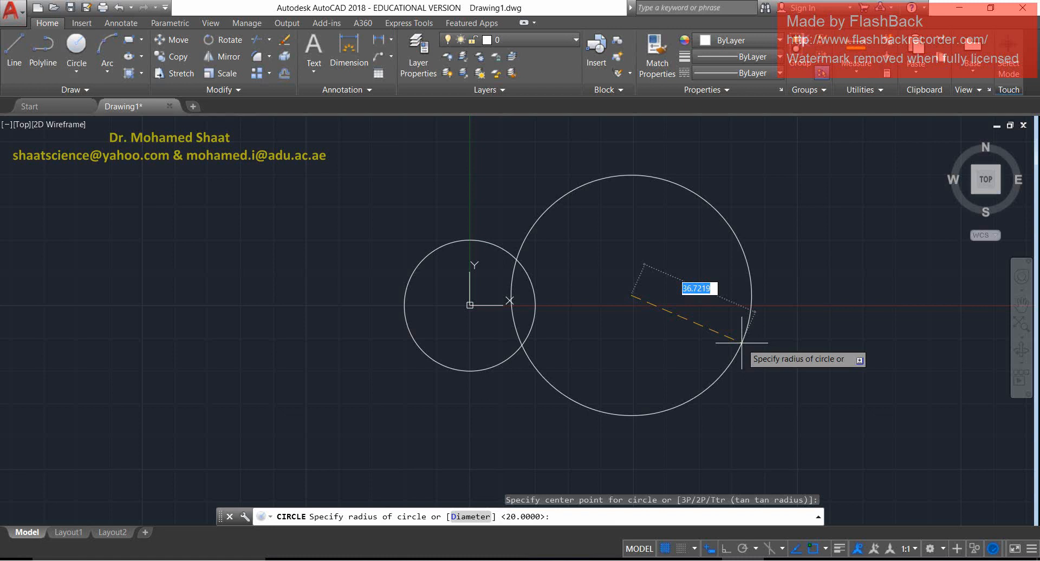
pyautogui.write('20')
pyautogui.press('Return')
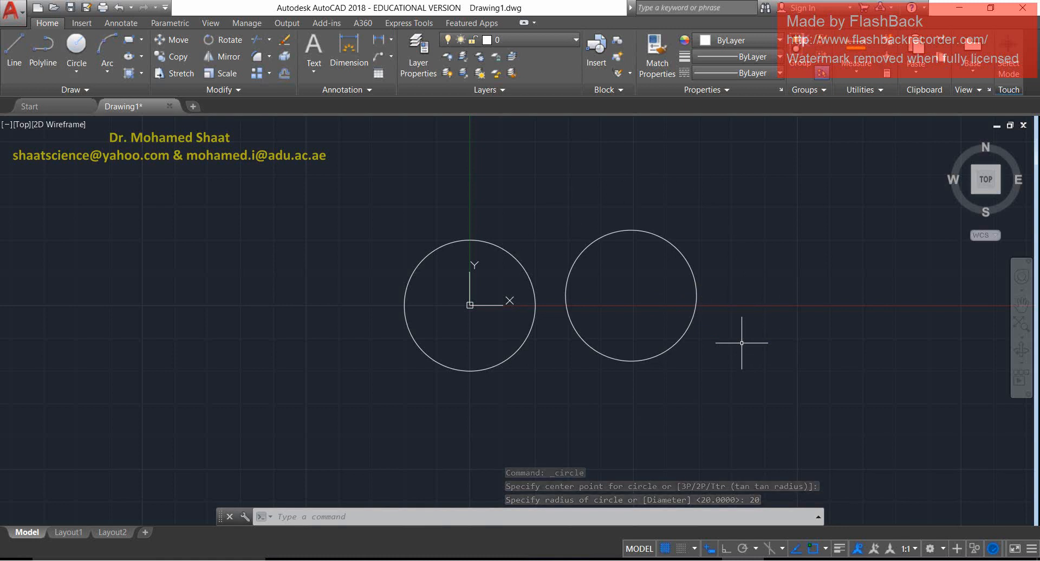
# Draw a third Center, Radius circle with a radius of 20 at a freely picked centre to the left of the origin circle.
pyautogui.click(80, 47)
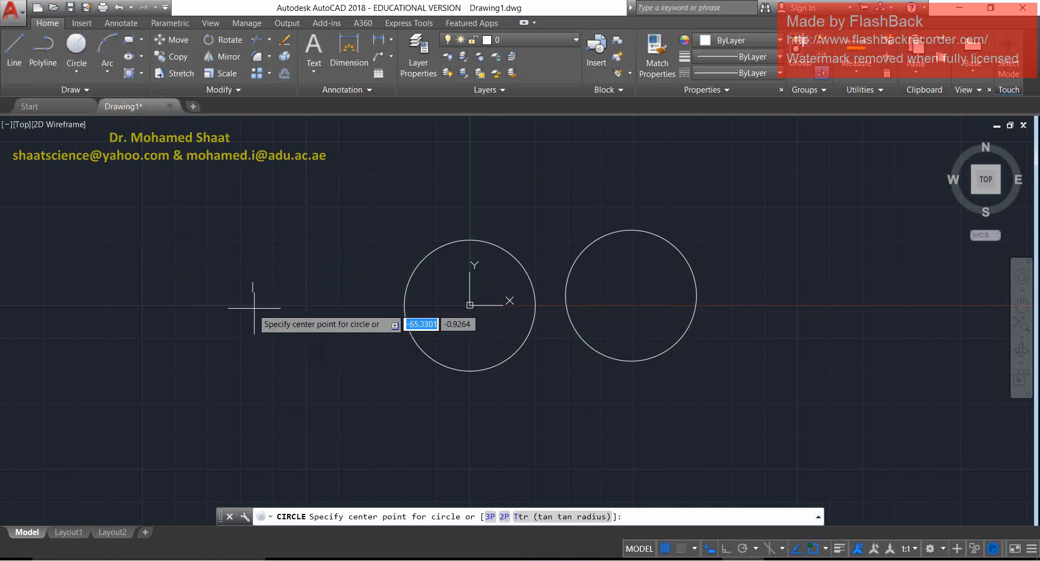
pyautogui.click(223, 302)
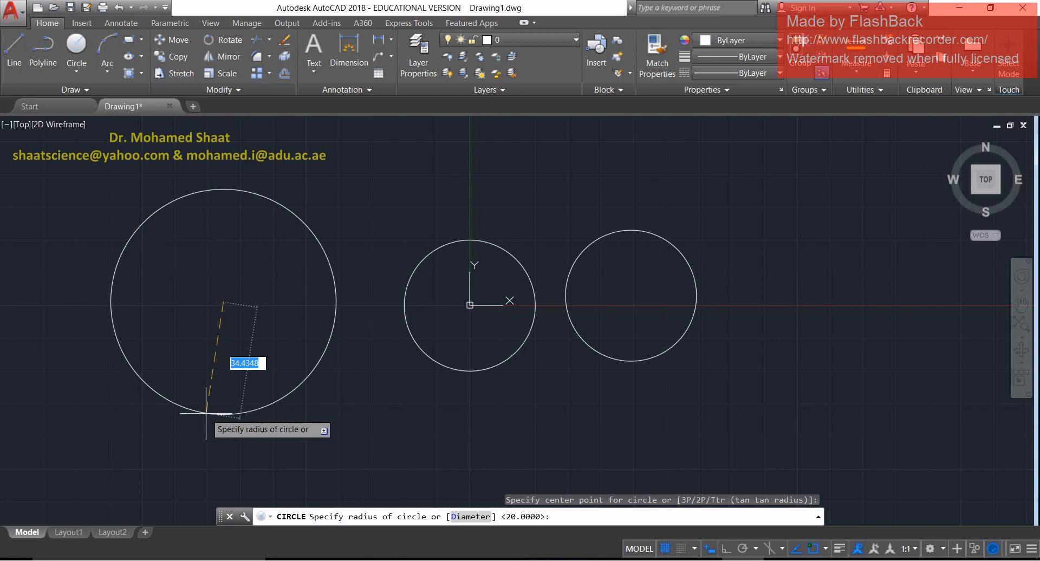
pyautogui.write('20')
pyautogui.press('Return')
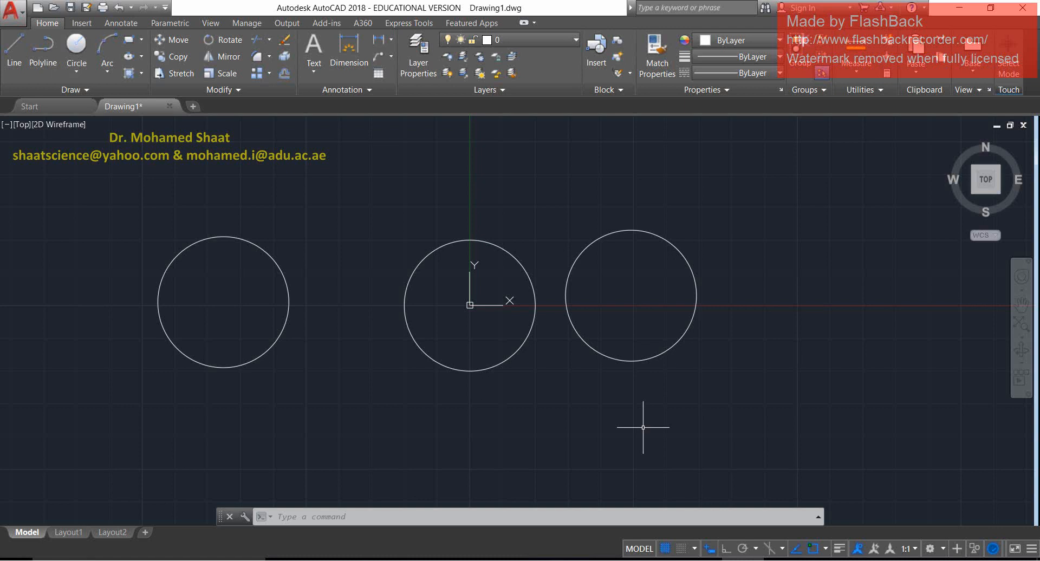
# Using the C command alias, draw a circle at the far right of the row and accept the default radius of 20.
pyautogui.write('c')
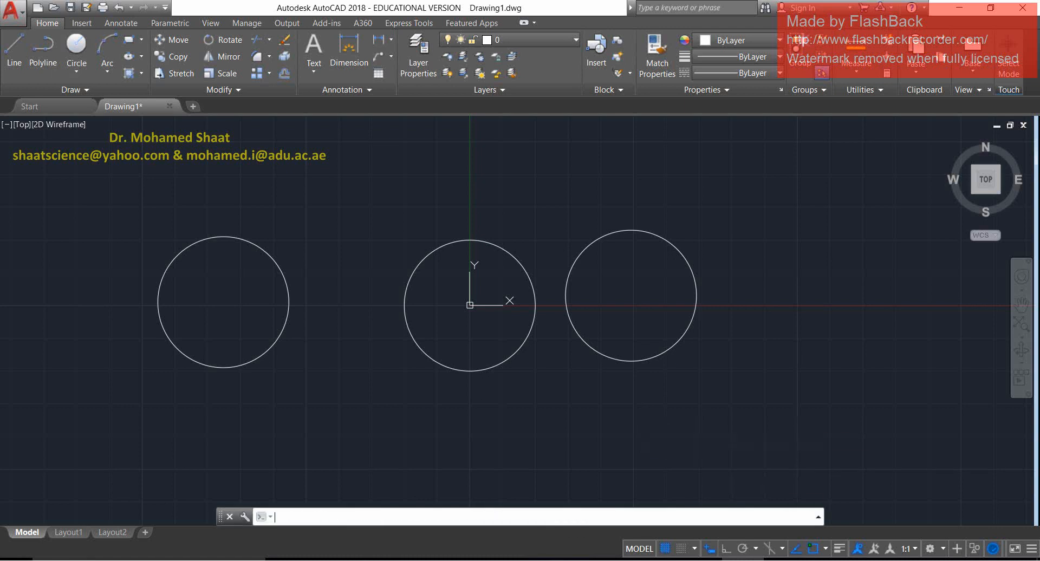
pyautogui.press('Return')
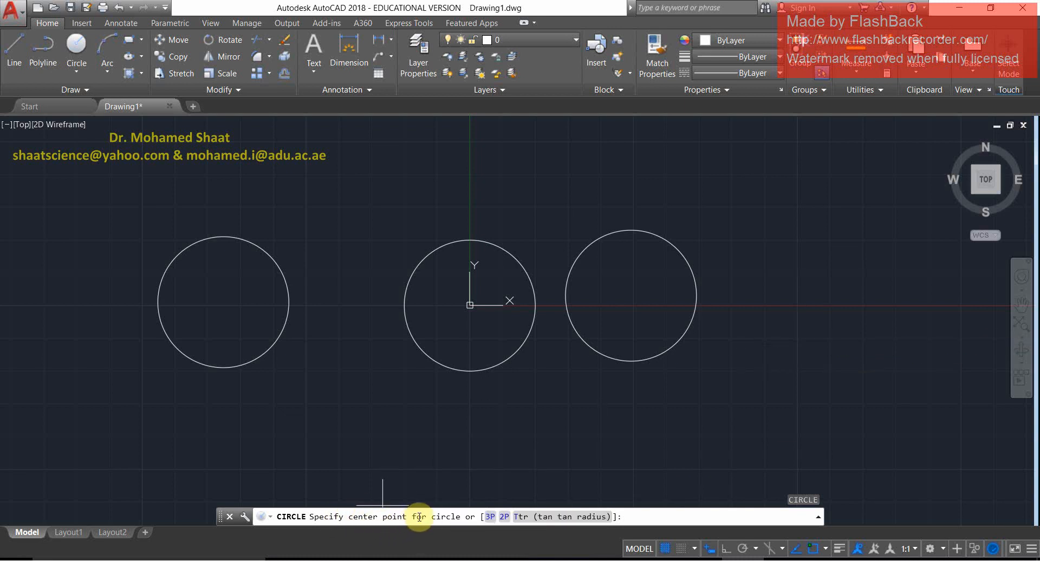
pyautogui.click(827, 308)
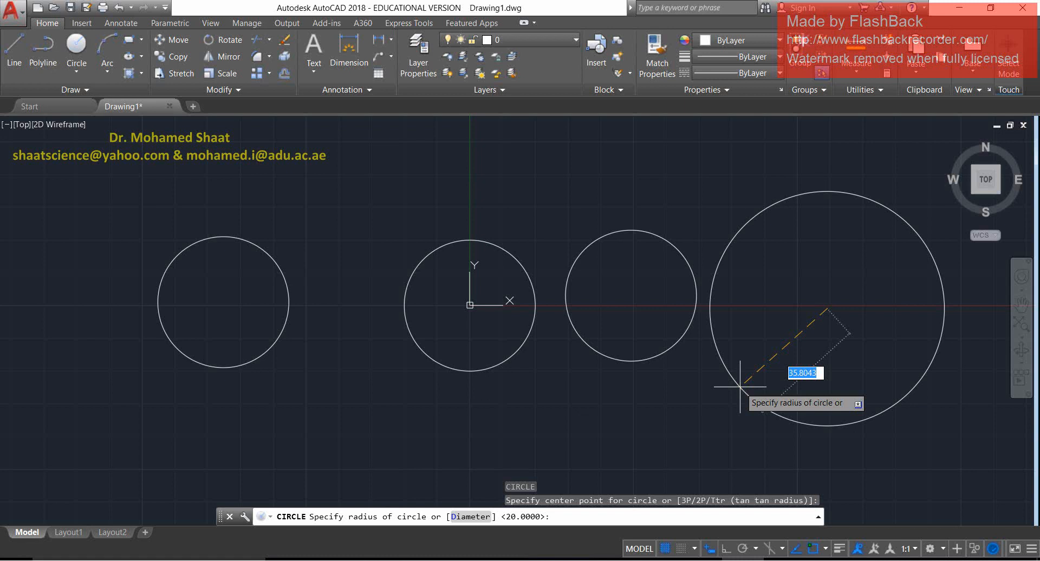
pyautogui.press('Return')
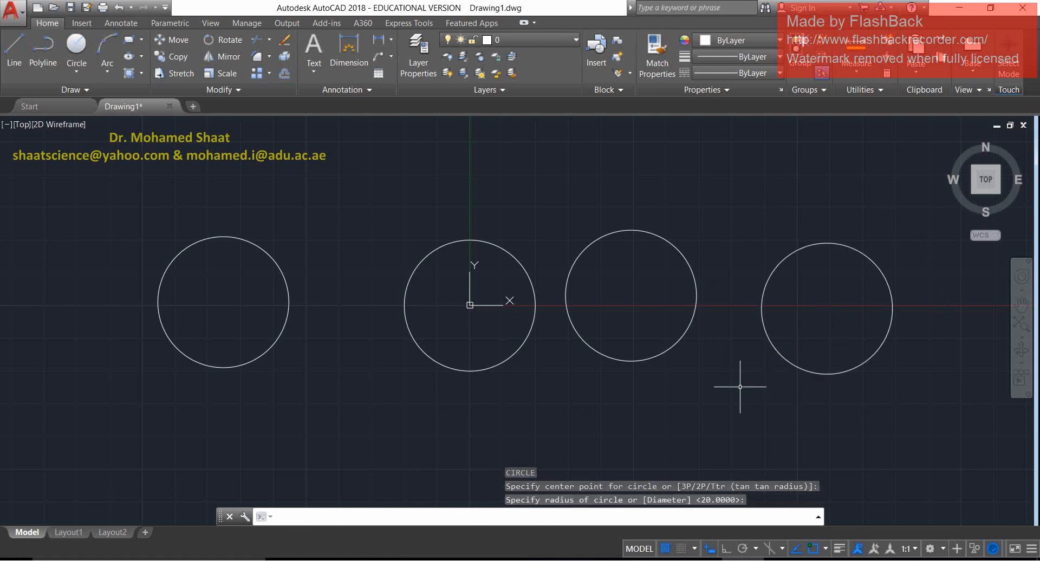
# Repeat the Circle command with the default radius of 20 to place three circles above the row and one below it.
pyautogui.press('Return')
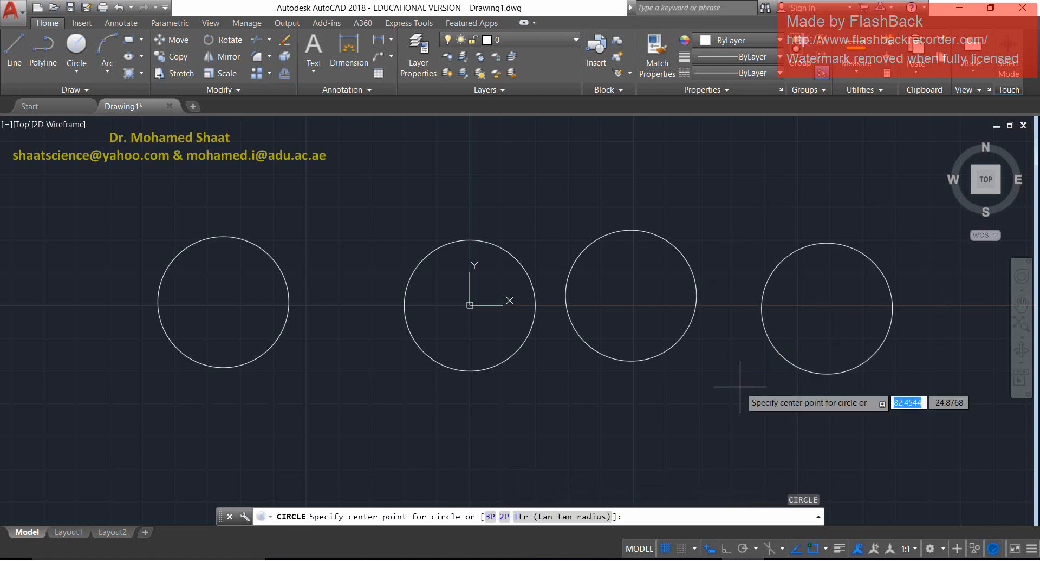
pyautogui.click(733, 189)
pyautogui.press('Return')
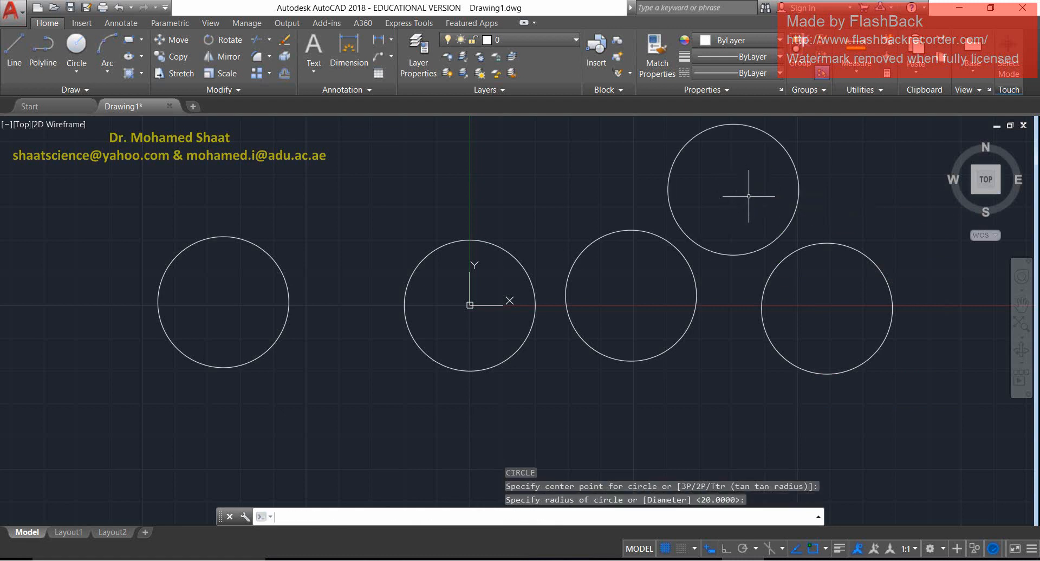
pyautogui.press('Return')
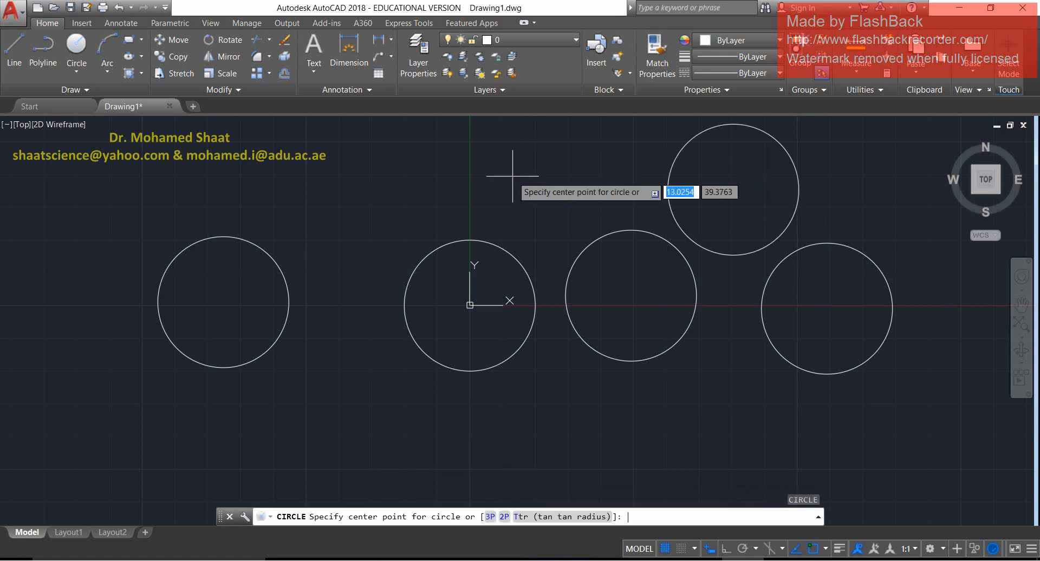
pyautogui.click(512, 173)
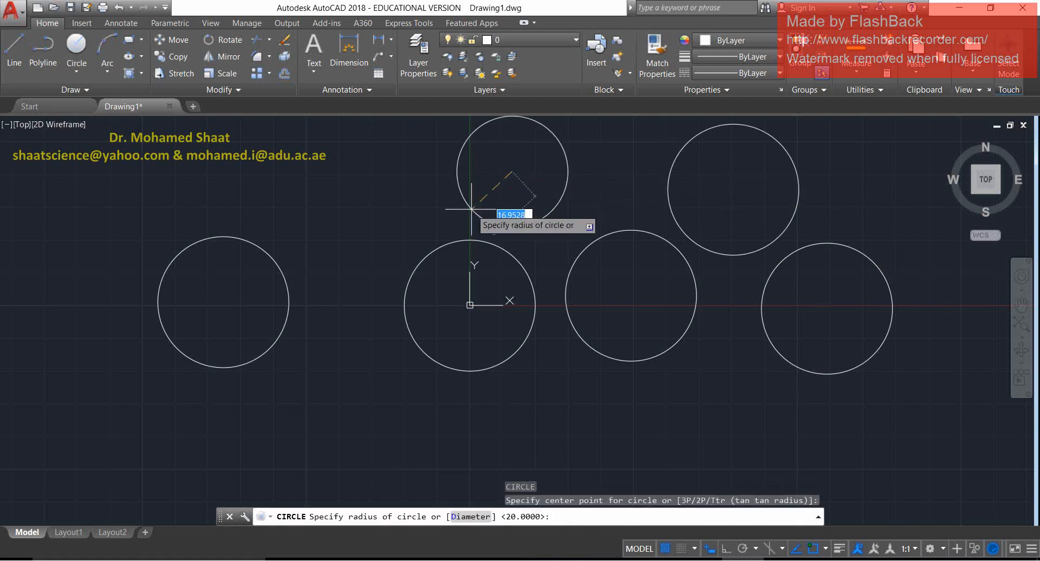
pyautogui.press('Return')
pyautogui.press('Return')
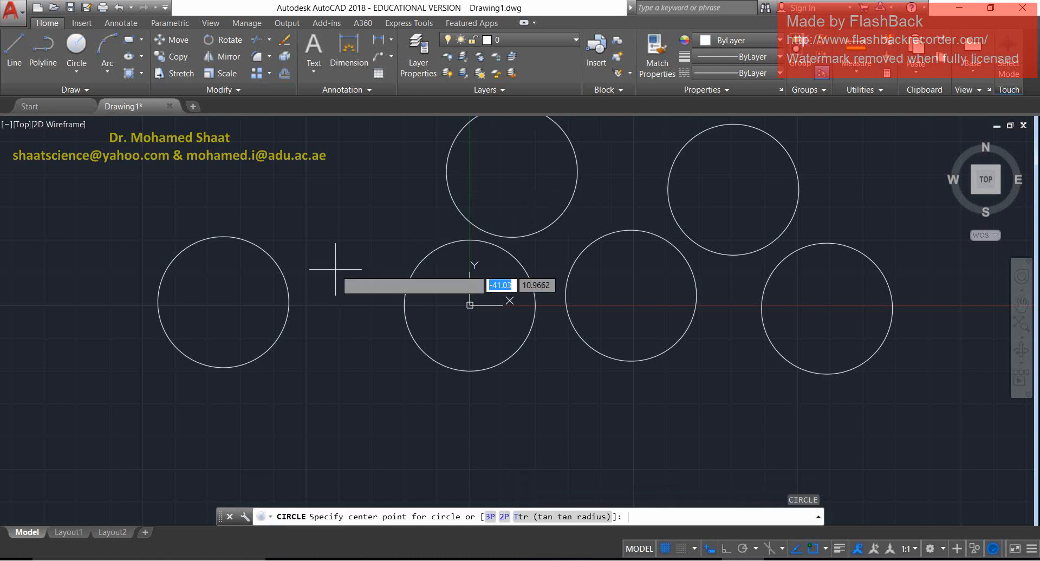
pyautogui.click(318, 220)
pyautogui.press('Return')
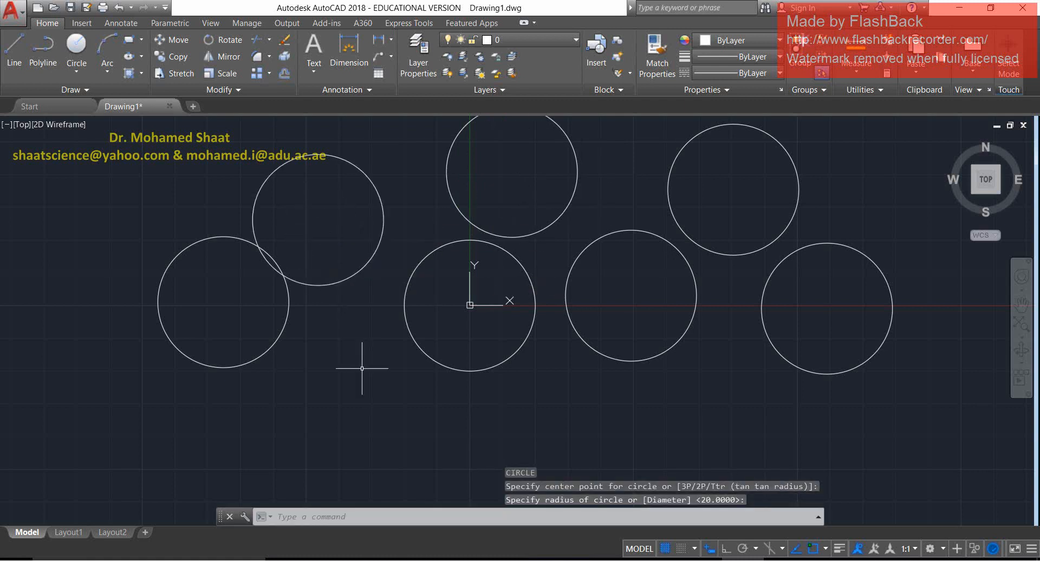
pyautogui.press('Return')
pyautogui.click(376, 398)
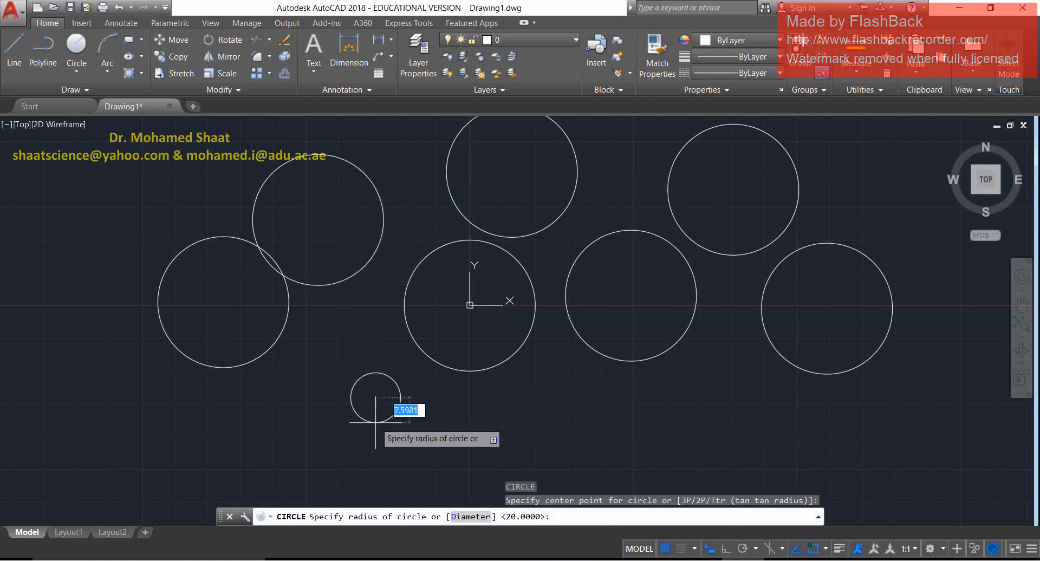
pyautogui.press('Return')
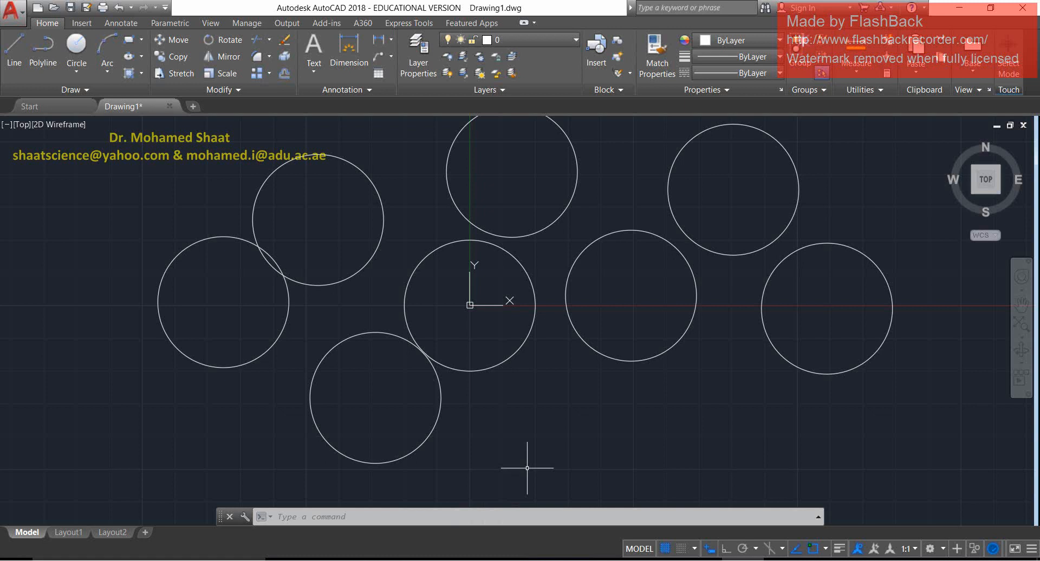
# Select all the circles in the drawing with a crossing window and erase them.
pyautogui.click(850, 158)
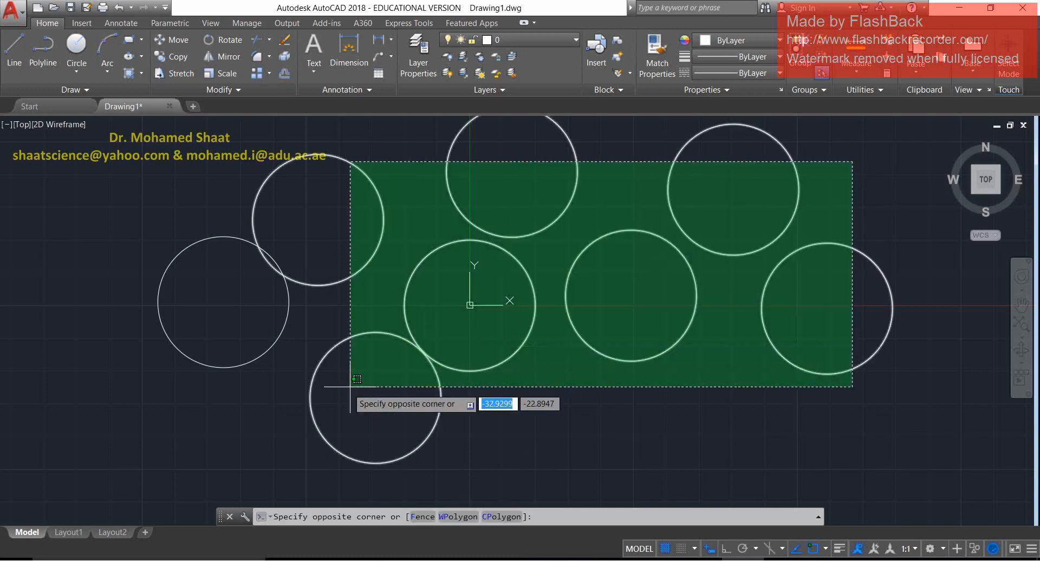
pyautogui.click(250, 409)
pyautogui.press('Delete')
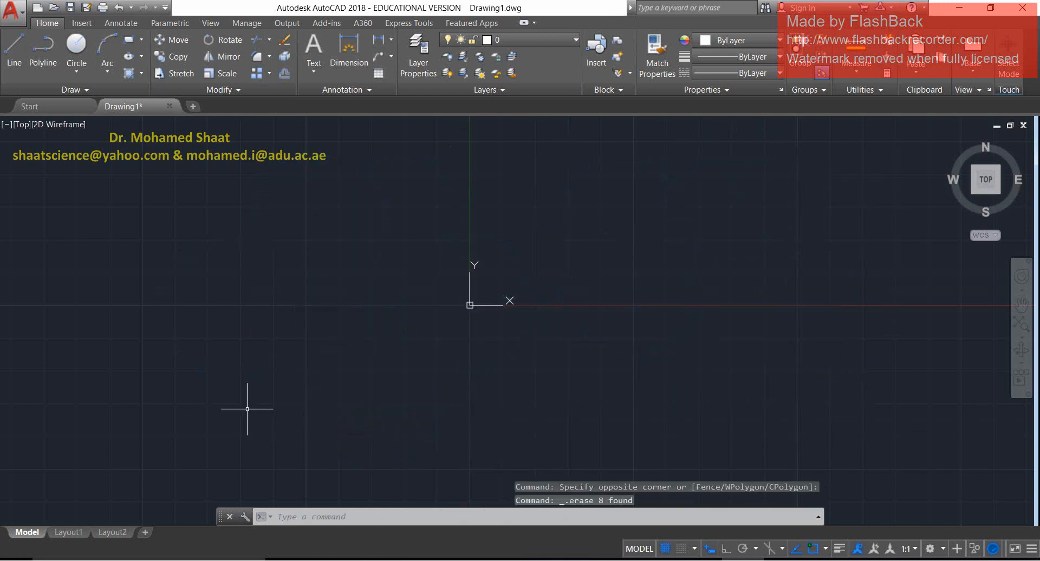
# Draw a circle centred at 0,0 using the Diameter option with a diameter of 60.
pyautogui.click(81, 44)
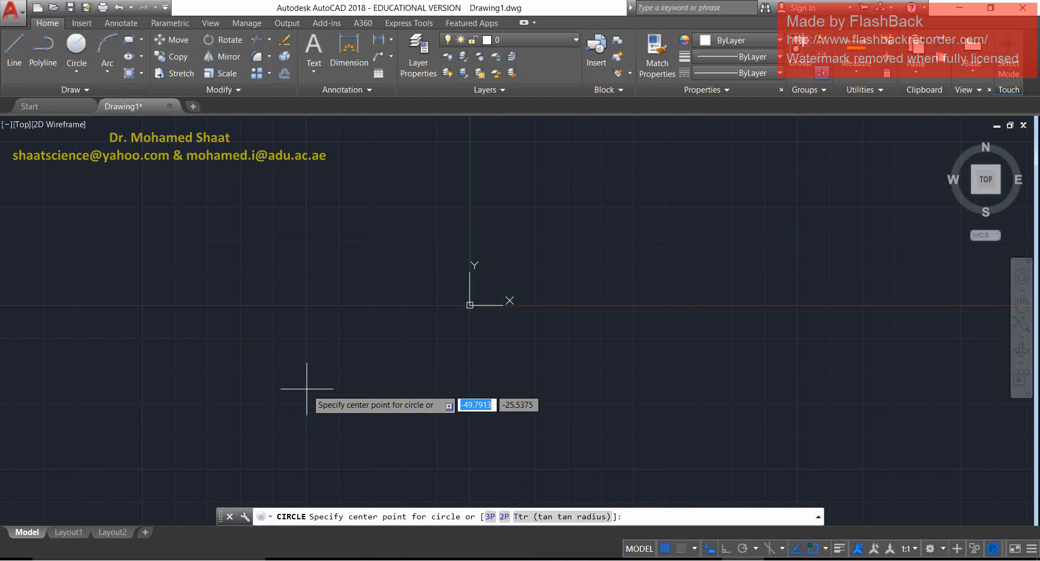
pyautogui.write('0,0')
pyautogui.press('Return')
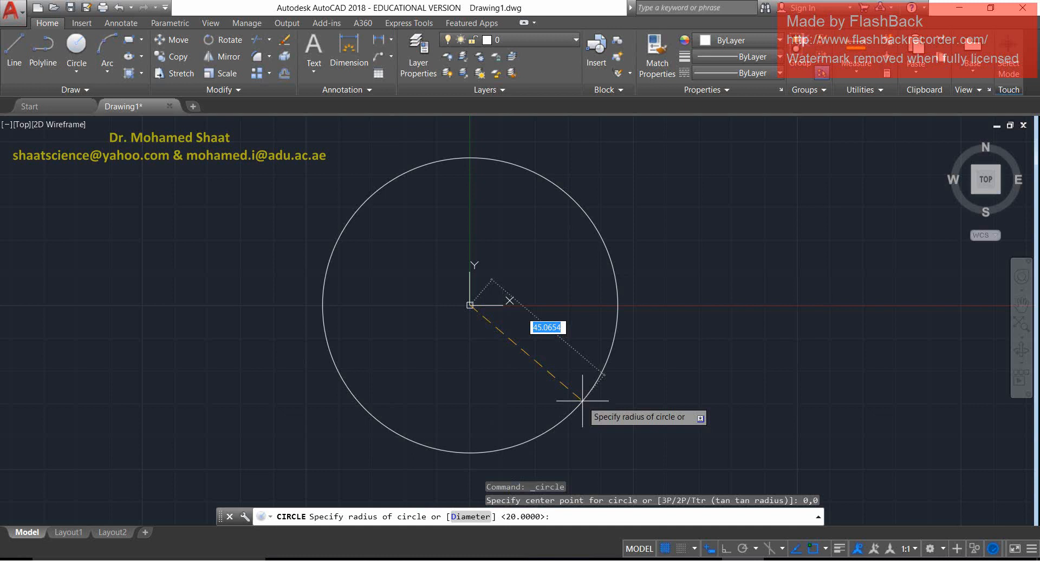
pyautogui.write('d')
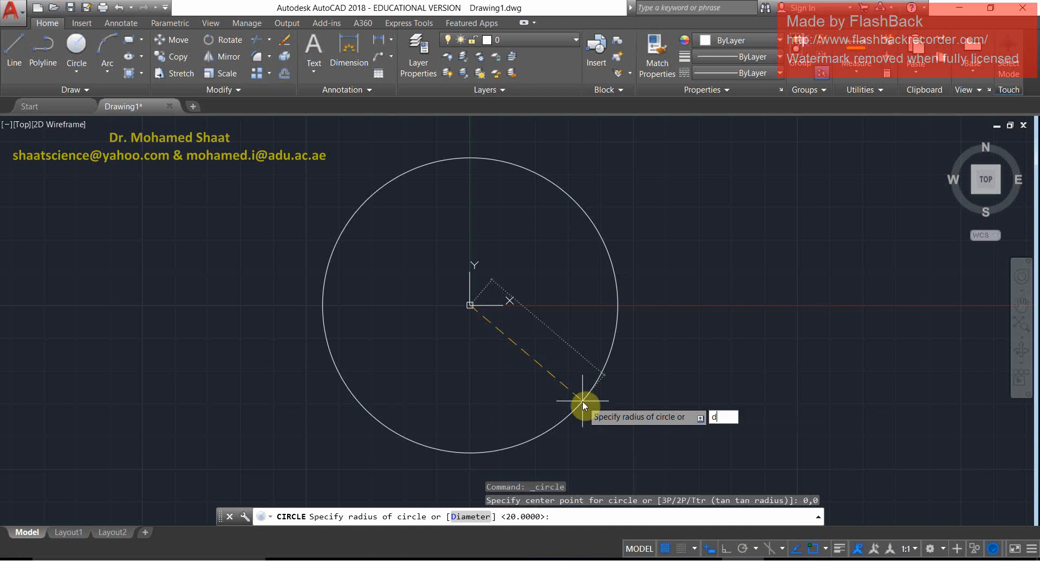
pyautogui.press('Return')
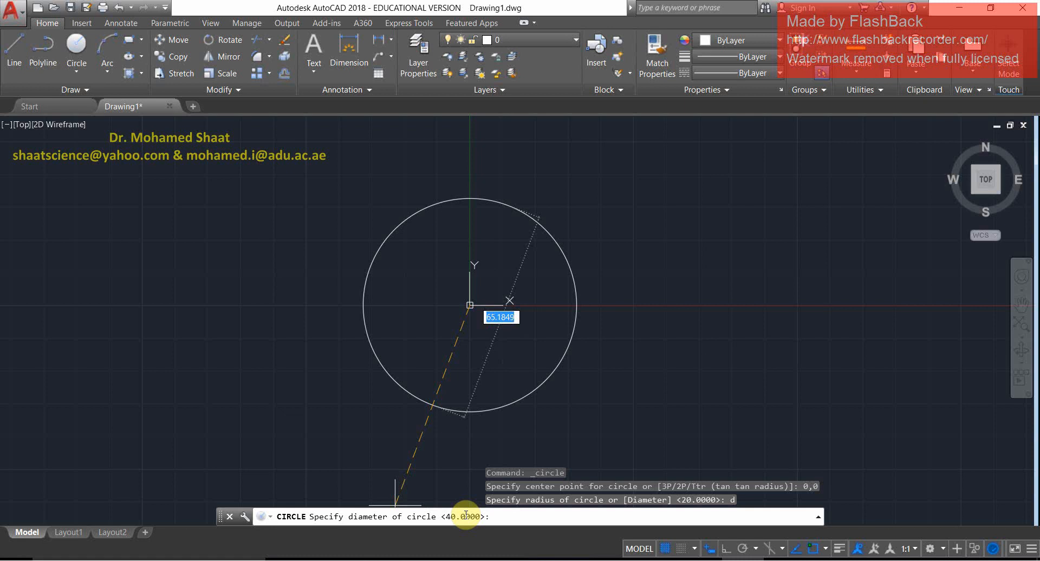
pyautogui.write('60')
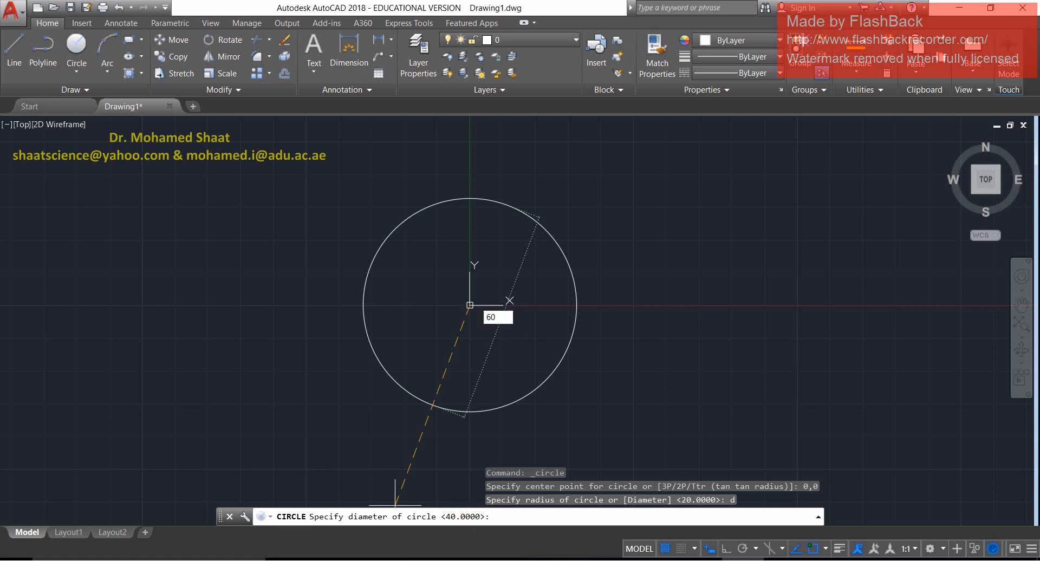
pyautogui.press('Return')
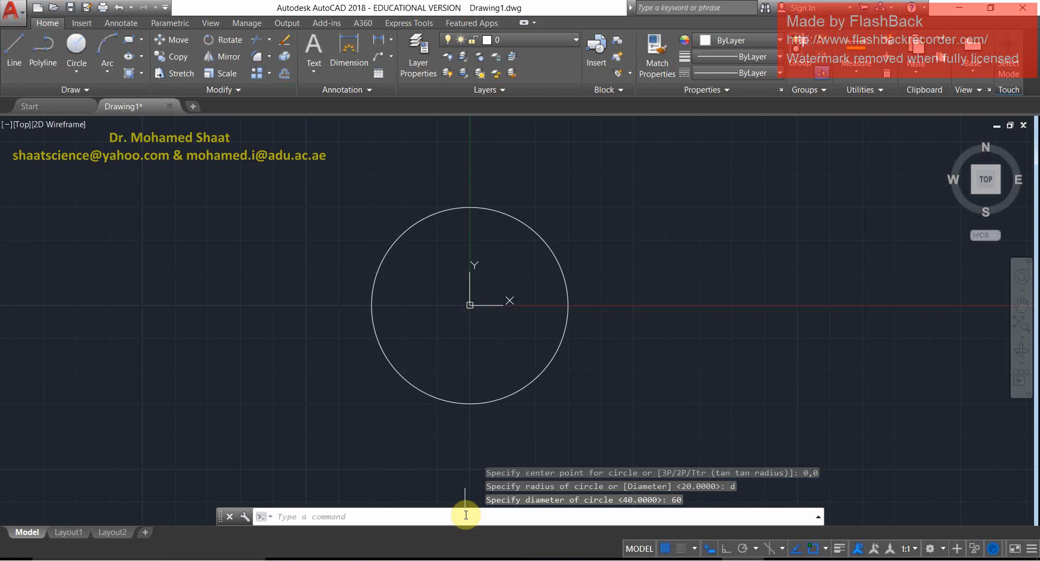
# Repeat the Circle command with the default radius of 30 to place one circle right and one left of the origin circle.
pyautogui.press('Return')
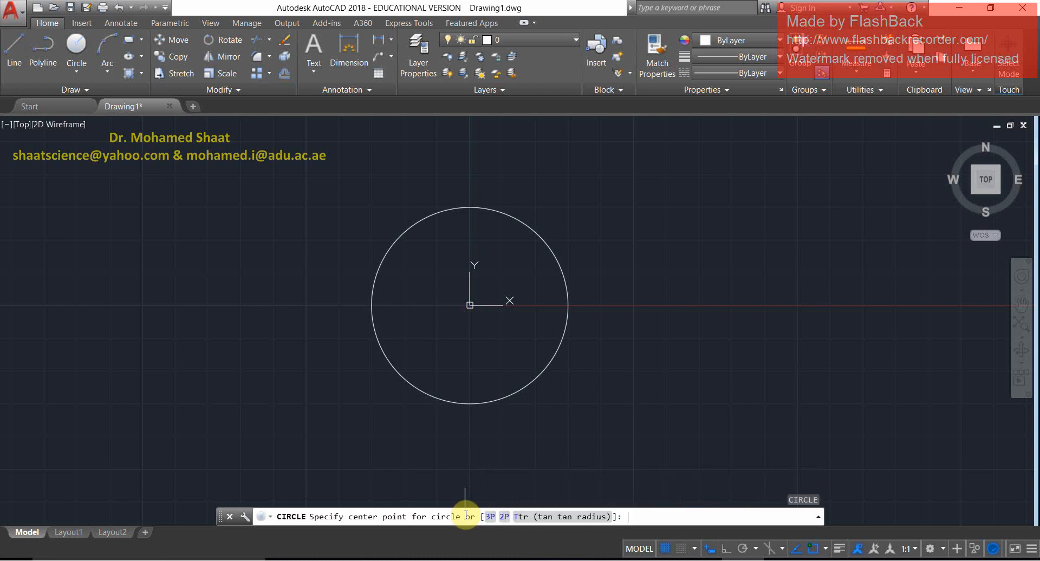
pyautogui.click(745, 312)
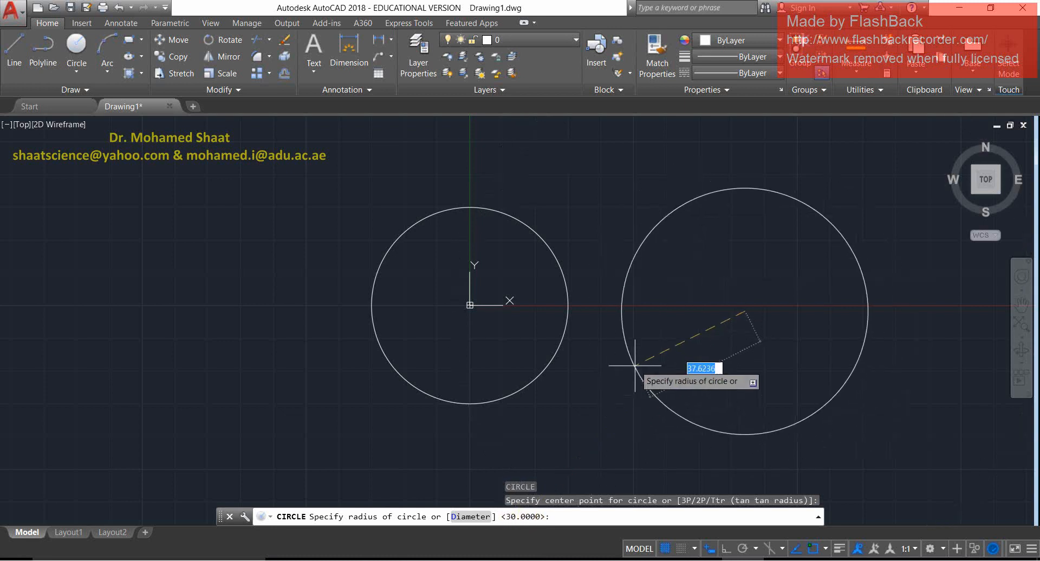
pyautogui.press('Return')
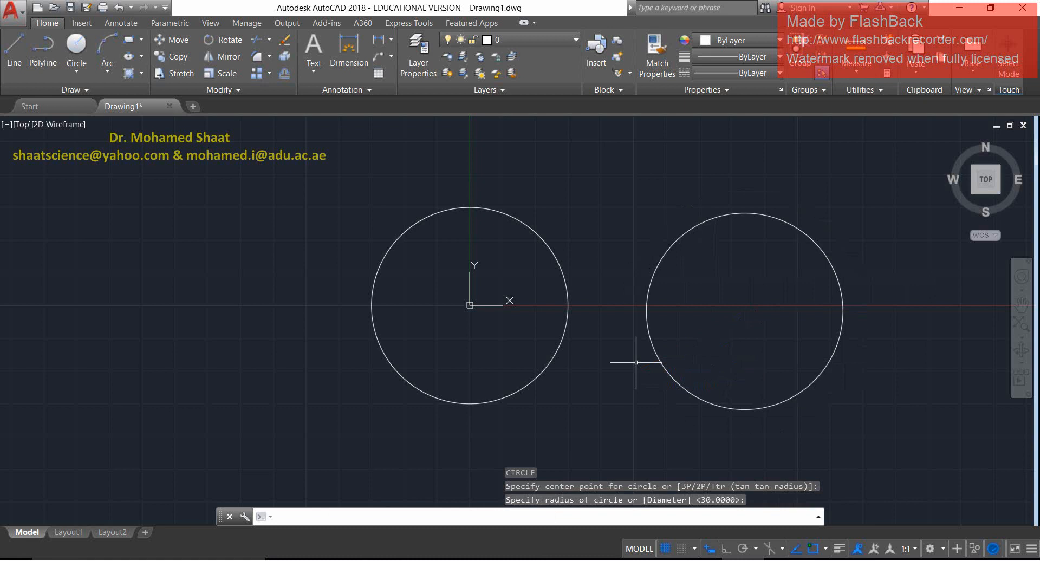
pyautogui.press('Return')
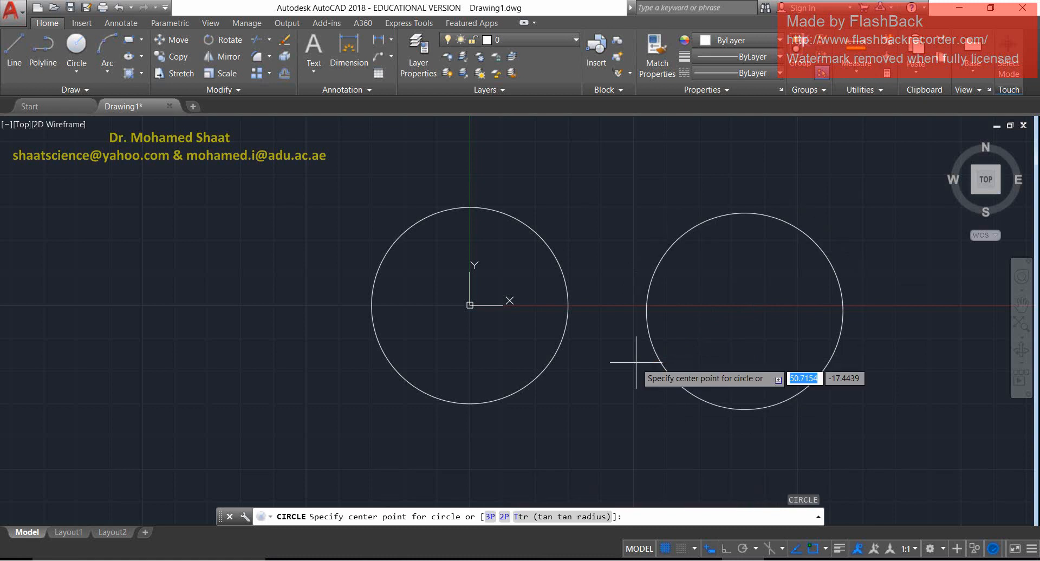
pyautogui.click(284, 295)
pyautogui.press('Return')
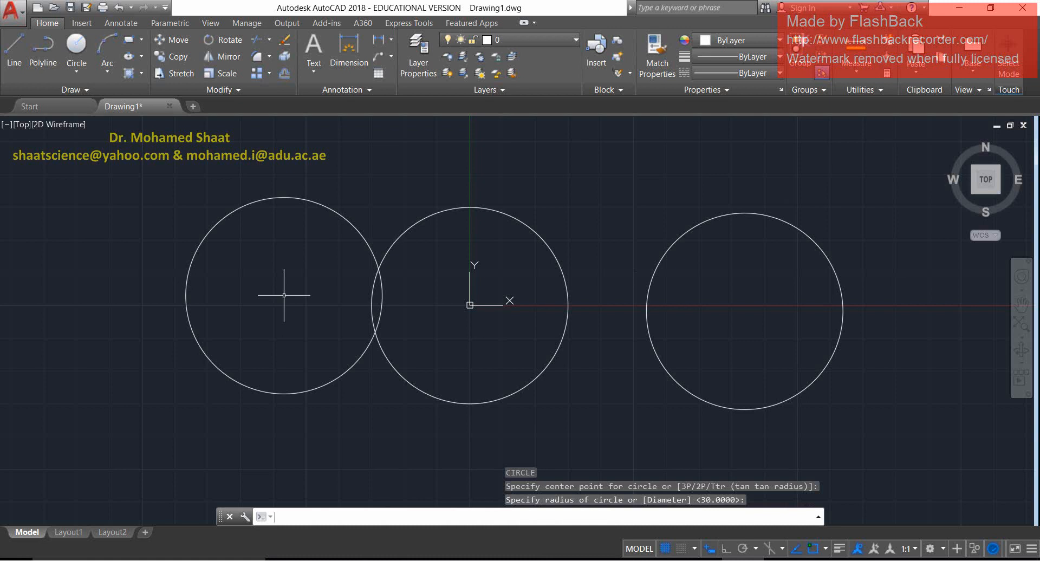
pyautogui.click(73, 67)
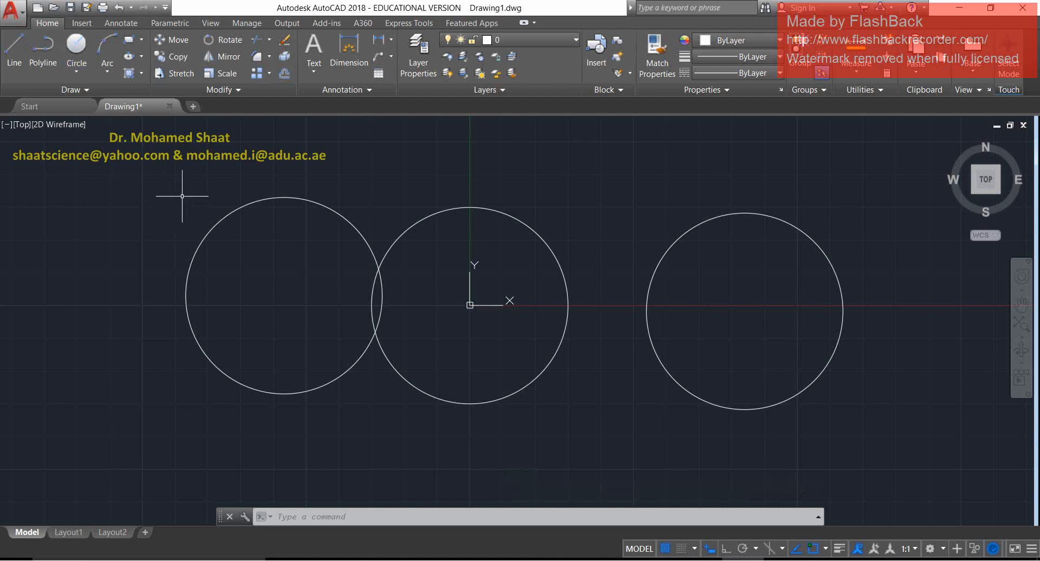
pyautogui.click(77, 71)
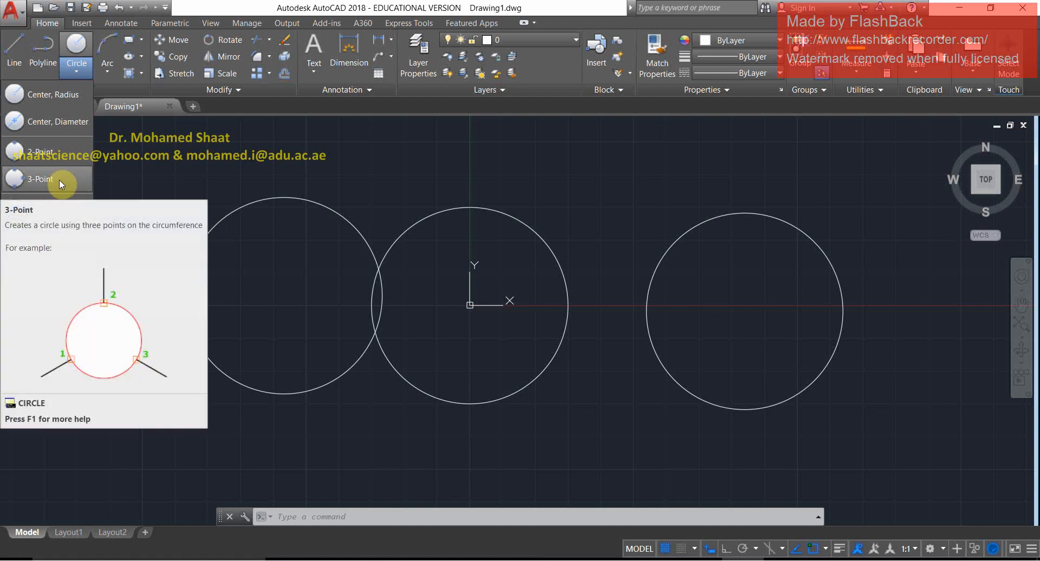
pyautogui.click(711, 275)
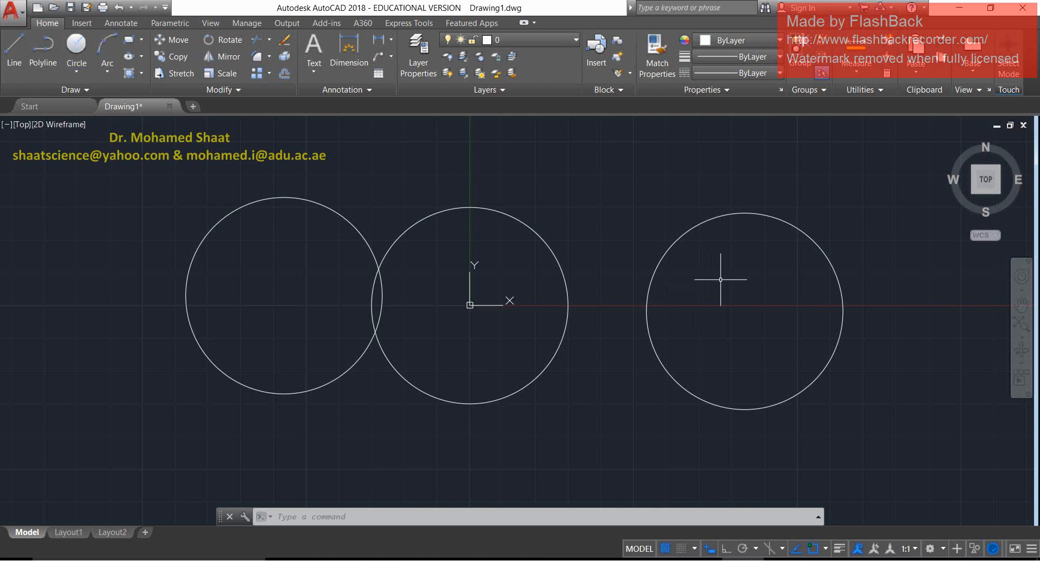
# Select all three circles with a crossing window and erase them.
pyautogui.click(724, 264)
pyautogui.click(286, 362)
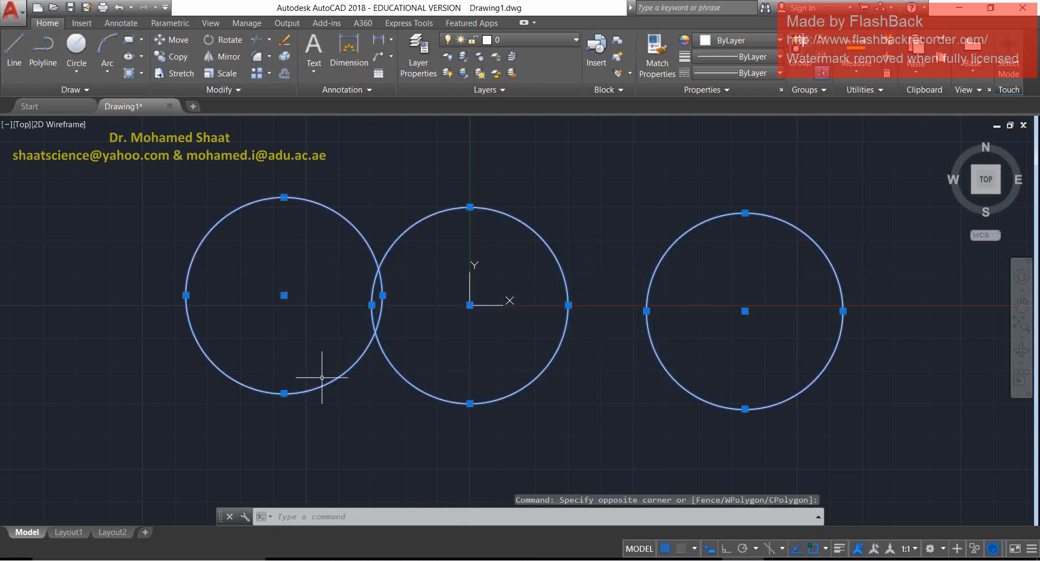
pyautogui.press('Delete')
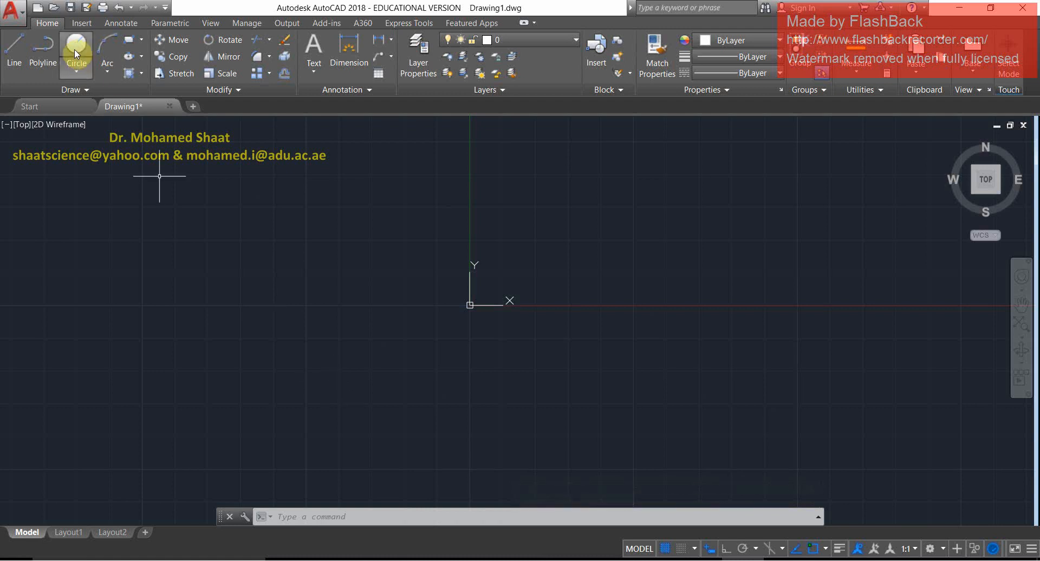
# Draw two separate sloping lines, one rising past the origin and one descending at the far lower right of the drawing.
pyautogui.click(15, 53)
pyautogui.click(259, 402)
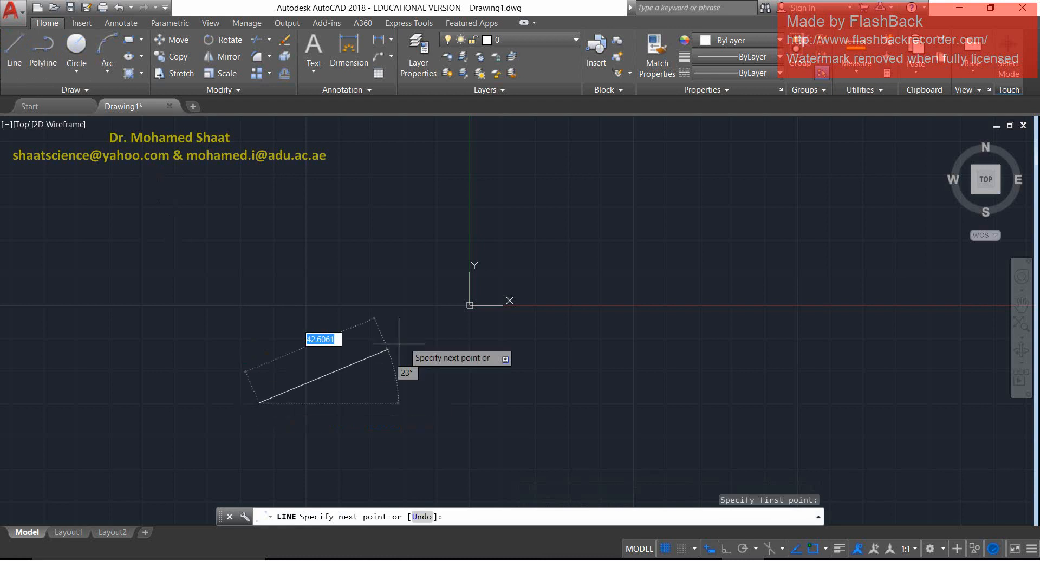
pyautogui.click(540, 261)
pyautogui.press('Escape')
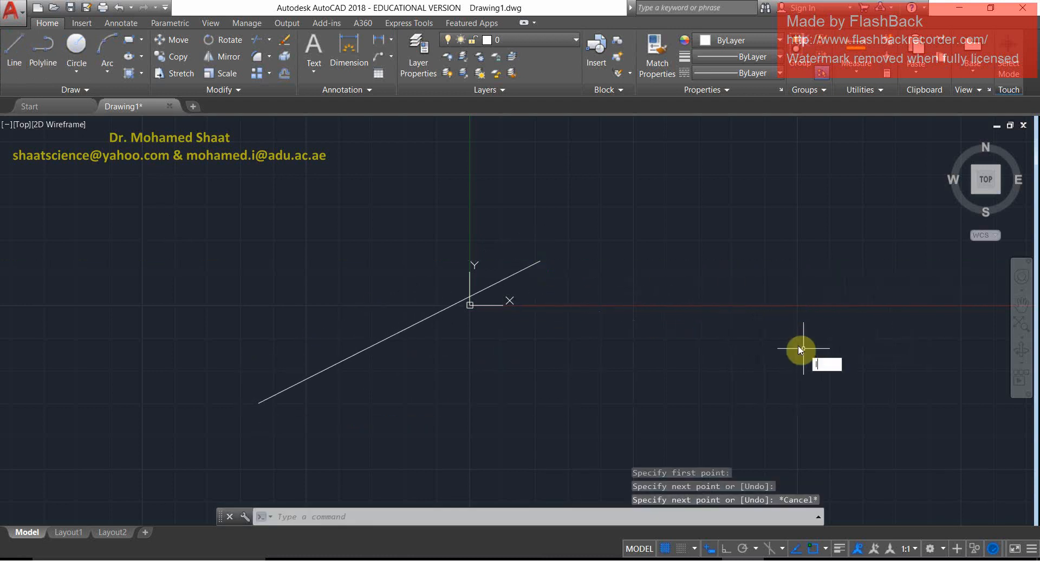
pyautogui.press('Return')
pyautogui.click(826, 389)
pyautogui.click(947, 489)
pyautogui.press('Escape')
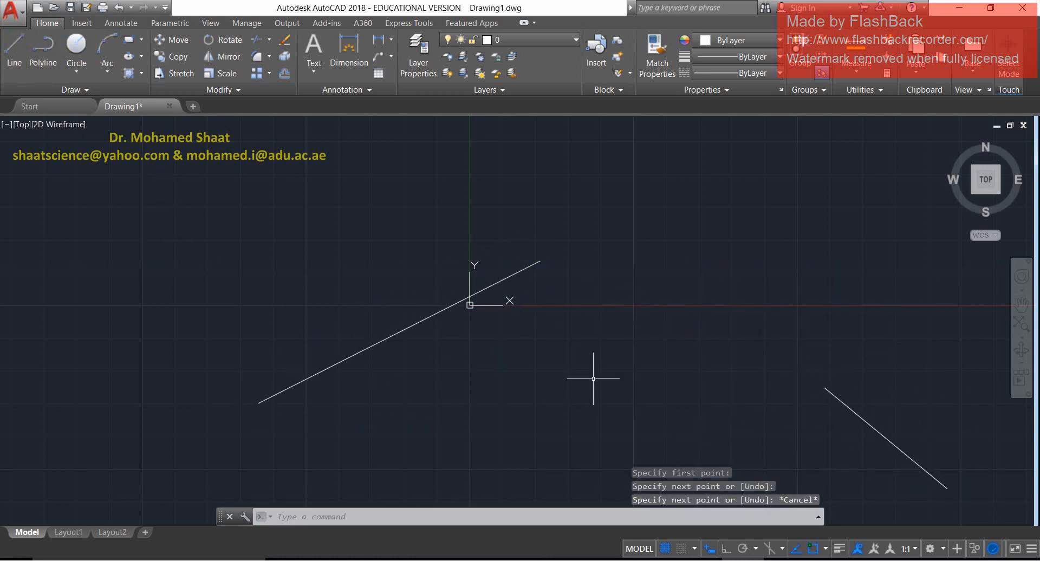
# Stretch the upper endpoint of the descending line up and left, closer to the rising line, and clear the selection.
pyautogui.click(829, 395)
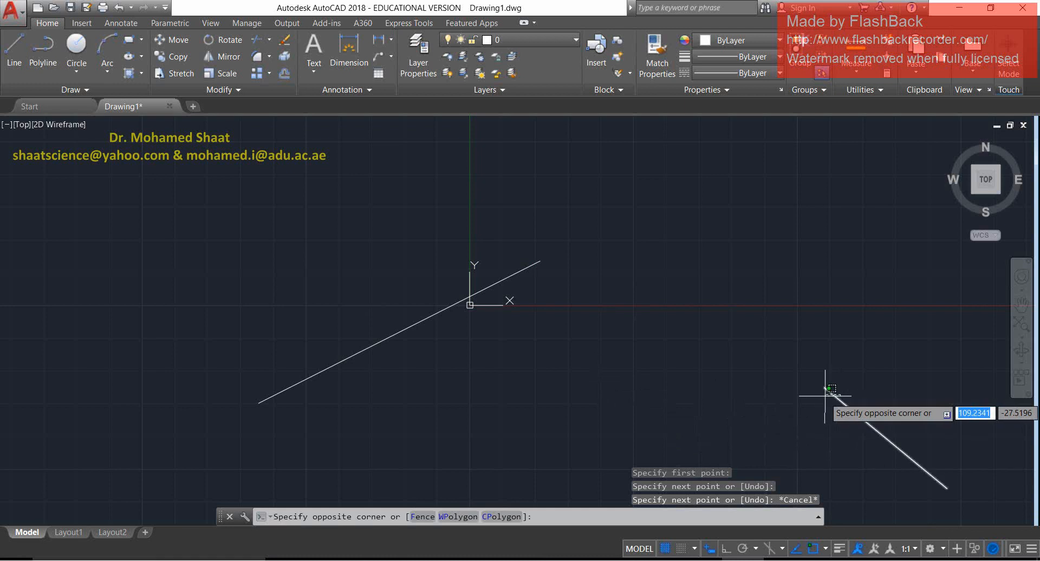
pyautogui.click(825, 387)
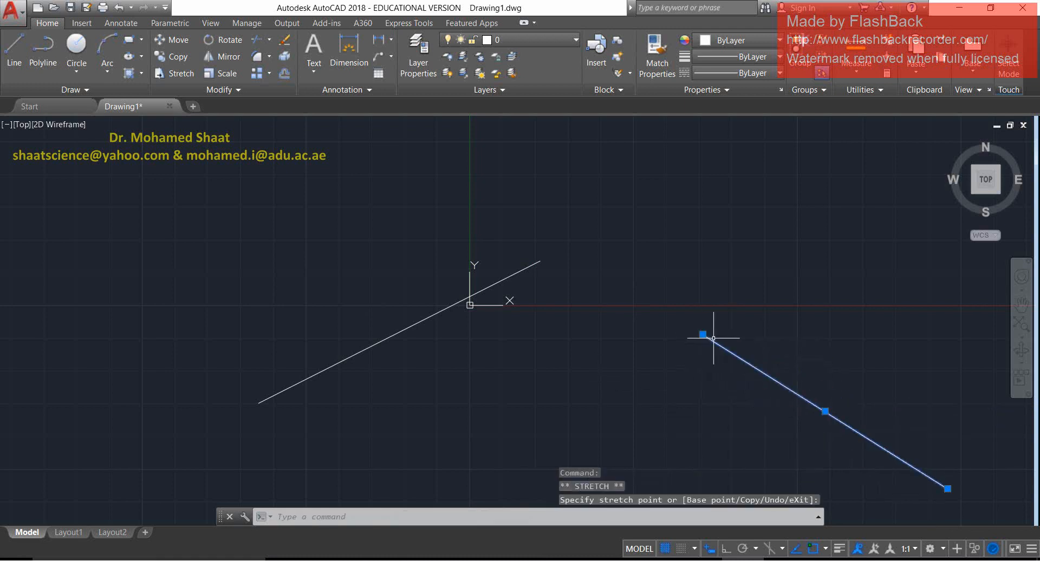
pyautogui.press('Escape')
pyautogui.press('Escape')
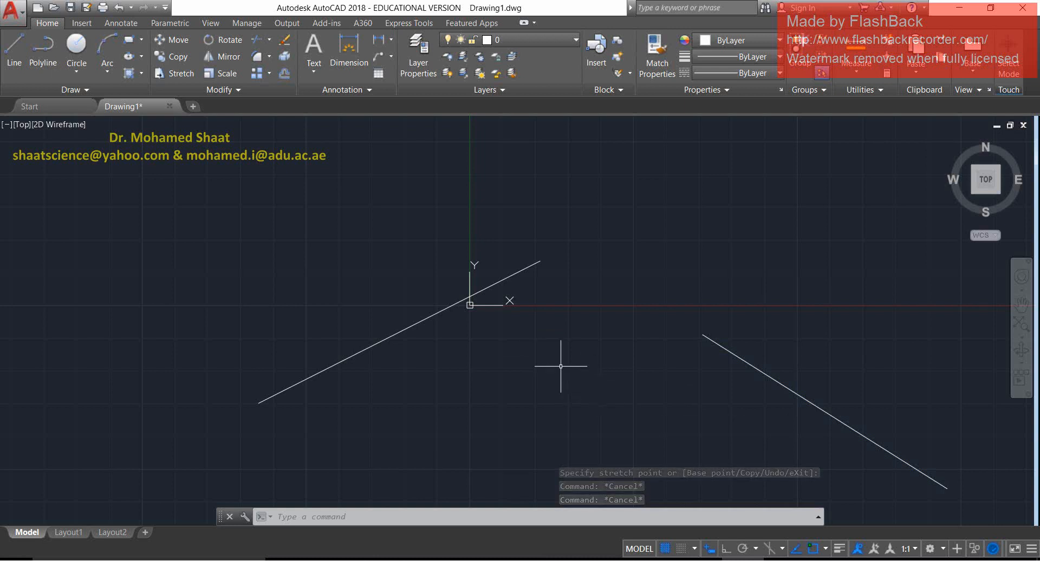
pyautogui.click(76, 43)
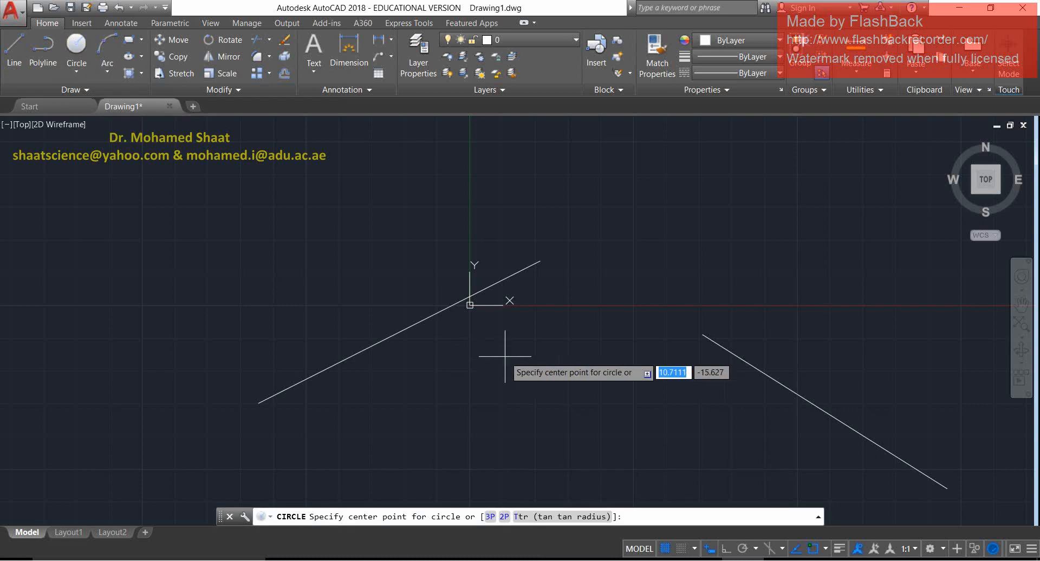
pyautogui.write('```')
pyautogui.press('Escape')
pyautogui.press('Escape')
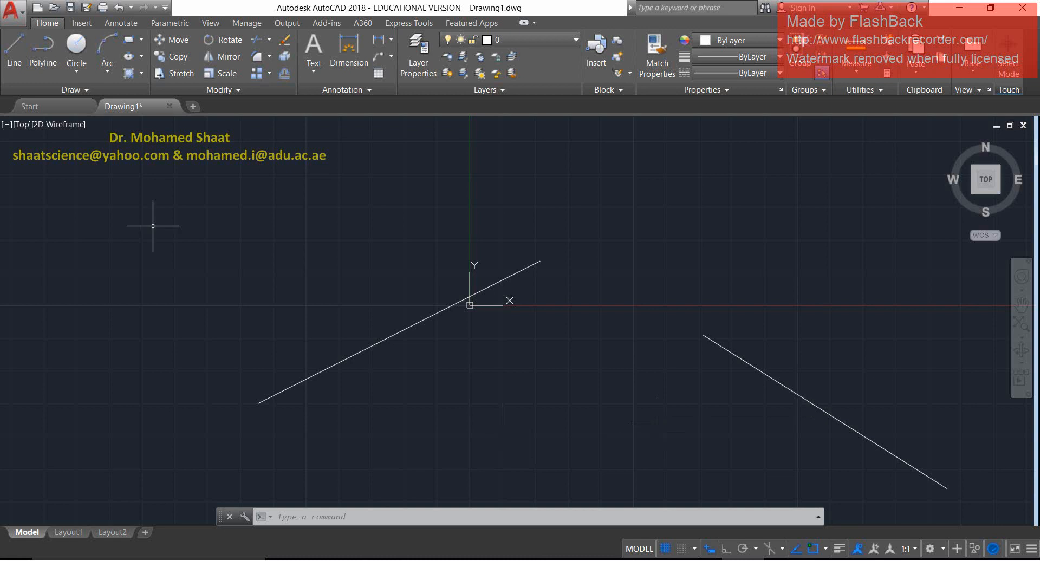
# Draw a circle with the 2P option, using the facing endpoints of the two lines as its diameter ends.
pyautogui.click(70, 44)
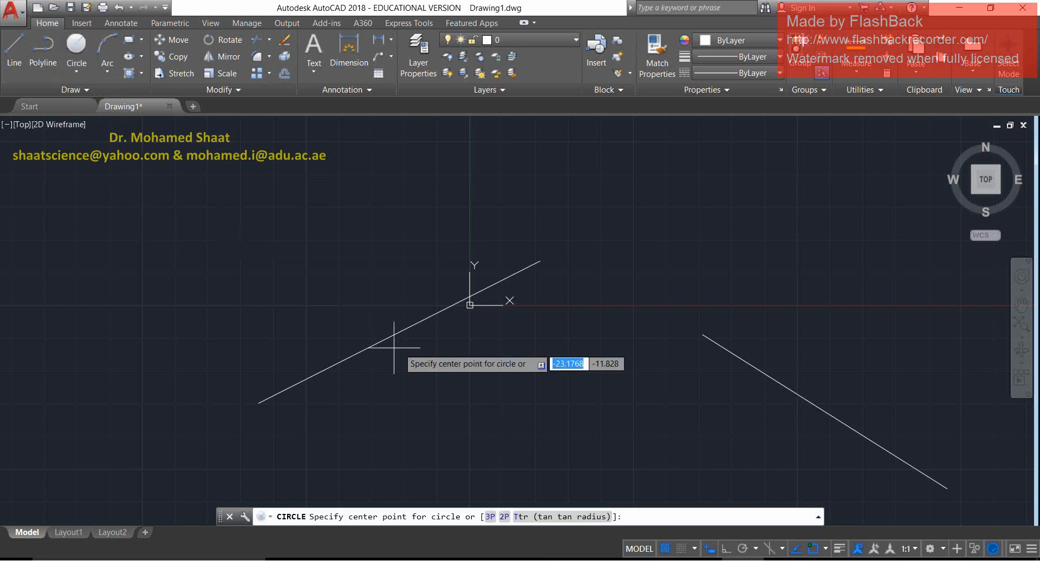
pyautogui.click(338, 517)
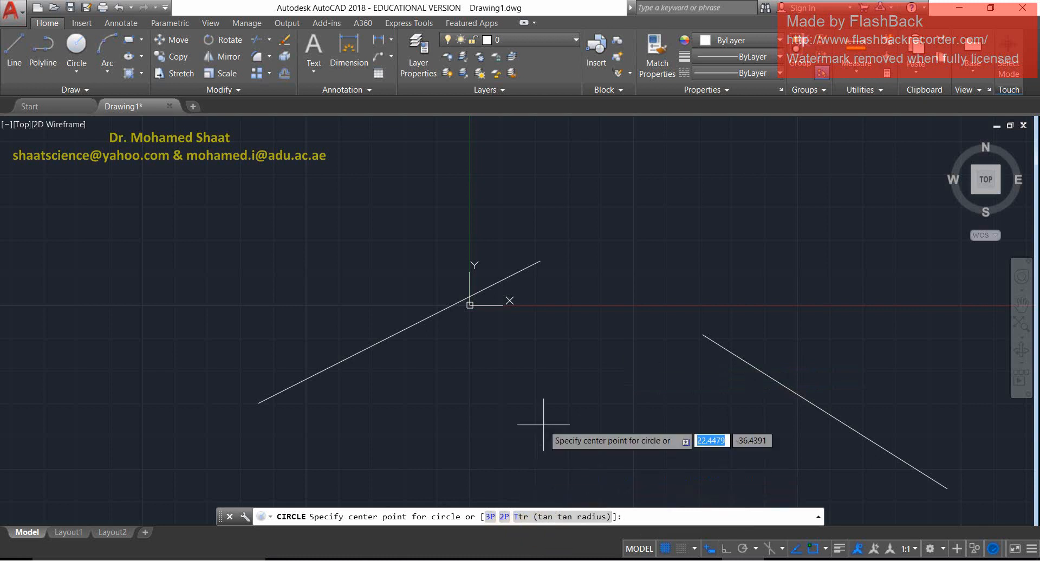
pyautogui.write('2p')
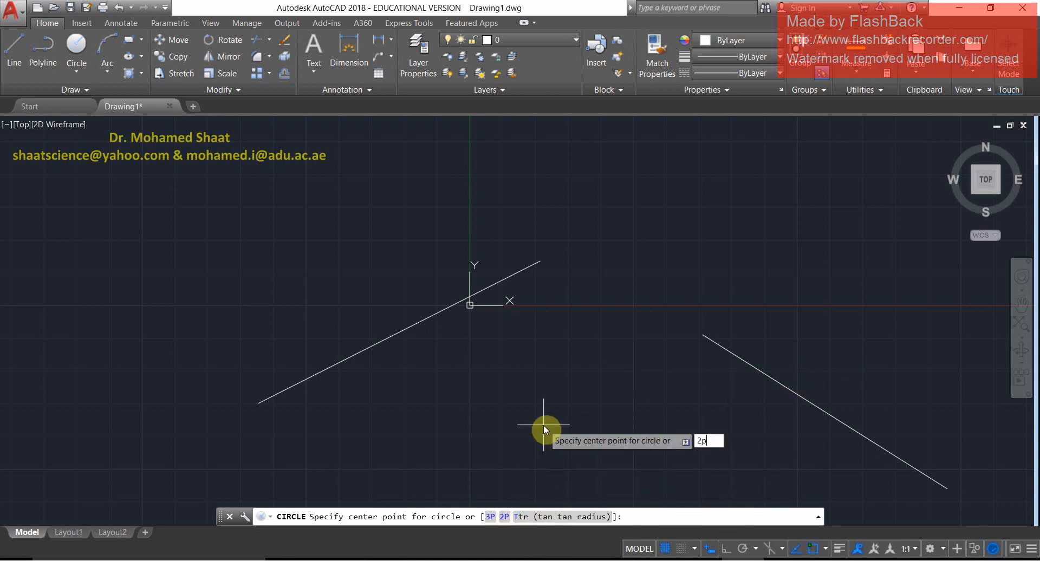
pyautogui.press('Return')
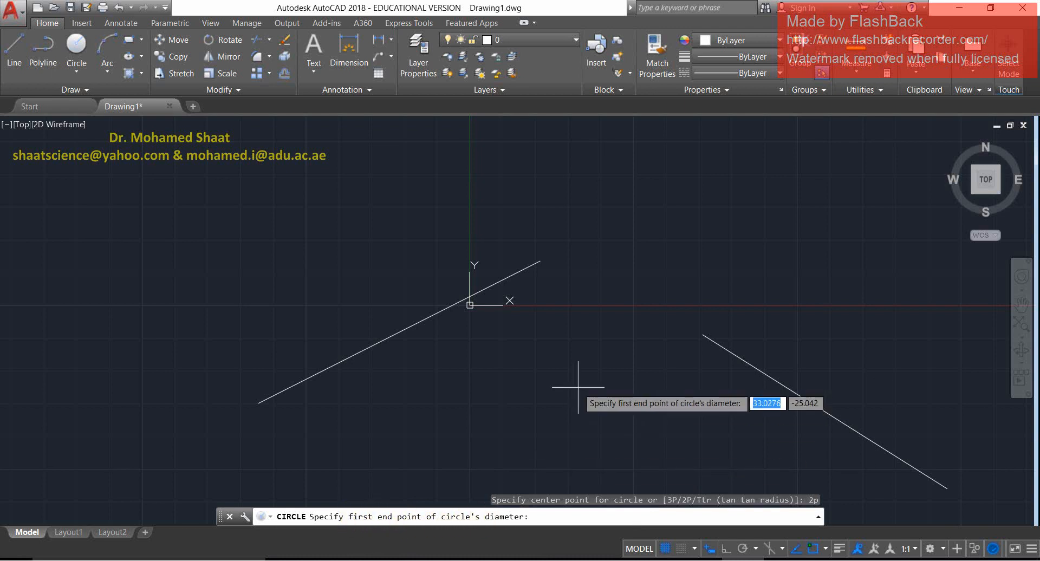
pyautogui.click(541, 261)
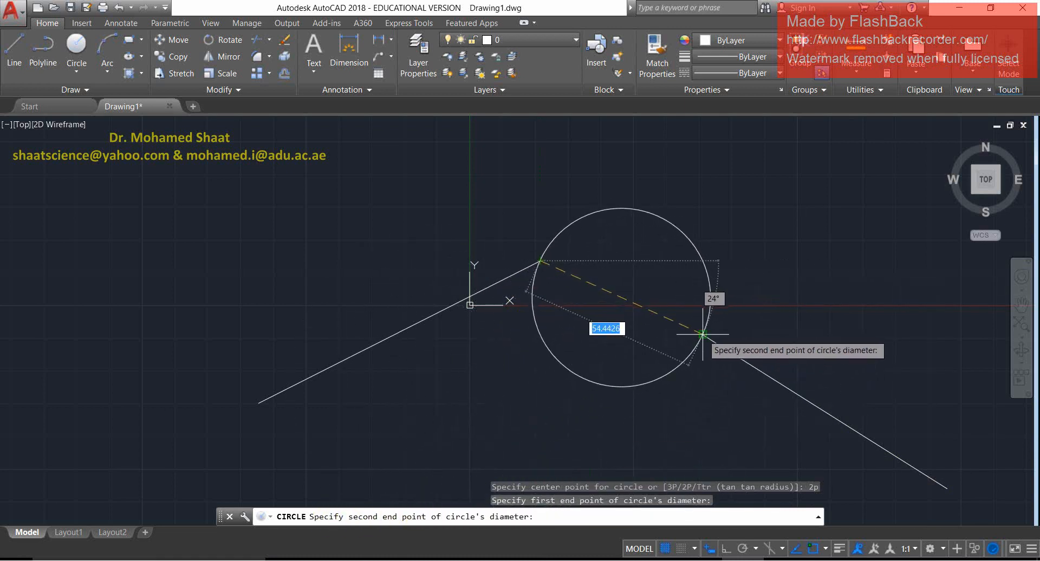
pyautogui.click(702, 334)
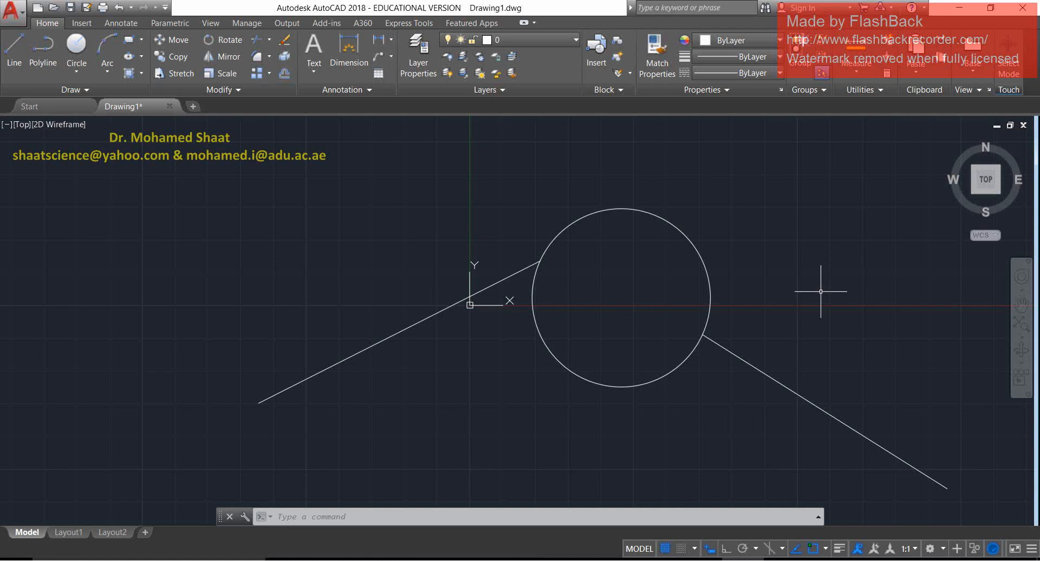
# Select the circle and both lines with a crossing window and erase them.
pyautogui.click(801, 222)
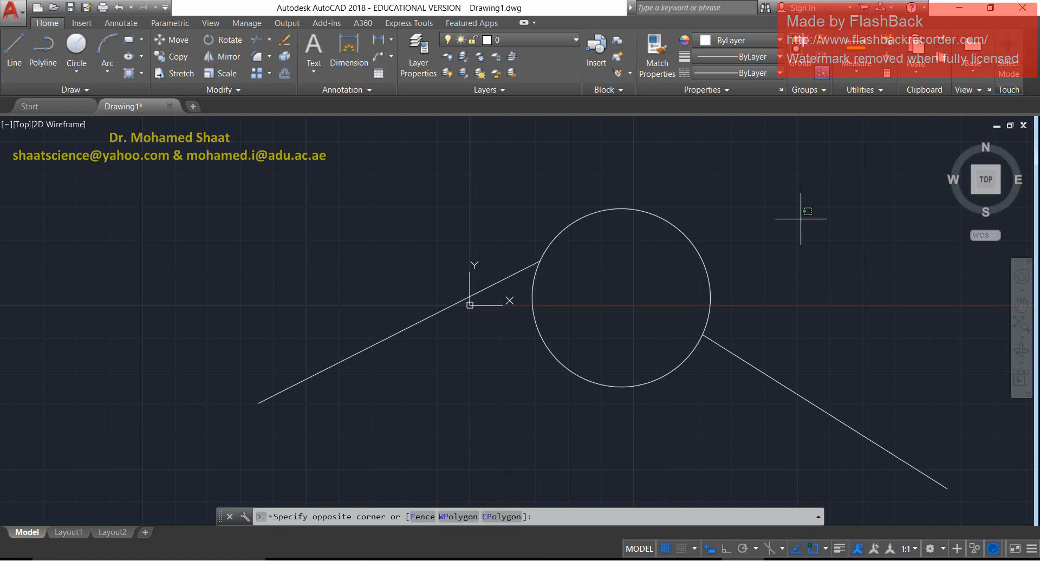
pyautogui.click(451, 399)
pyautogui.press('Delete')
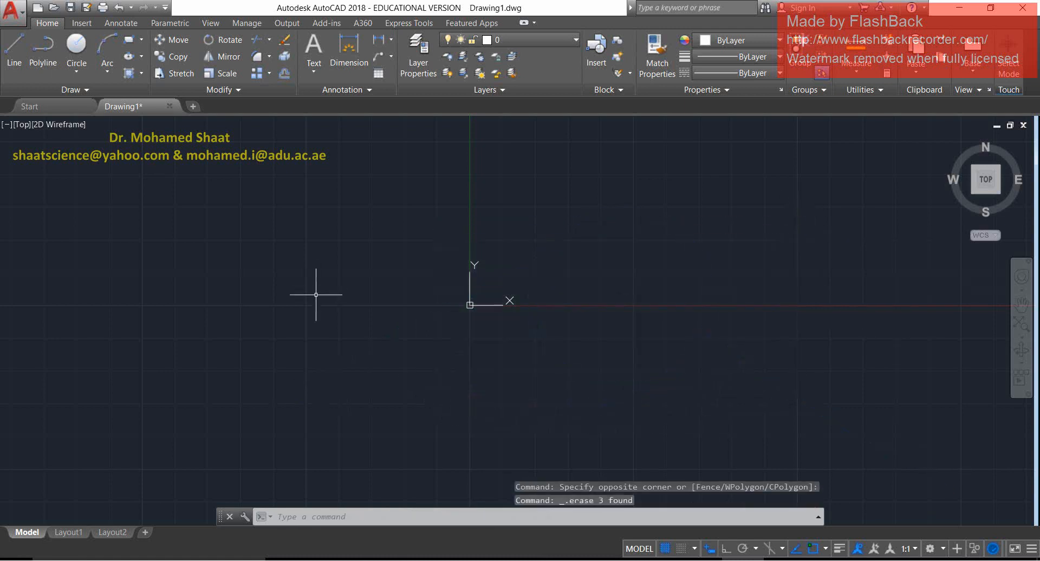
# Draw a 2-Point circle by freely picking its diameter ends, one upper right and one lower left of the origin.
pyautogui.click(77, 66)
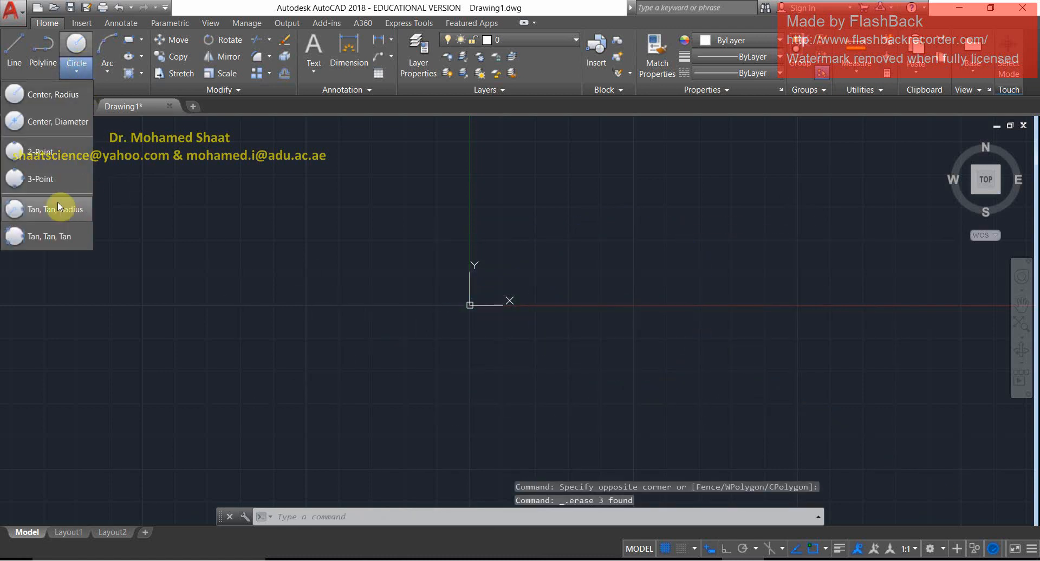
pyautogui.click(52, 155)
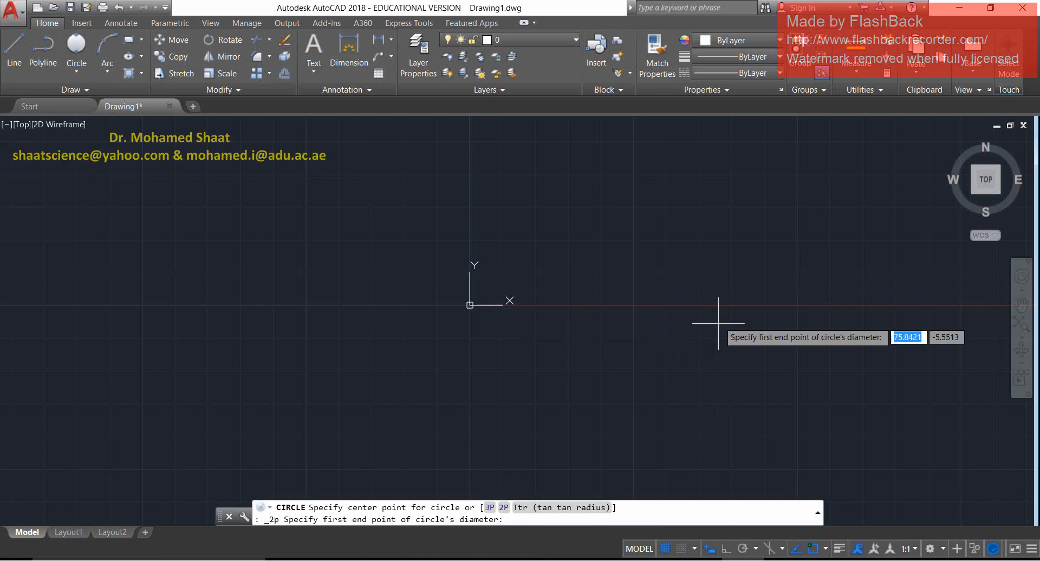
pyautogui.click(723, 239)
pyautogui.click(387, 354)
pyautogui.press('Escape')
# Select the large 2-Point circle with a crossing window over its lower right edge and erase it.
pyautogui.click(775, 209)
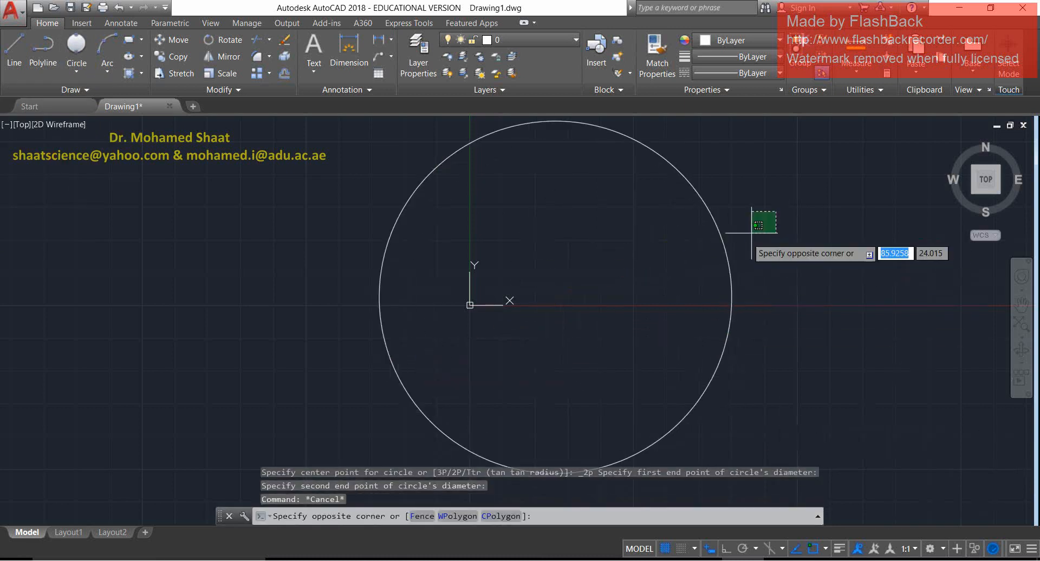
pyautogui.click(645, 357)
pyautogui.press('Delete')
pyautogui.click(77, 70)
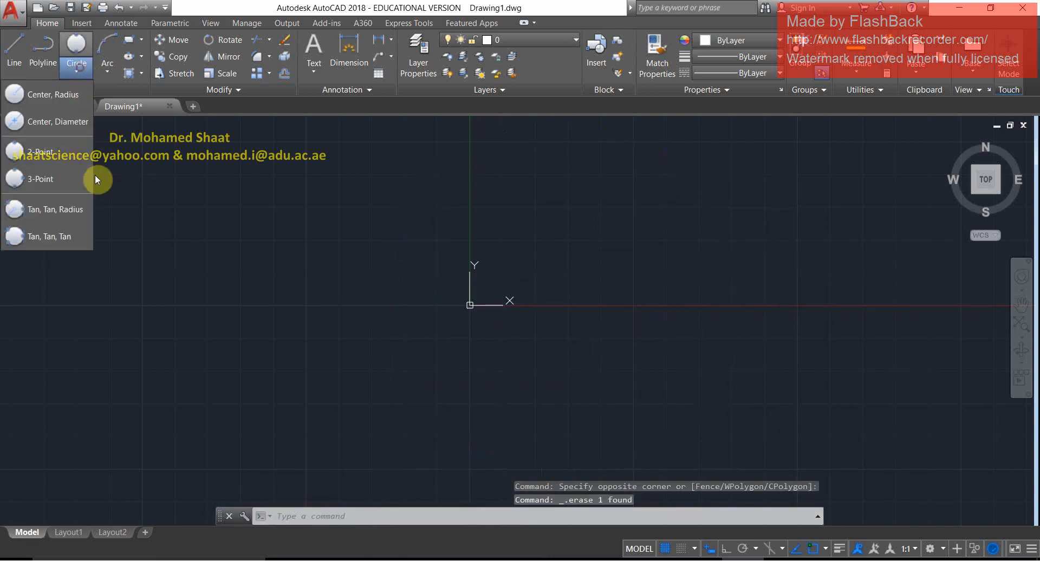
pyautogui.press('Escape')
pyautogui.press('Escape')
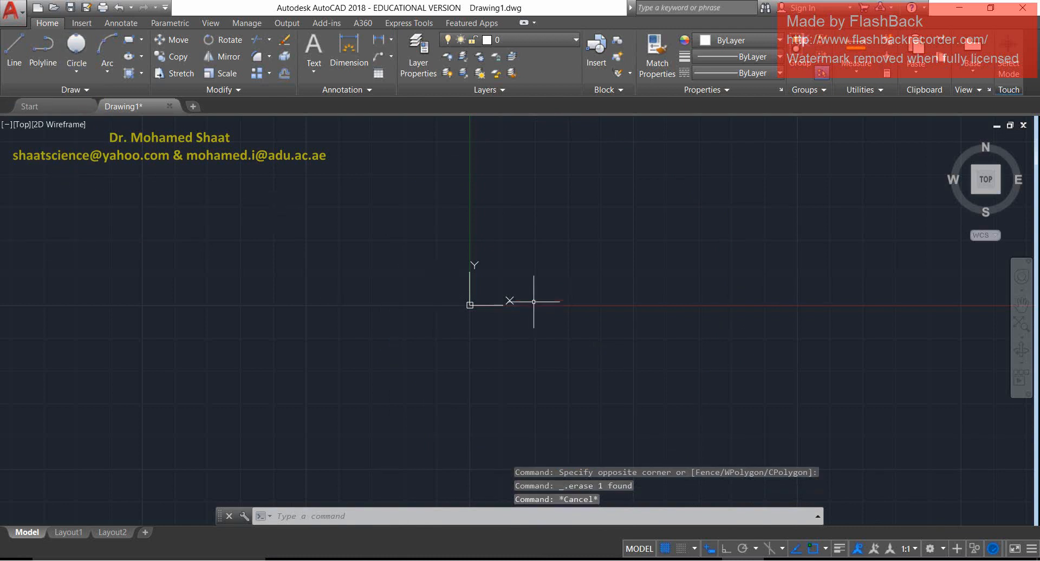
# Draw a 3-Point circle up and right of the origin by freely picking three points on its circumference.
pyautogui.click(78, 69)
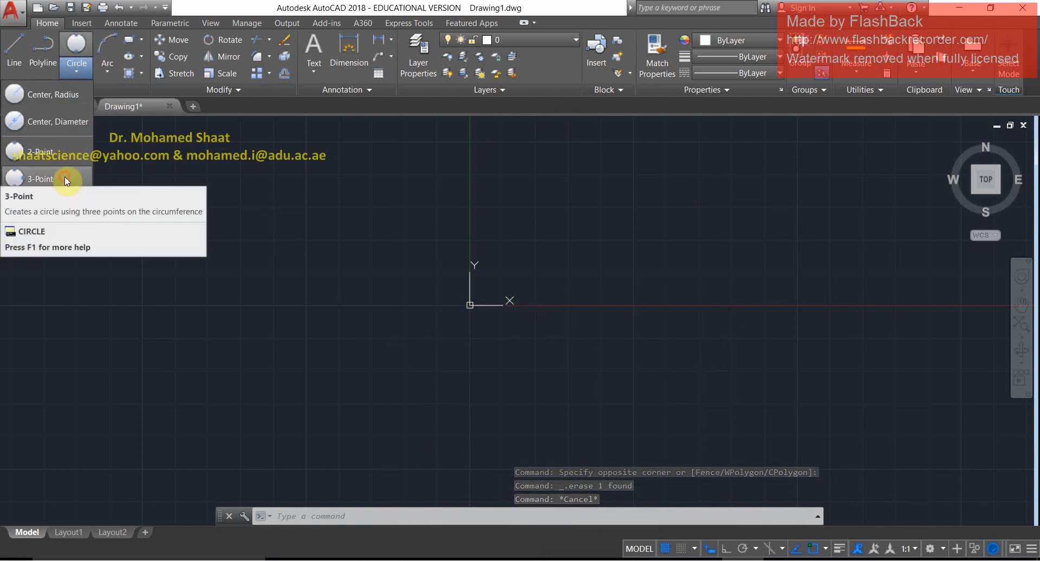
pyautogui.click(64, 179)
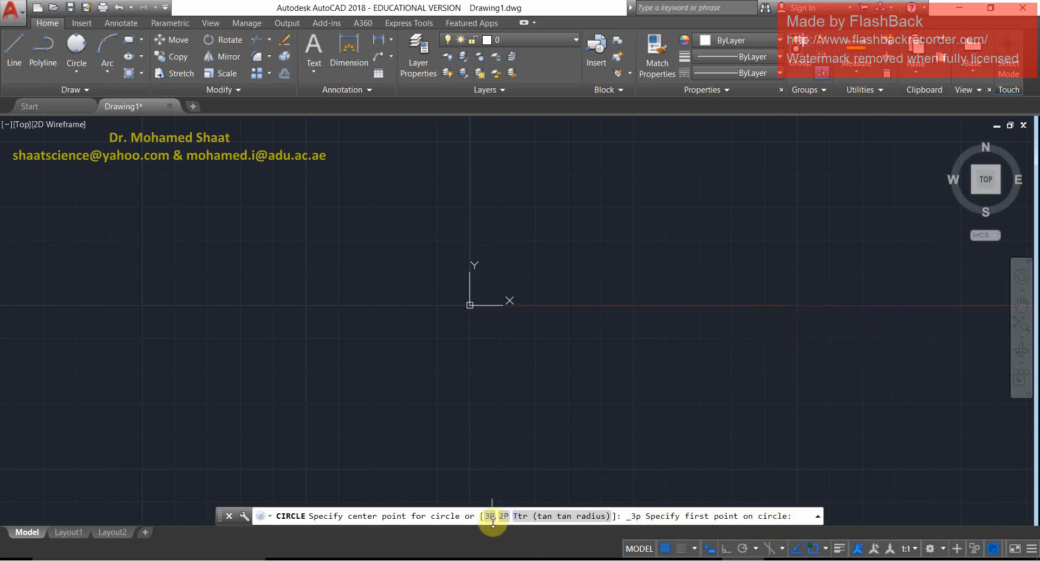
pyautogui.click(690, 326)
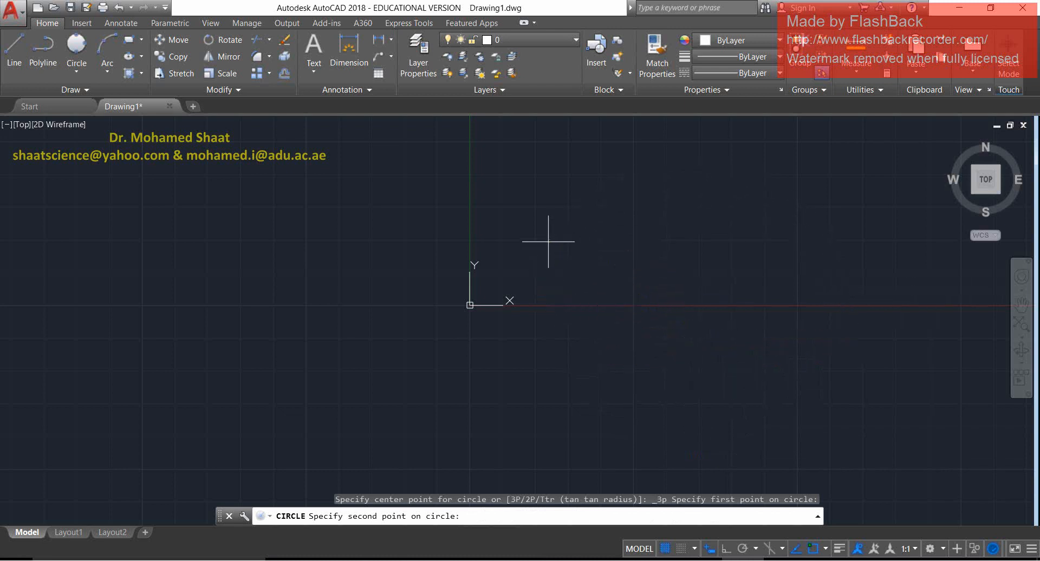
pyautogui.click(548, 242)
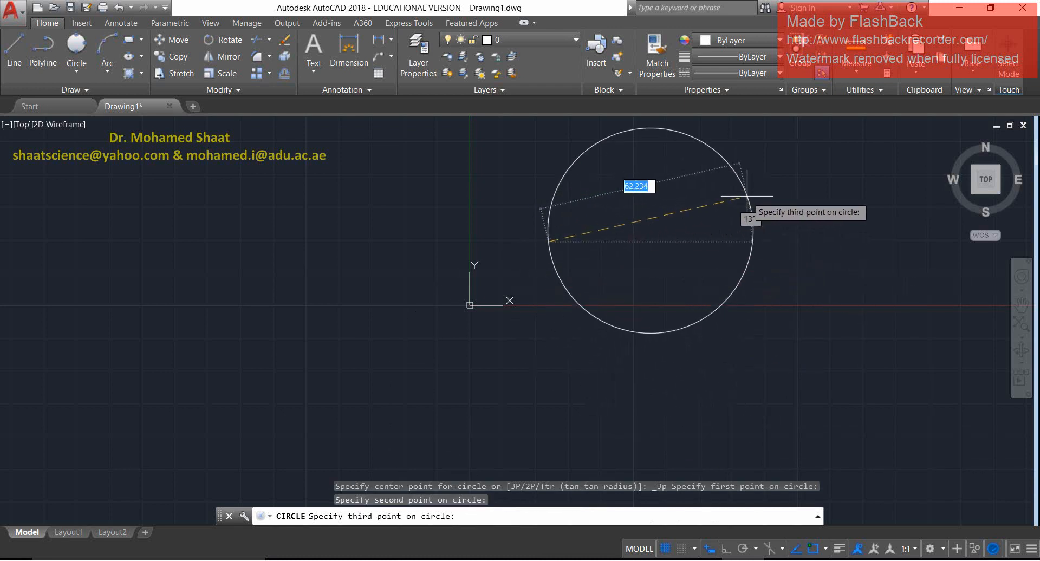
pyautogui.click(748, 196)
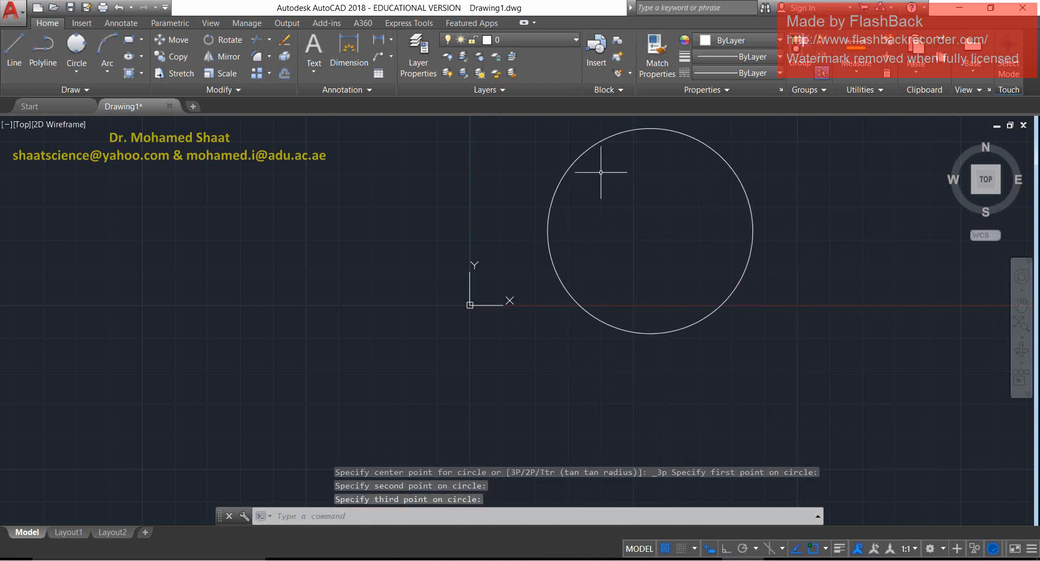
# Select the 3-Point circle with a crossing window over its lower left edge and erase it.
pyautogui.click(76, 72)
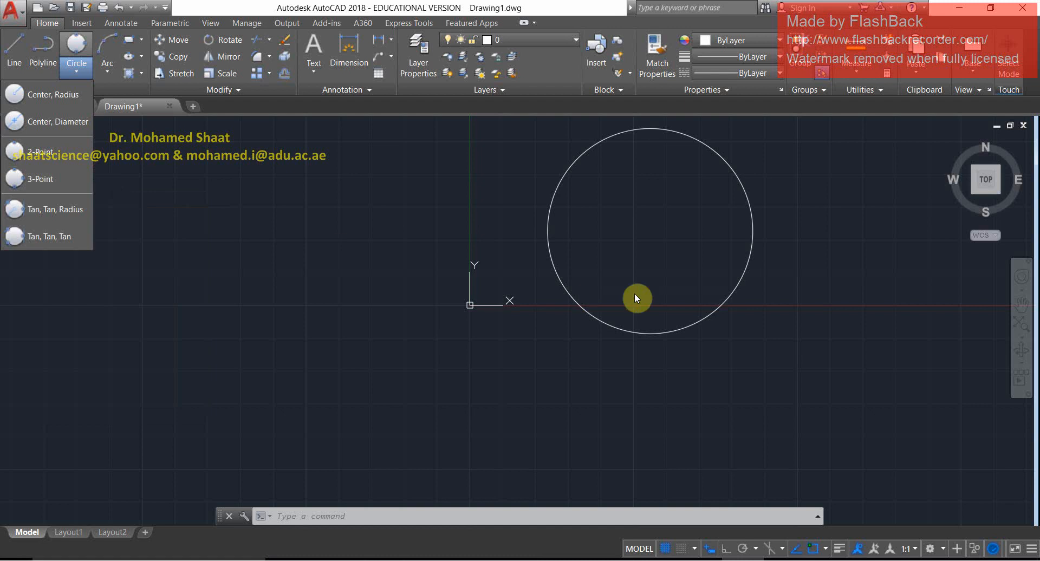
pyautogui.click(562, 317)
pyautogui.click(584, 257)
pyautogui.click(627, 254)
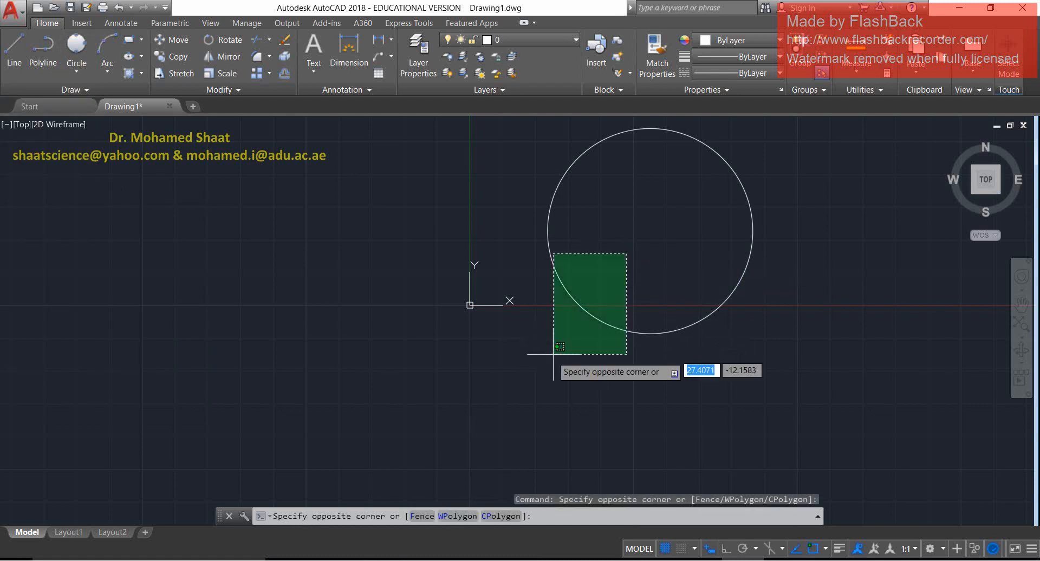
pyautogui.click(547, 362)
pyautogui.press('Delete')
# Draw three separate lines around the origin: one descending at lower right, one rising at left, and one rising across the Y axis above.
pyautogui.press('l')
pyautogui.press('Return')
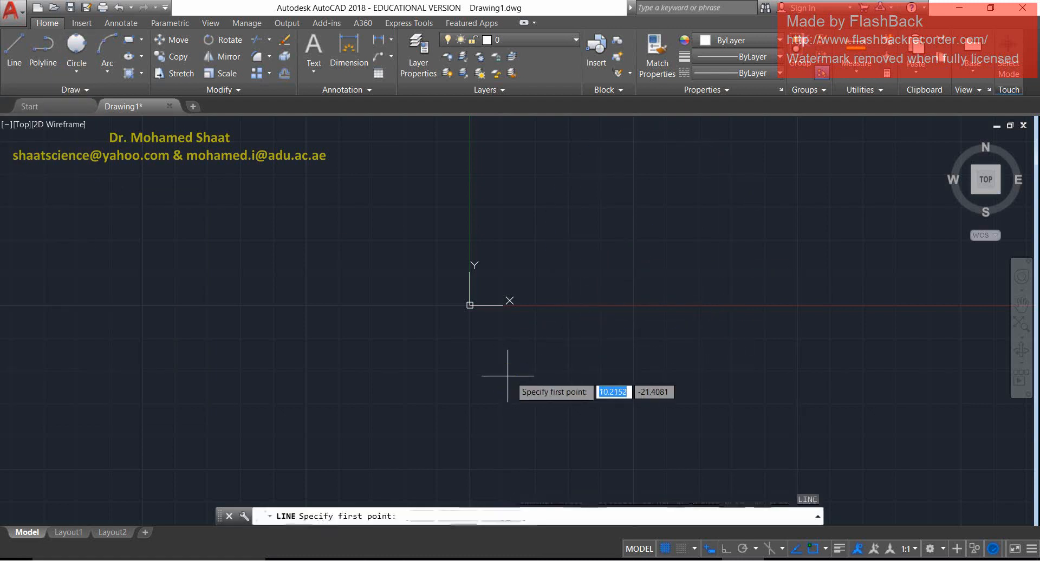
pyautogui.click(537, 336)
pyautogui.click(760, 420)
pyautogui.press('Return')
pyautogui.press('Return')
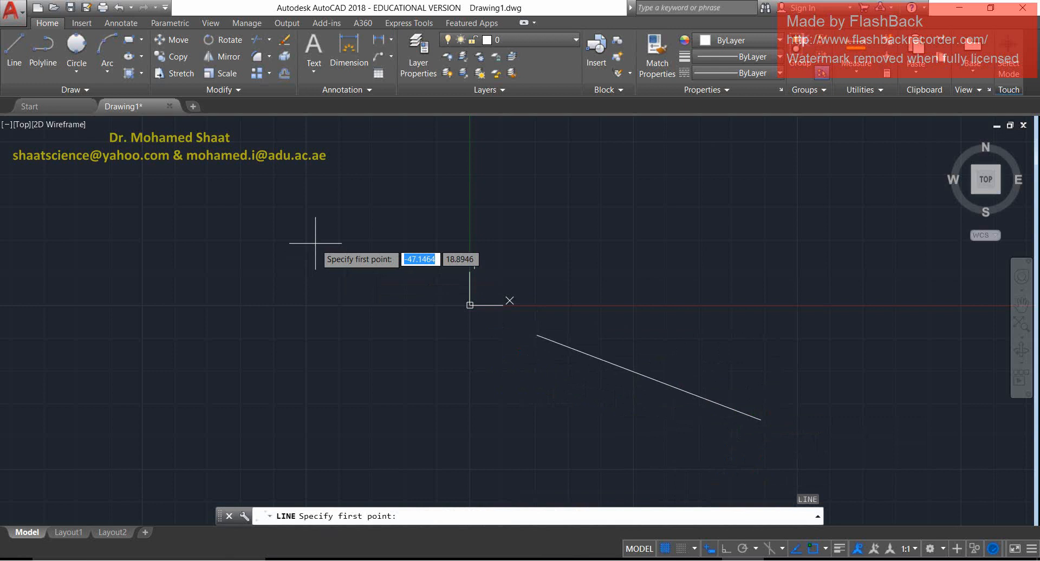
pyautogui.click(197, 348)
pyautogui.click(551, 164)
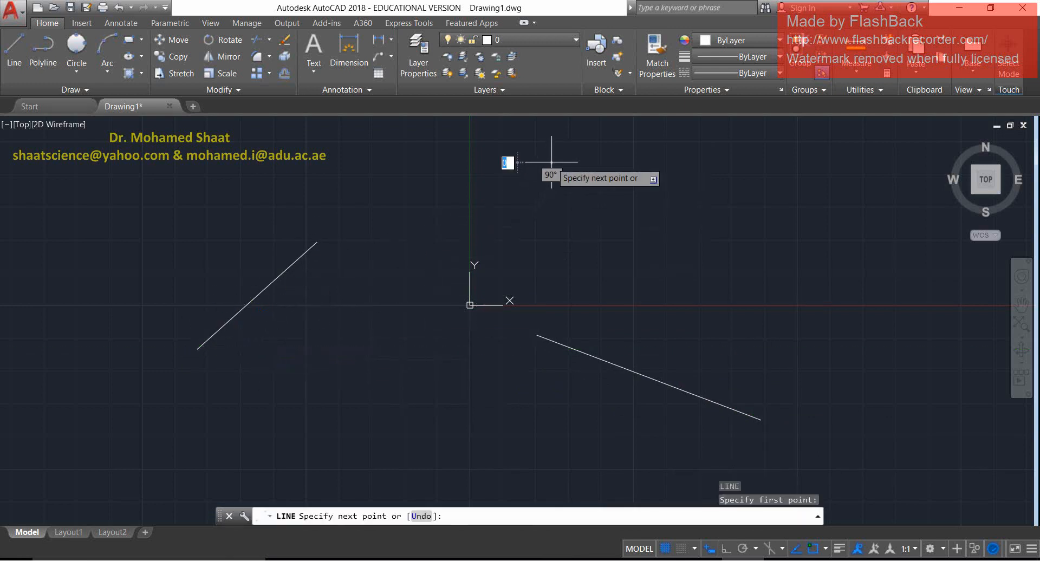
pyautogui.click(440, 238)
pyautogui.press('Return')
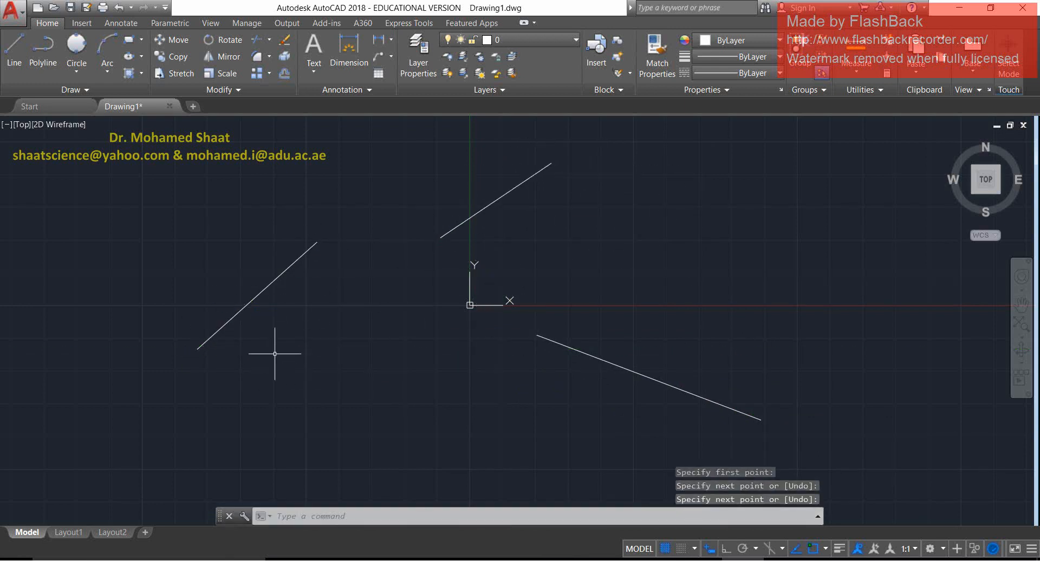
# Draw a 3-Point circle through the inner endpoints of the lower right, upper and left lines.
pyautogui.click(76, 43)
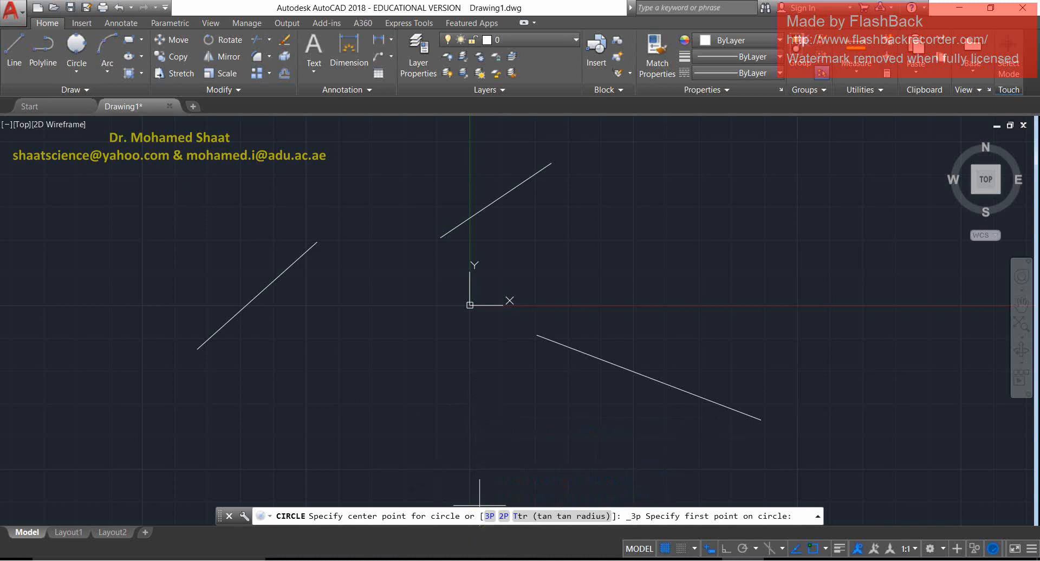
pyautogui.click(538, 336)
pyautogui.click(438, 237)
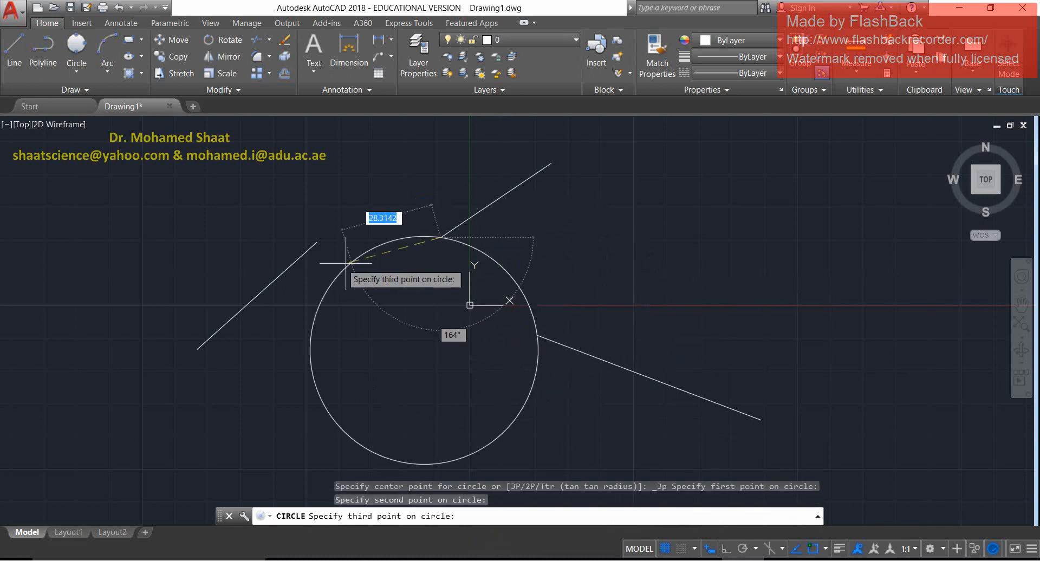
pyautogui.click(317, 242)
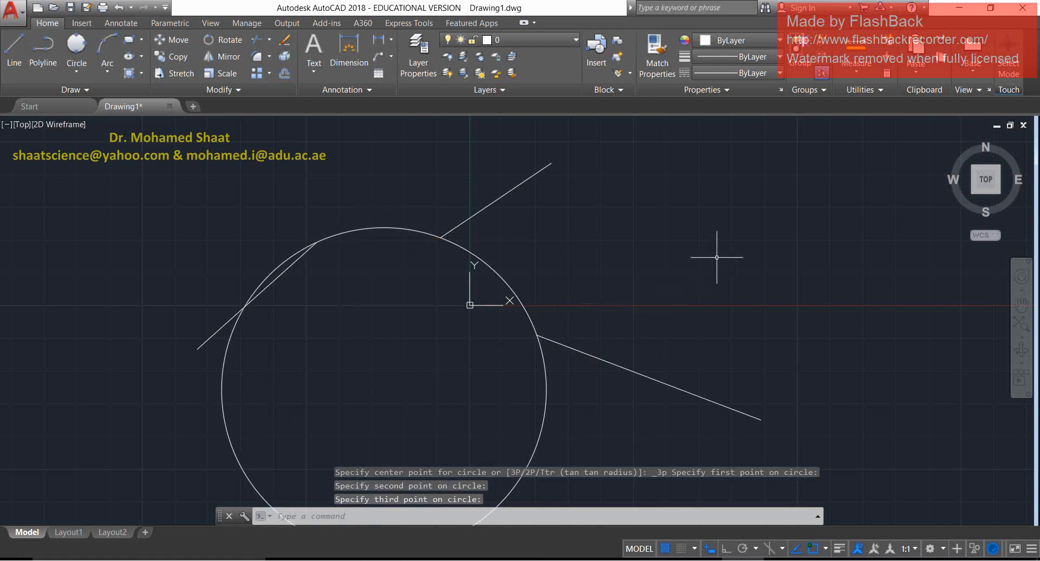
# Select the circle and all three lines with a crossing window and erase them.
pyautogui.click(746, 166)
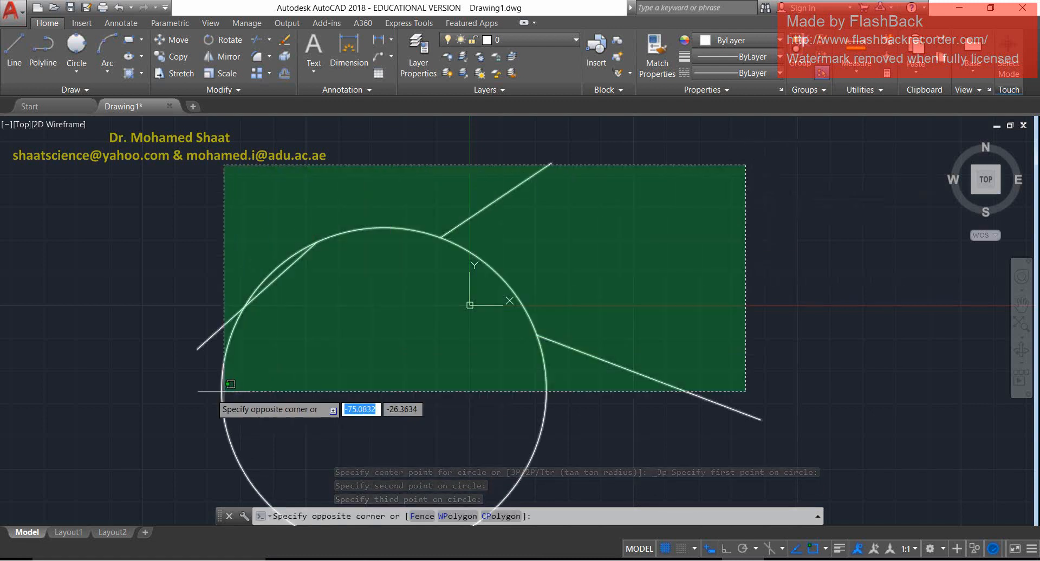
pyautogui.click(103, 423)
pyautogui.press('Delete')
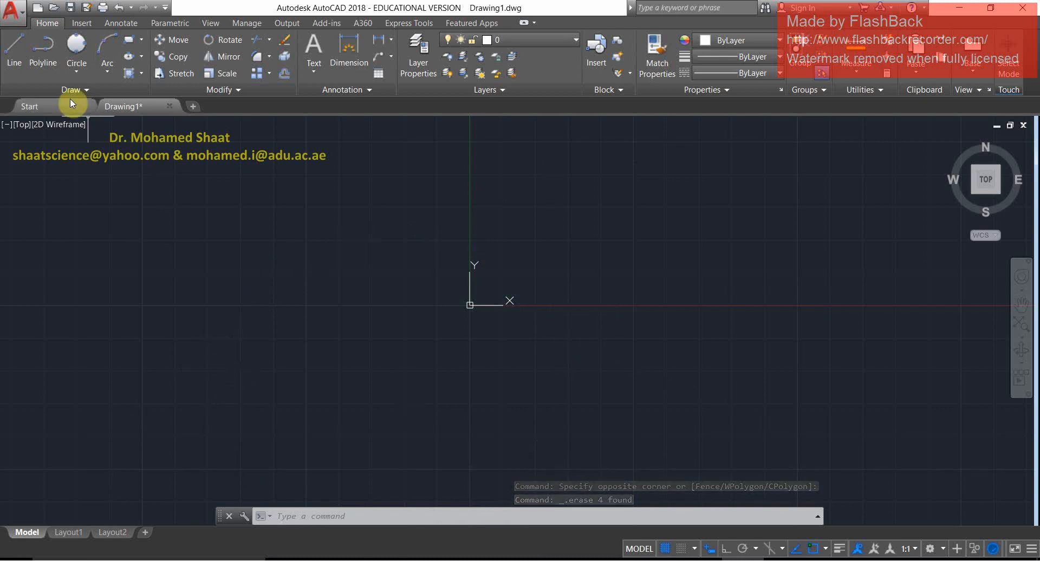
# Draw a Center, Radius circle with a radius of about 33.3, centered up and right of the origin.
pyautogui.click(74, 73)
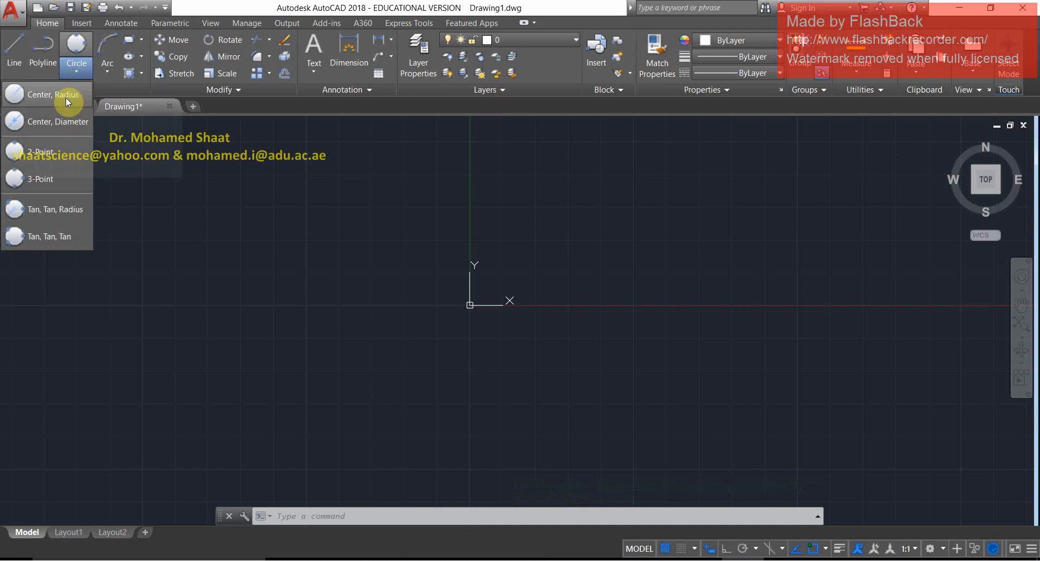
pyautogui.click(67, 101)
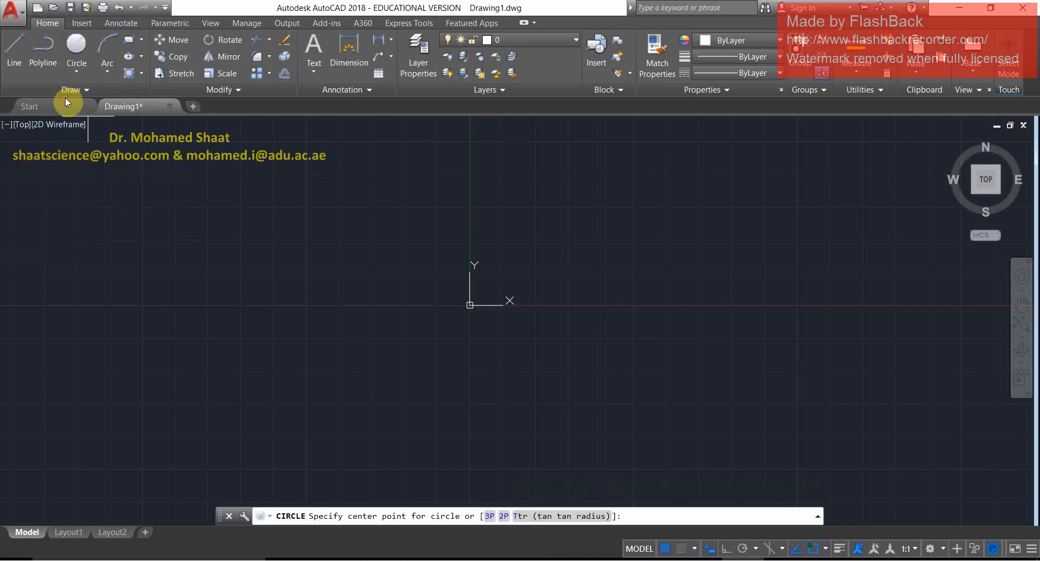
pyautogui.click(84, 72)
pyautogui.click(84, 70)
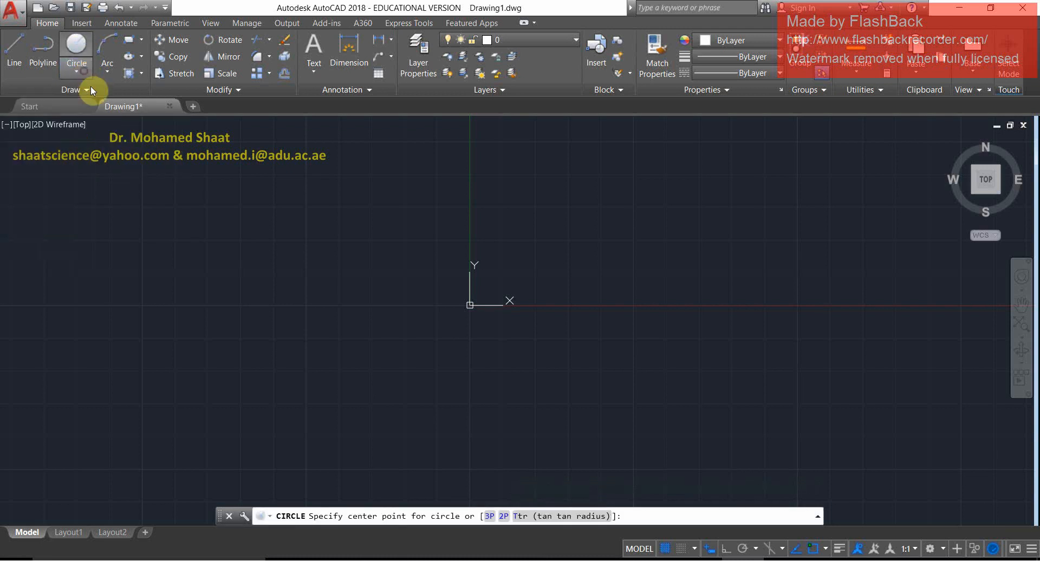
pyautogui.click(573, 274)
pyautogui.click(543, 379)
pyautogui.press('Escape')
# Select the Center, Radius circle with a crossing window over its lower edge and erase it.
pyautogui.click(627, 309)
pyautogui.click(561, 432)
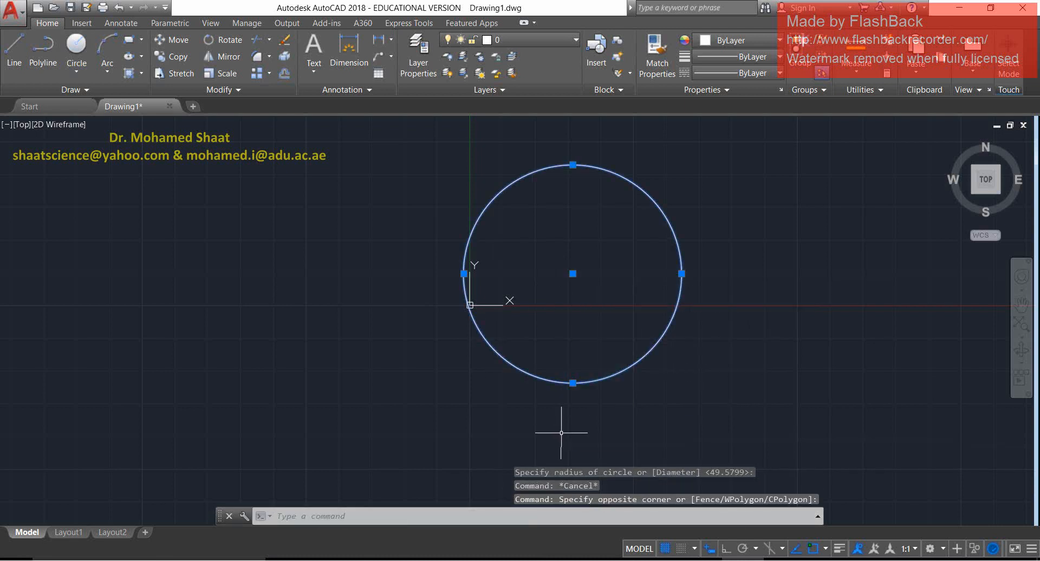
pyautogui.press('Delete')
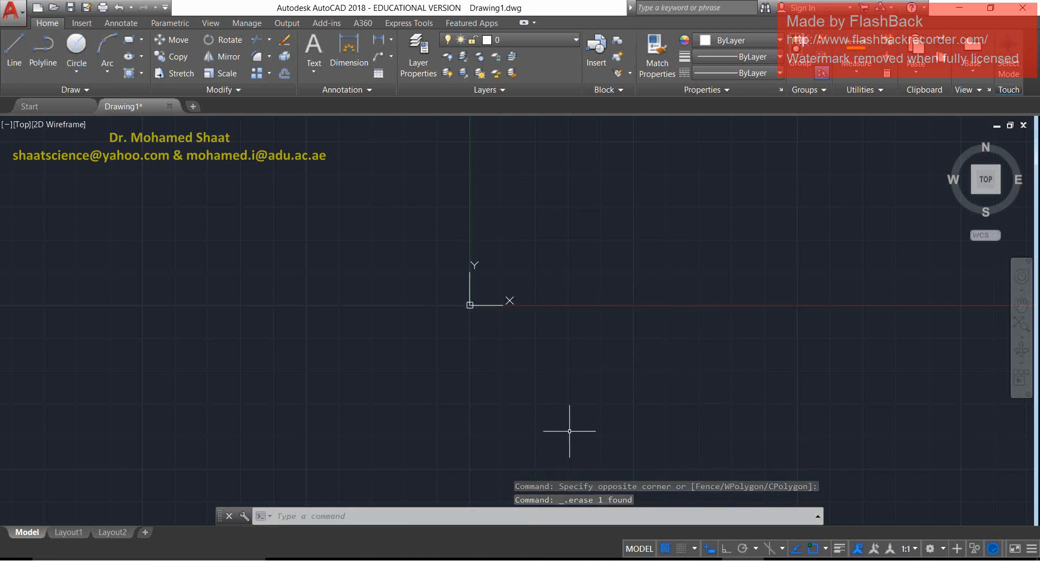
# Draw another Center, Radius circle with a radius of about 54.4, centered up and right of the origin.
pyautogui.click(76, 43)
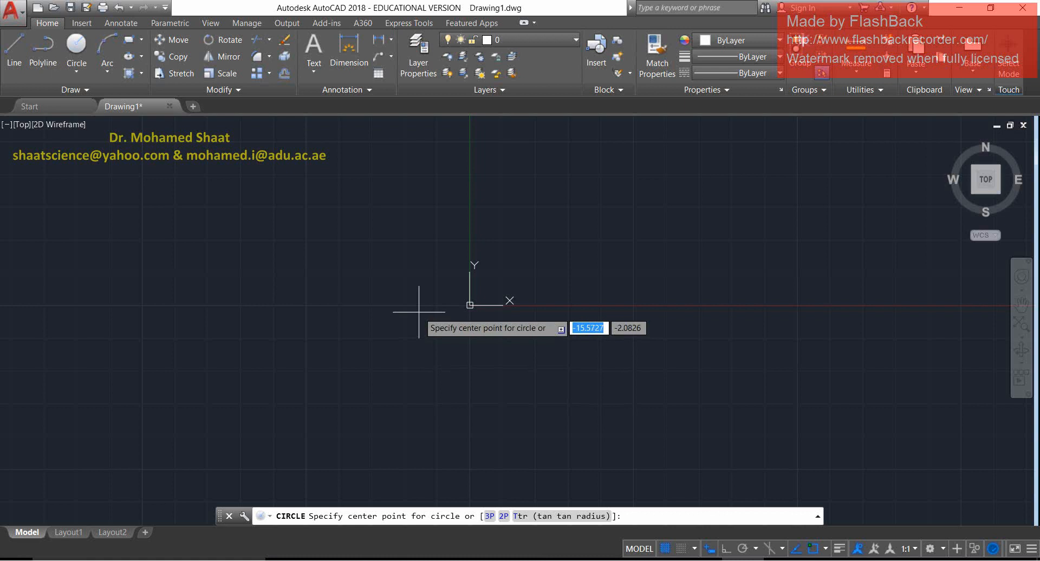
pyautogui.click(636, 255)
pyautogui.click(512, 374)
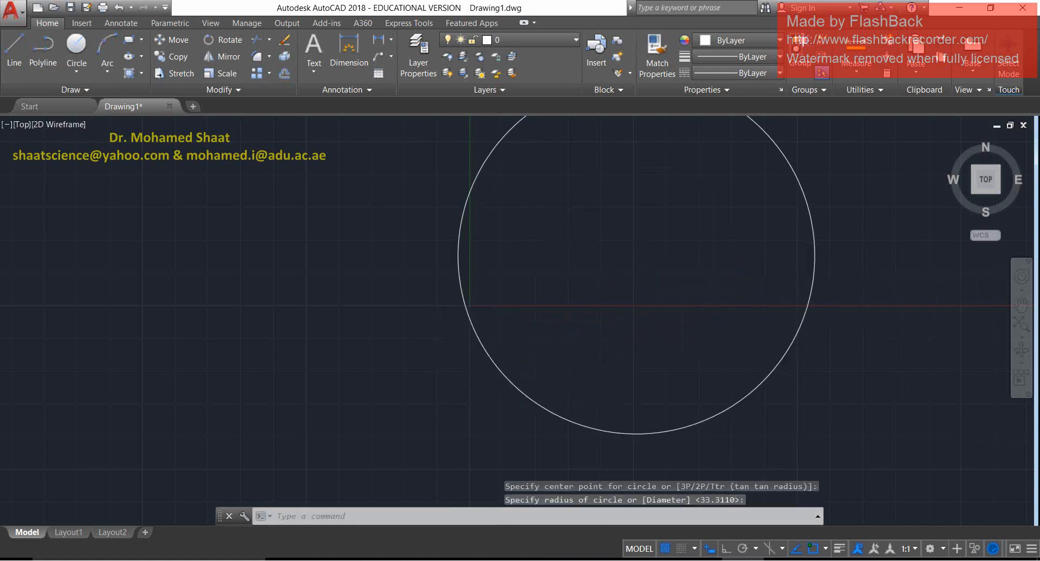
pyautogui.scroll(-6, 580, 347)
pyautogui.scroll(6, 588, 336)
pyautogui.scroll(-2, 662, 342)
# Move the circle to the left of the origin by its center grip, and shrink it to roughly half its radius by its right quadrant grip.
pyautogui.click(765, 234)
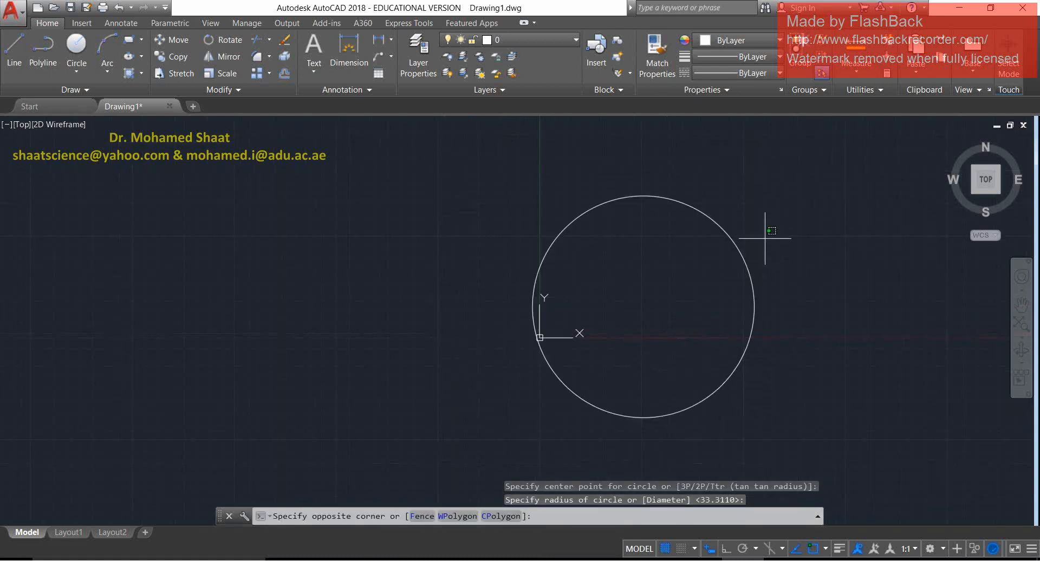
pyautogui.click(690, 343)
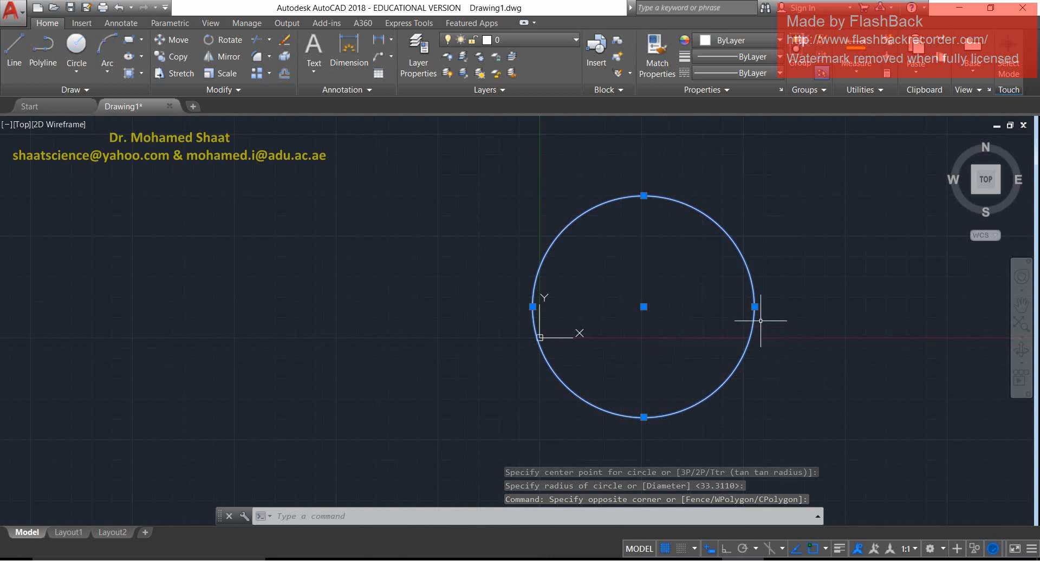
pyautogui.moveTo(755, 307)
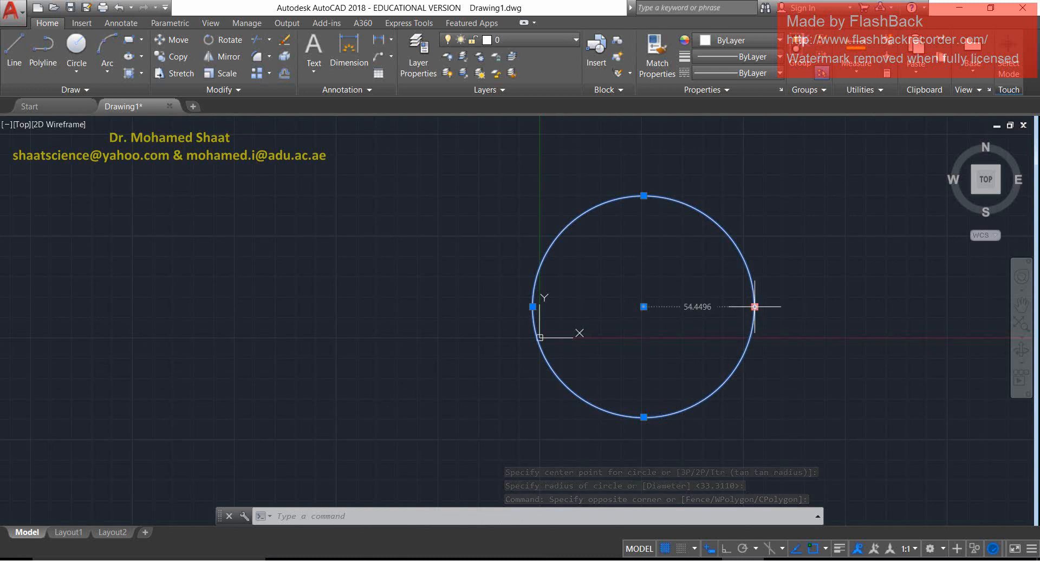
pyautogui.click(643, 306)
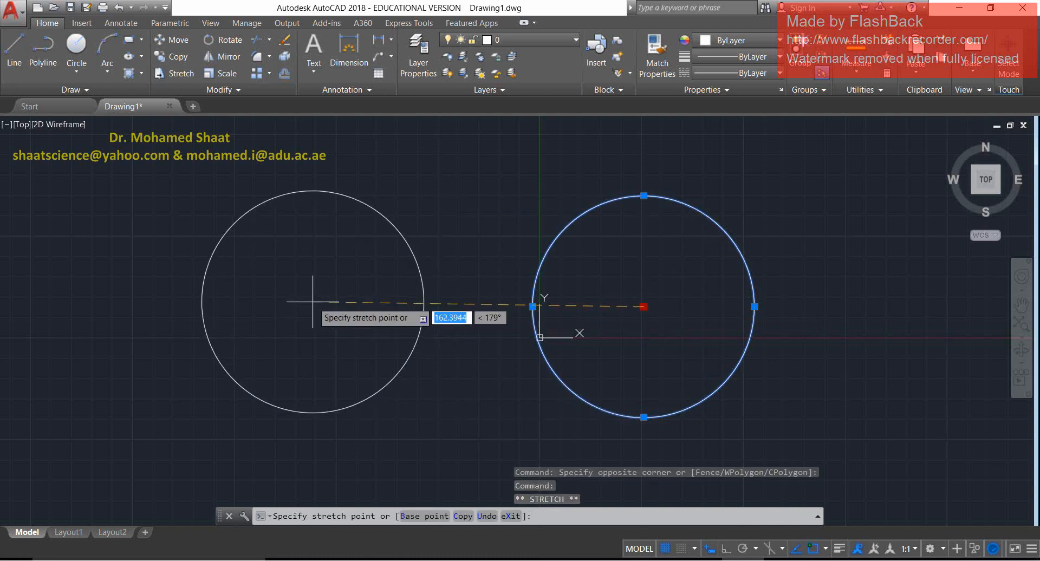
pyautogui.press('Escape')
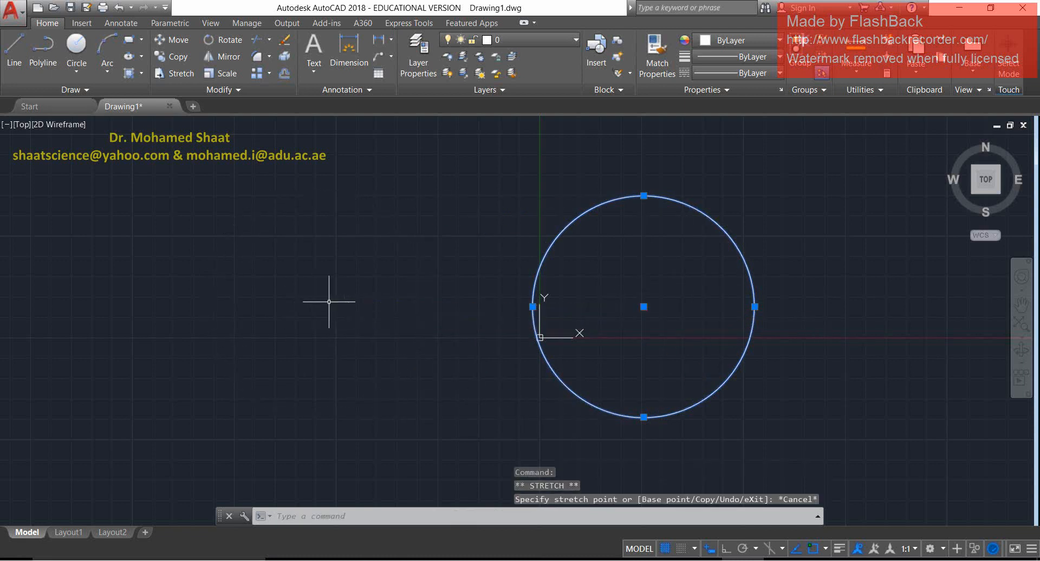
pyautogui.click(643, 307)
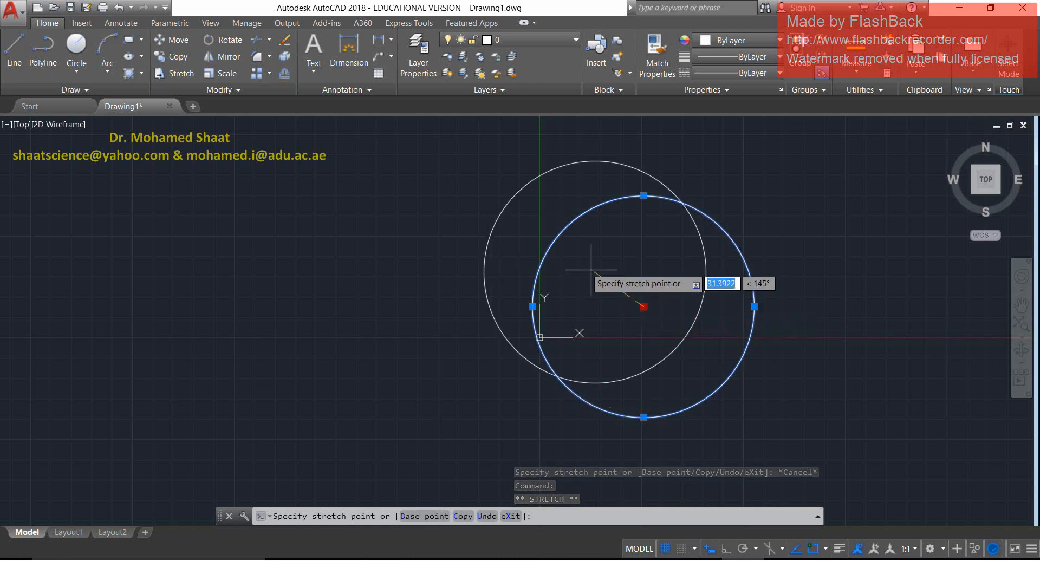
pyautogui.click(410, 303)
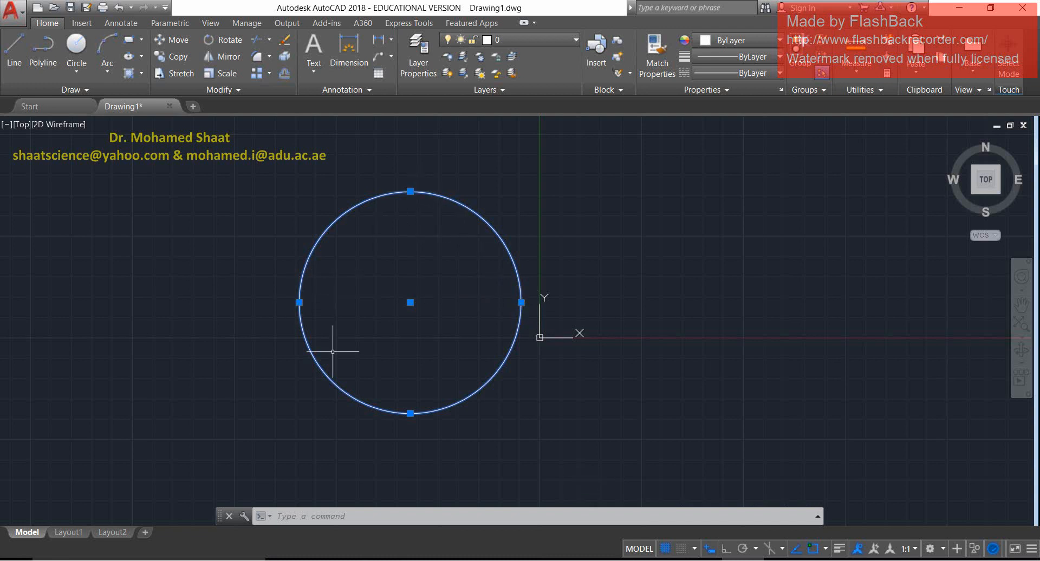
pyautogui.click(522, 302)
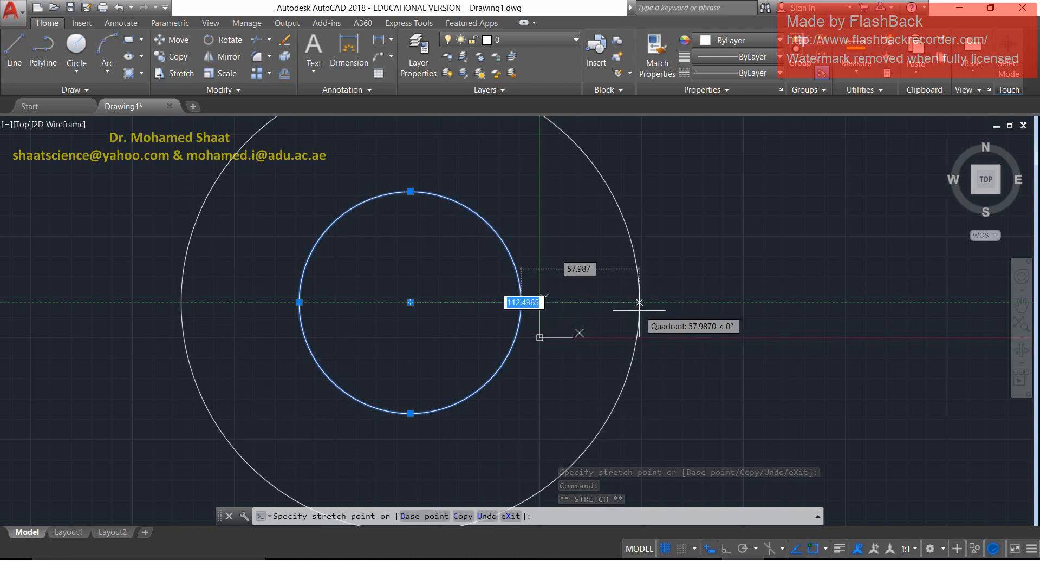
pyautogui.click(470, 303)
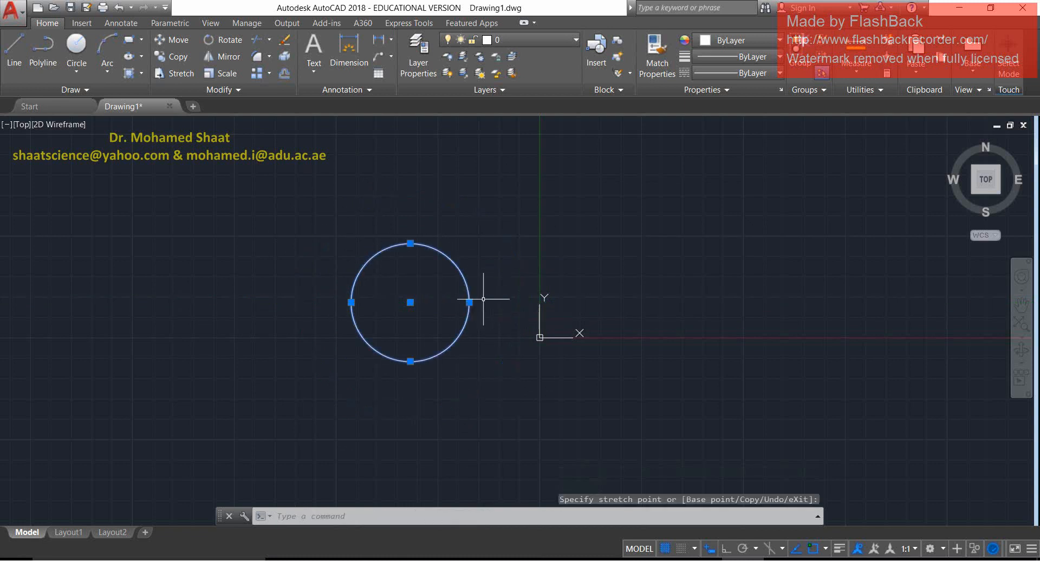
# Select the circle left of the origin with a crossing window over its right edge and erase it.
pyautogui.click(483, 239)
pyautogui.click(433, 342)
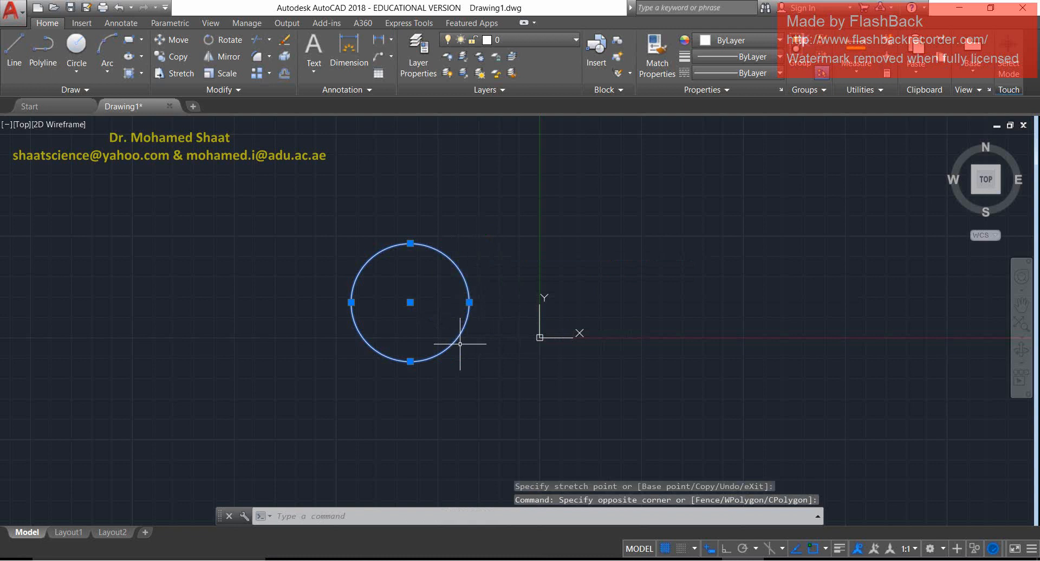
pyautogui.press('Delete')
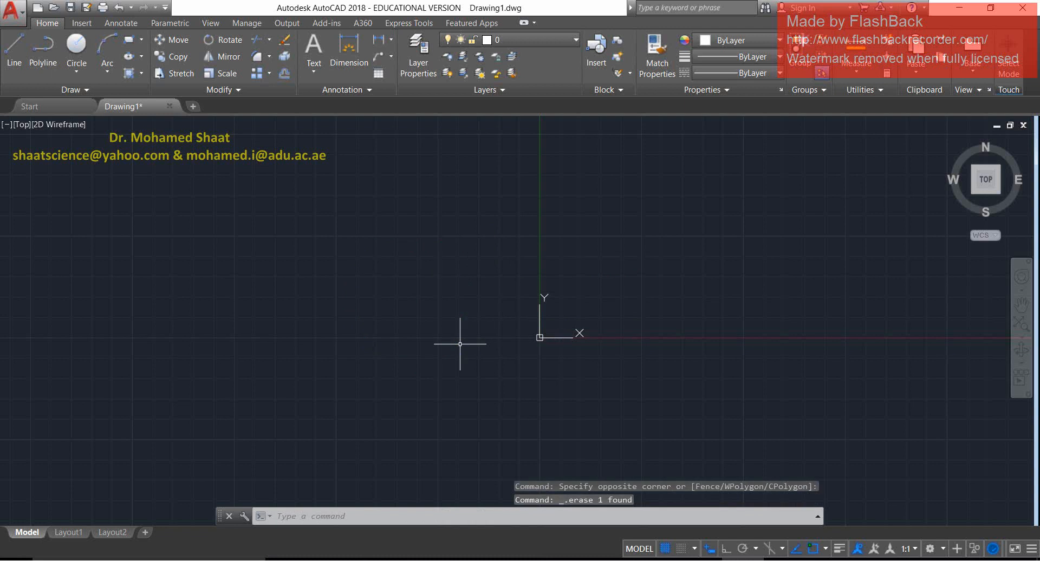
pyautogui.moveTo(499, 350); pyautogui.dragTo(230, 388, button='middle')
pyautogui.scroll(2, 440, 351)
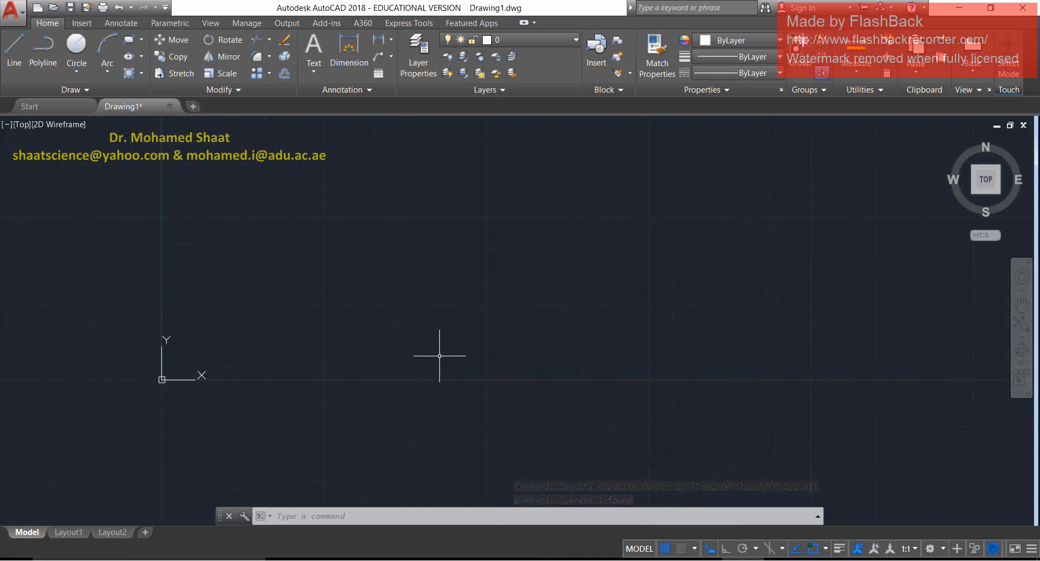
pyautogui.moveTo(422, 348); pyautogui.dragTo(413, 375, button='middle')
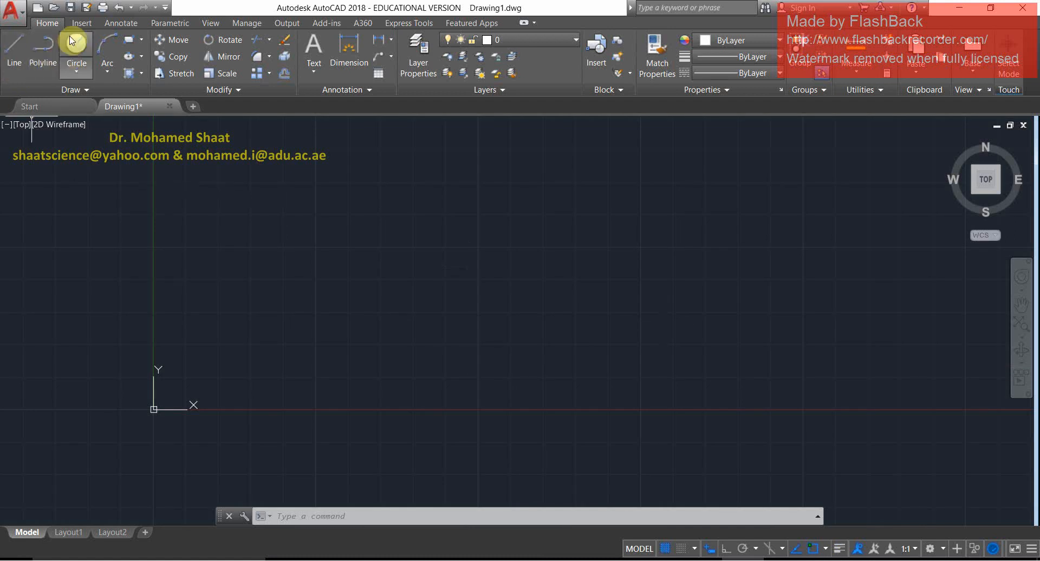
pyautogui.click(82, 73)
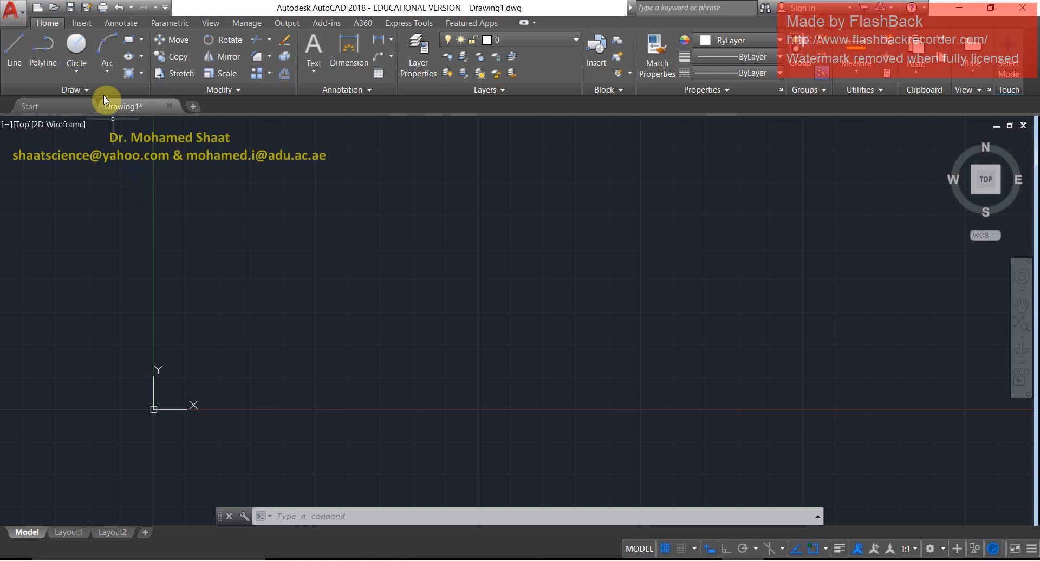
pyautogui.click(107, 68)
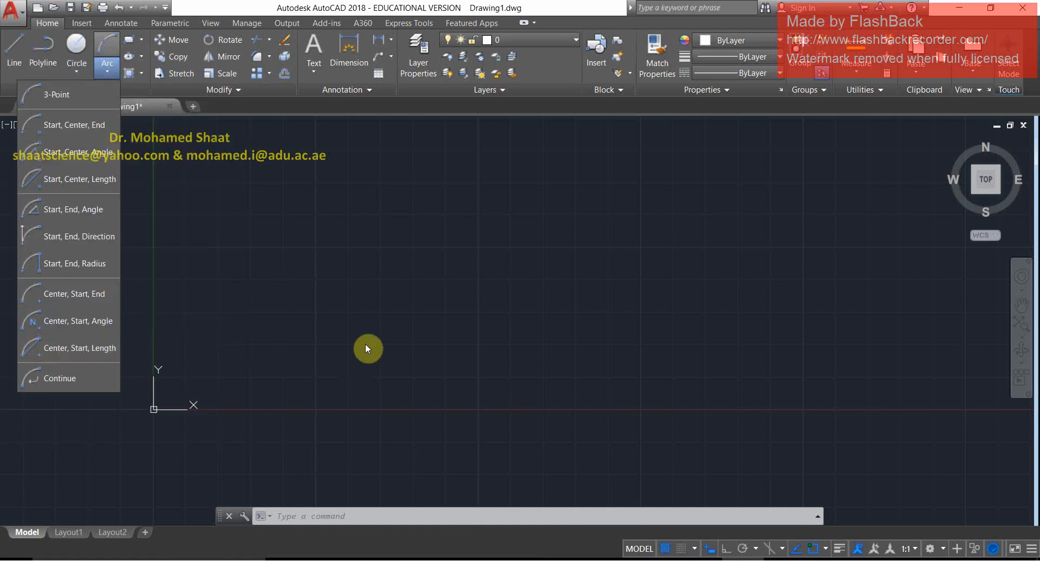
pyautogui.click(260, 270)
pyautogui.click(213, 314)
pyautogui.click(278, 317)
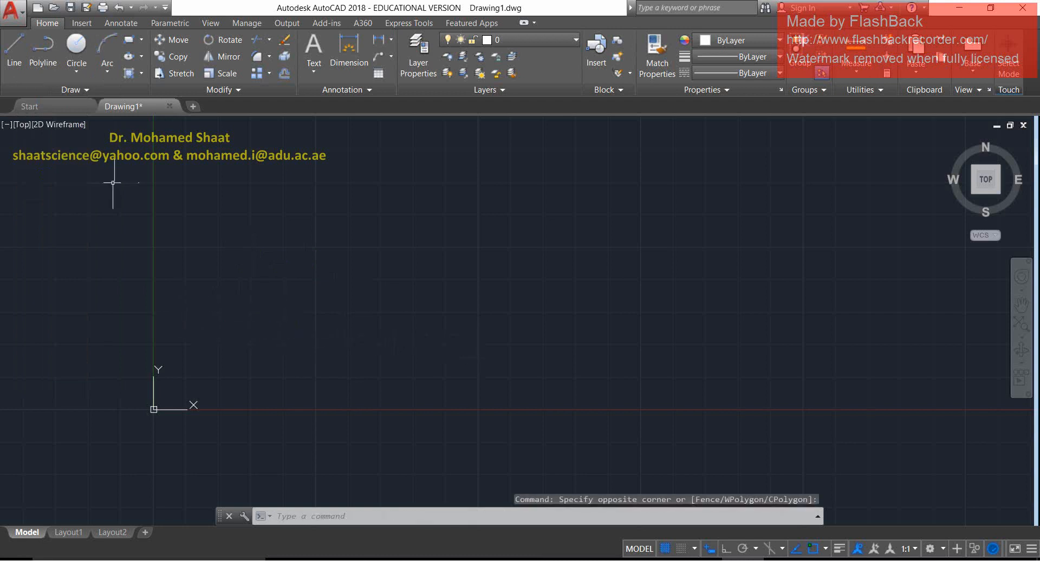
pyautogui.click(82, 90)
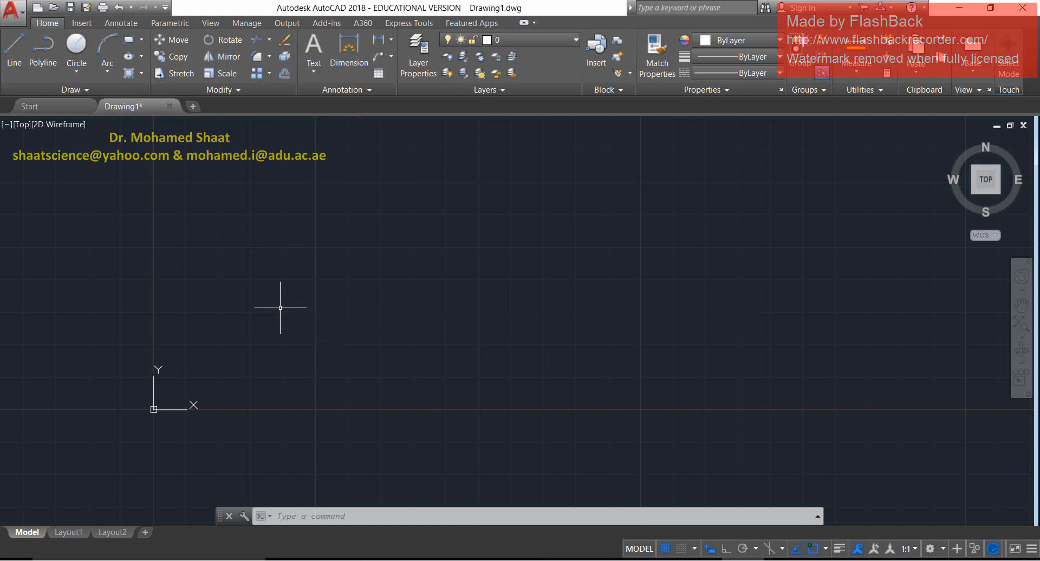
pyautogui.click(107, 69)
pyautogui.click(107, 70)
# Draw a wide rectangle up and right of the origin from its upper-right corner to its lower-left corner.
pyautogui.click(141, 41)
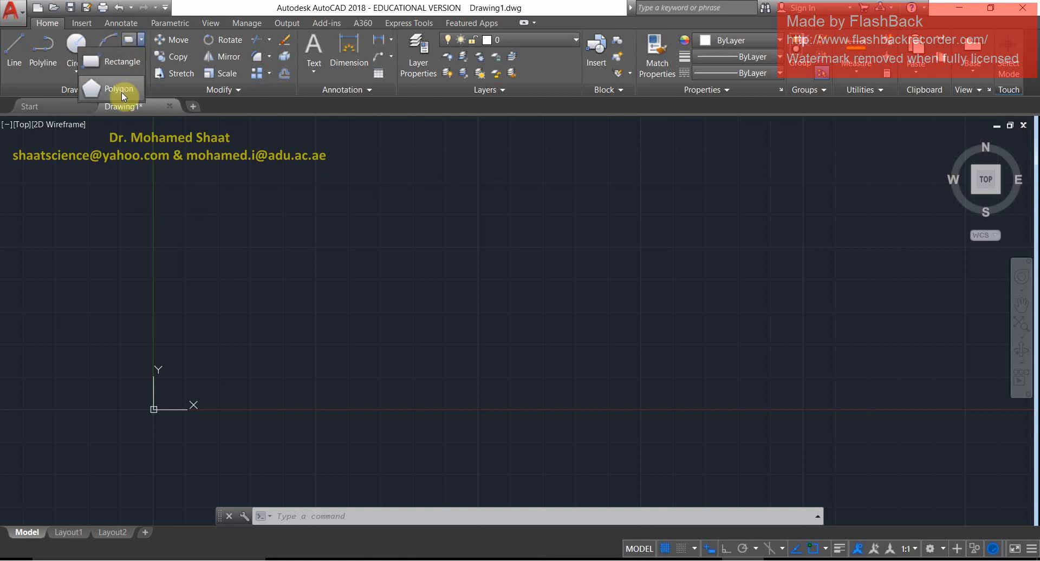
pyautogui.click(116, 62)
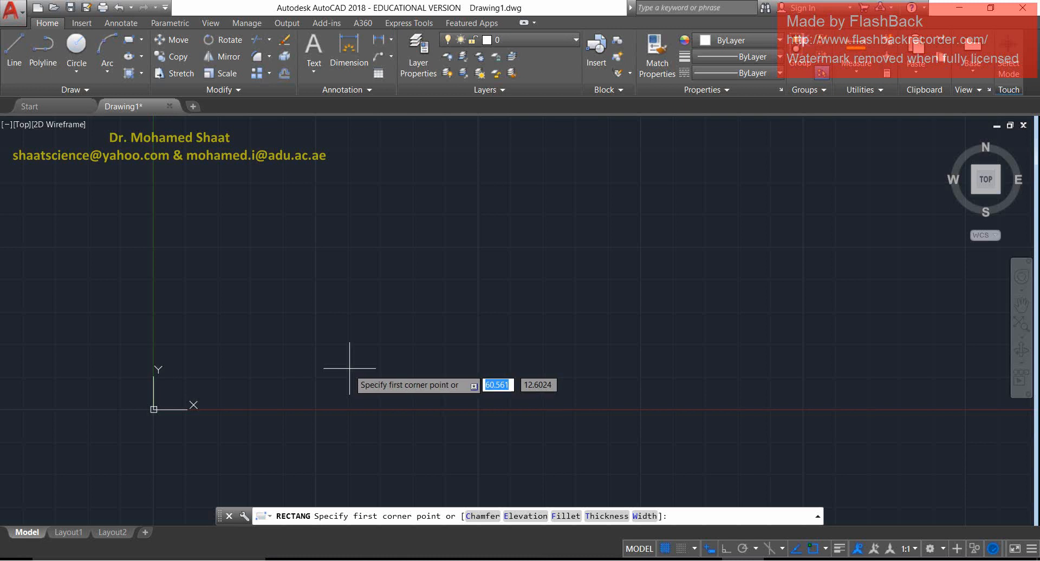
pyautogui.click(141, 40)
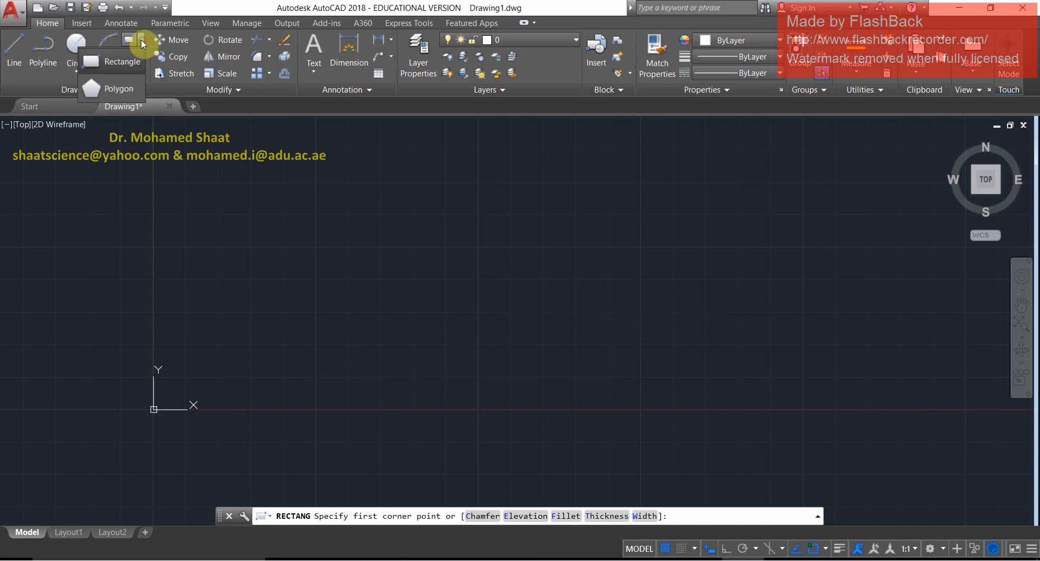
pyautogui.click(138, 54)
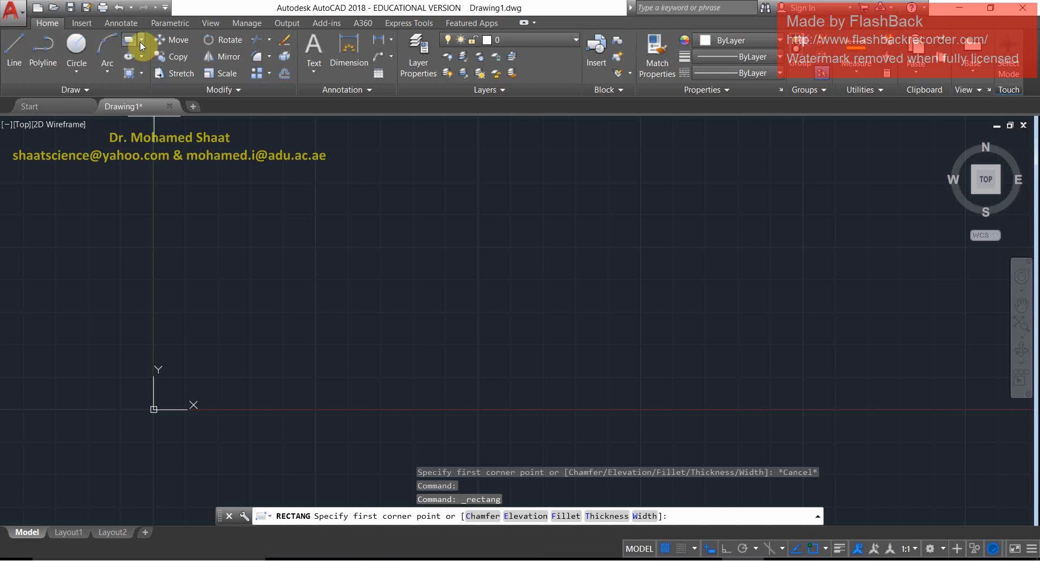
pyautogui.click(650, 241)
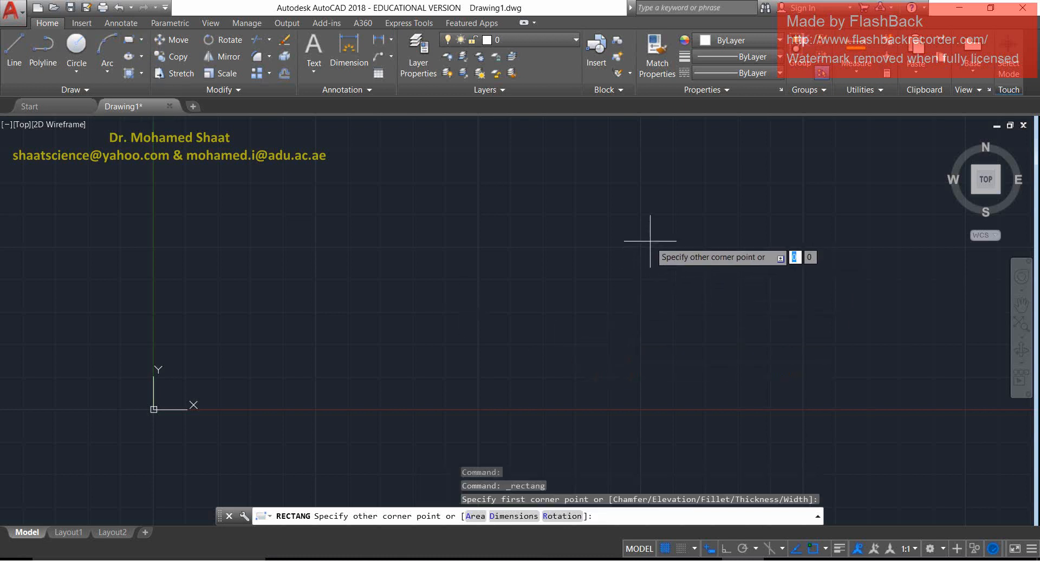
pyautogui.click(336, 382)
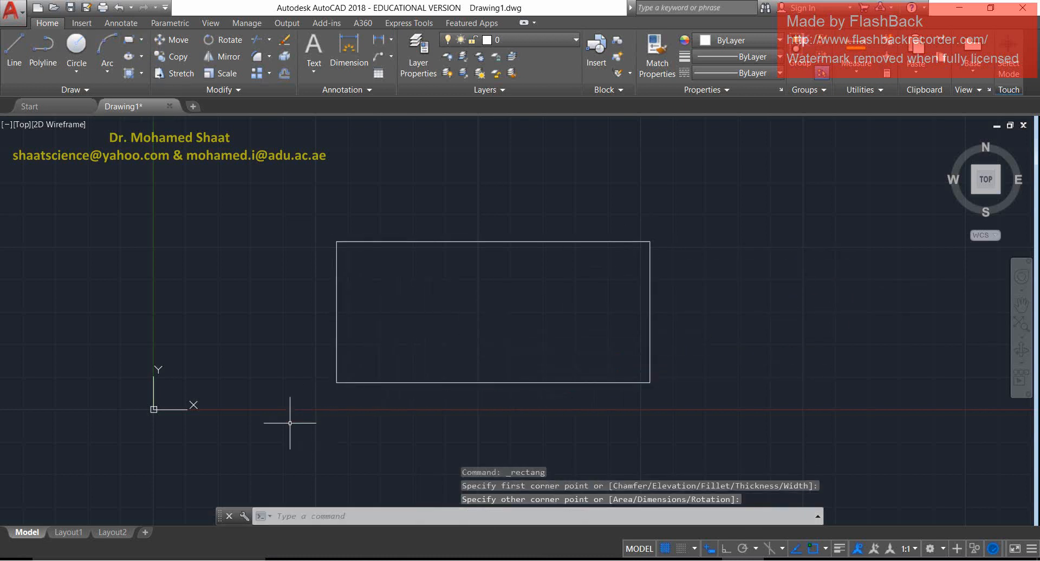
# Select the whole rectangle with a crossing window over its right side, clear the selection, and repeat this over its upper-right corner.
pyautogui.click(675, 261)
pyautogui.click(586, 333)
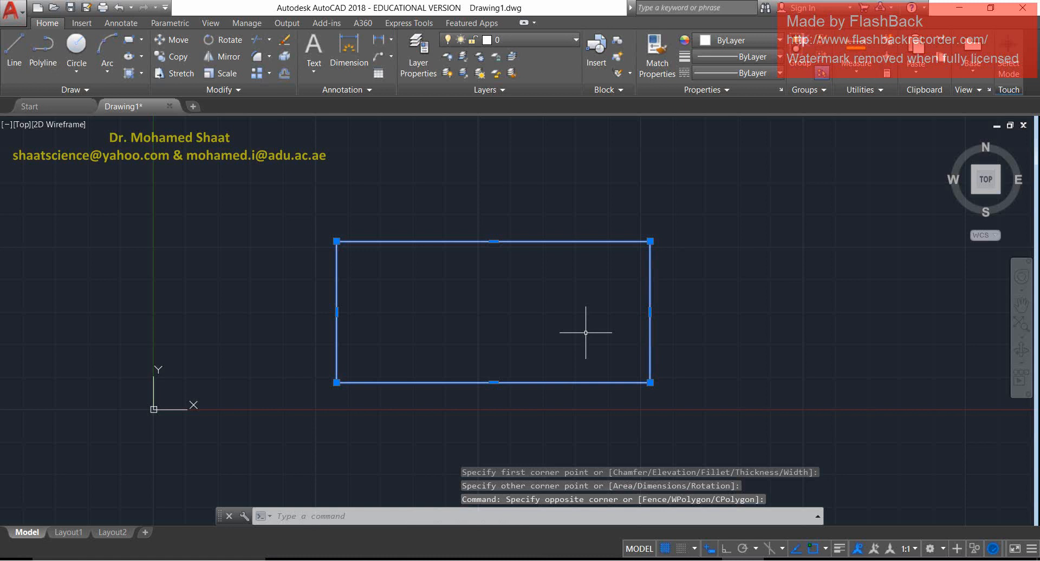
pyautogui.press('Escape')
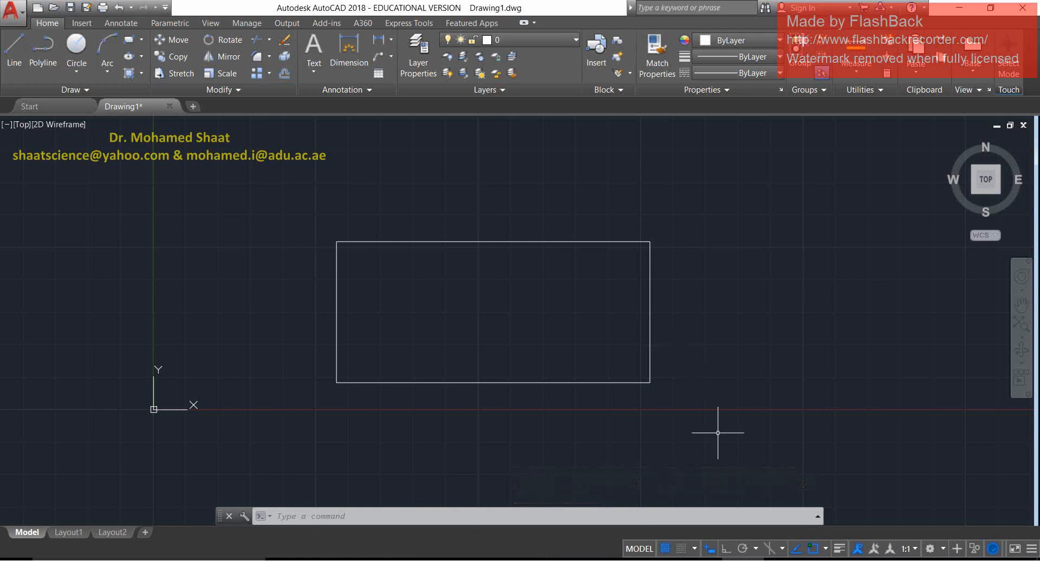
pyautogui.click(715, 221)
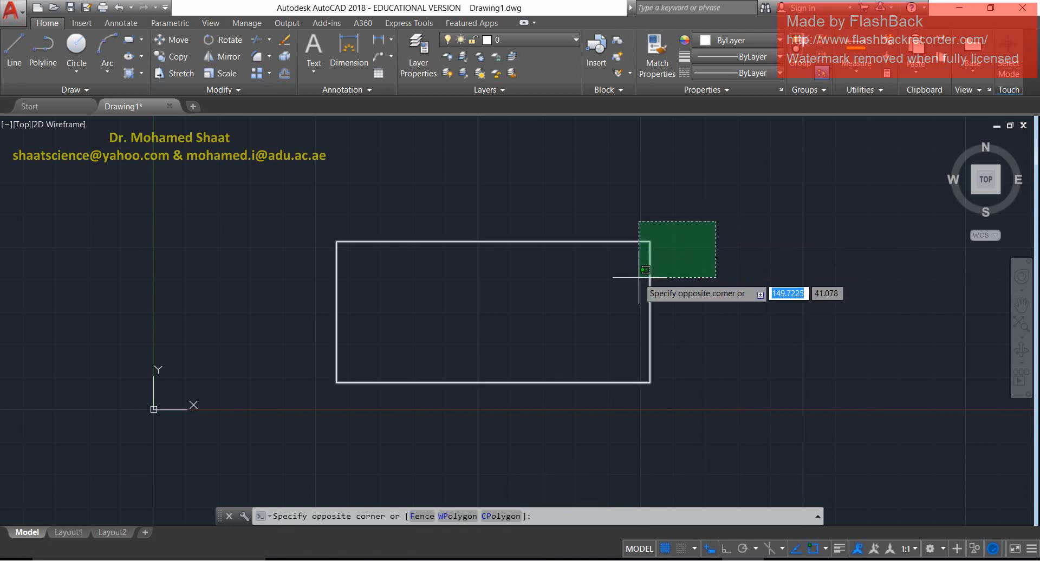
pyautogui.click(618, 305)
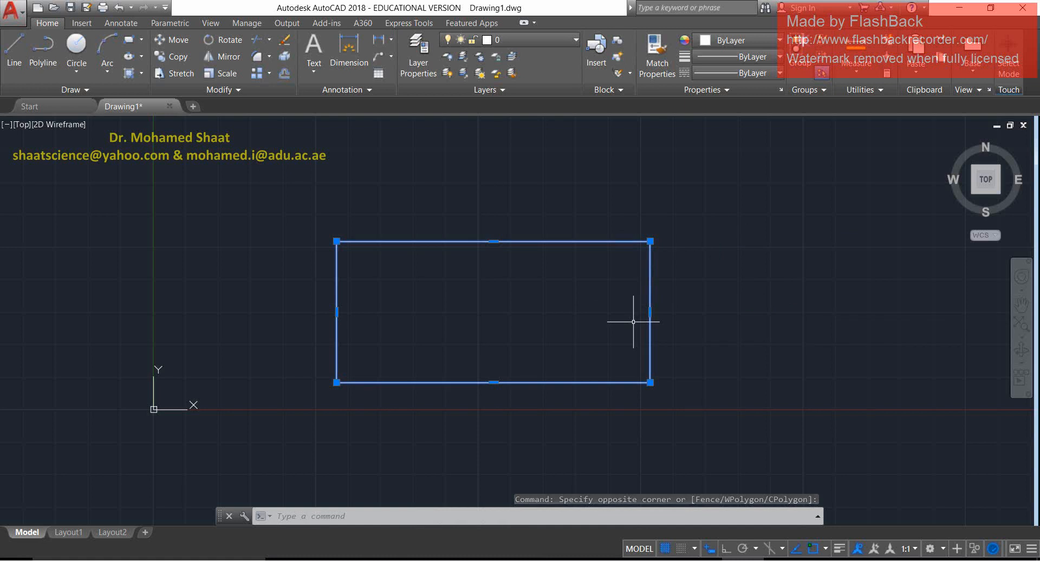
pyautogui.press('Escape')
# Select the rectangle with a small crossing window over its right edge and erase it.
pyautogui.click(669, 296)
pyautogui.click(626, 312)
pyautogui.press('Delete')
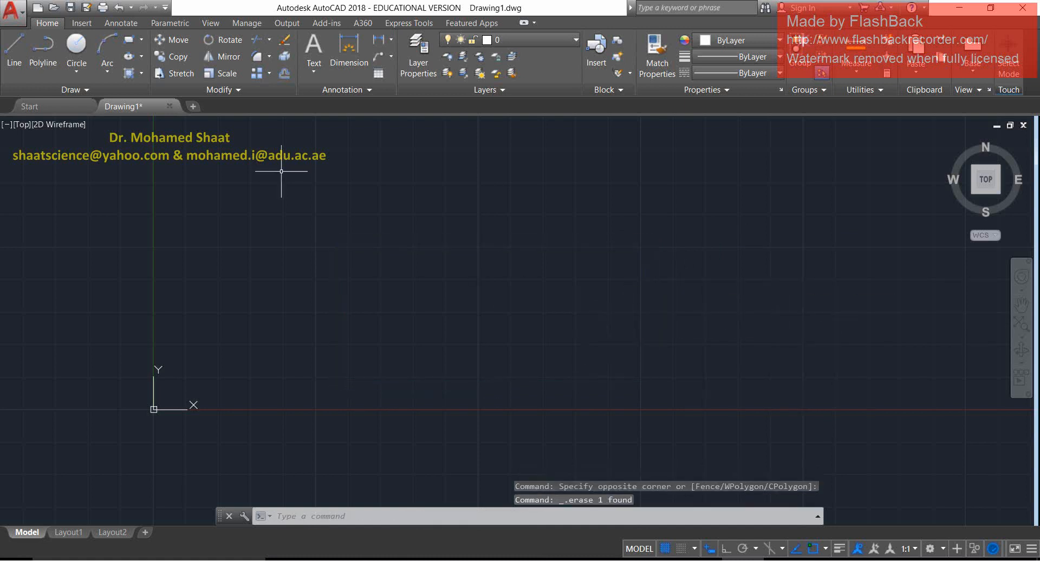
# Draw another wide rectangle up and right of the origin, from its upper-right corner to its lower-left corner.
pyautogui.click(130, 39)
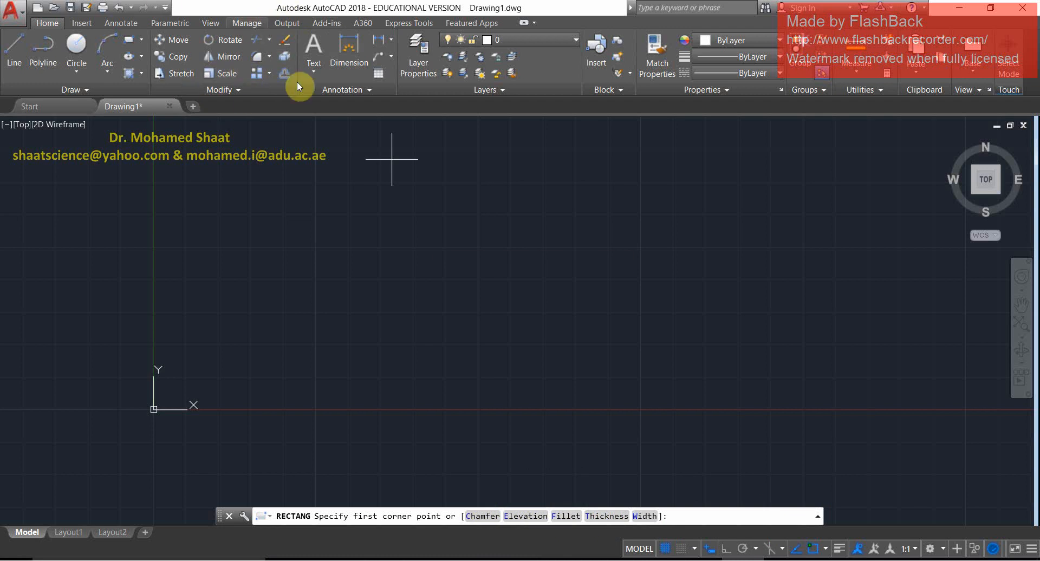
pyautogui.click(579, 230)
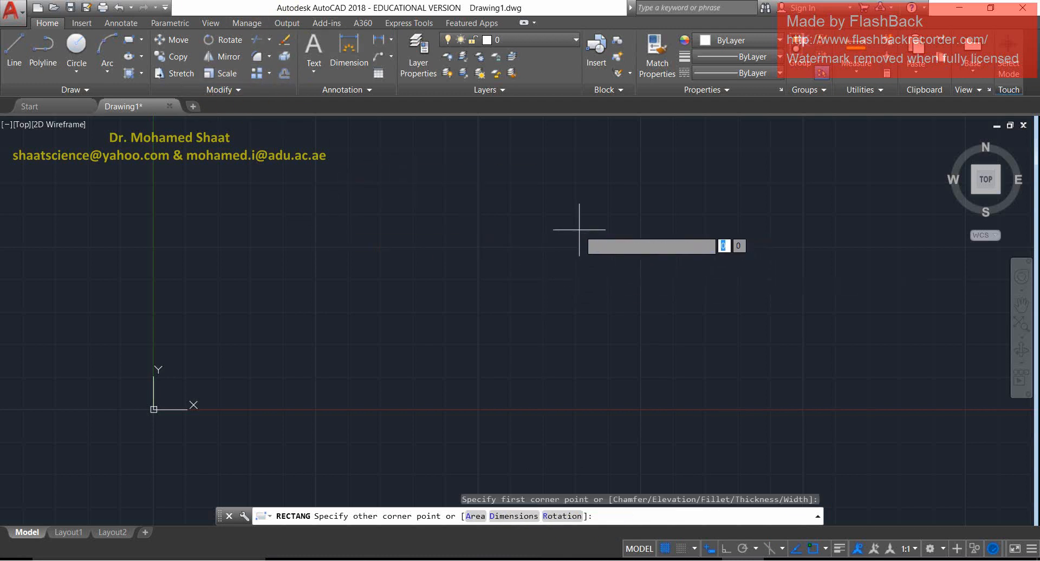
pyautogui.click(273, 372)
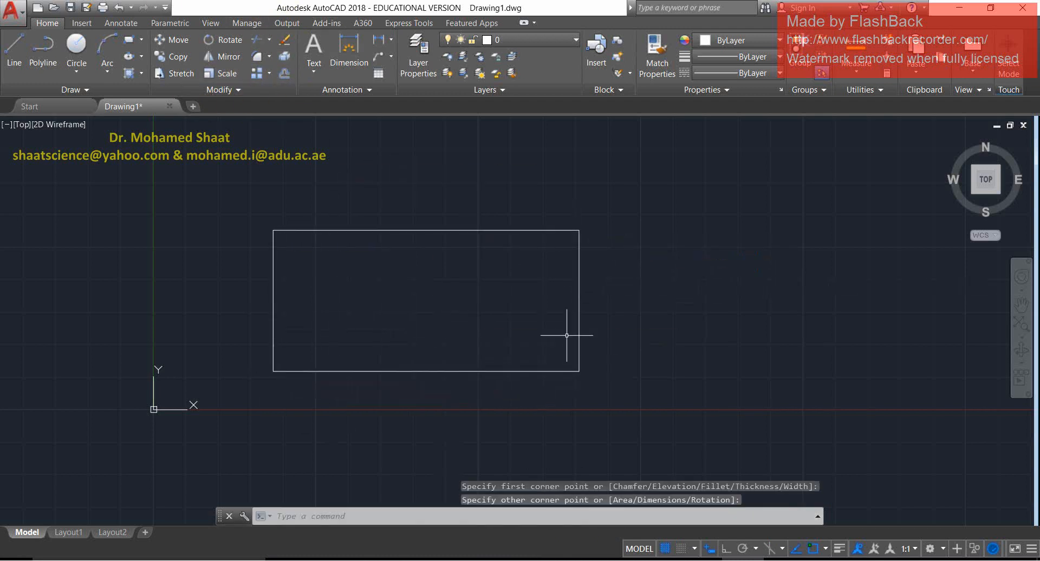
# Select the rectangle with a crossing window and stretch its two lower corners up and inward by their corner grips.
pyautogui.click(672, 297)
pyautogui.click(500, 401)
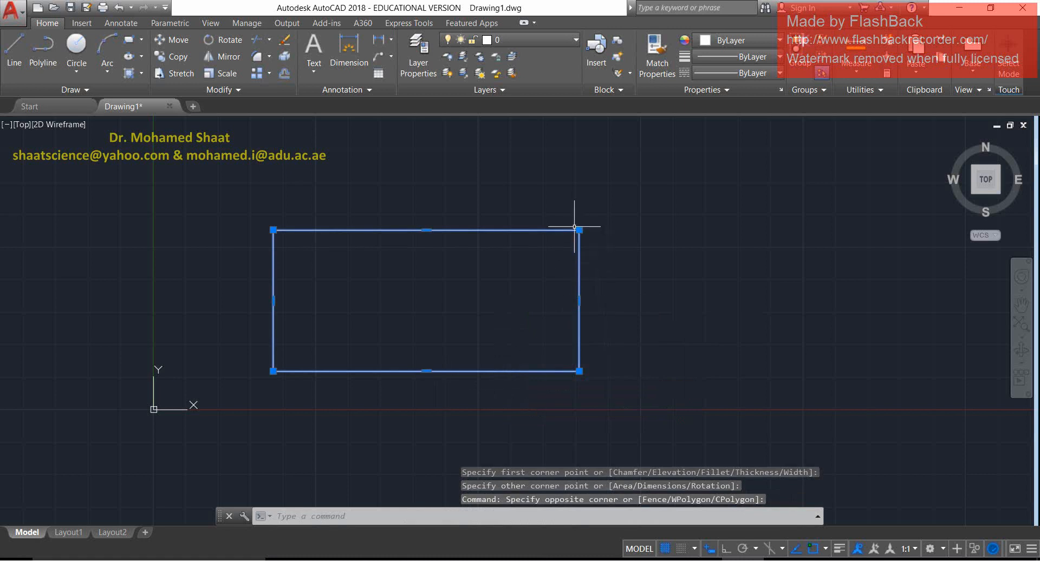
pyautogui.click(273, 371)
pyautogui.click(381, 323)
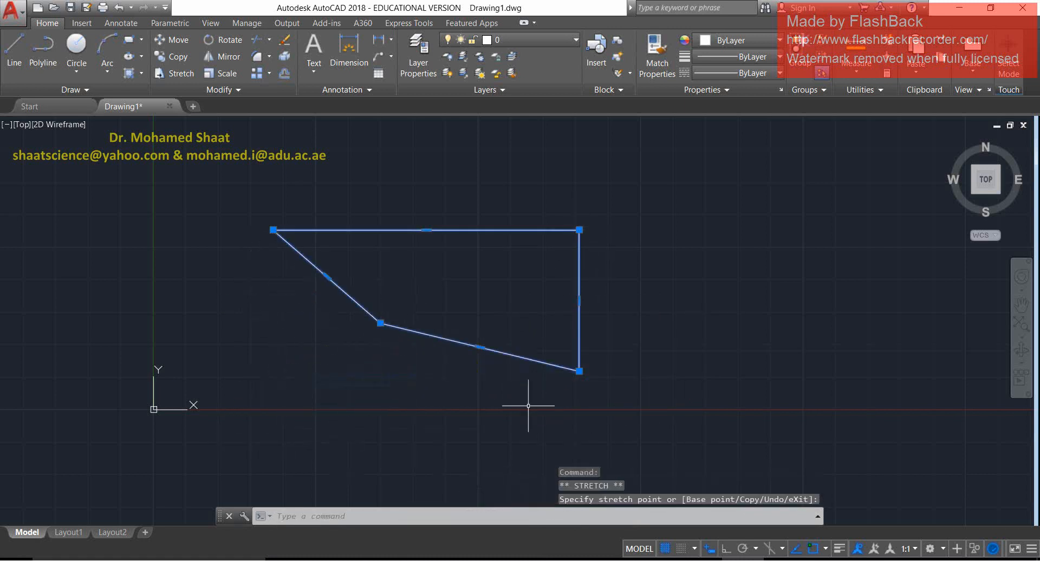
pyautogui.click(580, 371)
pyautogui.click(493, 280)
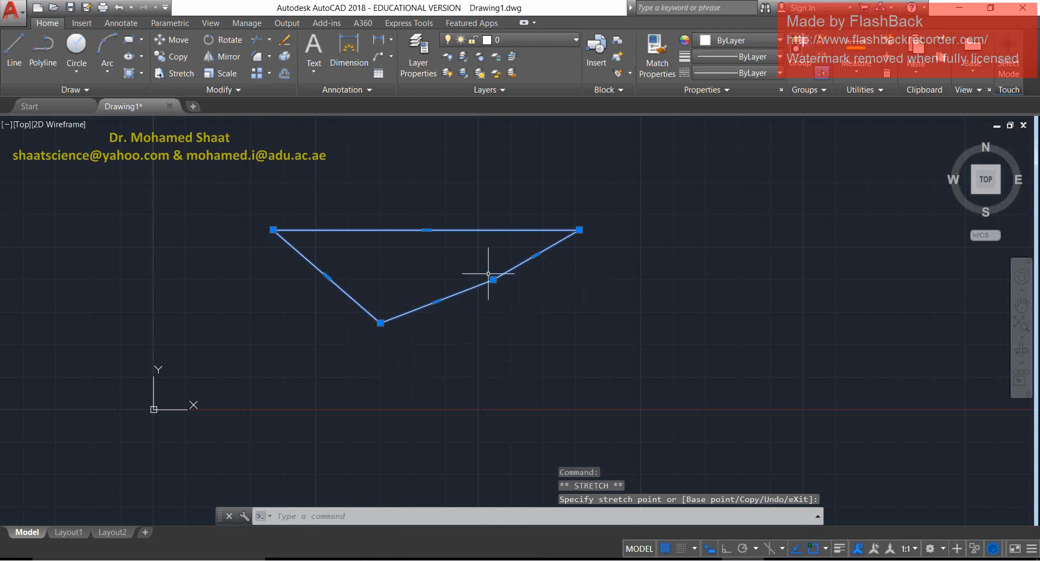
# Stretch the shape by its edge midpoint grips: right edge down-right, left edge down-left, upper edge up and lower edge up; deselect it.
pyautogui.click(537, 255)
pyautogui.click(628, 375)
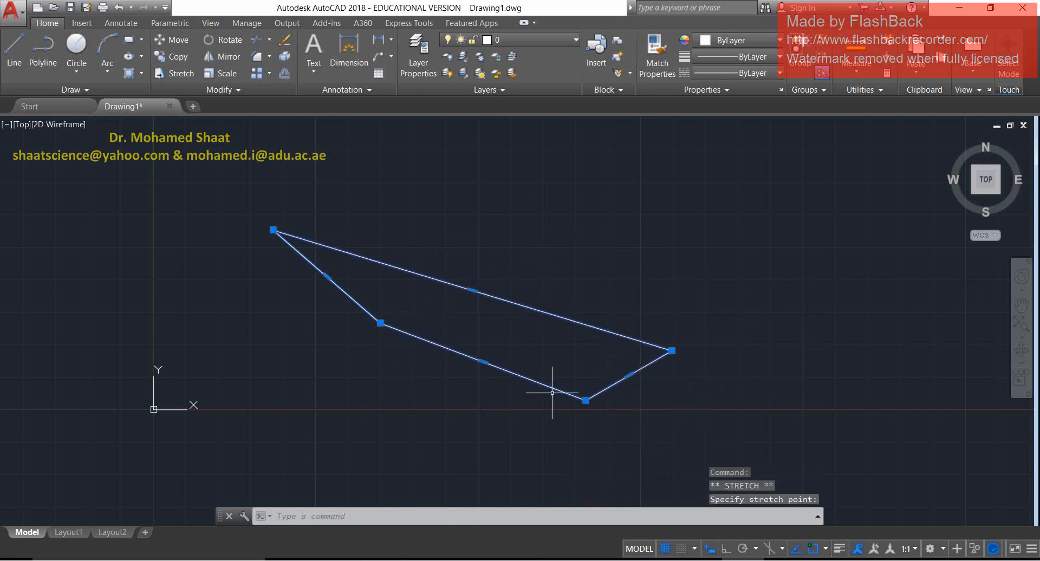
pyautogui.click(327, 277)
pyautogui.click(260, 349)
pyautogui.click(439, 327)
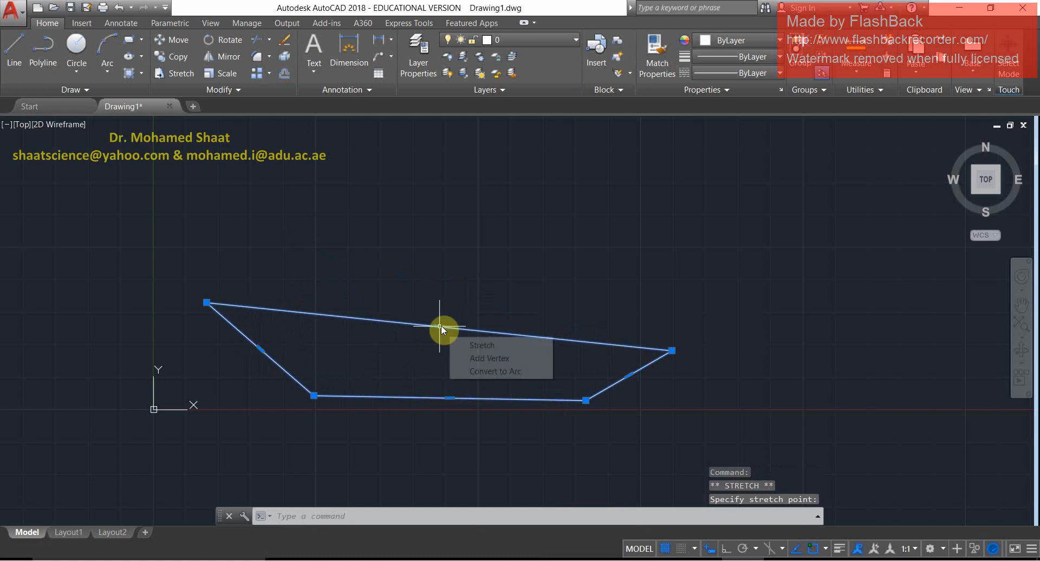
pyautogui.click(439, 253)
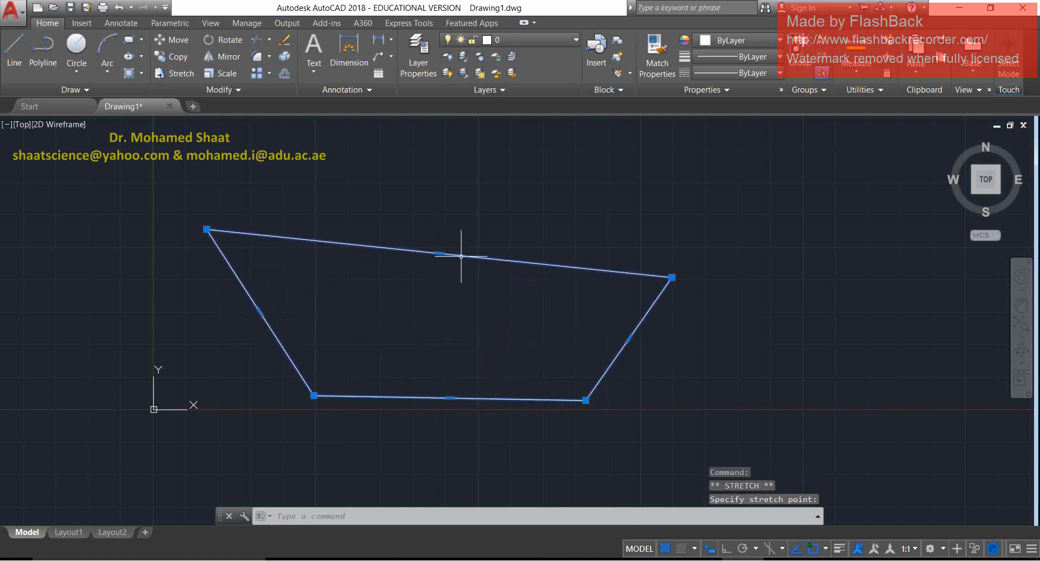
pyautogui.click(450, 398)
pyautogui.click(450, 344)
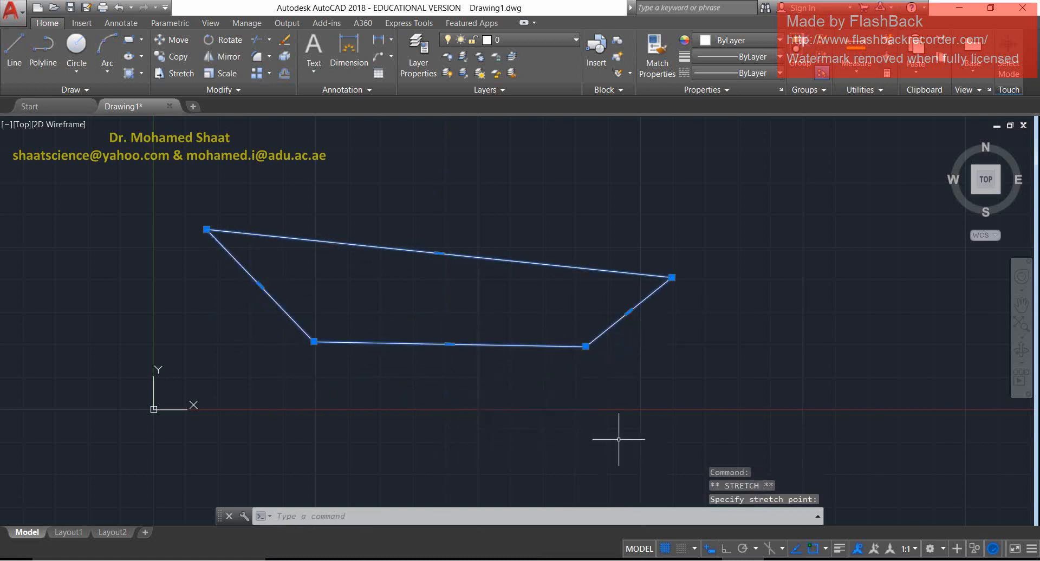
pyautogui.press('Escape')
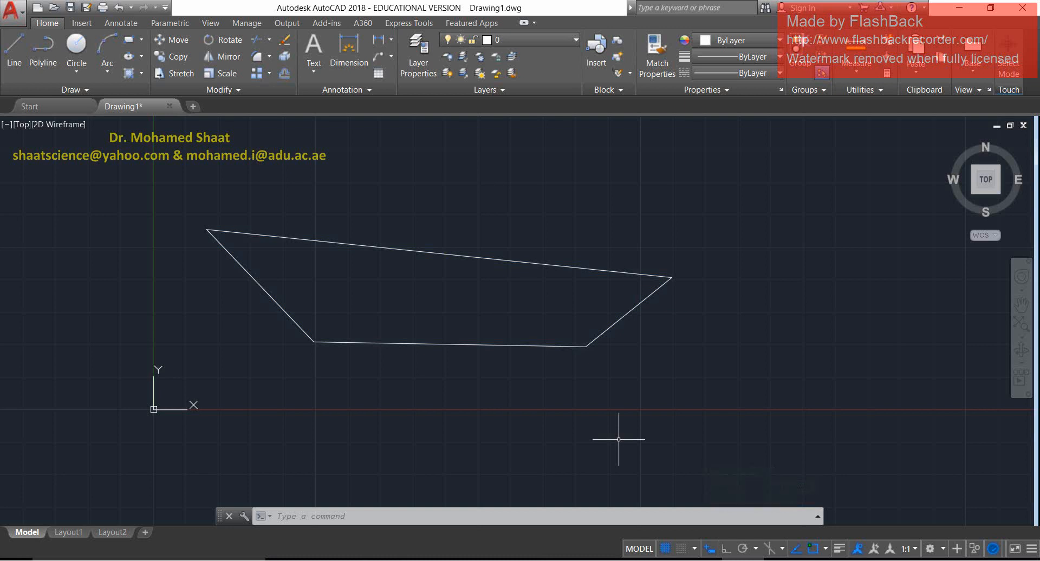
# Select the distorted four-sided shape with a crossing window over its upper-right part and erase it.
pyautogui.click(753, 204)
pyautogui.click(516, 288)
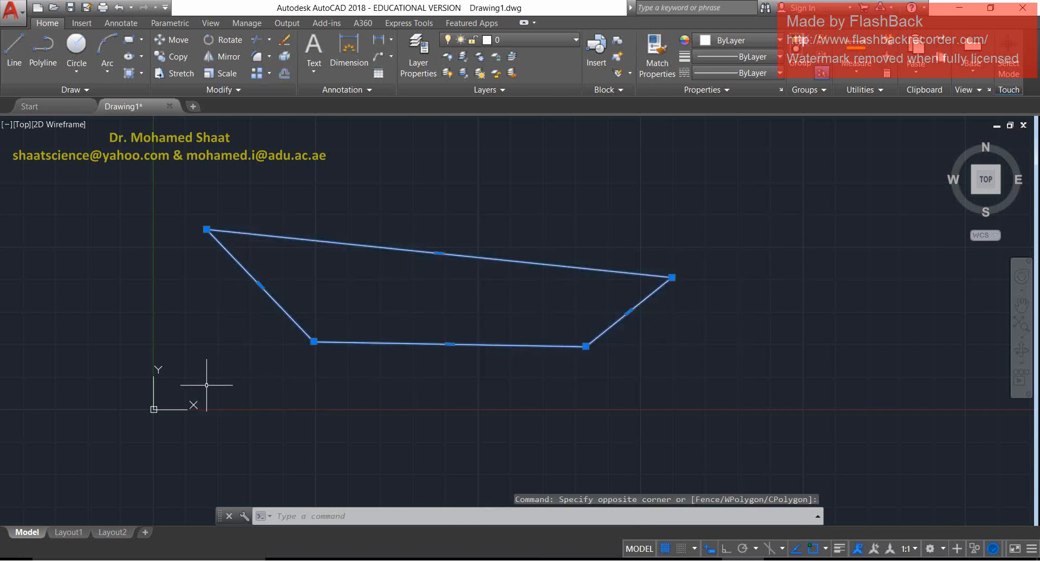
pyautogui.press('Delete')
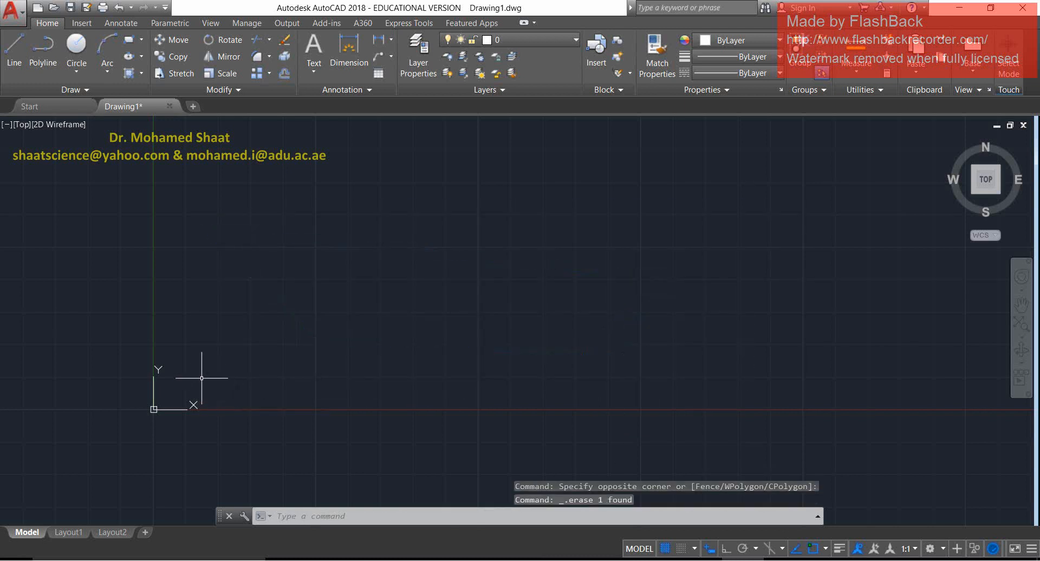
# Start the Polygon command and set the number of sides to 6.
pyautogui.click(140, 42)
pyautogui.click(128, 89)
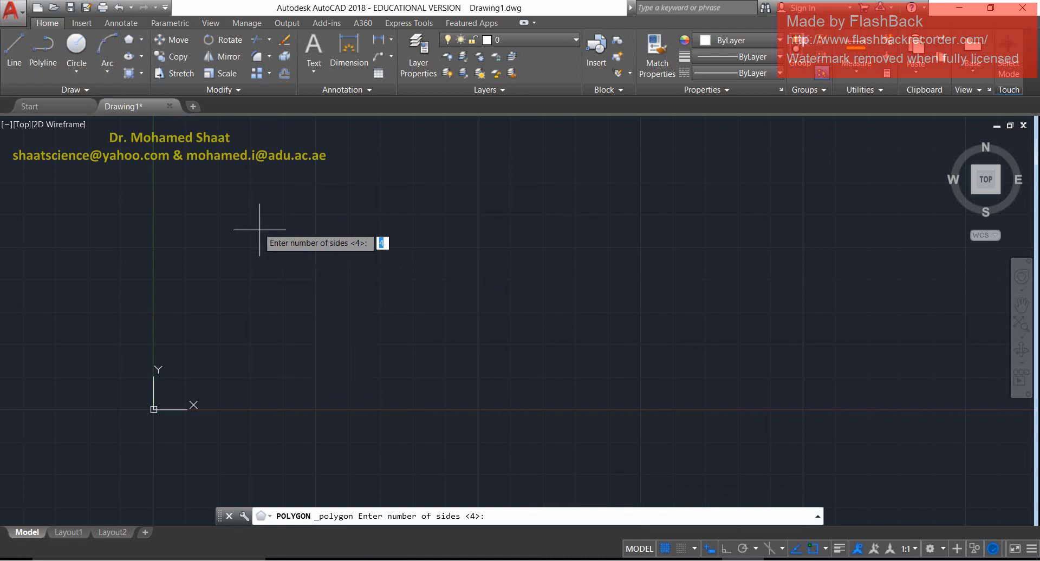
pyautogui.click(128, 42)
pyautogui.click(140, 41)
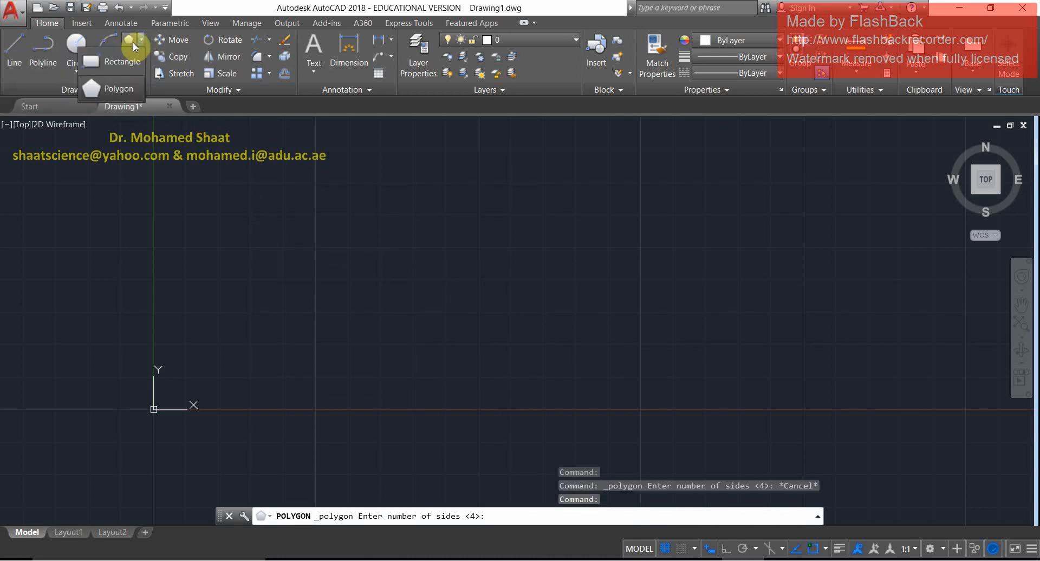
pyautogui.click(130, 38)
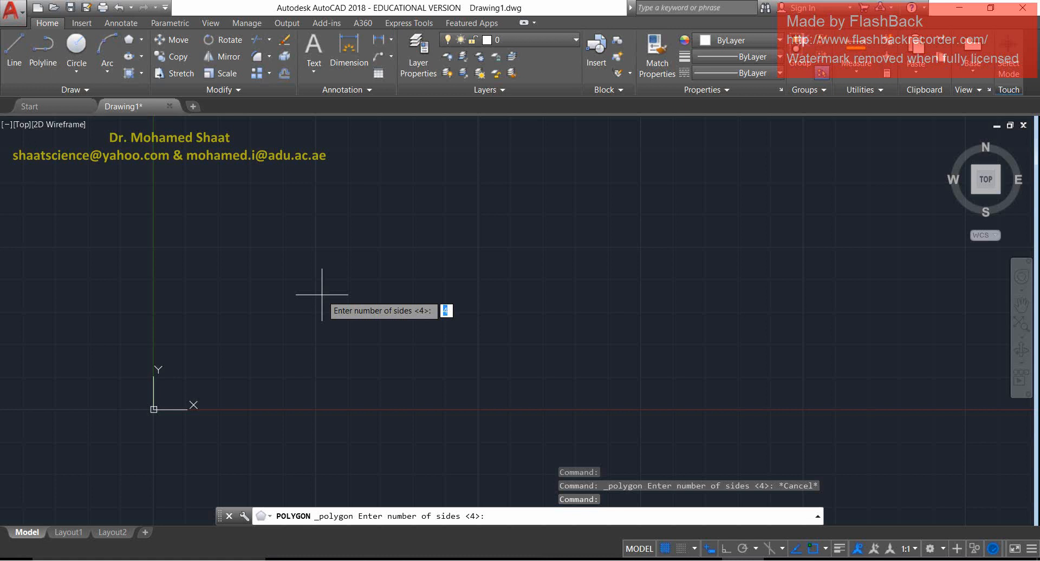
pyautogui.write('6')
pyautogui.press('Return')
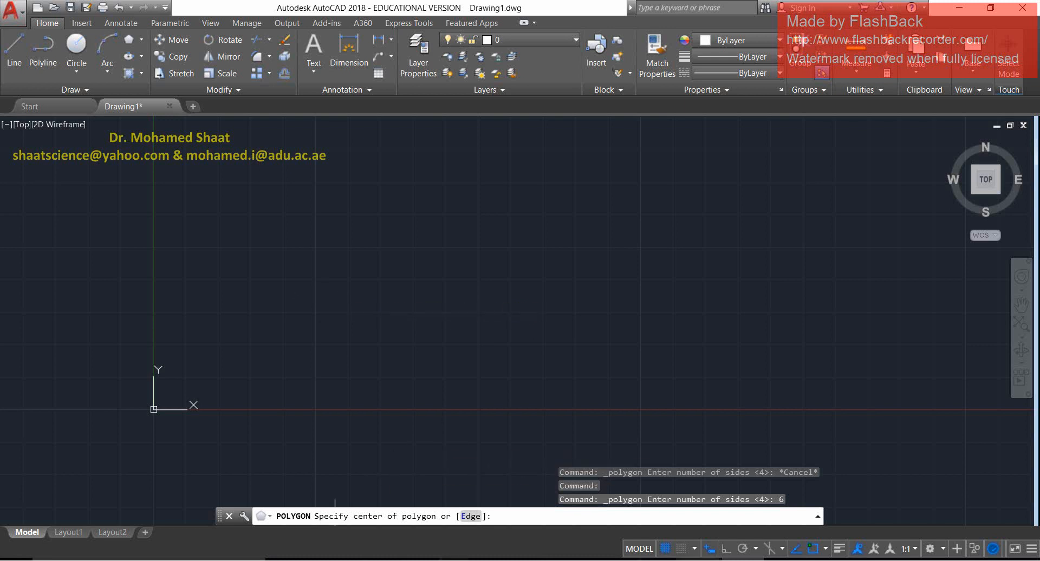
# Switch to the Windows Journal note and go past the circle sketch on page 3 to a blank fourth page.
pyautogui.click(742, 560)
pyautogui.scroll(5, 886, 325)
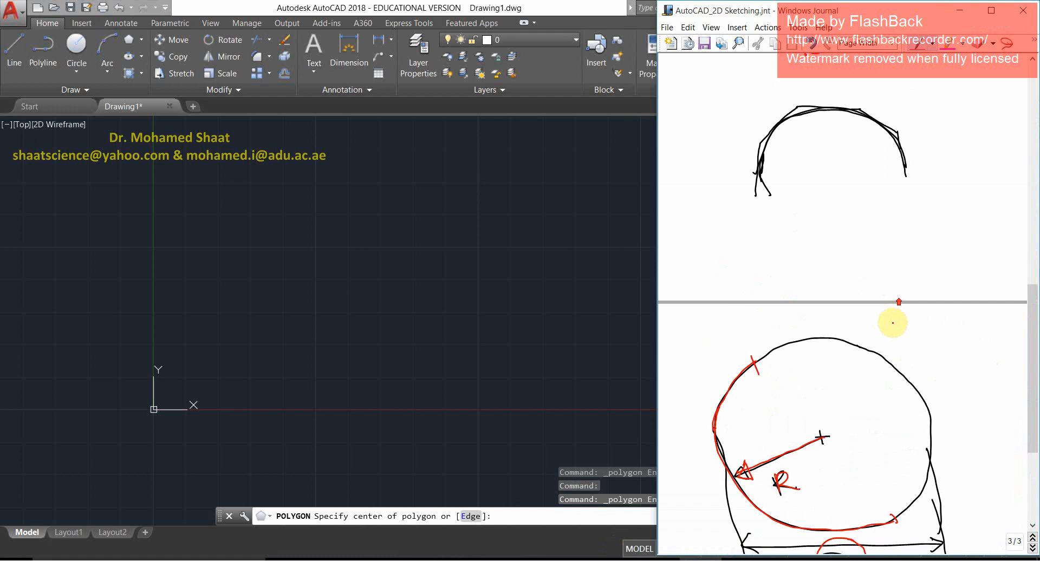
pyautogui.scroll(-3, 884, 319)
pyautogui.scroll(-3, 845, 330)
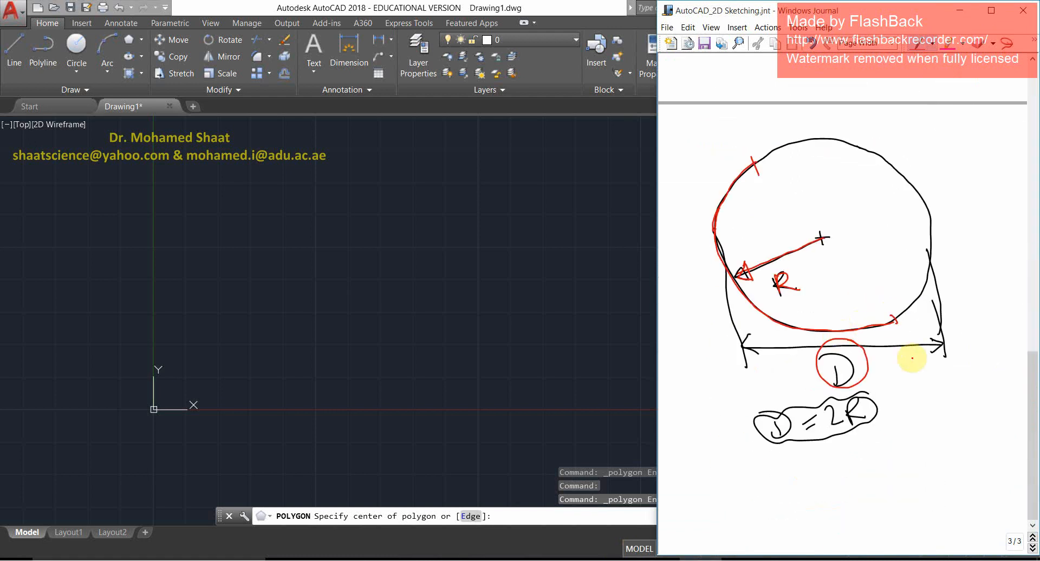
pyautogui.click(1032, 549)
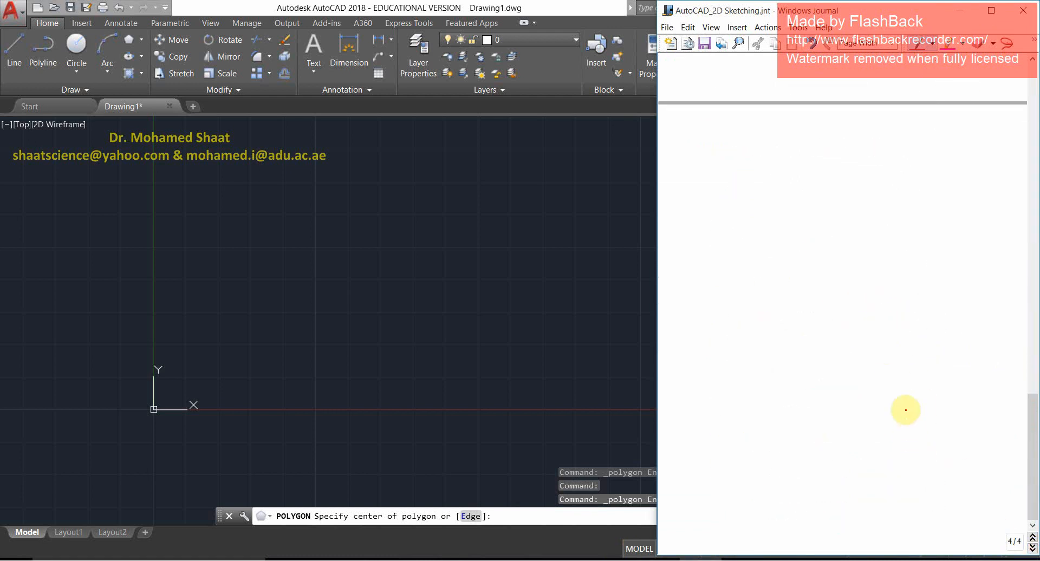
# Choose the black Medium Point pen and sketch a centre mark with a large circle around it on the blank page.
pyautogui.click(932, 43)
pyautogui.click(896, 110)
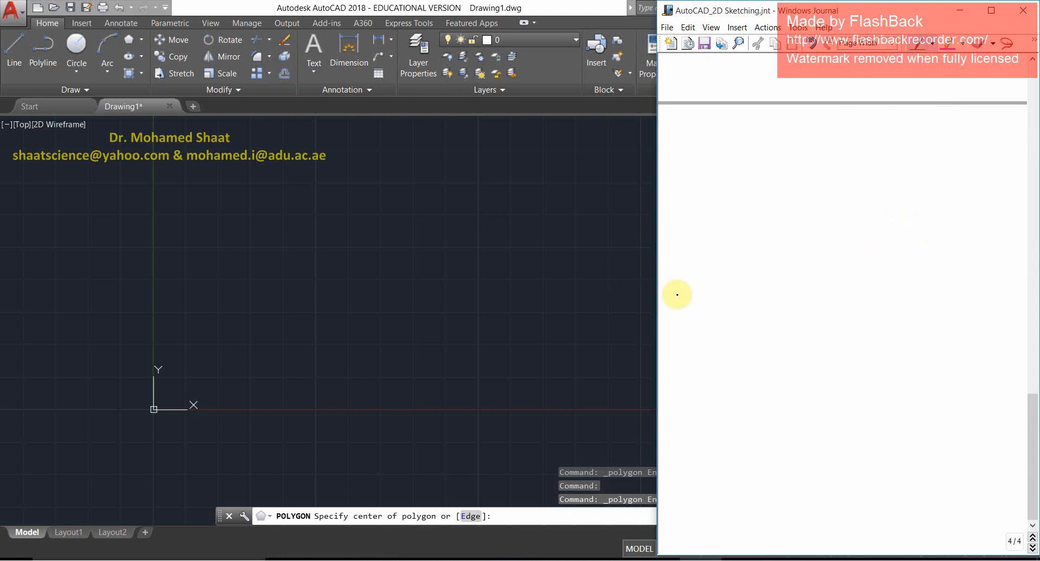
pyautogui.moveTo(819, 287); pyautogui.dragTo(827, 293)
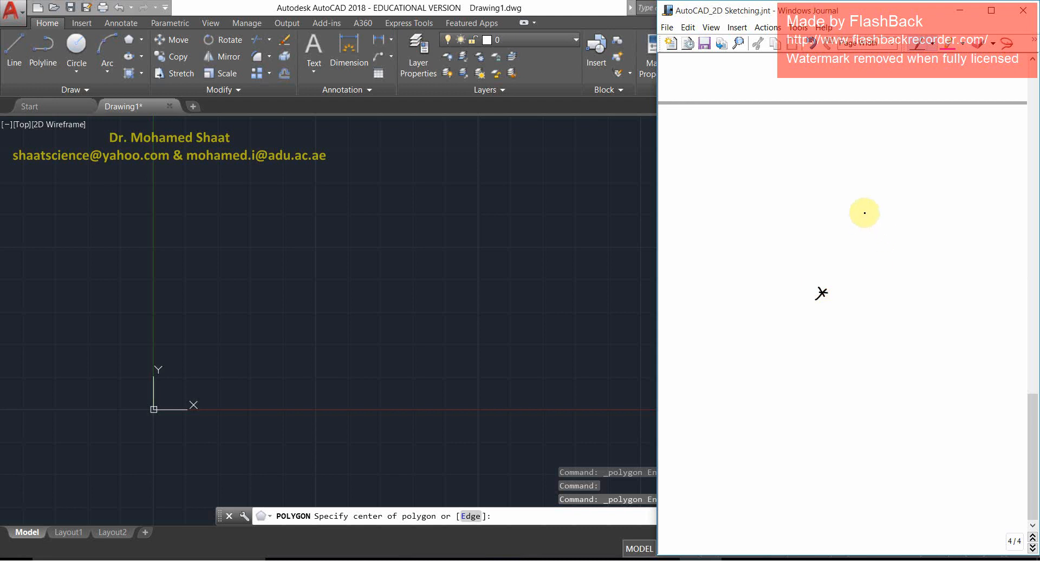
pyautogui.moveTo(866, 207)
pyautogui.mouseDown()
pyautogui.moveTo(725, 290)
pyautogui.moveTo(920, 308)
pyautogui.moveTo(874, 213)
pyautogui.mouseUp()
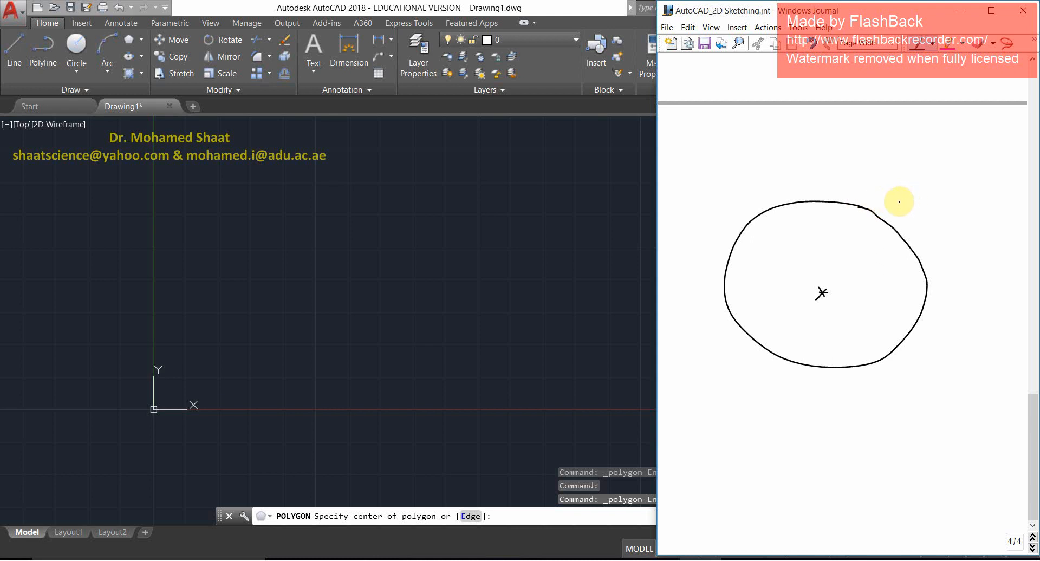
# Sketch six black straight lines tangent to the outside of the circle to illustrate a circumscribed hexagon.
pyautogui.moveTo(878, 201)
pyautogui.mouseDown()
pyautogui.moveTo(905, 201)
pyautogui.moveTo(698, 209)
pyautogui.mouseUp()
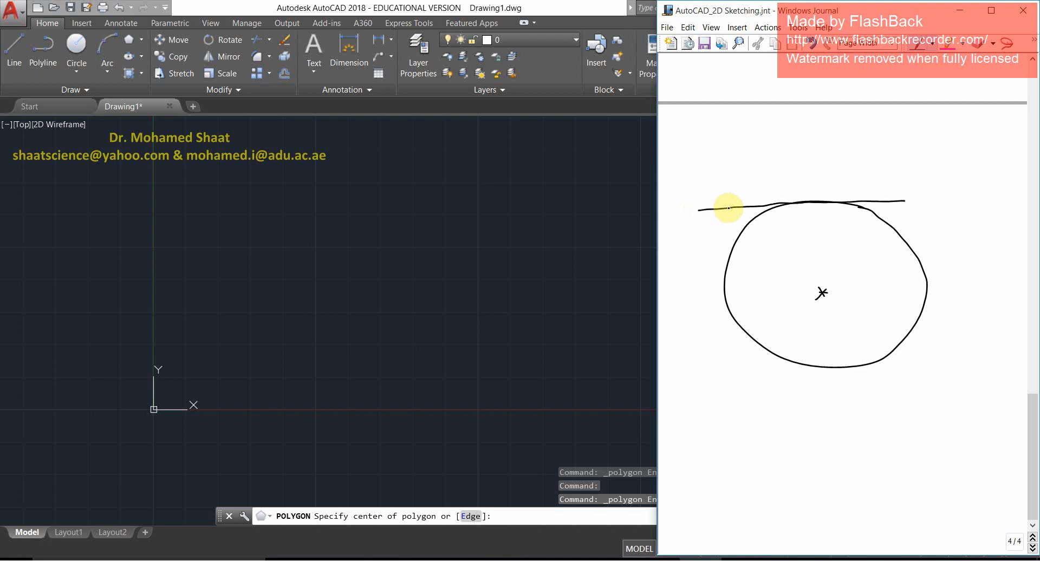
pyautogui.moveTo(891, 183); pyautogui.dragTo(943, 316)
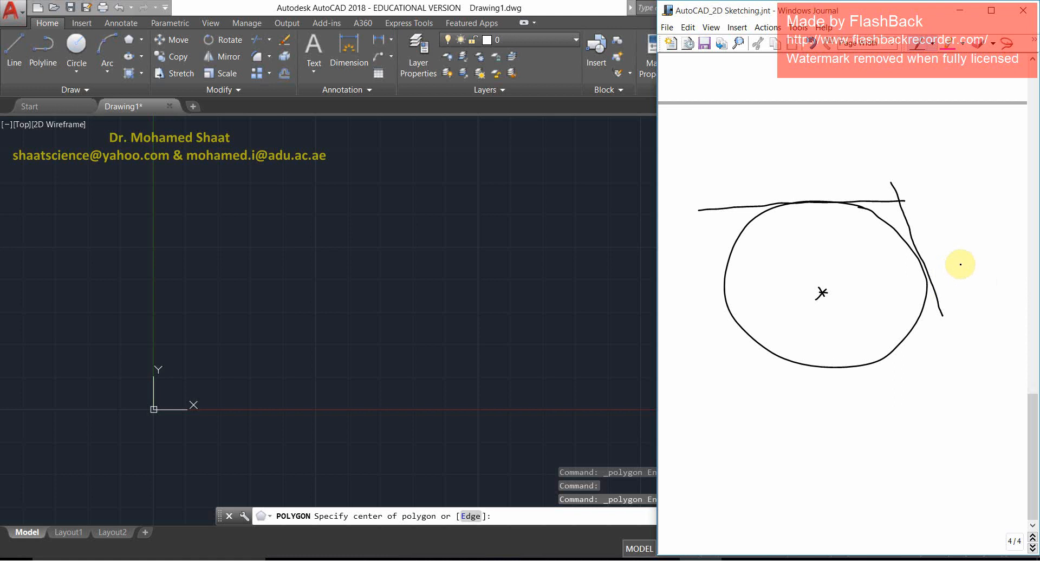
pyautogui.moveTo(916, 308)
pyautogui.mouseDown()
pyautogui.moveTo(963, 262)
pyautogui.moveTo(841, 395)
pyautogui.mouseUp()
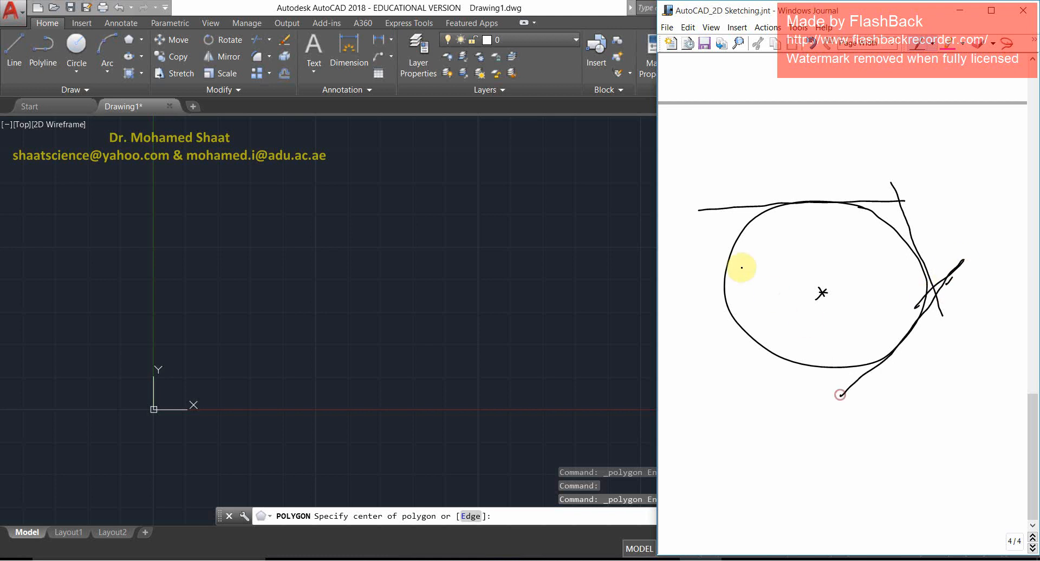
pyautogui.click(698, 202)
pyautogui.moveTo(748, 202)
pyautogui.mouseDown()
pyautogui.moveTo(758, 186)
pyautogui.moveTo(705, 318)
pyautogui.moveTo(700, 290)
pyautogui.moveTo(806, 388)
pyautogui.mouseUp()
pyautogui.click(731, 362)
pyautogui.moveTo(731, 362); pyautogui.dragTo(936, 361)
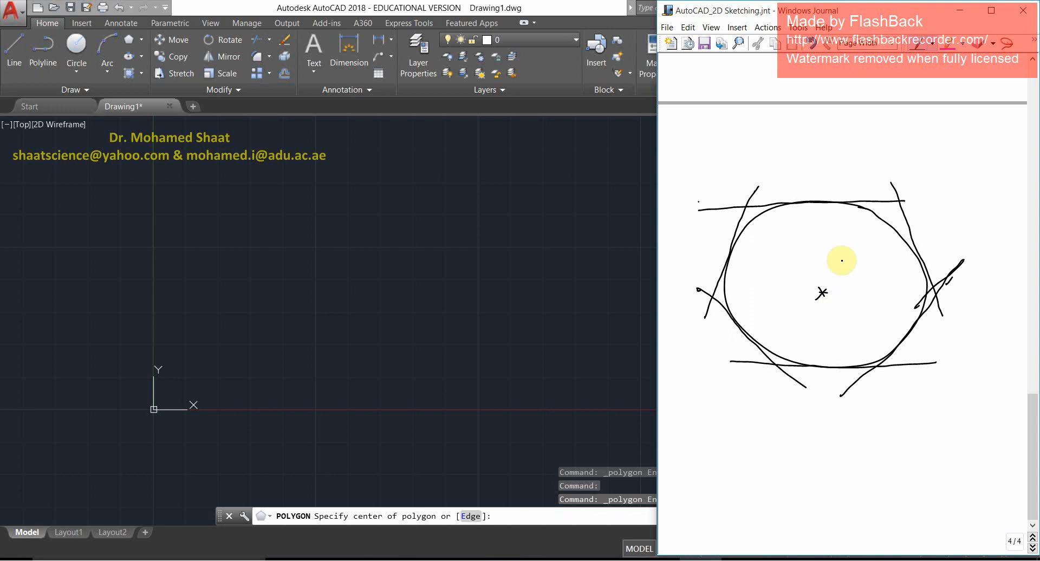
# Choose the red Medium Point pen and sketch a hexagon inside the circle with its corners on the circle.
pyautogui.click(932, 45)
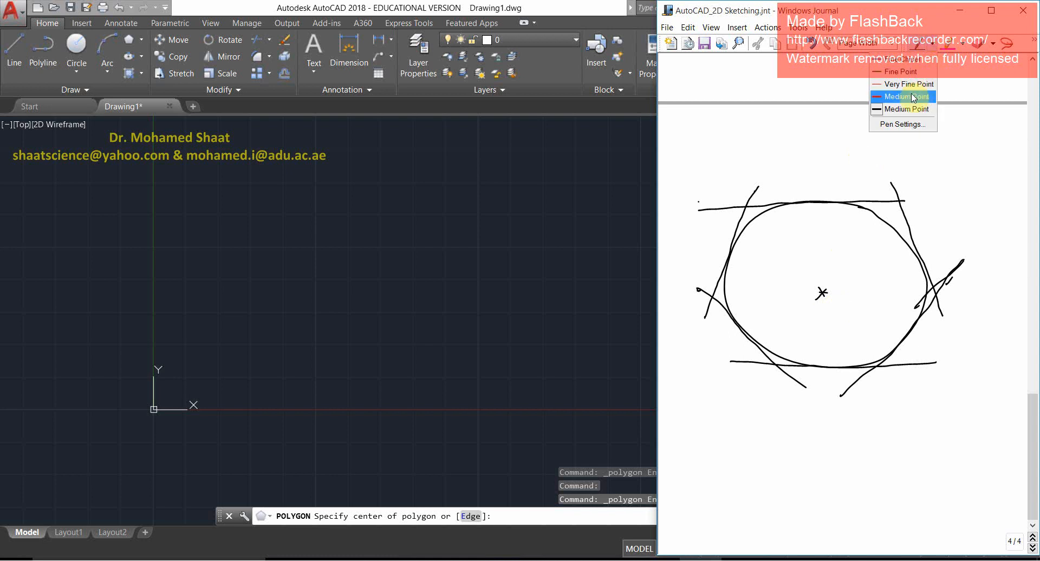
pyautogui.click(911, 93)
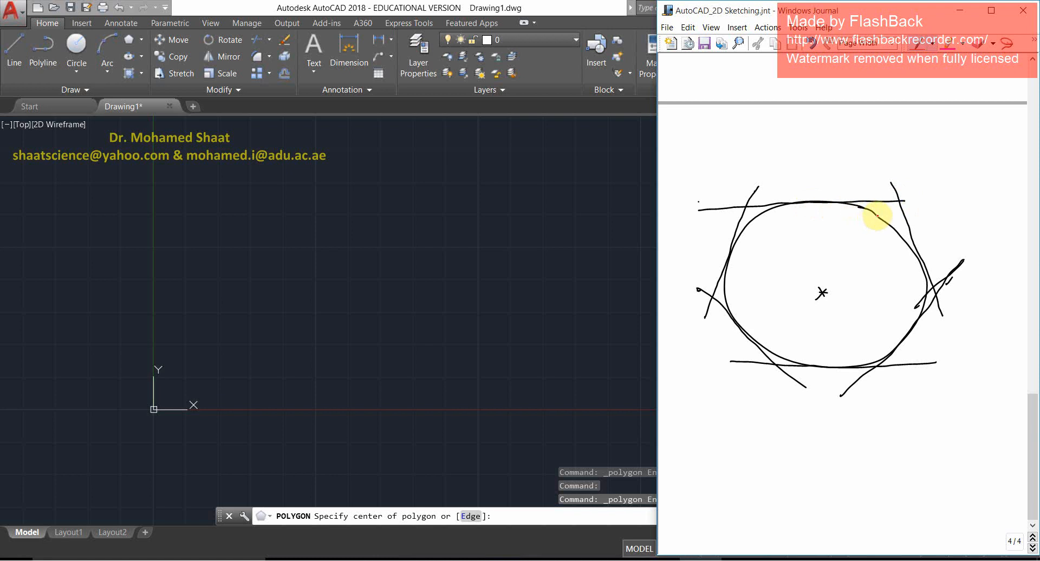
pyautogui.moveTo(871, 213)
pyautogui.mouseDown()
pyautogui.moveTo(771, 215)
pyautogui.moveTo(753, 226)
pyautogui.moveTo(727, 285)
pyautogui.moveTo(785, 358)
pyautogui.moveTo(888, 351)
pyautogui.moveTo(931, 271)
pyautogui.moveTo(921, 275)
pyautogui.moveTo(895, 250)
pyautogui.moveTo(872, 211)
pyautogui.mouseUp()
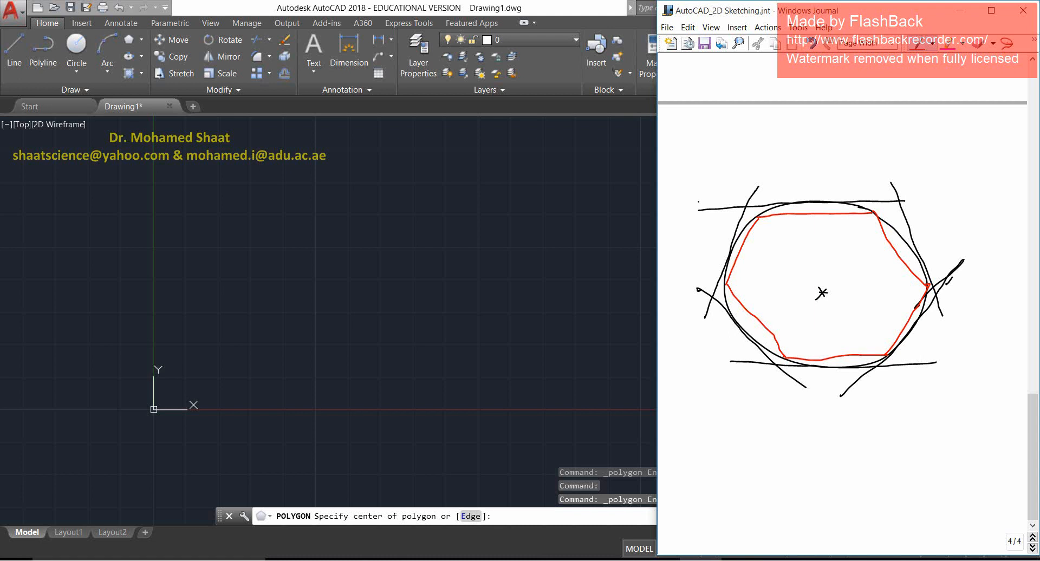
# Switch back to AutoCAD, cancel the open Polygon command and fit the window to half the screen beside the Journal sketch.
pyautogui.click(379, 238)
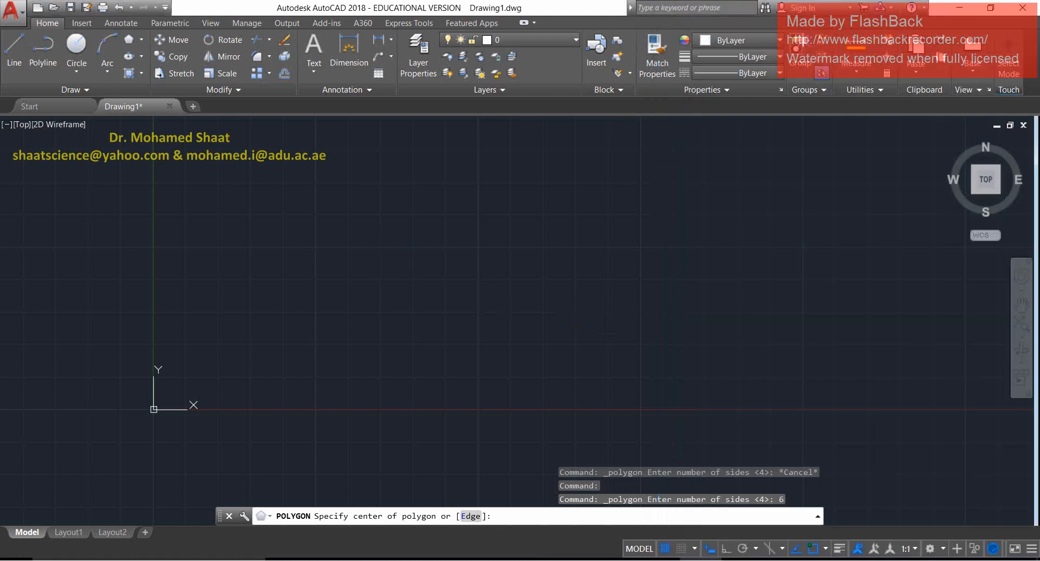
pyautogui.press('Escape')
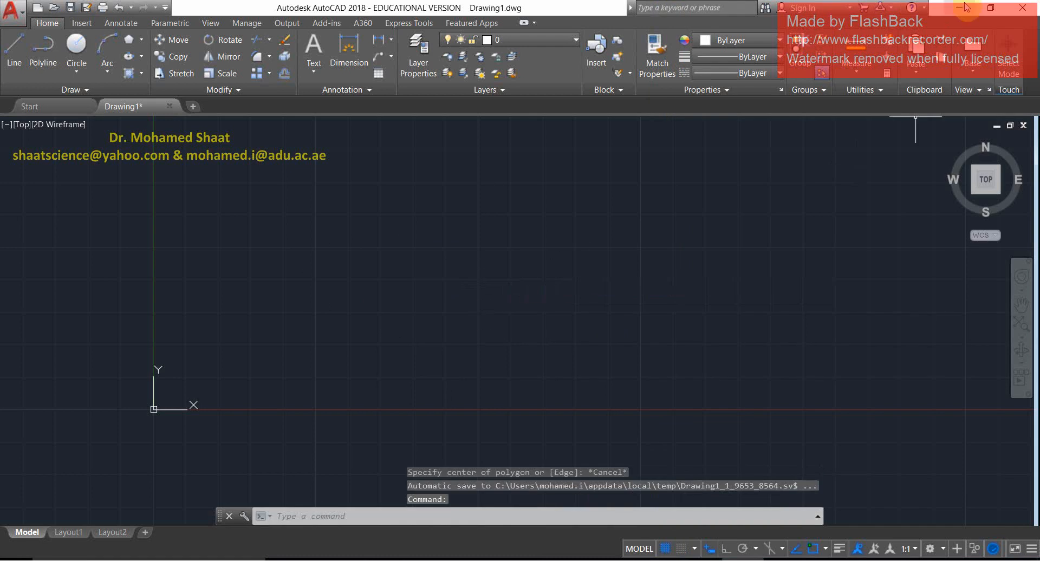
pyautogui.press('super+Left')
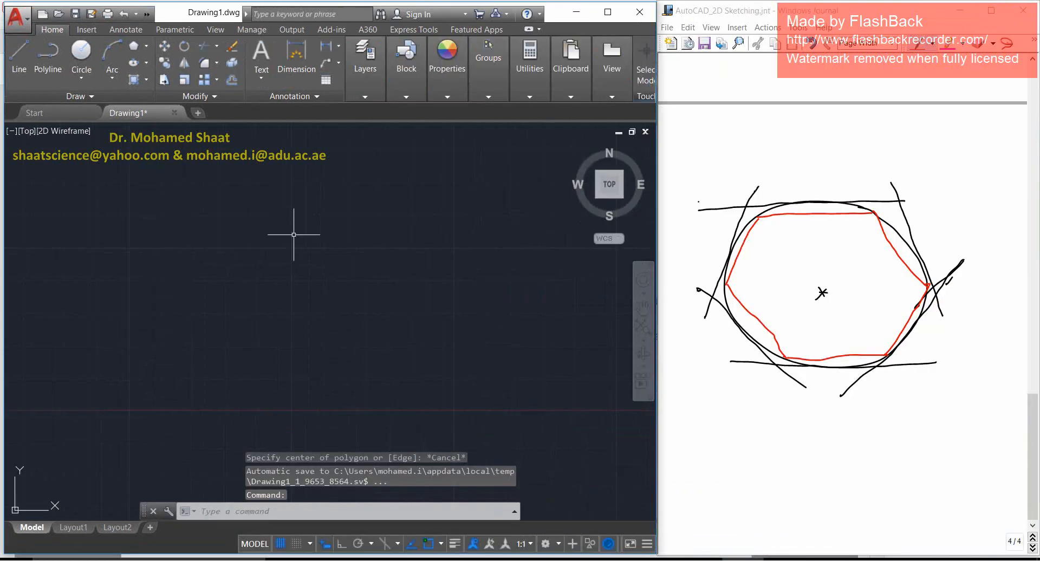
# Draw a 6-sided polygon right of the origin, inscribed in a circle of radius 50, with Ortho turned on.
pyautogui.click(127, 47)
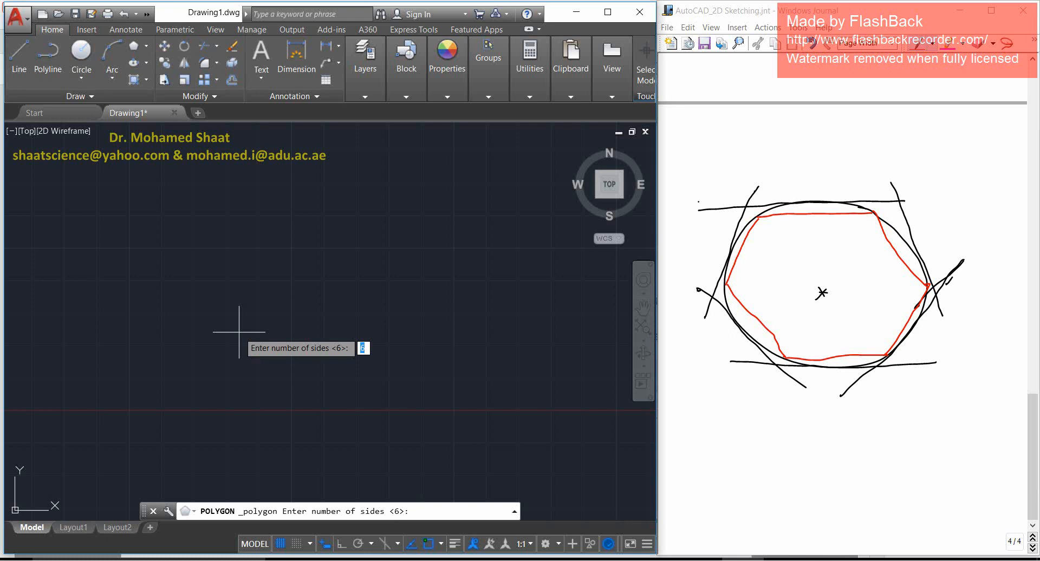
pyautogui.press('Return')
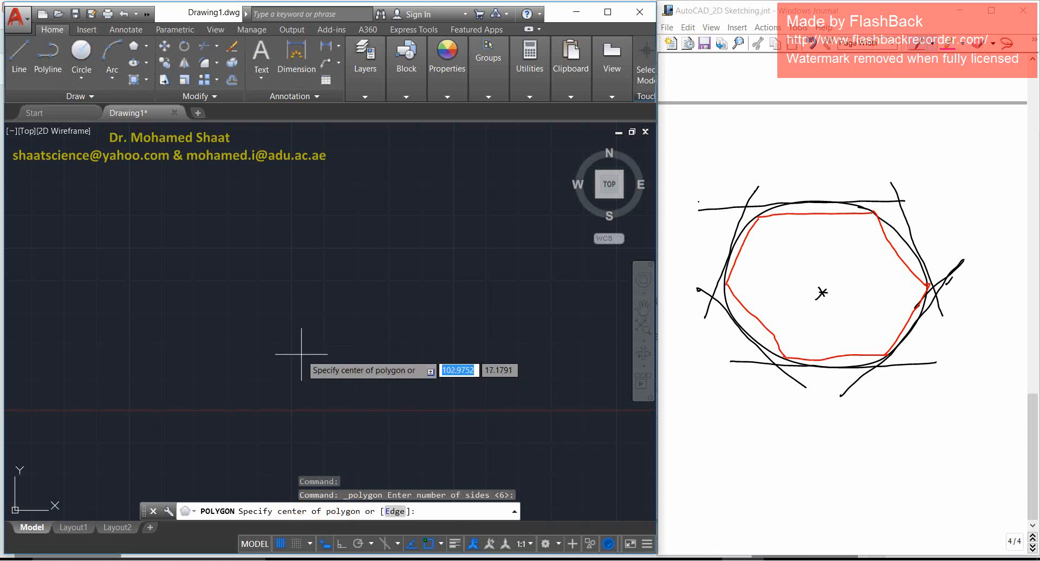
pyautogui.click(258, 349)
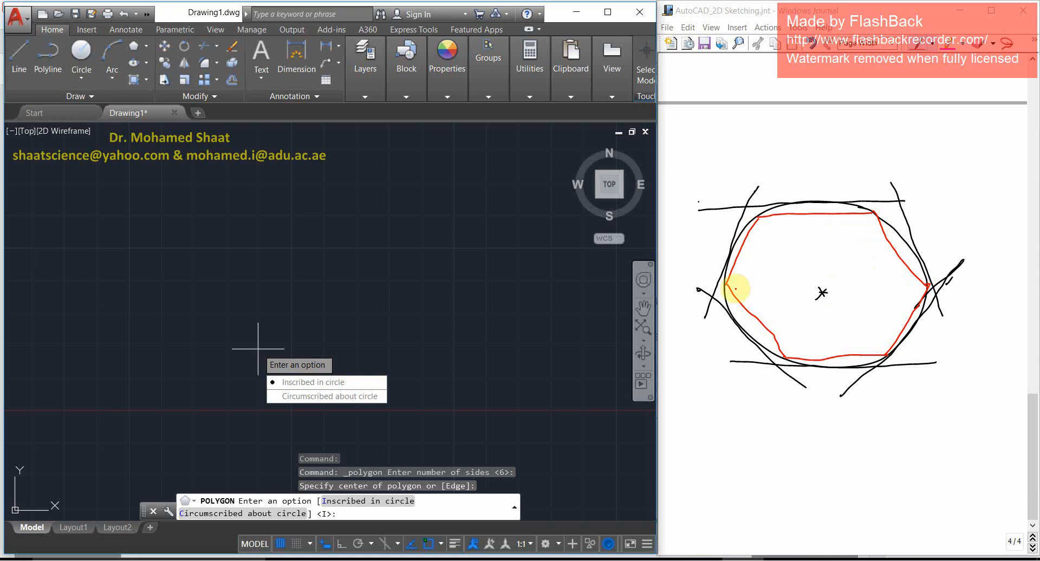
pyautogui.click(340, 382)
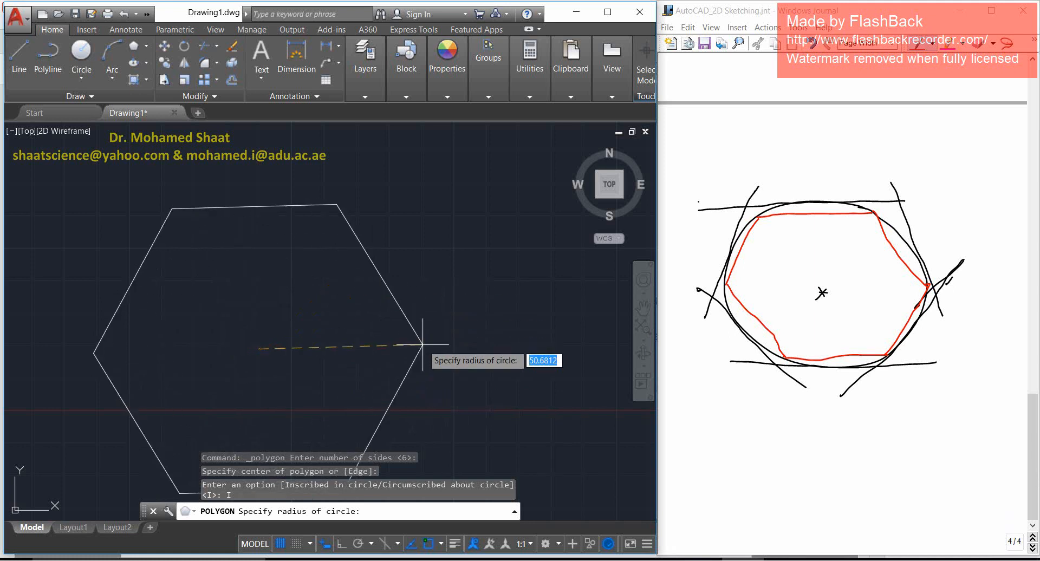
pyautogui.press('F8')
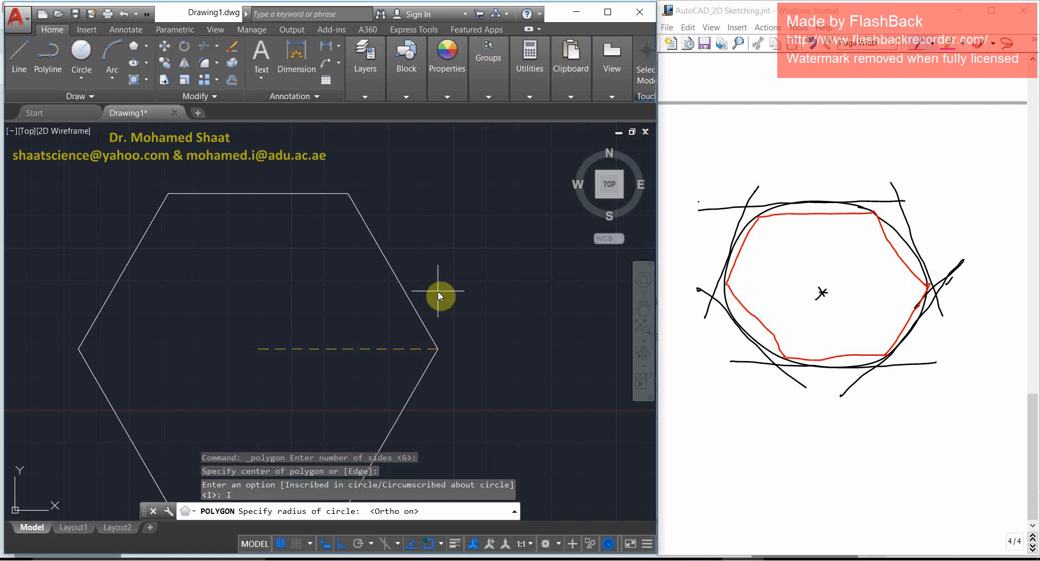
pyautogui.write('50')
pyautogui.press('Return')
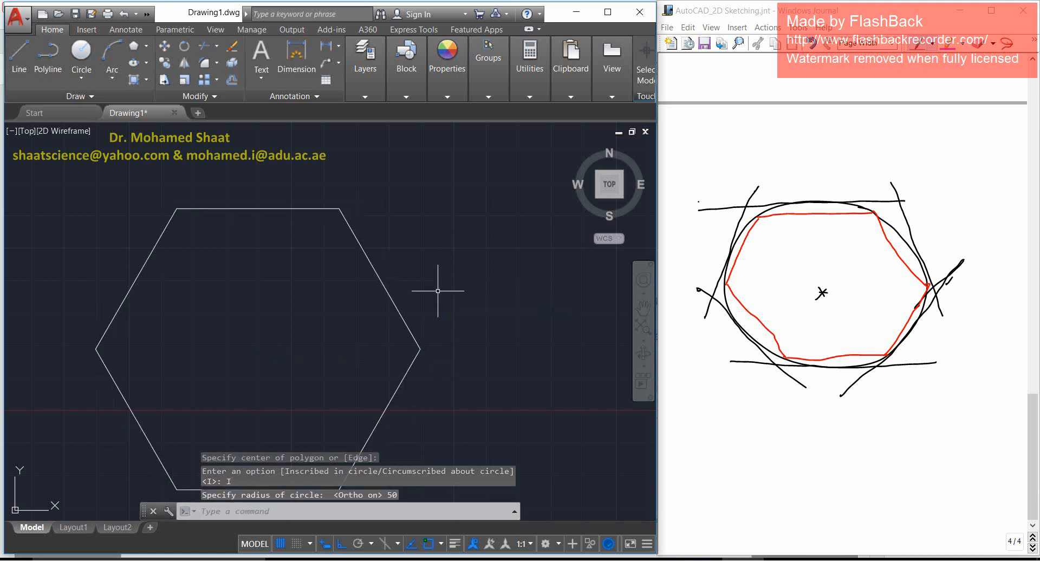
# Select the hexagon with a crossing window over its upper-right edge to inspect its grips, and deselect it.
pyautogui.scroll(-2, 377, 365)
pyautogui.click(448, 274)
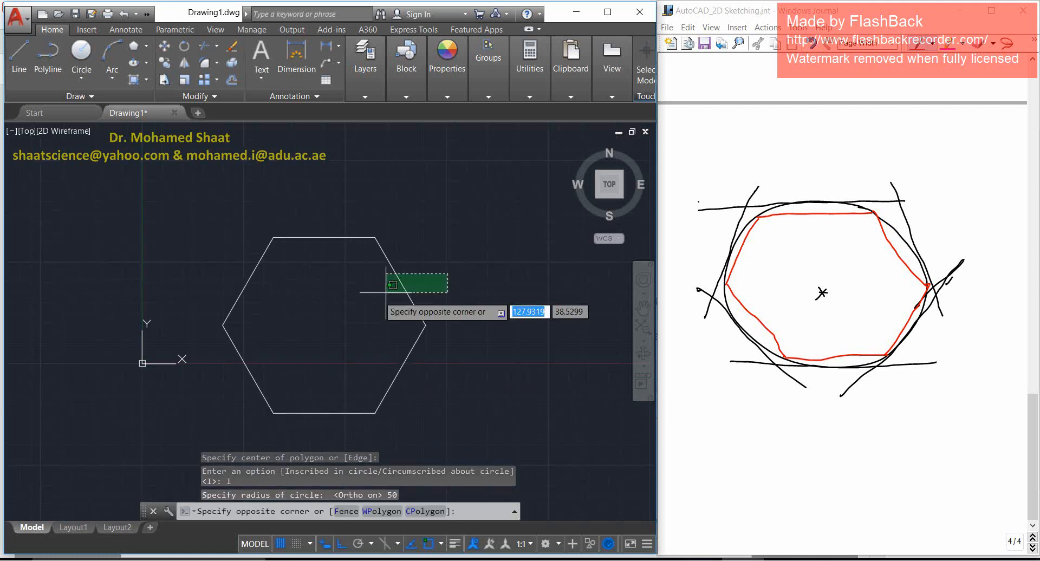
pyautogui.click(386, 293)
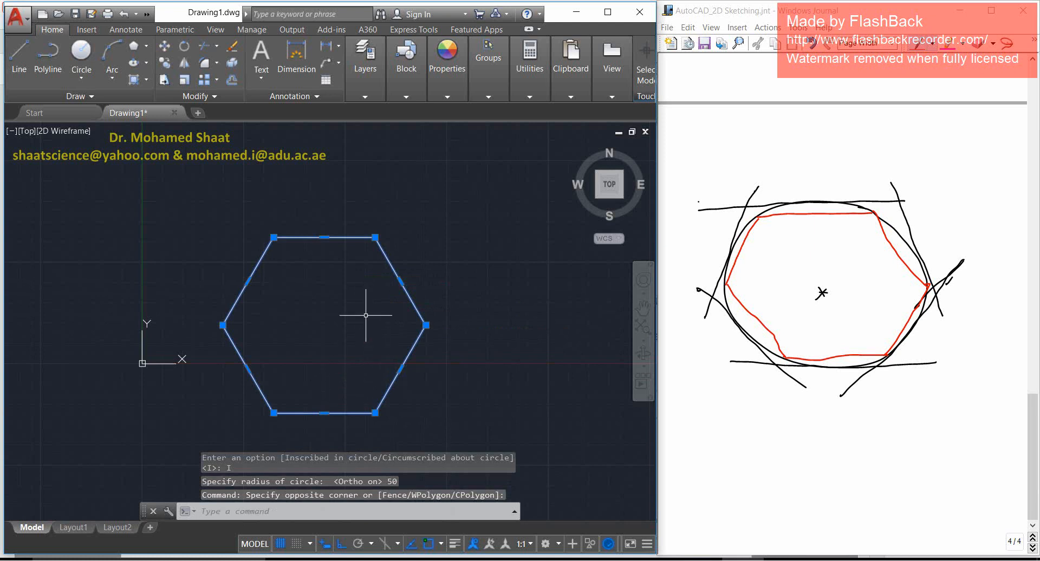
pyautogui.press('Escape')
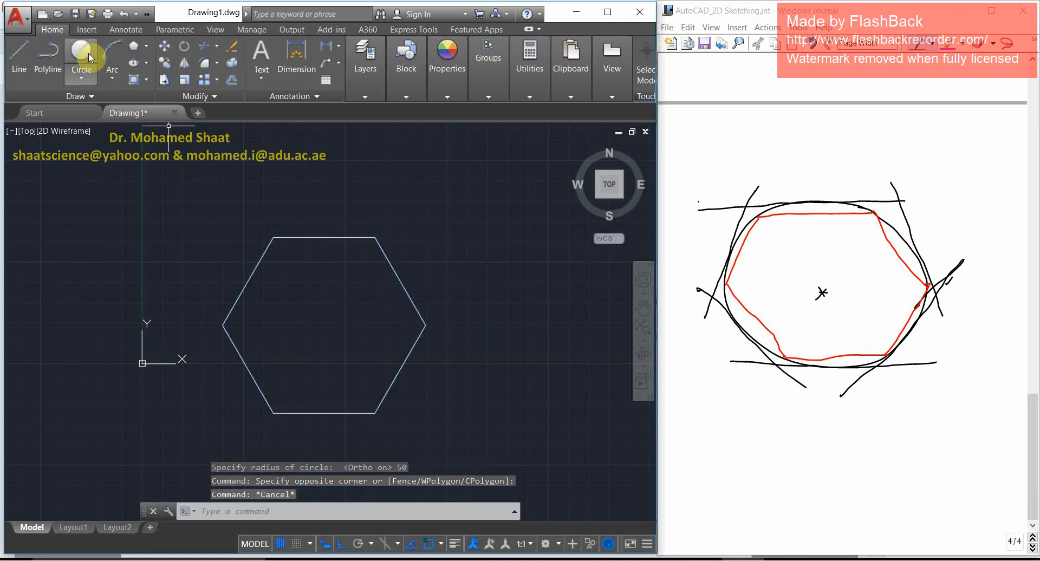
# Draw a circle centred on the hexagon's centre and passing through its upper-right corner.
pyautogui.click(82, 53)
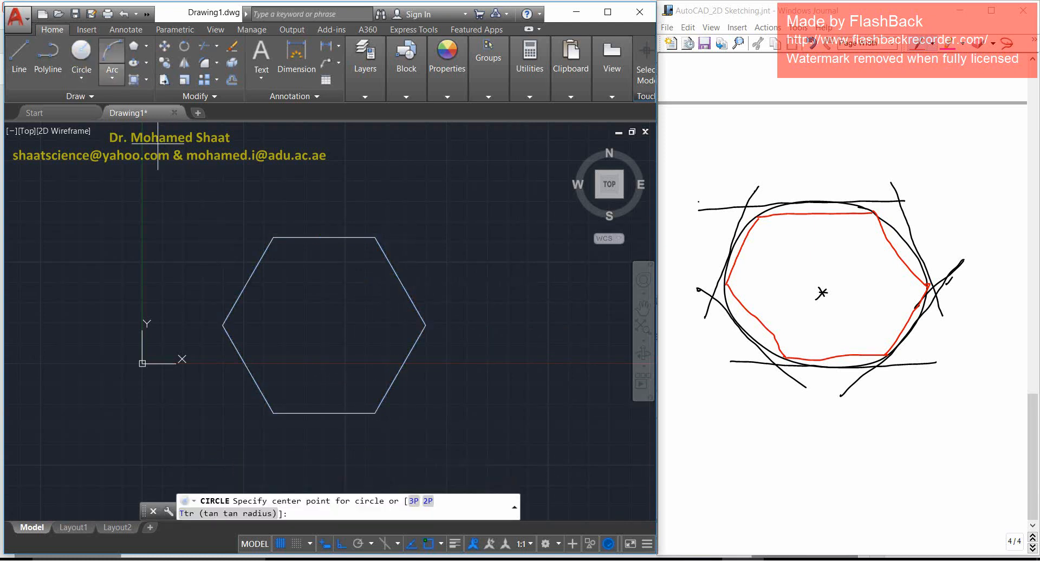
pyautogui.click(324, 326)
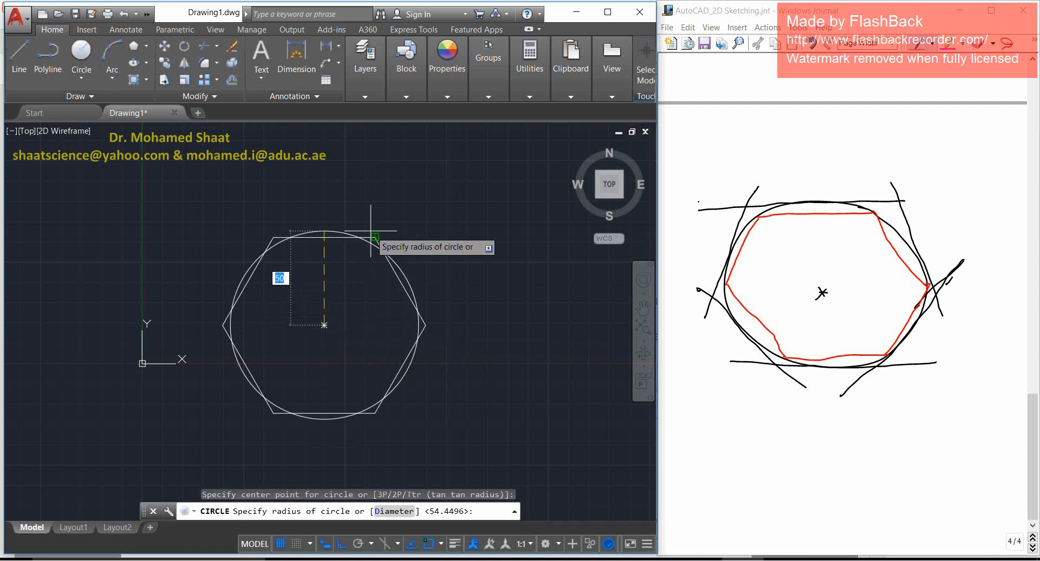
pyautogui.click(375, 238)
pyautogui.press('Escape')
pyautogui.scroll(2, 340, 365)
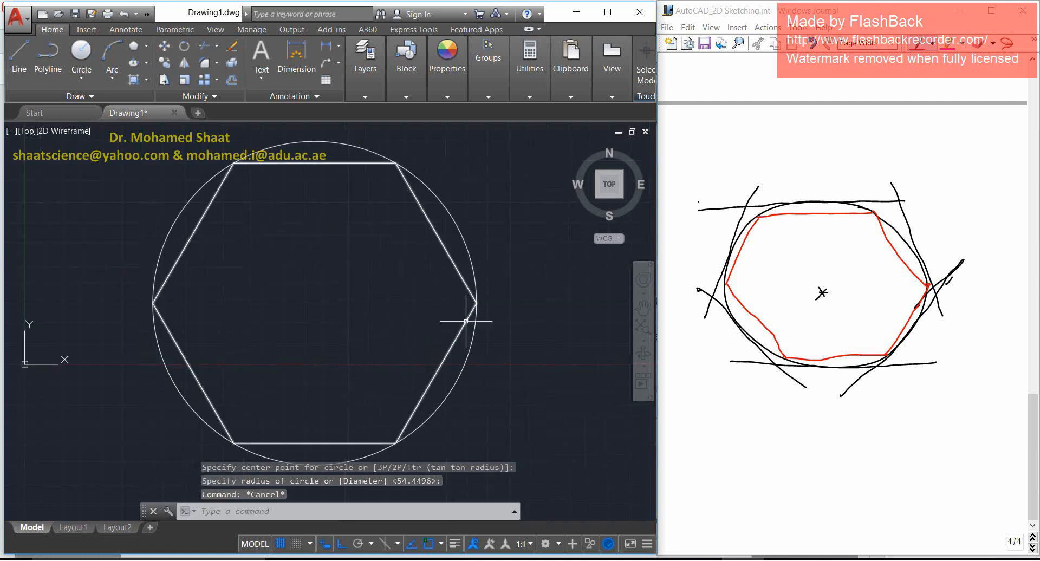
# Select the circle with a crossing window, add the hexagon to the selection to compare their grips, and deselect both.
pyautogui.click(479, 205)
pyautogui.click(462, 232)
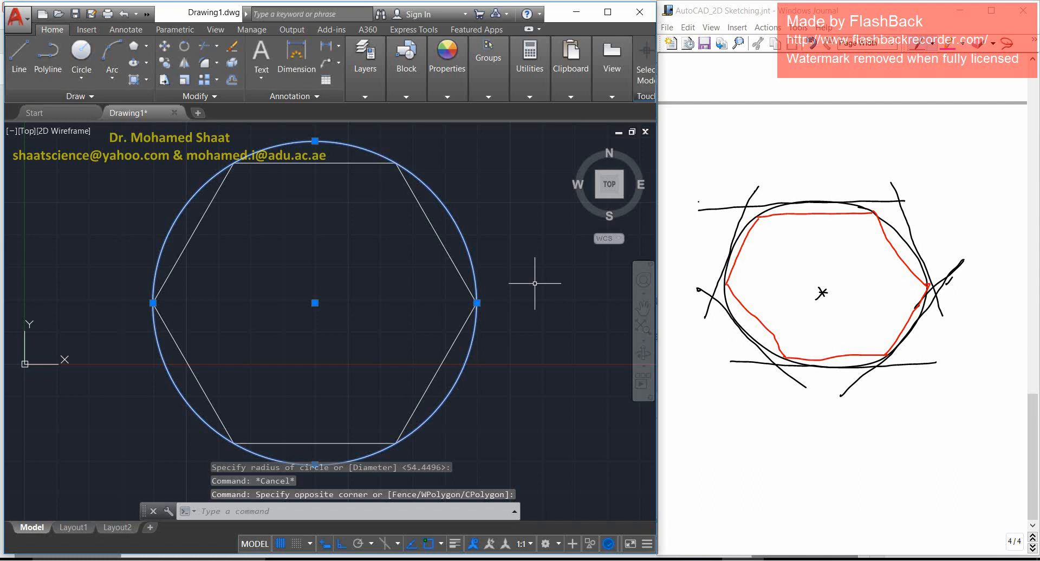
pyautogui.click(440, 239)
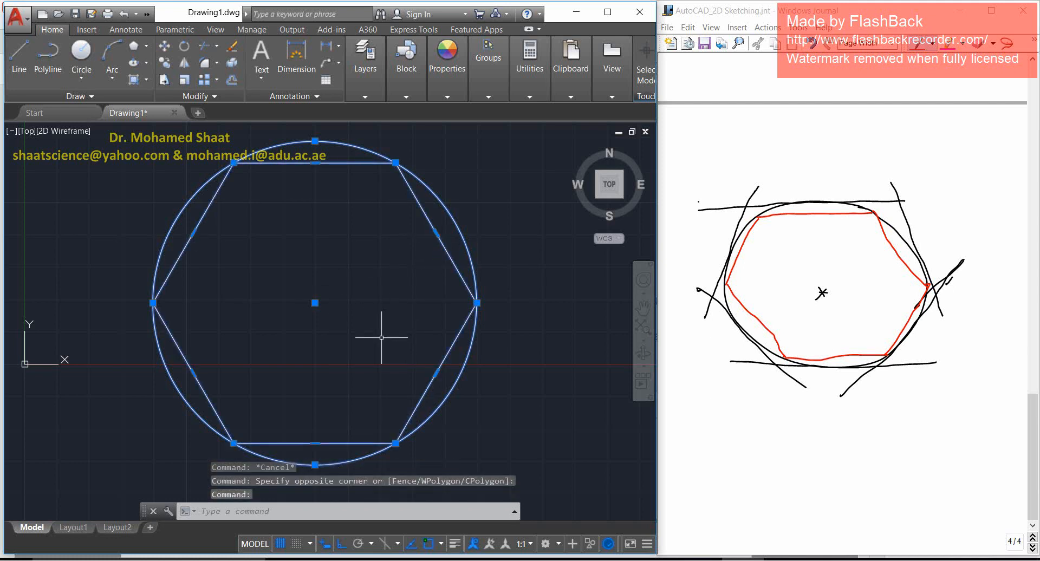
pyautogui.press('Escape')
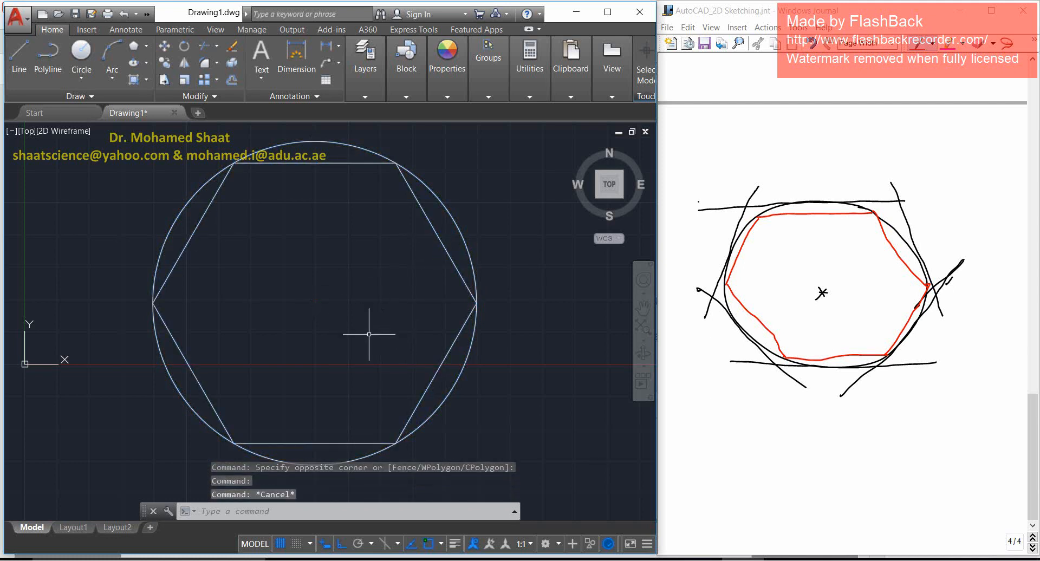
# Draw a 6-sided polygon centred on the existing hexagon's centre, circumscribed about a circle of radius 50.
pyautogui.click(135, 48)
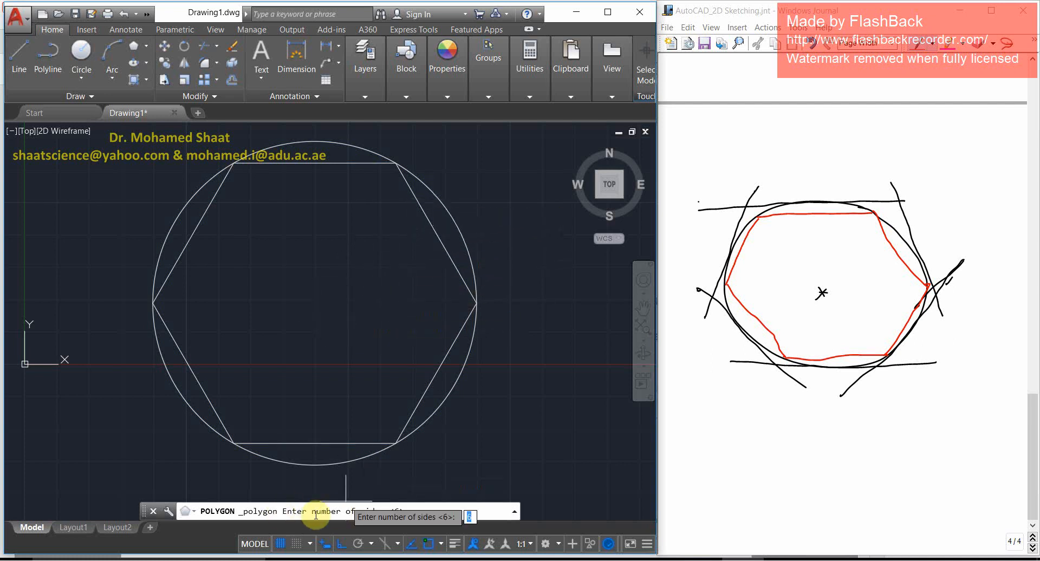
pyautogui.press('Return')
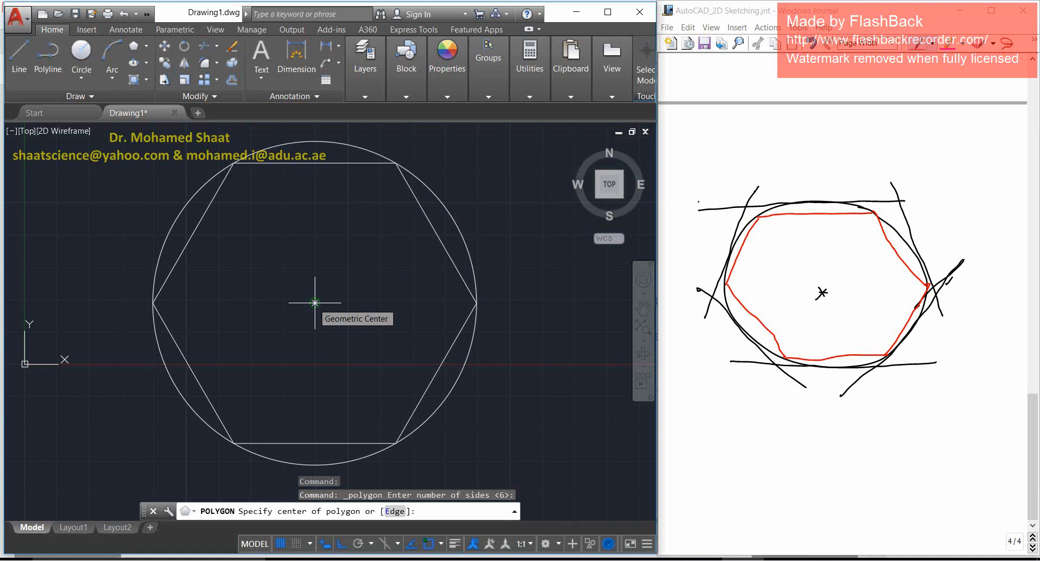
pyautogui.click(314, 293)
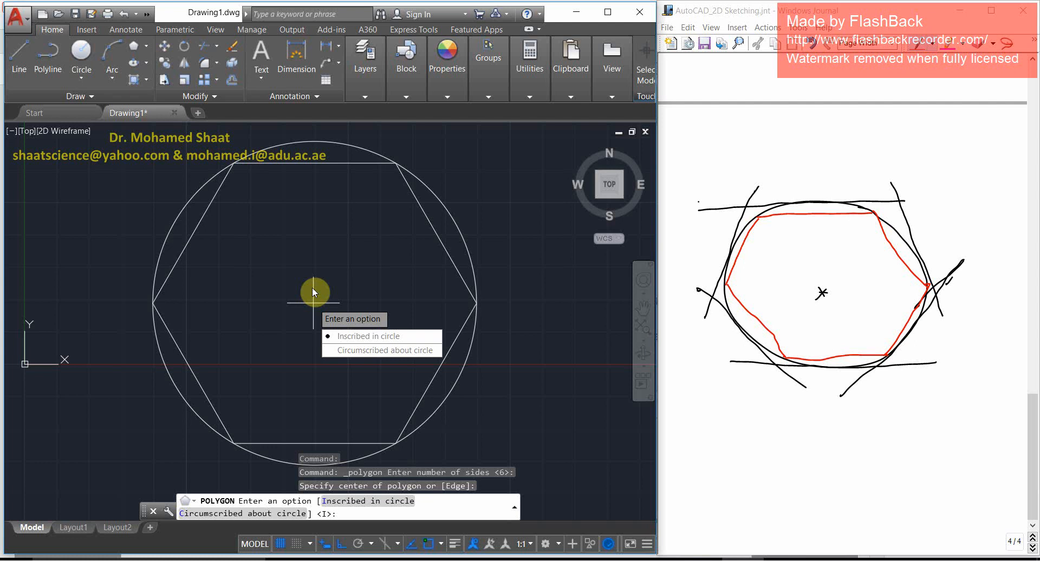
pyautogui.click(380, 351)
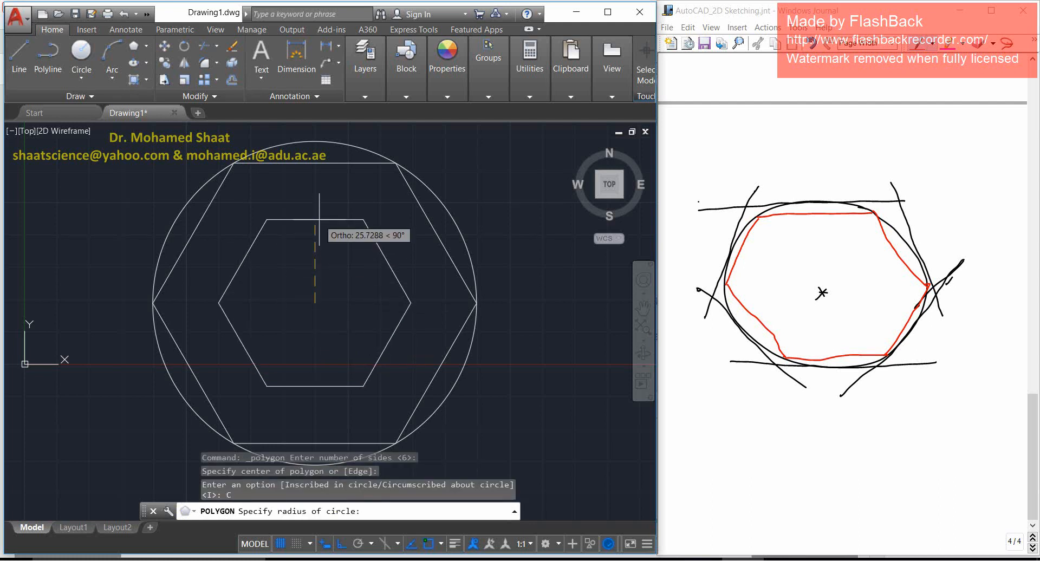
pyautogui.write('50')
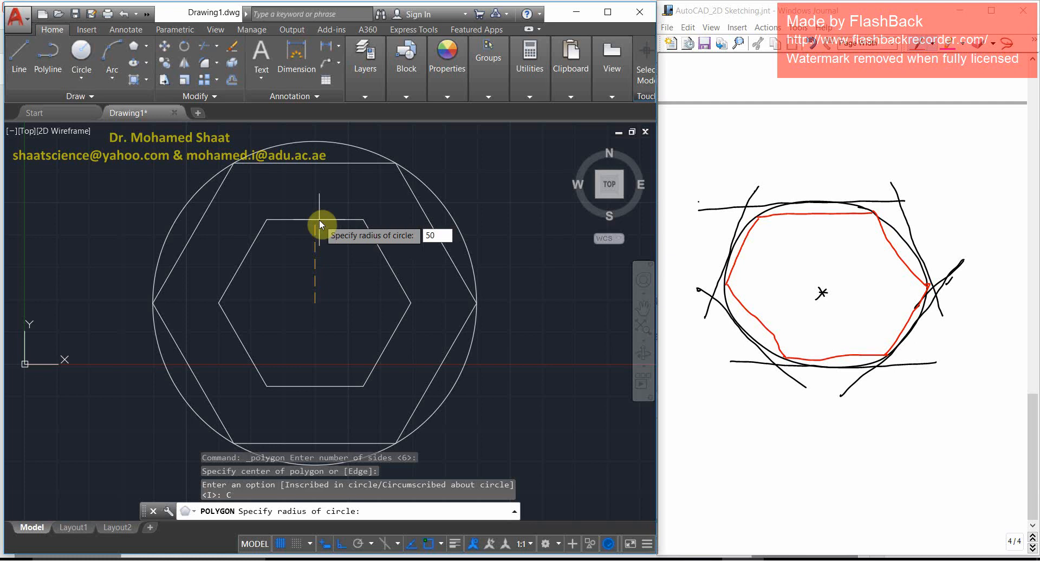
pyautogui.press('Return')
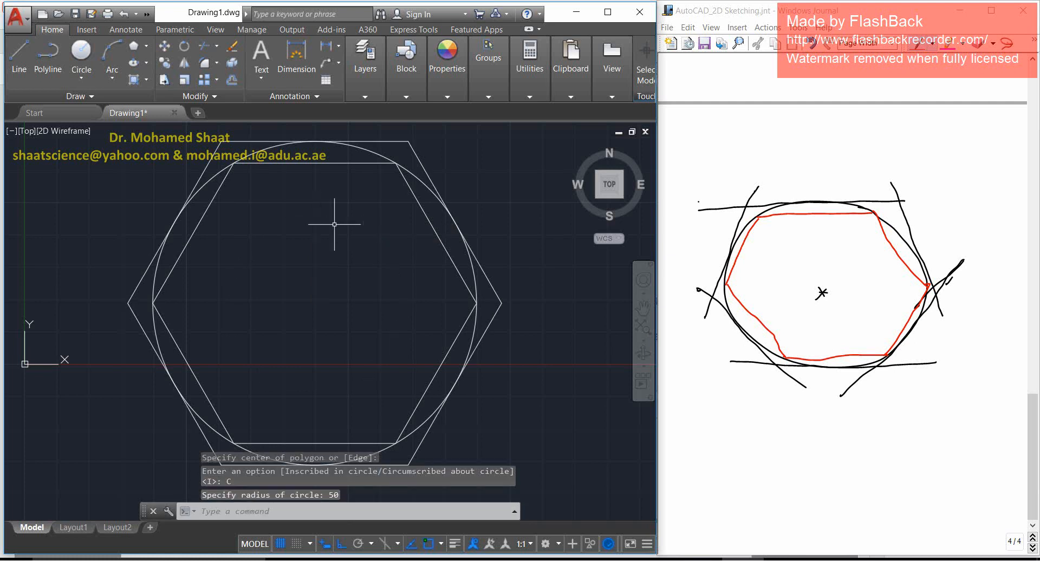
# Select the outer hexagon with a crossing window, add the inner hexagon to compare their grips, and deselect both.
pyautogui.click(512, 288)
pyautogui.click(500, 332)
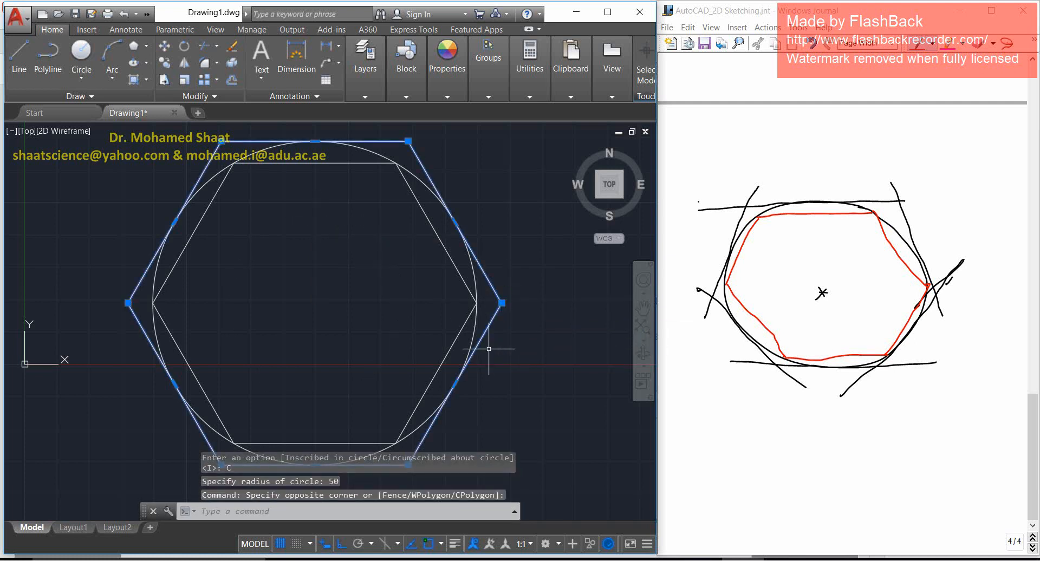
pyautogui.click(467, 284)
pyautogui.click(442, 299)
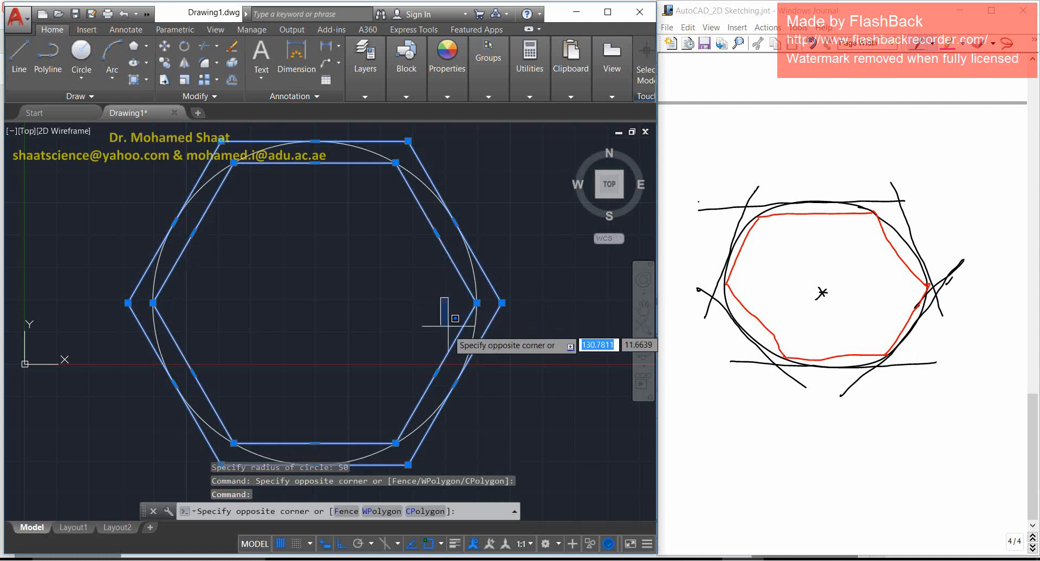
pyautogui.press('Escape')
pyautogui.press('Escape')
# Select the circle, the outer hexagon and the inner hexagon one at a time to inspect each one's grips, deselecting each.
pyautogui.click(465, 332)
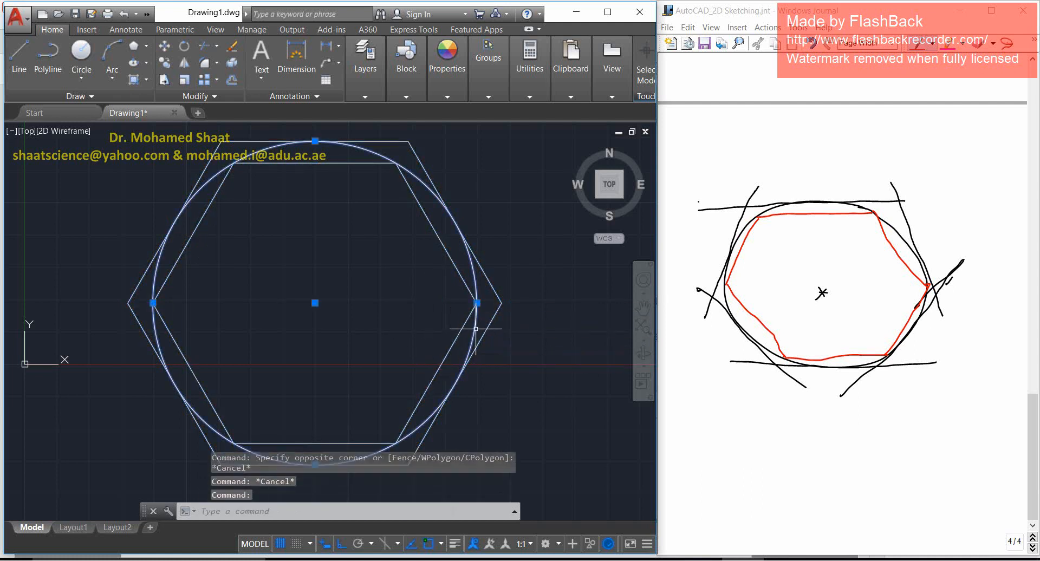
pyautogui.press('Escape')
pyautogui.click(521, 282)
pyautogui.click(495, 343)
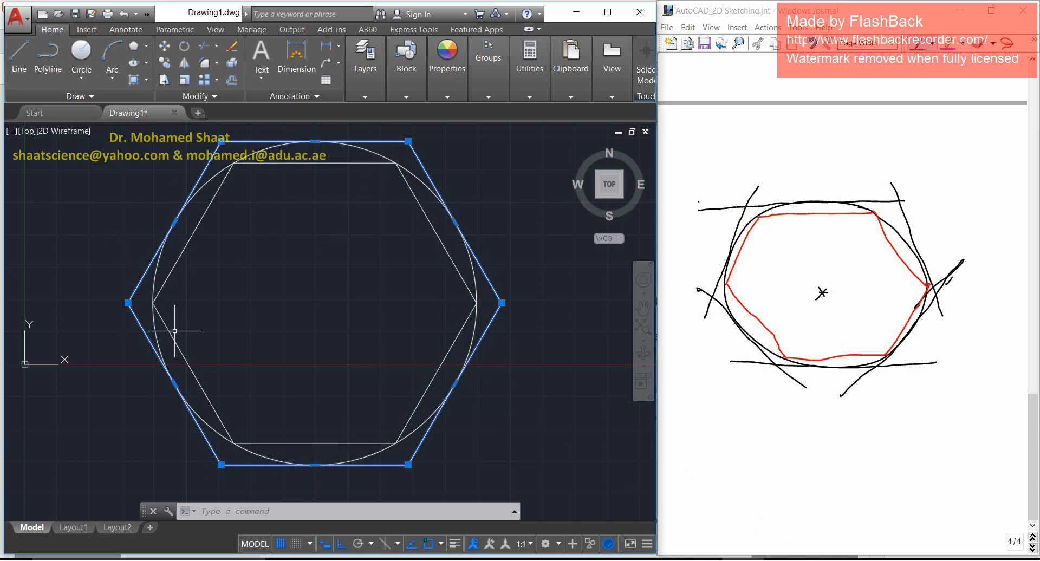
pyautogui.press('Escape')
pyautogui.click(301, 159)
pyautogui.click(271, 196)
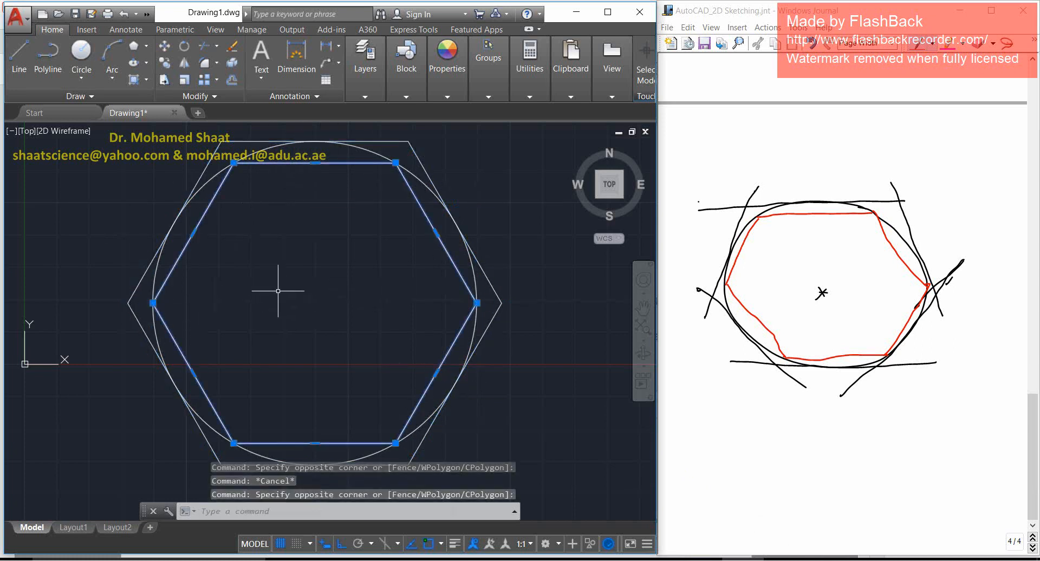
pyautogui.press('Escape')
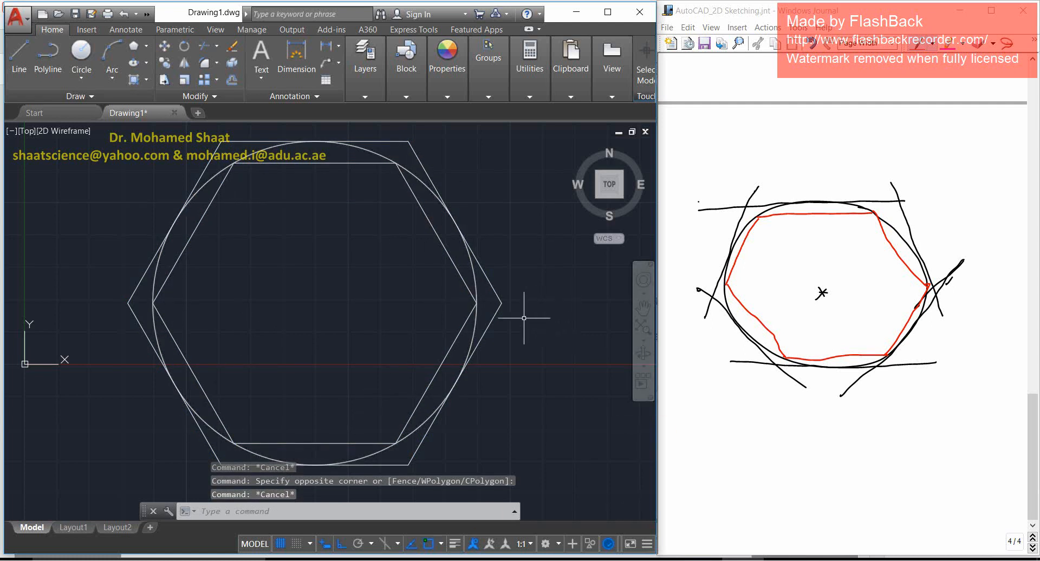
# Select both hexagons and the circle together with a crossing window to compare all their grips, and deselect them.
pyautogui.scroll(-2, 480, 303)
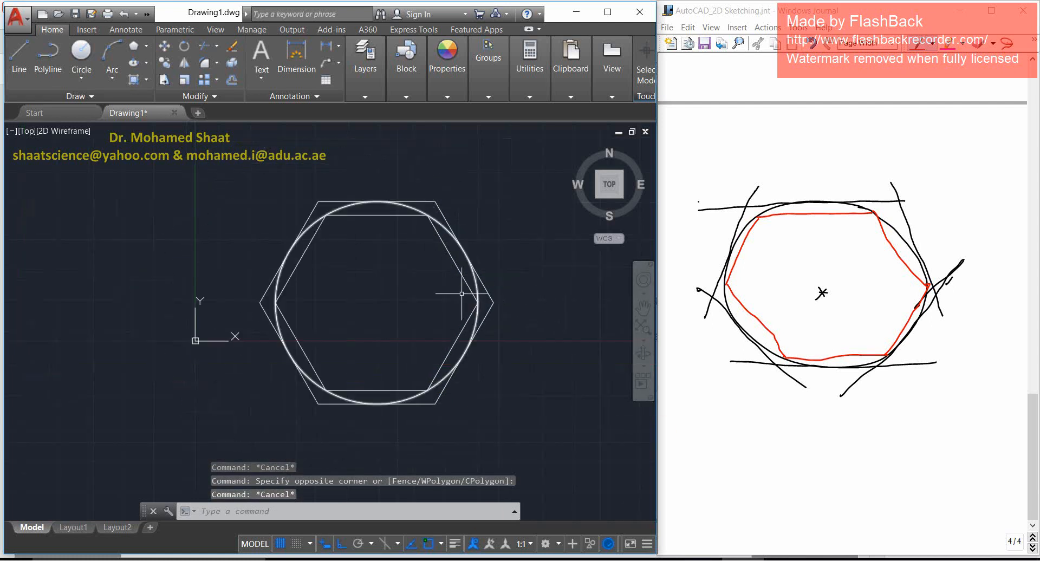
pyautogui.click(493, 198)
pyautogui.click(466, 244)
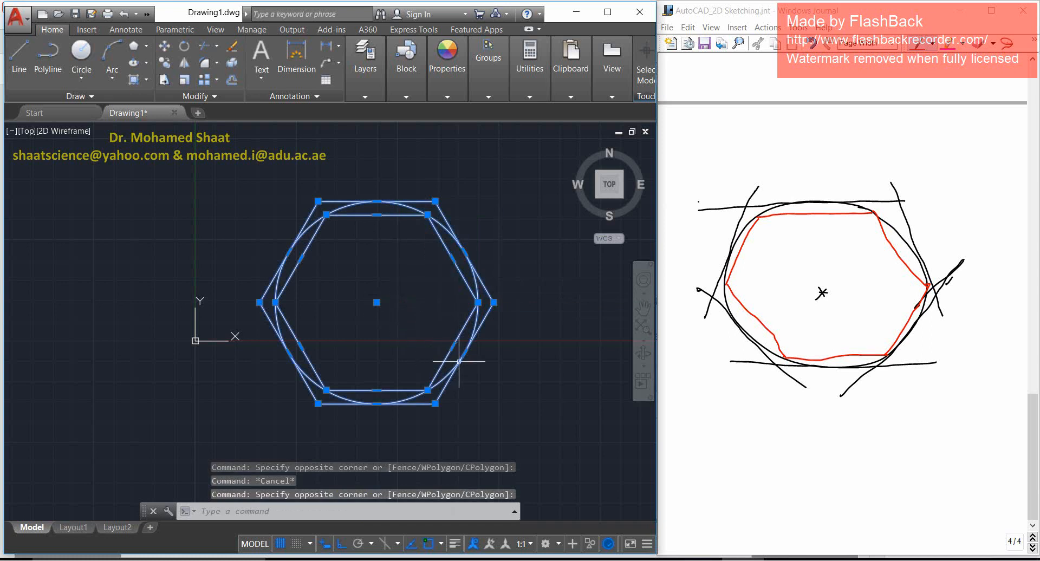
pyautogui.press('Escape')
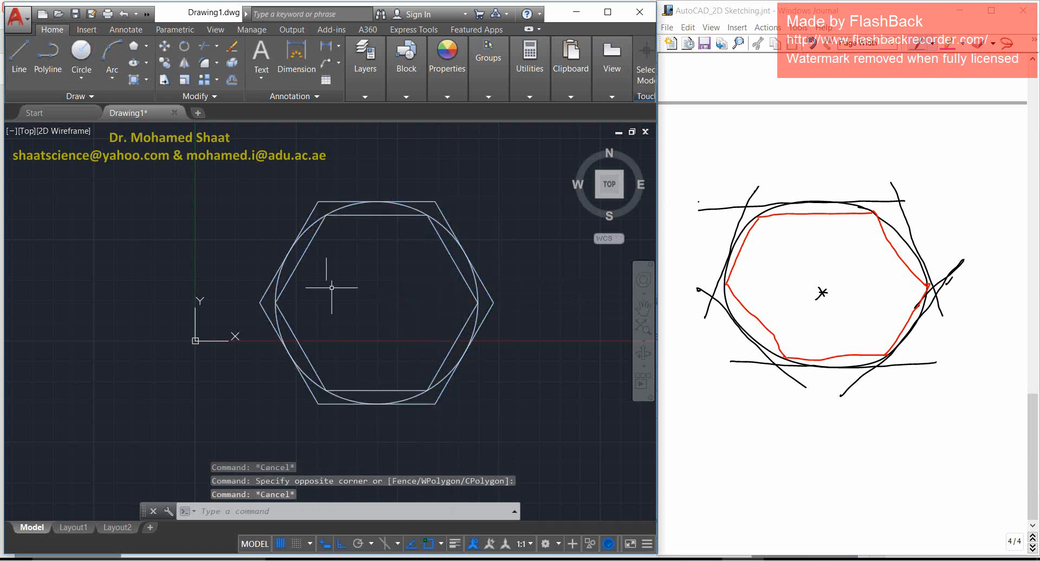
# Draw a 10-sided polygon centred on the circle's centre, inscribed in a circle of radius 50.
pyautogui.click(146, 46)
pyautogui.click(125, 96)
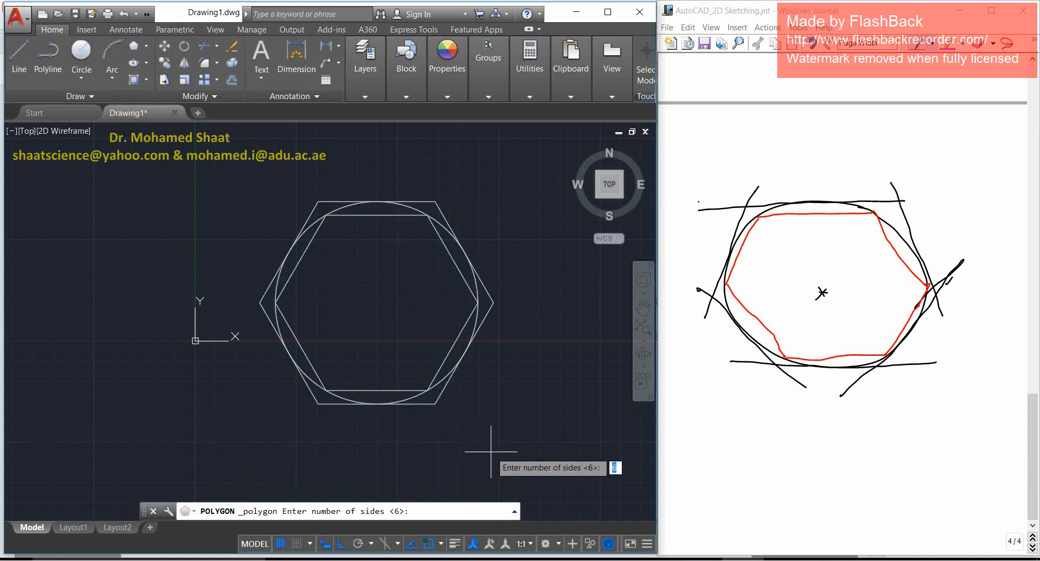
pyautogui.write('10')
pyautogui.press('Return')
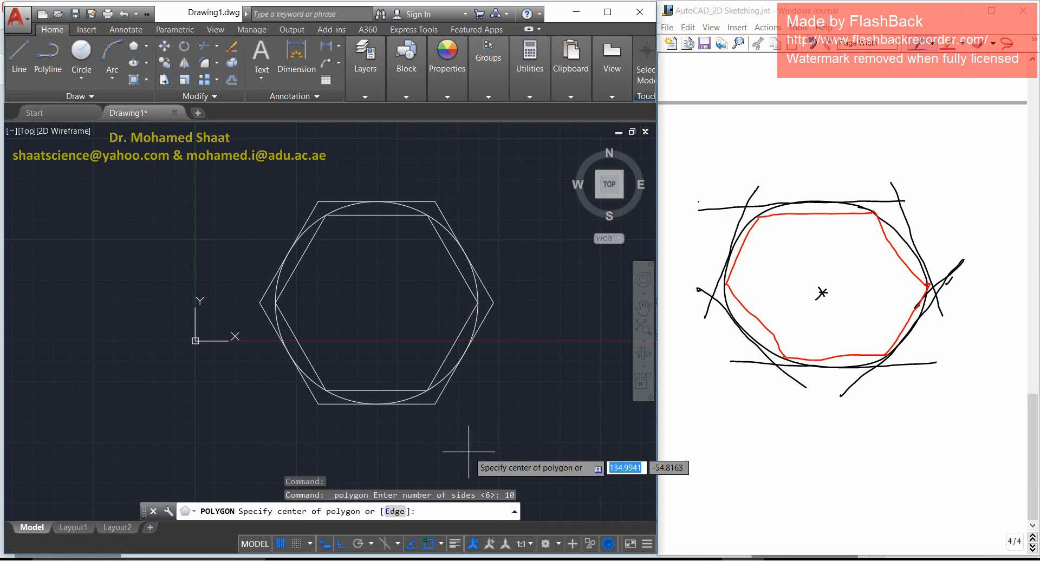
pyautogui.click(379, 300)
pyautogui.click(426, 334)
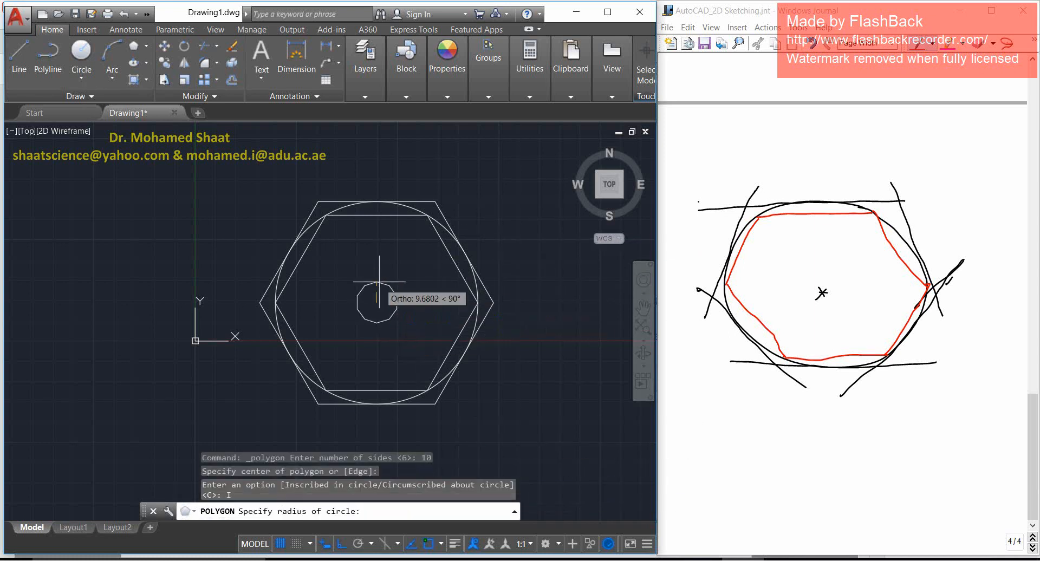
pyautogui.write('50')
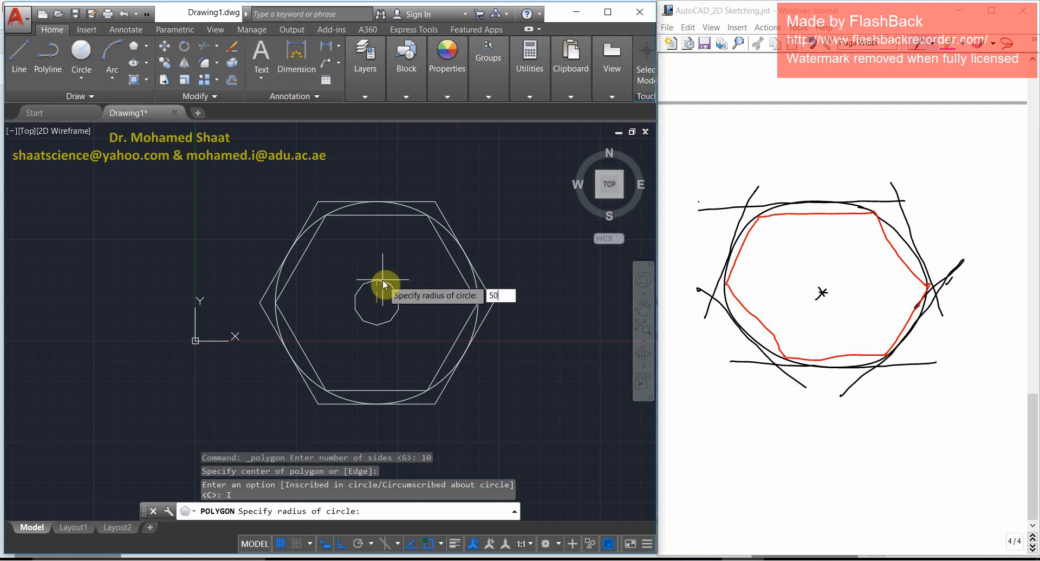
pyautogui.press('Return')
# Select the decagon to inspect its grips, add both hexagons and the circle with a crossing window, and erase everything.
pyautogui.click(381, 205)
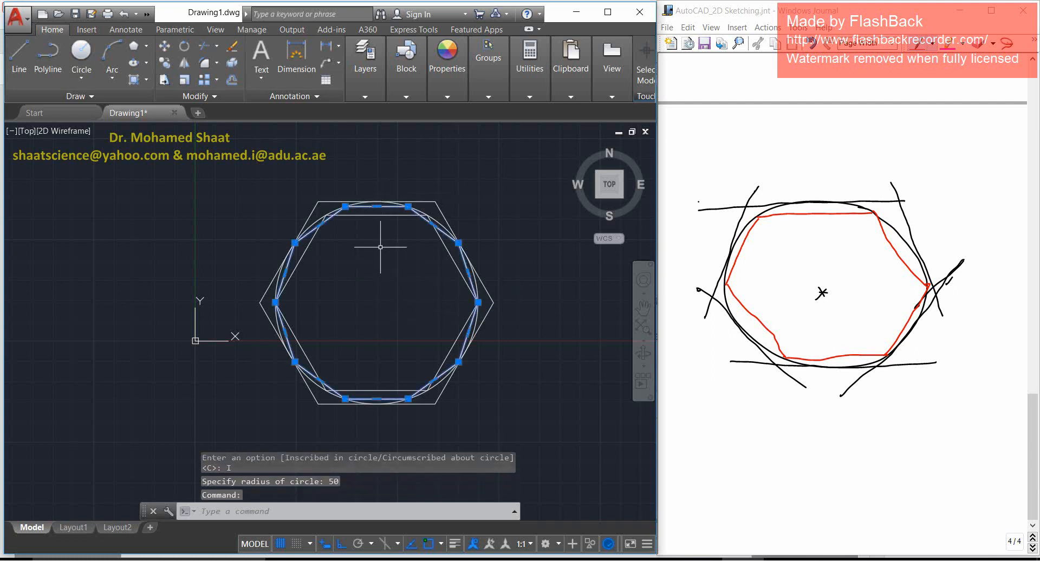
pyautogui.scroll(2, 415, 228)
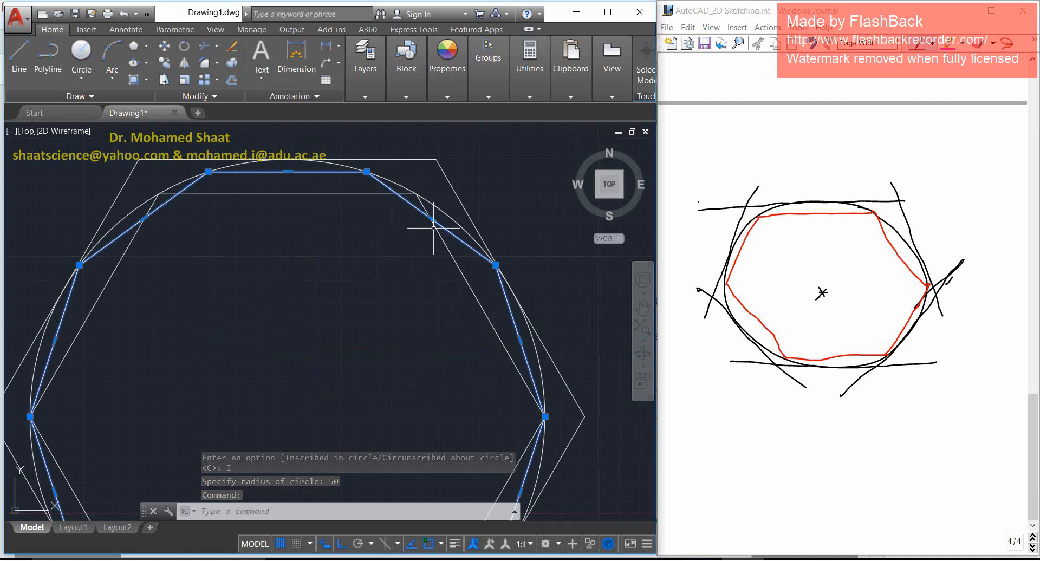
pyautogui.click(486, 218)
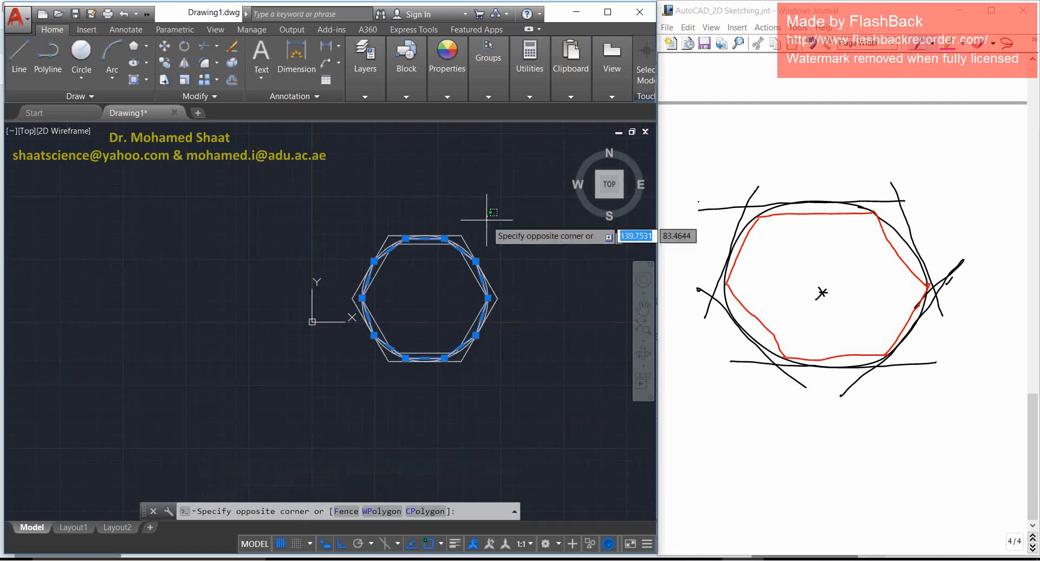
pyautogui.click(424, 327)
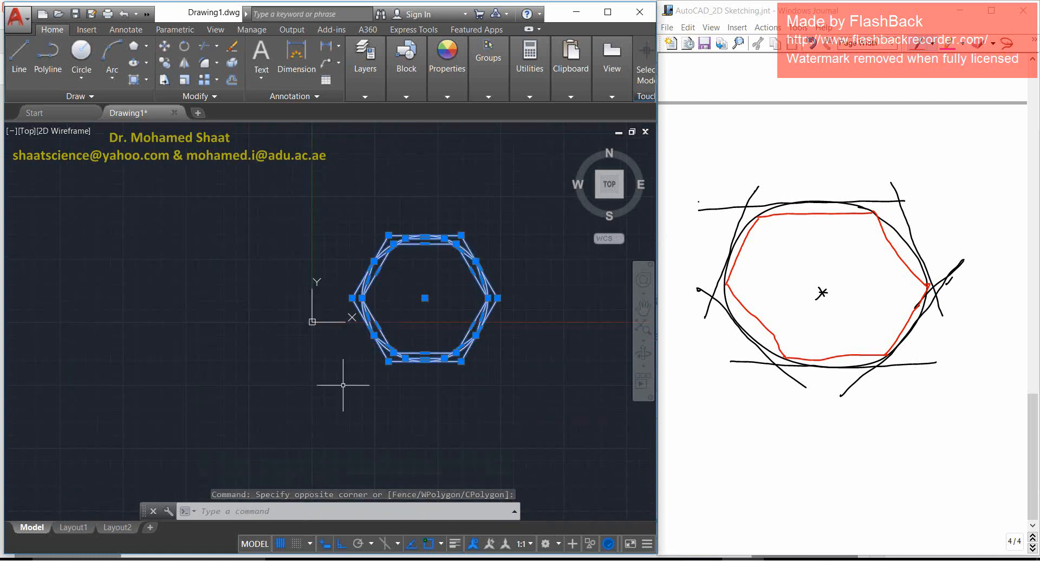
pyautogui.press('Delete')
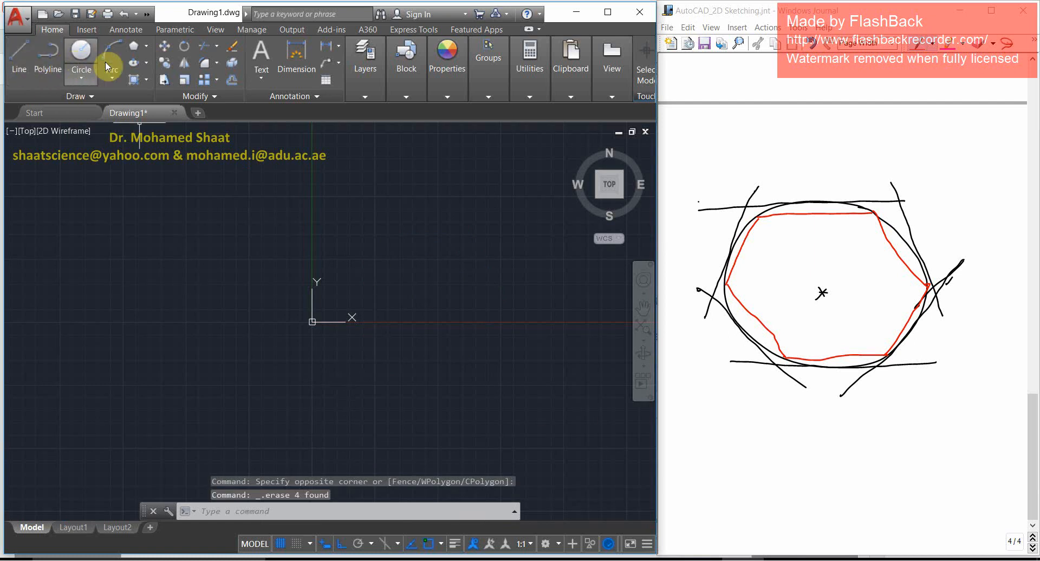
# Review the variants offered for the ellipse, hatch and circle commands and the additional Draw tools.
pyautogui.click(147, 46)
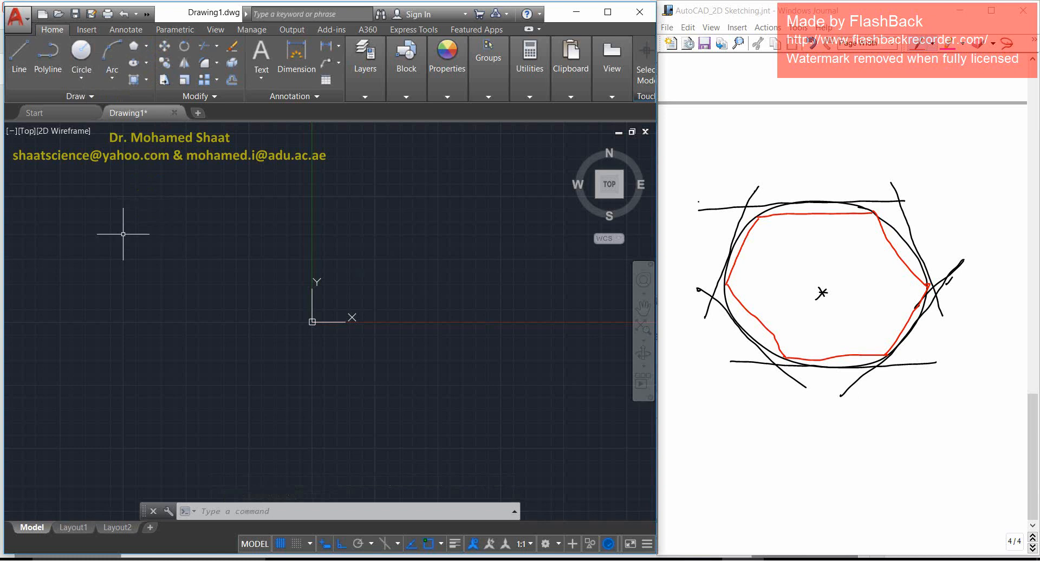
pyautogui.click(146, 64)
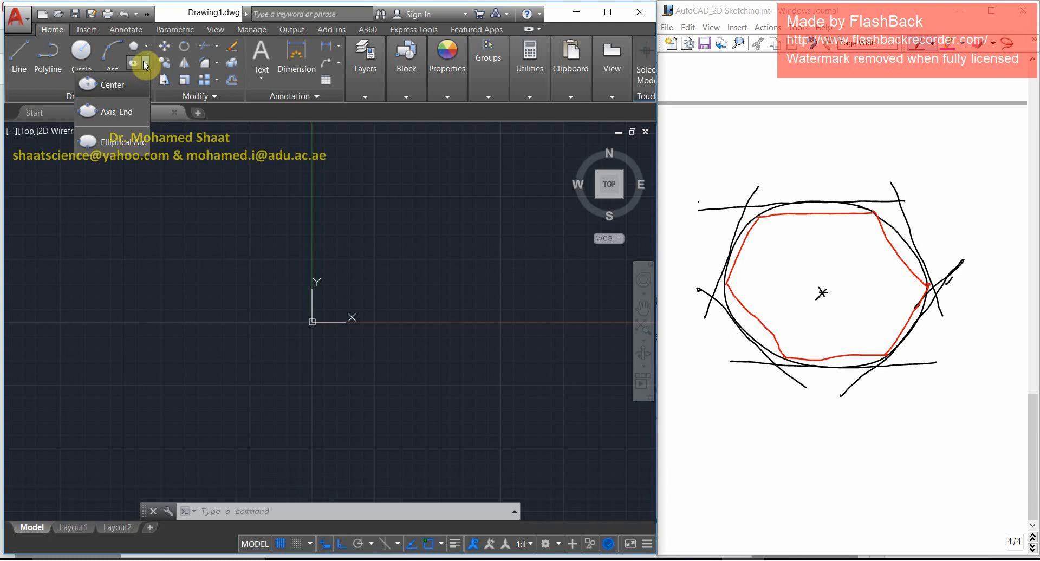
pyautogui.click(145, 60)
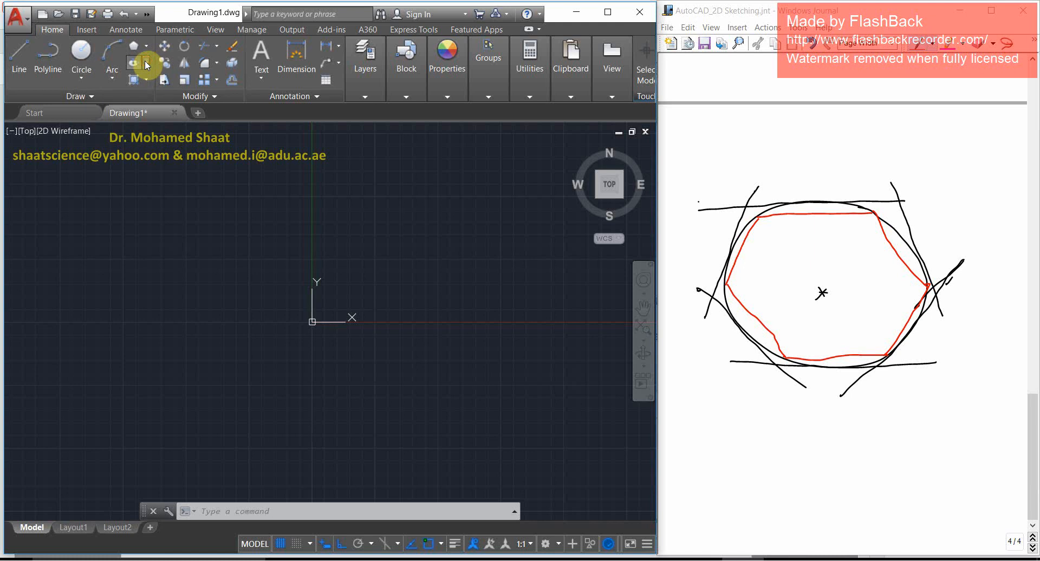
pyautogui.click(145, 61)
pyautogui.click(147, 61)
pyautogui.click(147, 79)
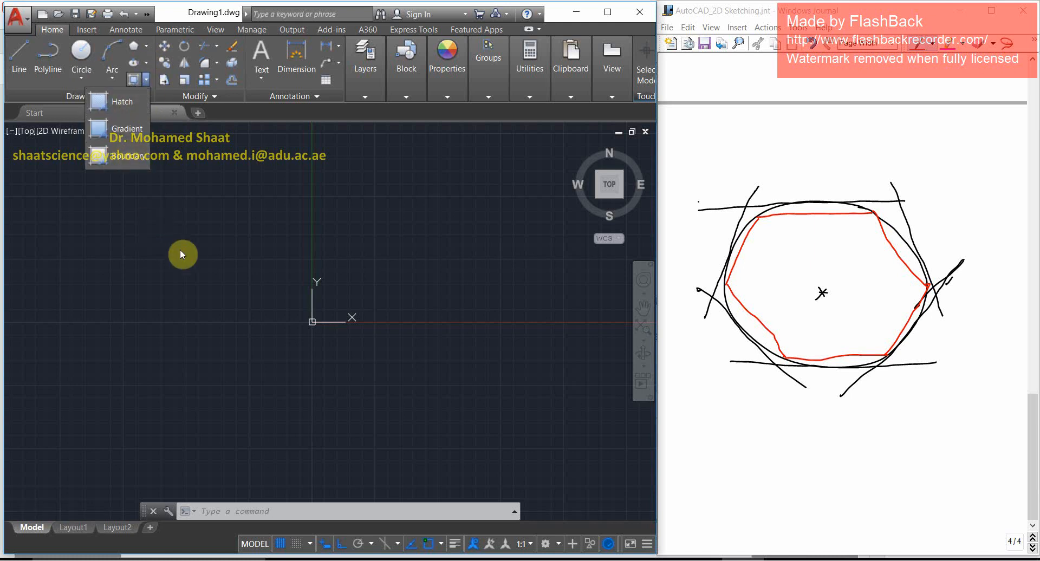
pyautogui.click(197, 236)
pyautogui.click(107, 299)
pyautogui.click(42, 351)
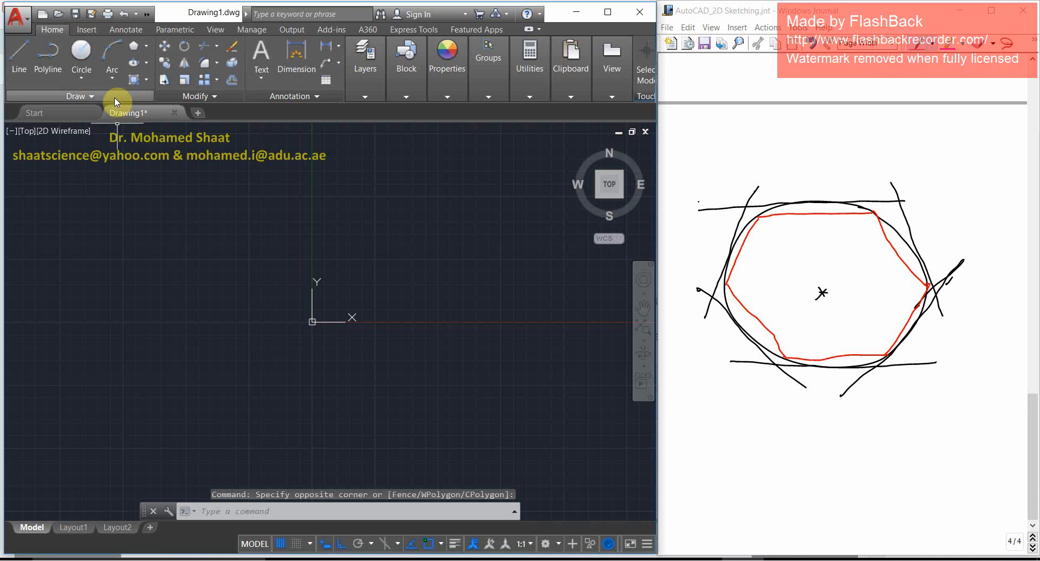
pyautogui.click(89, 98)
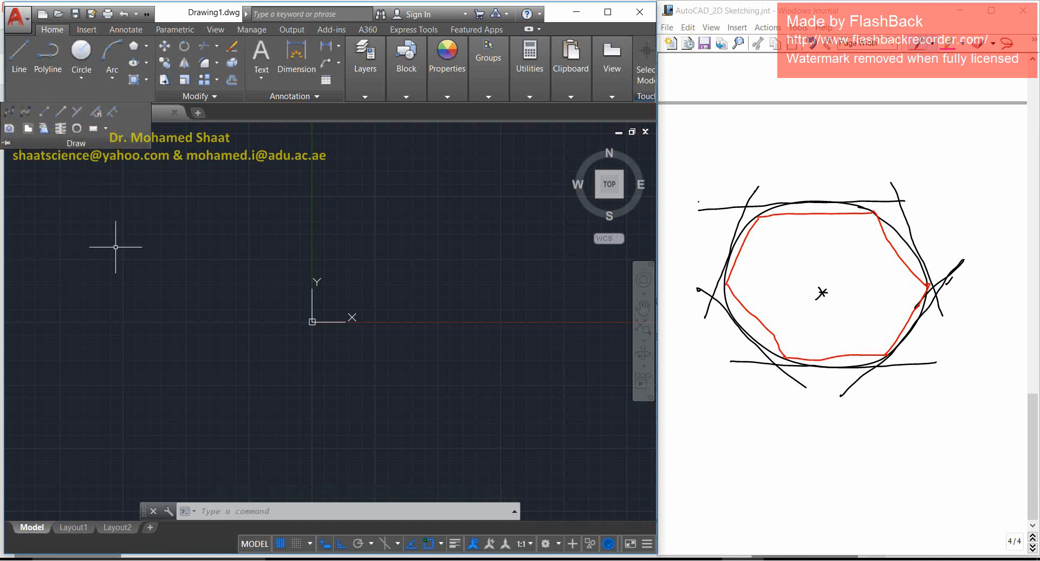
pyautogui.click(90, 99)
pyautogui.click(88, 305)
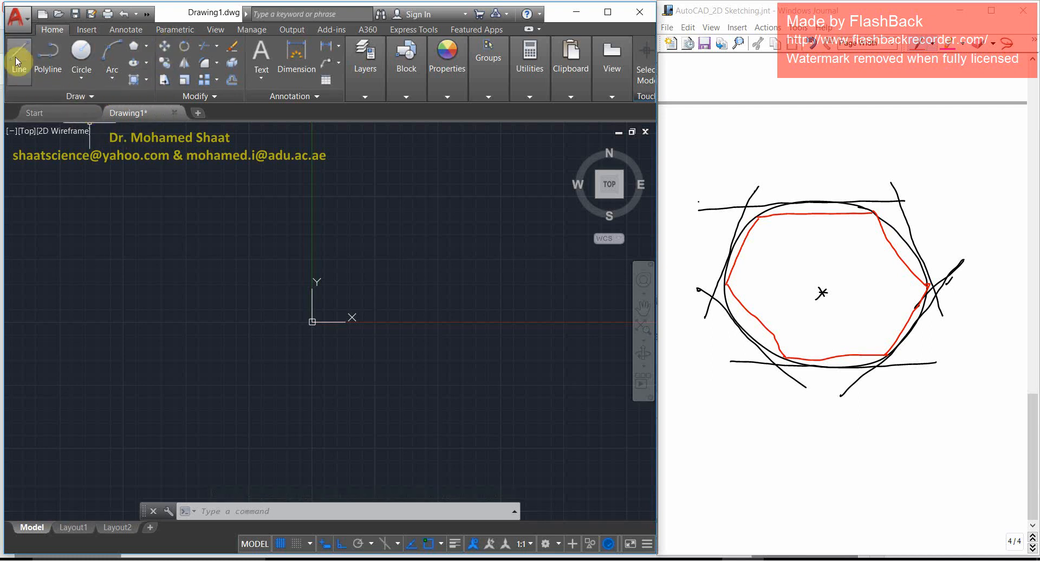
pyautogui.click(81, 72)
pyautogui.click(80, 74)
pyautogui.click(87, 79)
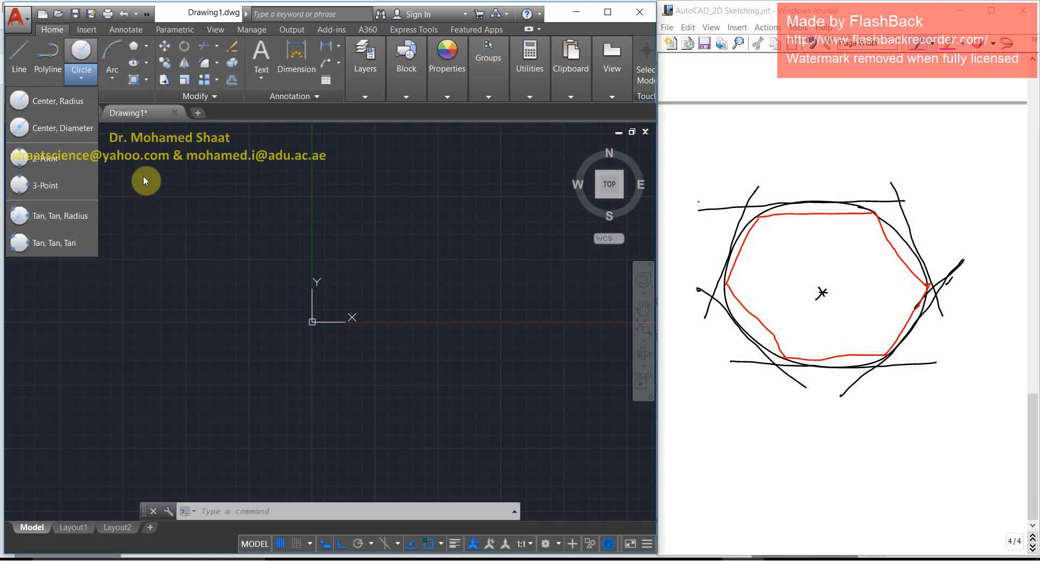
pyautogui.click(195, 243)
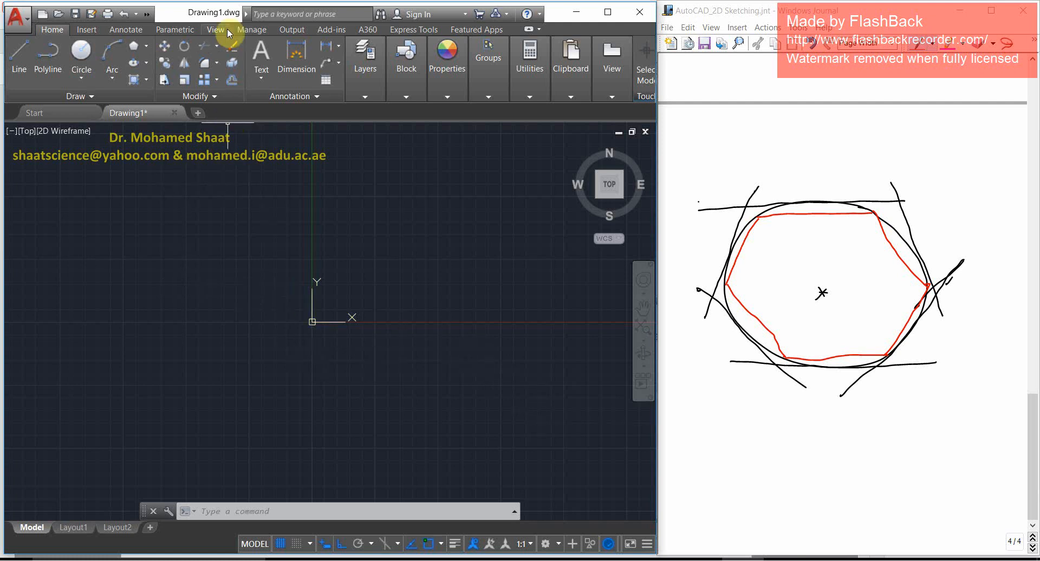
# Maximize the AutoCAD window to fill the screen.
pyautogui.click(607, 12)
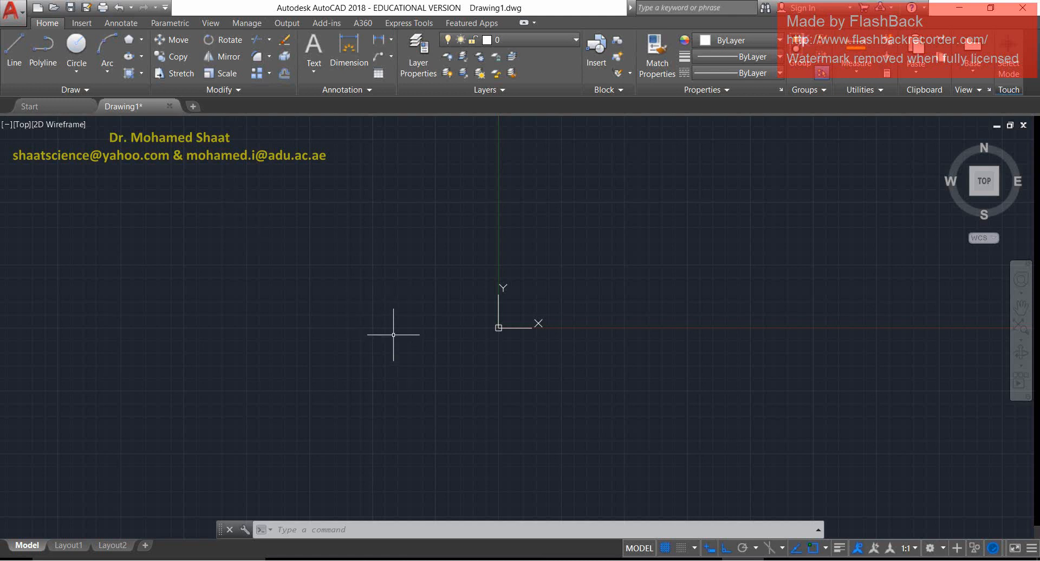
pyautogui.click(819, 560)
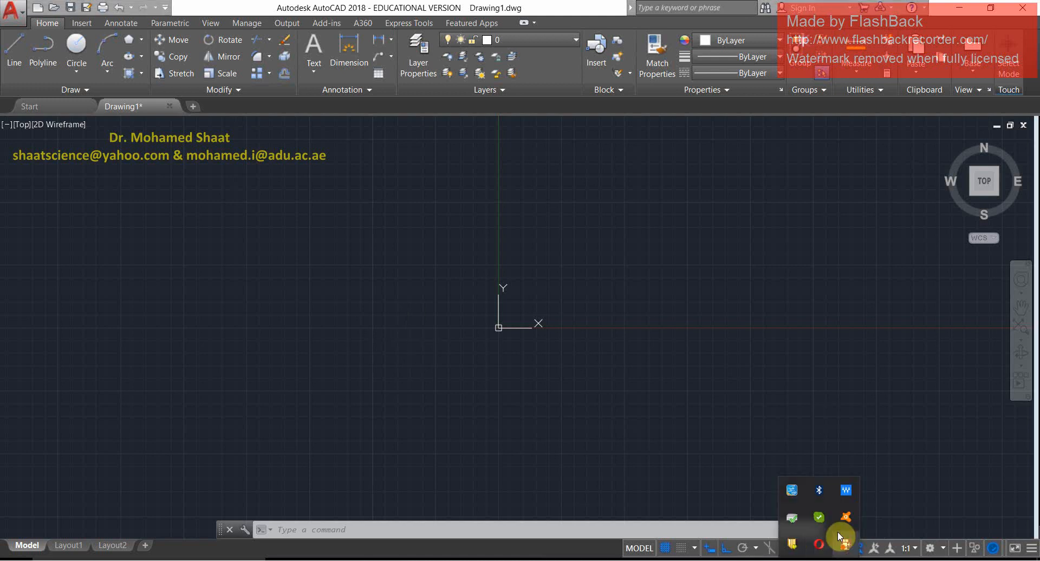